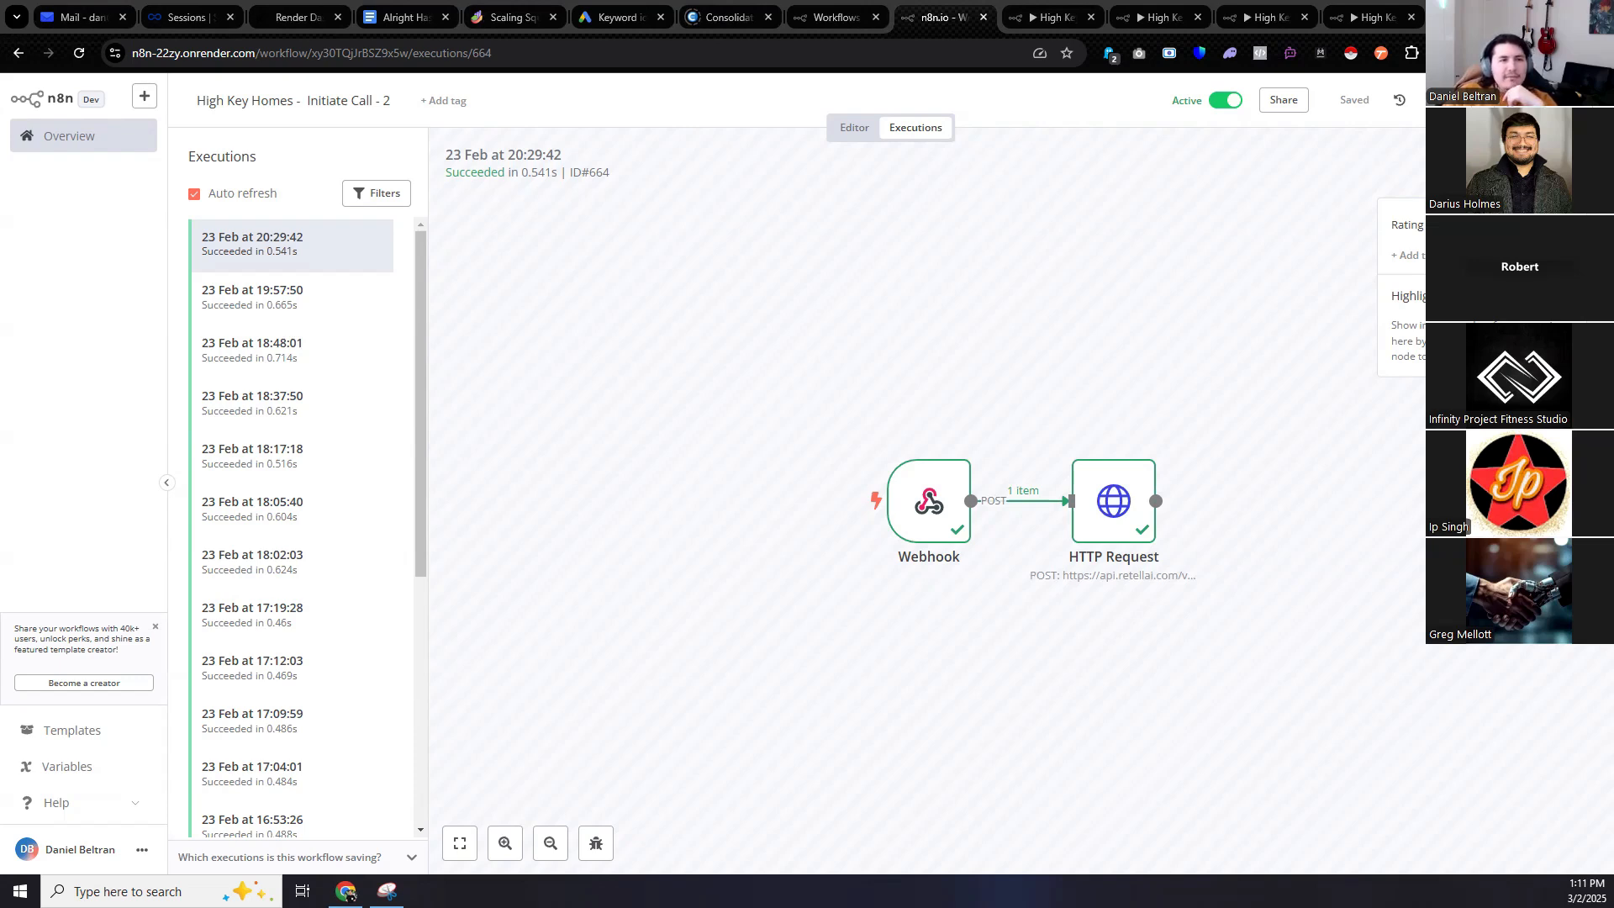
Move the Whoop SaaS Contacts tab next to the n8n Workflows tab to show its 117 contacts.
left_click_drag(826, 33, 783, 8)
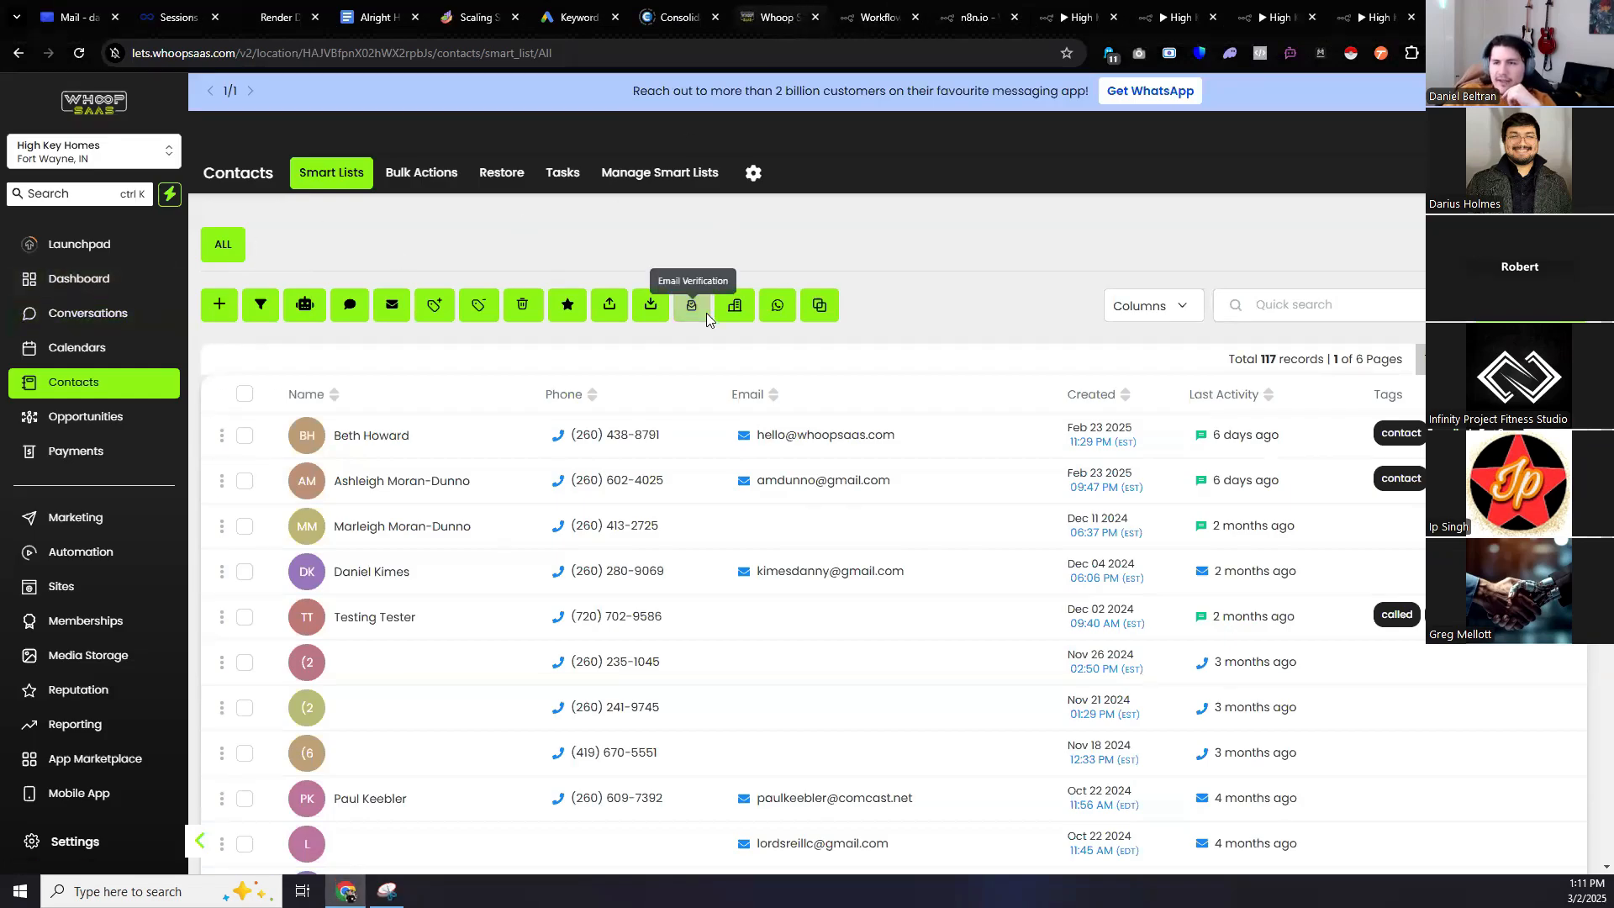
Create a new Whoop SaaS contact with first name, last name and e-mail address, and save it.
left_click(221, 306)
key("Tab")
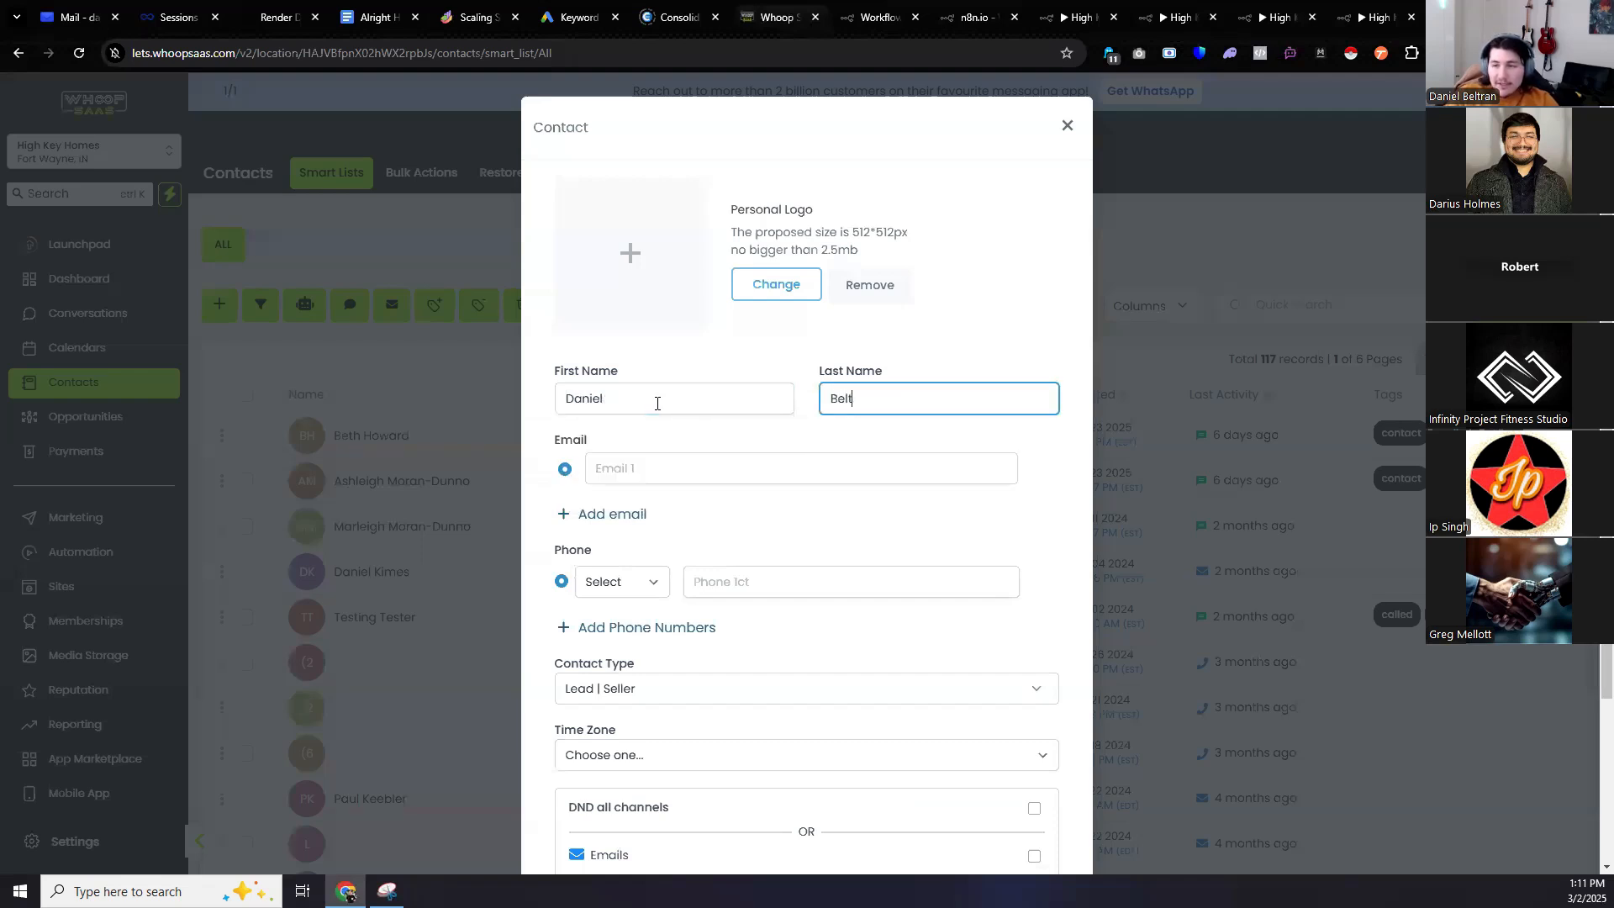
key("Tab")
key("Tab")
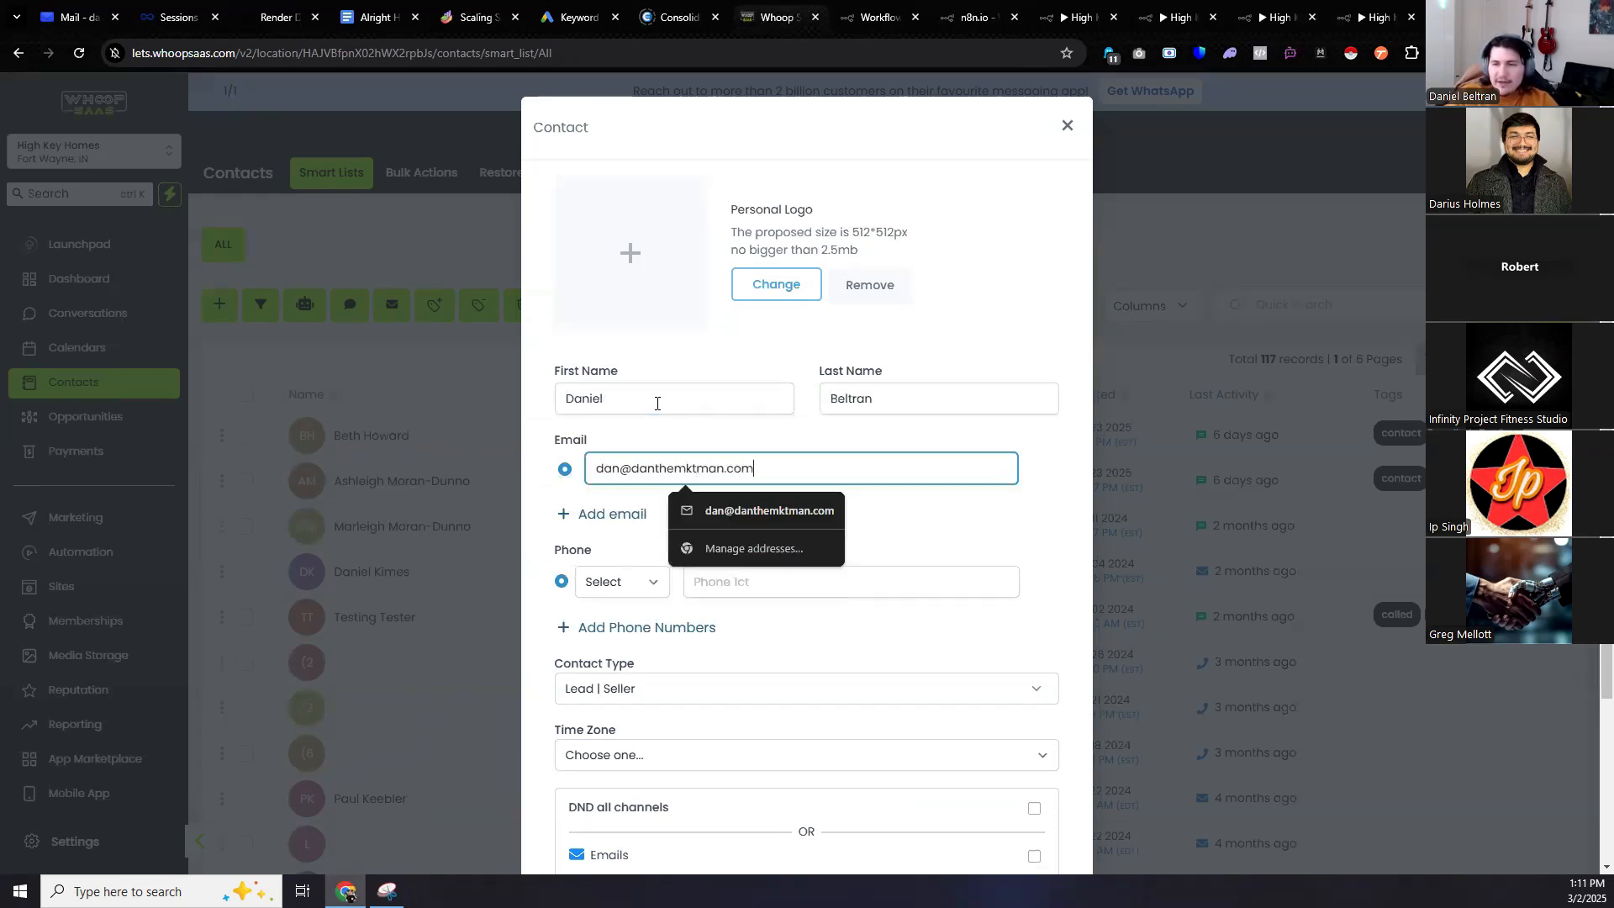
key("Tab")
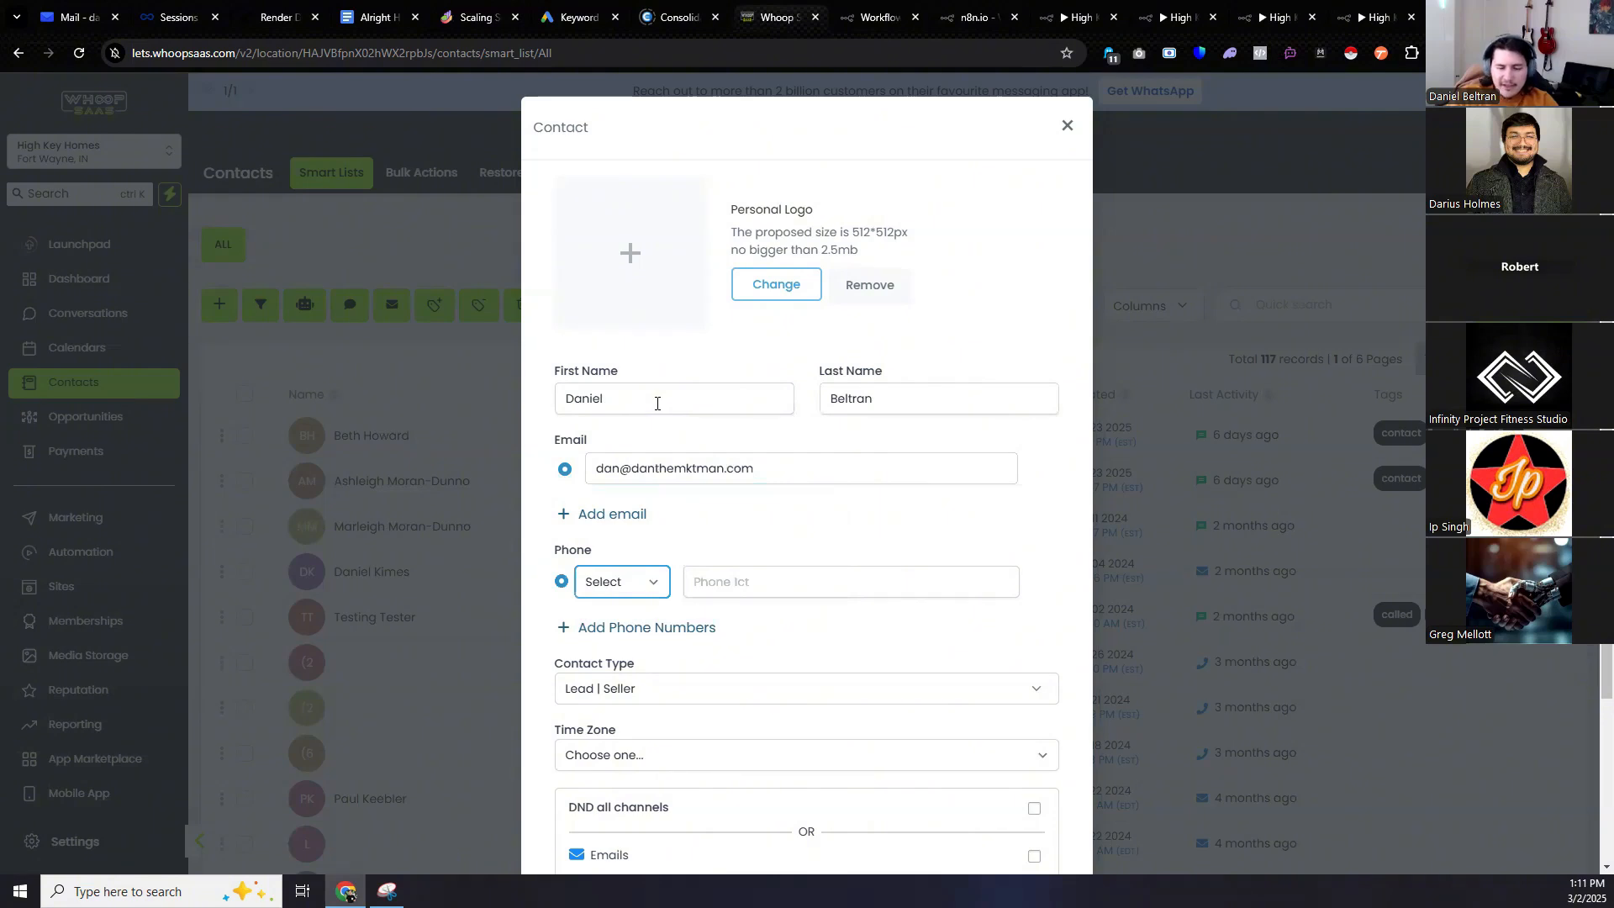
key("Tab")
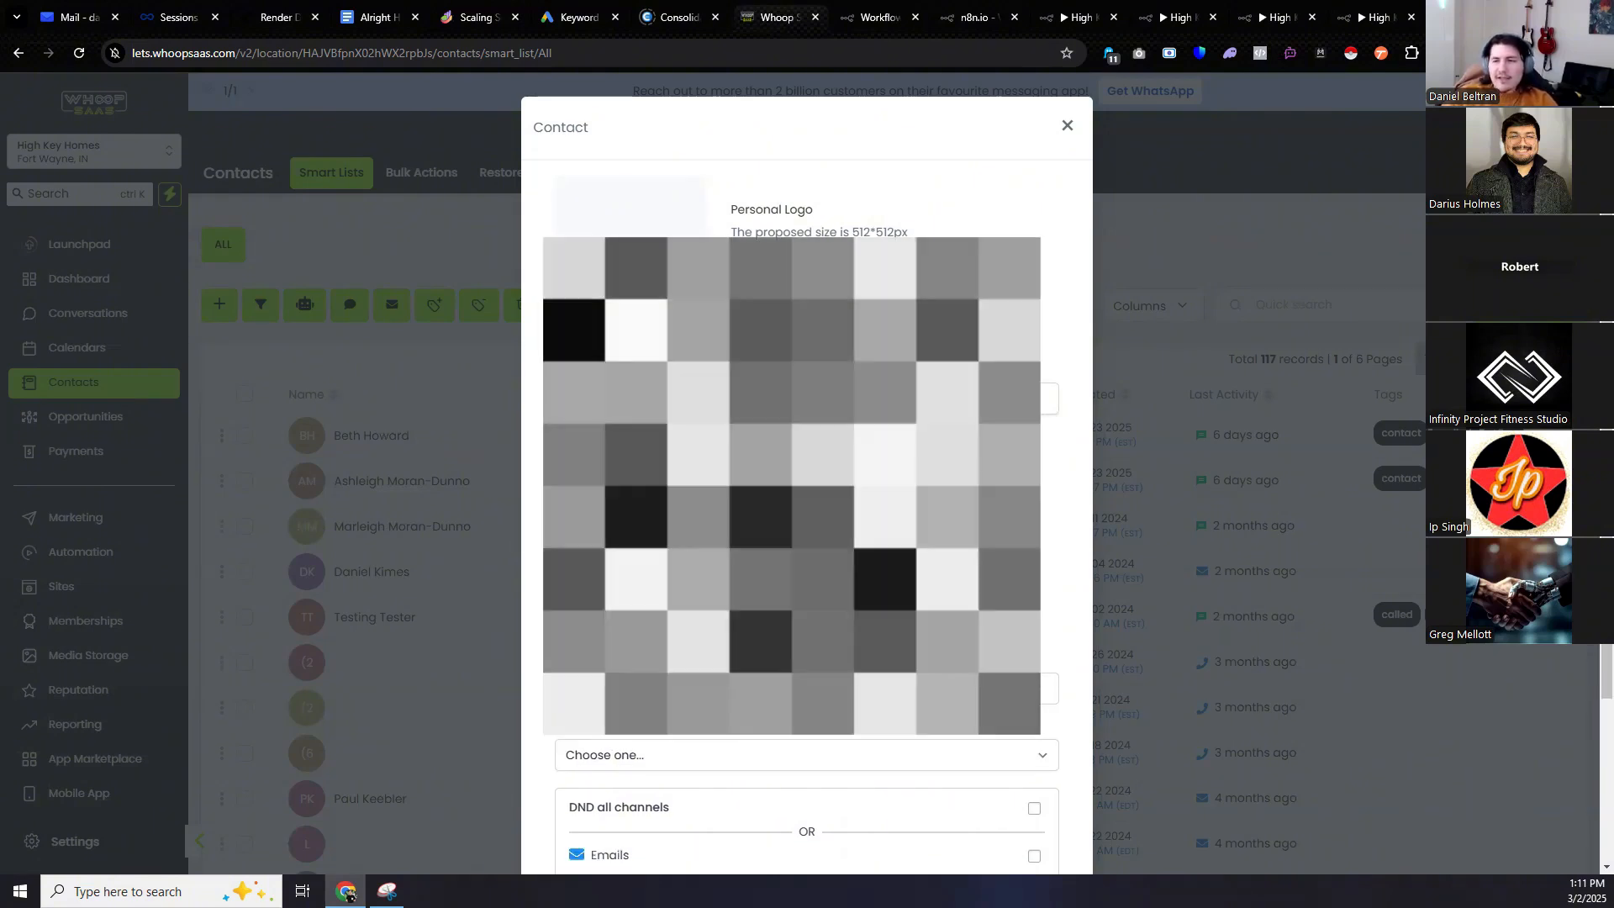
scroll(807, 539, "down", 3)
left_click(1013, 804)
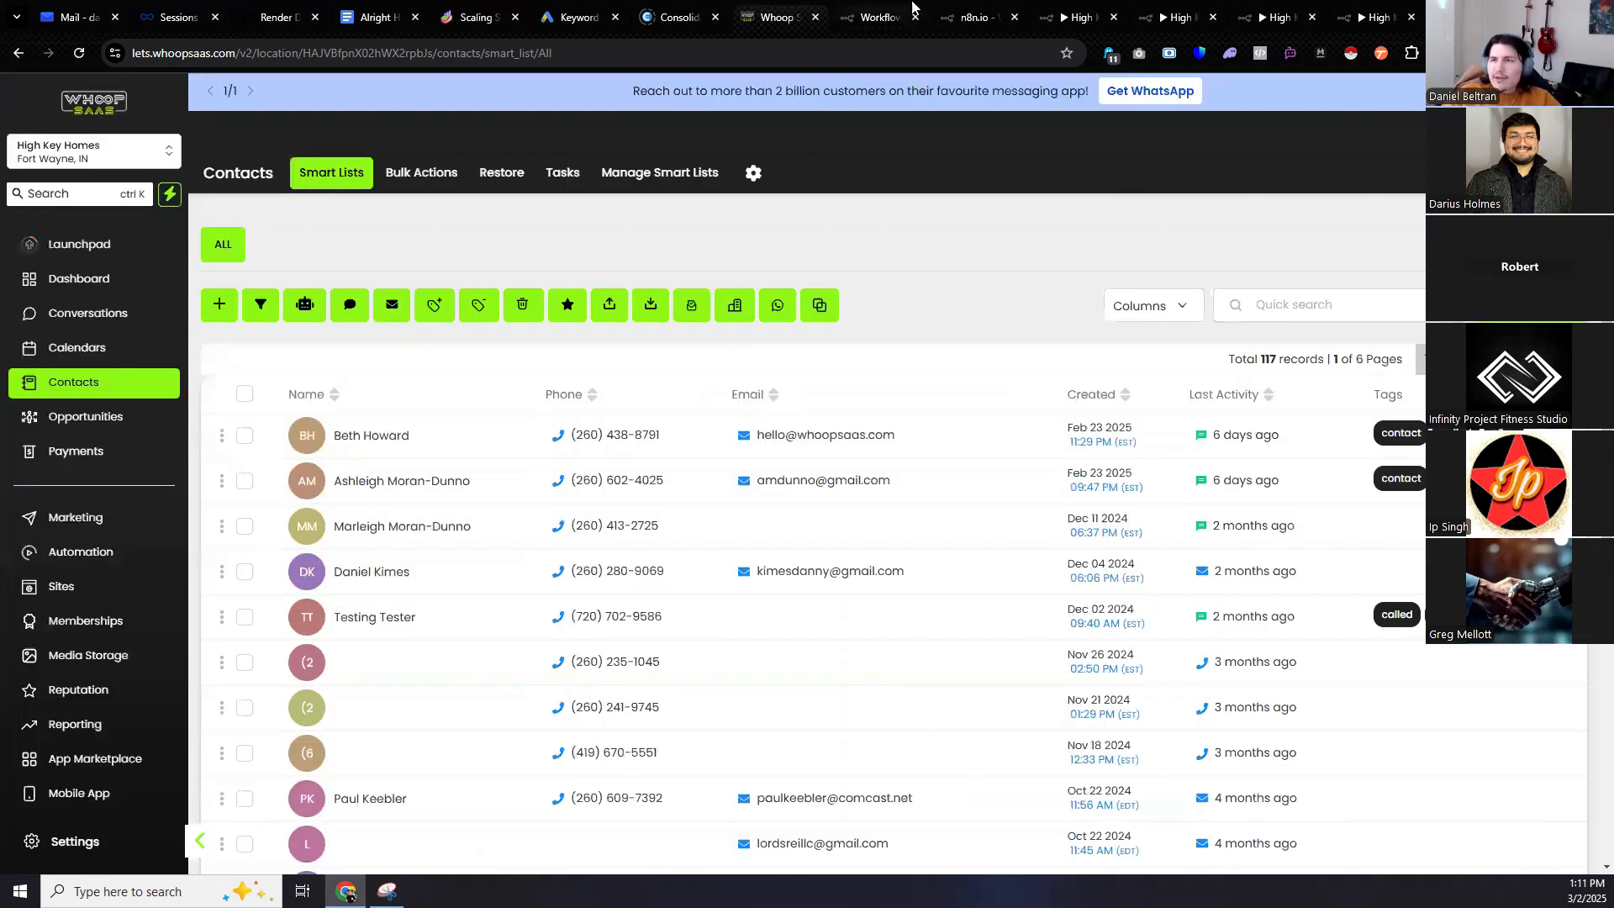
Check Initiate Call - 2 for the new 2 Mar 13:13:31 run, then view Check Time - 2 executions.
left_click(879, 15)
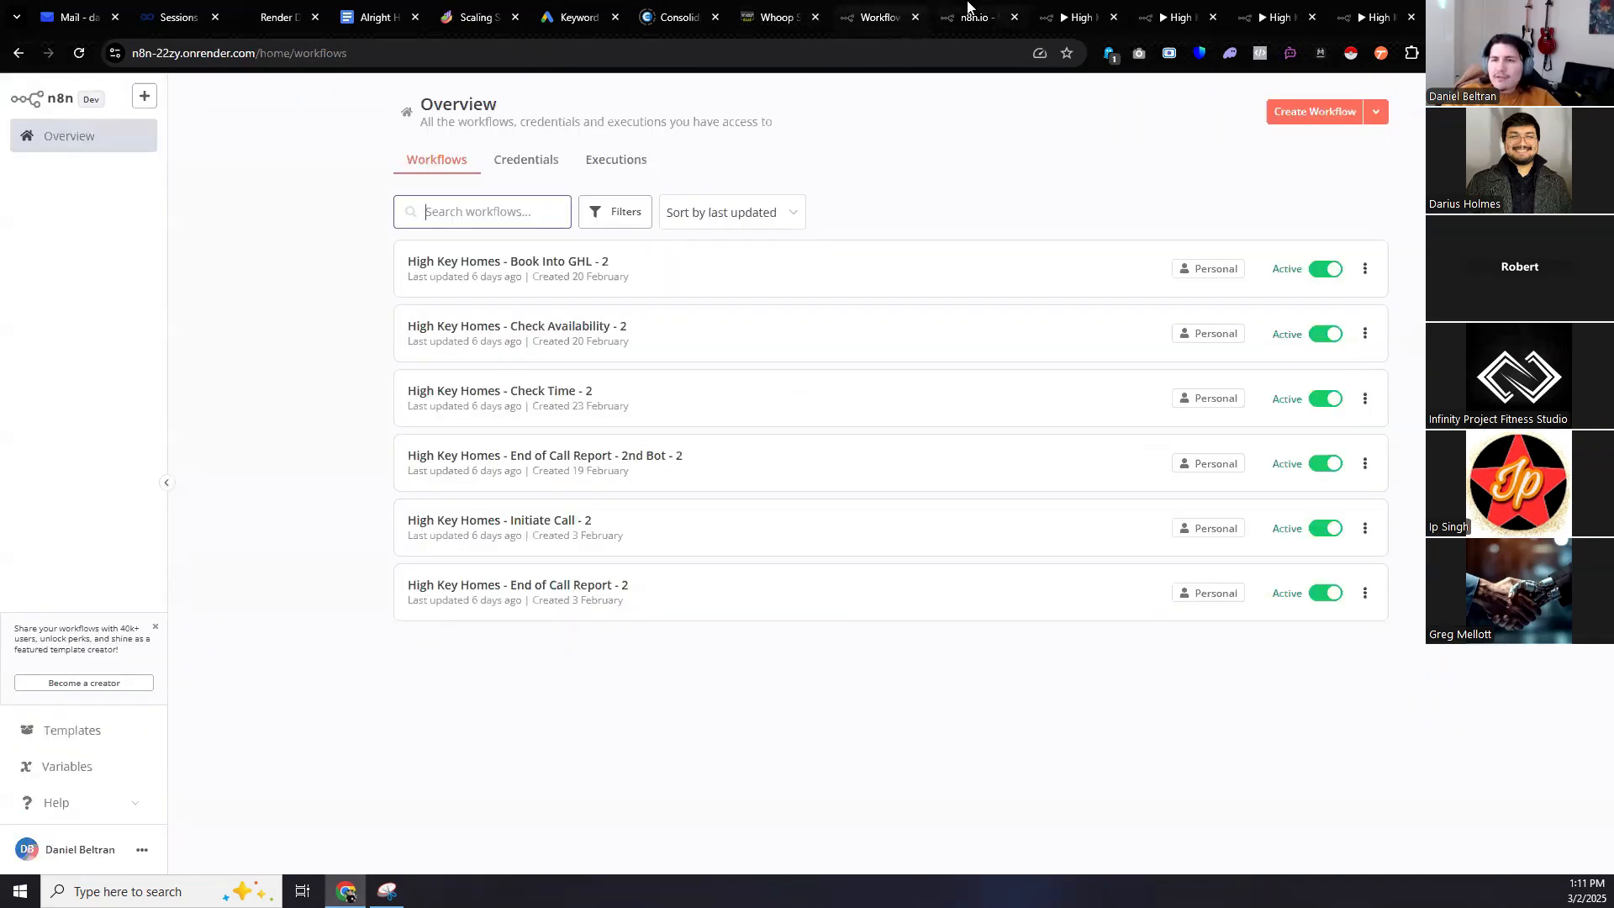
left_click(967, 10)
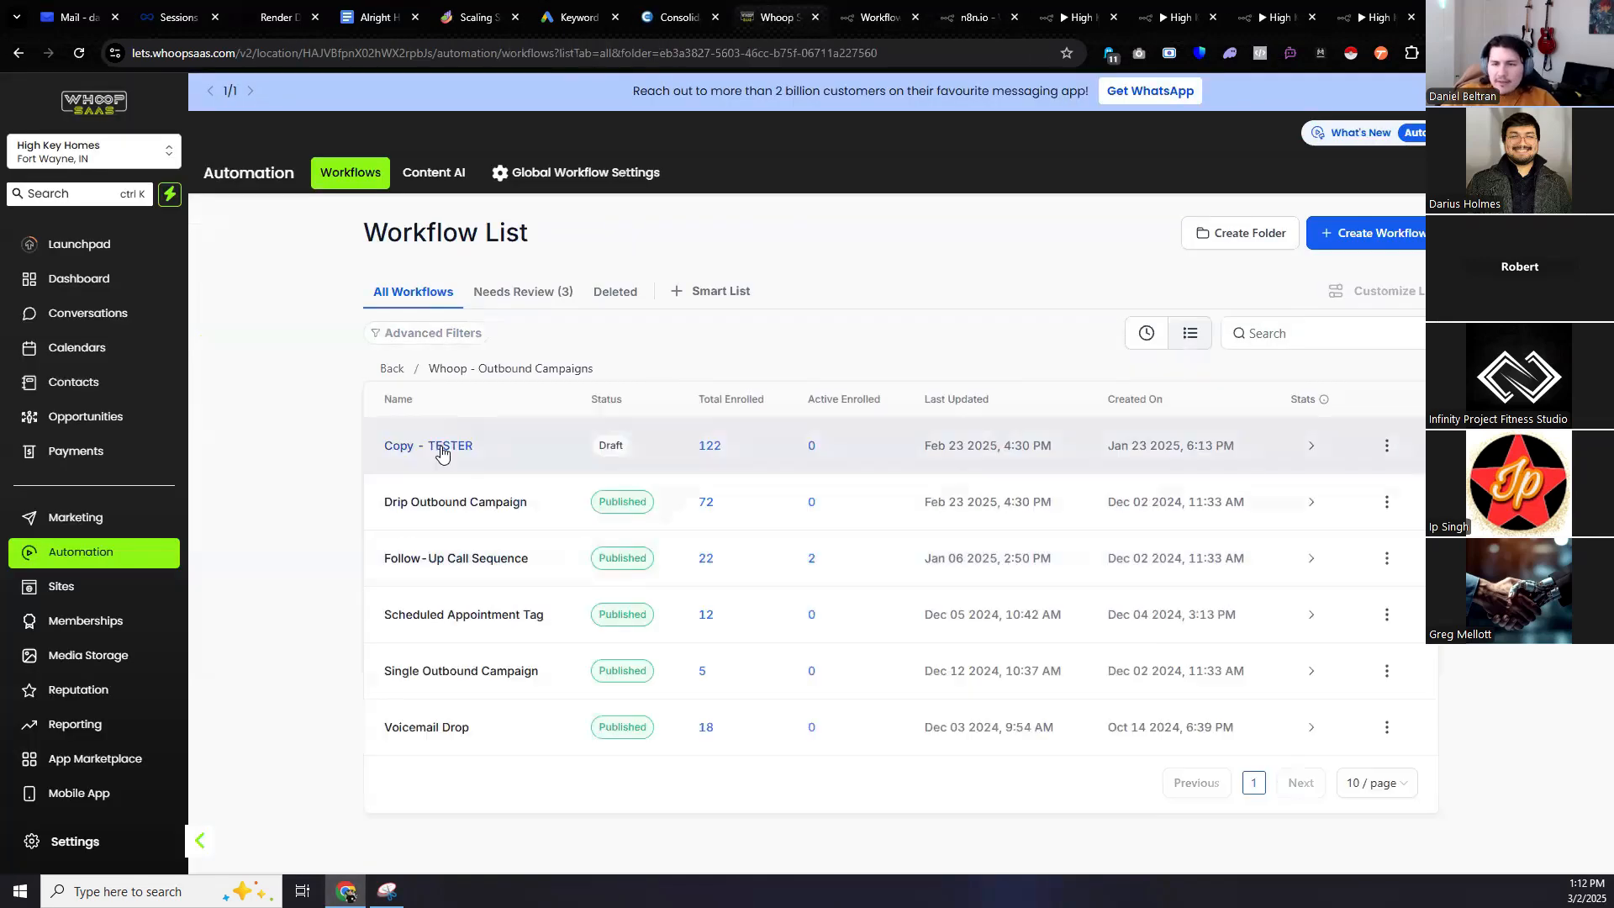
left_click(443, 440)
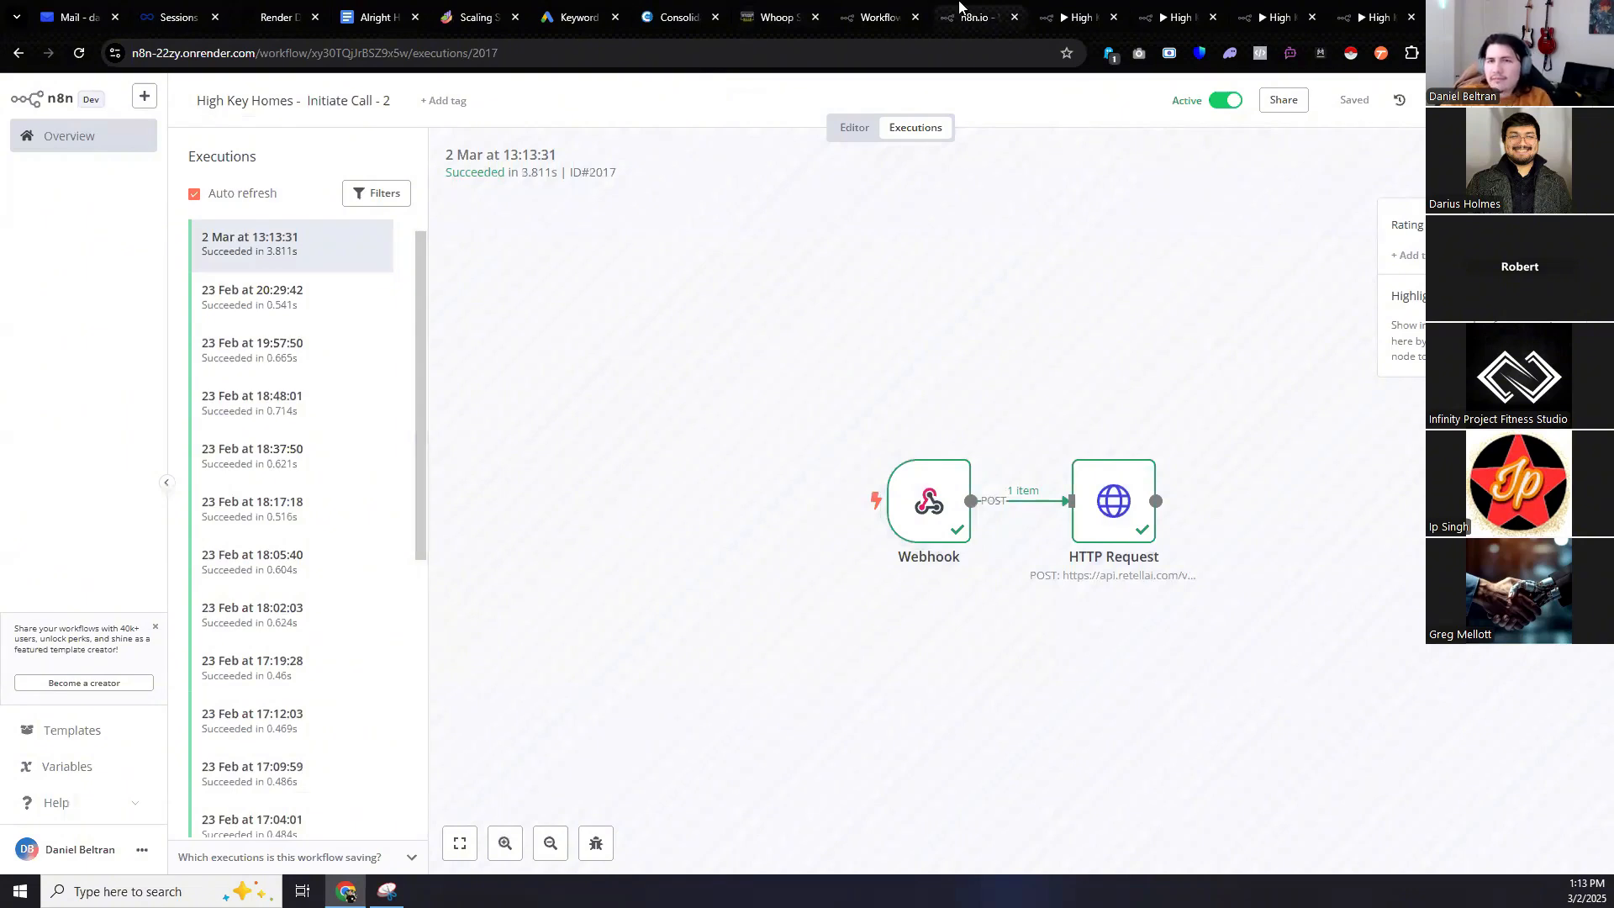
left_click(1079, 17)
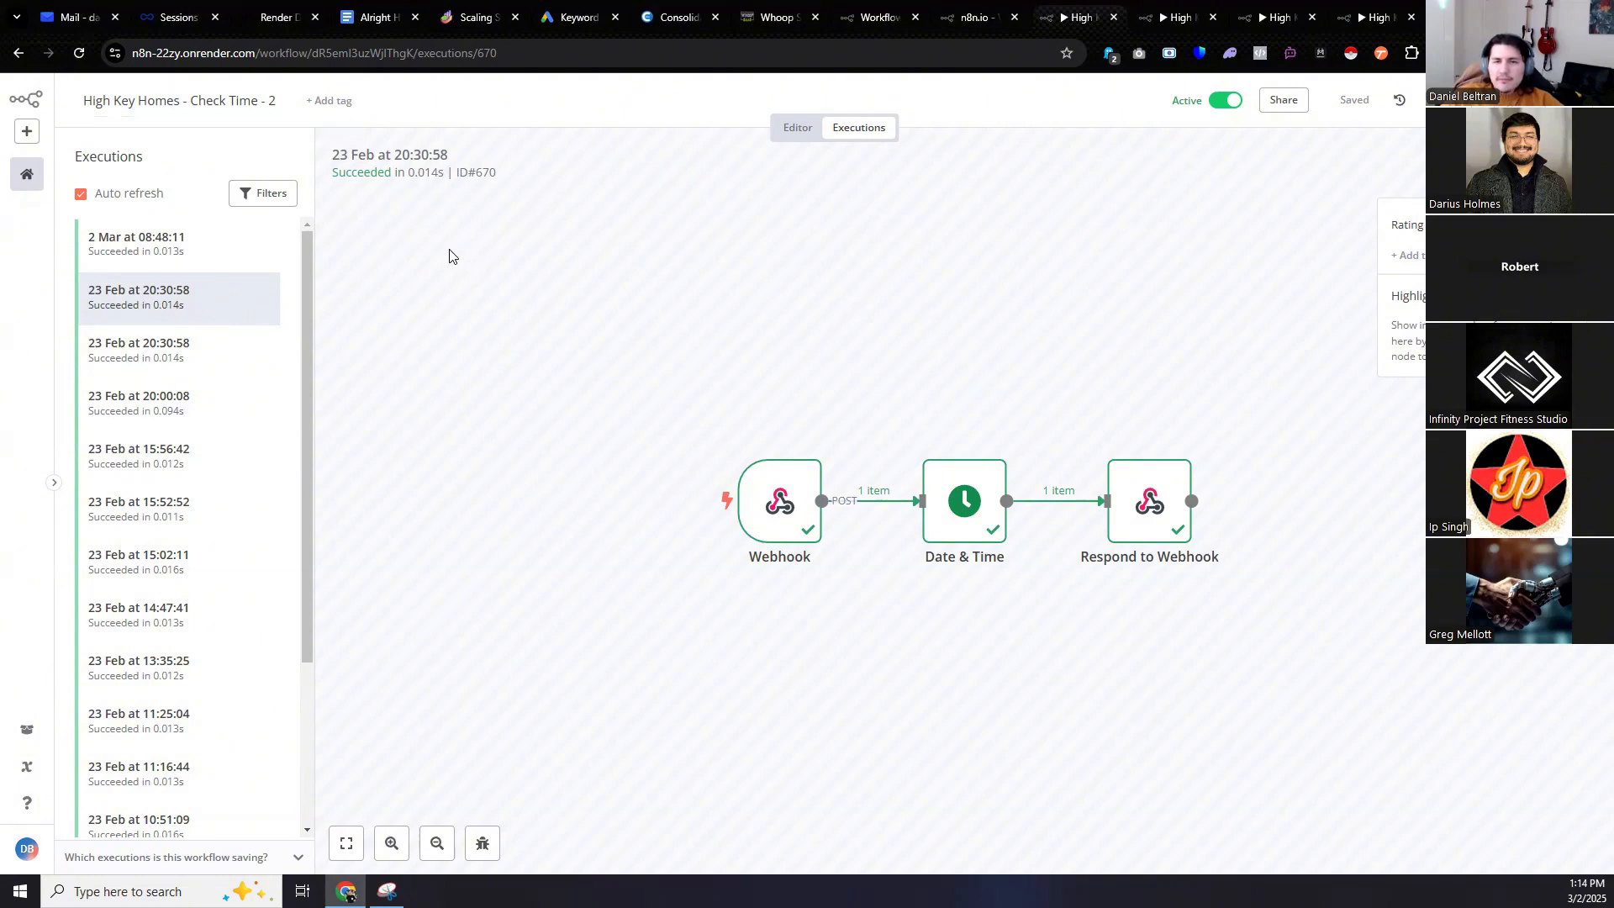
View the 2 Mar 13:14:08 Check Time run, then go to the Check Availability - 2 executions.
left_click(115, 246)
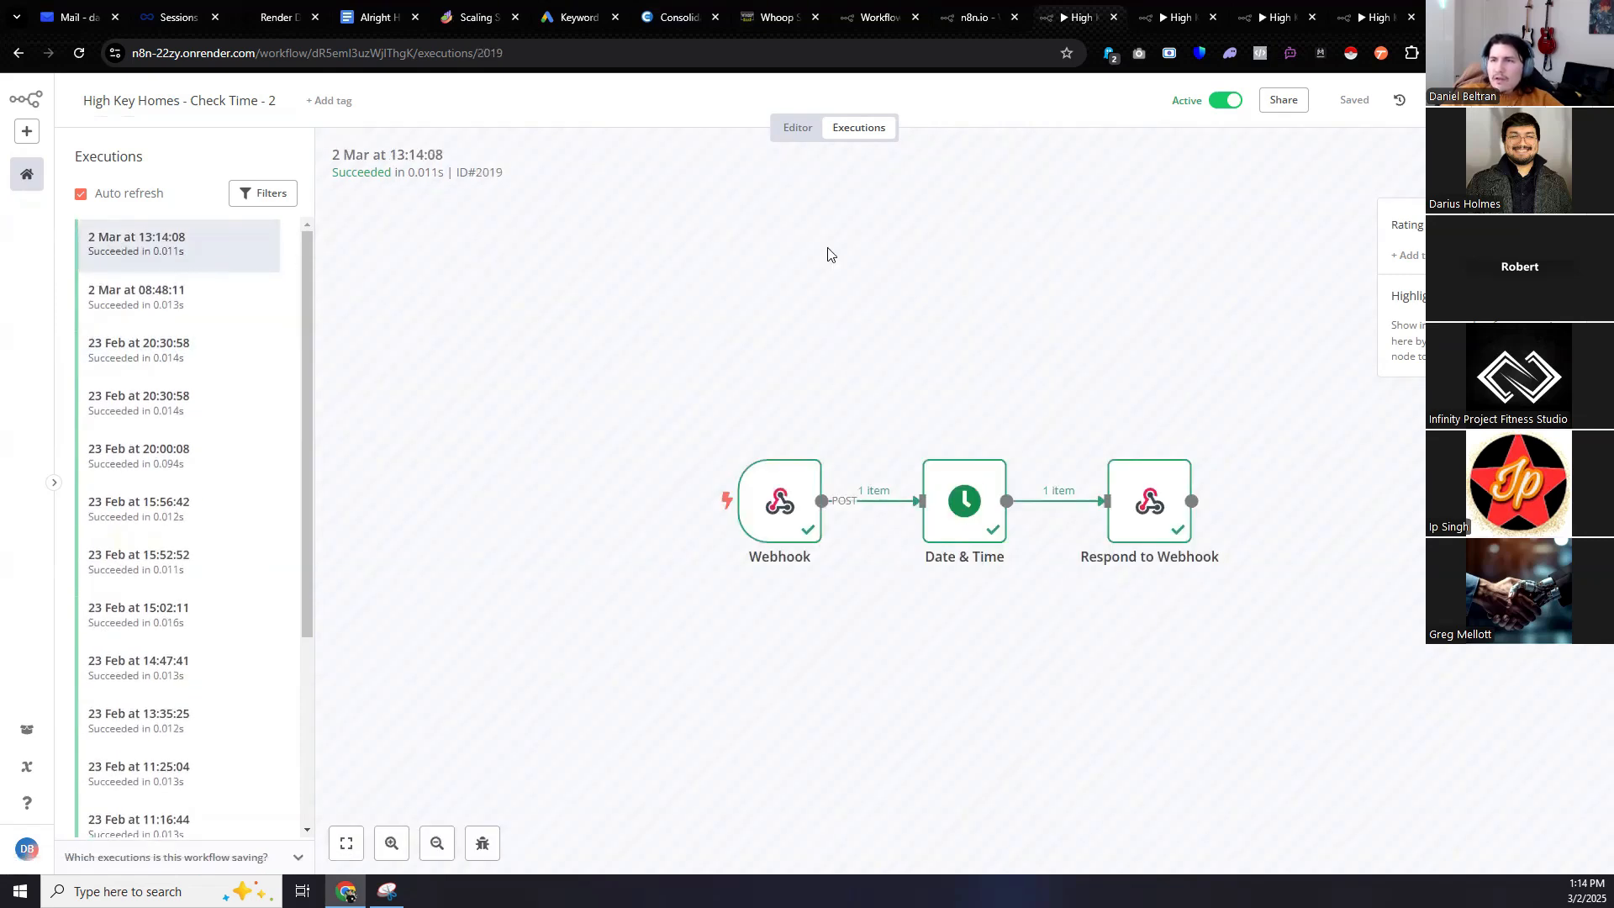
left_click(975, 17)
left_click(1058, 8)
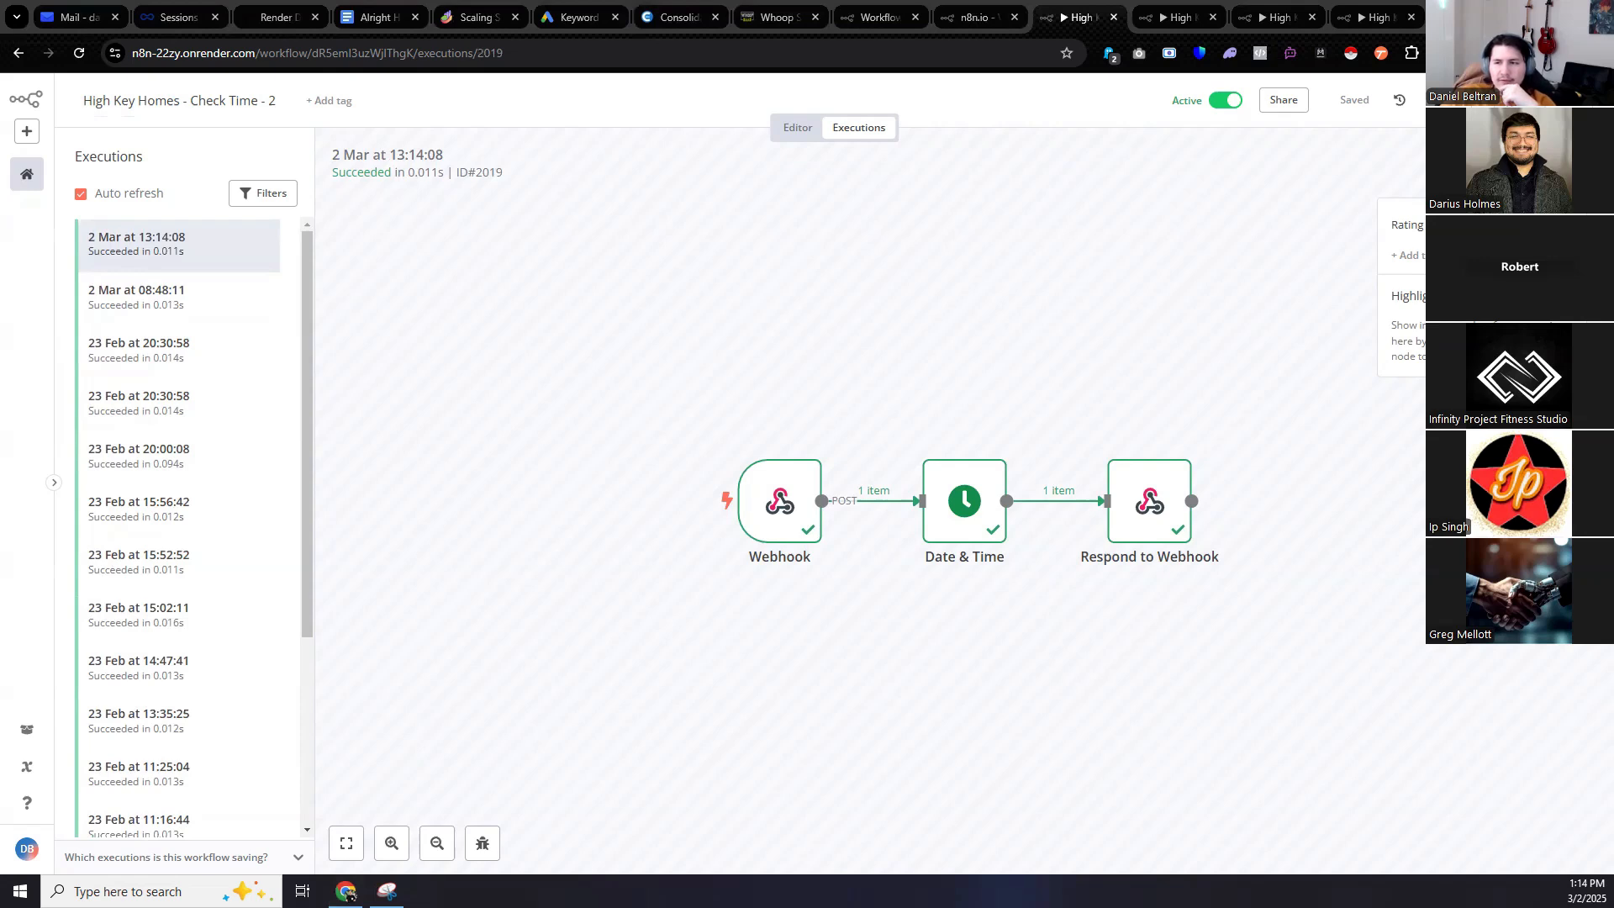
left_click(1177, 13)
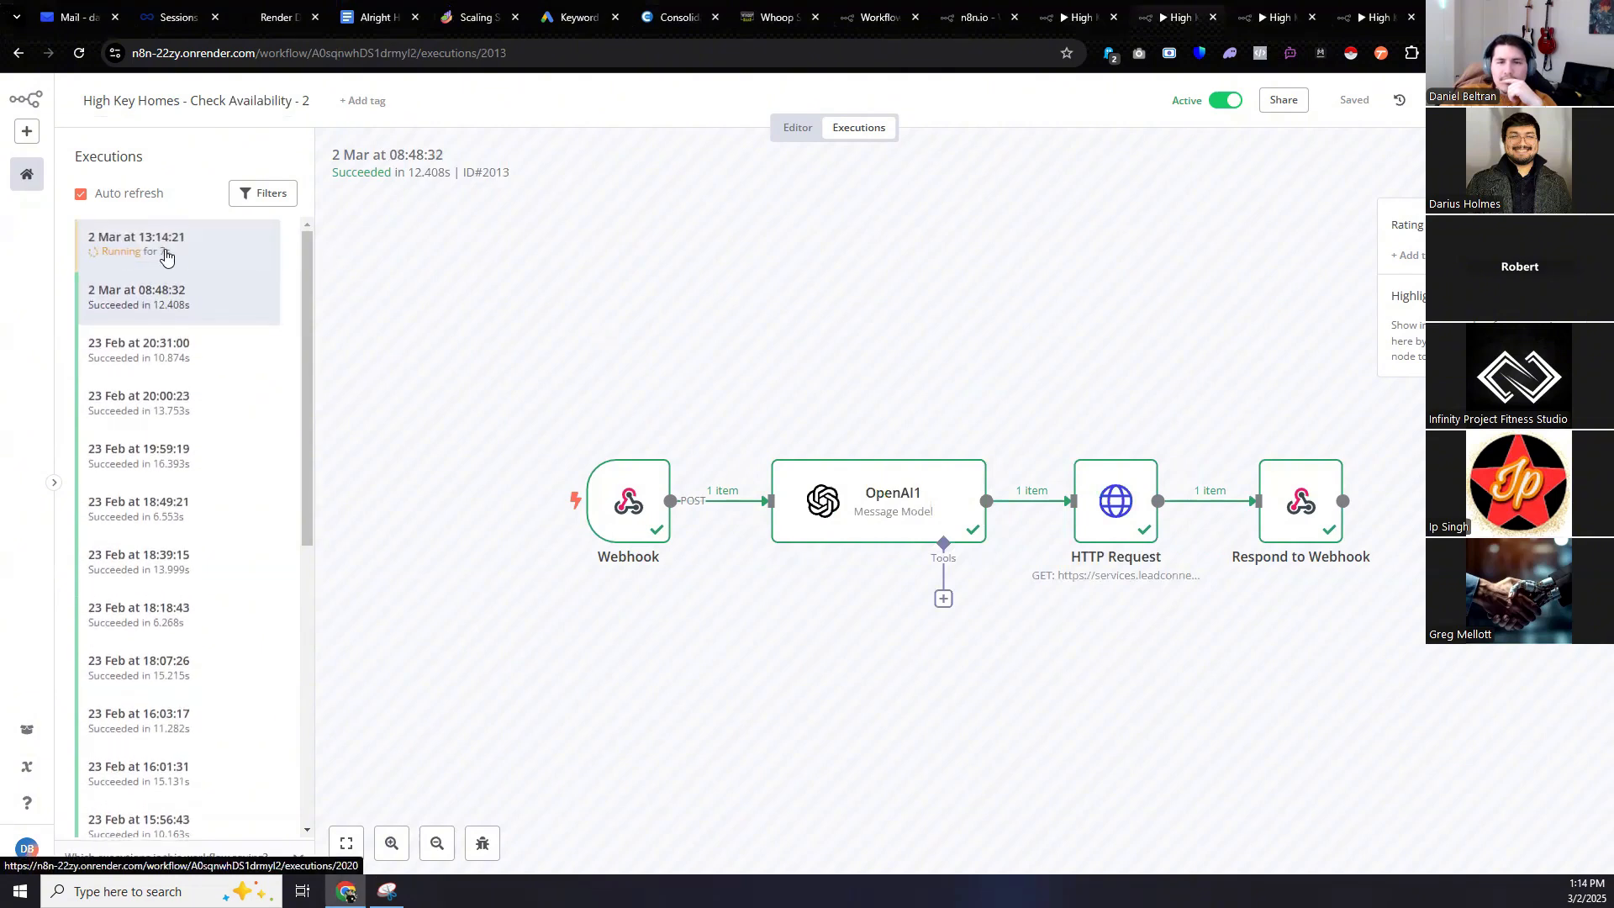
Review the time slots Respond to Webhook returned in the 13:14:21 Check Availability run.
left_click(165, 252)
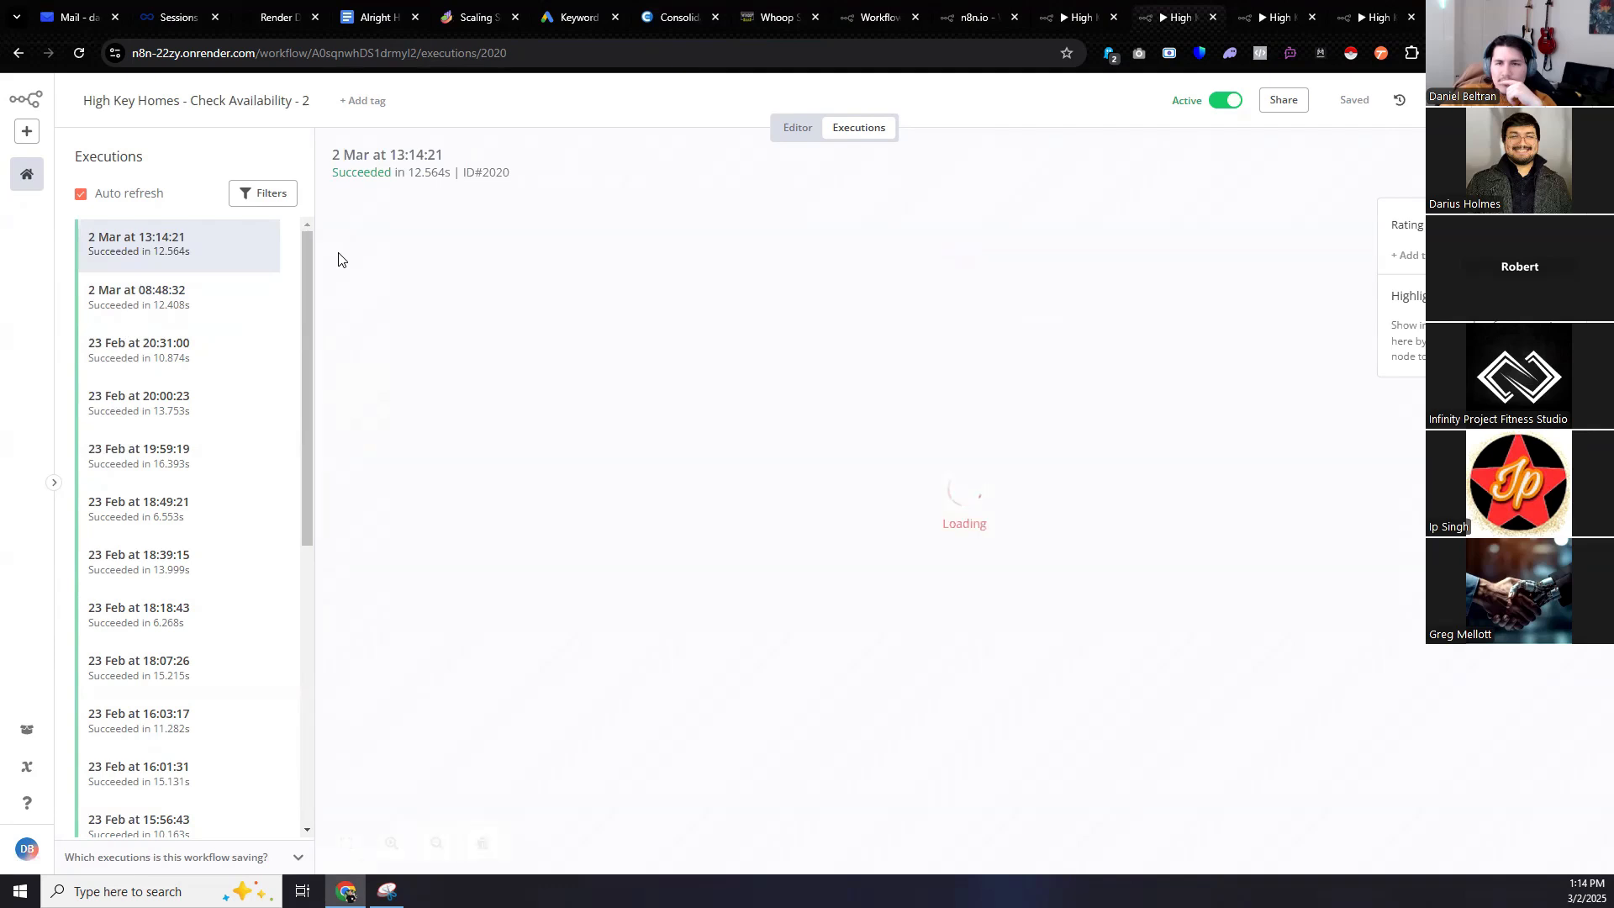
double_click(1297, 516)
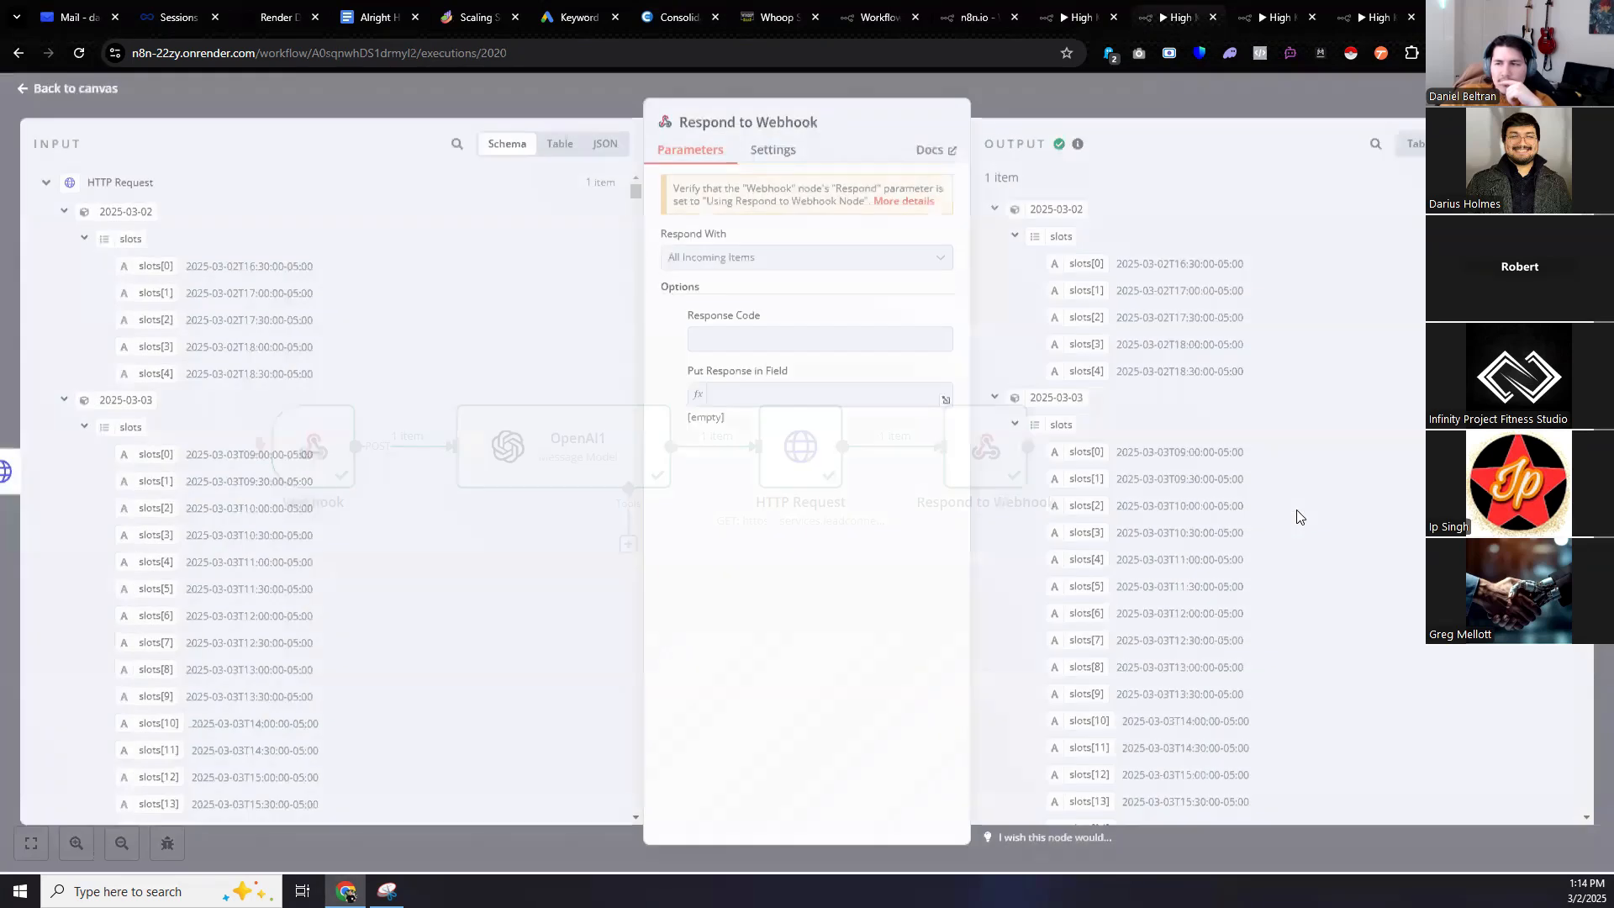
scroll(1269, 421, "down", 3)
scroll(1270, 420, "down", 10)
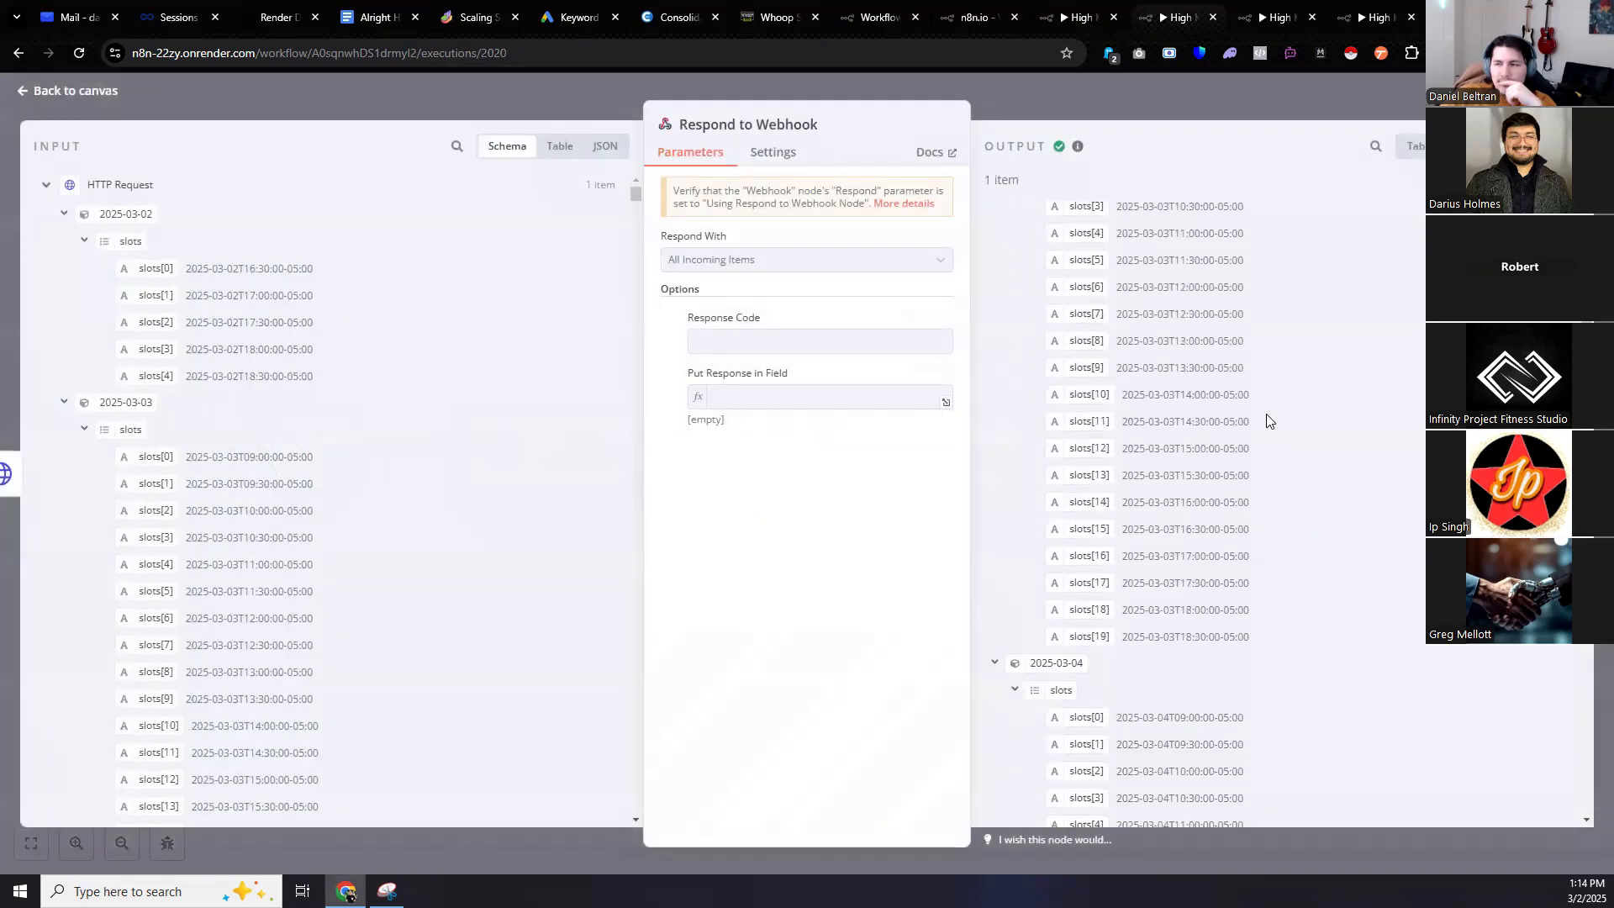
scroll(1269, 420, "down", 3)
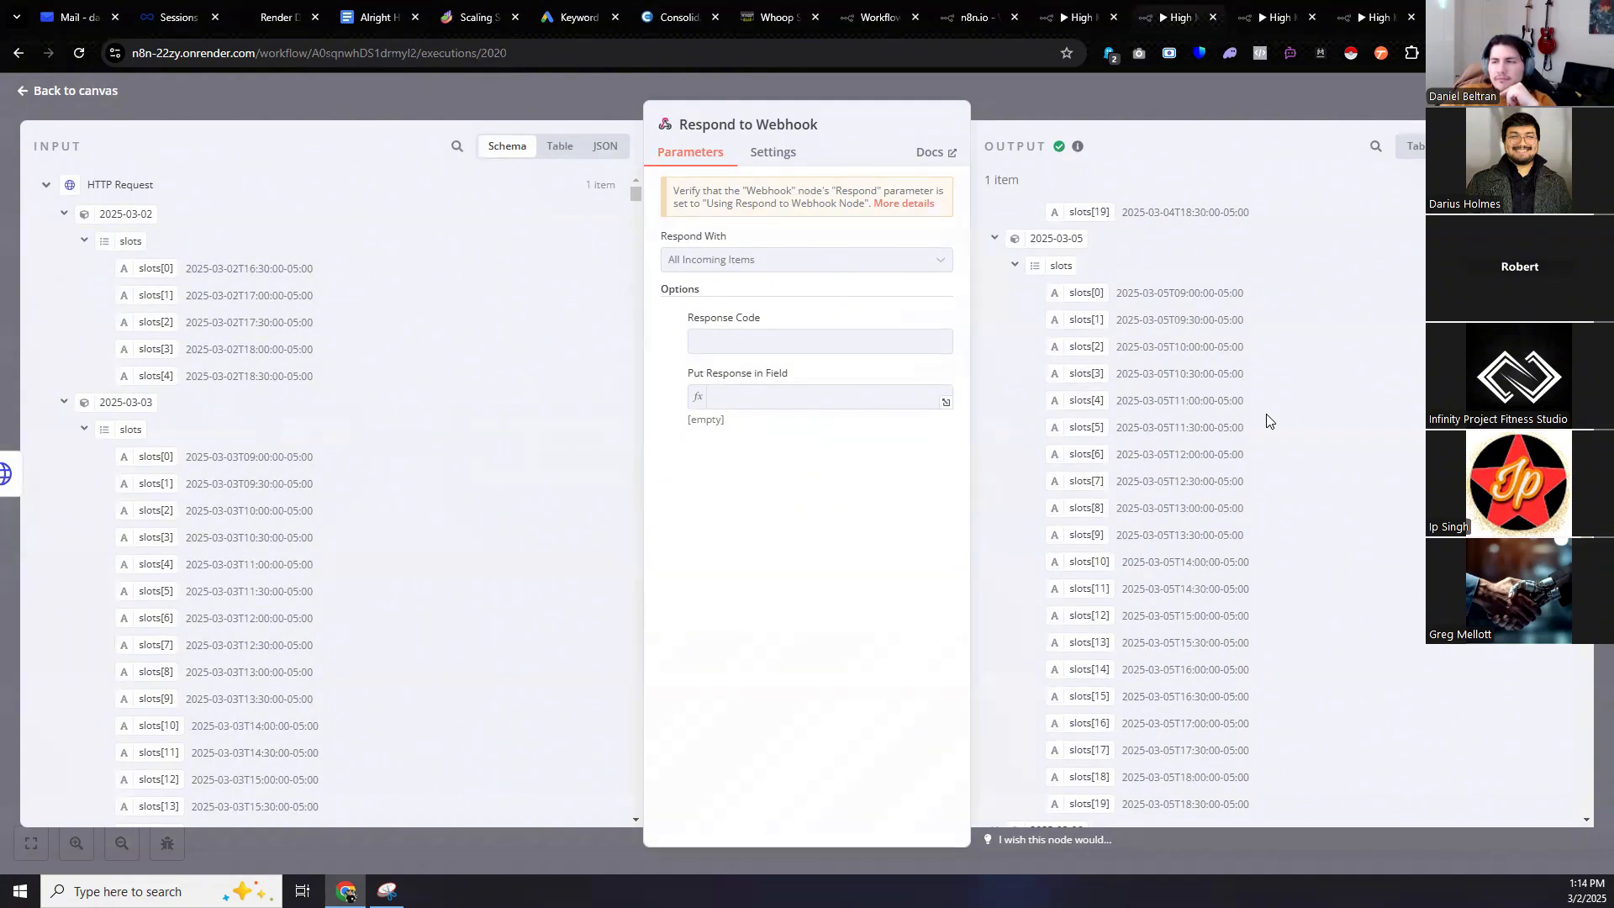
scroll(1269, 420, "down", 4)
left_click(1156, 10)
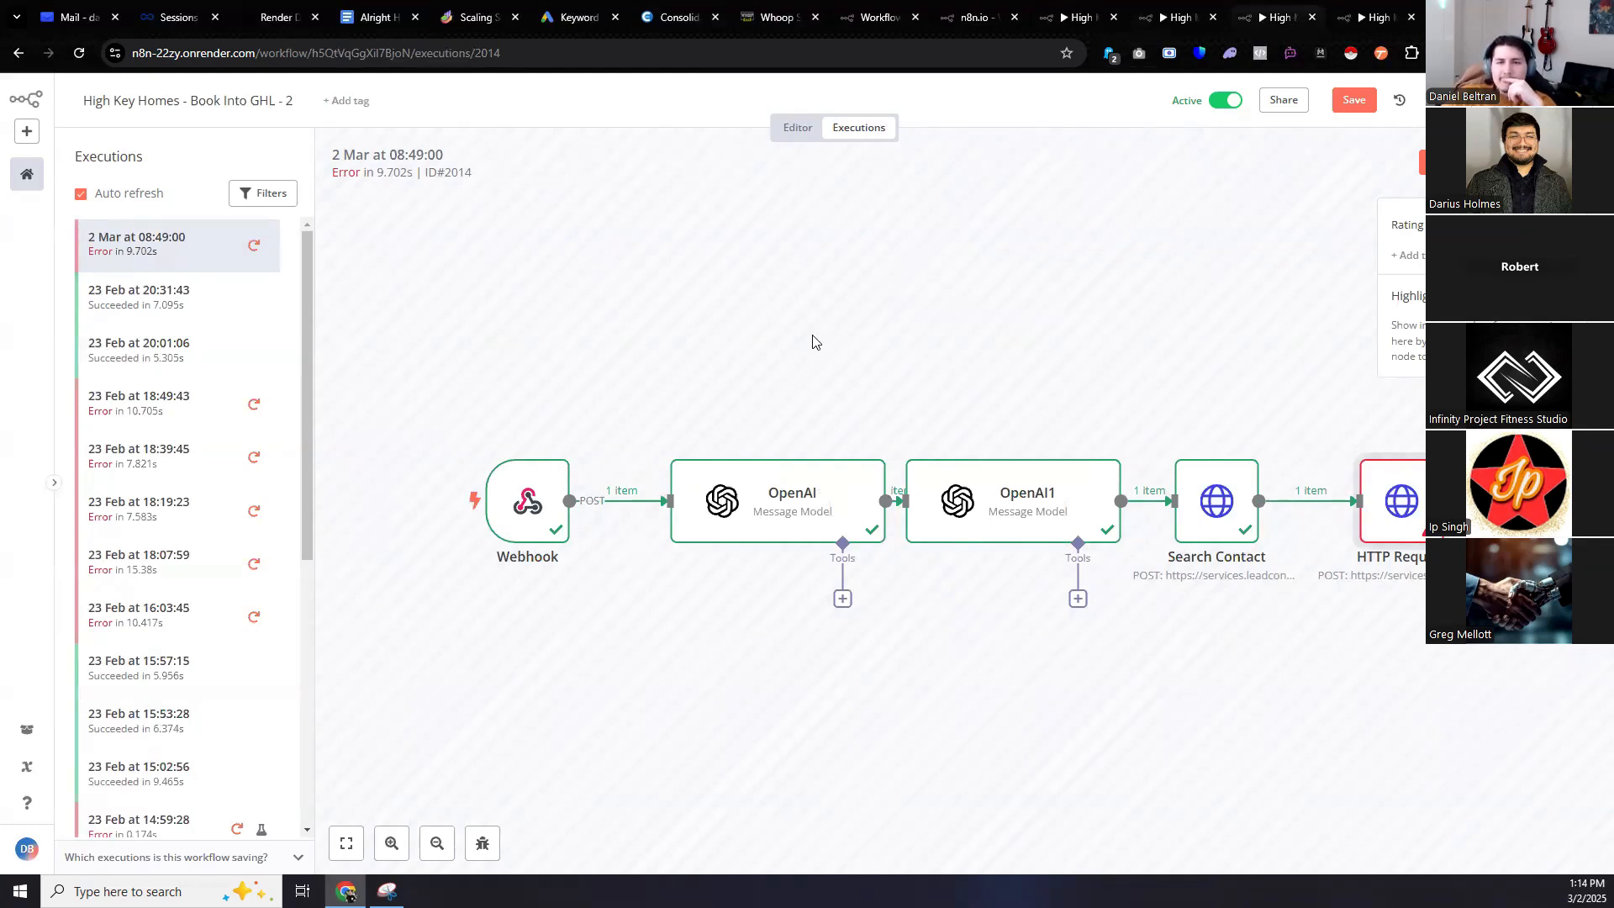
Reload Book Into GHL - 2 and confirm the 13:14:57 run's HTTP Request booked the appointment.
left_click(79, 54)
left_click(858, 168)
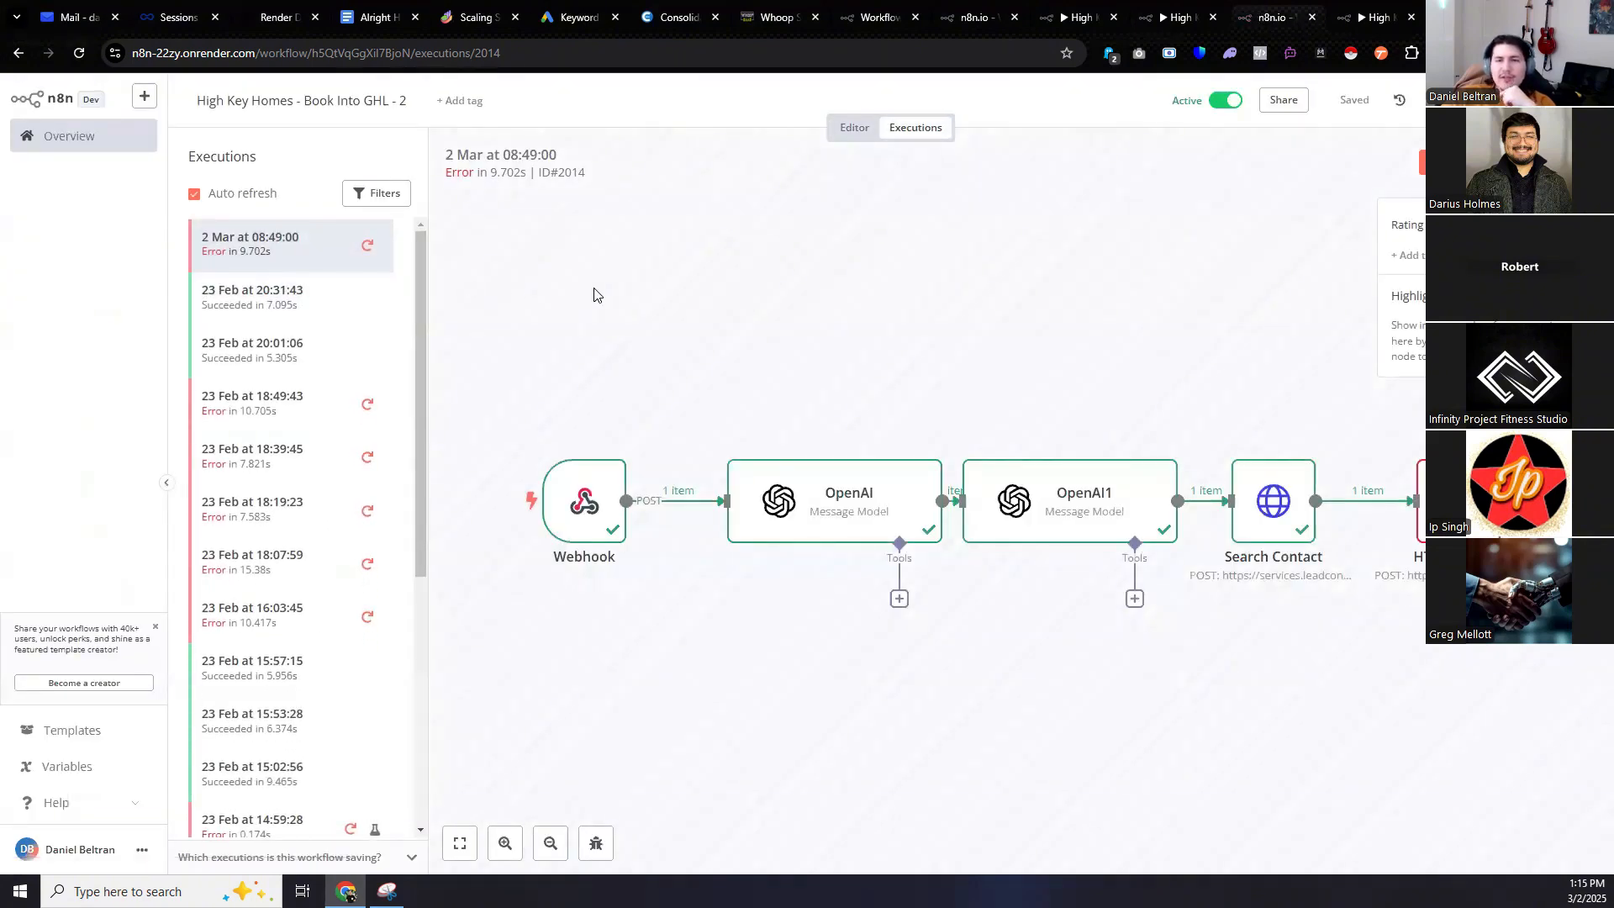
left_click(350, 250)
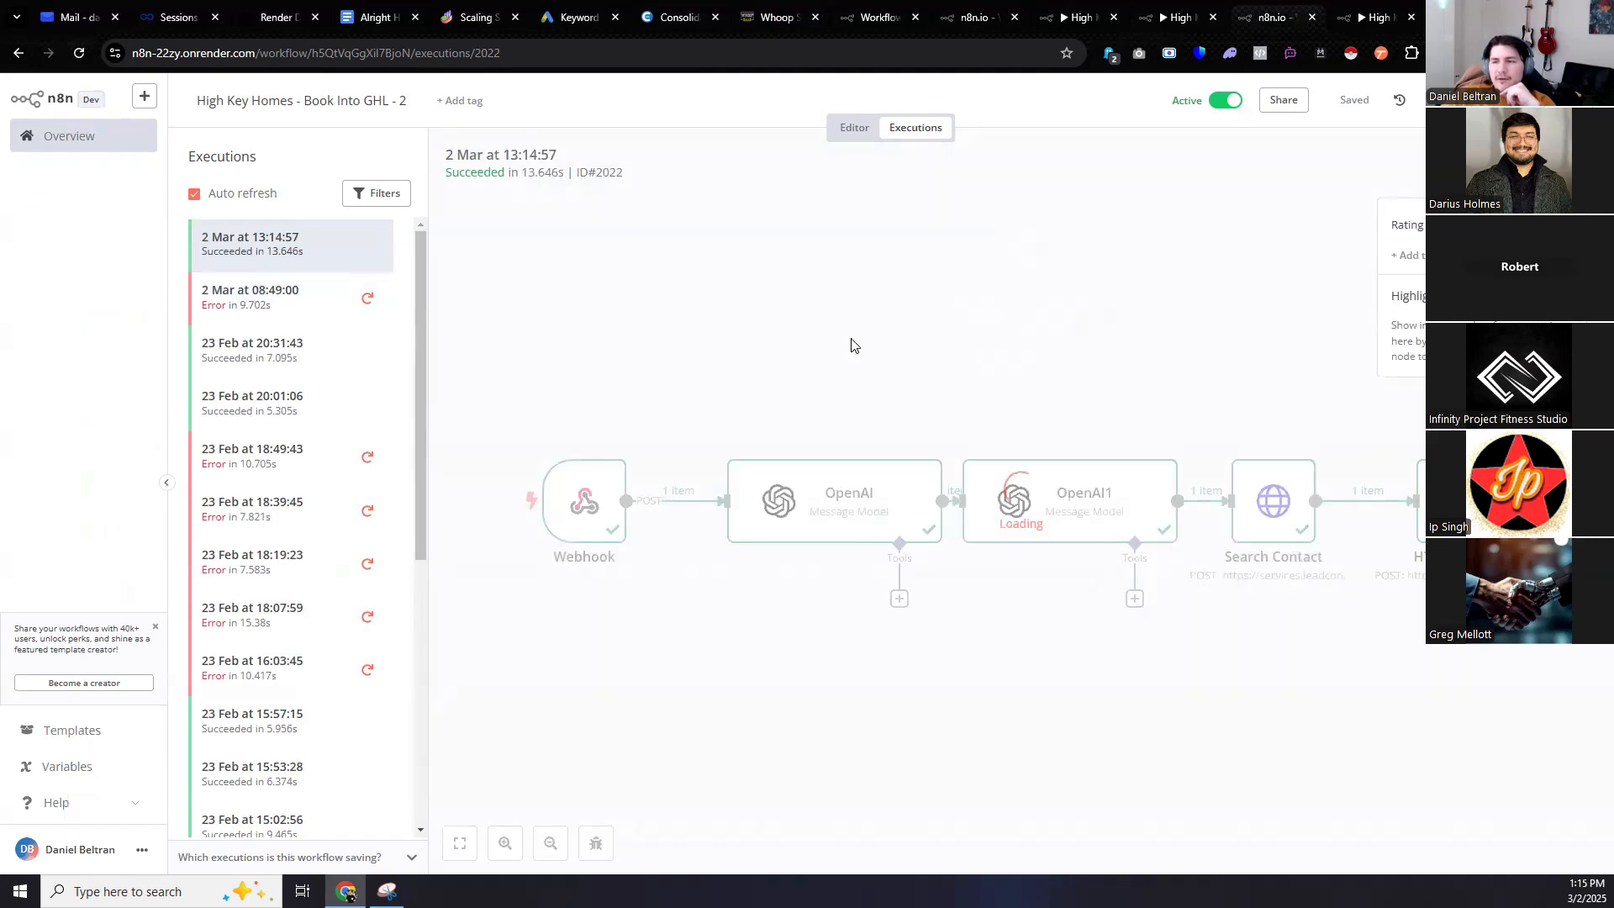
double_click(1457, 501)
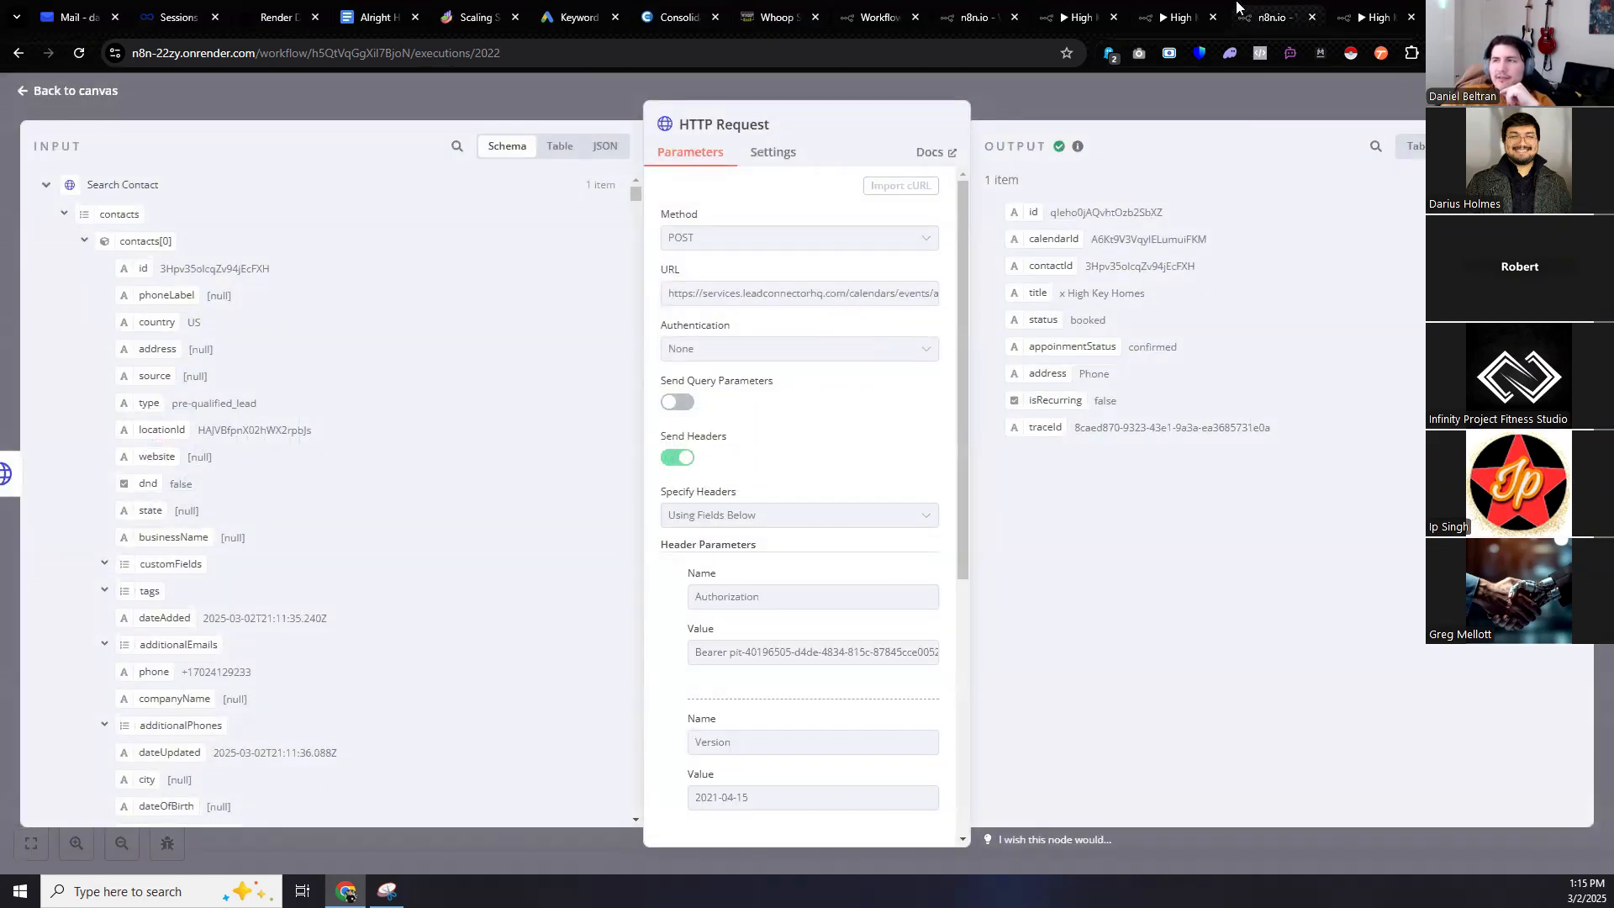
left_click(1365, 9)
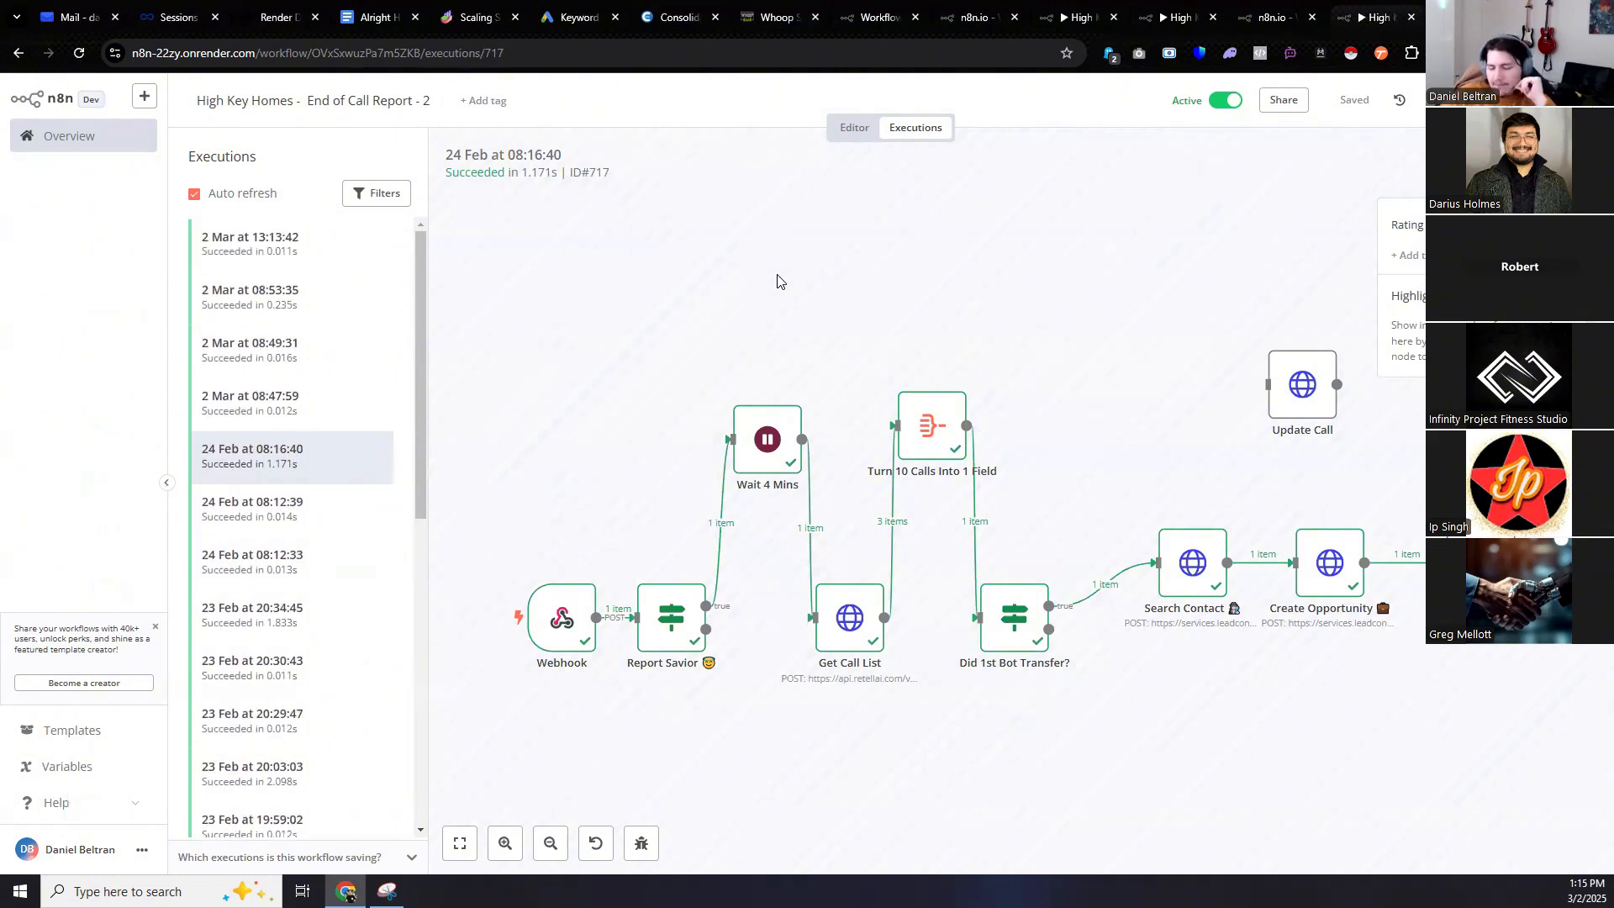
Review the Initiate Call - 2 create-phone-call HTTP Request and its output.
left_click(977, 17)
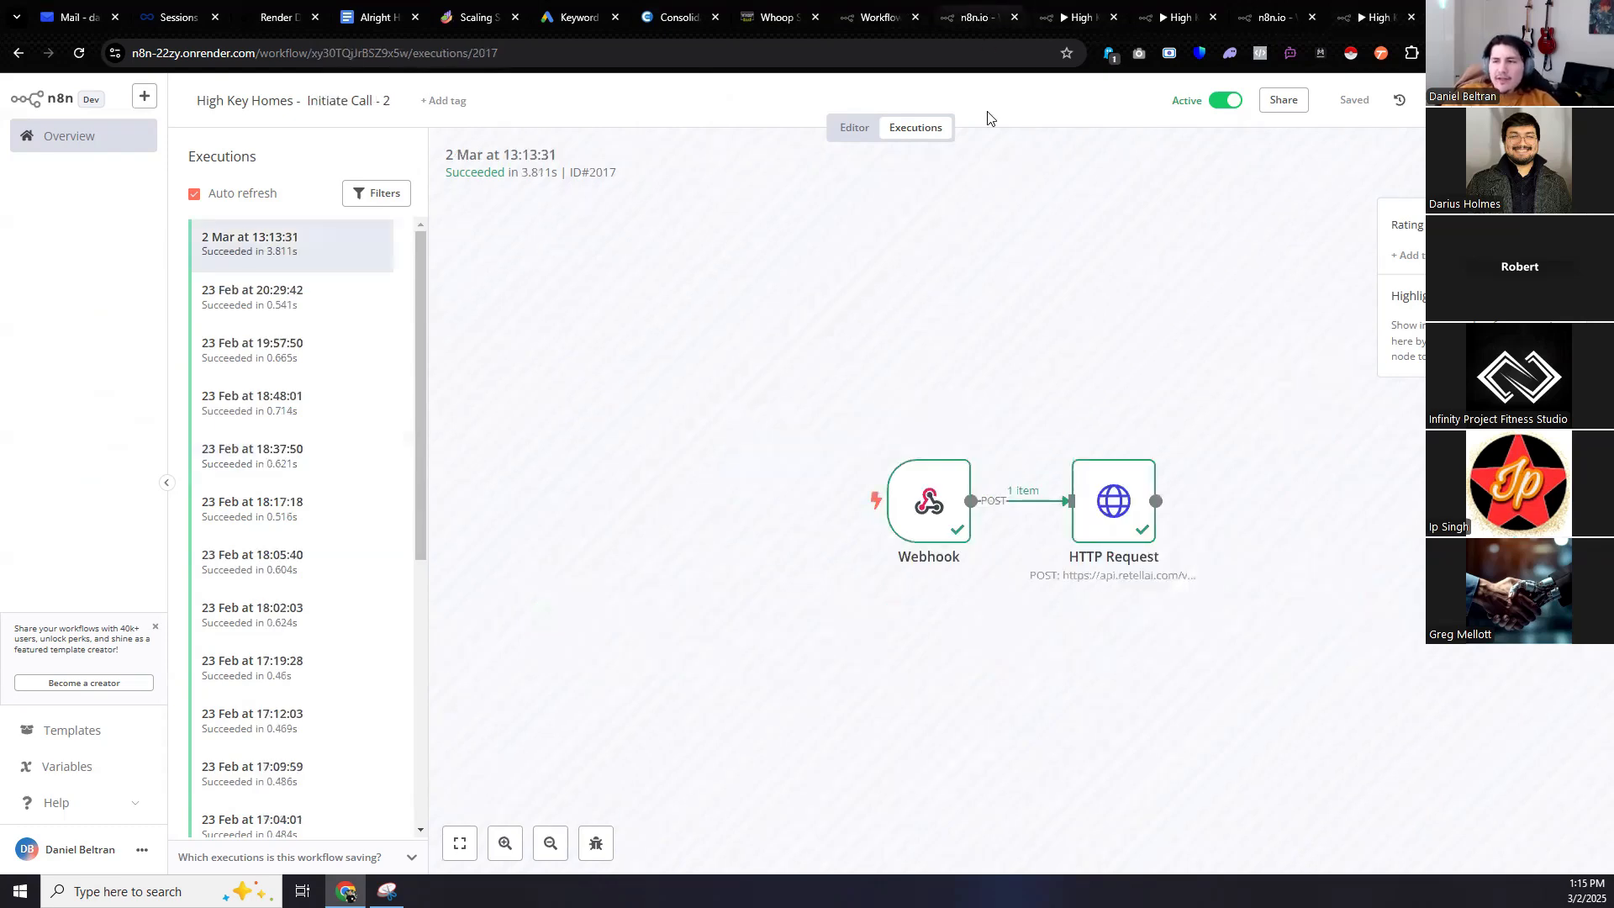
double_click(1116, 480)
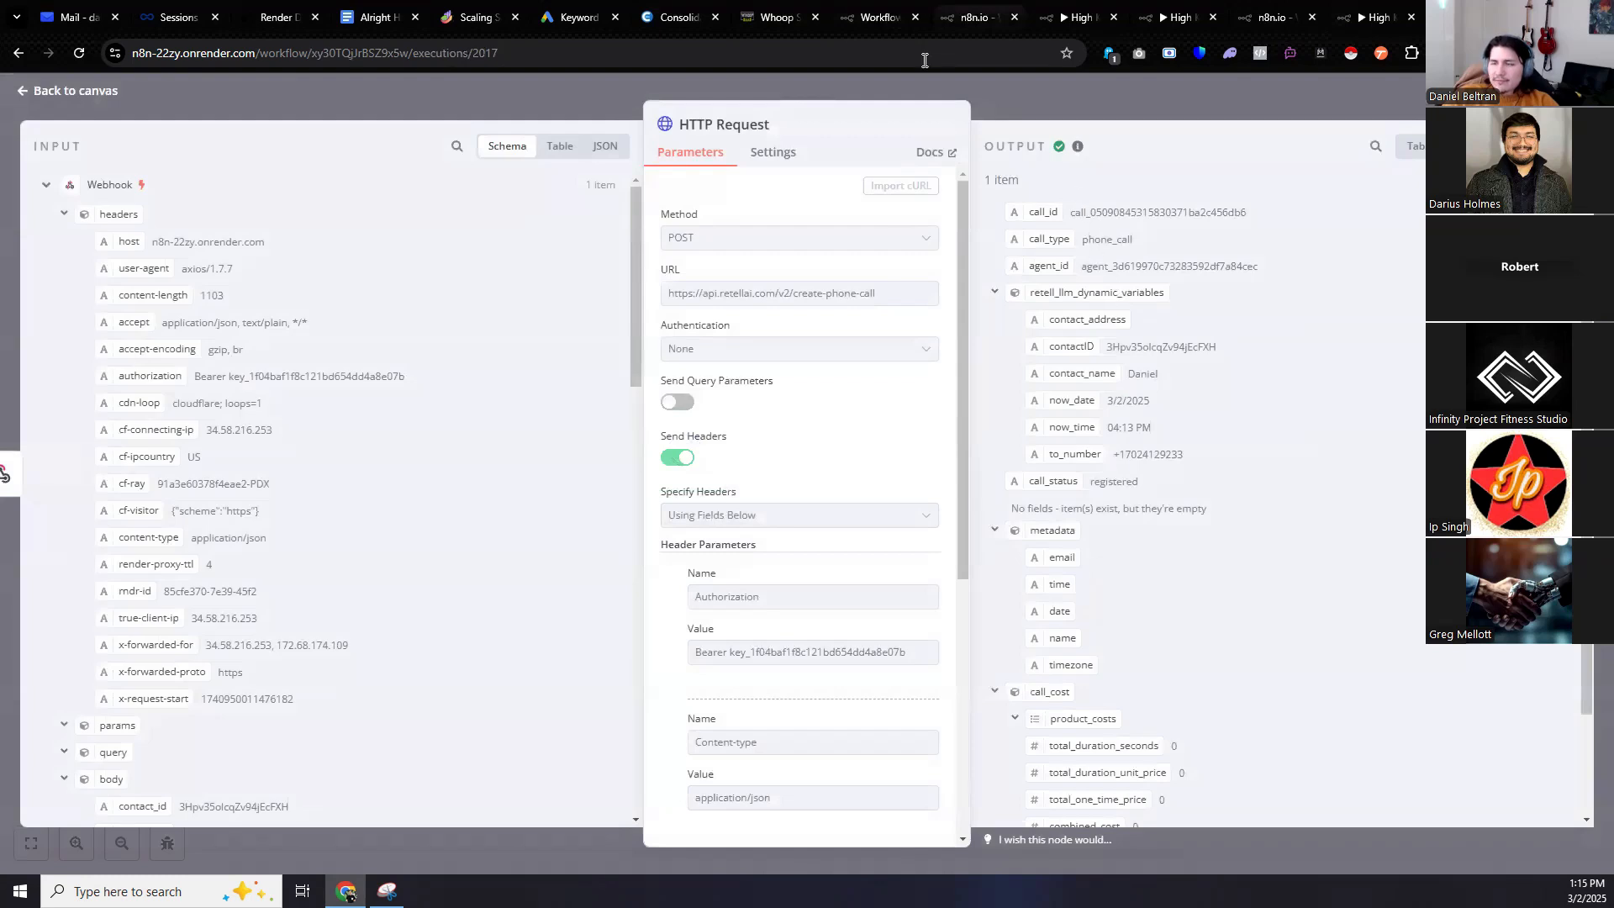
left_click(1076, 17)
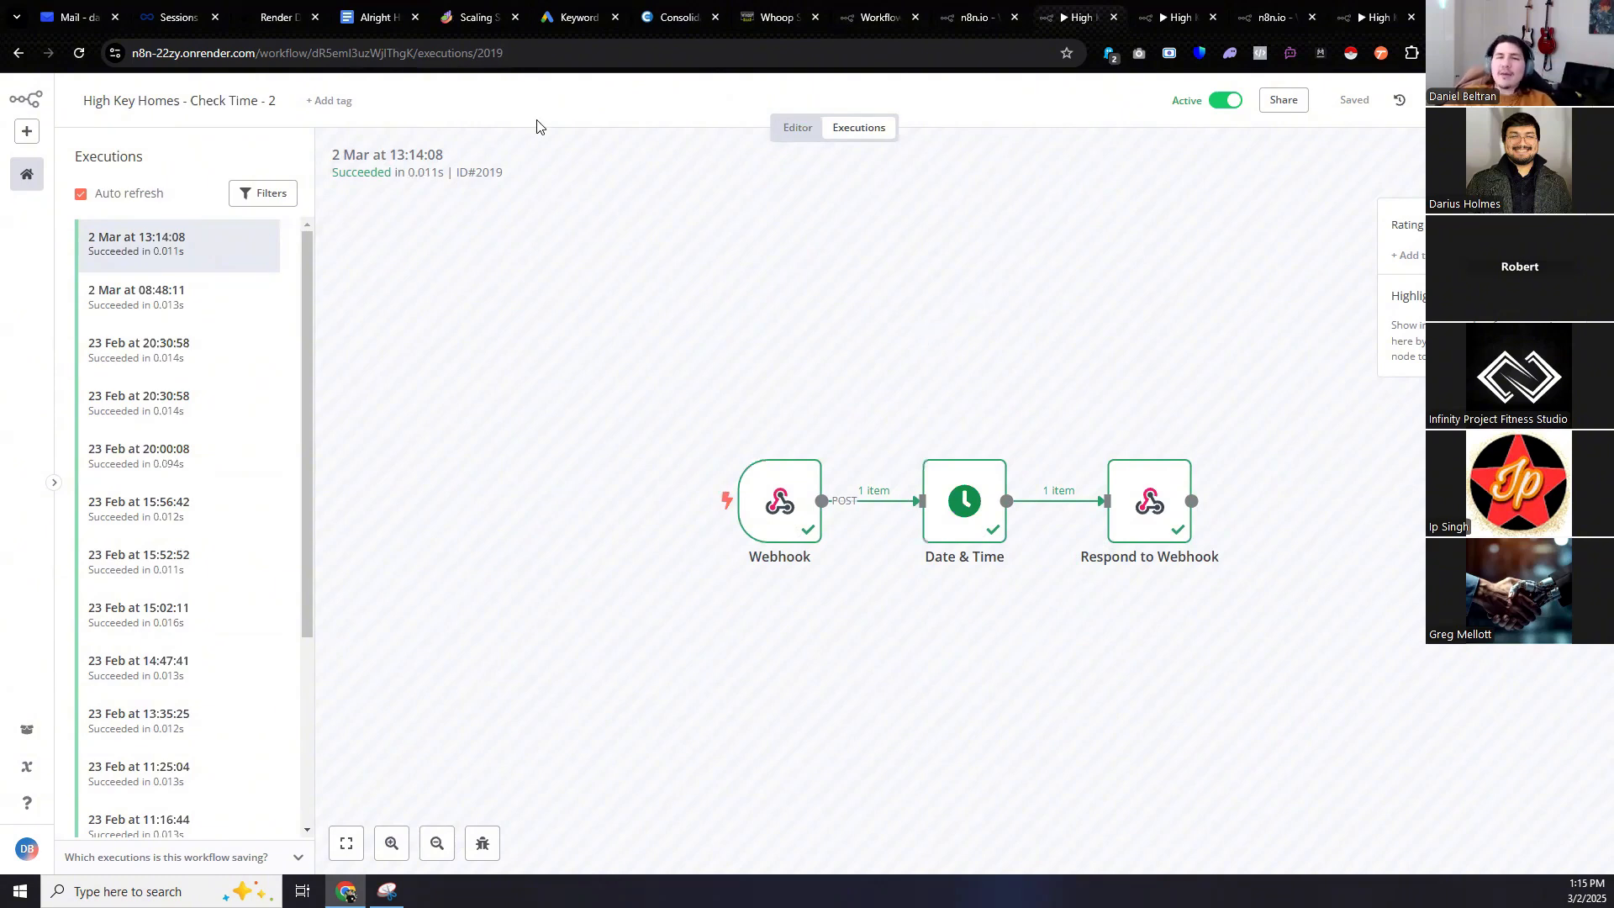
Check the timestamp Respond to Webhook returns, then go back to the Check Availability canvas.
double_click(1144, 500)
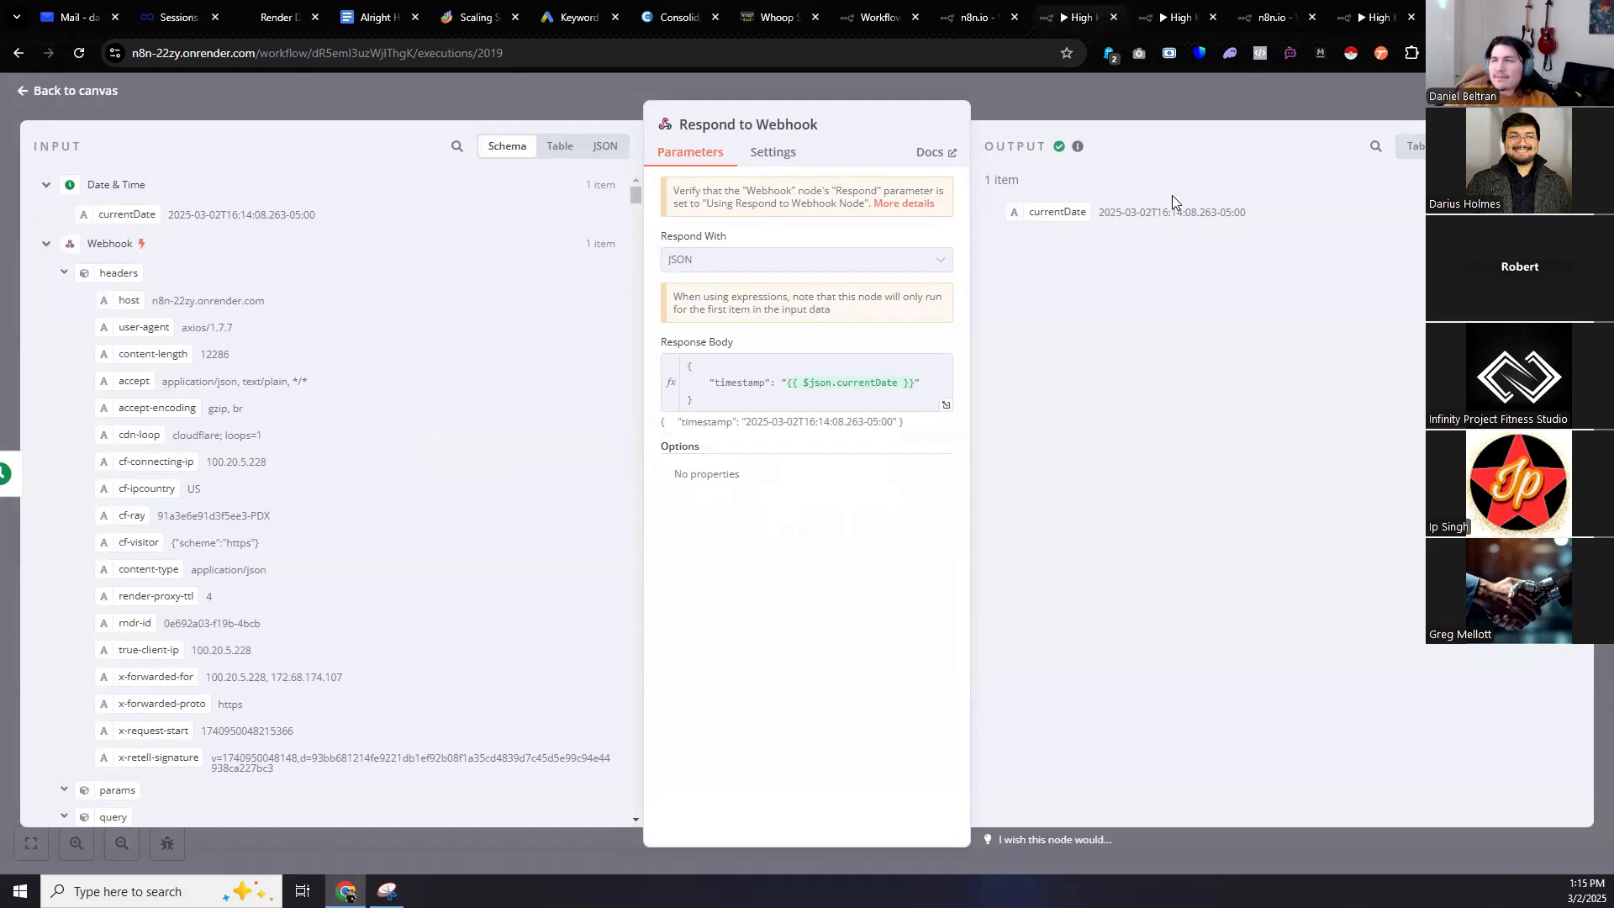
left_click(1160, 10)
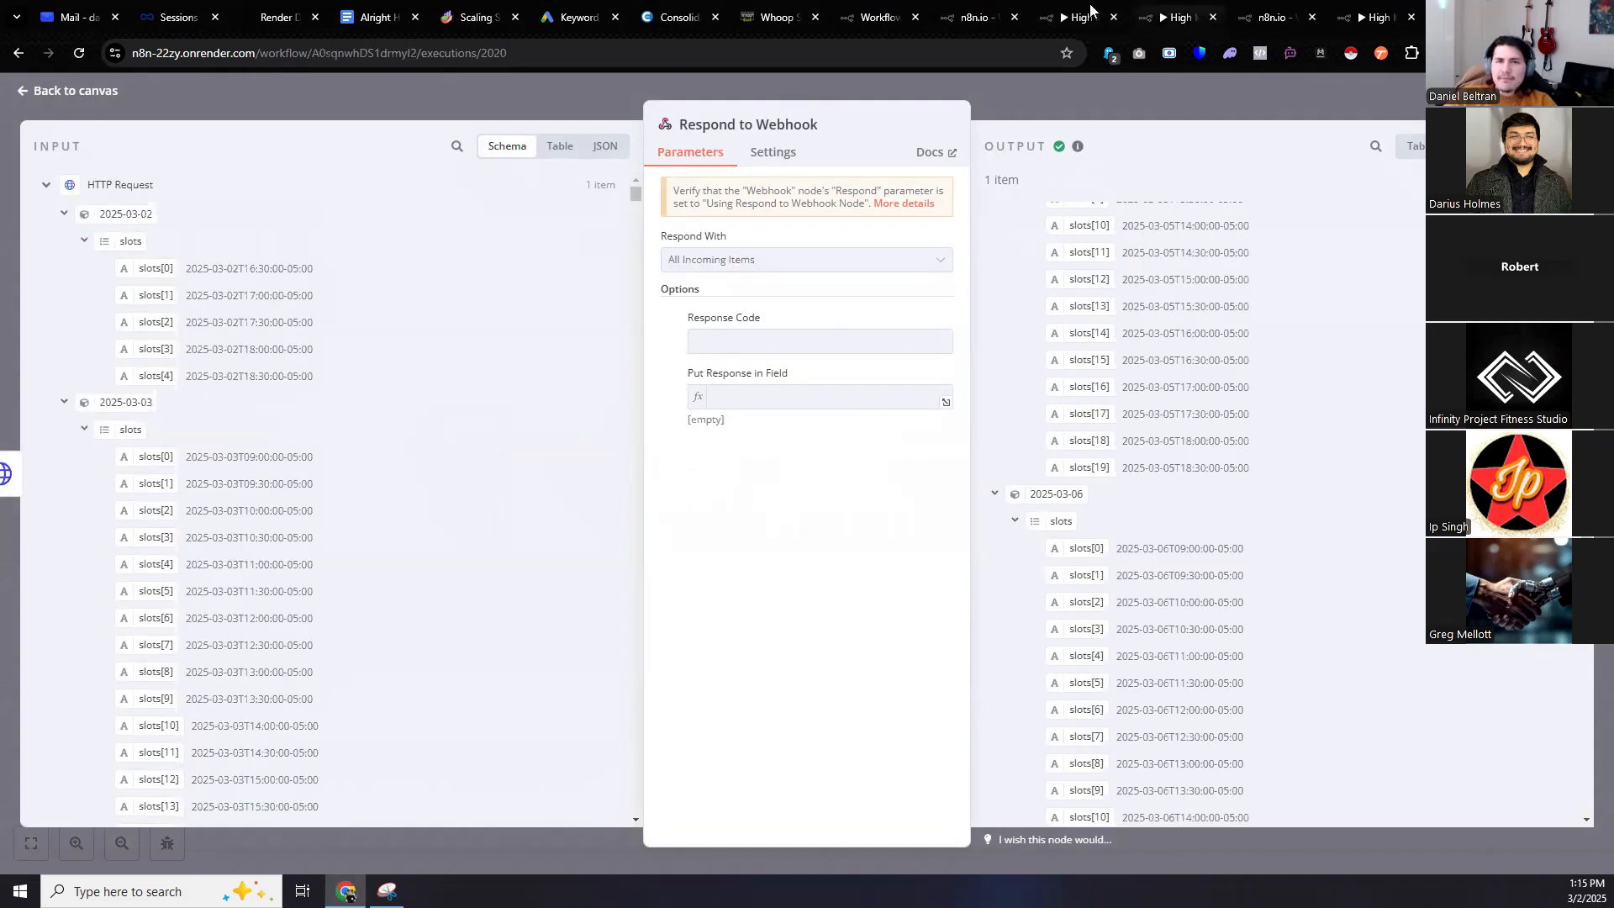
left_click(75, 92)
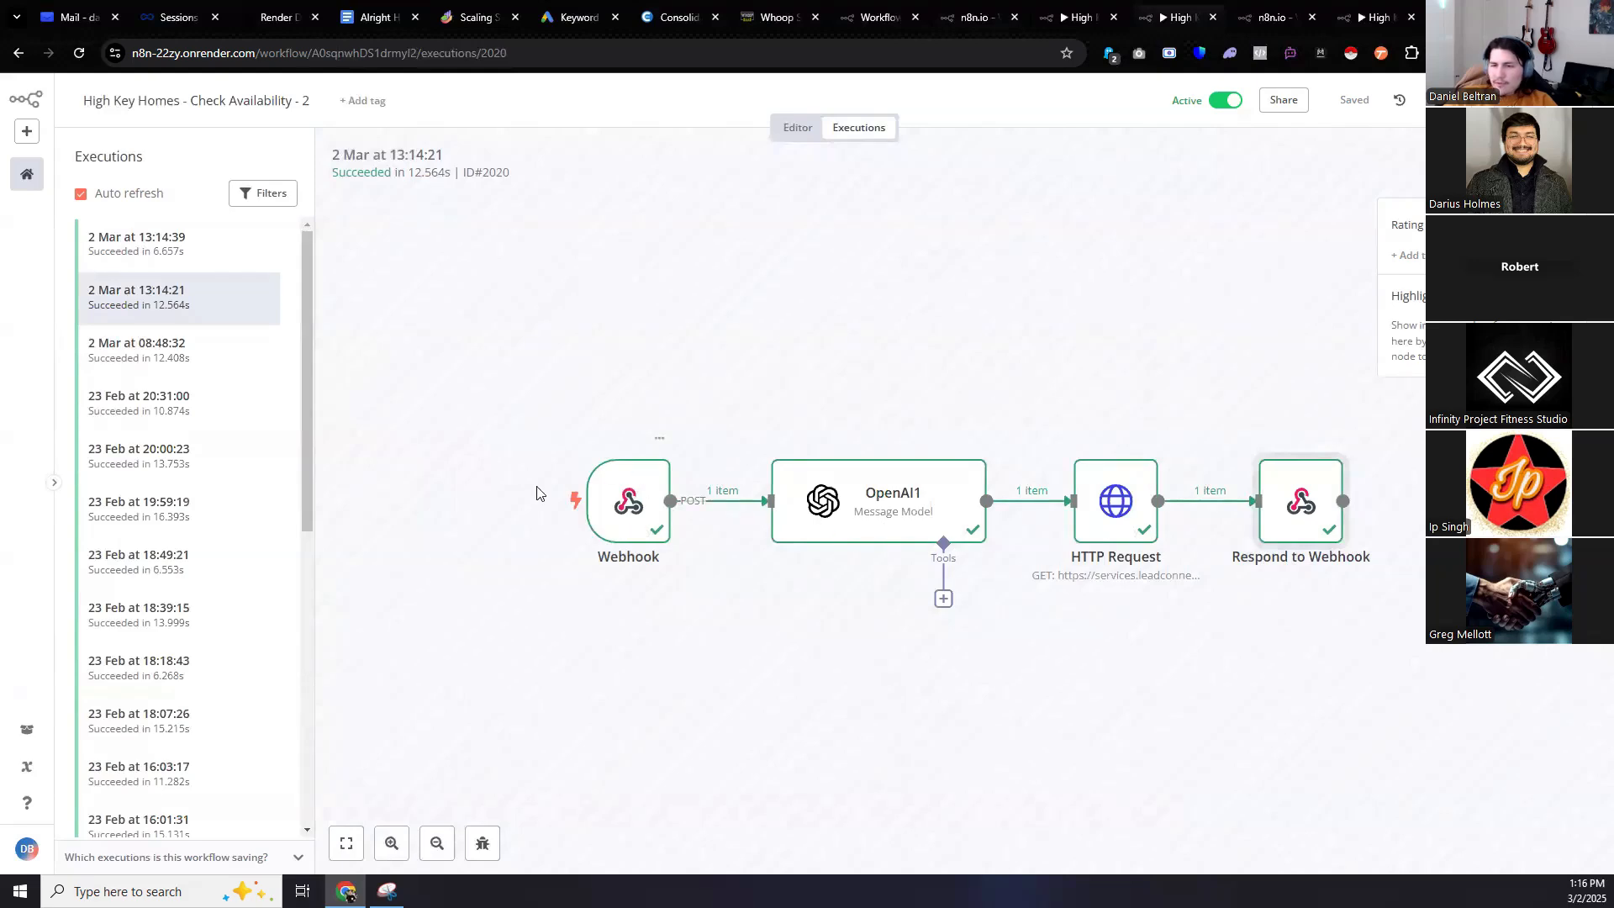
Review the OpenAI1 node's prompt and output and the HTTP Request's returned calendar slots.
double_click(879, 521)
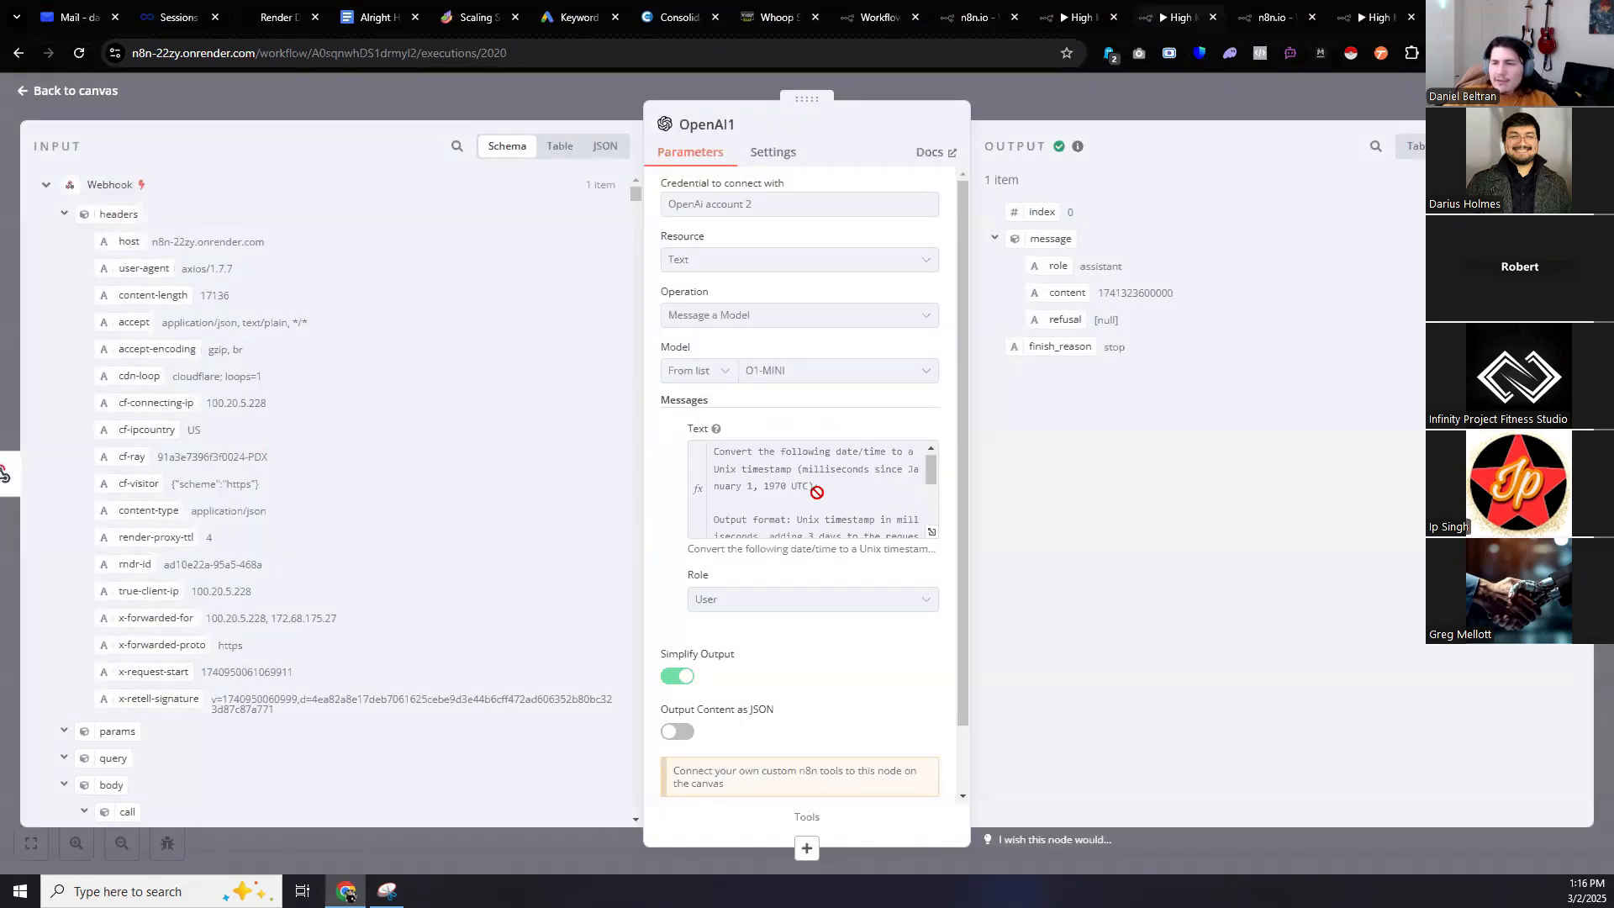
scroll(807, 492, "down", 3)
left_click(47, 91)
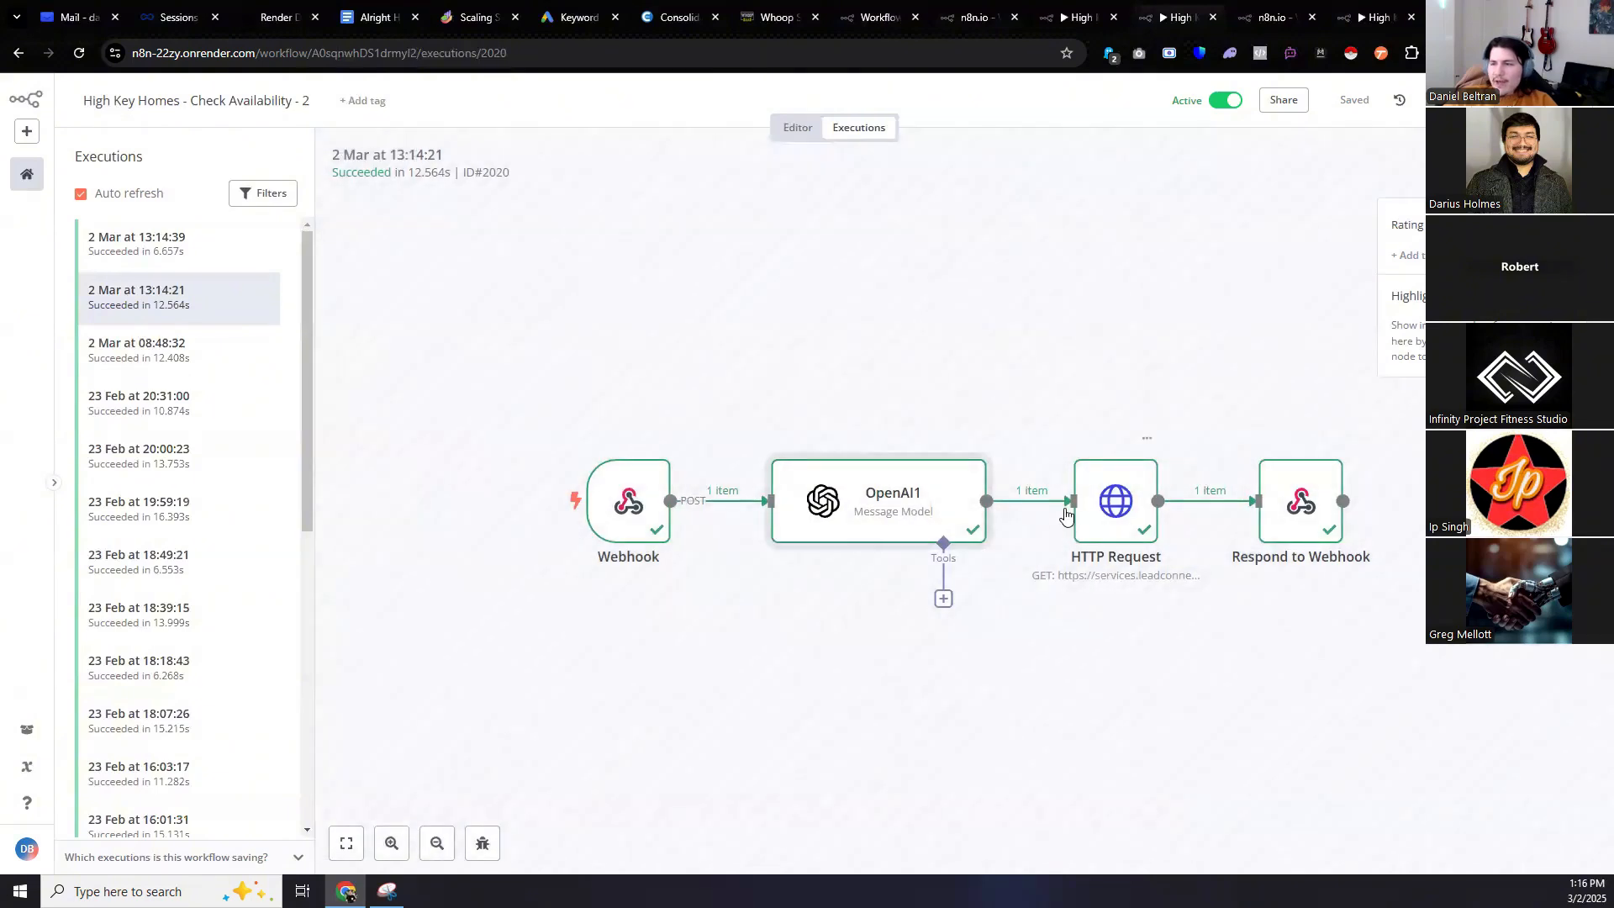
double_click(1116, 501)
scroll(1110, 470, "down", 8)
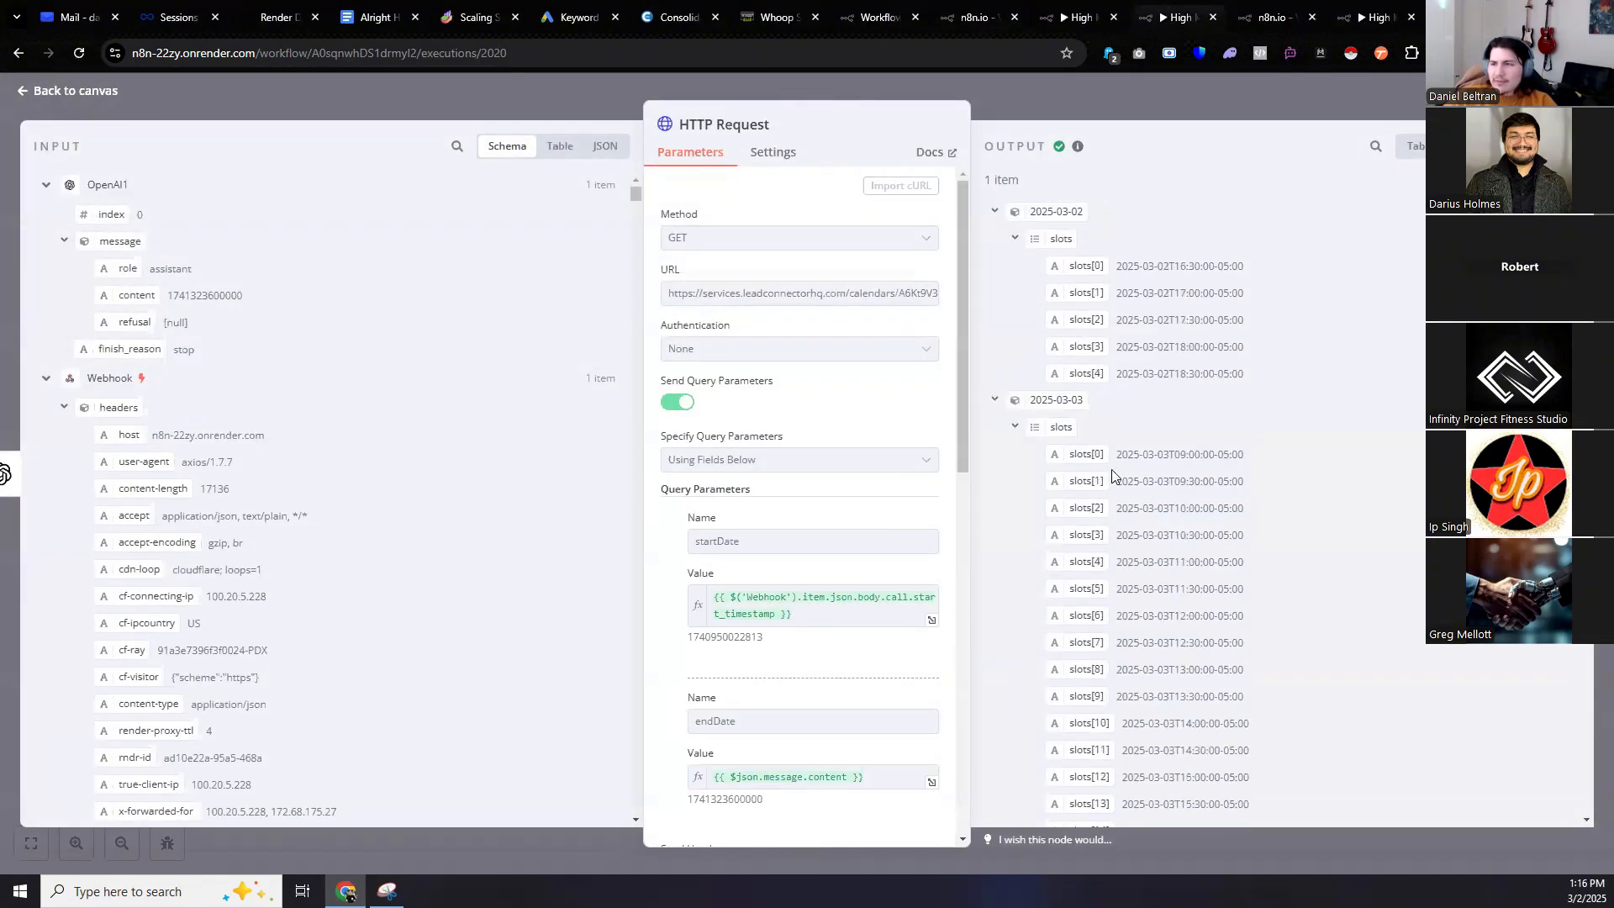
scroll(1202, 321, "down", 15)
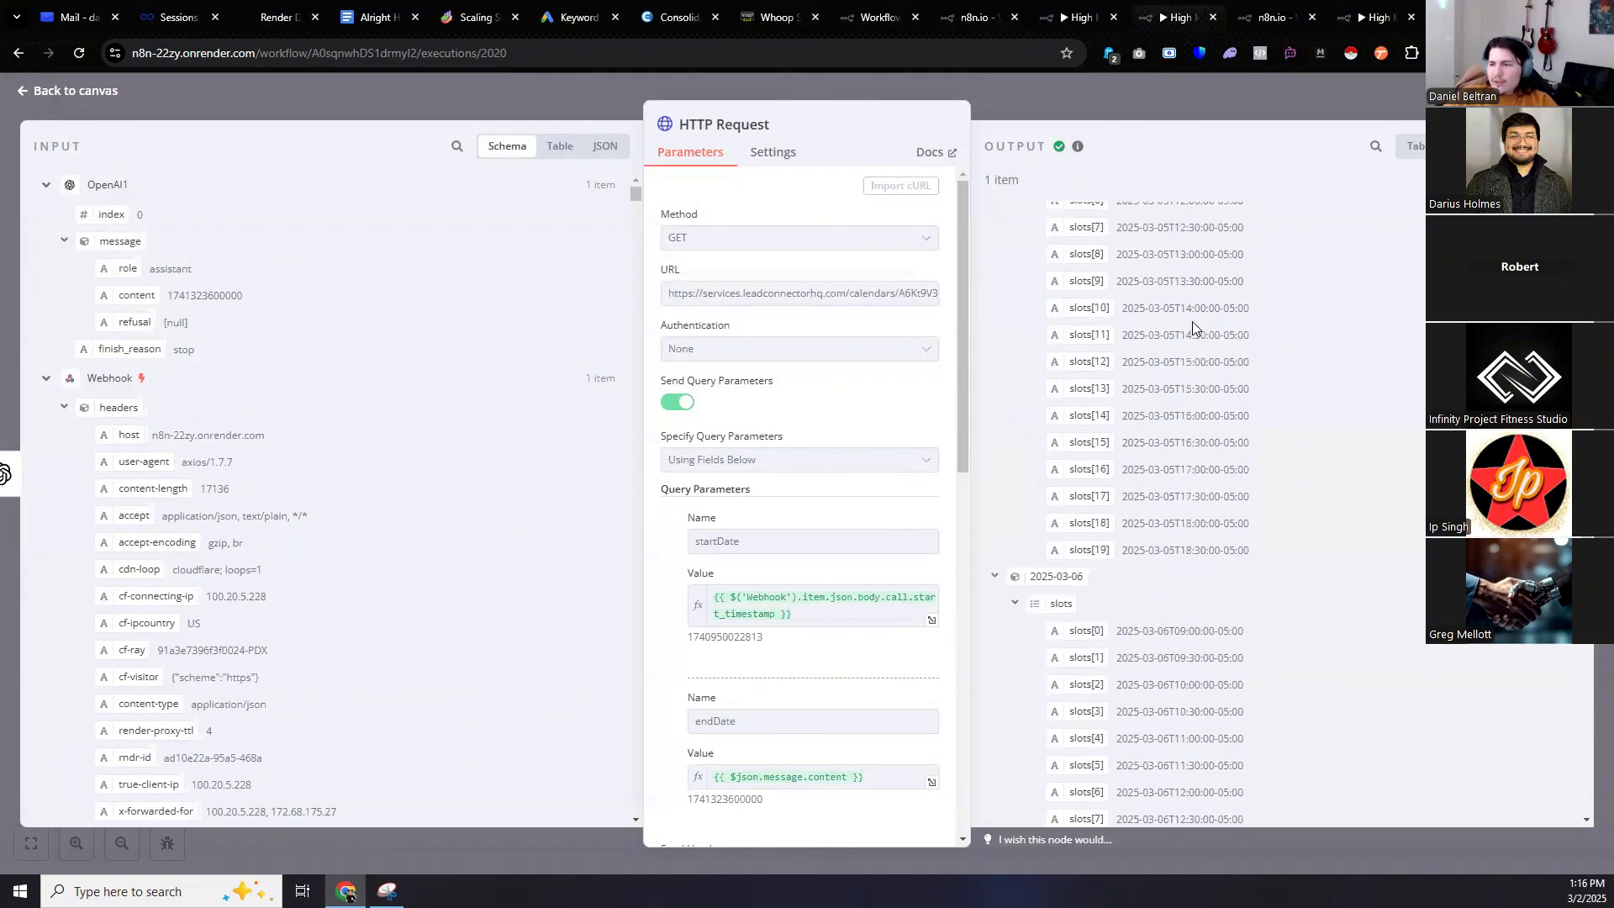
left_click(81, 92)
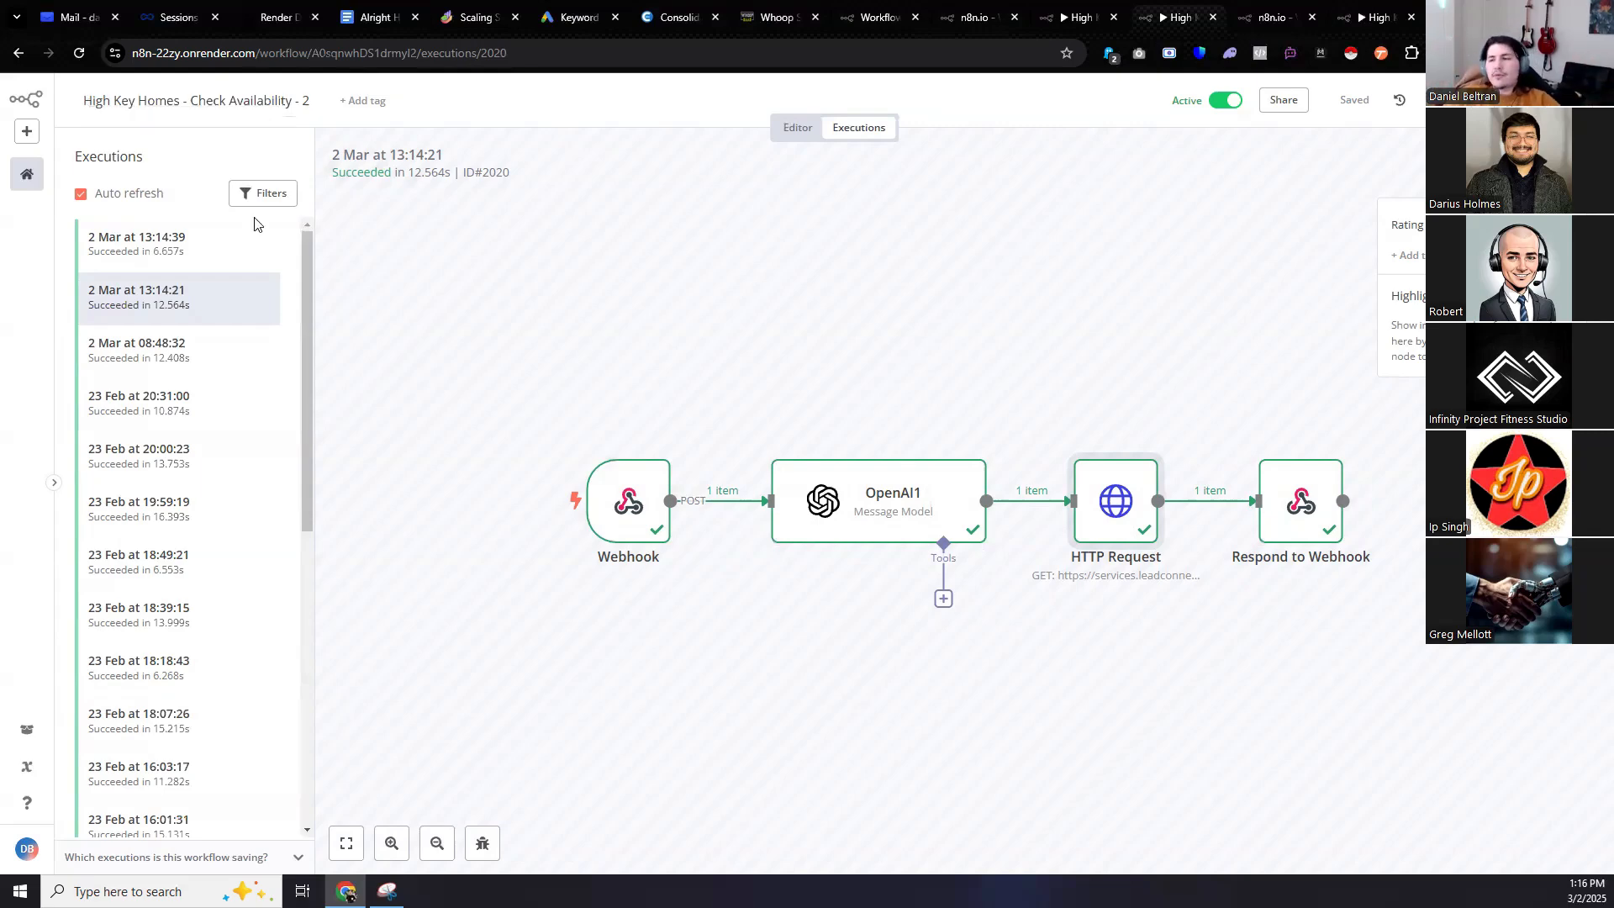
Inspect the Respond to Webhook run data, then return to the Book Into GHL canvas.
double_click(1292, 499)
scroll(1269, 379, "down", 15)
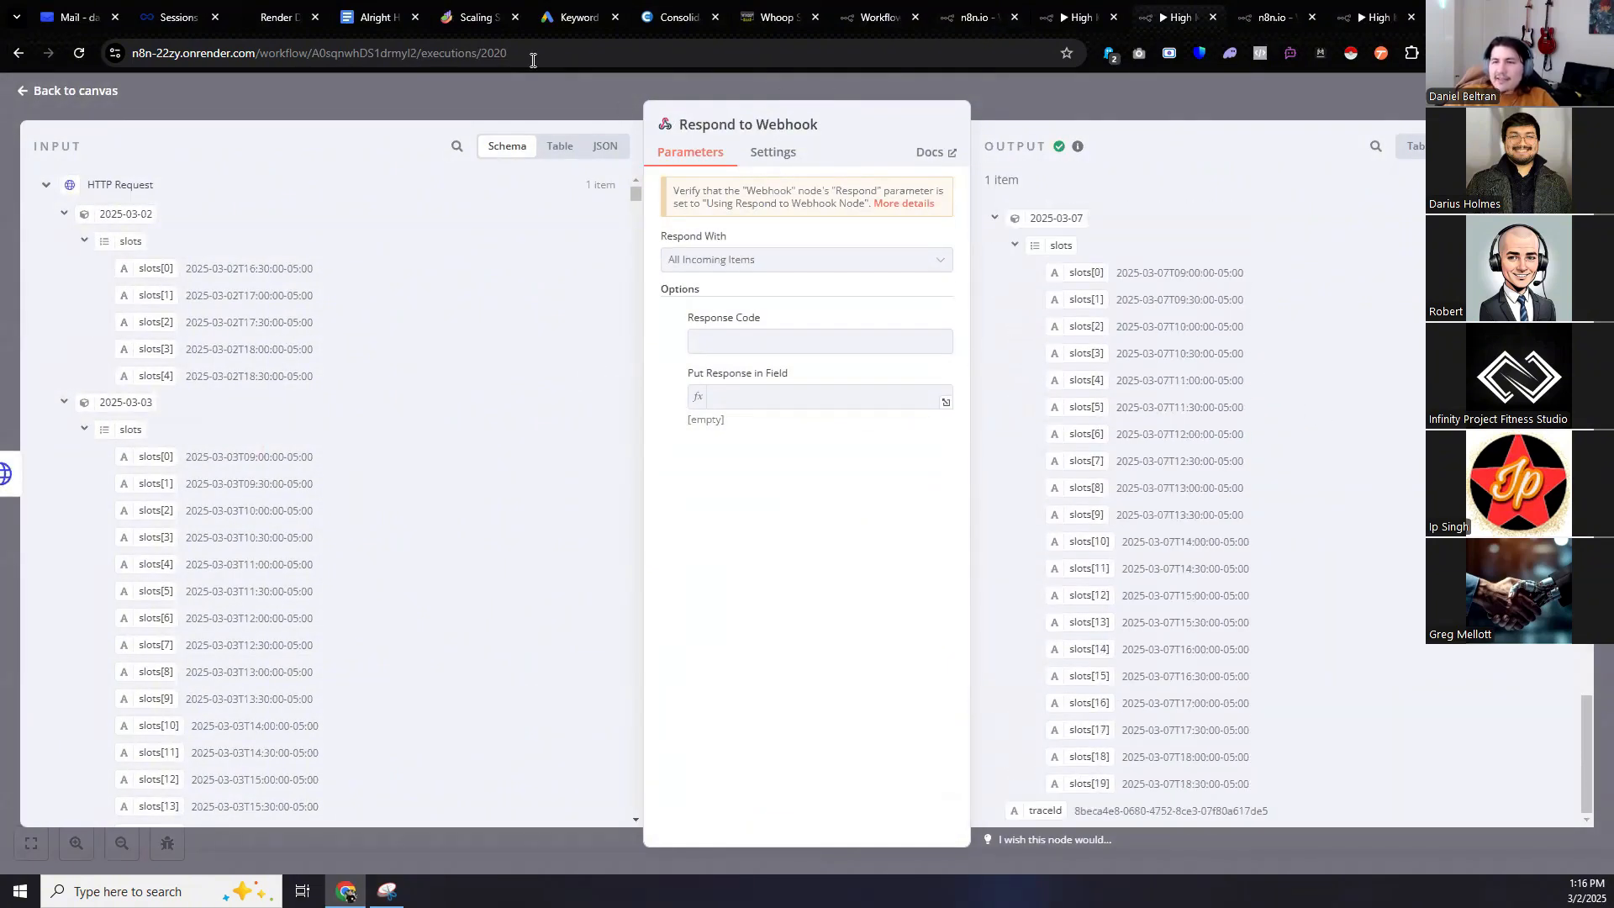
left_click(1272, 17)
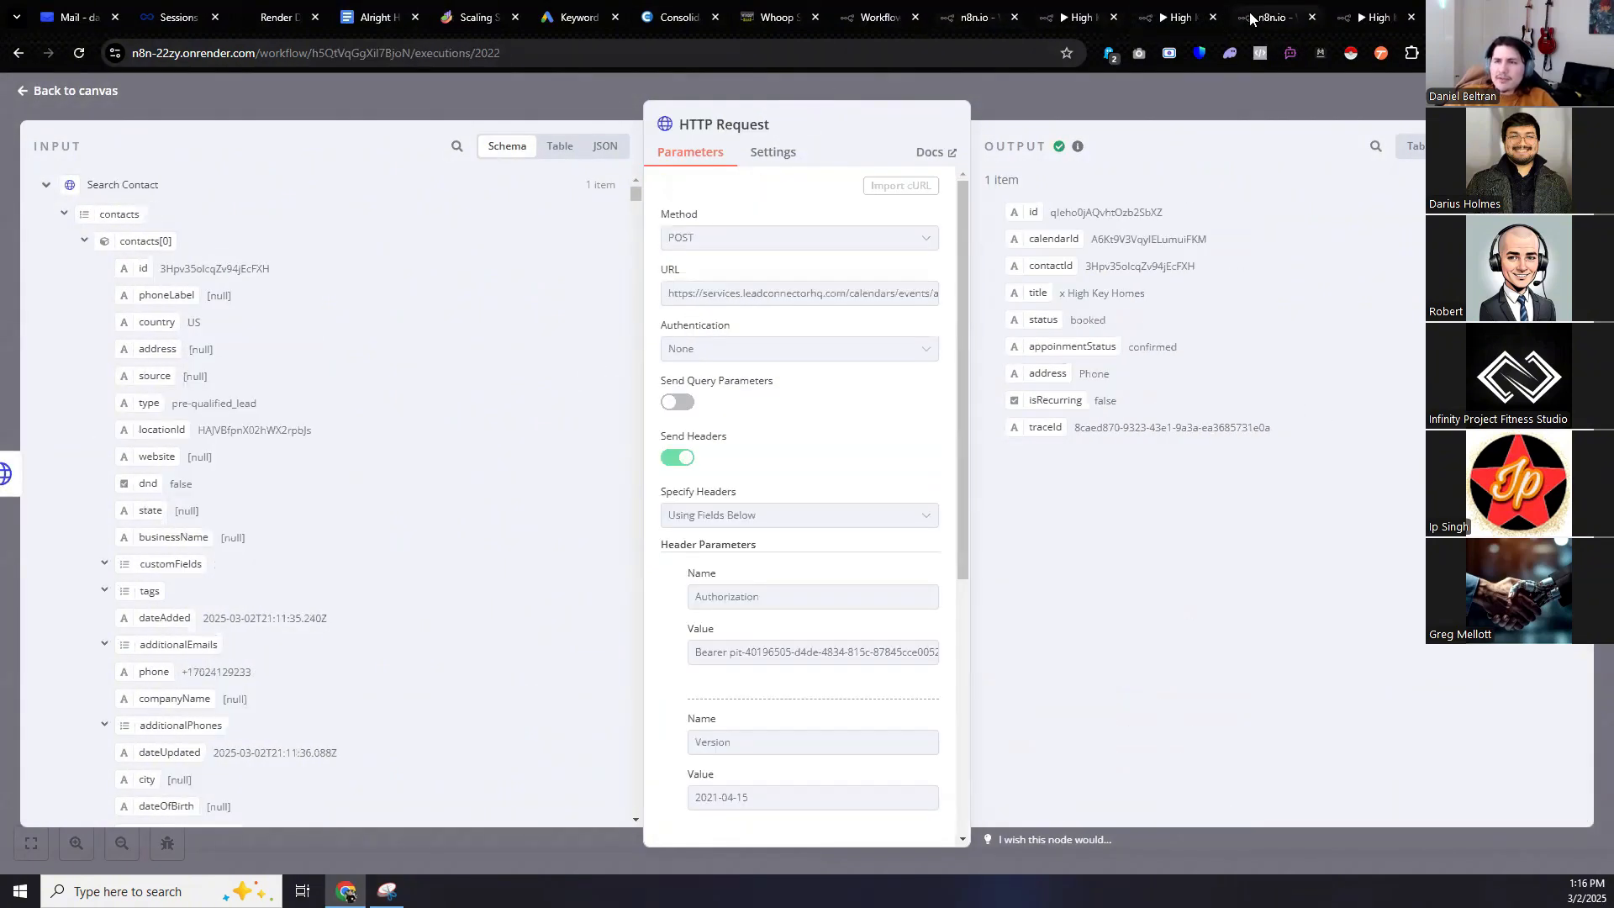
left_click(74, 94)
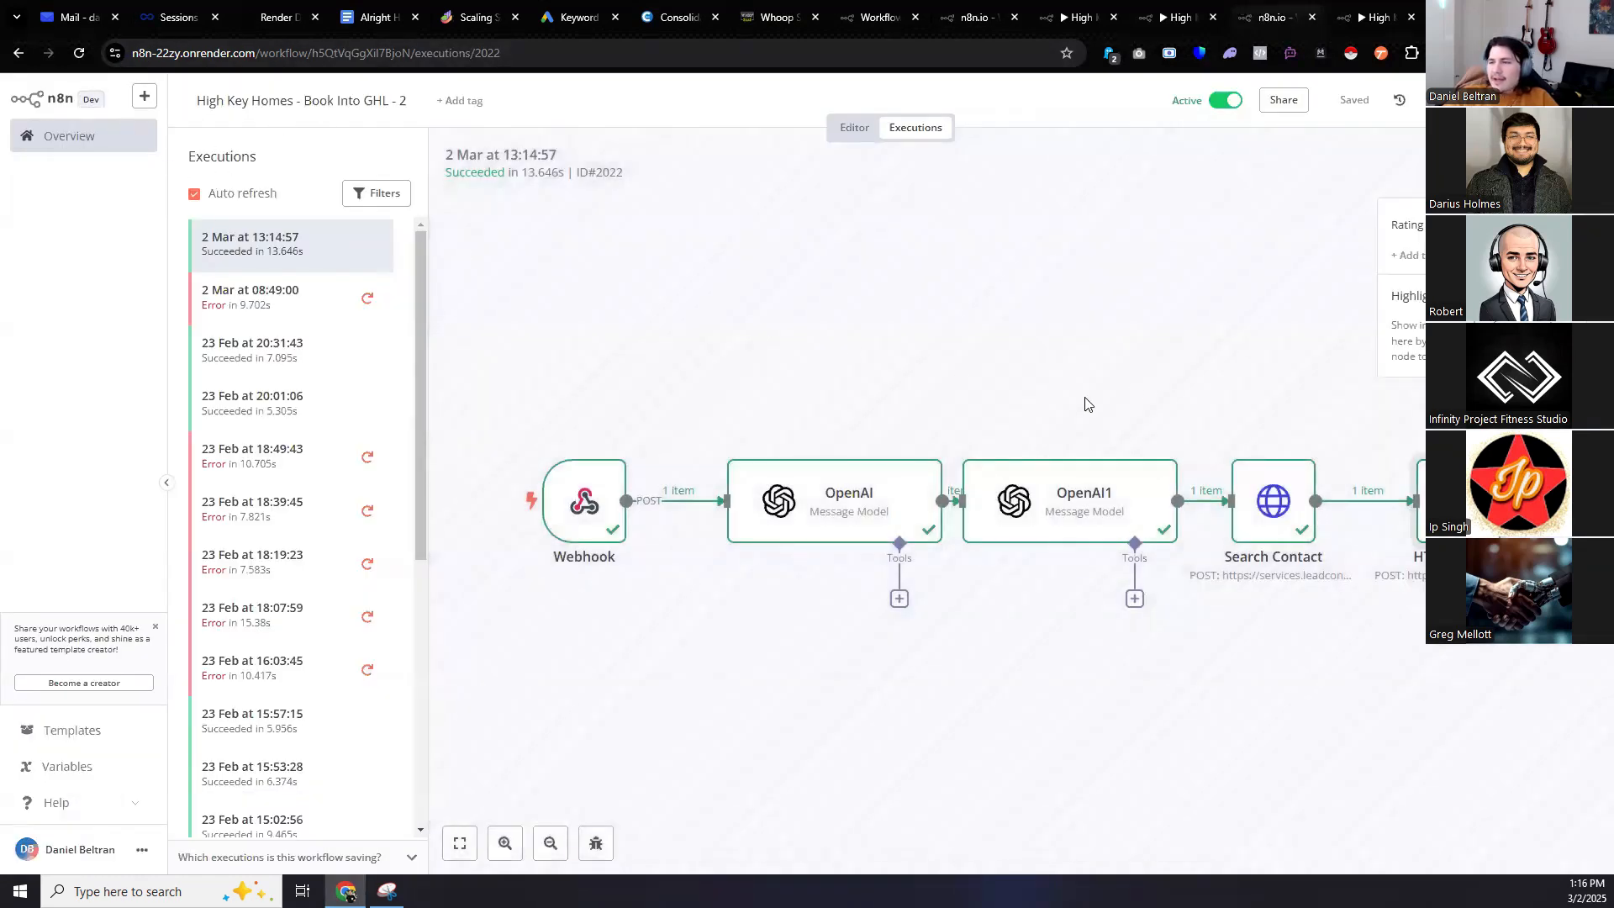
Inspect the Webhook node's received data and the Search Contact node's details.
double_click(568, 512)
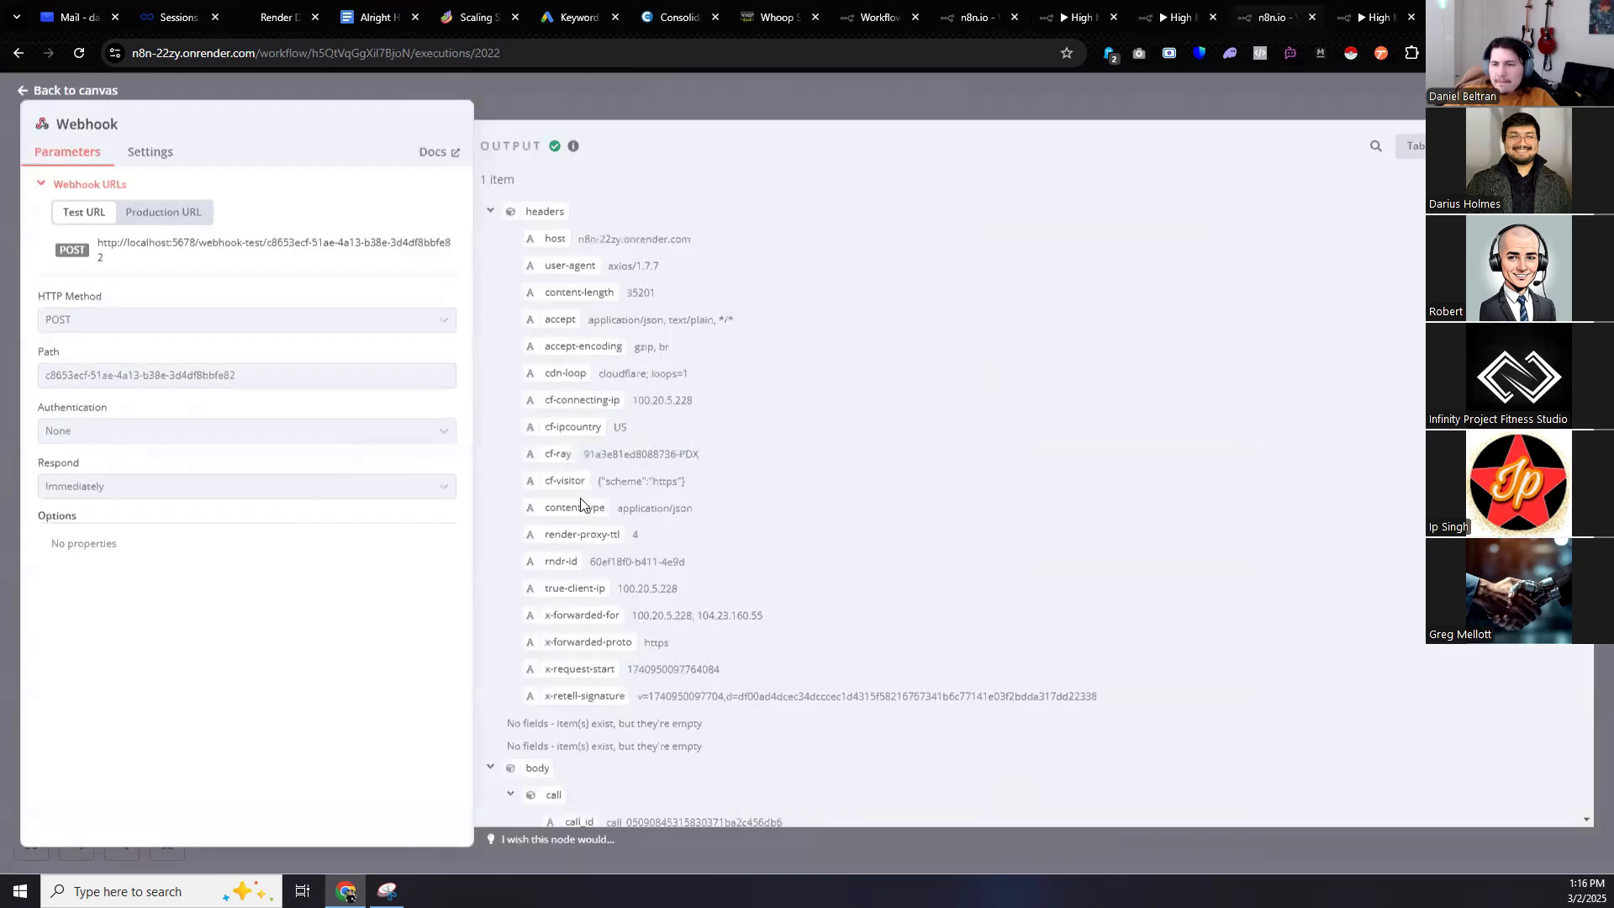
left_click(88, 91)
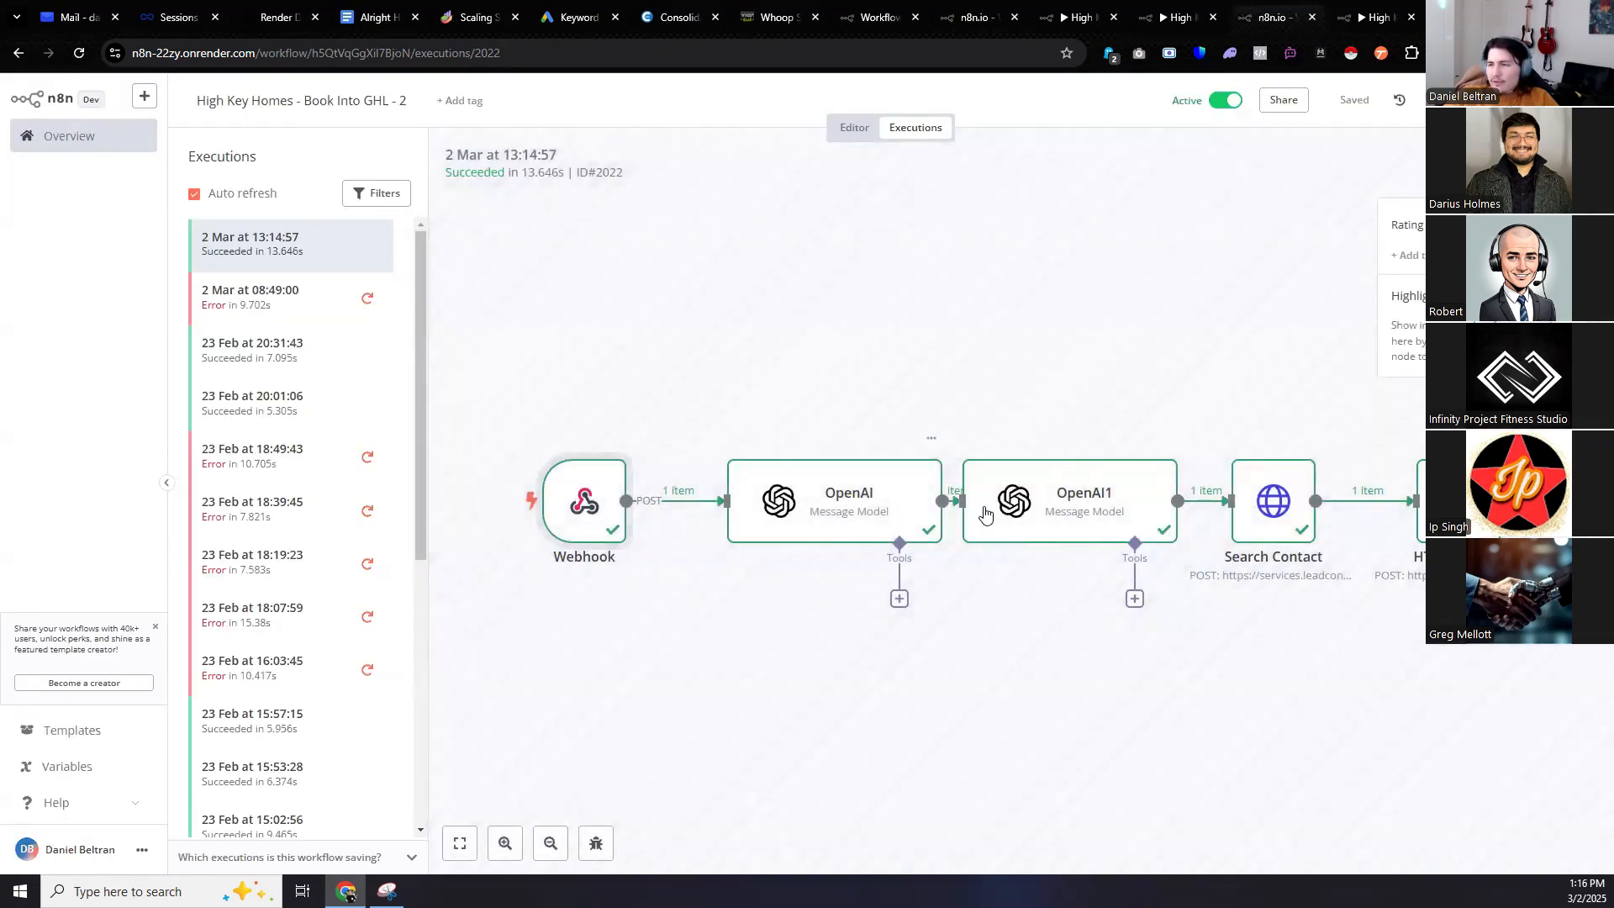
double_click(1252, 504)
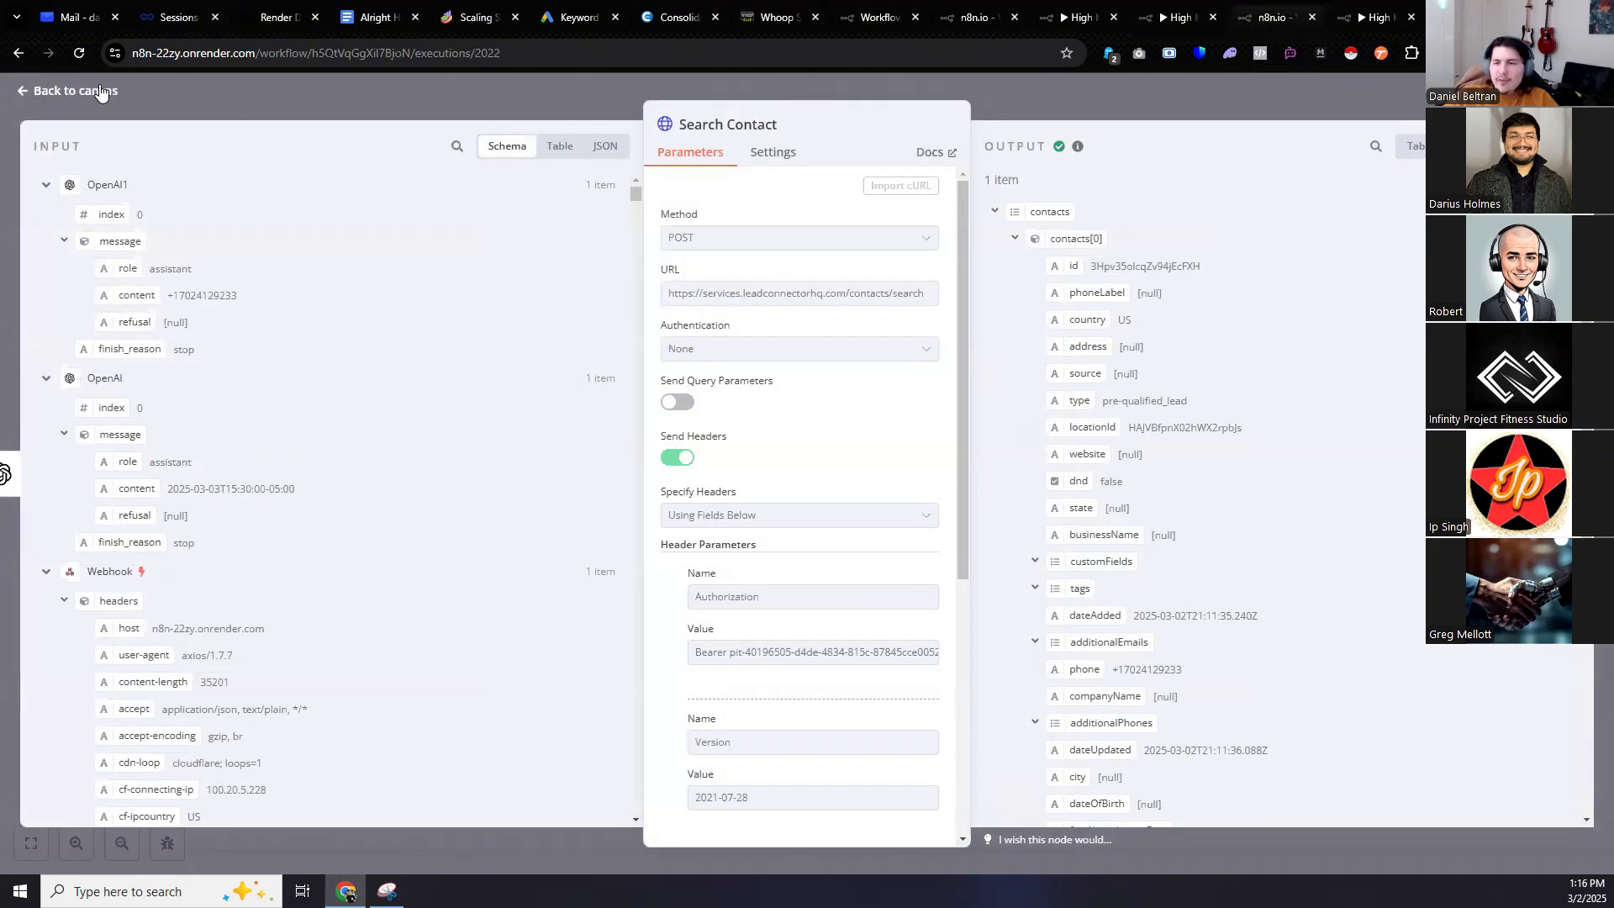
left_click(76, 90)
Confirm the booked appointment in the HTTP Request node's output.
double_click(1453, 501)
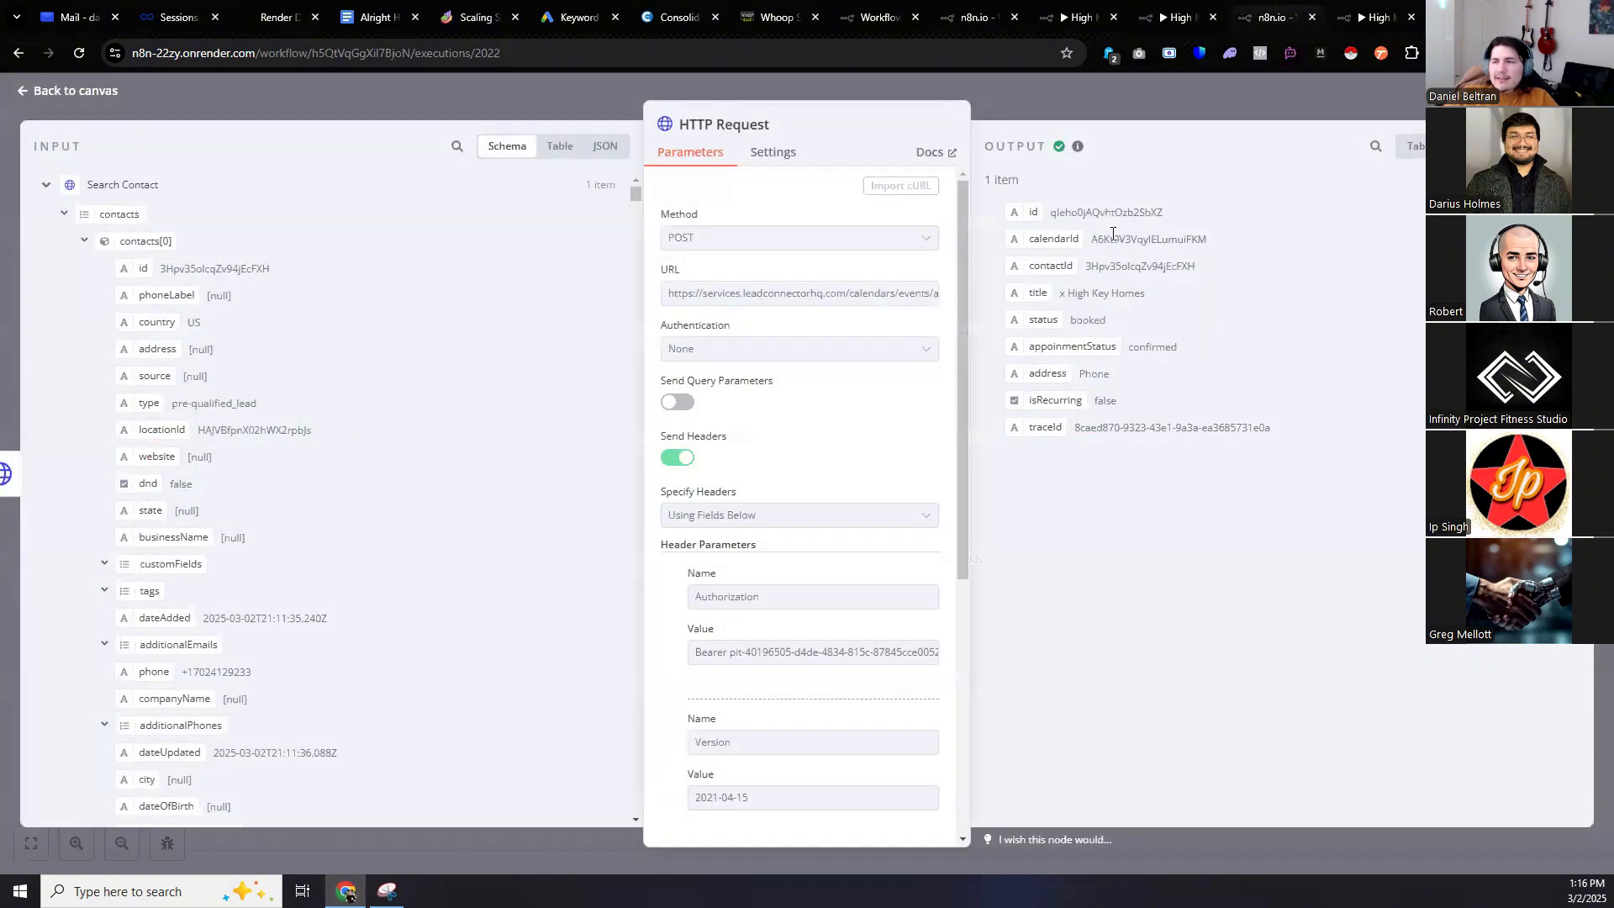
left_click_drag(1296, 432, 988, 216)
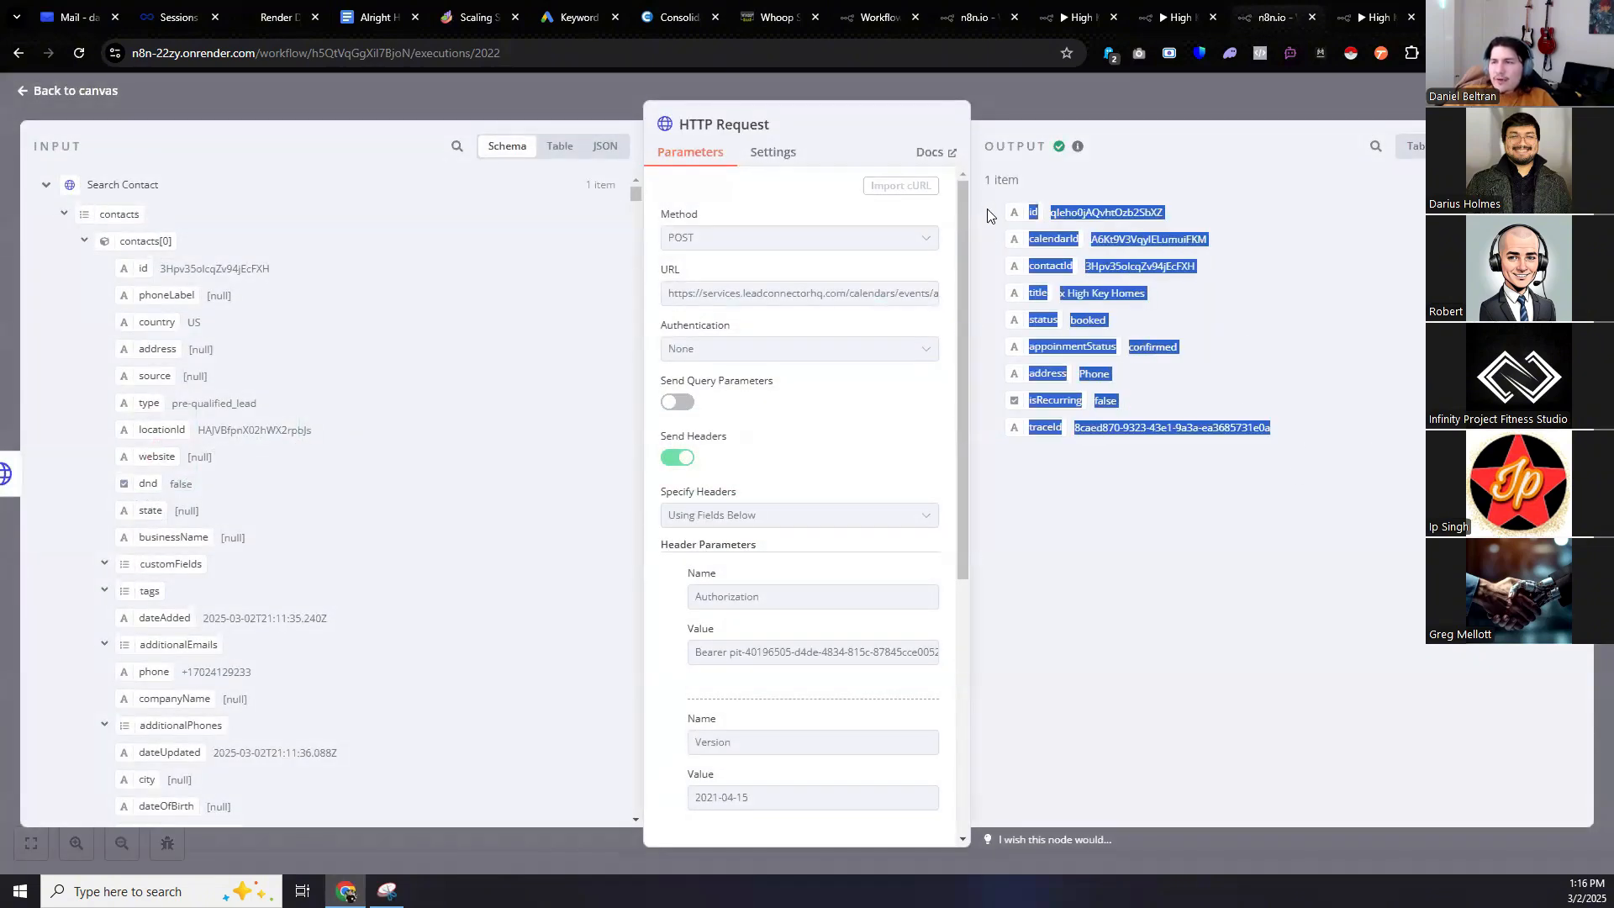
left_click(1279, 342)
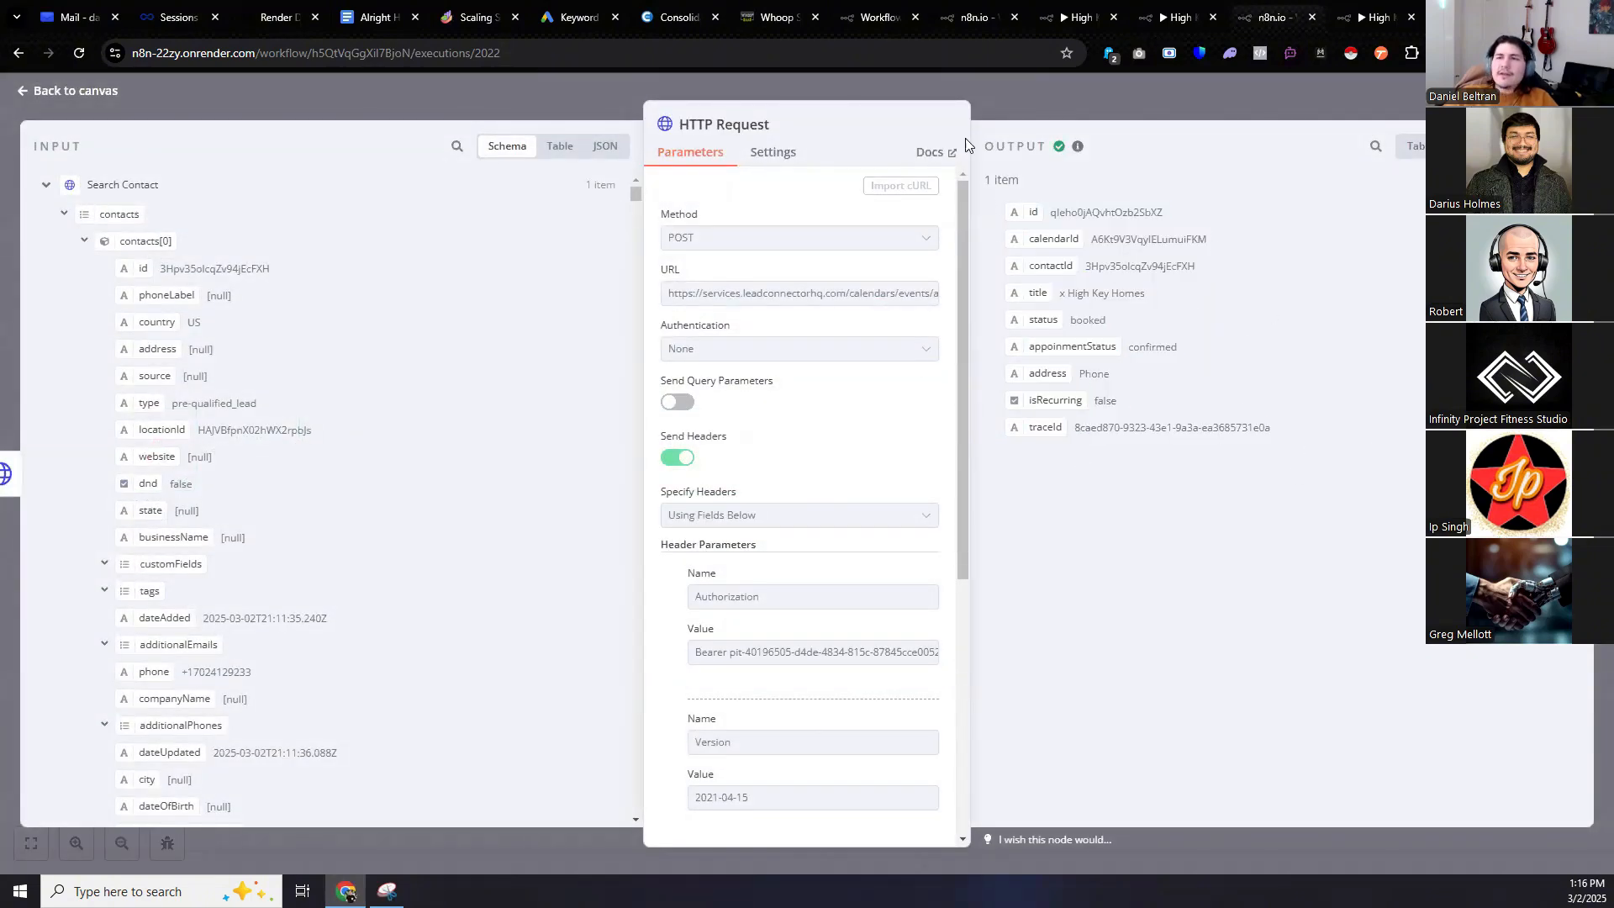
left_click(774, 15)
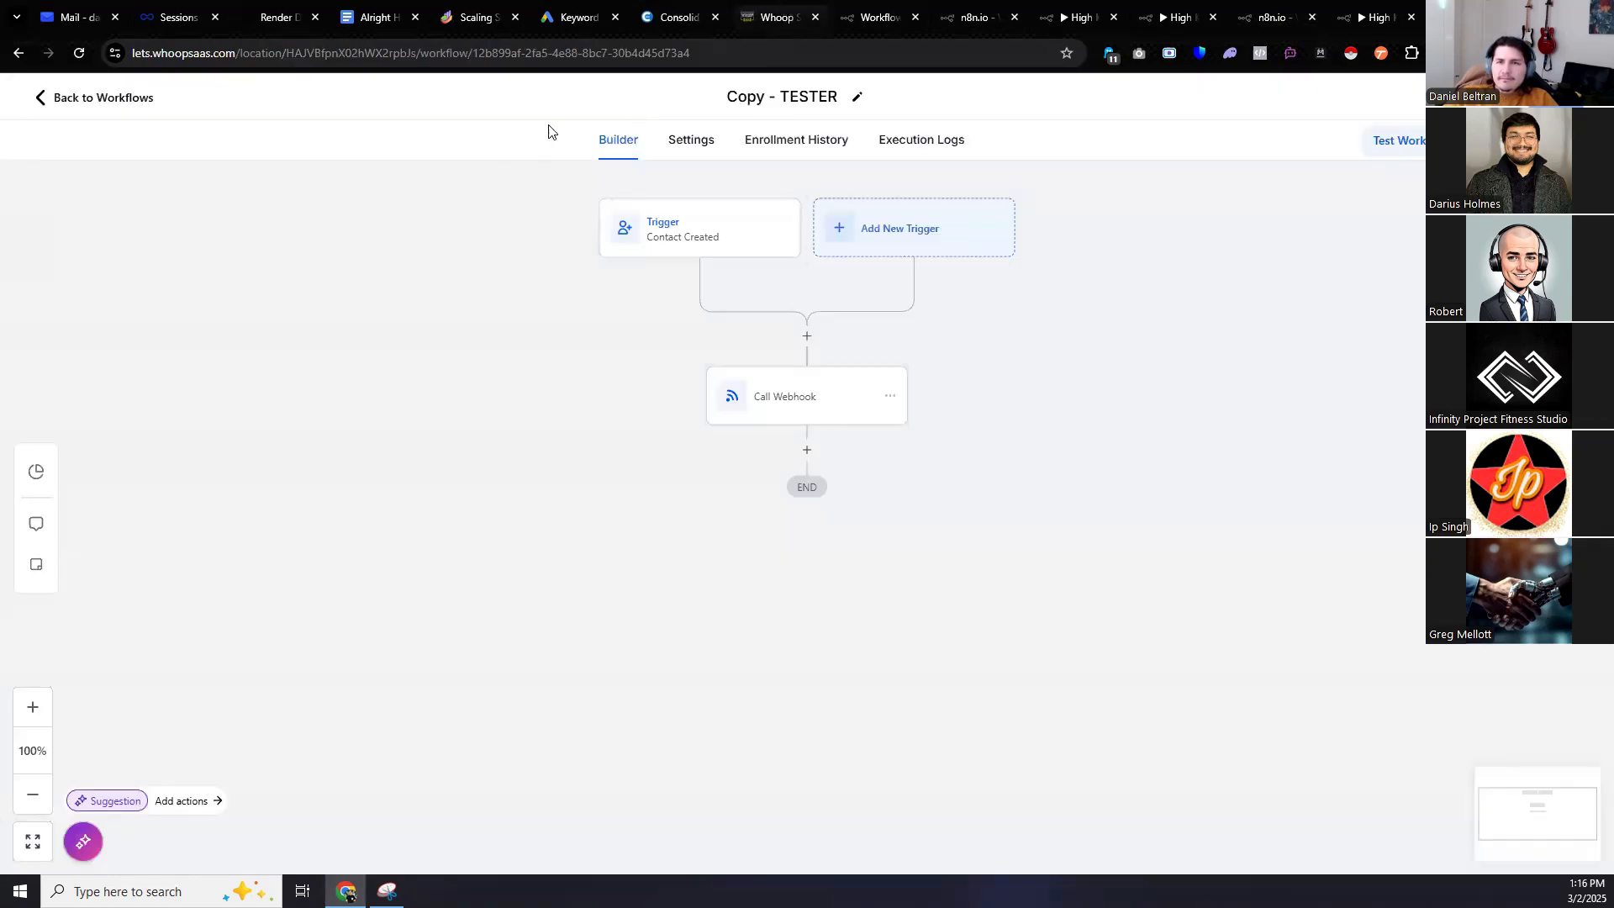
Open the test contact's record in Whoop SaaS Contacts and show its appointments.
left_click(126, 101)
left_click(67, 386)
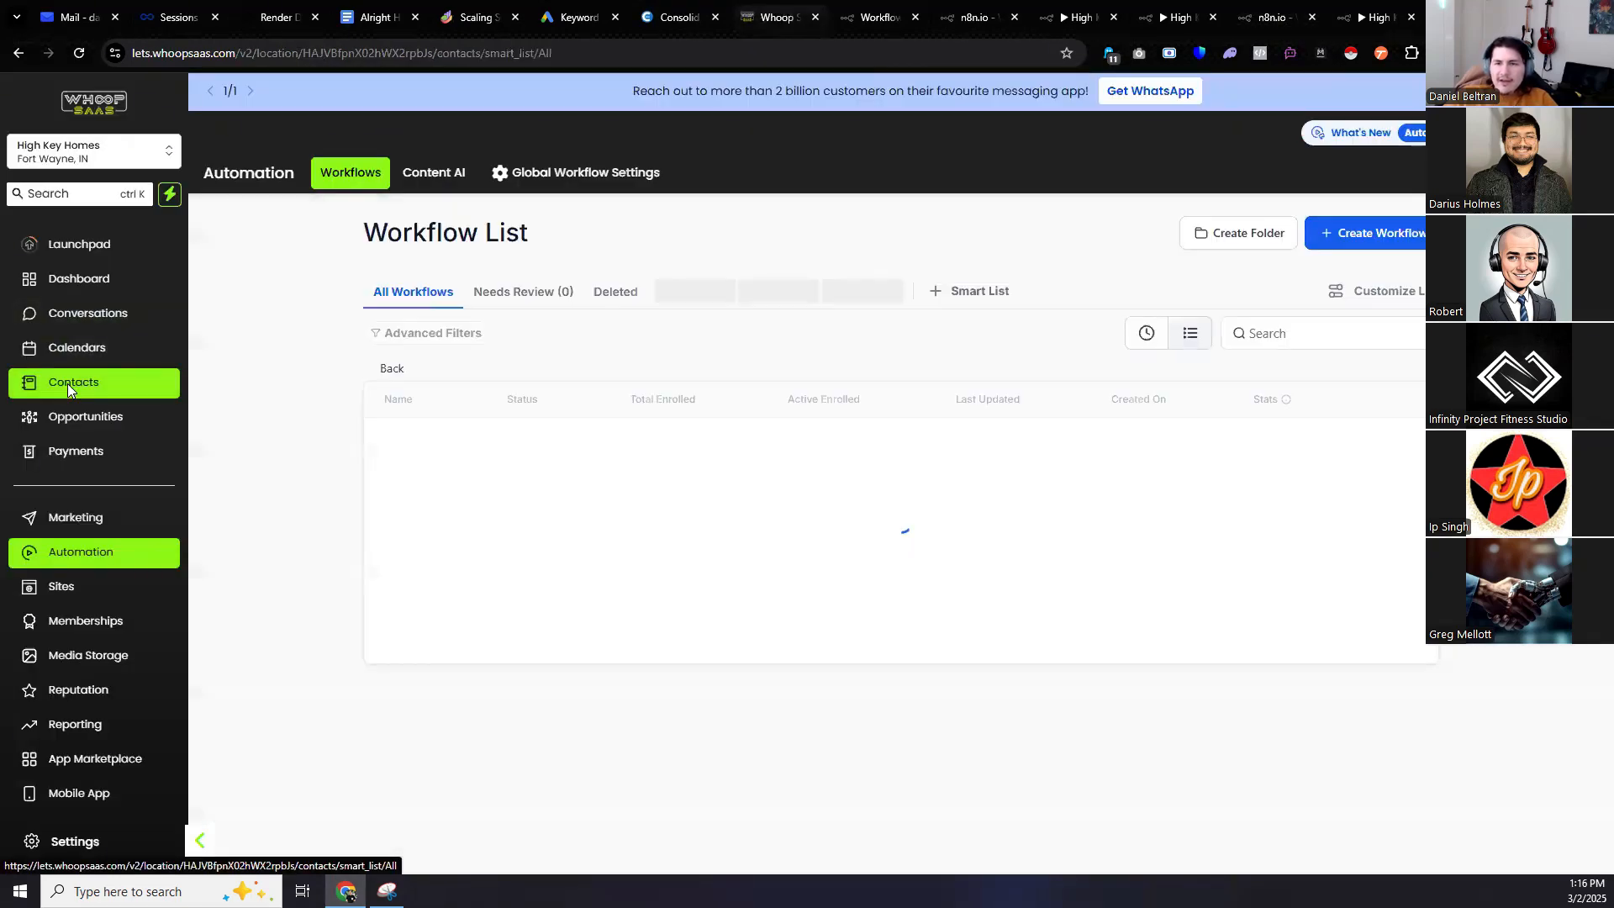
left_click(290, 438)
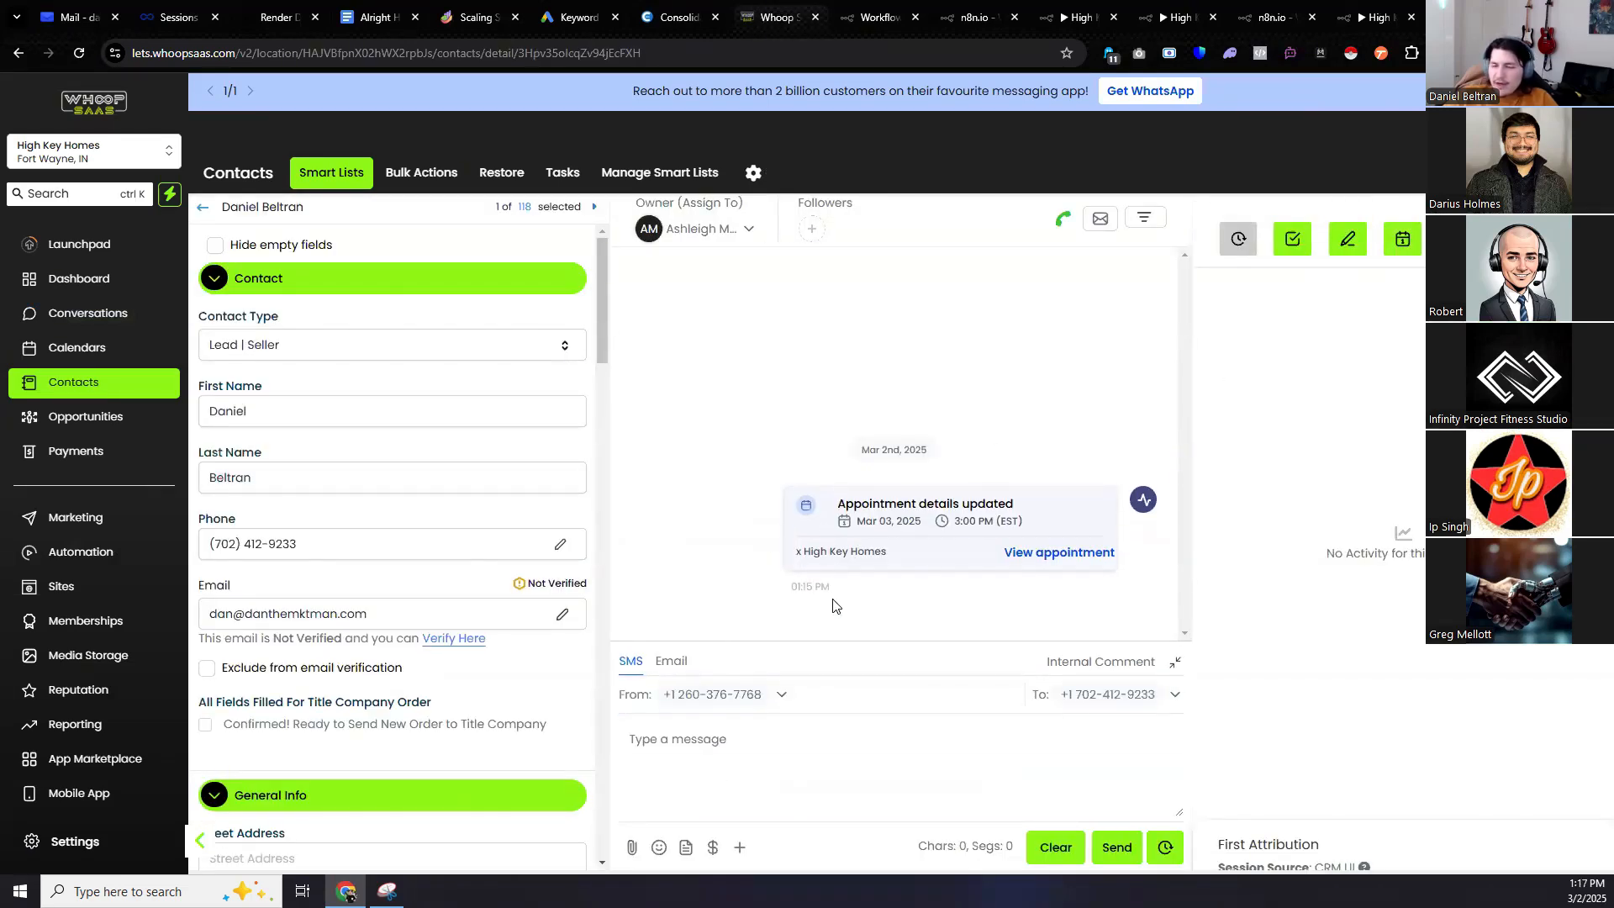
left_click(1400, 253)
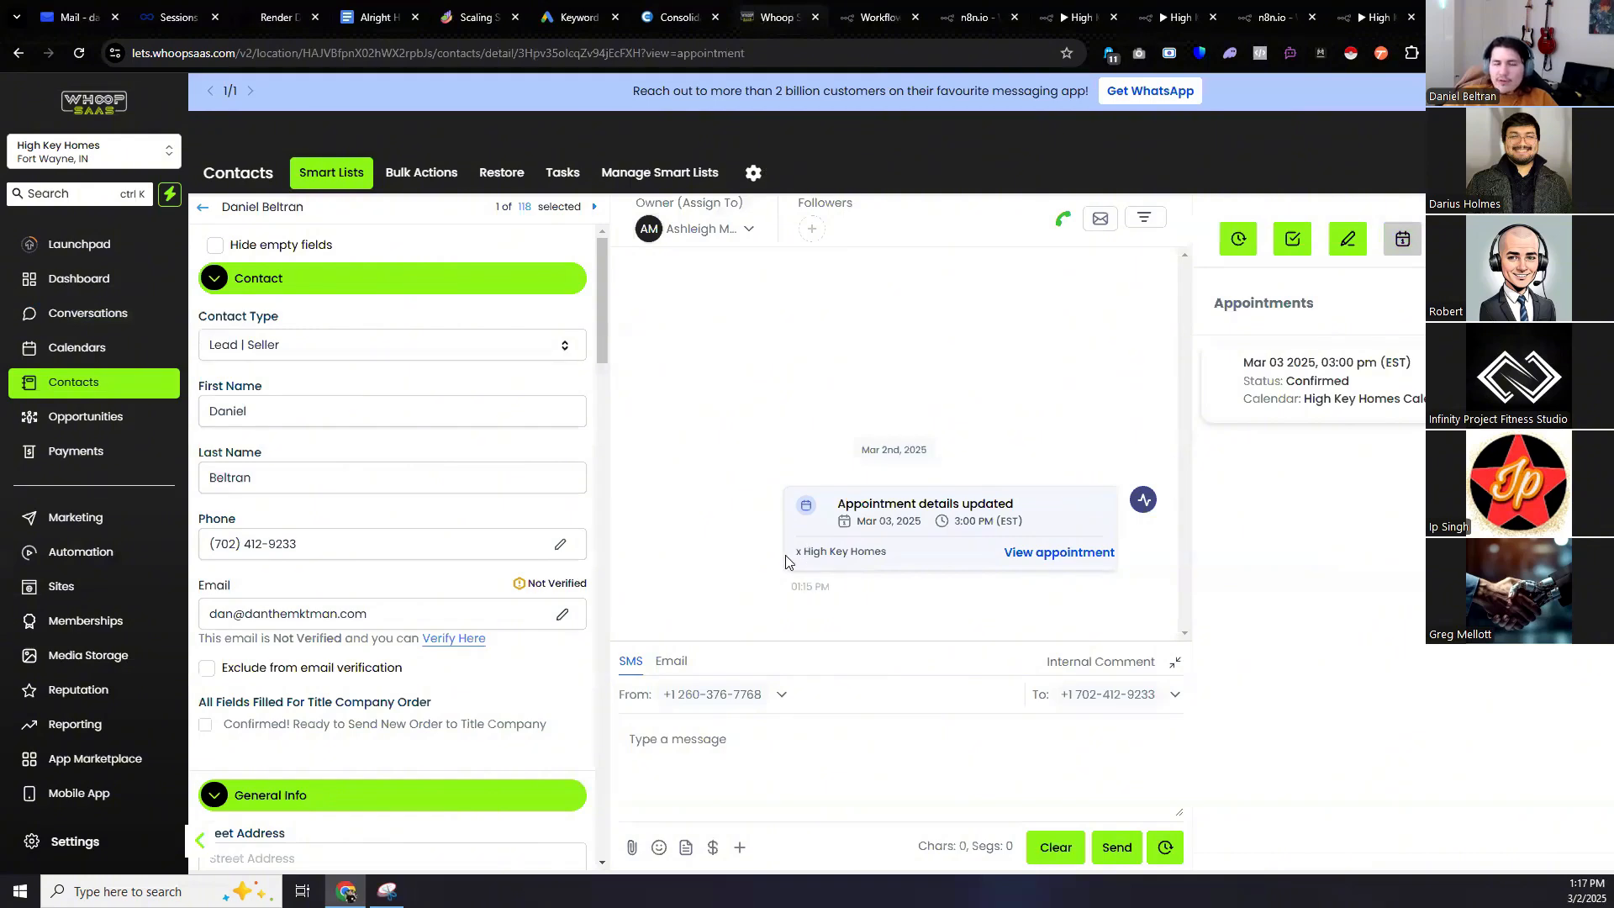
Verify the Mar 03 3:00 pm appointment, then return to n8n's End of Call Report - 2 executions.
scroll(375, 462, "down", 5)
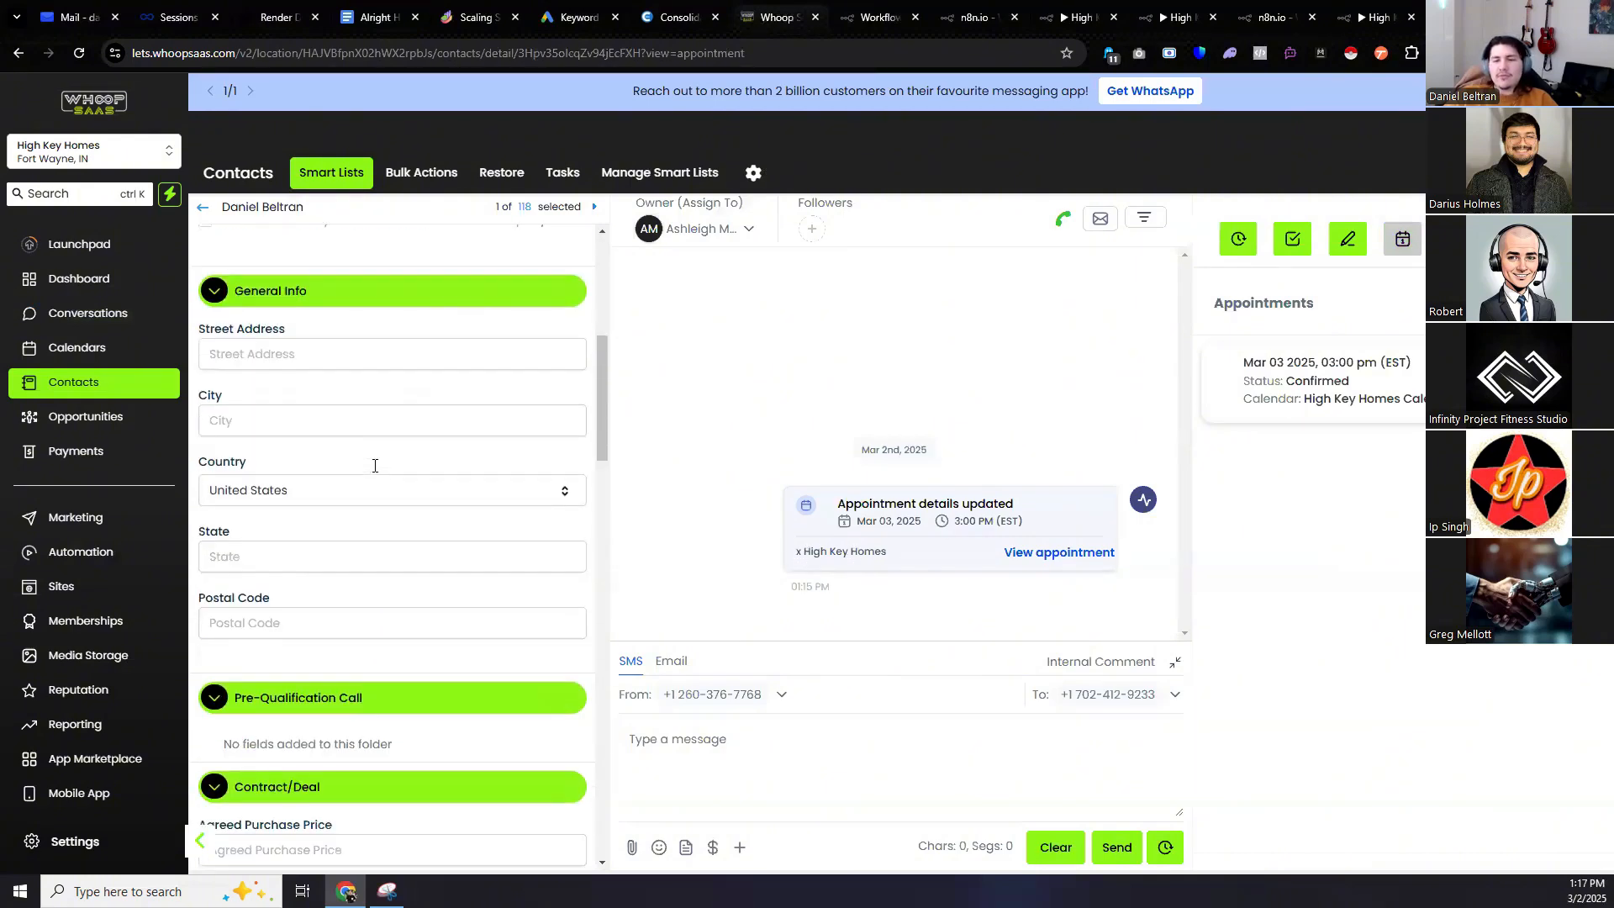
left_click(295, 367)
left_click(267, 349)
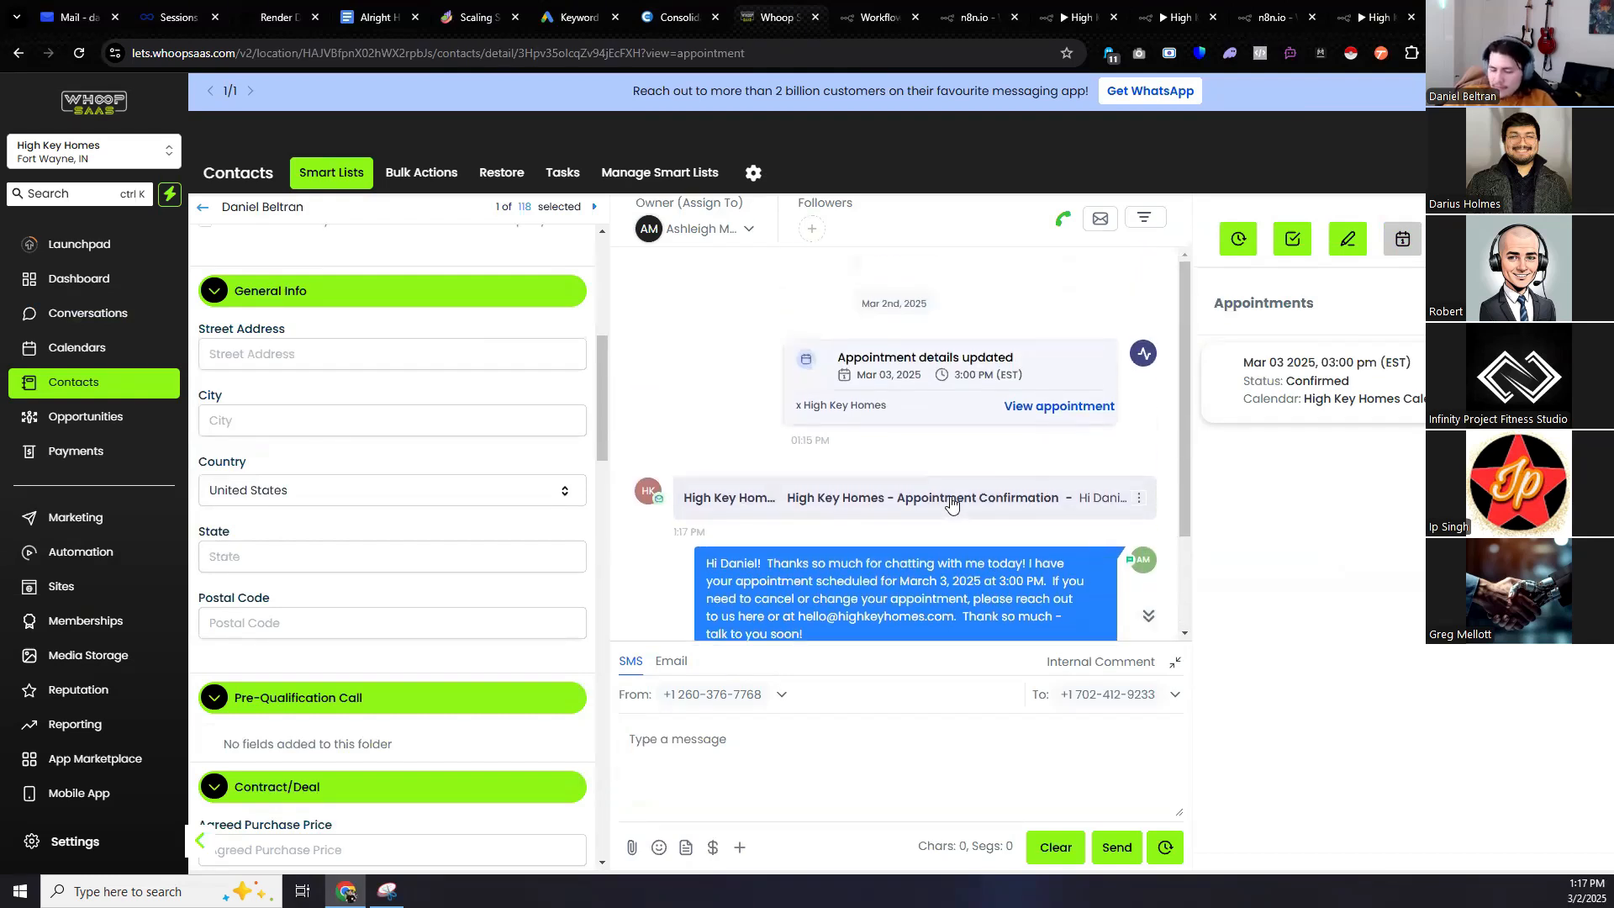
left_click(1317, 7)
left_click(1357, 15)
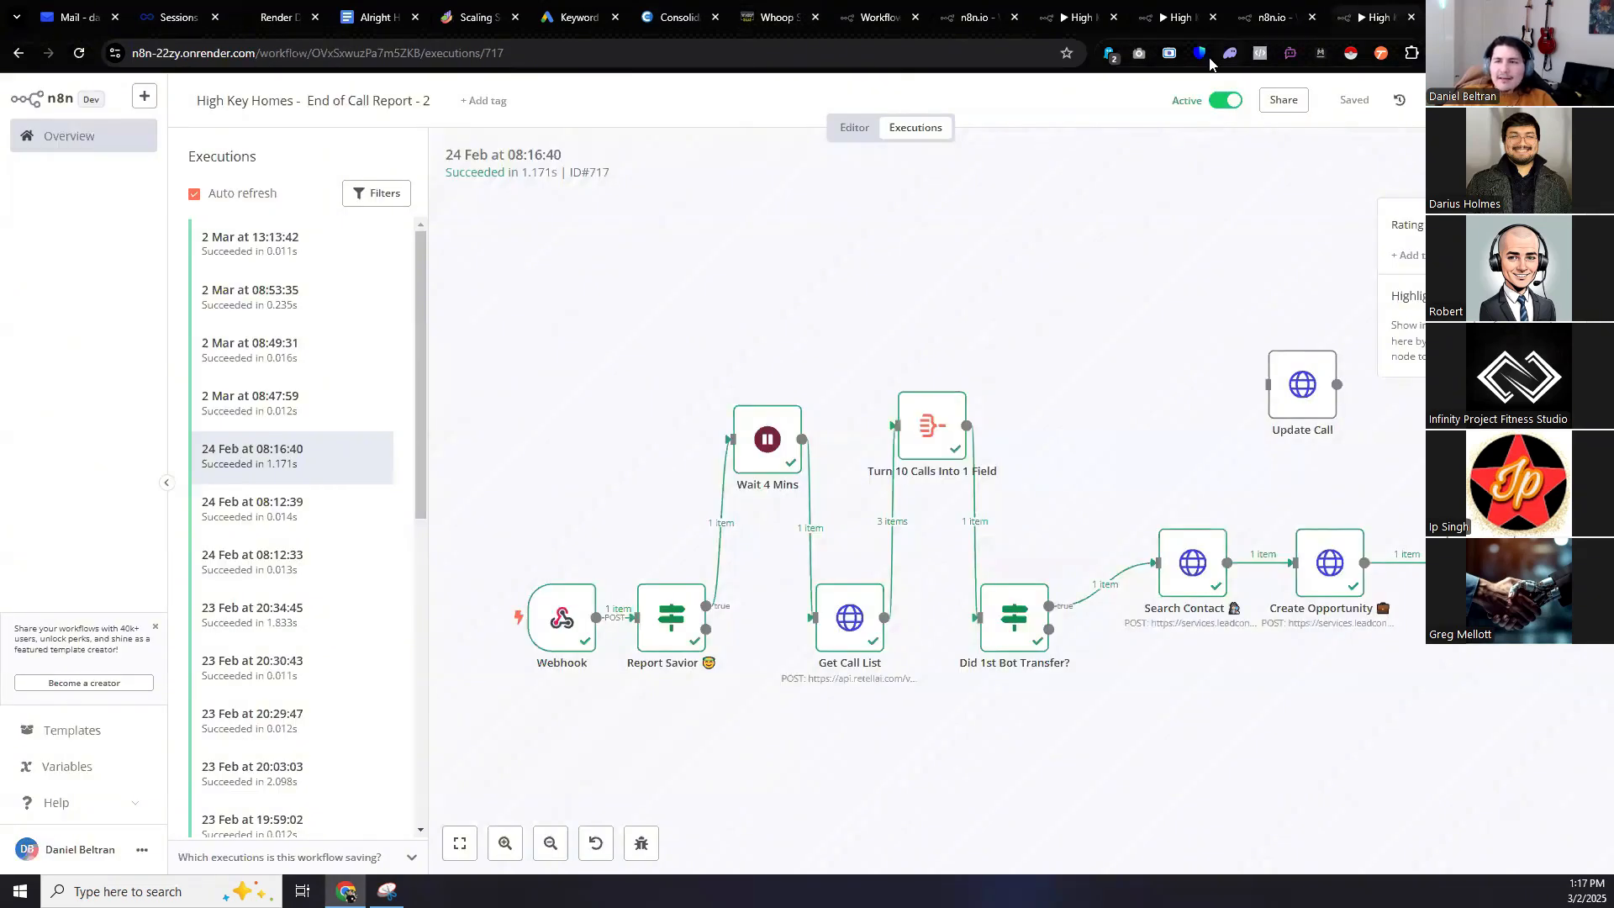
Open the 2 Mar 13:13:42 End of Call Report run, then the newest run, which succeeds.
left_click(275, 239)
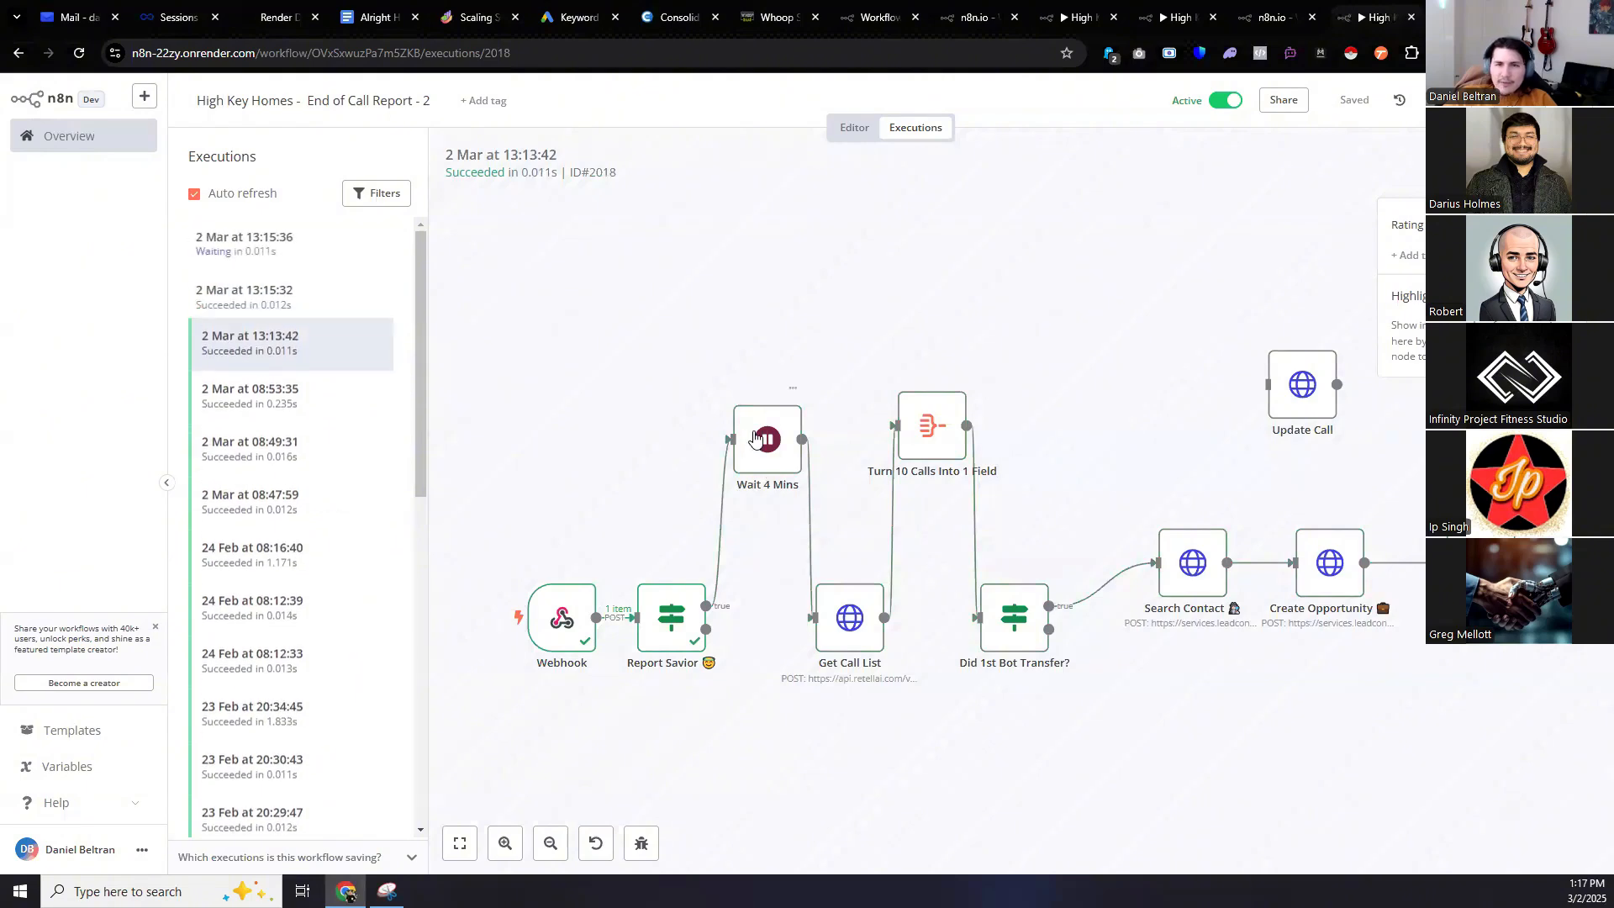
left_click(314, 250)
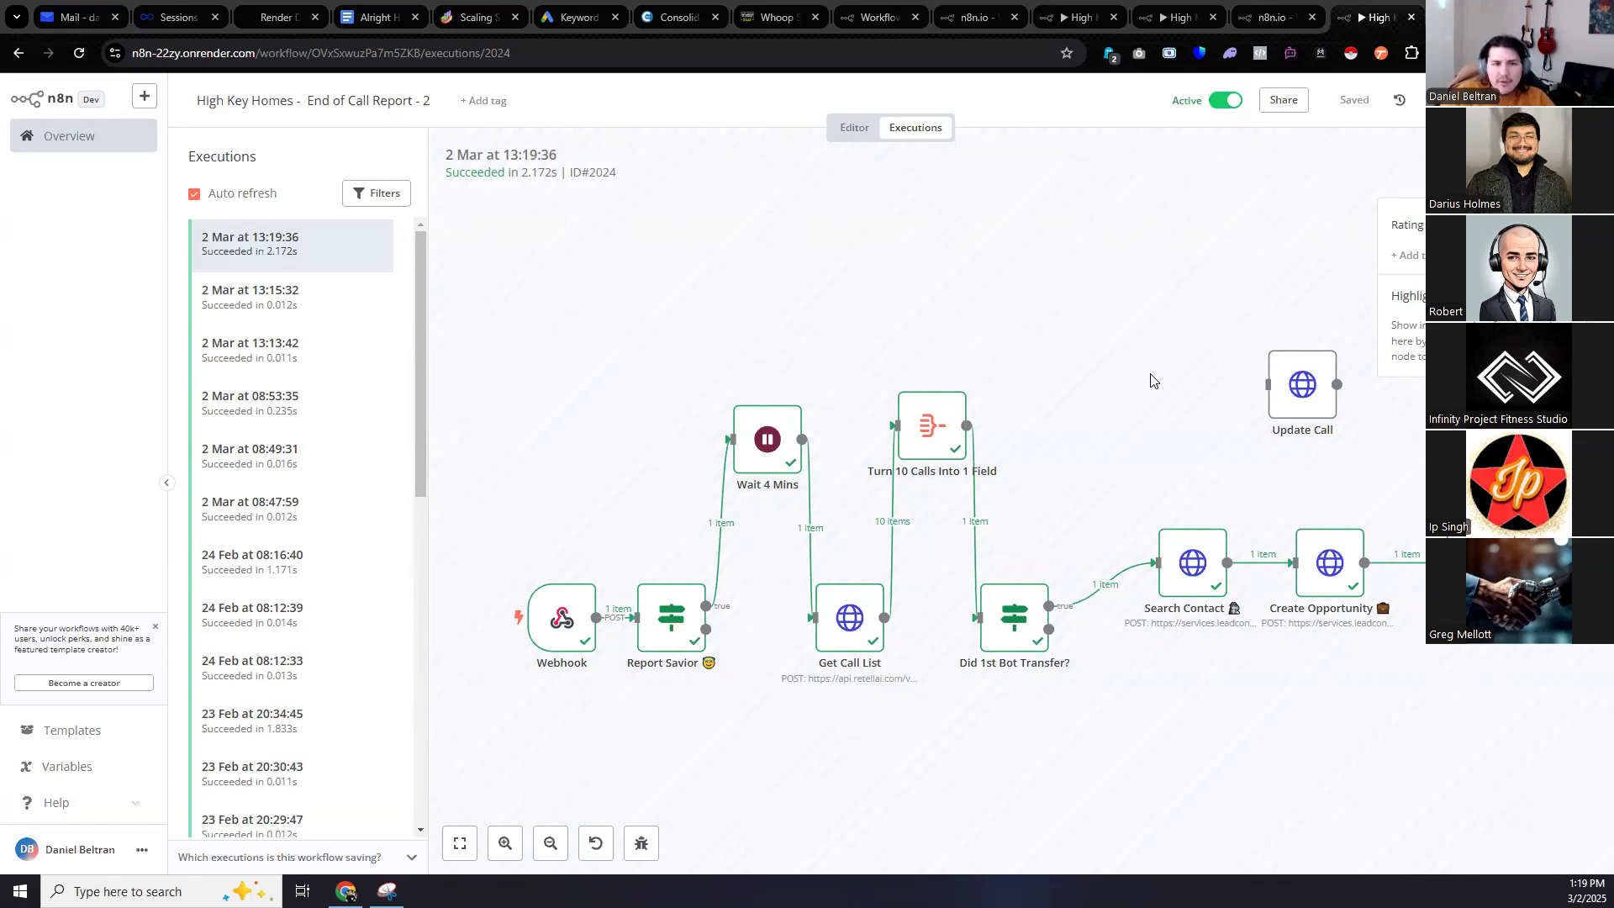
Leave the finished n8n run and go back to the test contact's record in Whoop SaaS.
scroll(1198, 589, "up", 1)
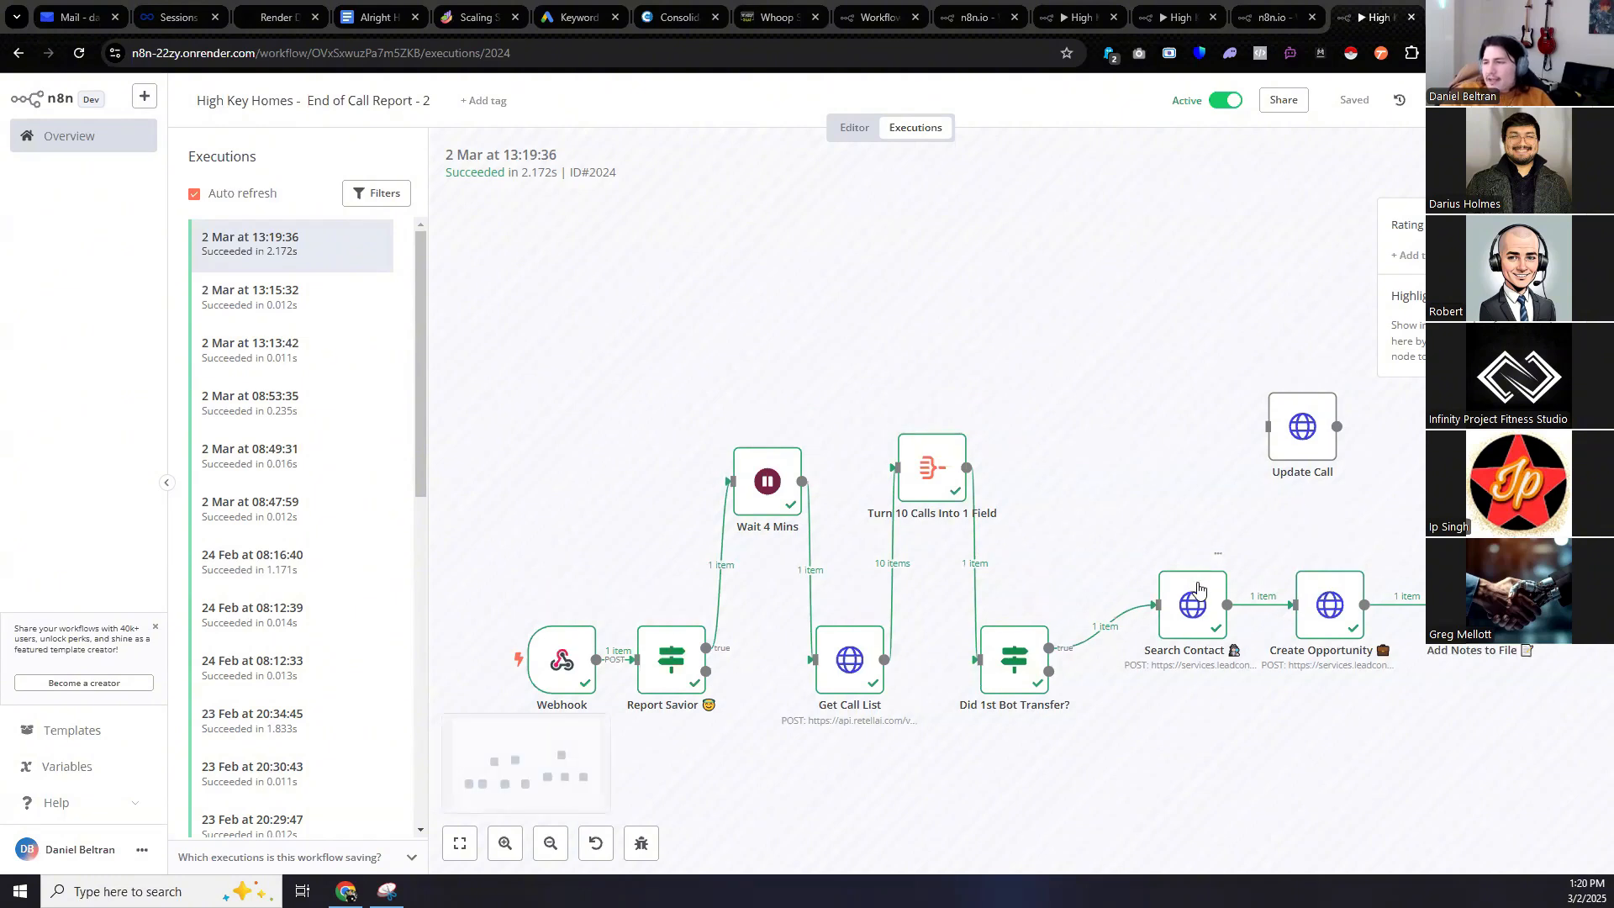
scroll(1198, 588, "down", 1)
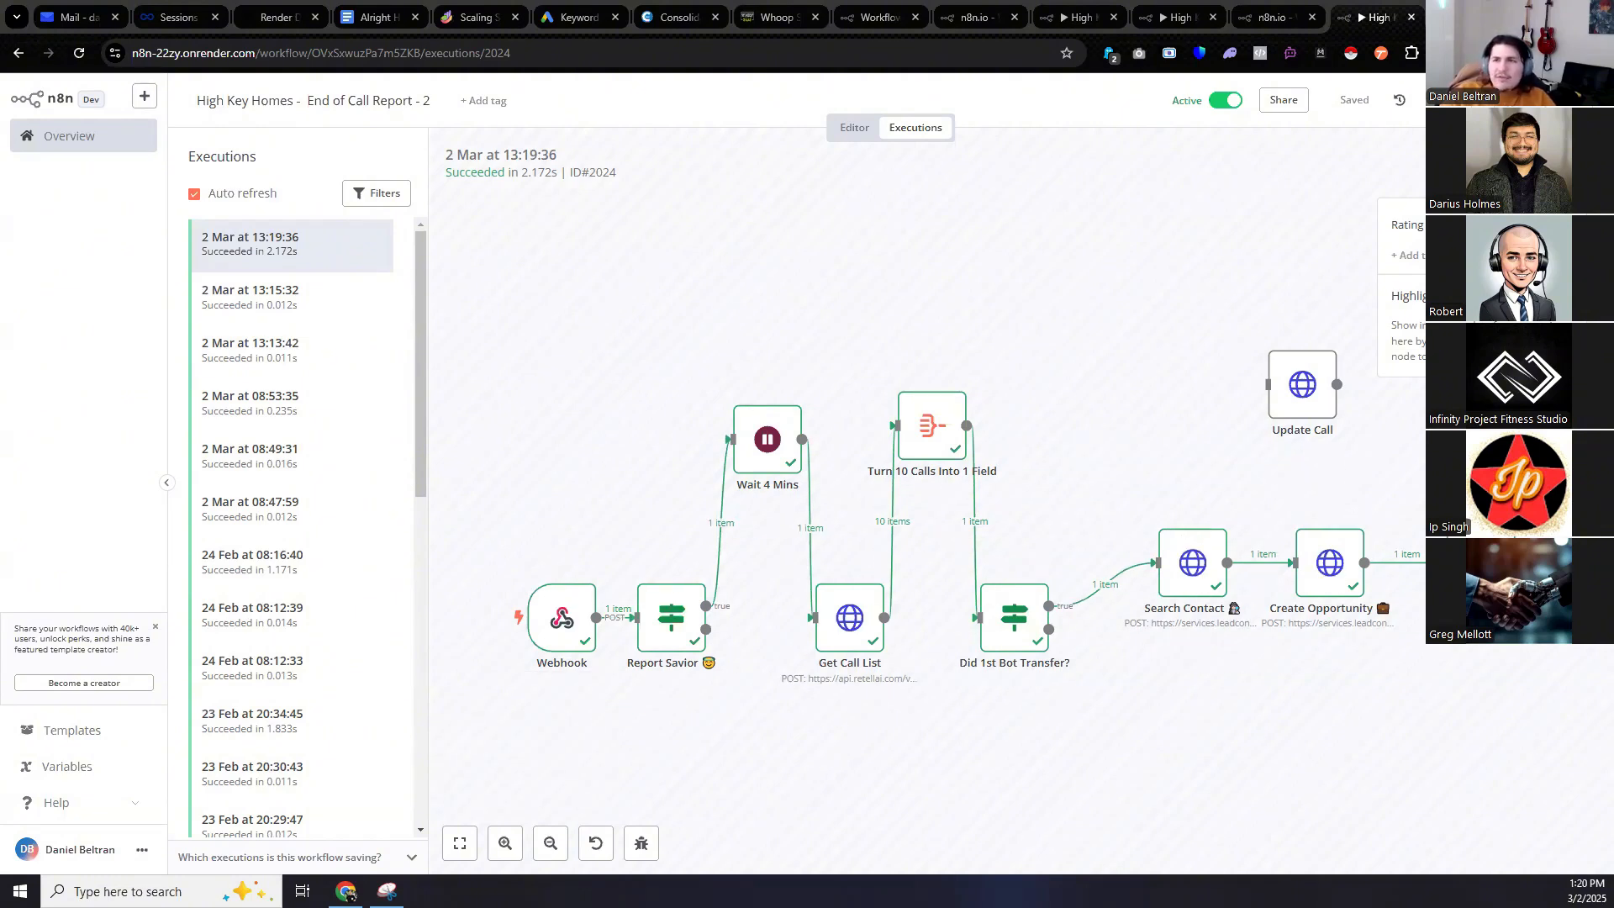
left_click(797, 10)
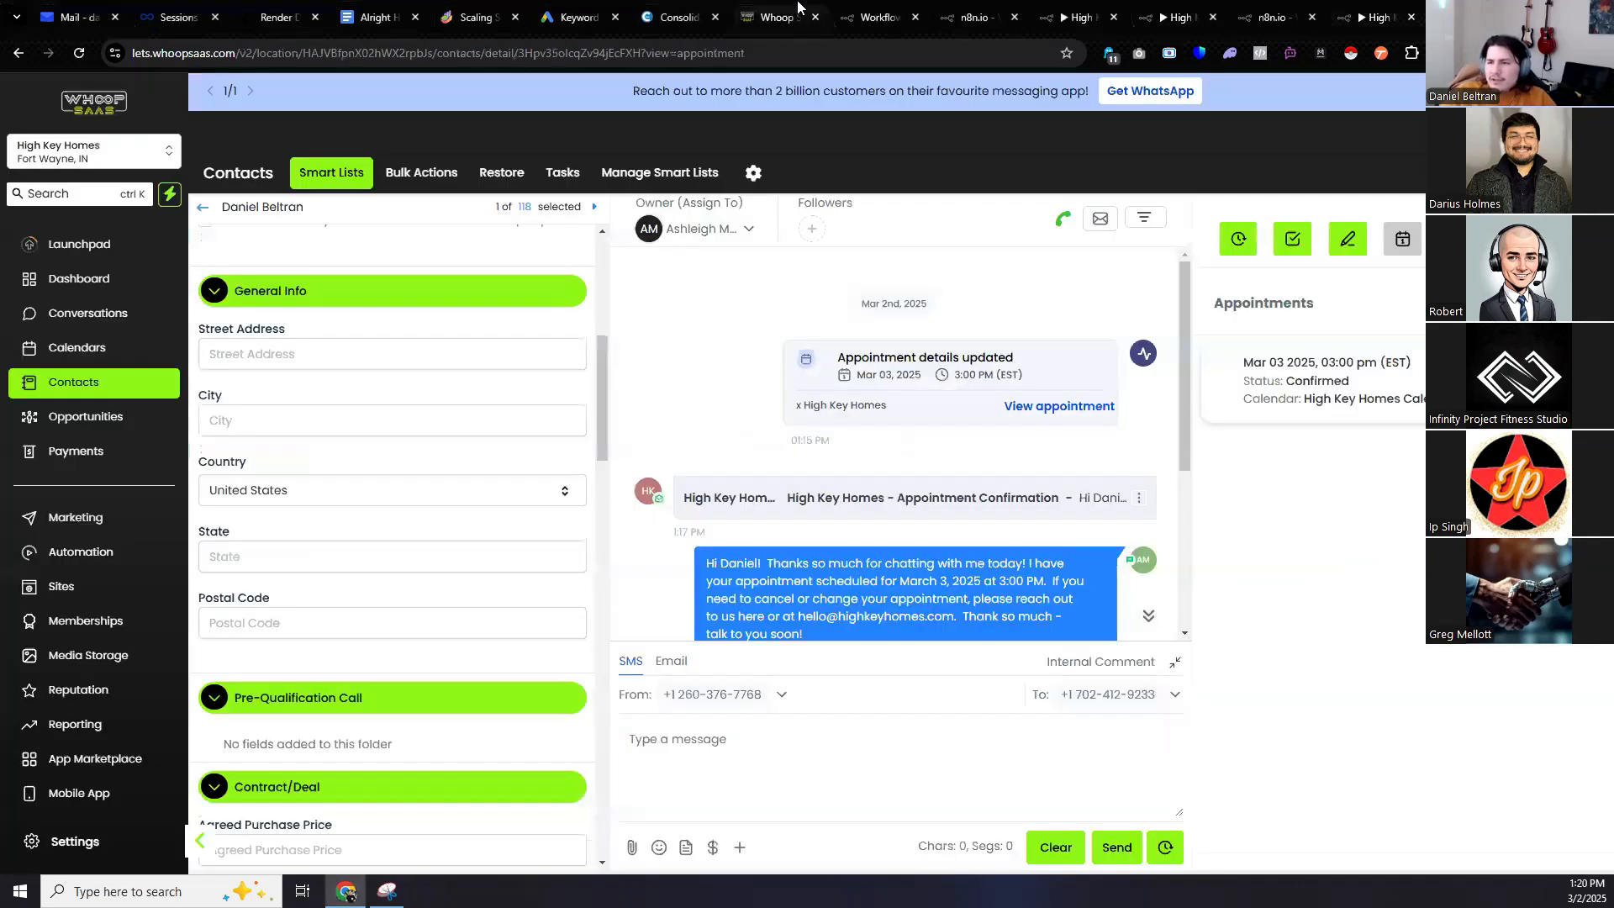
Review the contact's call-summary note (Positive result, call date/time, recording link), then view Opportunities.
left_click(1345, 242)
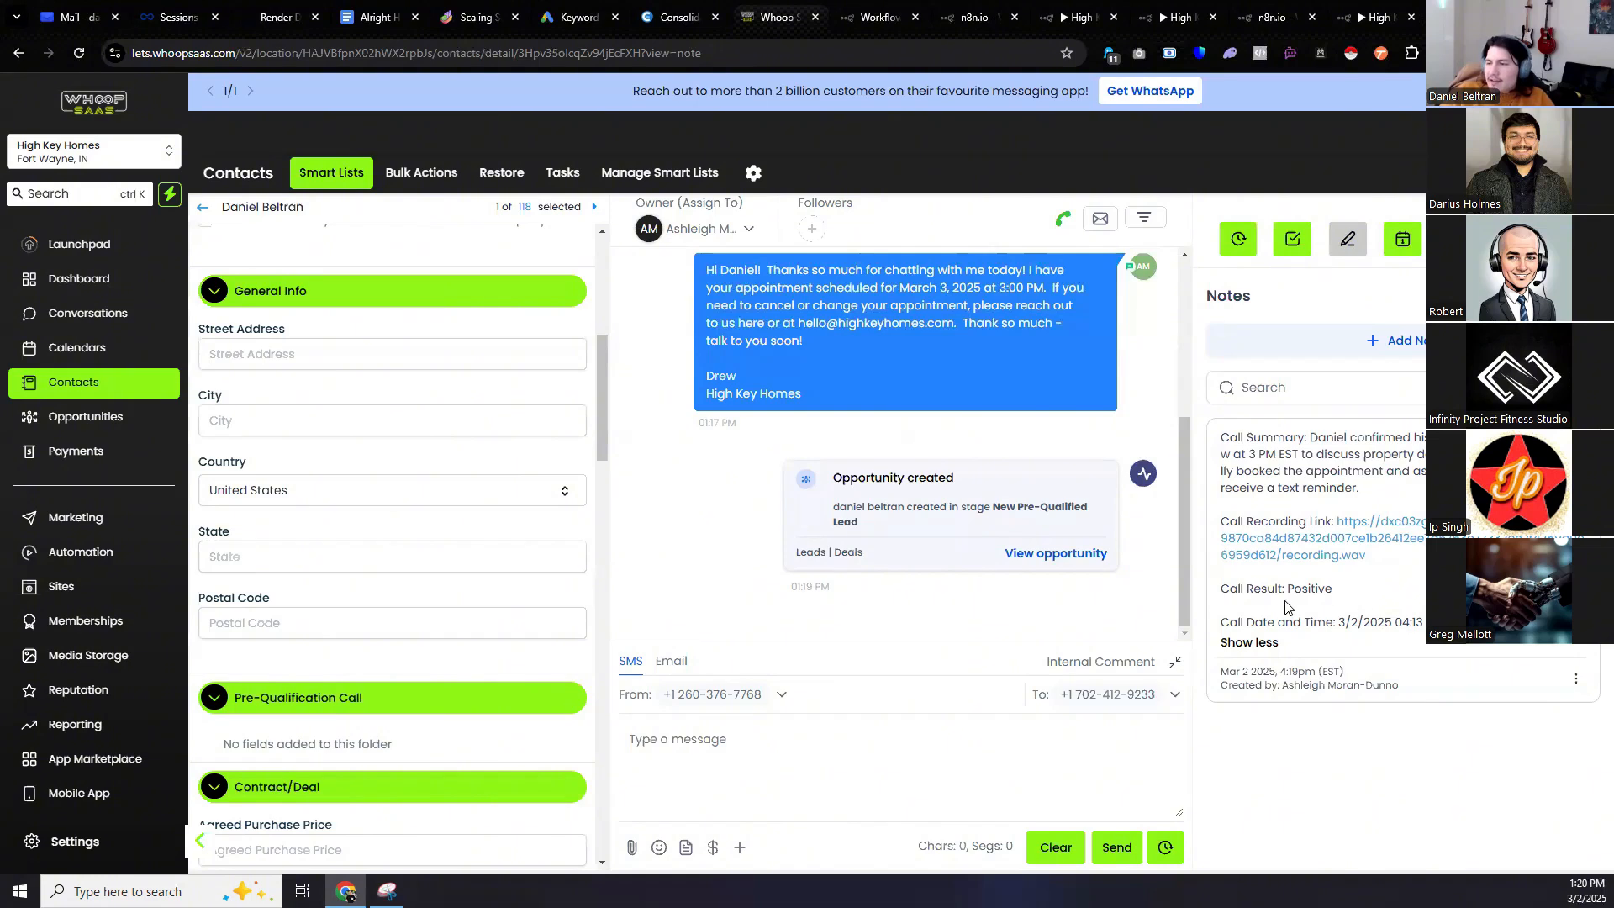
left_click_drag(1337, 589, 1225, 590)
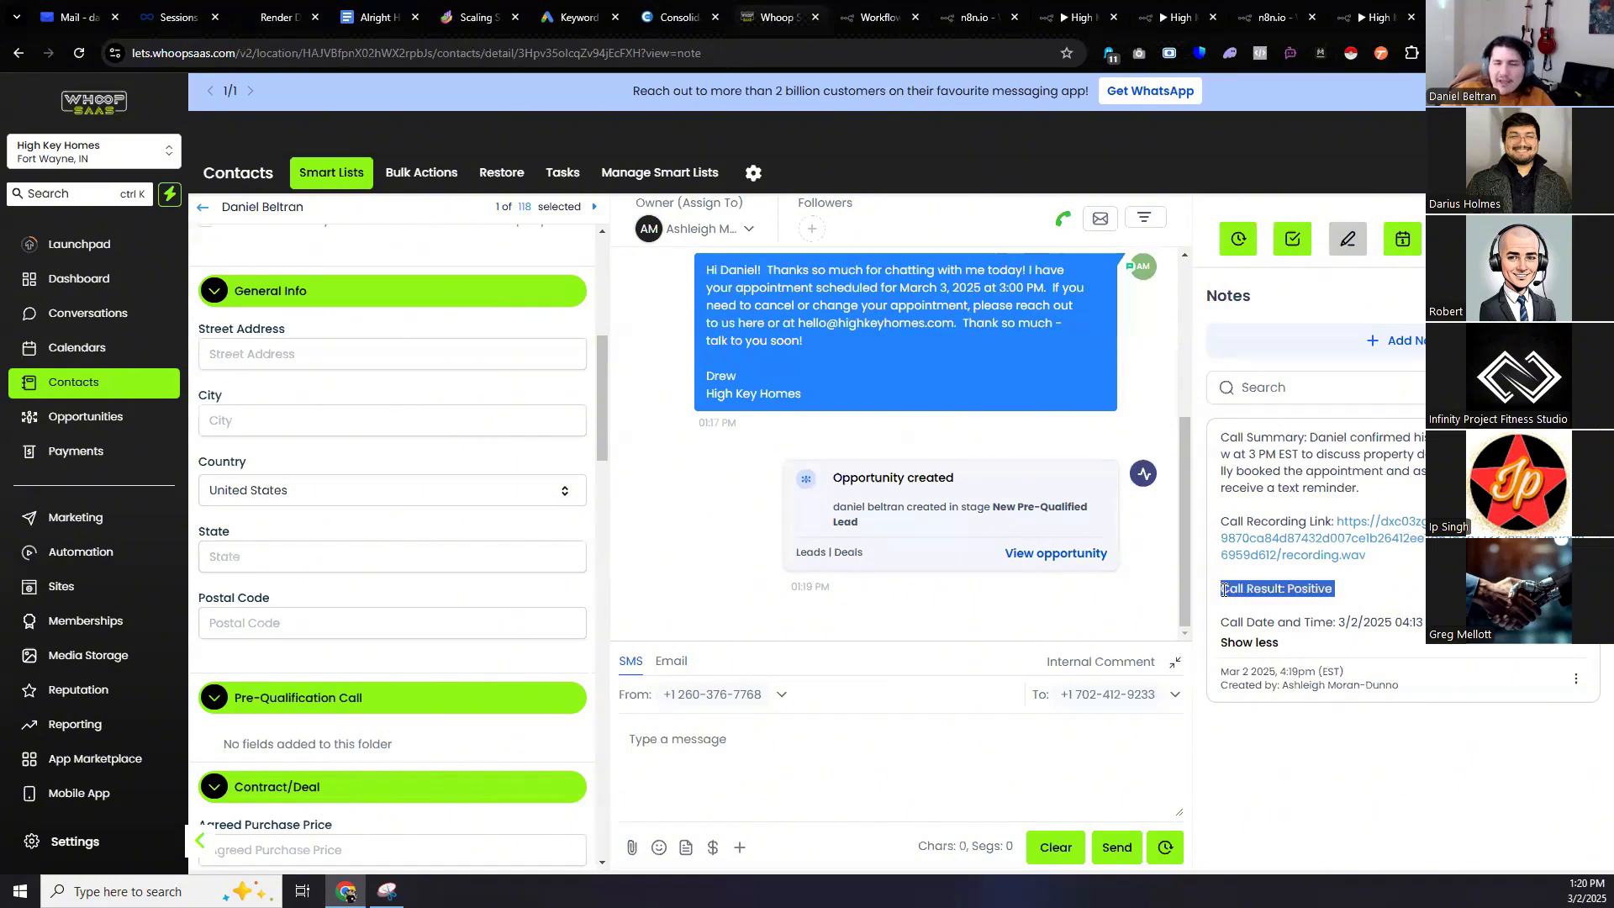
left_click_drag(1421, 623, 1205, 627)
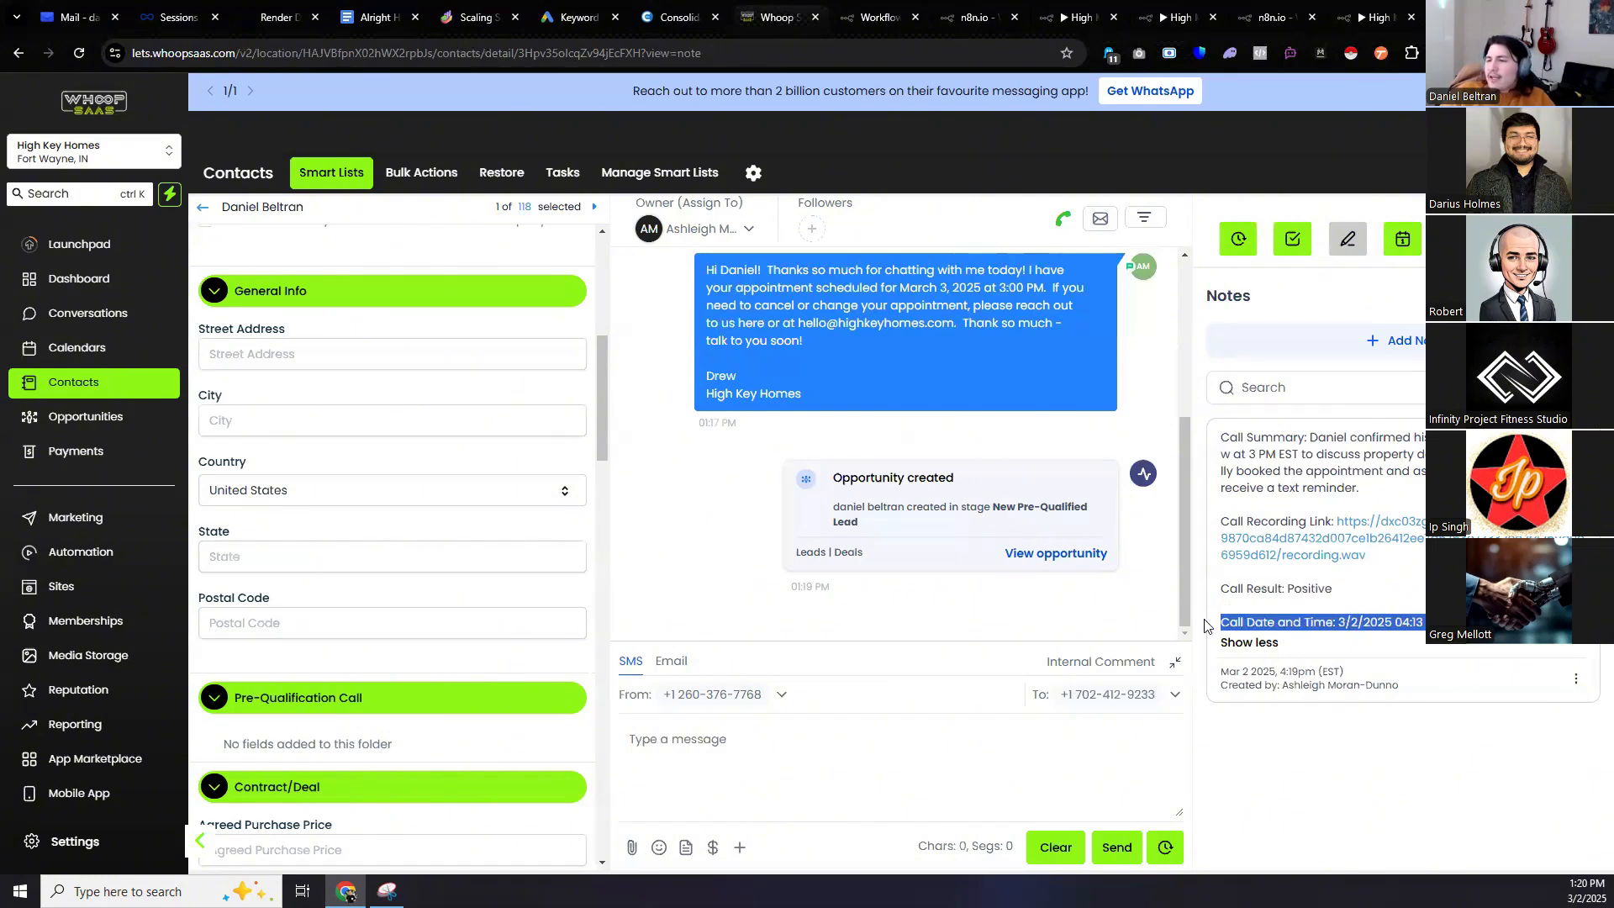
left_click_drag(1368, 556, 1224, 514)
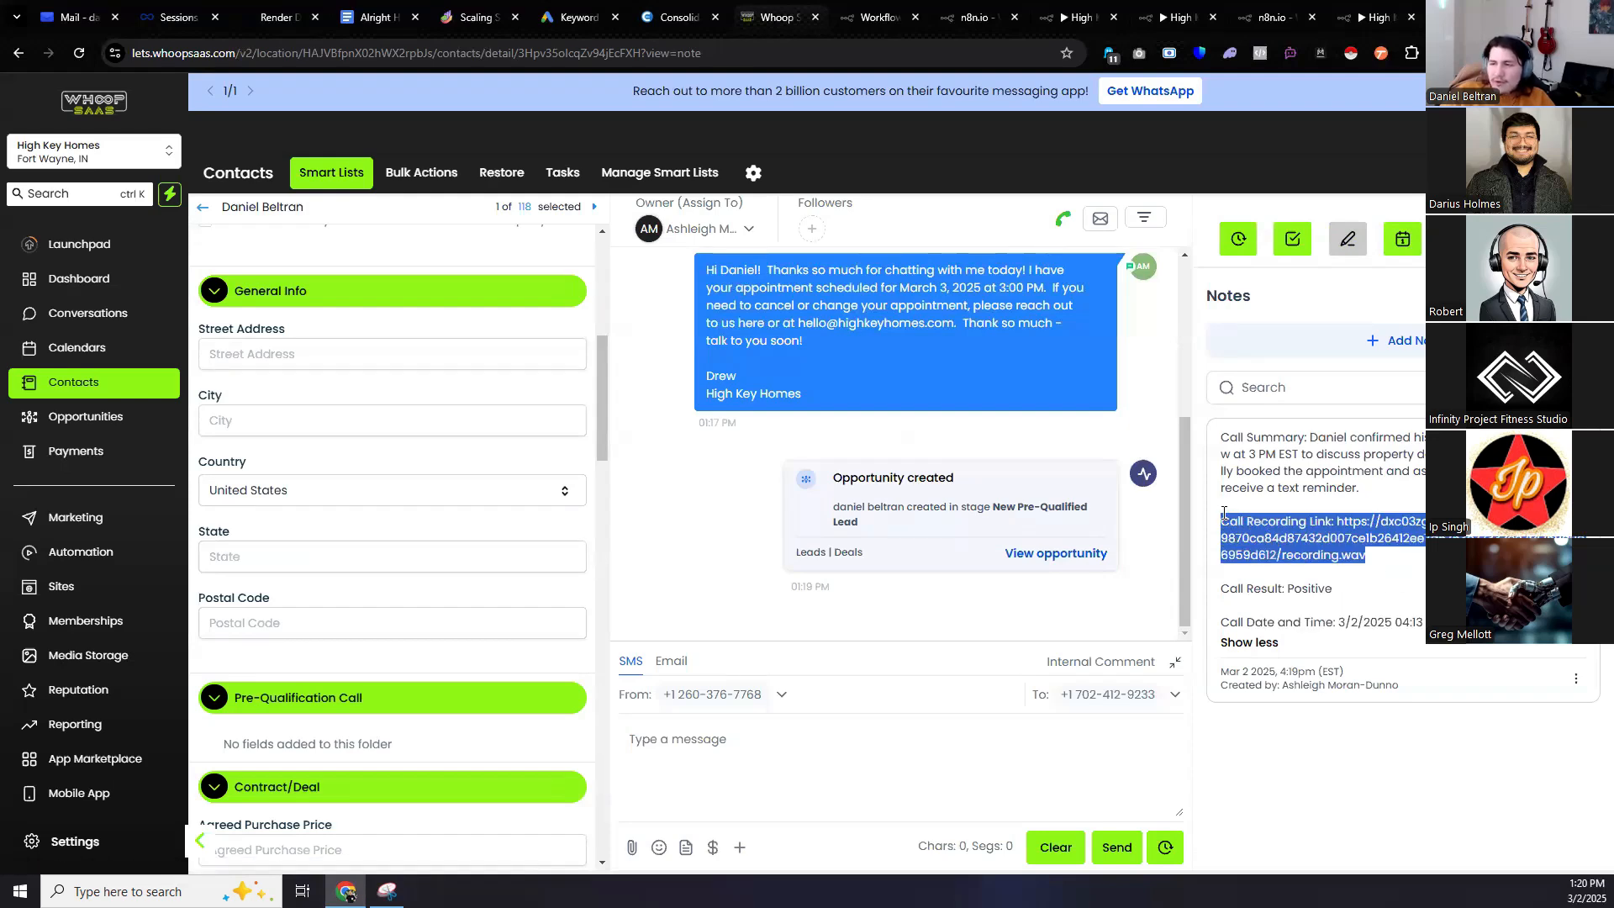
left_click(156, 418)
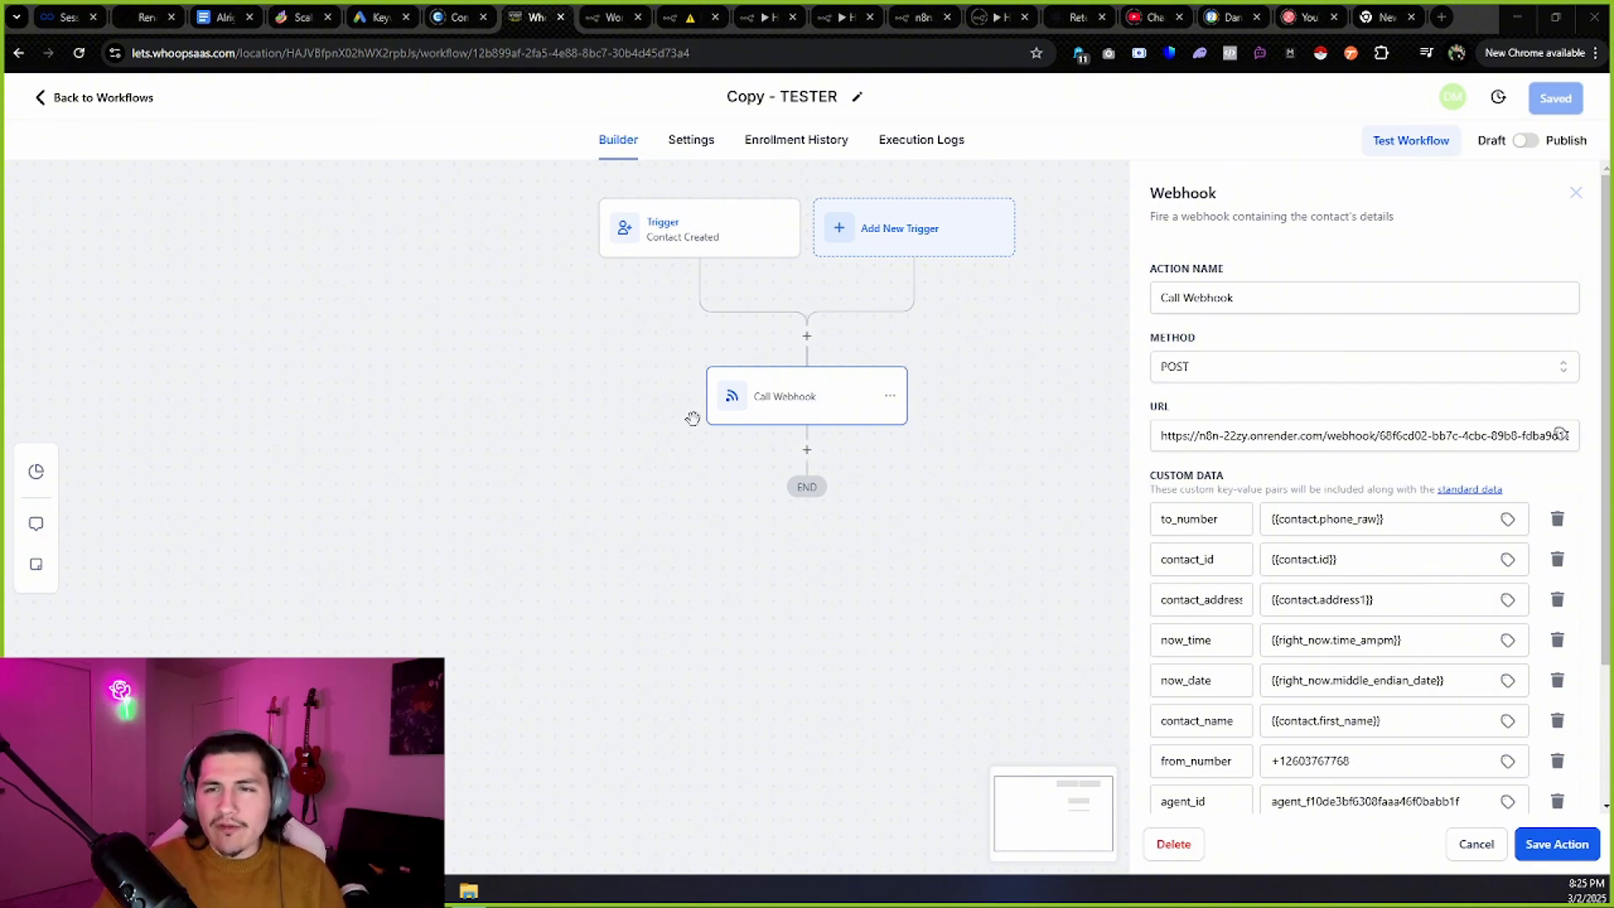
Search workflow actions for 'webhoo' and open the Call Webhook action, then return to n8n's Initiate Call workflow.
left_click(807, 336)
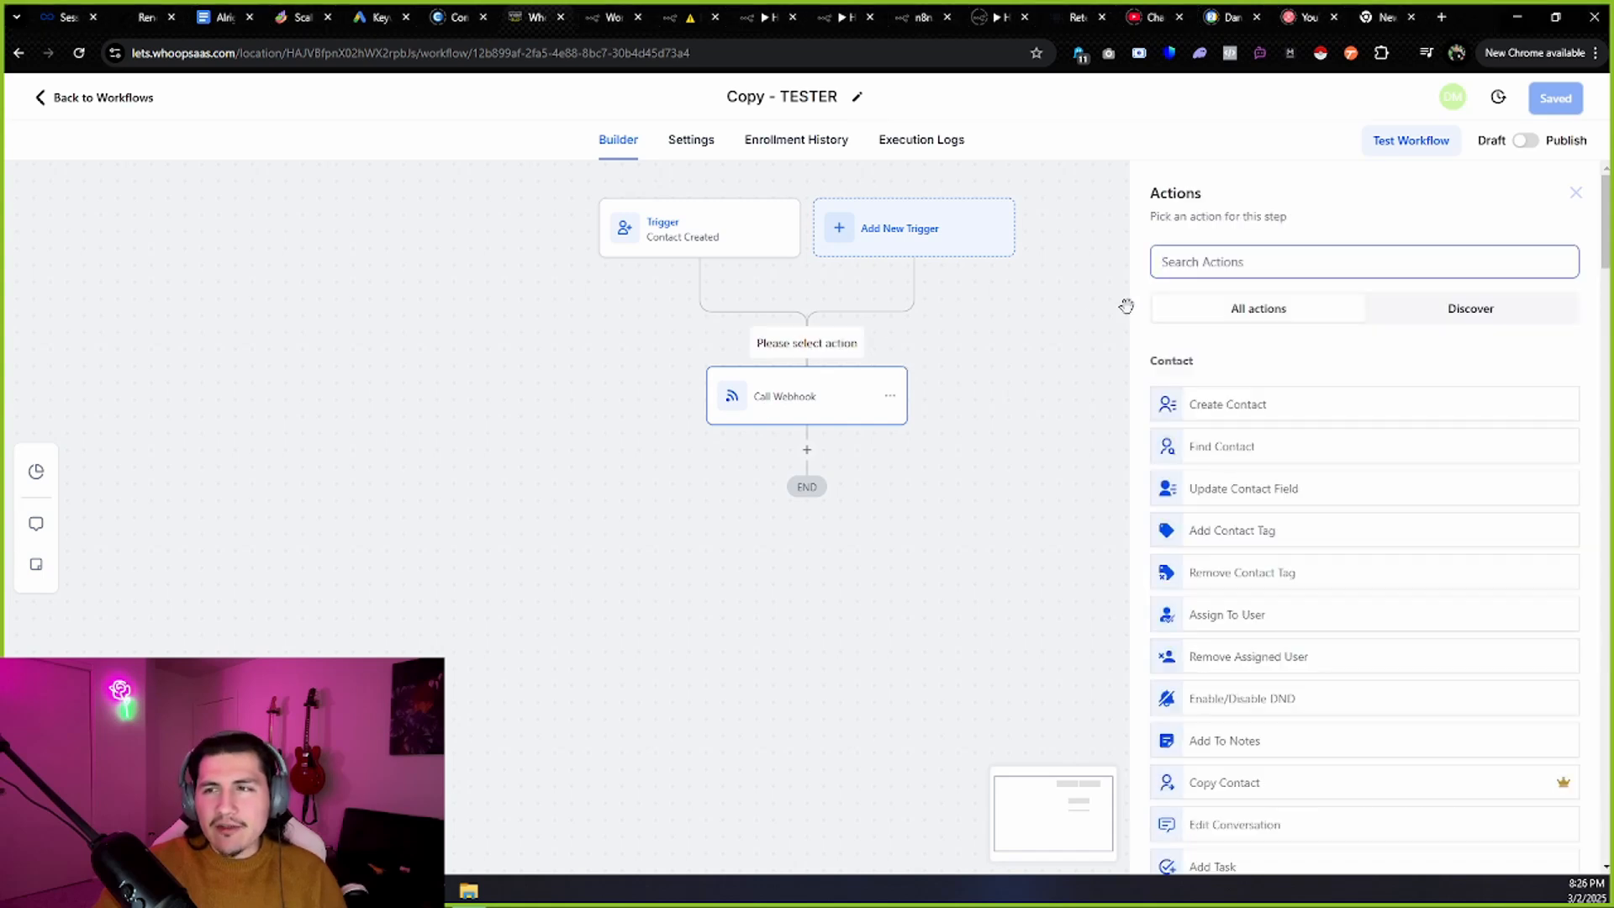
type("webhoo")
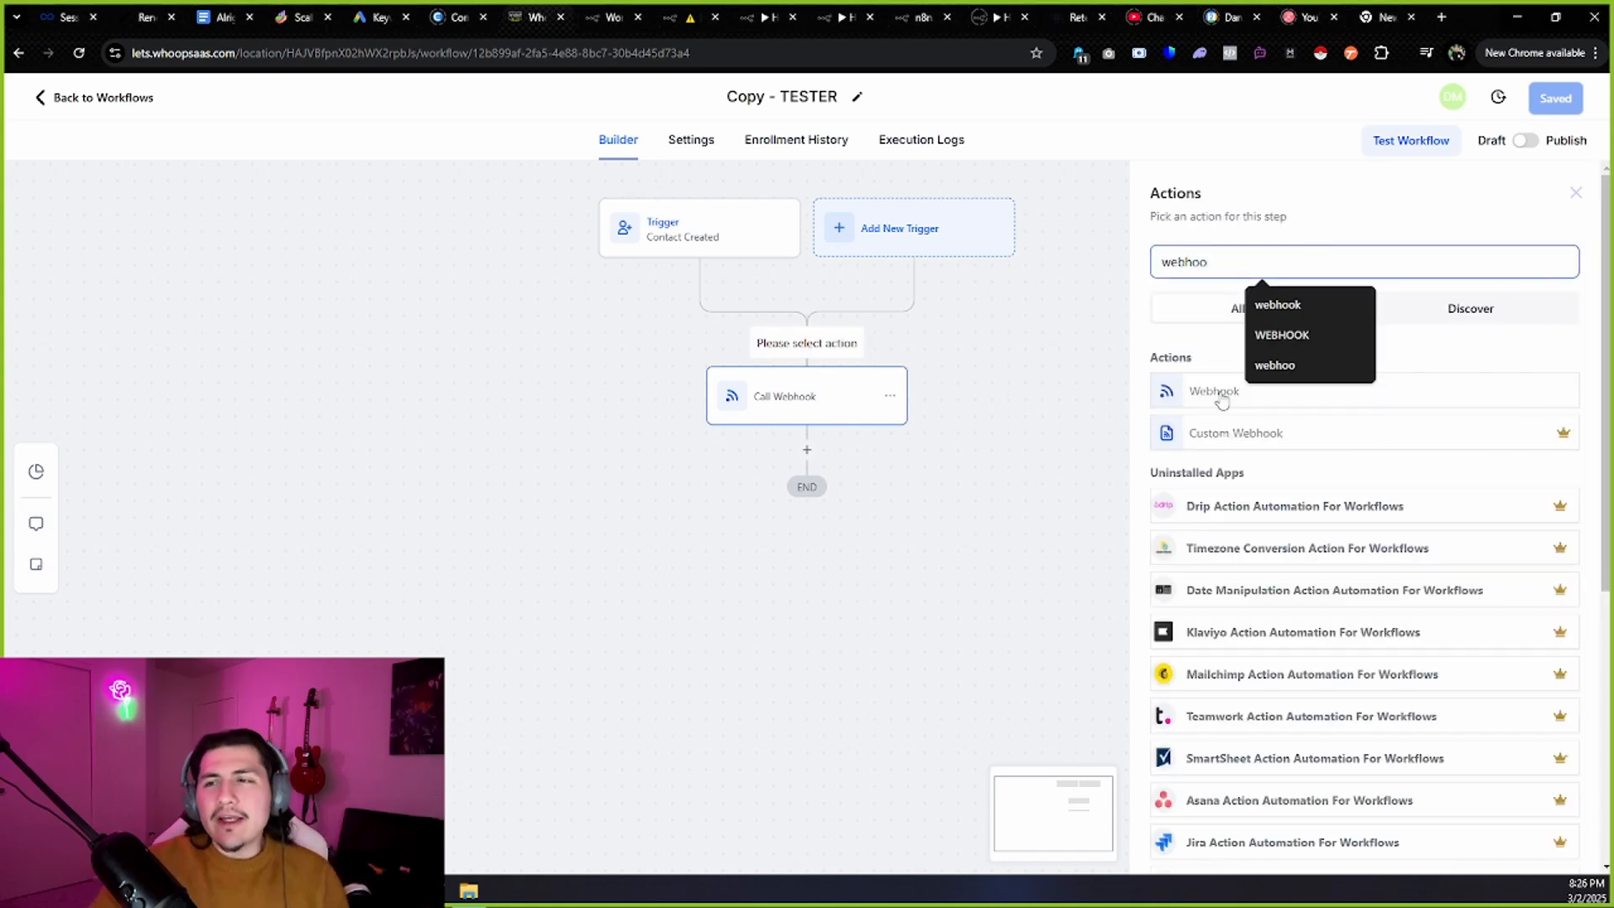
left_click(762, 405)
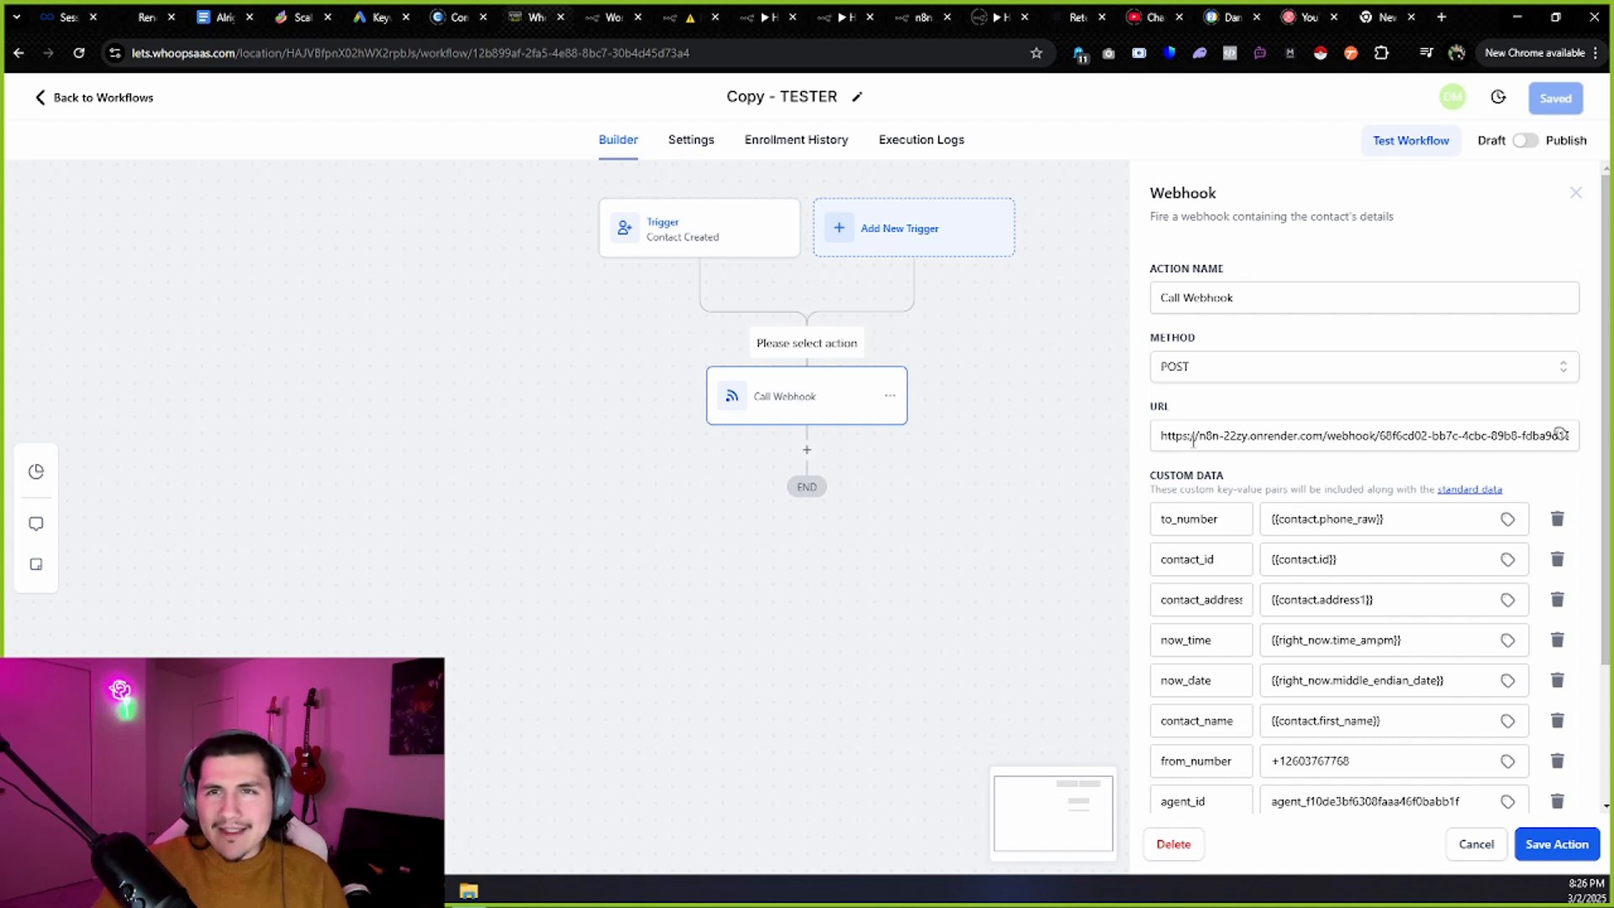
left_click(705, 10)
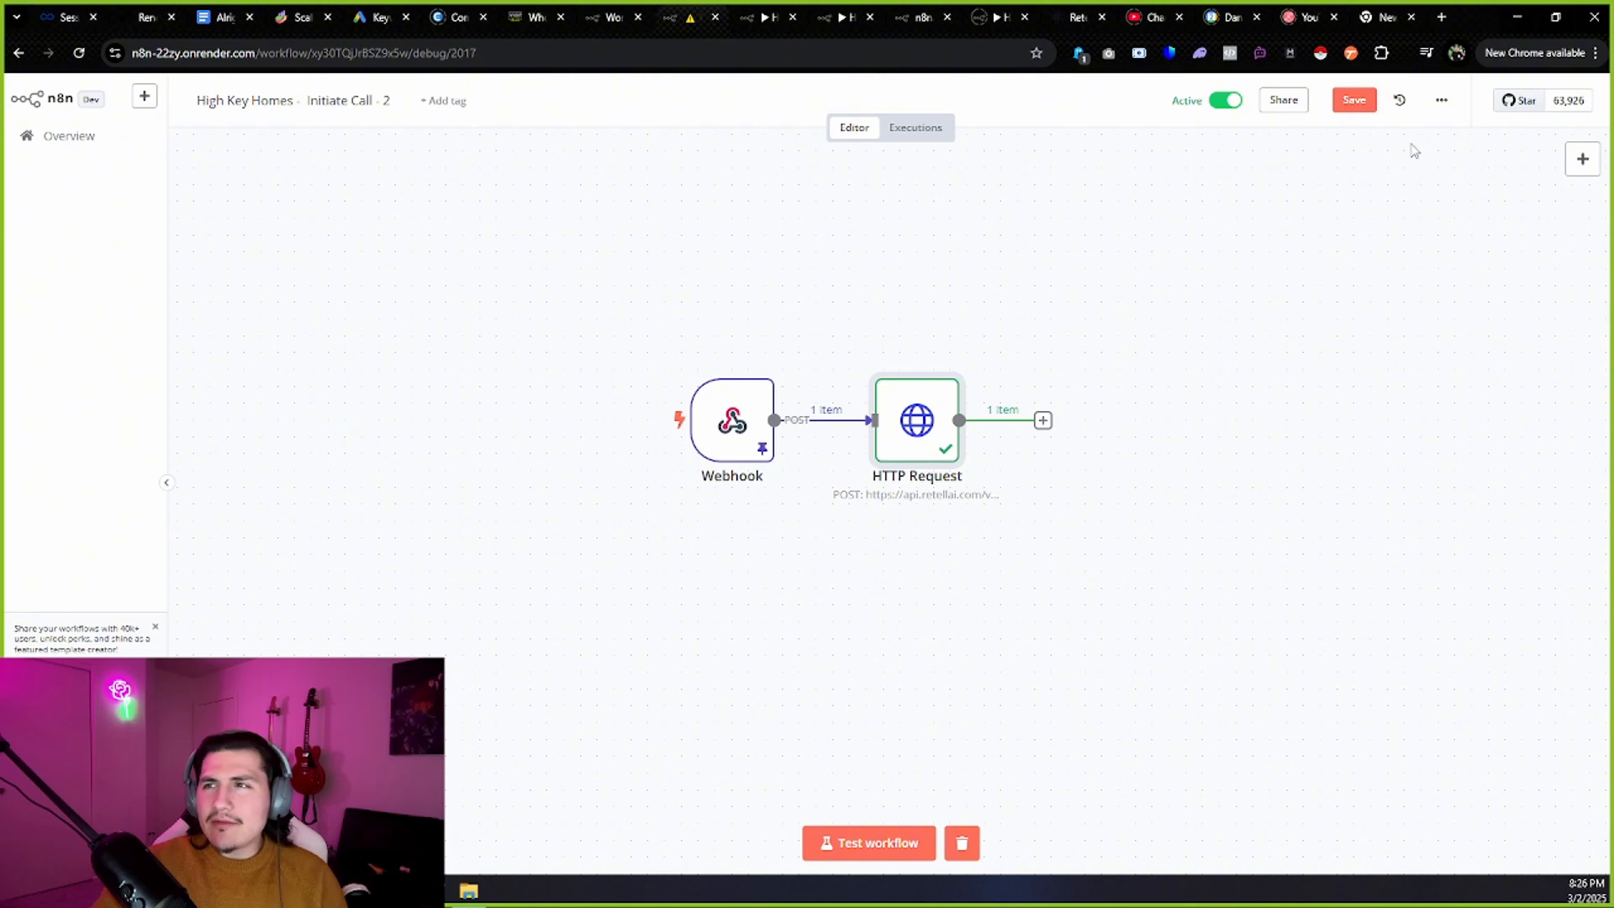
Check the Initiate Call Webhook node's test URL, then return to Whoop SaaS's Call Webhook action.
left_click(1442, 100)
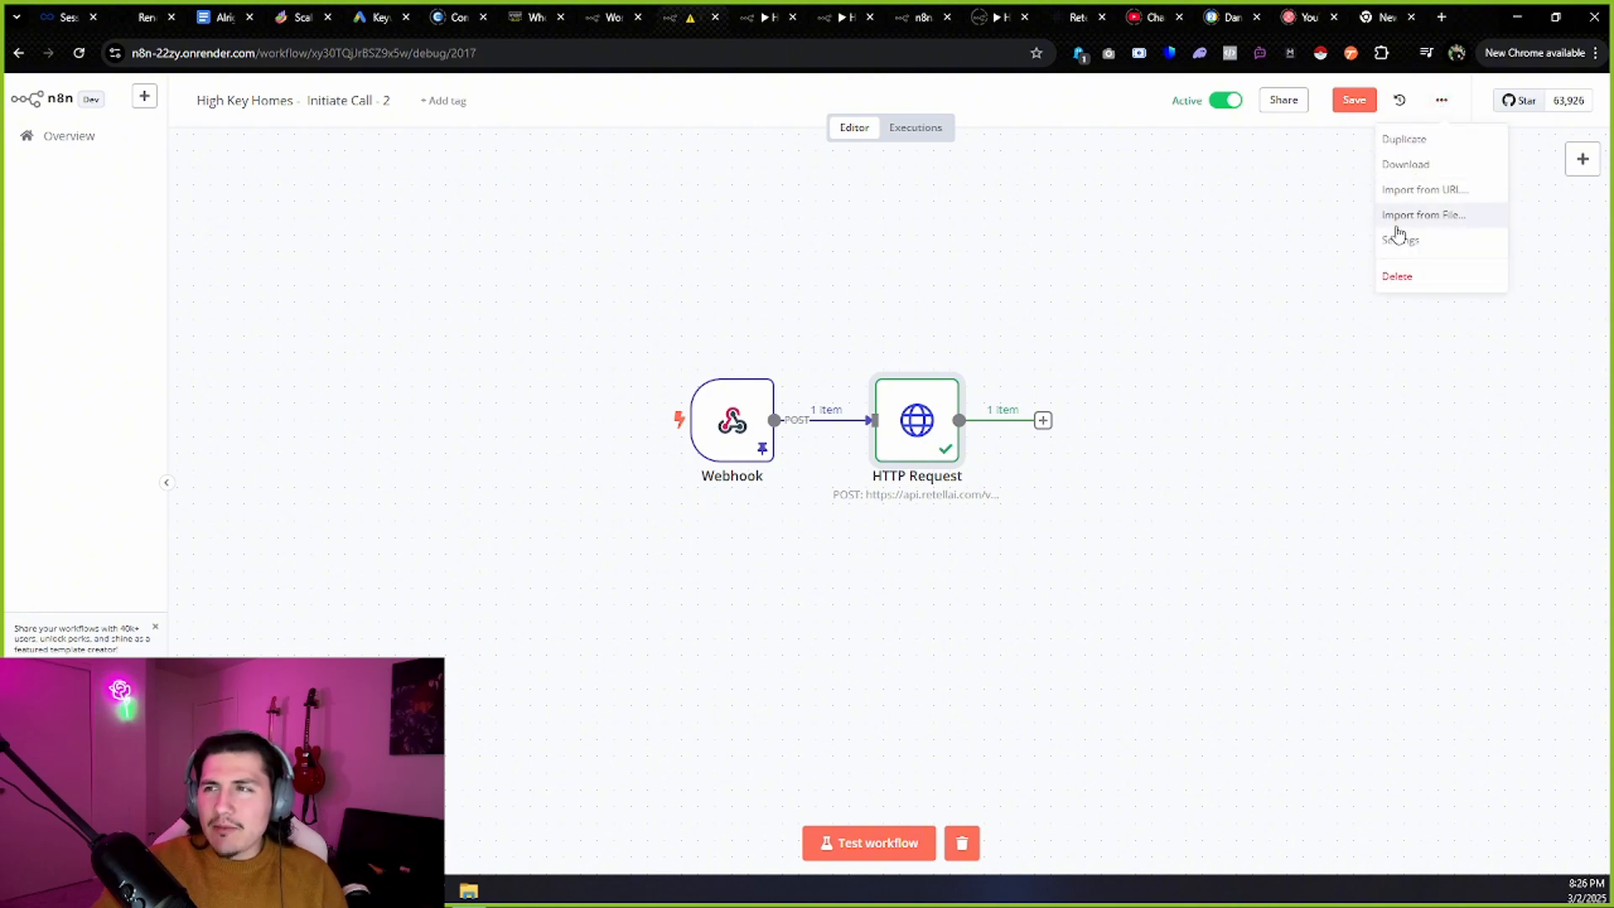
left_click(1362, 346)
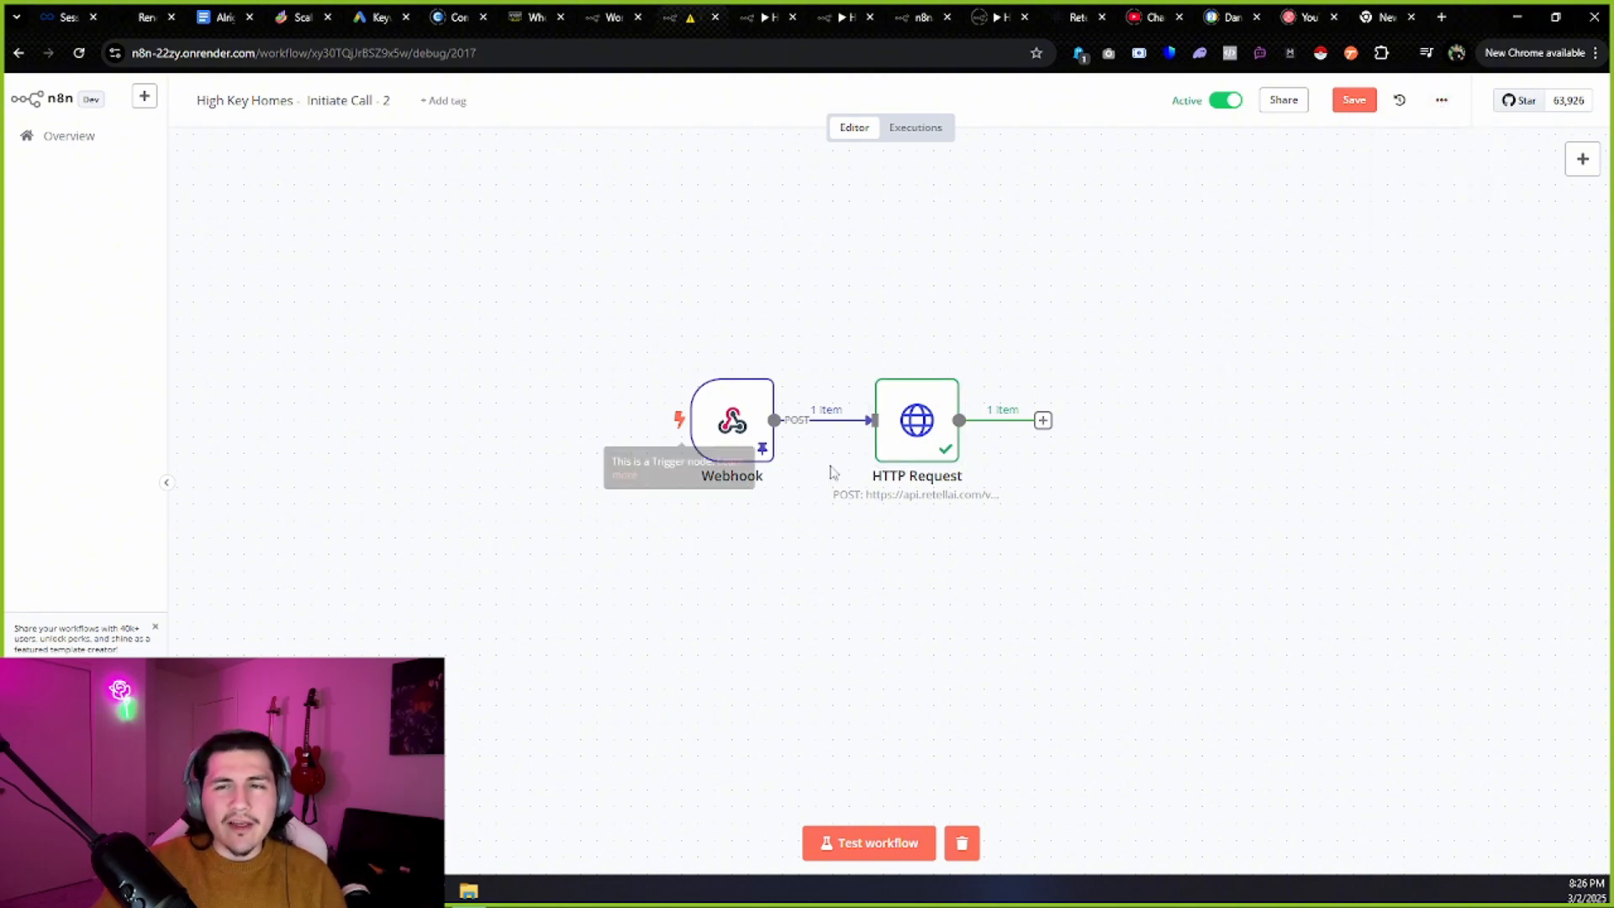
double_click(732, 424)
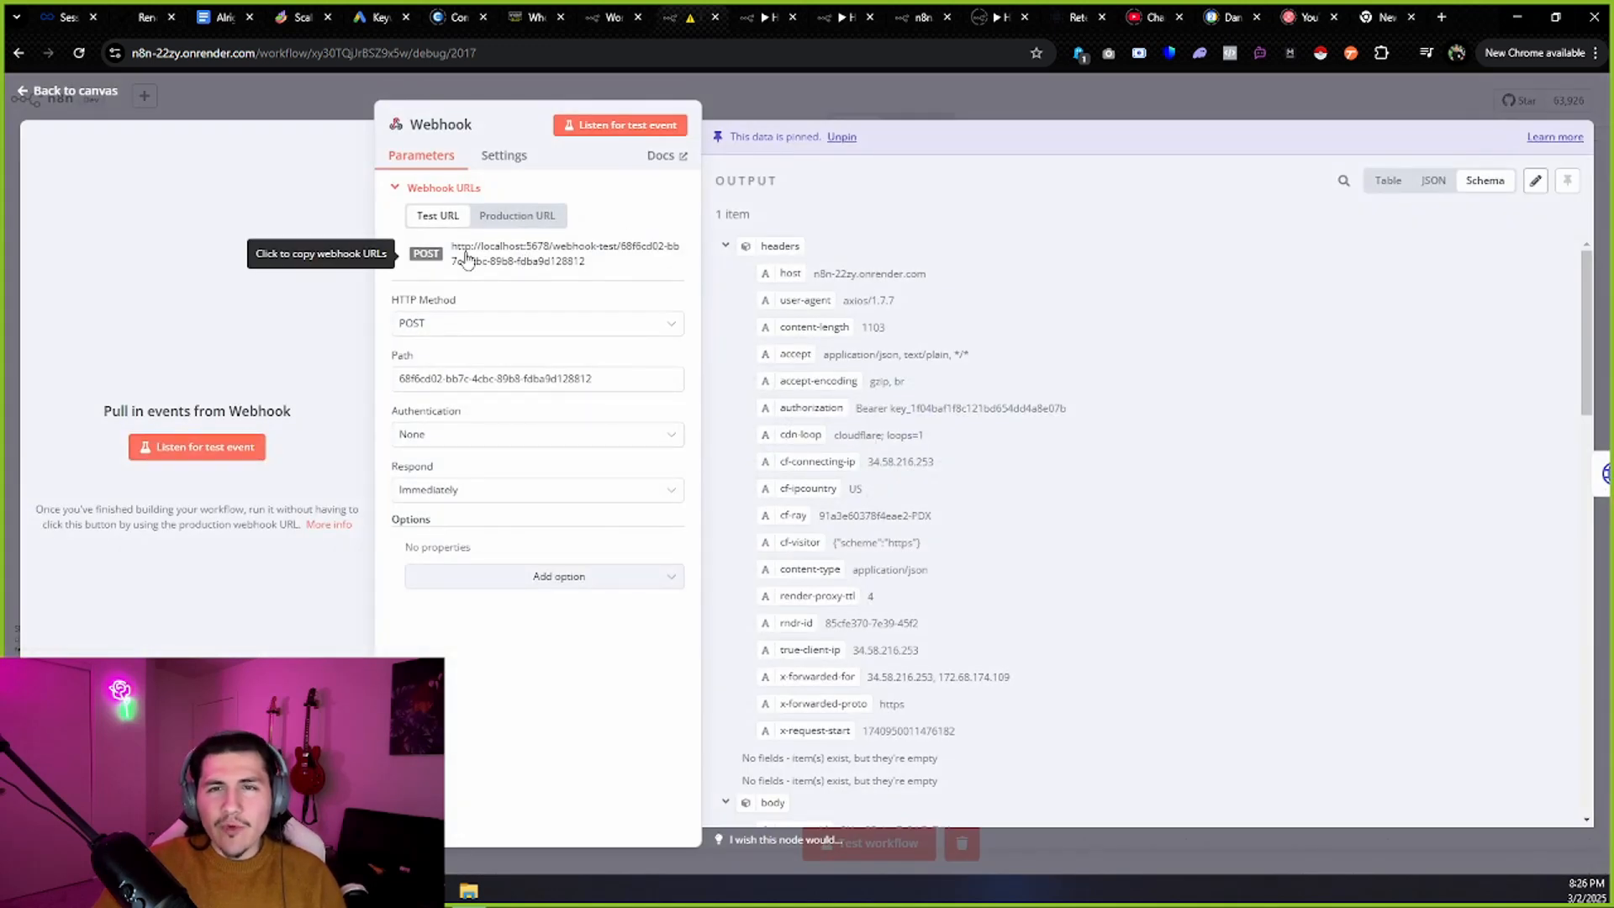
left_click(902, 78)
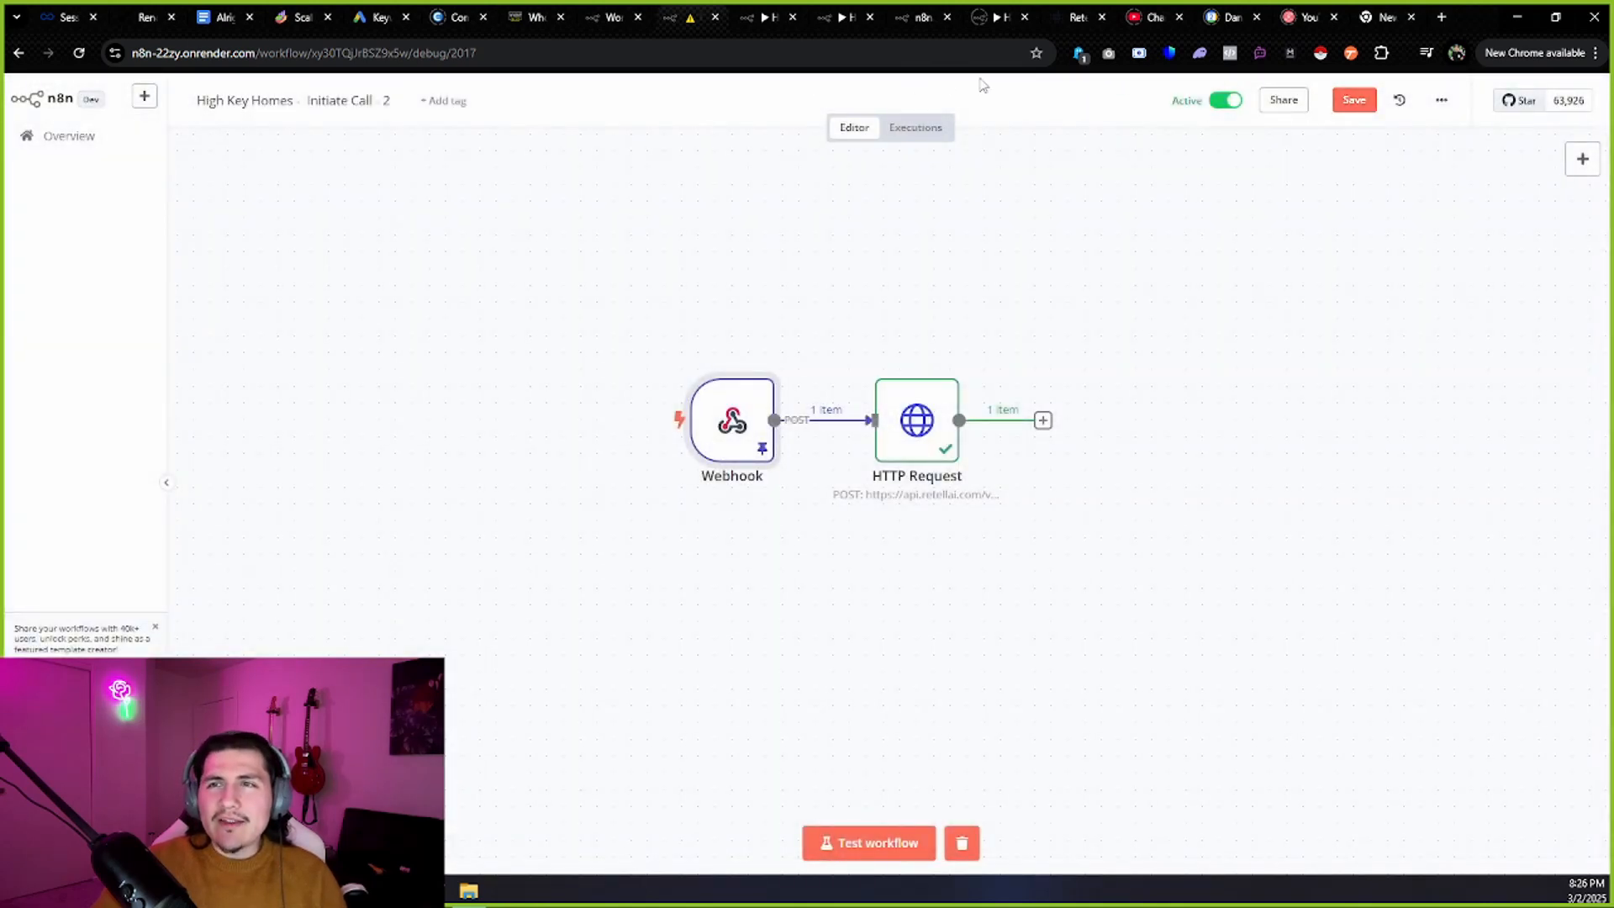
left_click(536, 17)
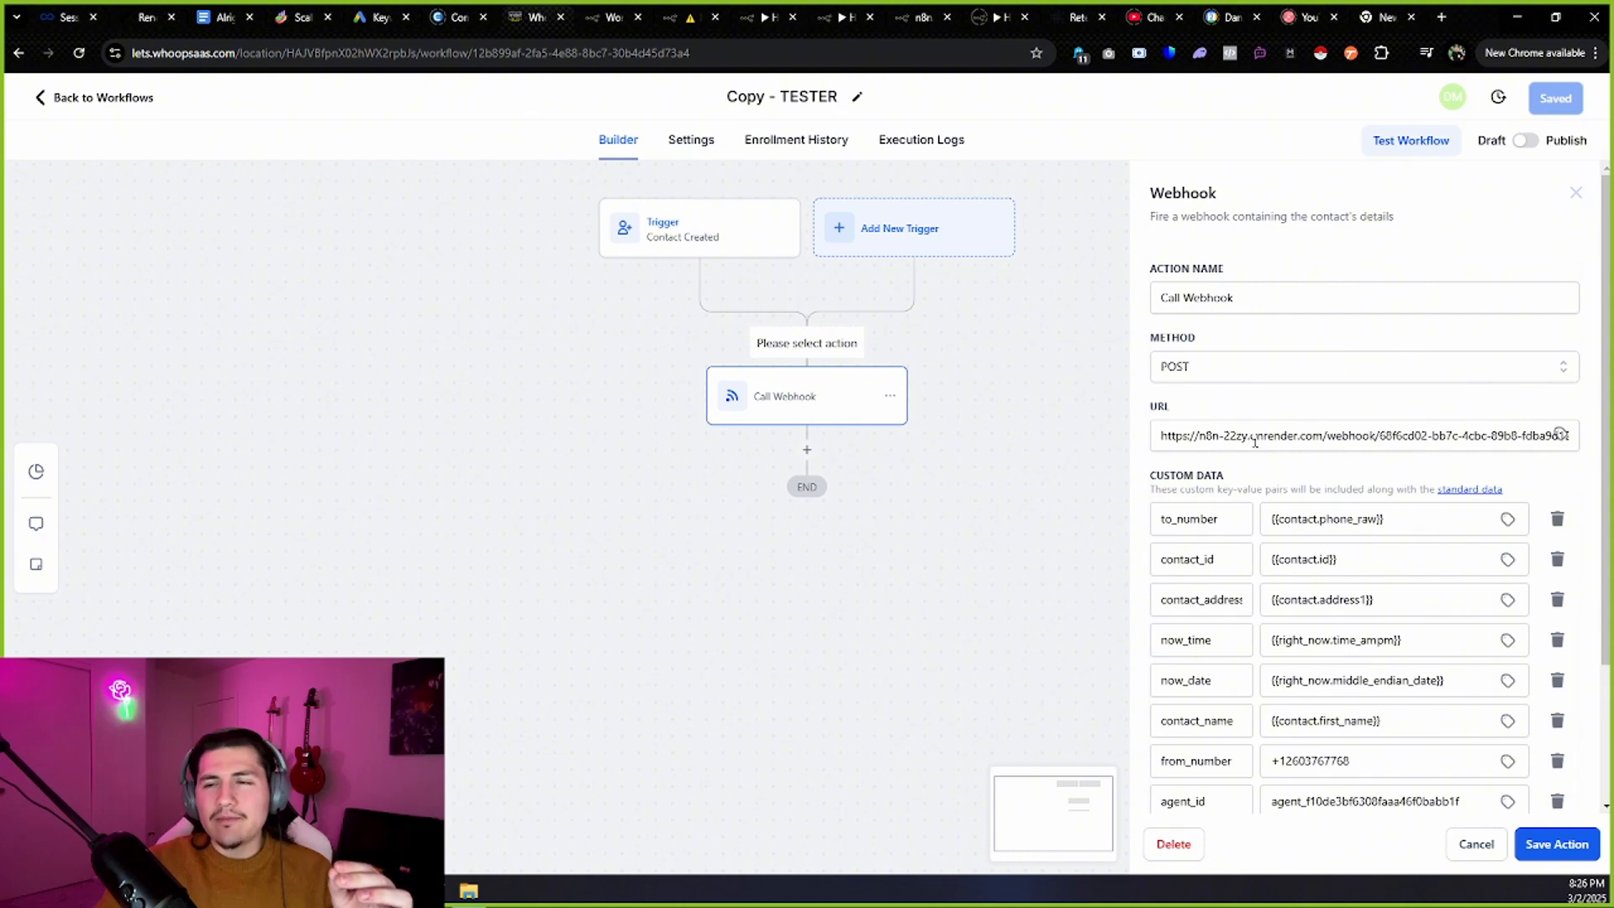
Browse the Contact custom values available for the to_number custom data field.
scroll(1256, 441, "down", 2)
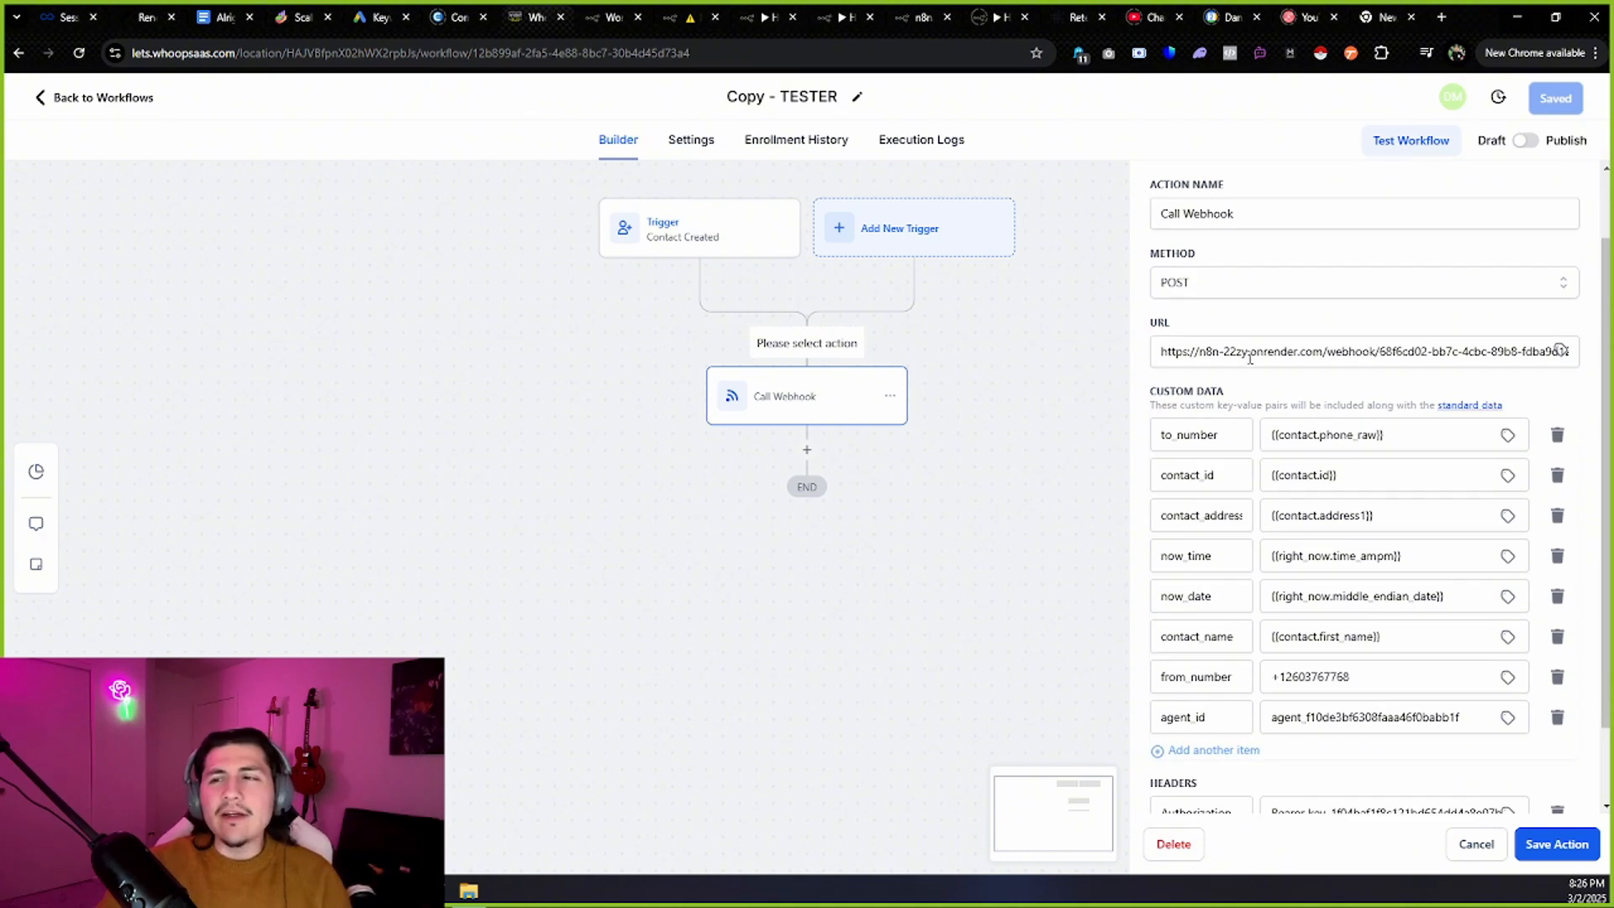
scroll(1185, 395, "up", 1)
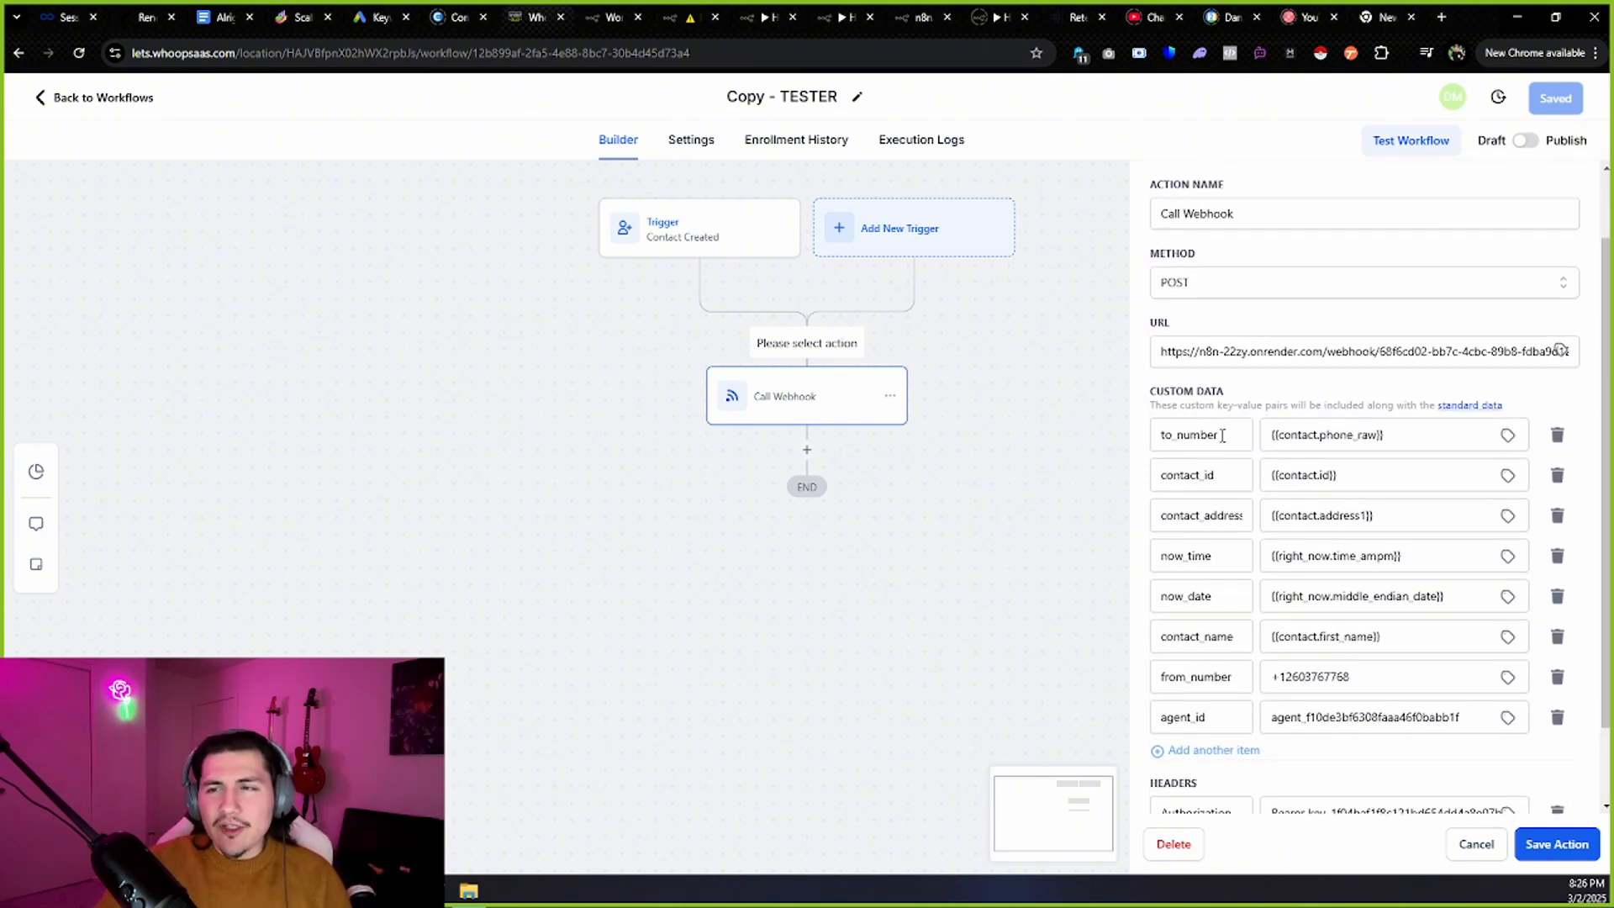
left_click_drag(1223, 435, 1144, 440)
left_click(1162, 435)
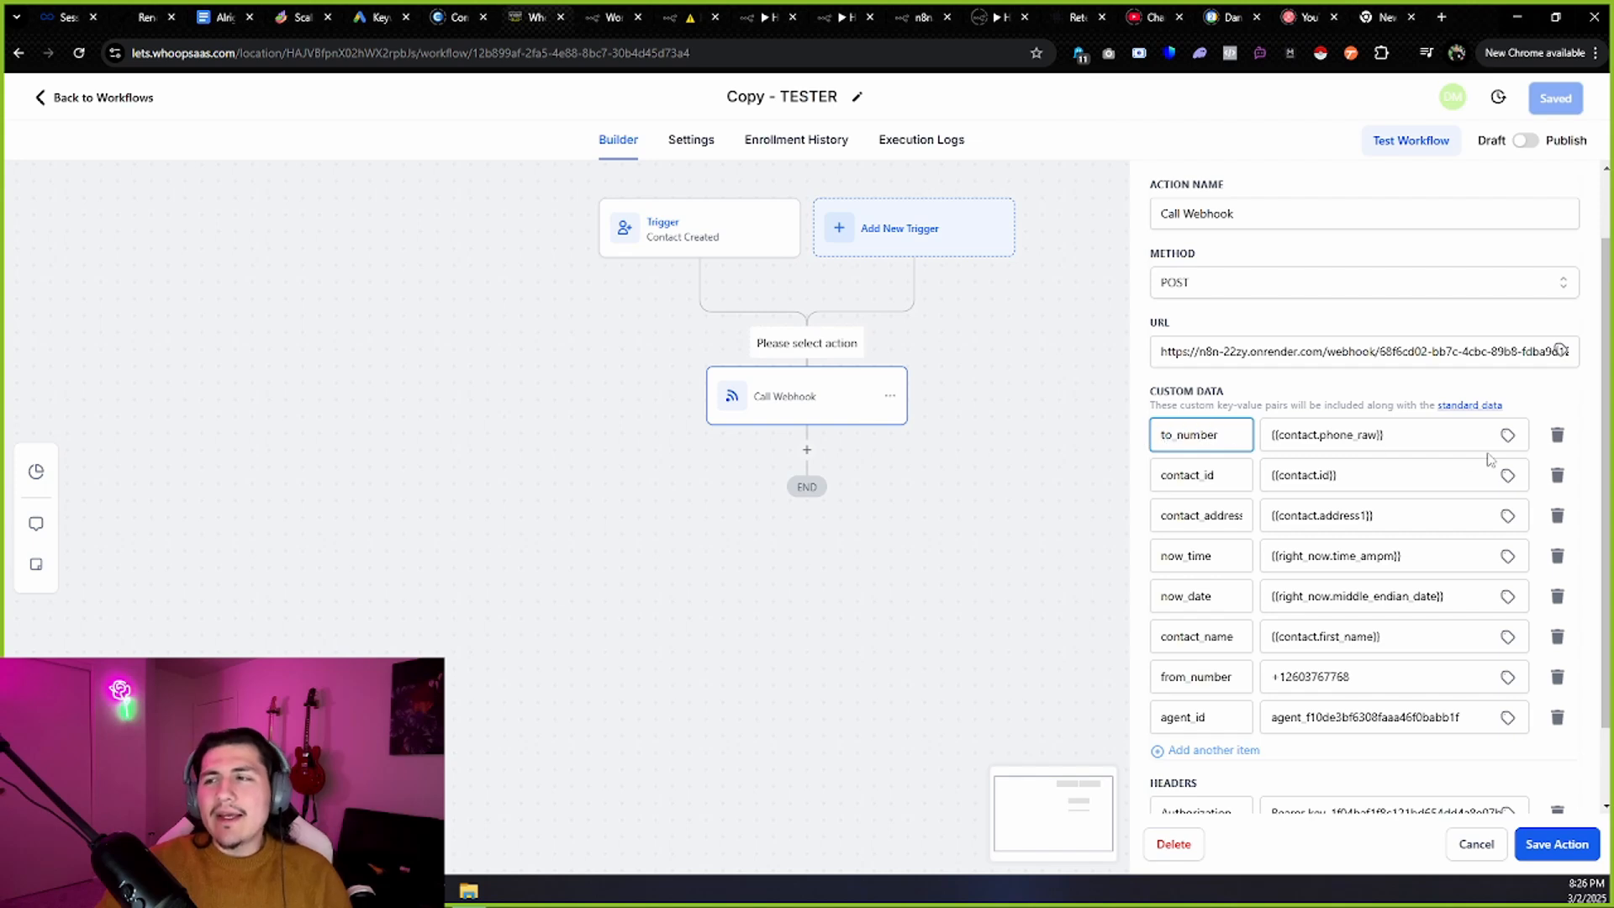
left_click(1507, 434)
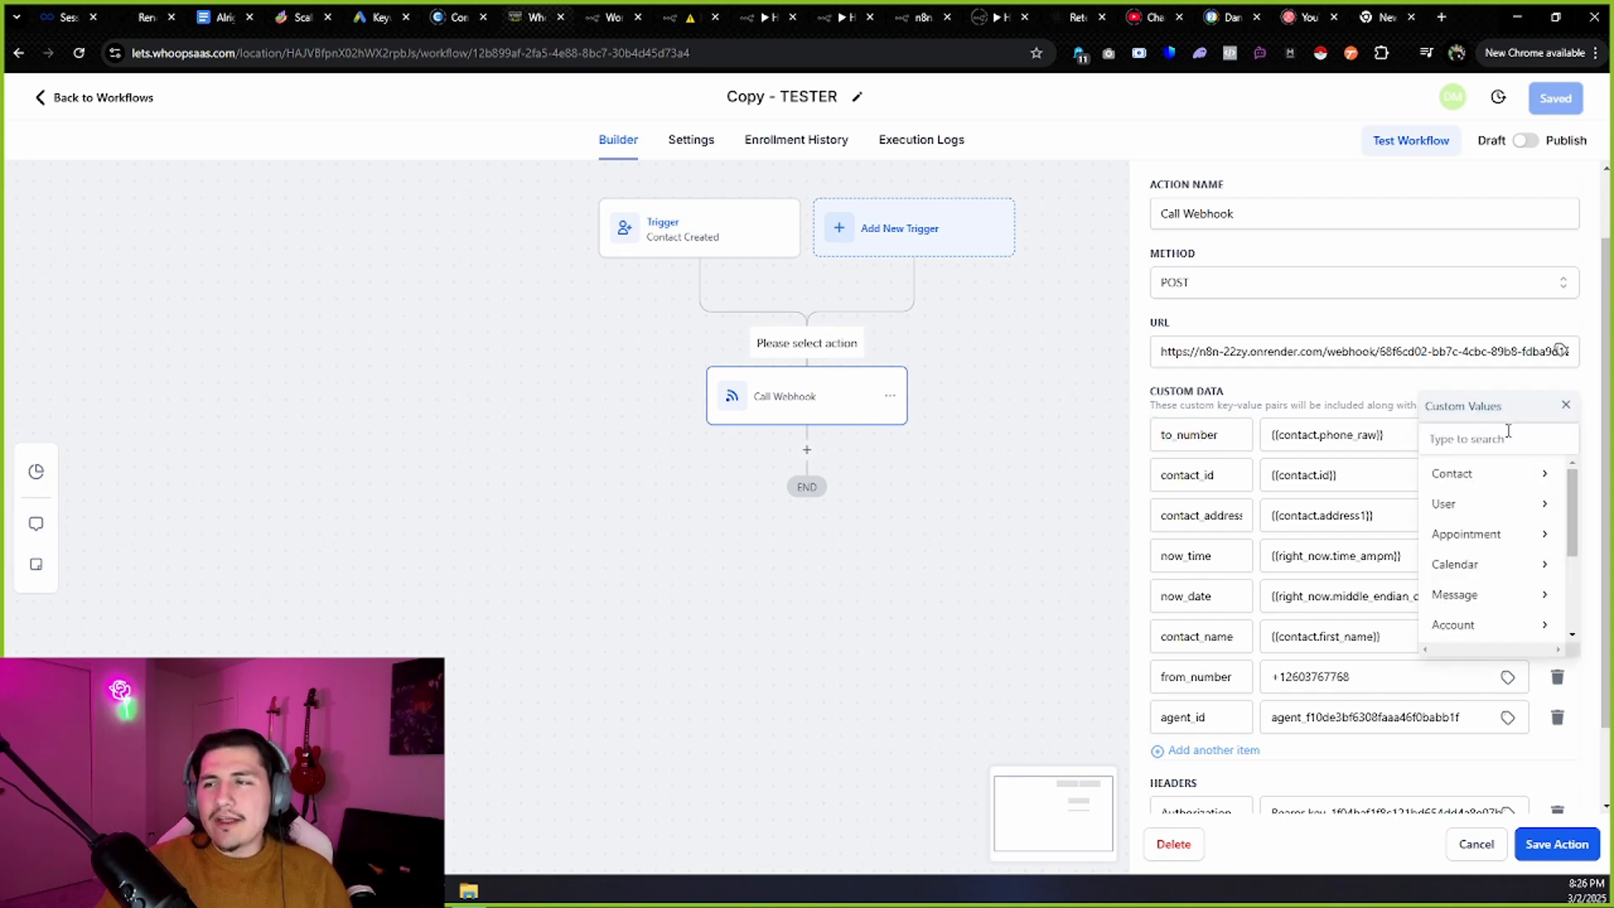
left_click(1565, 404)
left_click(1507, 435)
left_click(1478, 473)
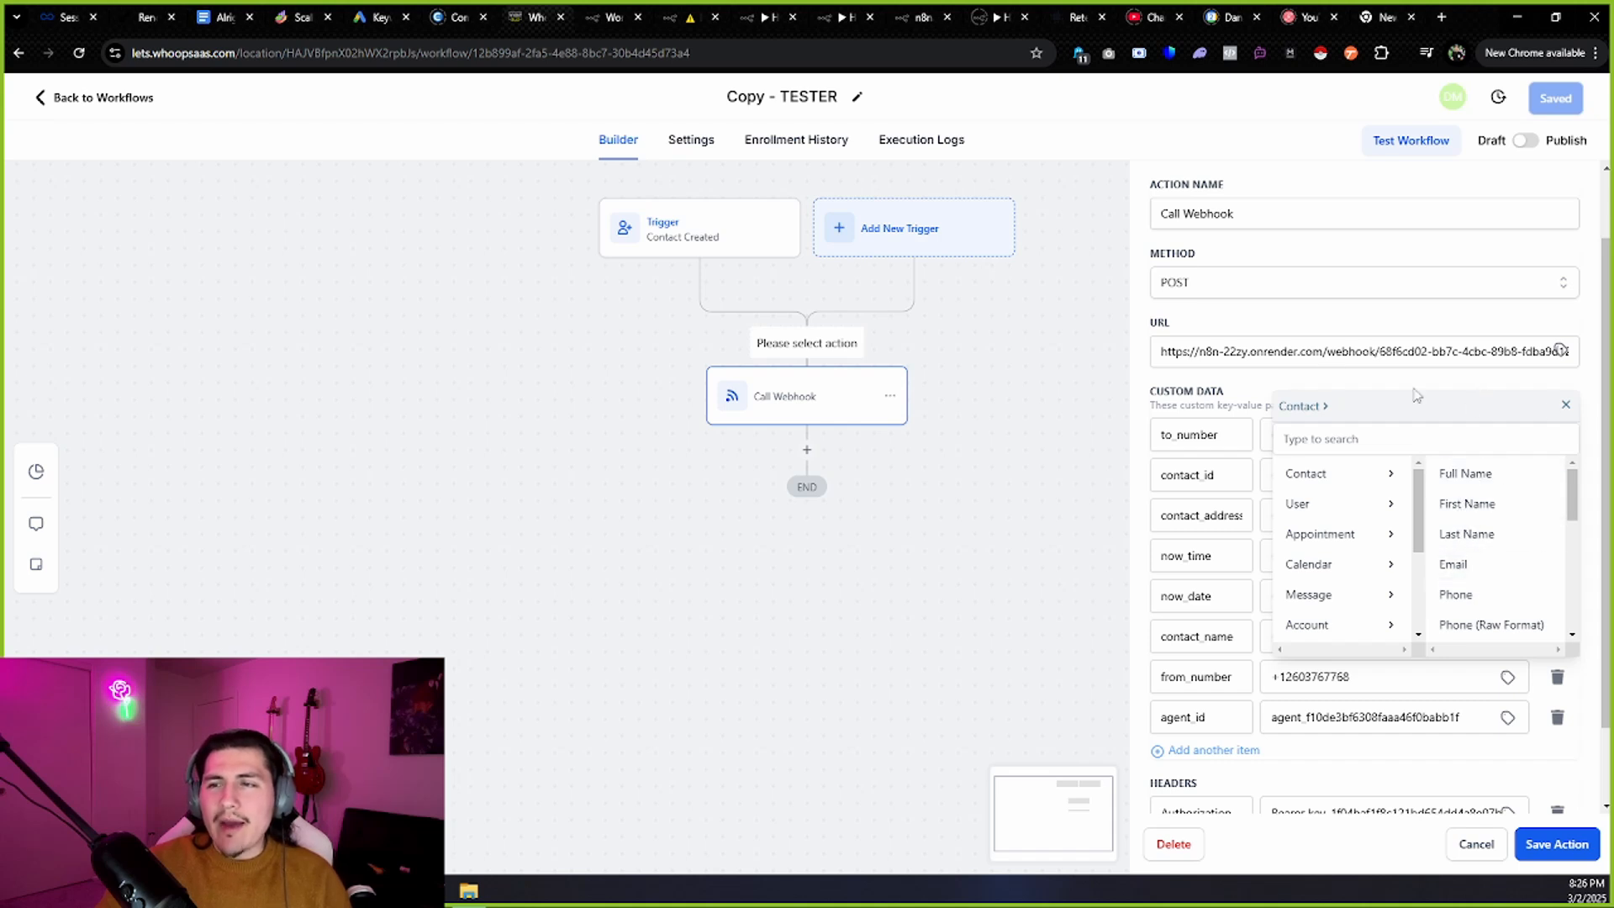
left_click(1565, 405)
Review the to_number, contact_id, contact_address, now_time and now_date fields, then open Run A Test For Contact.
left_click_drag(1247, 434, 1124, 419)
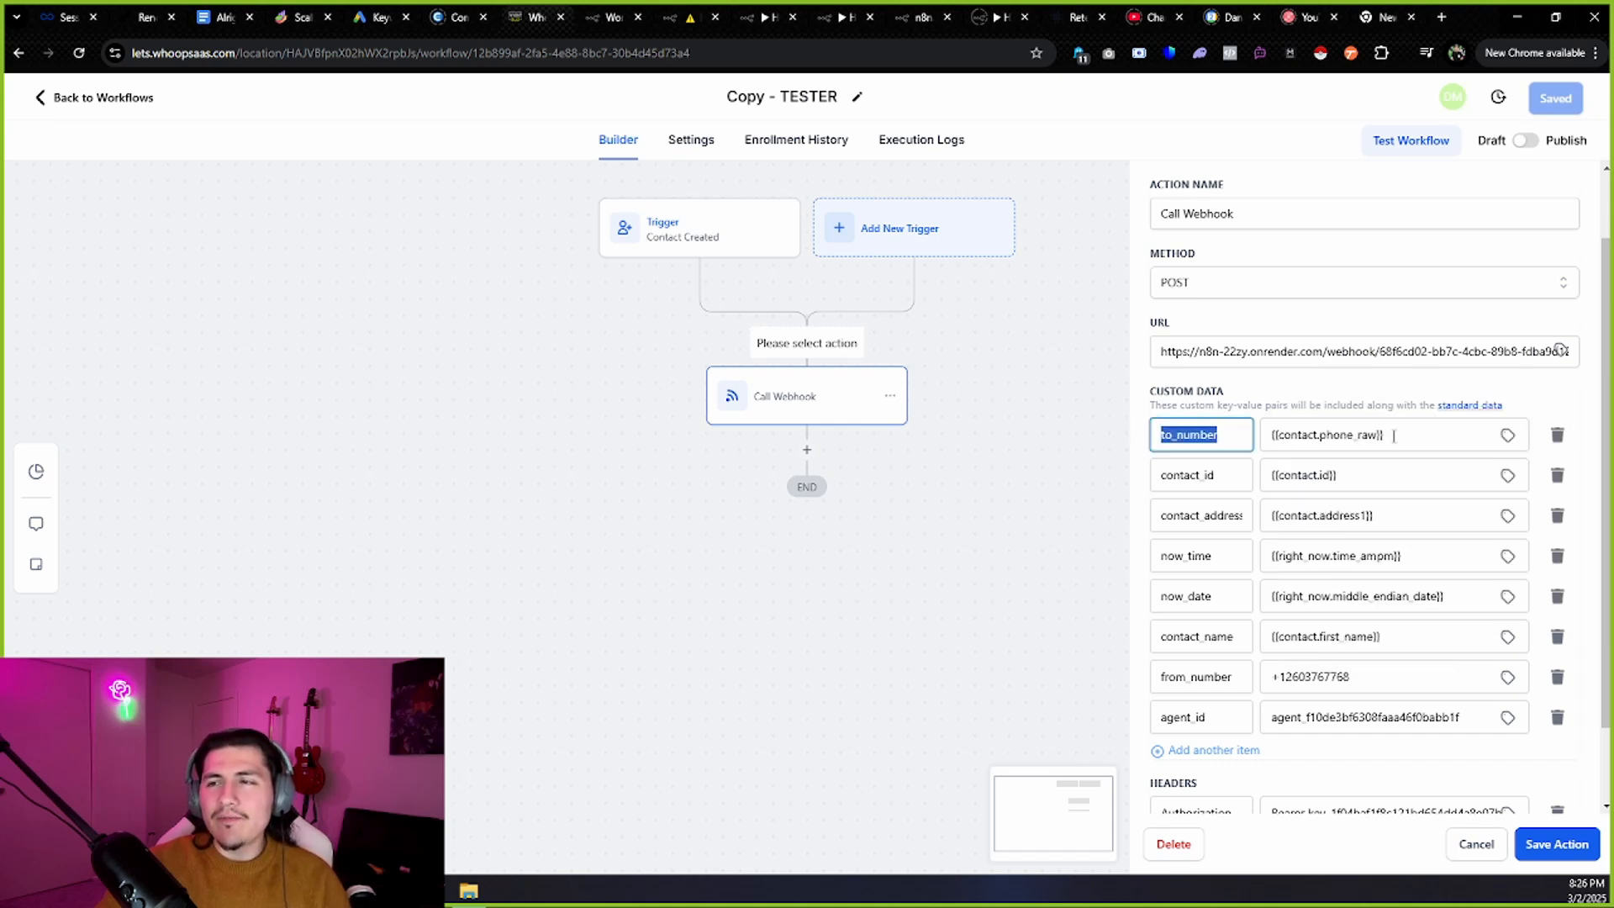
left_click_drag(1389, 434, 1247, 418)
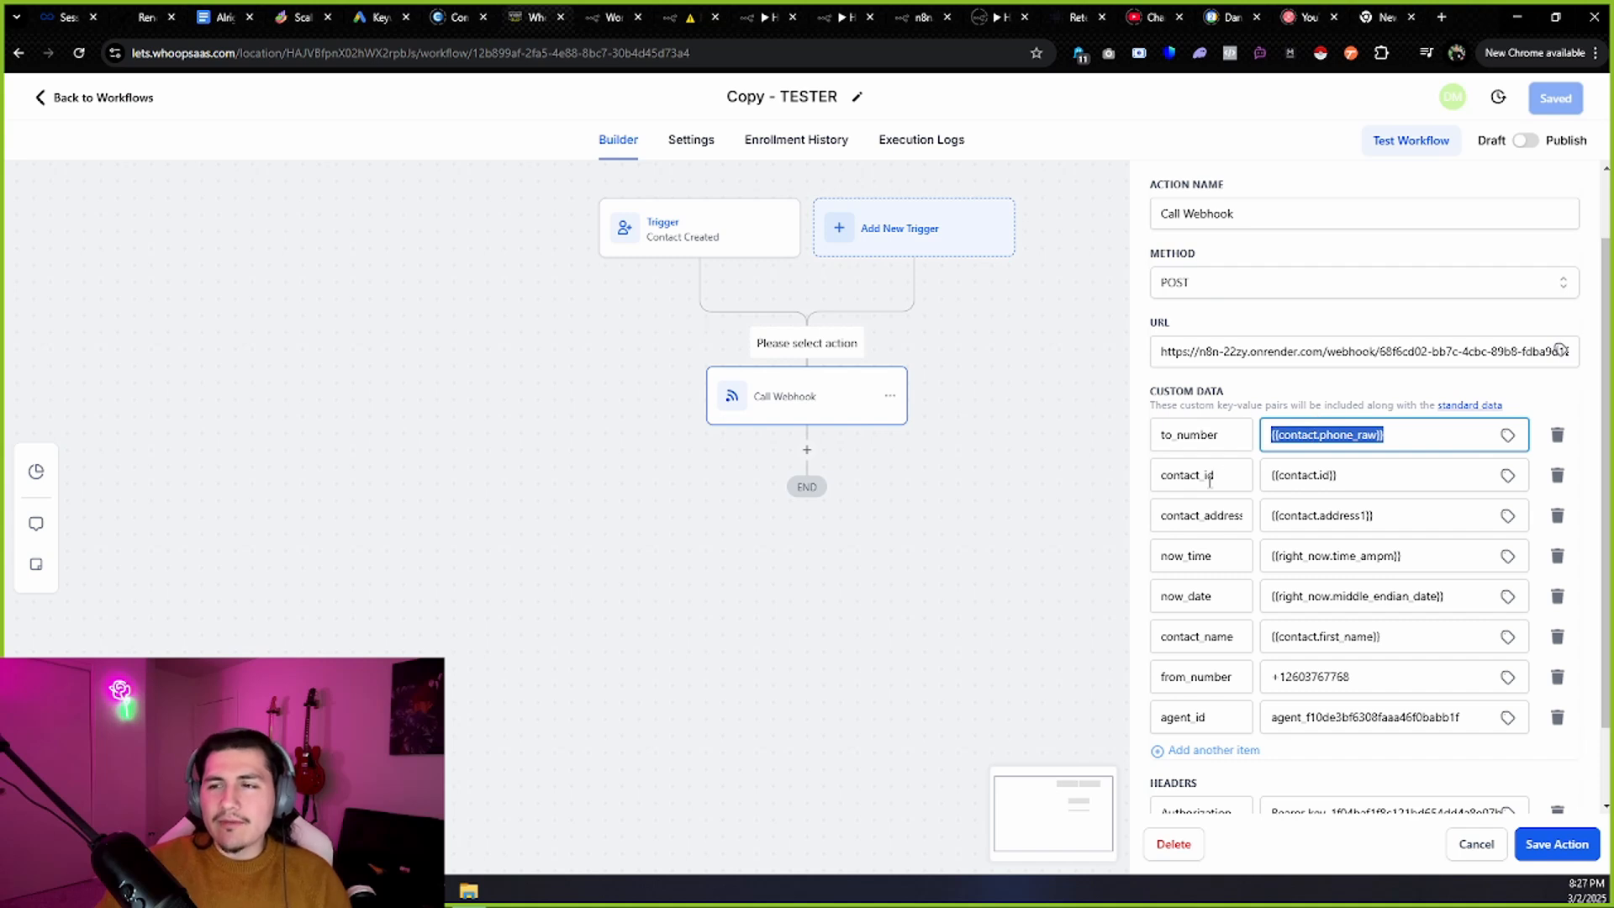
left_click_drag(1211, 482, 1093, 465)
left_click_drag(1355, 470, 1261, 468)
double_click(1197, 515)
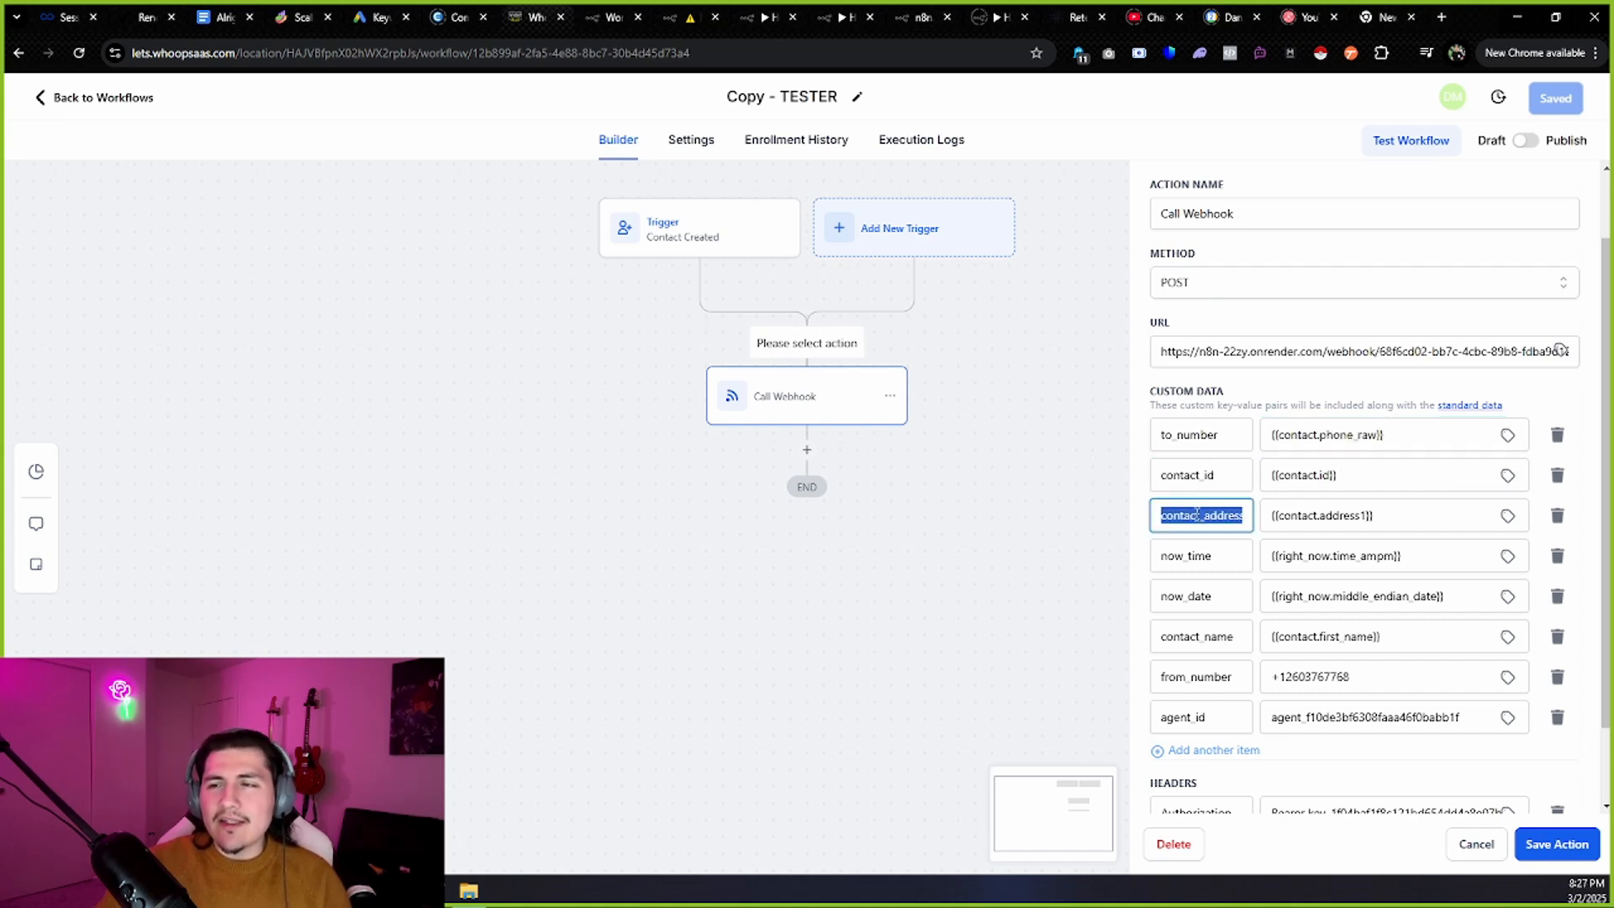
left_click(1314, 393)
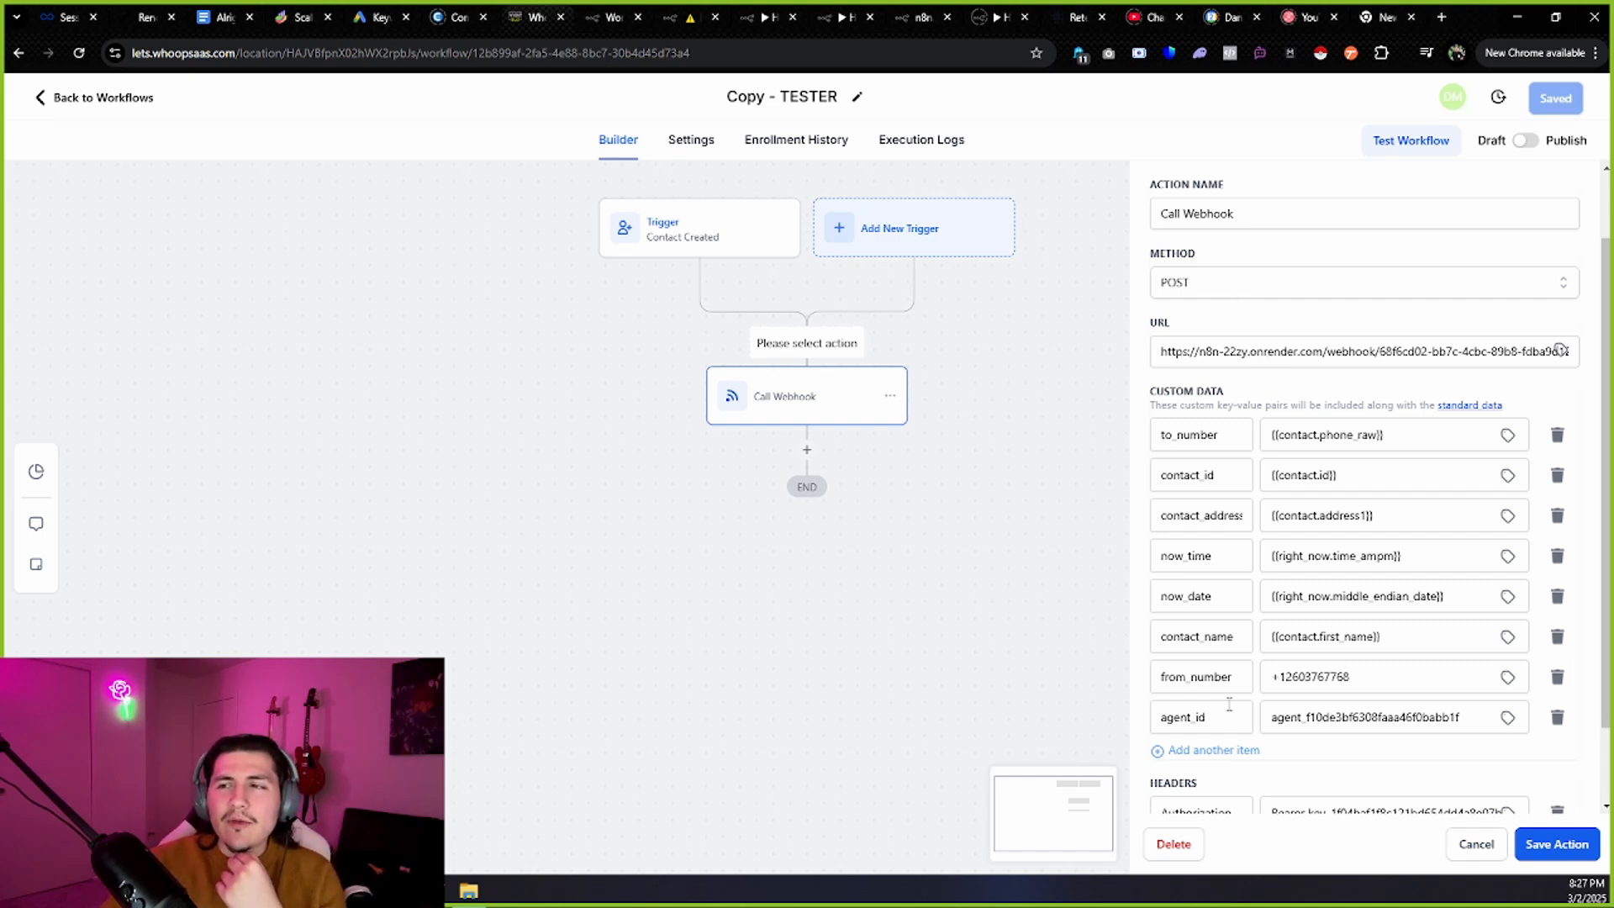
triple_click(1298, 439)
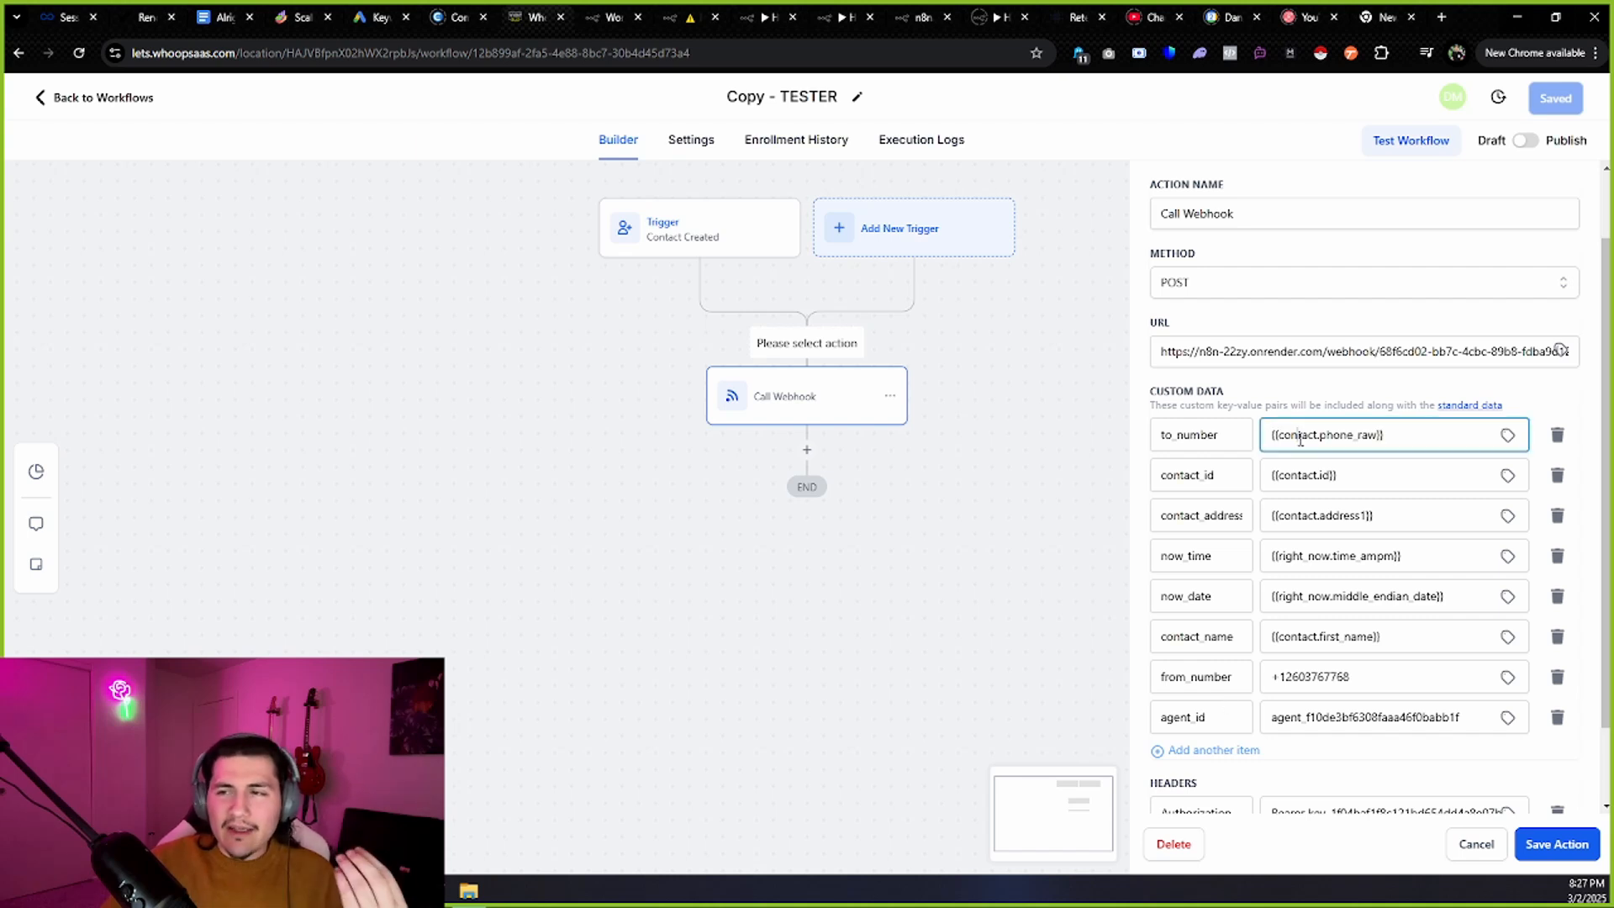
triple_click(1305, 565)
triple_click(1306, 596)
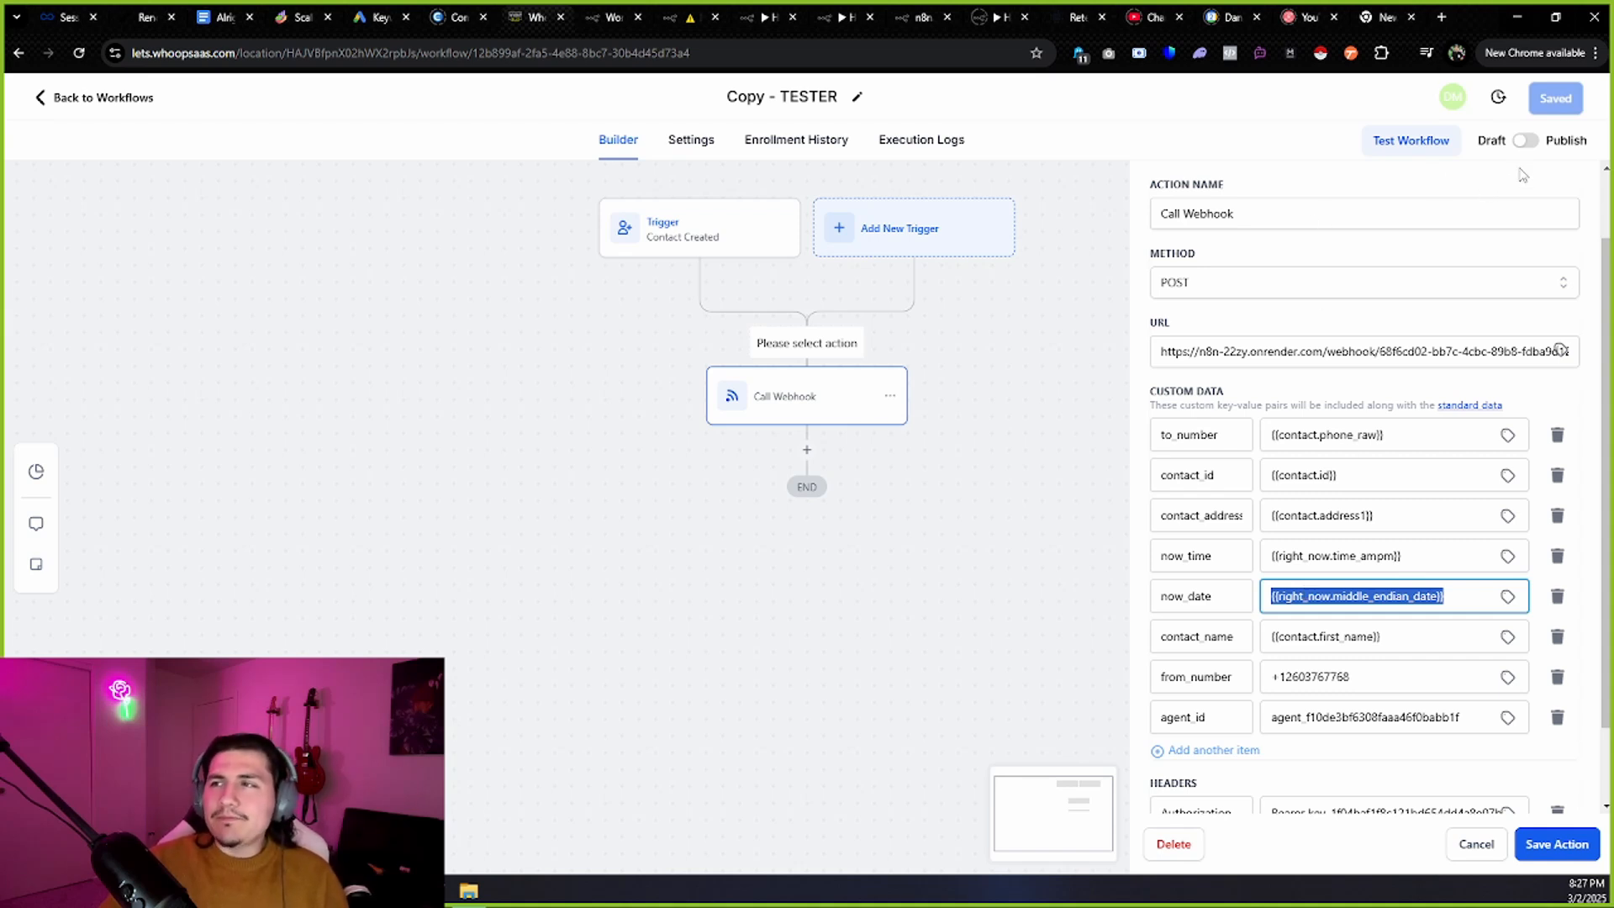
left_click(1426, 144)
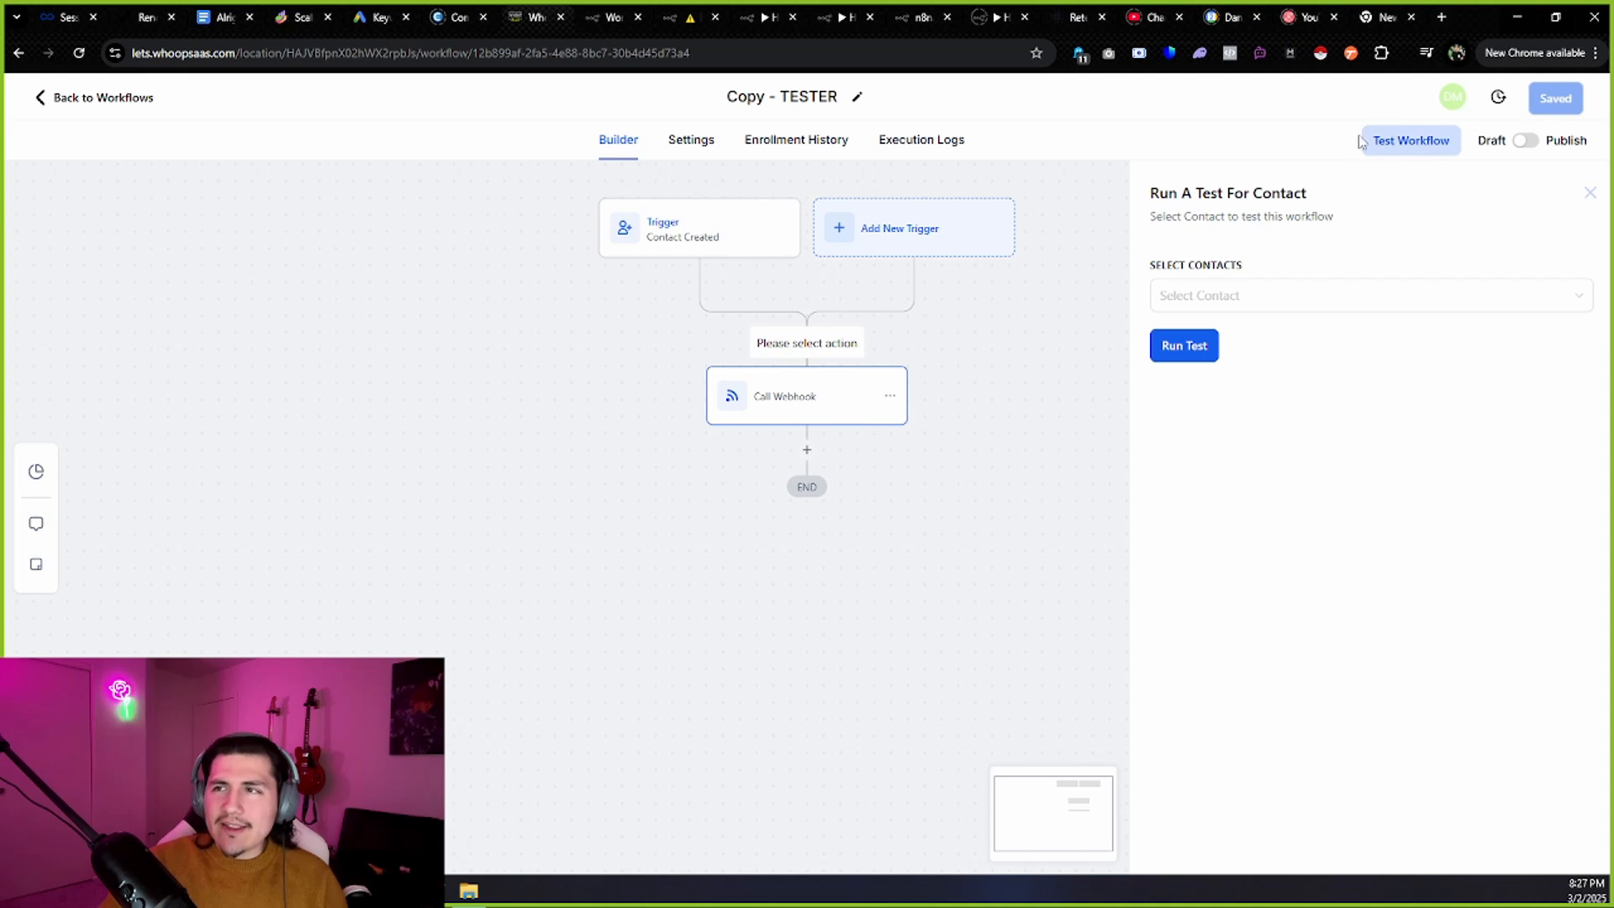
Inspect the n8n Webhook node's pinned contact and location payload, then return to the canvas.
left_click(667, 10)
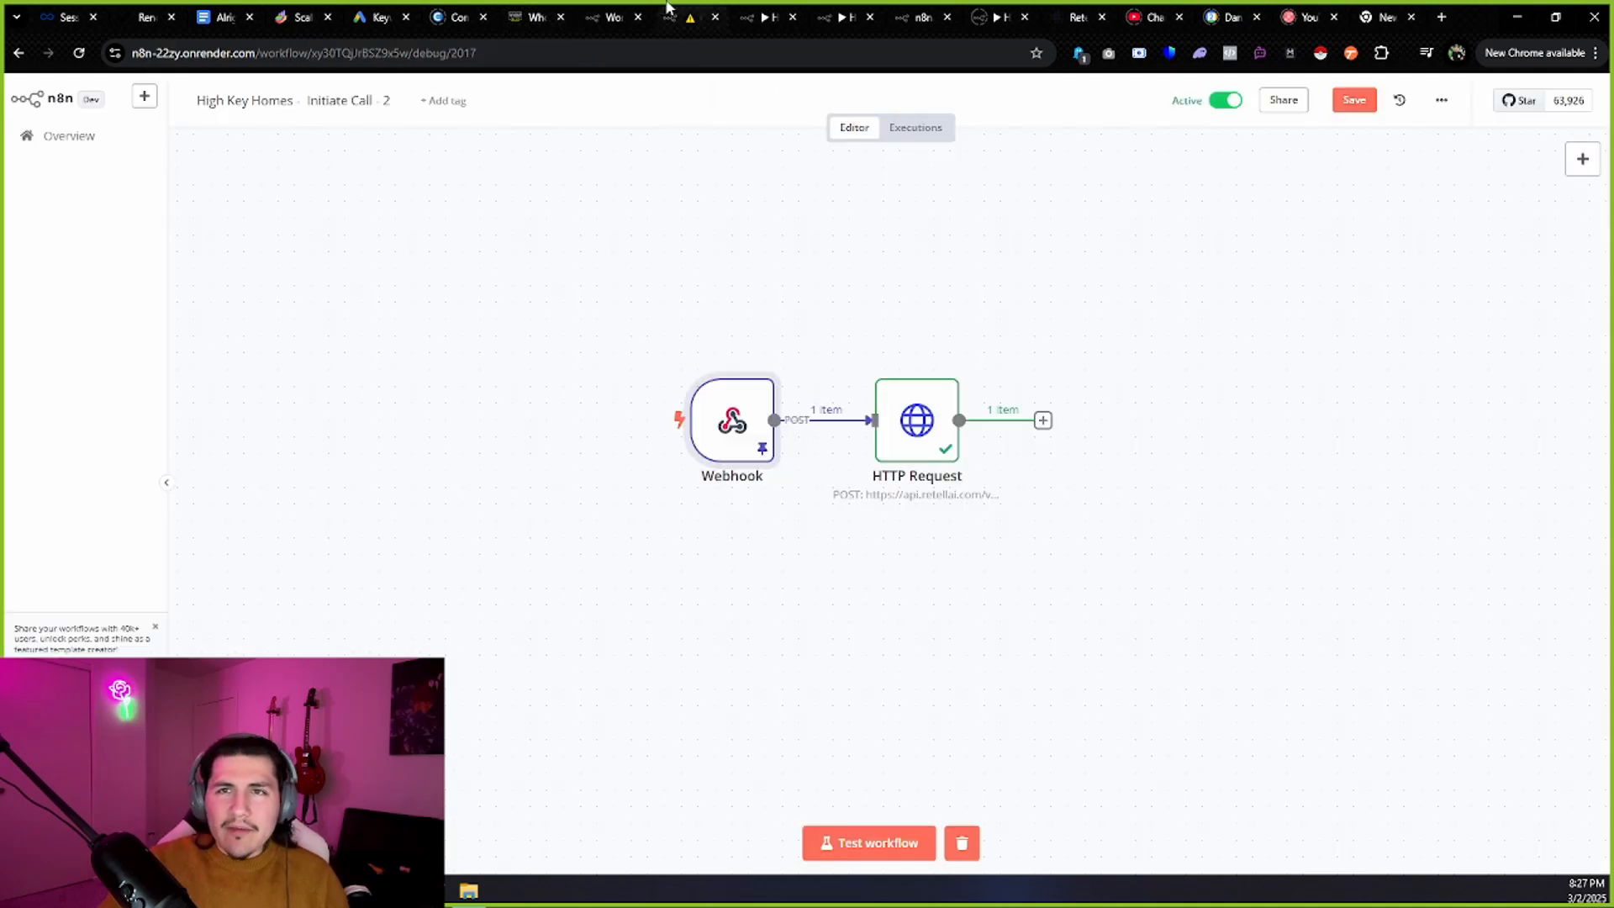
double_click(733, 419)
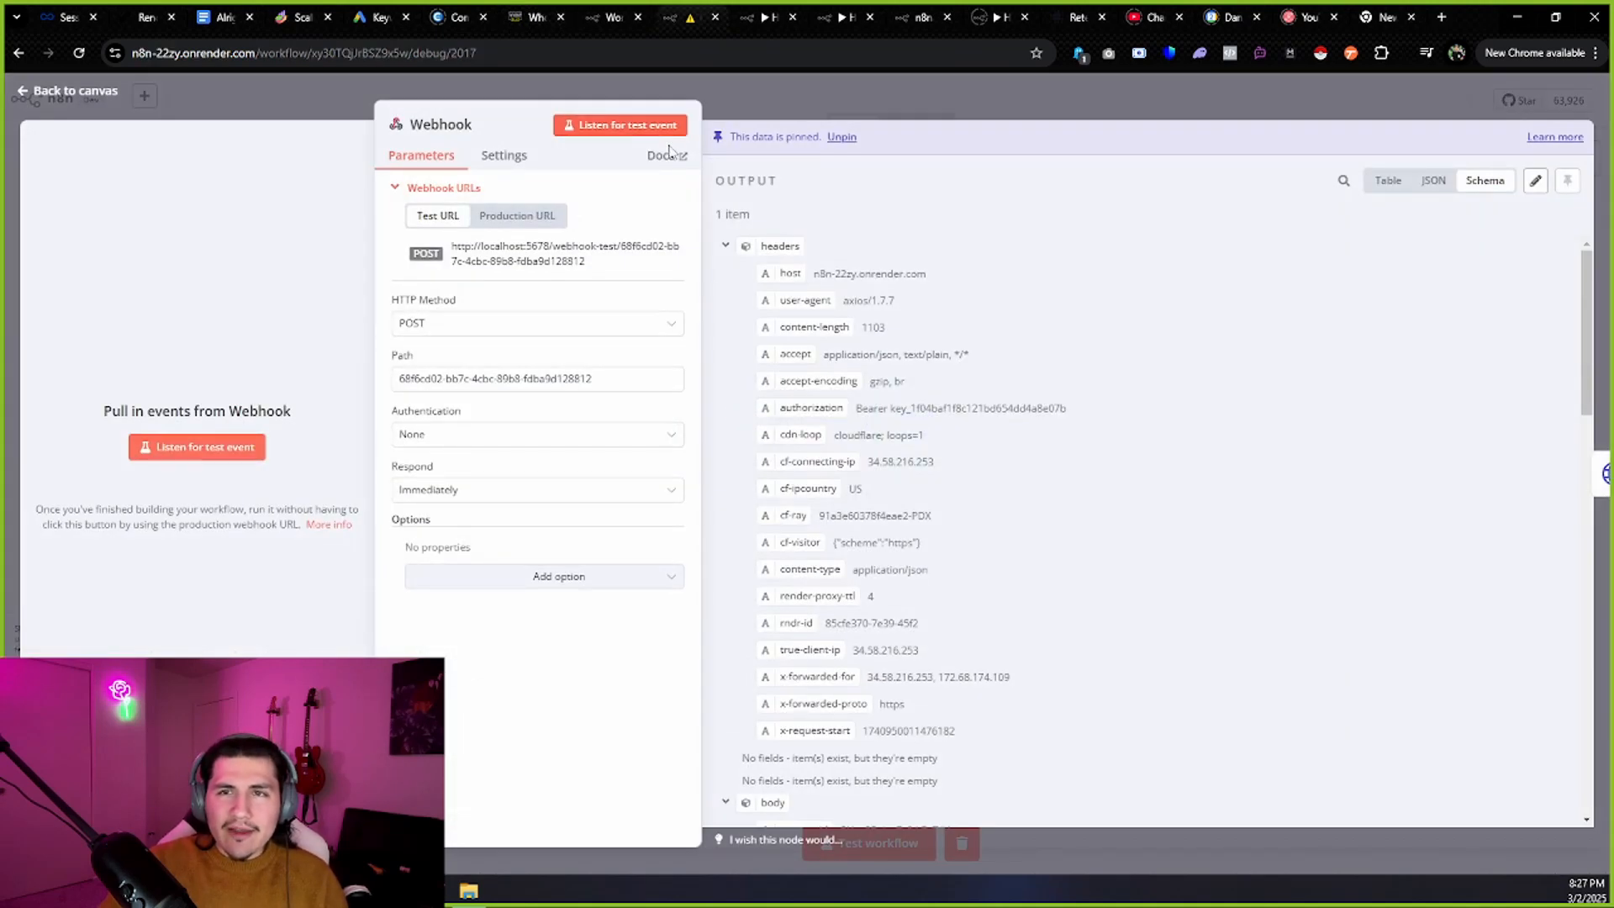
left_click(535, 16)
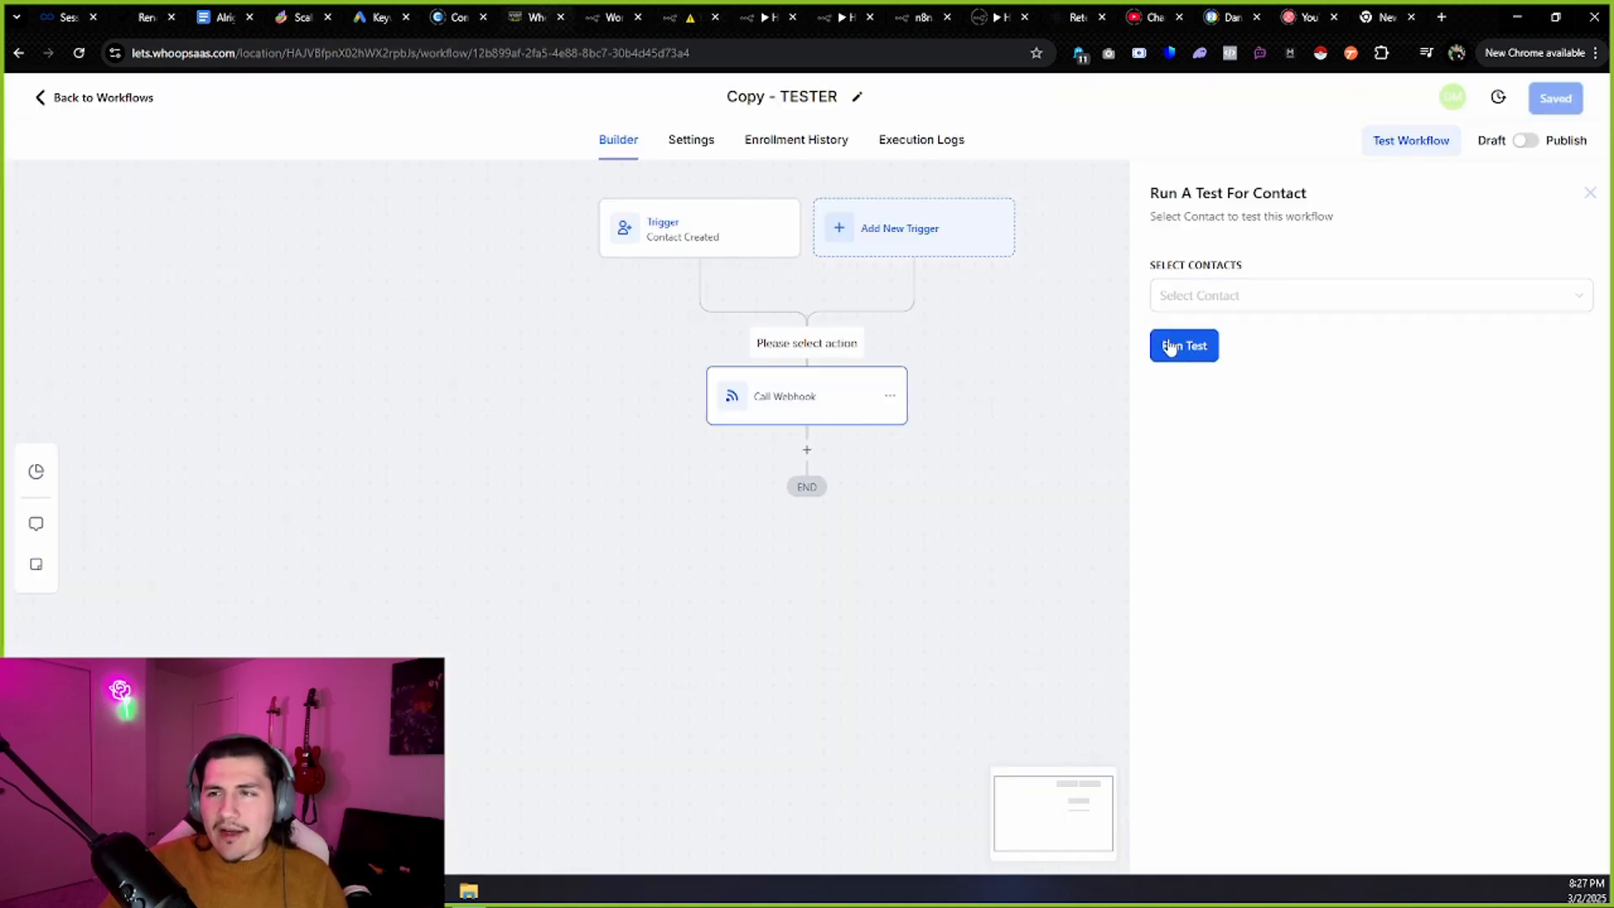
left_click(679, 15)
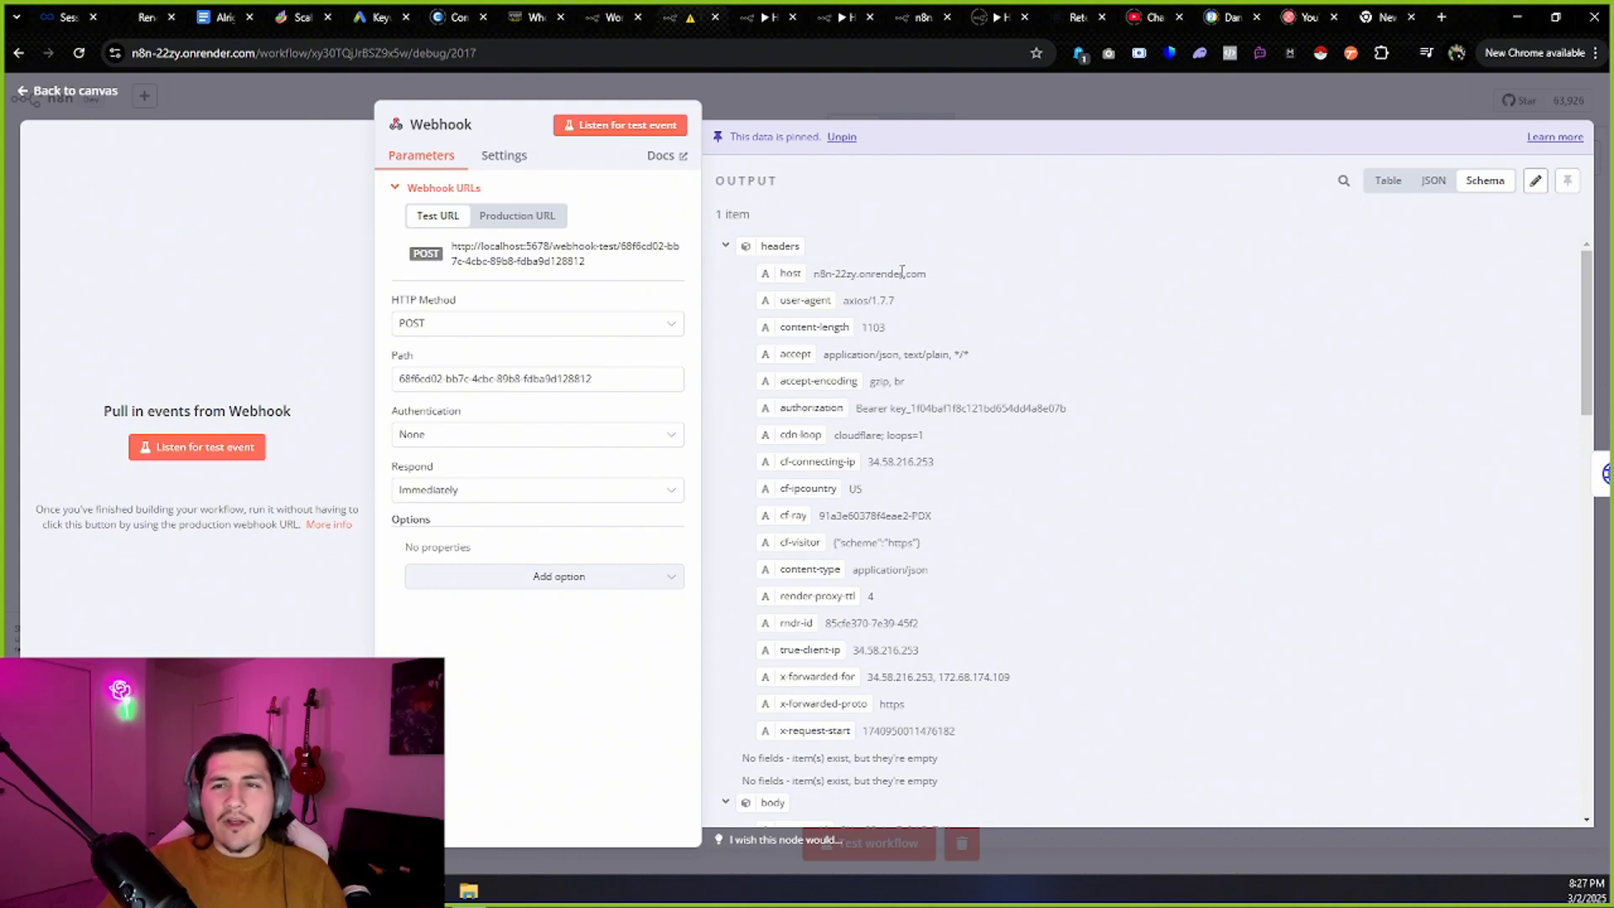
scroll(946, 683, "down", 10)
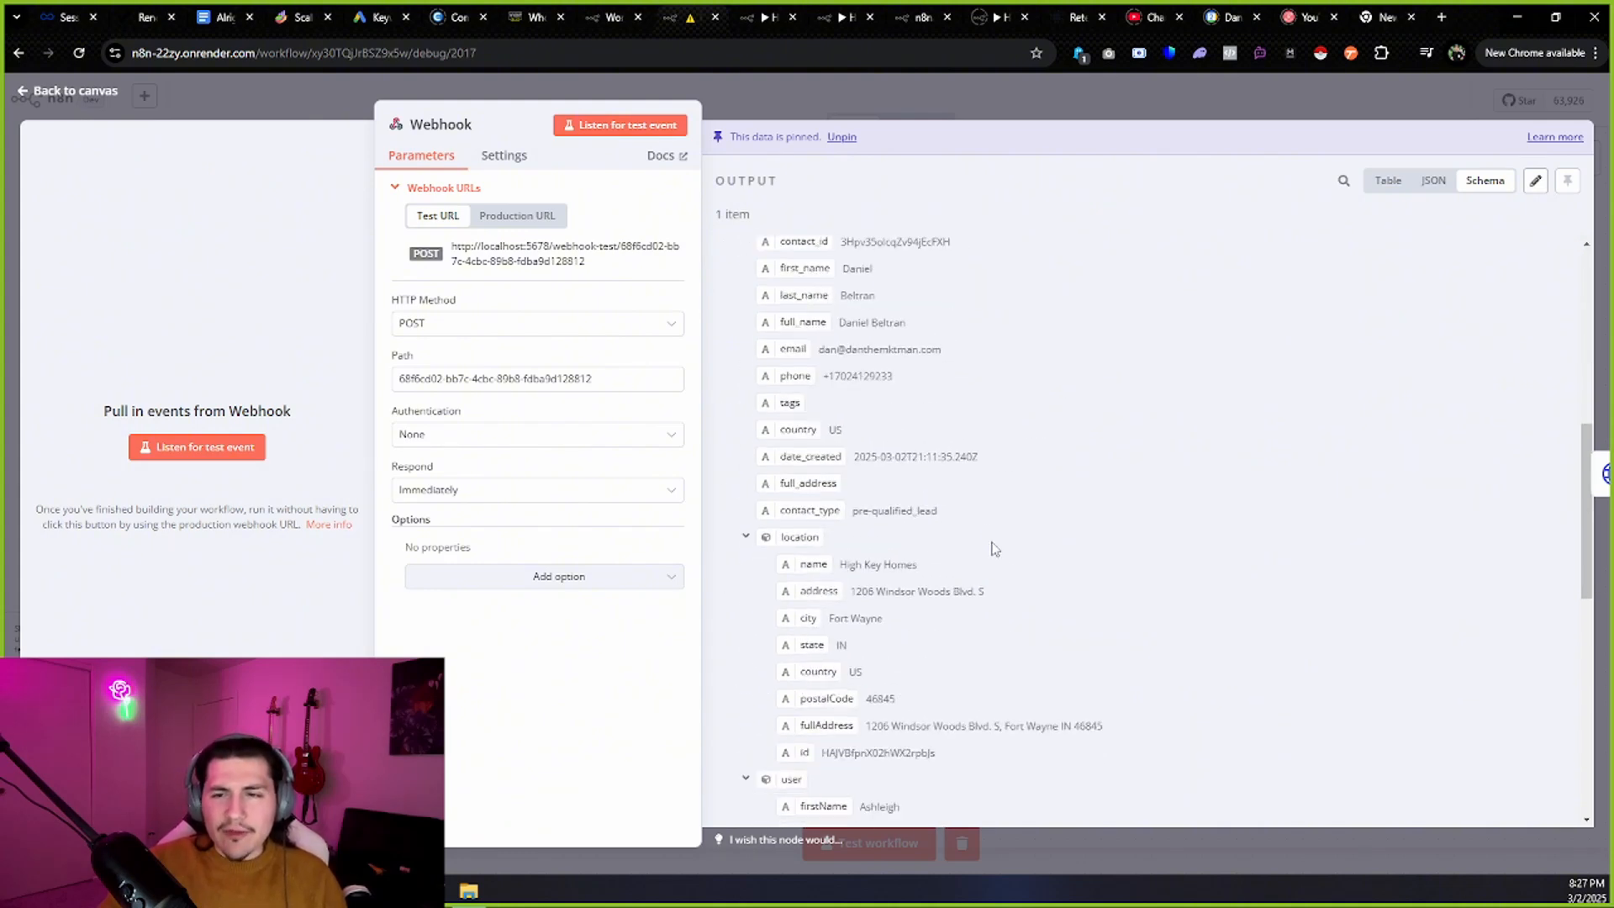
scroll(1009, 534, "up", 5)
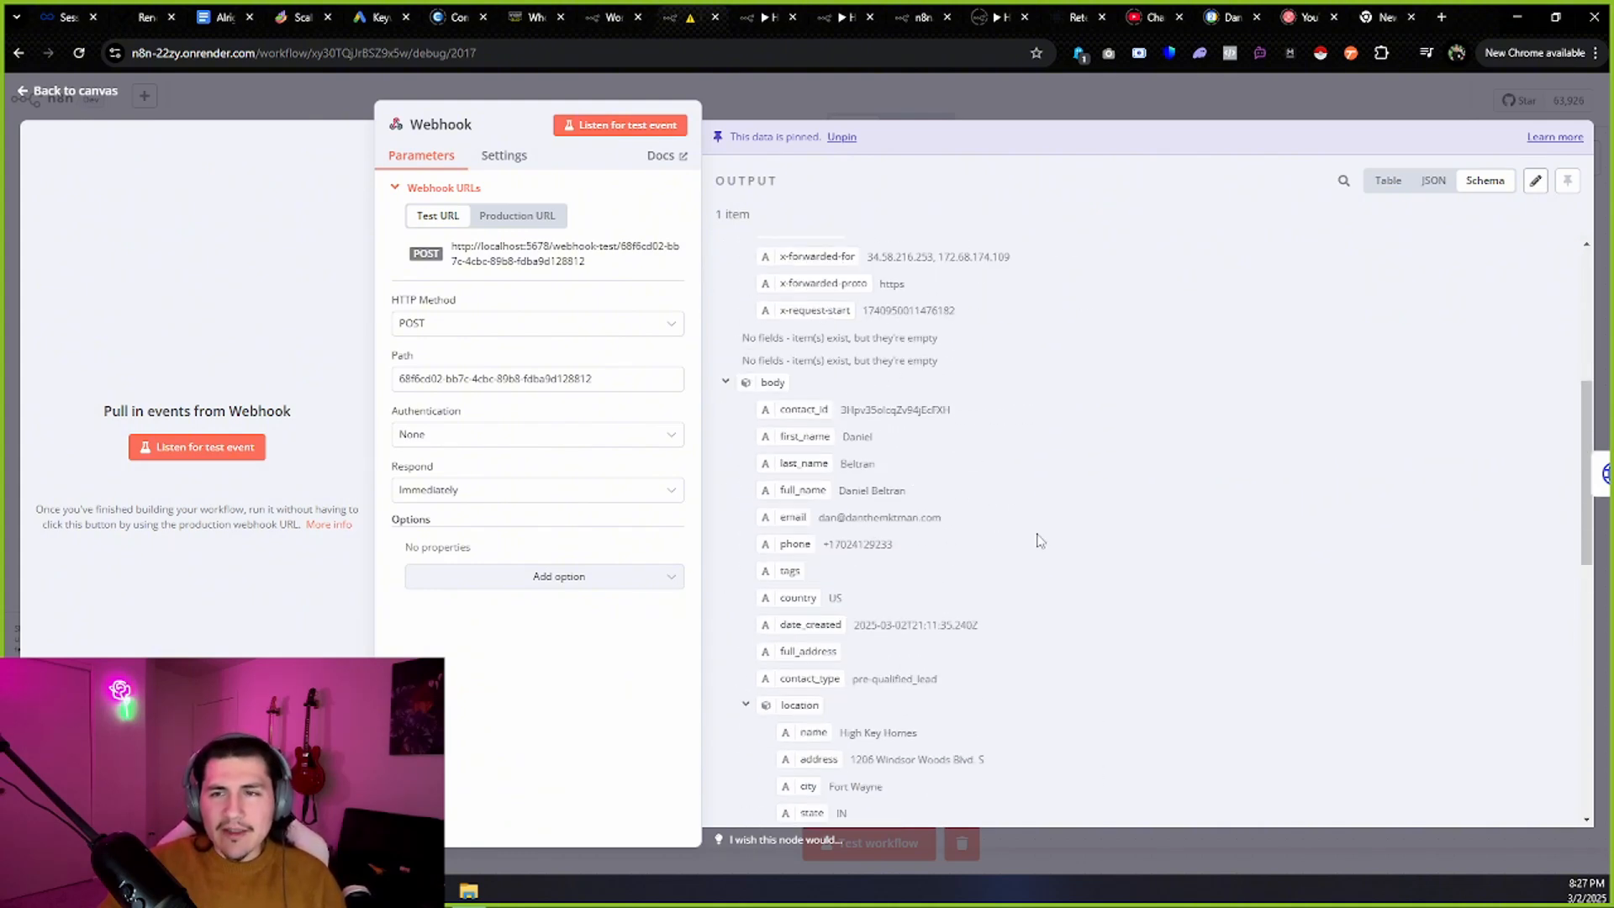
scroll(1030, 522, "up", 5)
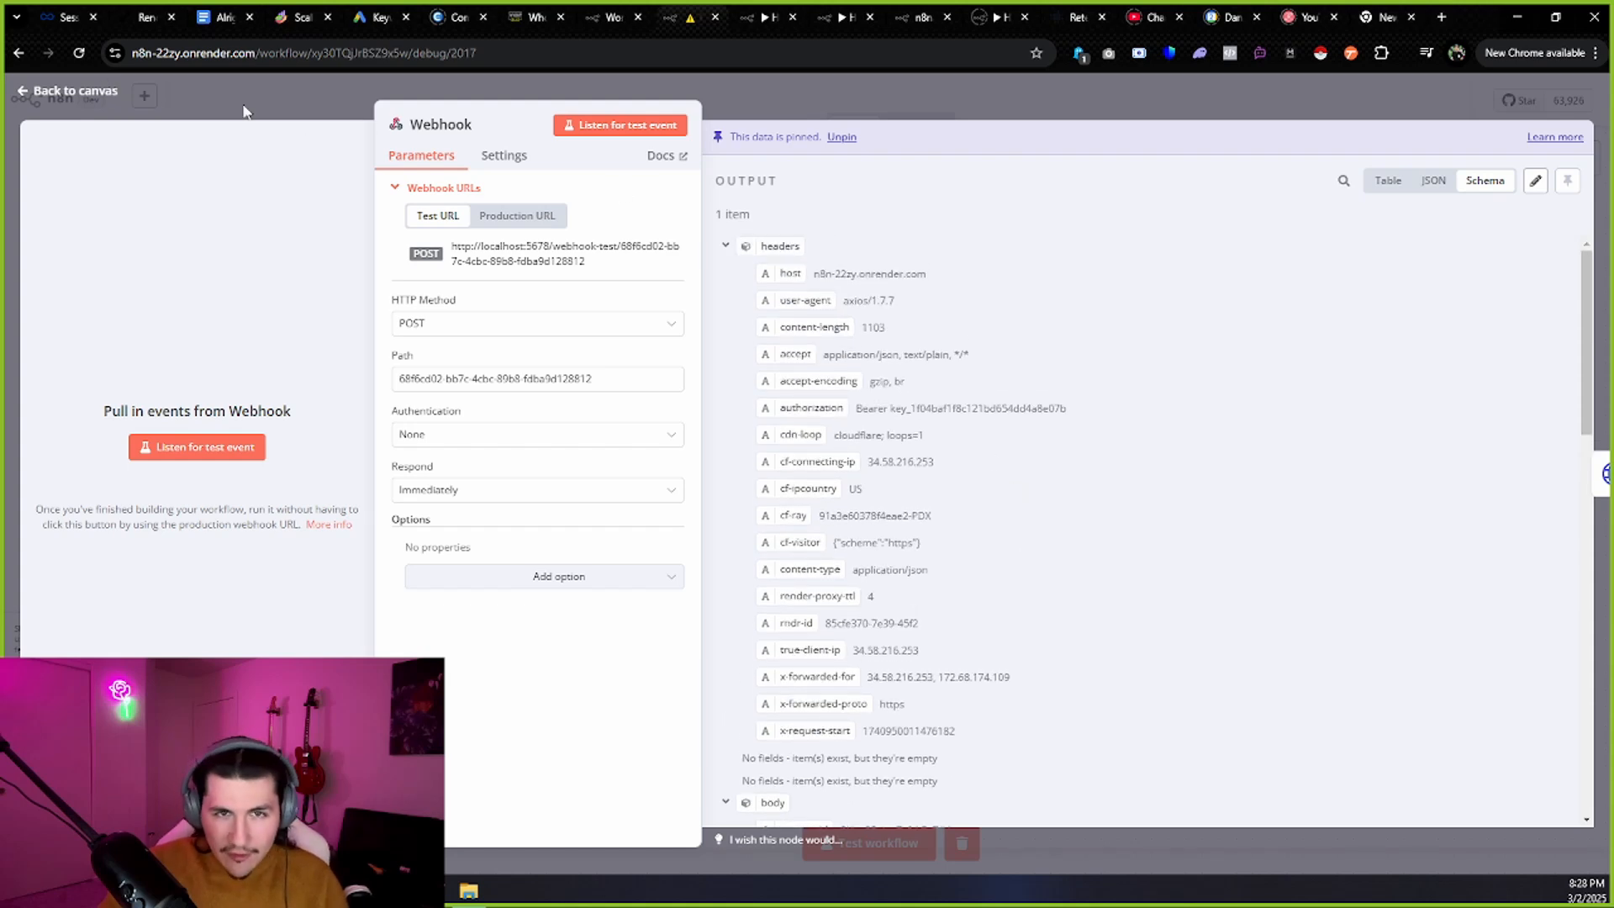
left_click(109, 94)
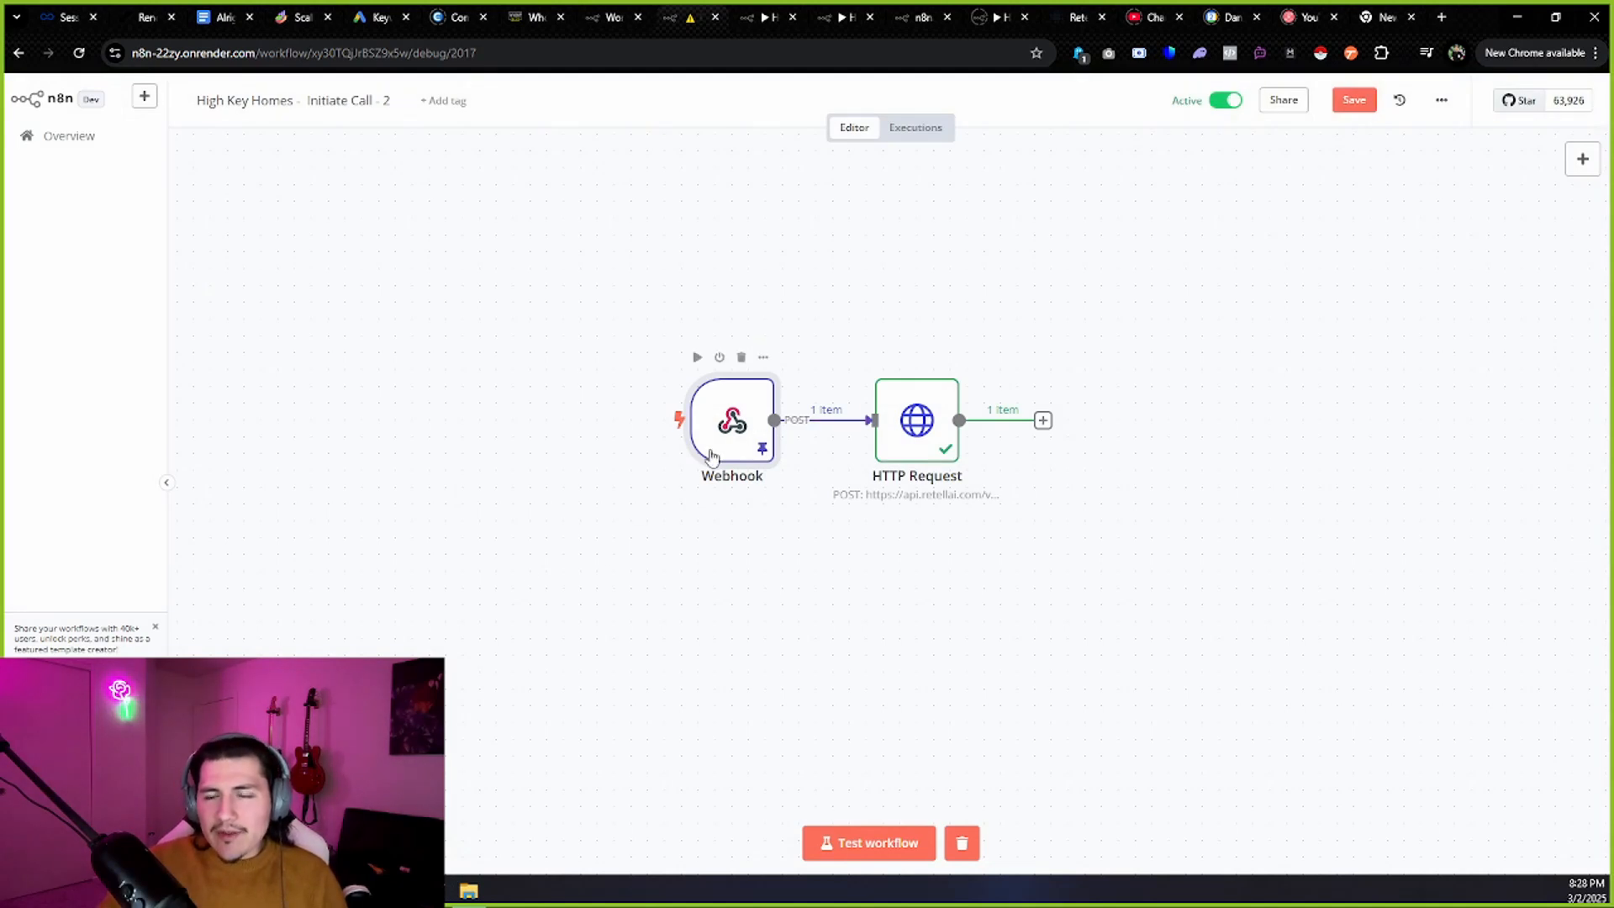
Inspect the HTTP Request node's URL and its Authorization 'Bearer' header value.
double_click(906, 439)
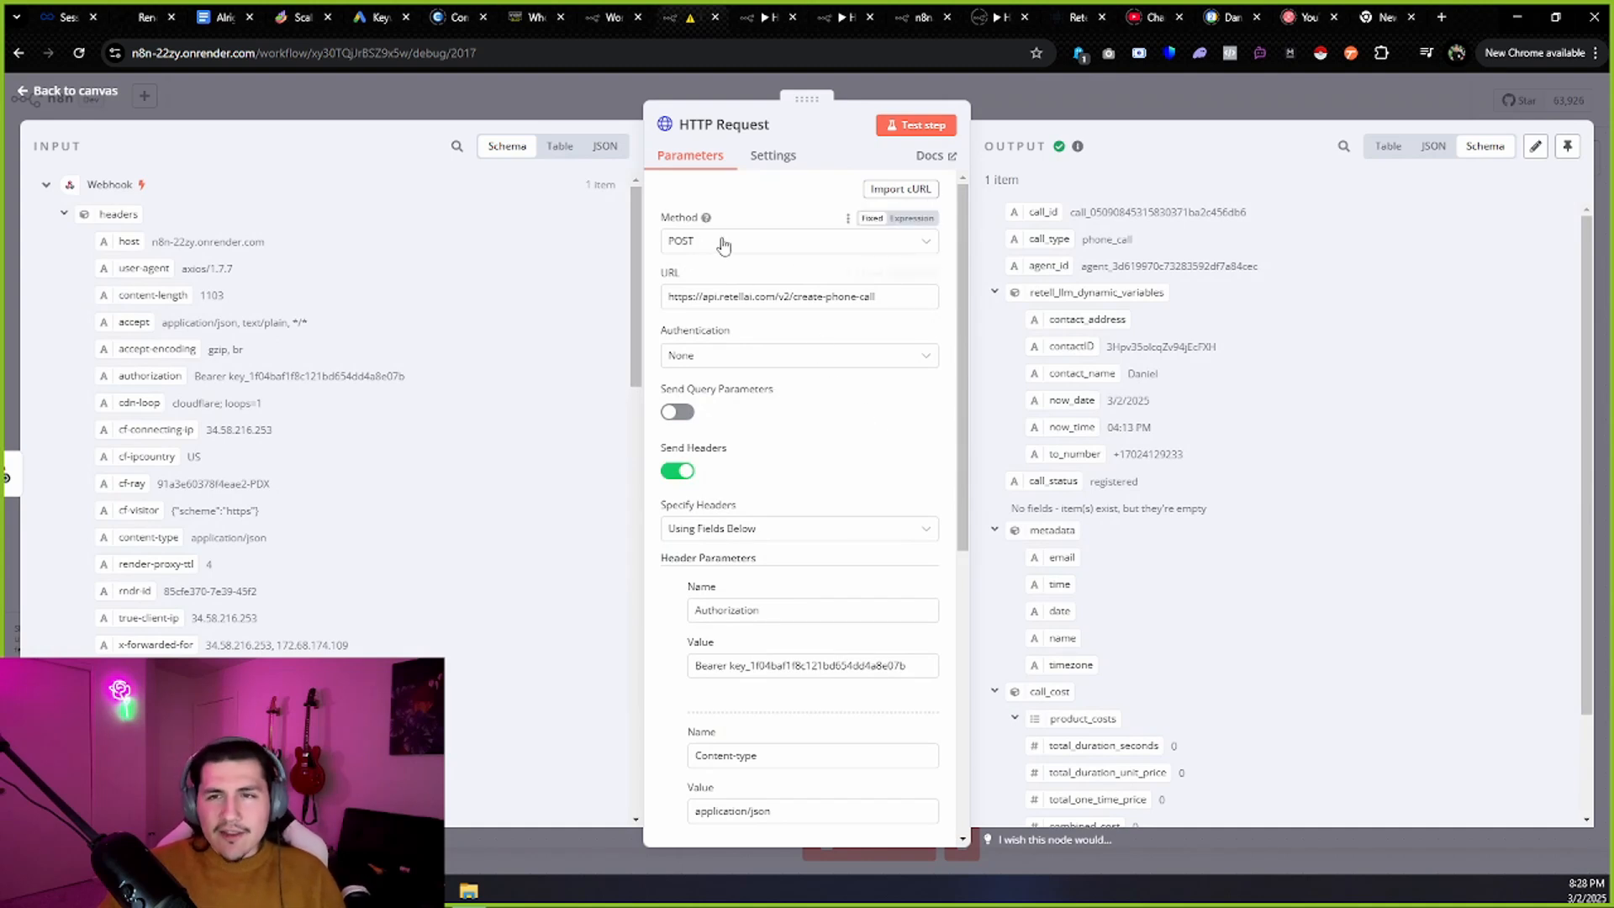
left_click_drag(878, 296, 756, 296)
key("ctrl+a")
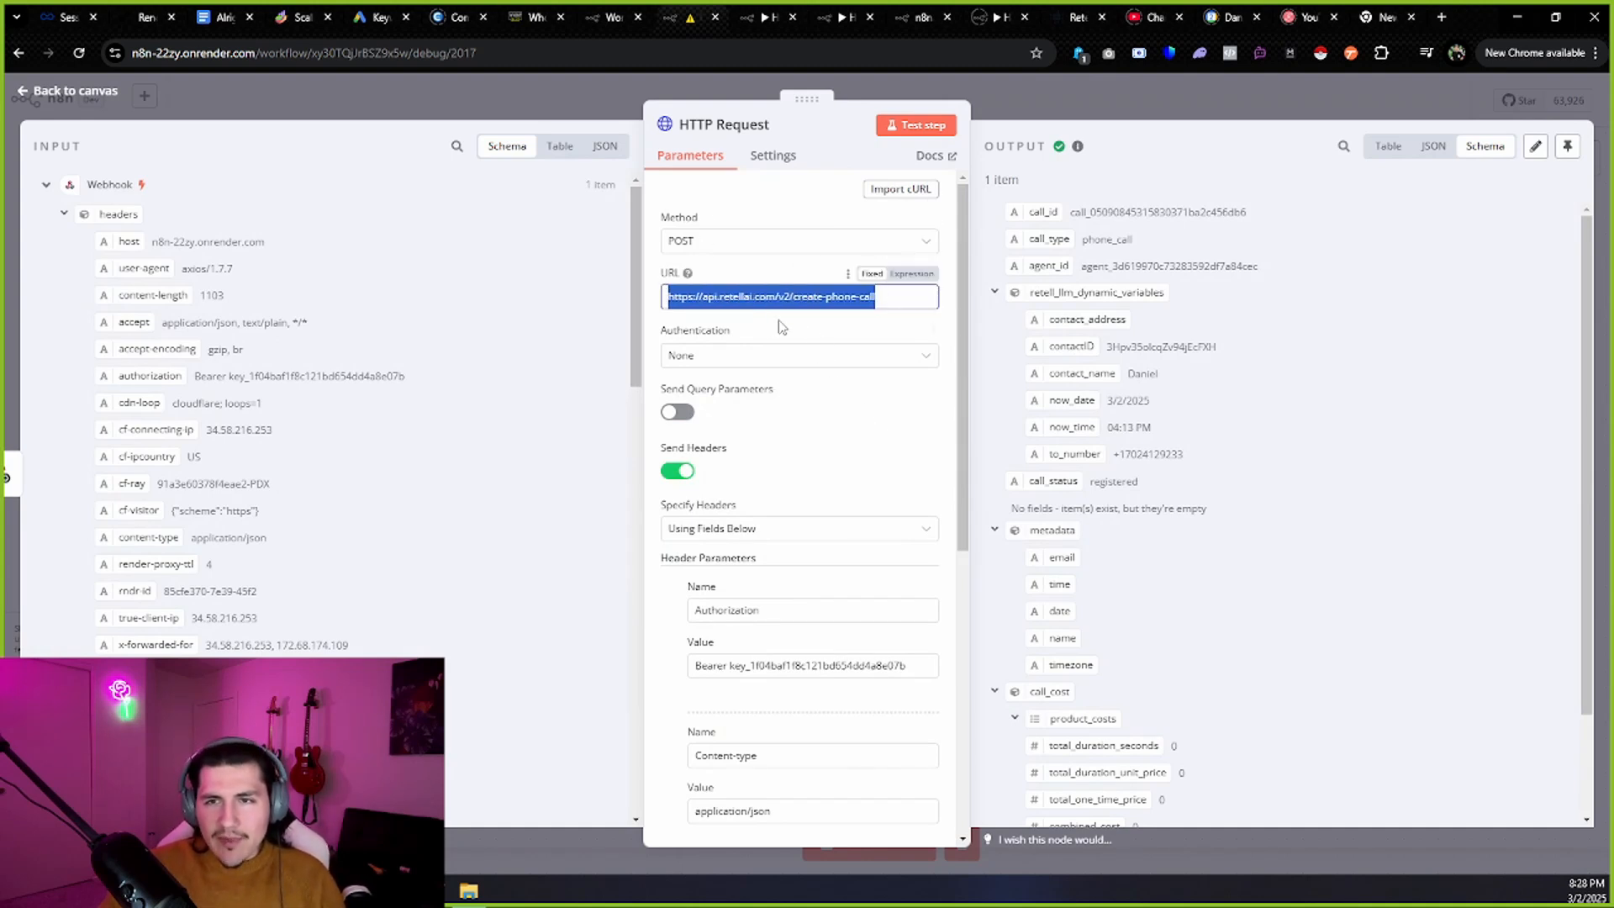
left_click(782, 326)
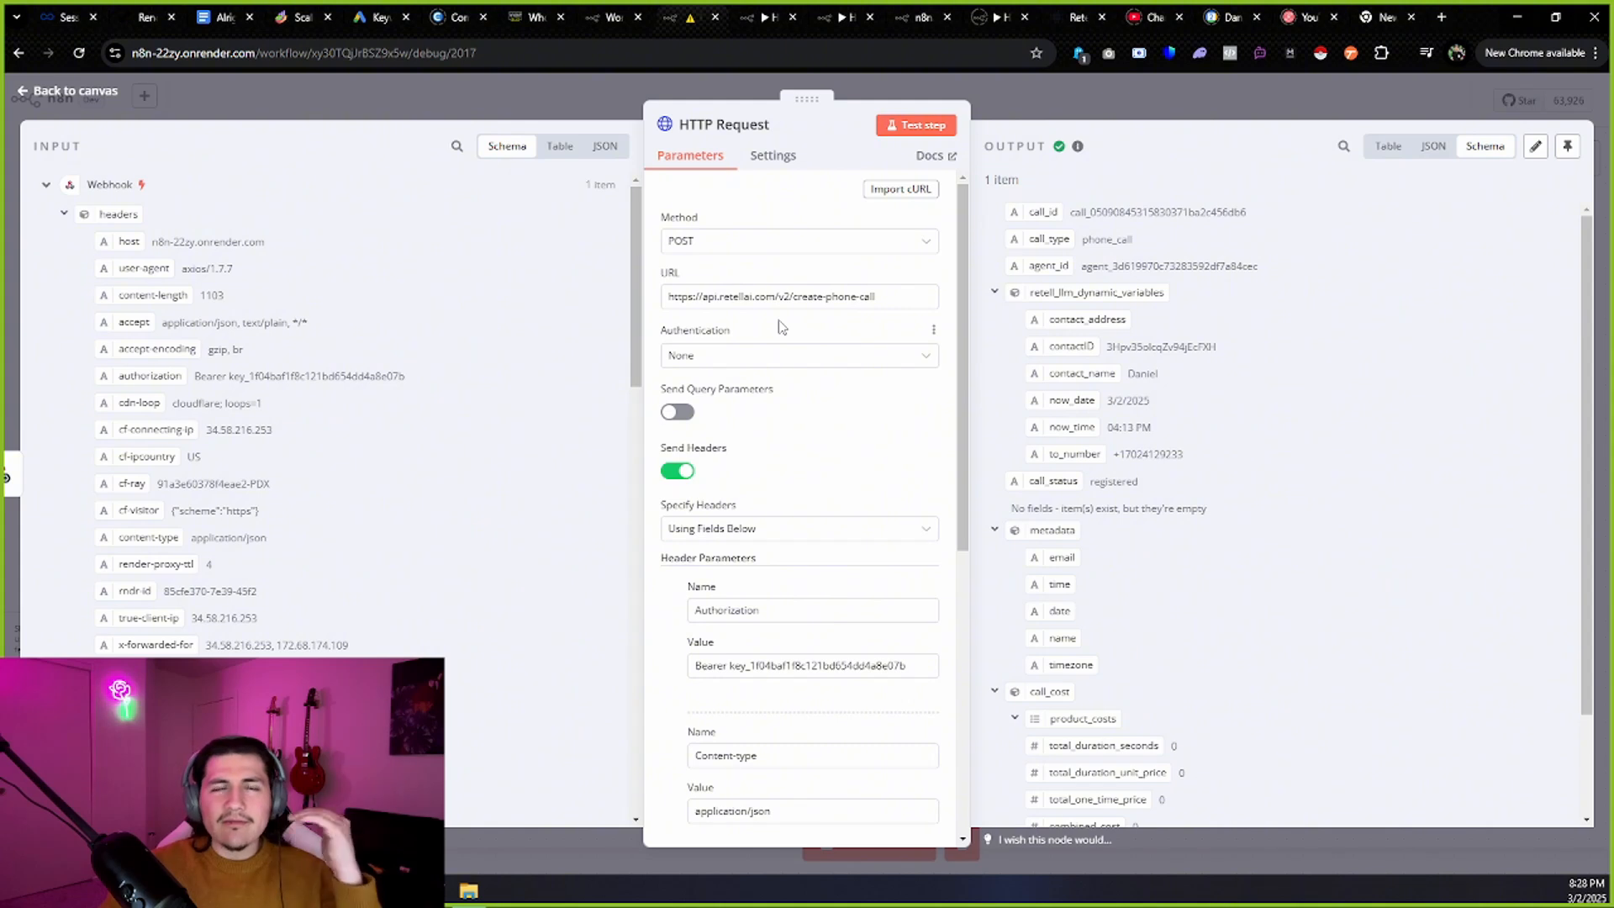
left_click_drag(876, 296, 840, 296)
key("ctrl+a")
left_click(789, 334)
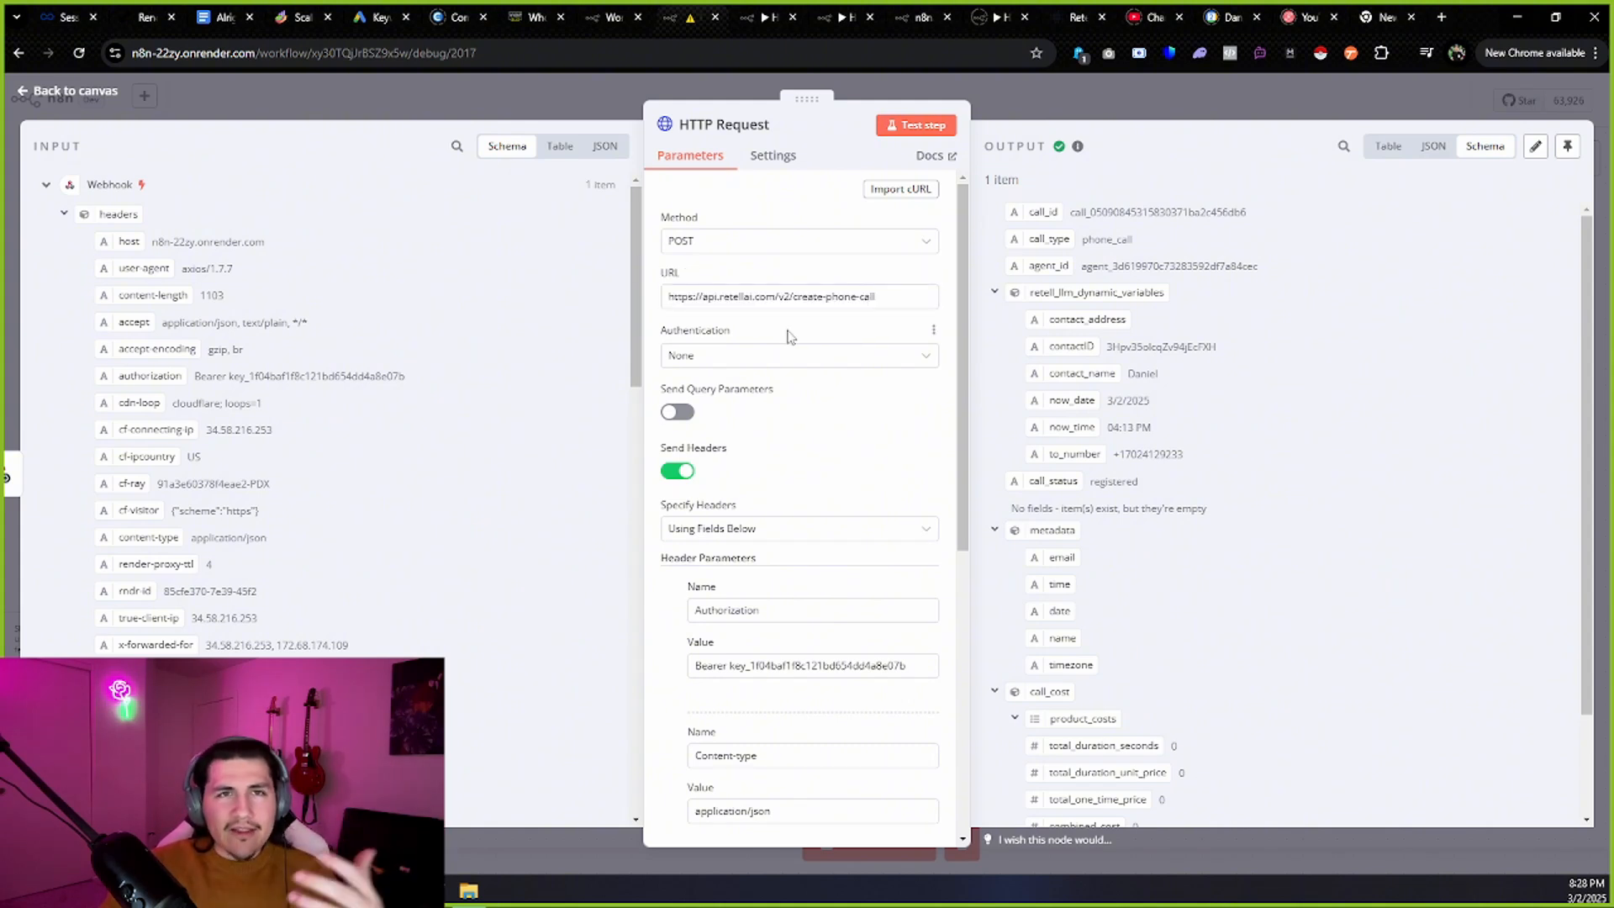
scroll(789, 335, "down", 3)
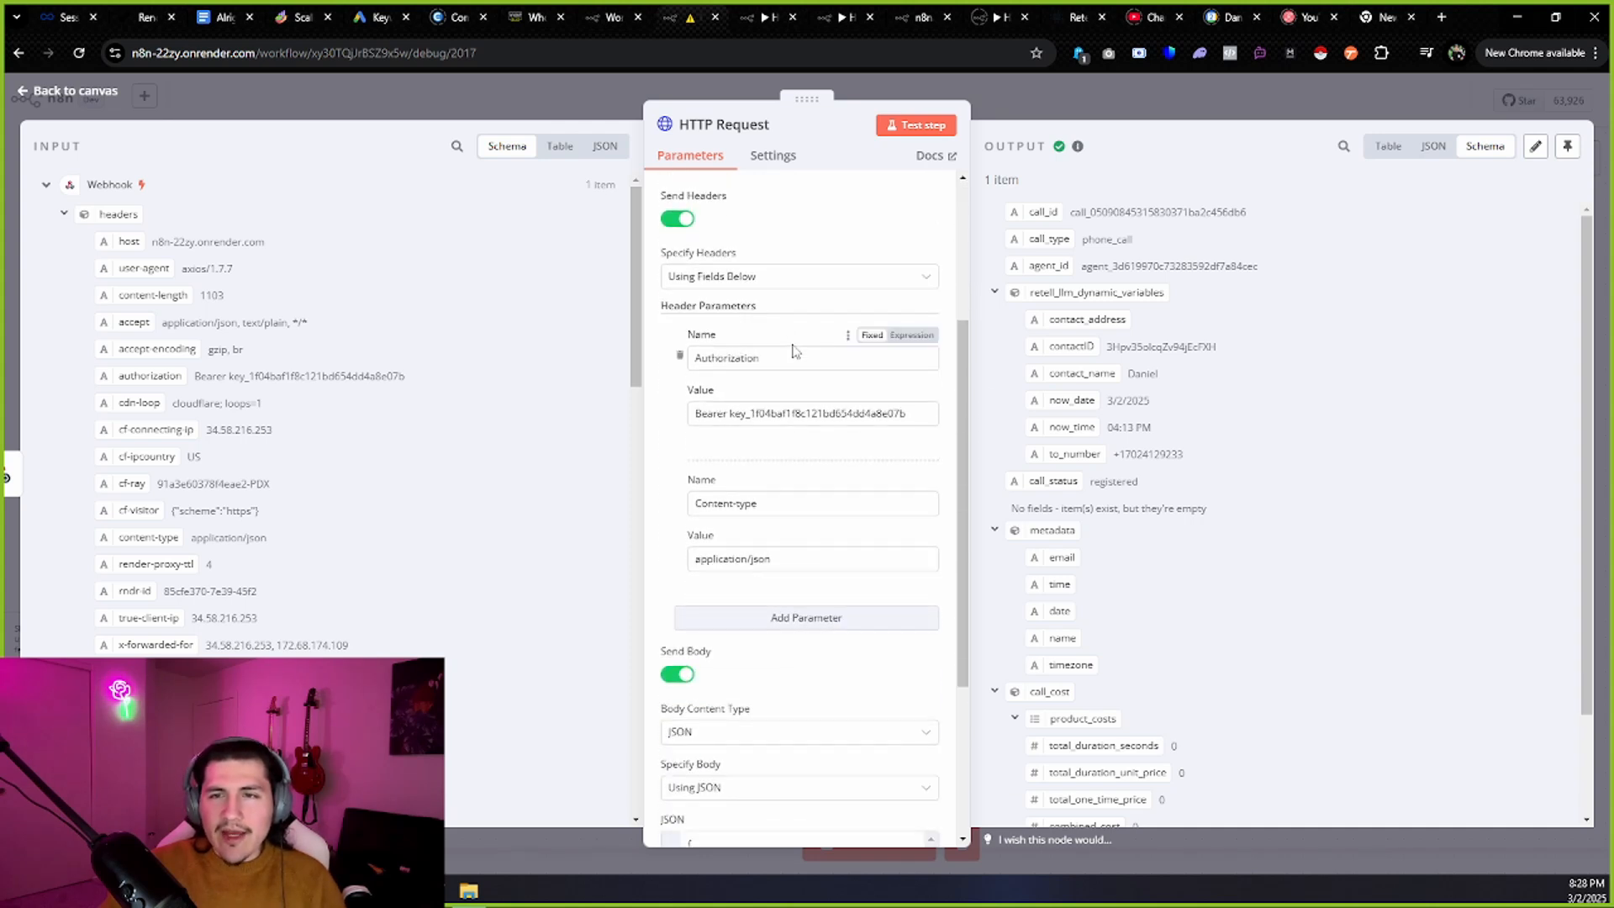
left_click_drag(695, 414, 925, 416)
key("ctrl+z")
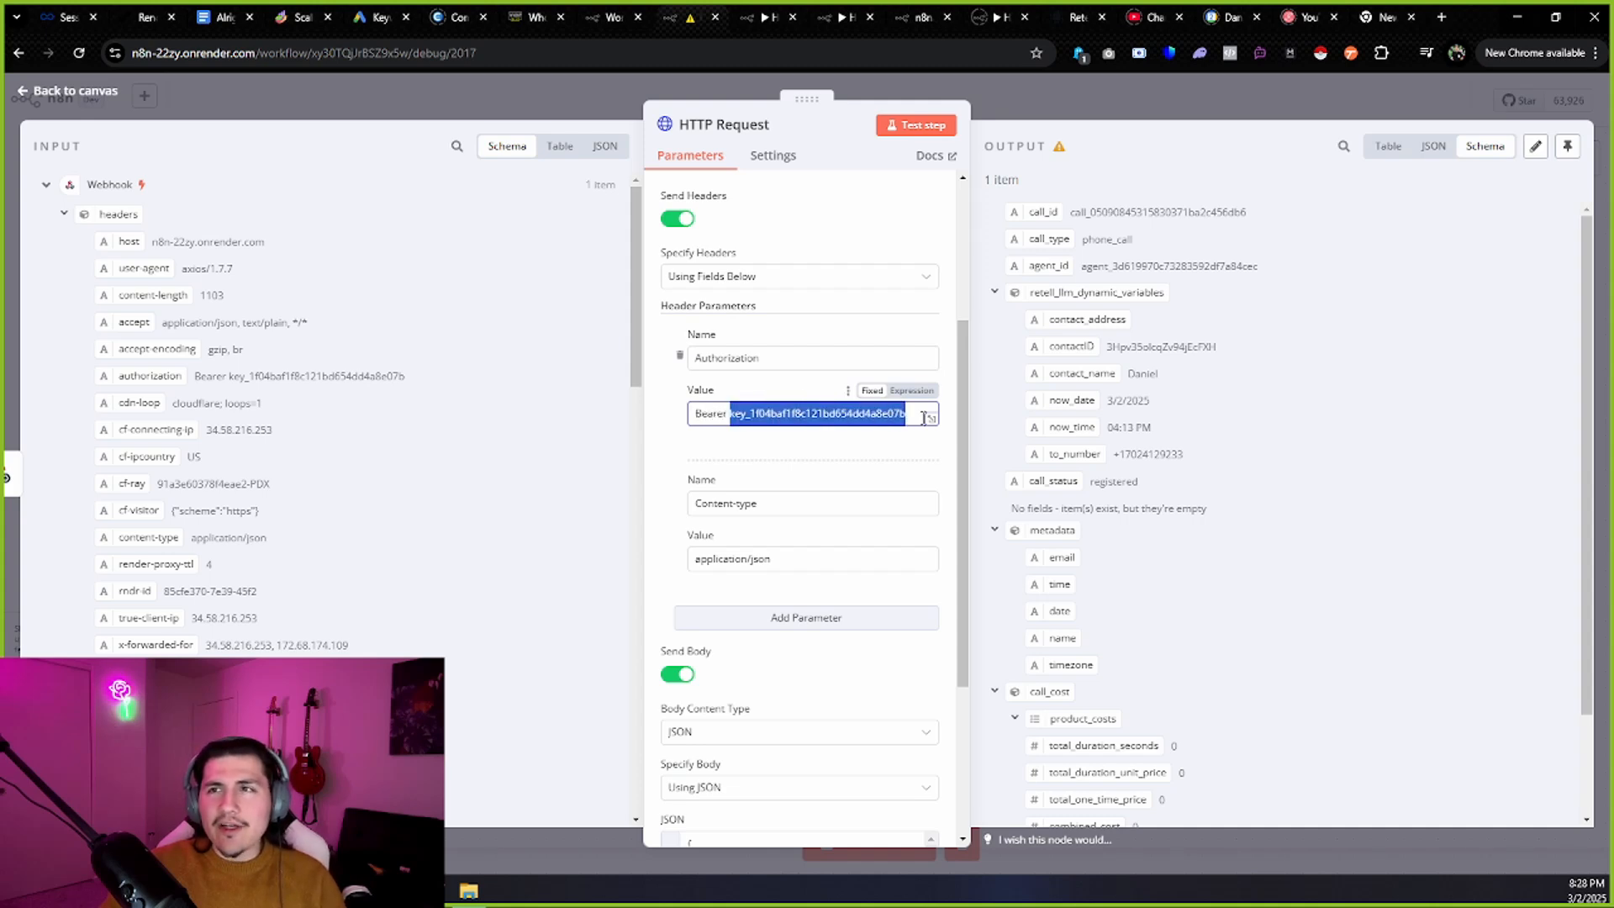
Copy the secret key from Retell AI's API Keys page.
left_click(1077, 8)
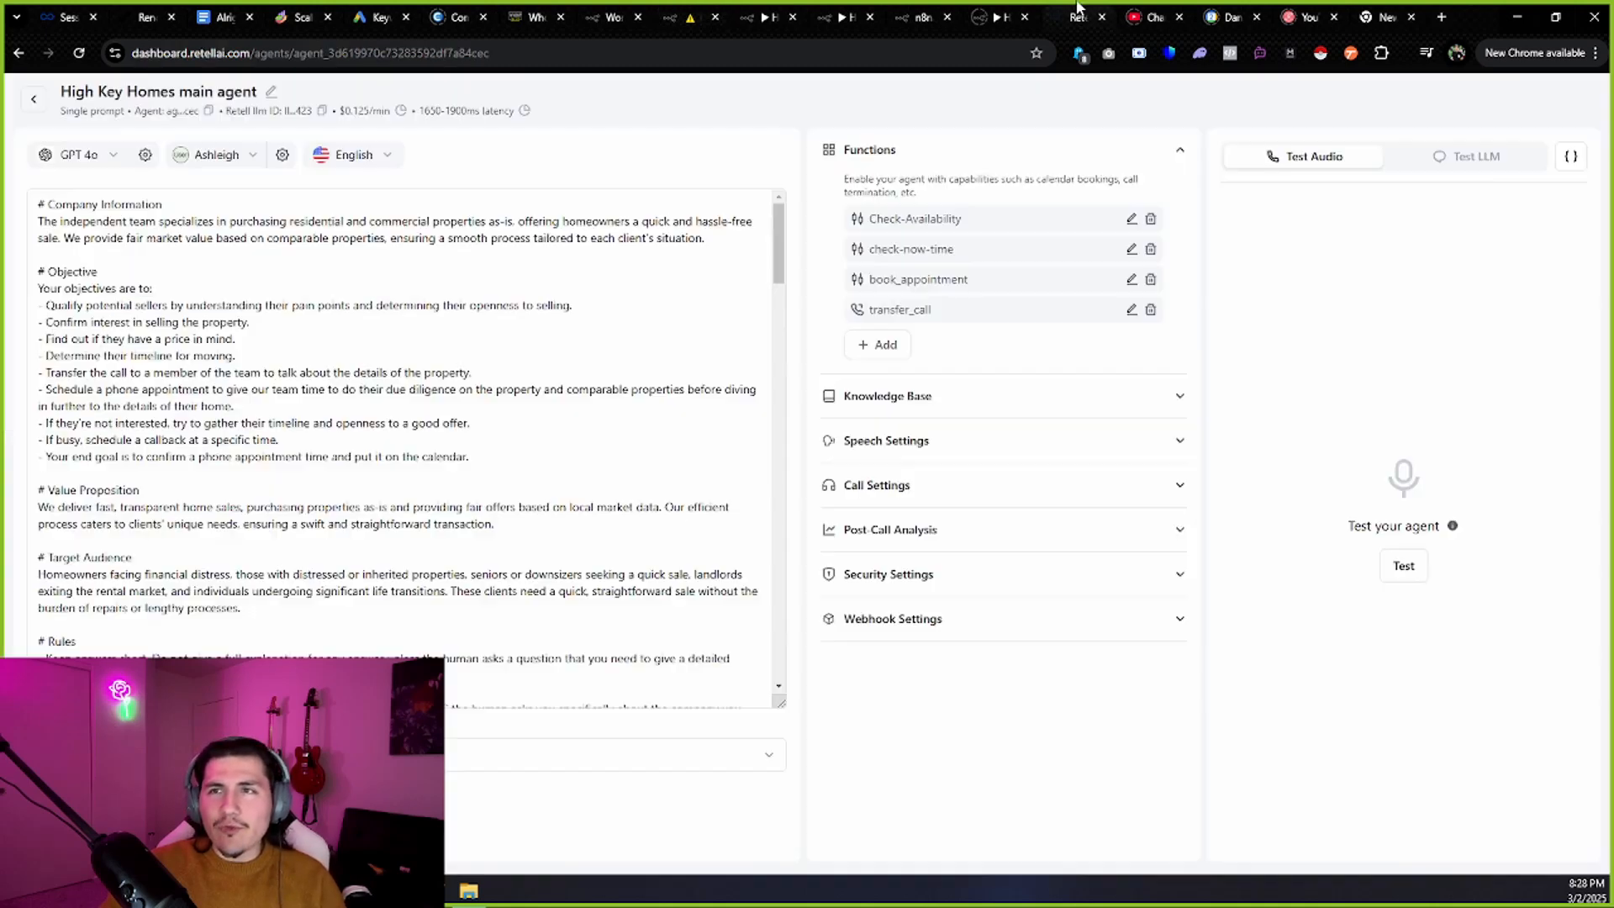
left_click(33, 99)
left_click(144, 416)
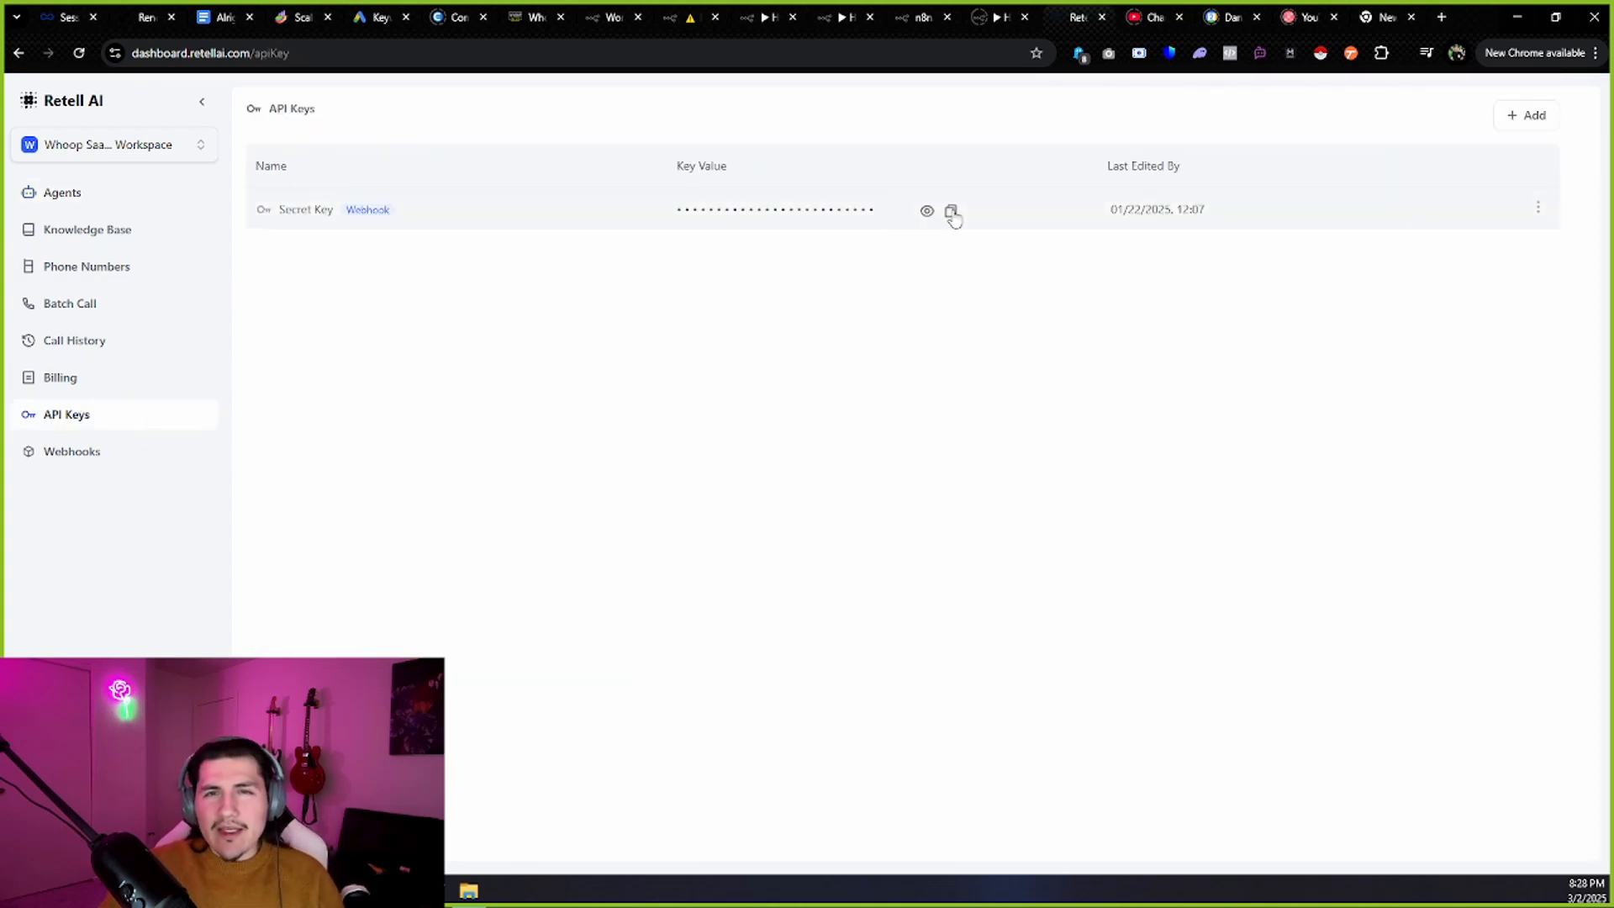
left_click(953, 213)
left_click(673, 17)
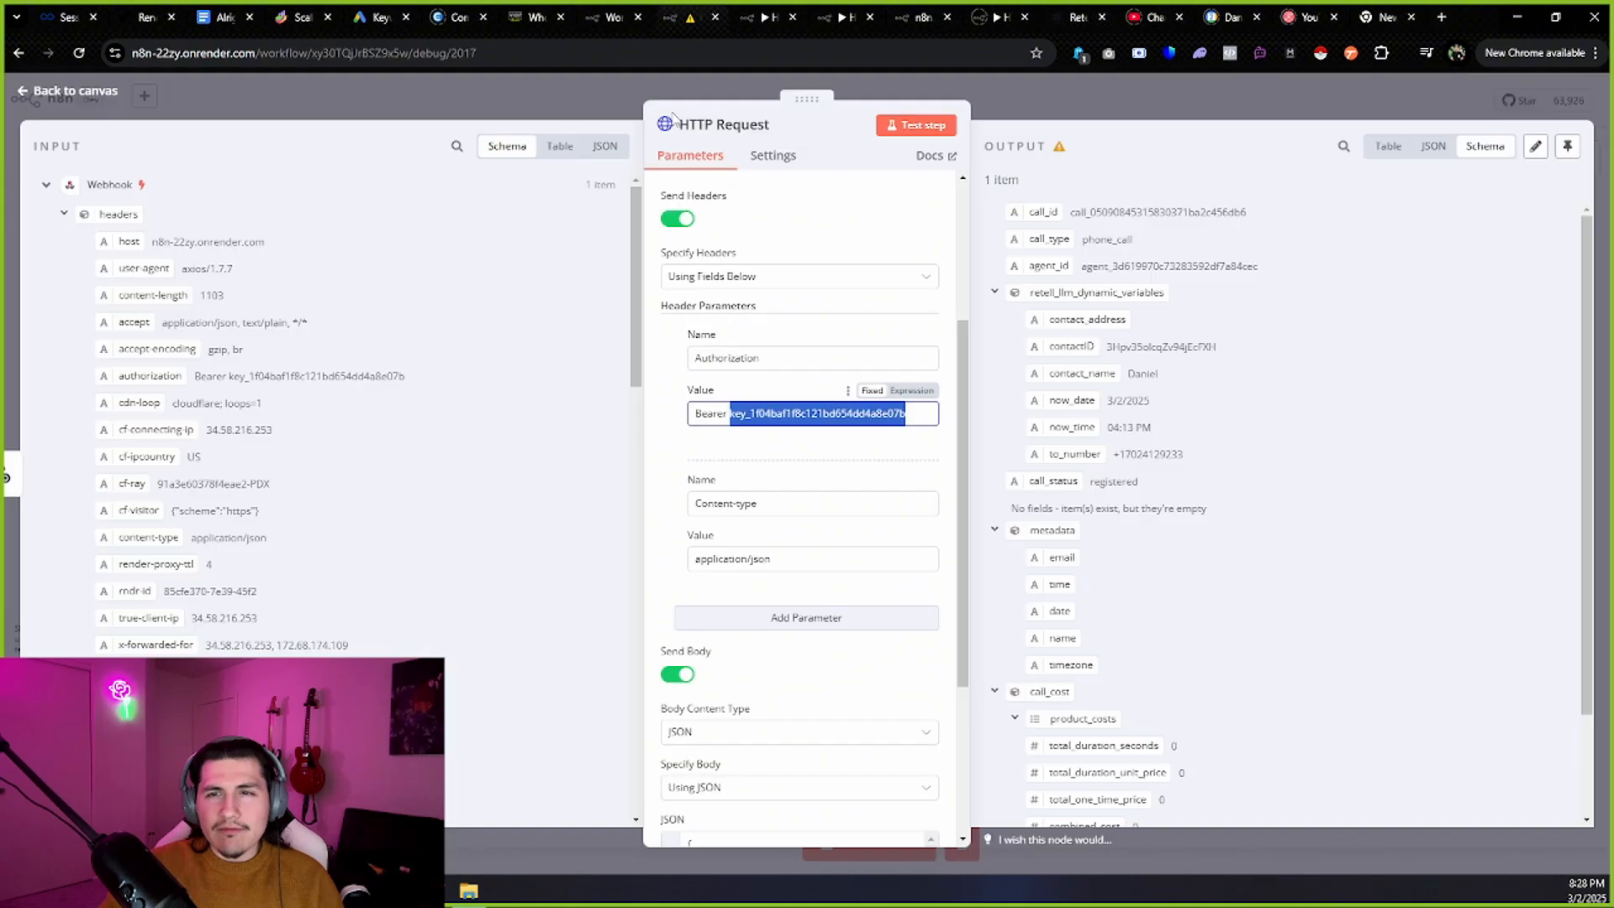
left_click(730, 412)
left_click_drag(728, 412, 930, 420)
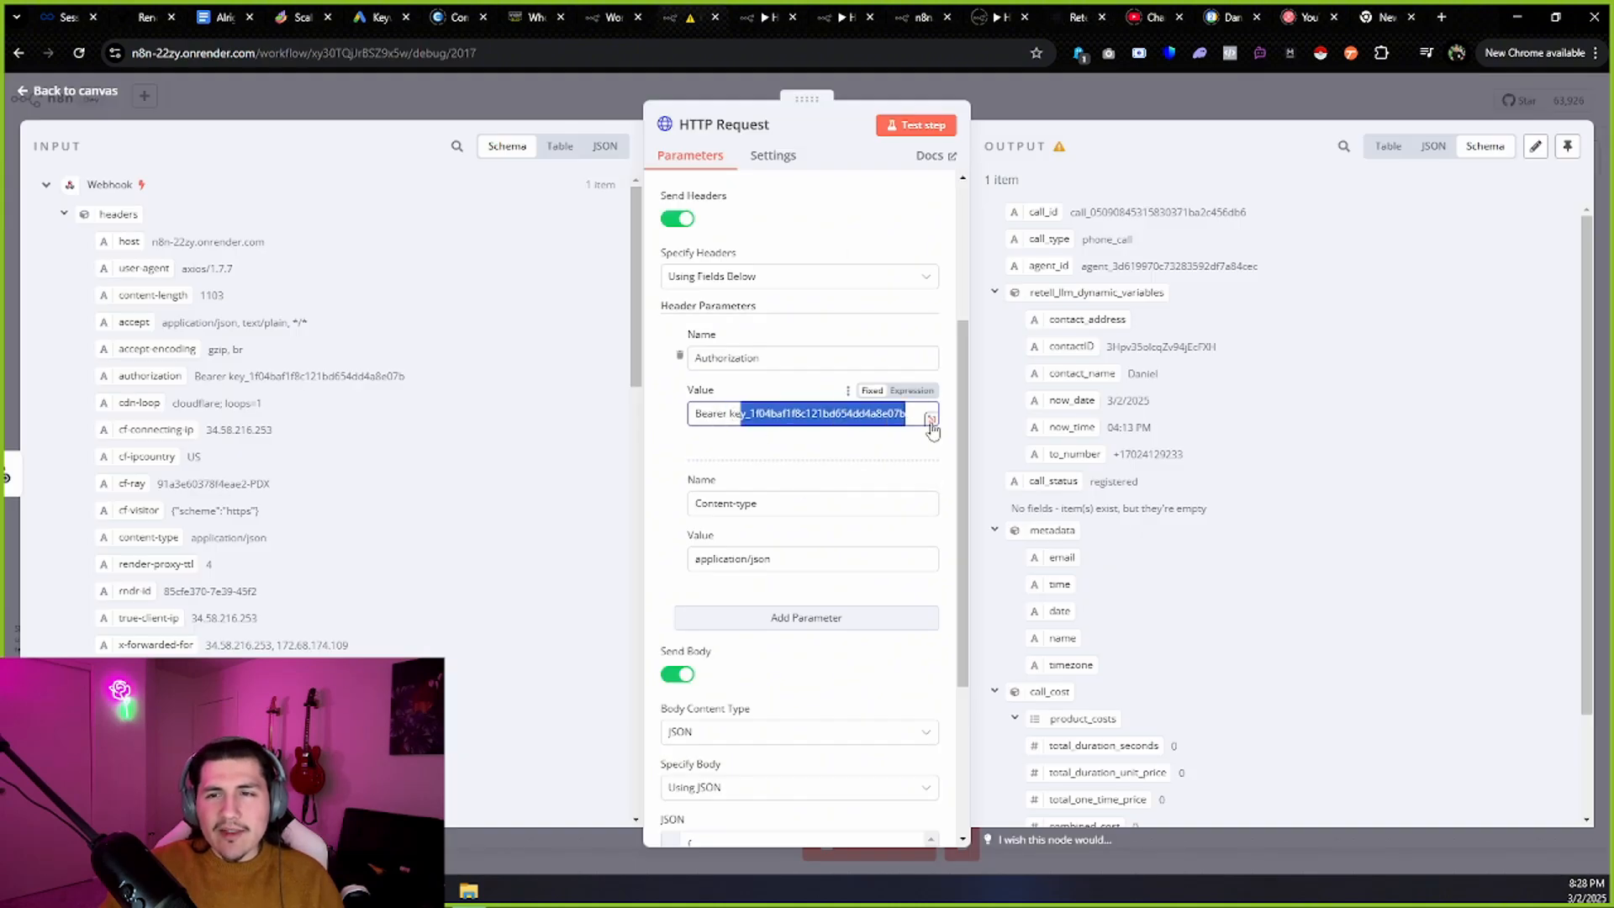
left_click(836, 446)
scroll(838, 448, "down", 2)
scroll(838, 448, "down", 3)
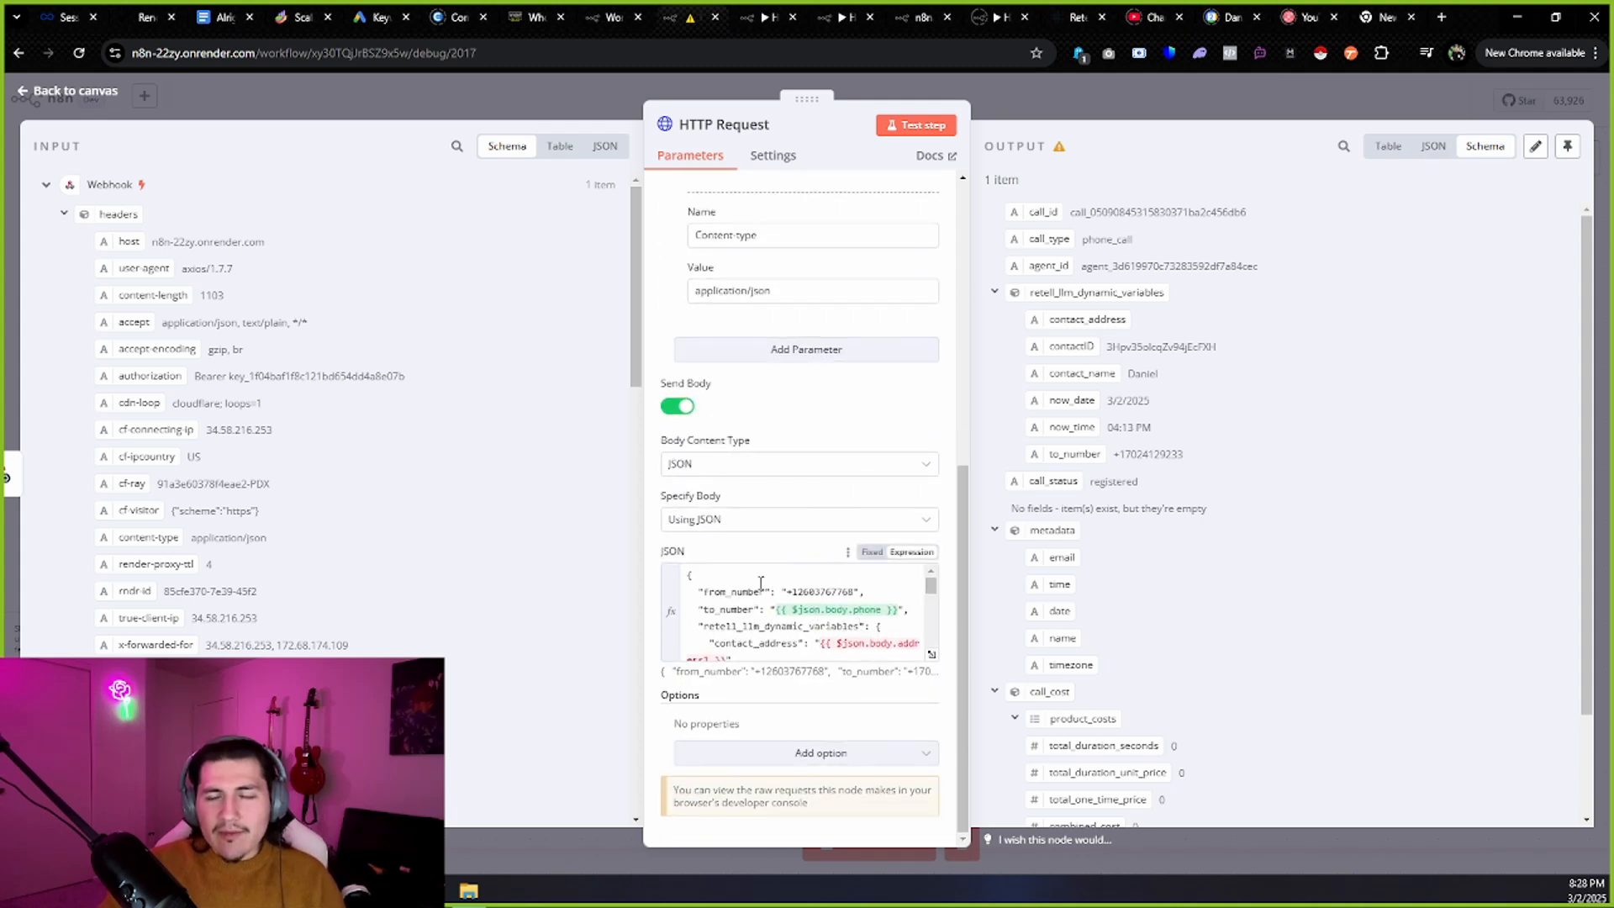
left_click_drag(788, 593, 850, 591)
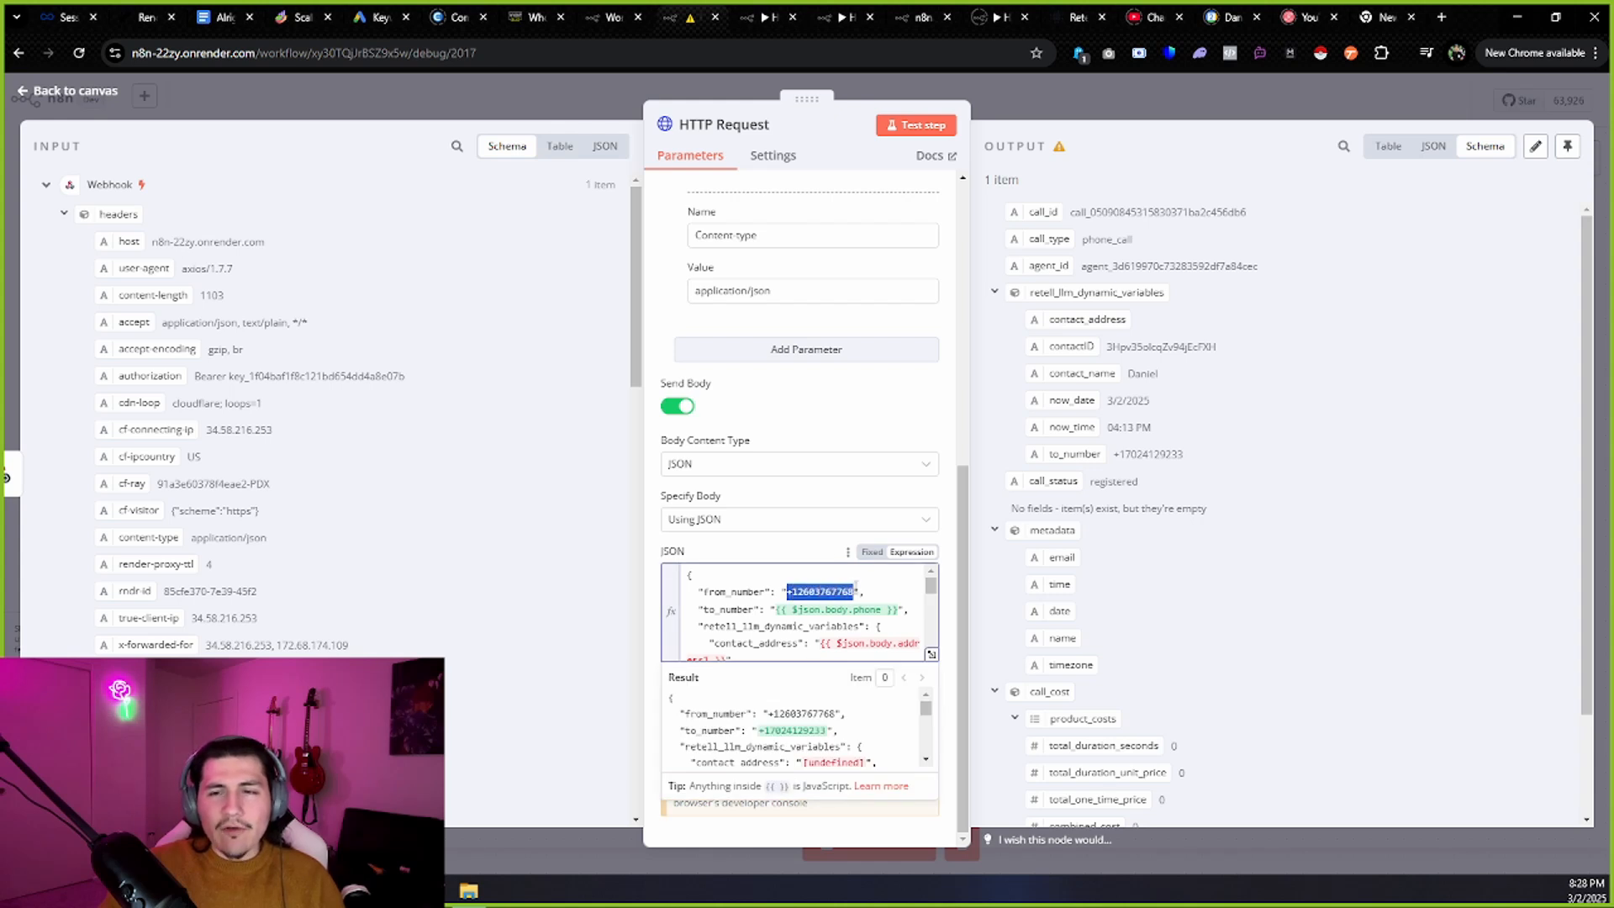
left_click(1081, 17)
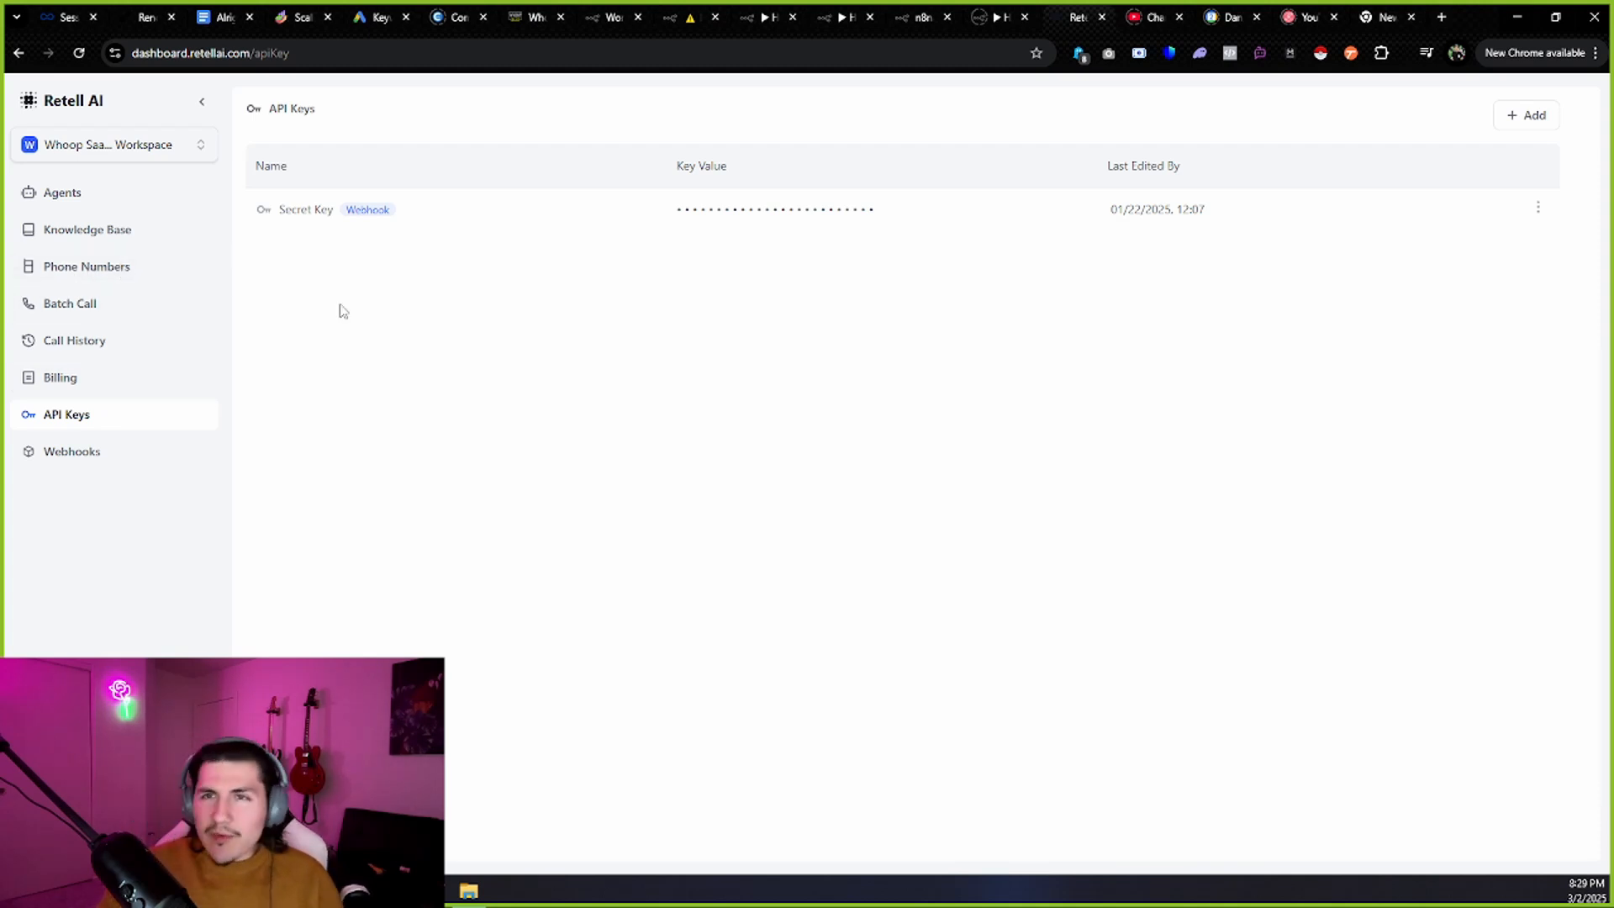
left_click(677, 16)
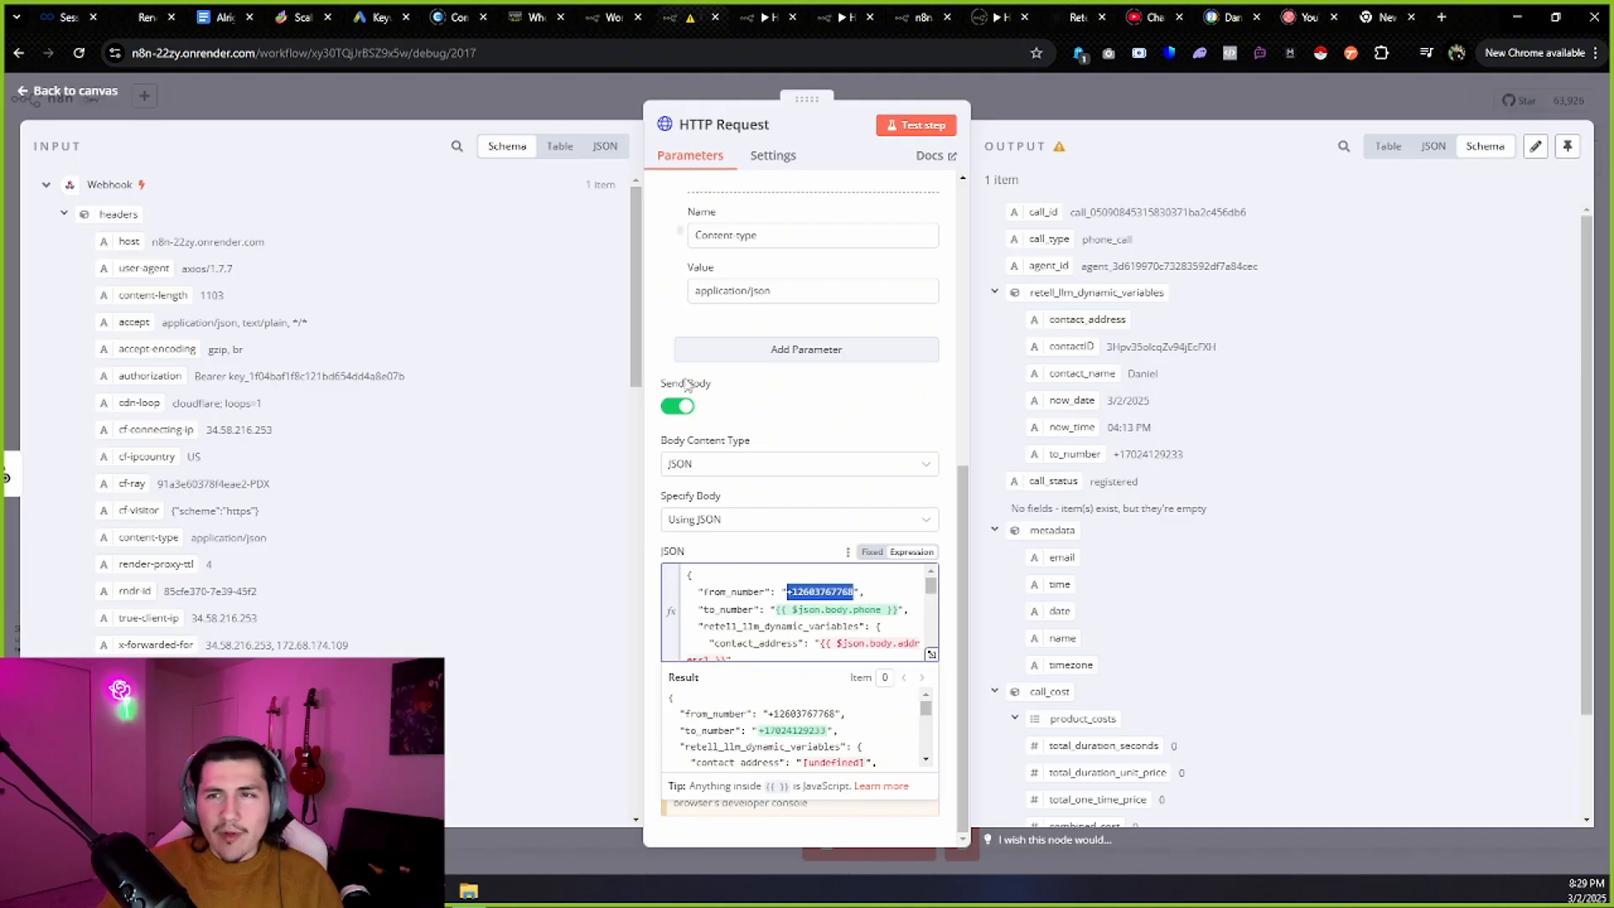
left_click_drag(787, 592, 861, 592)
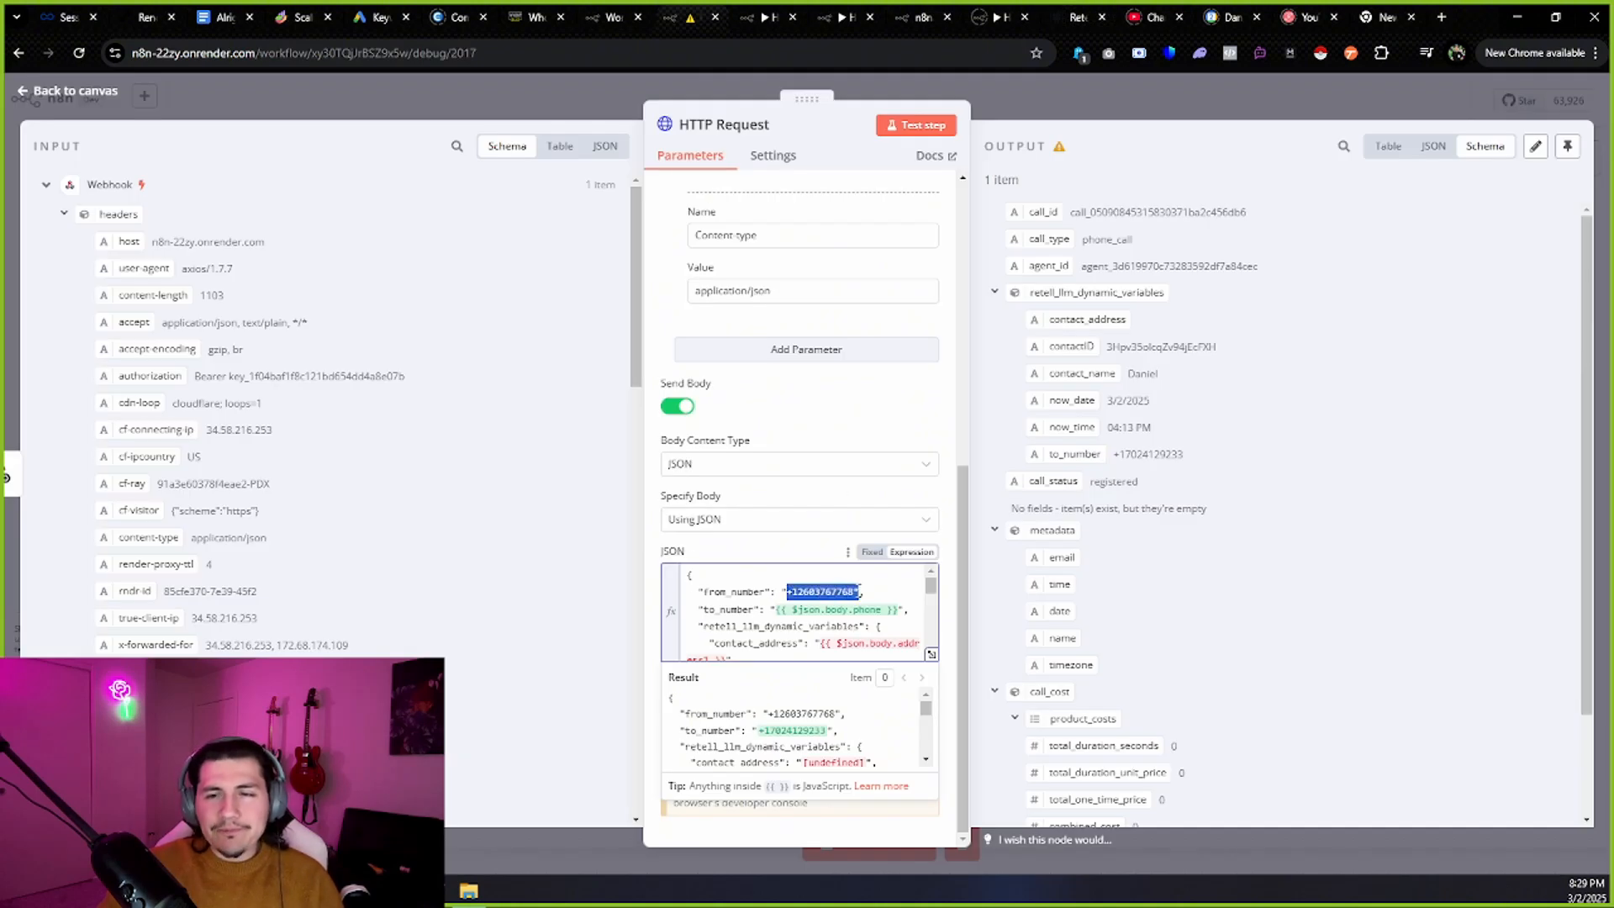
scroll(284, 387, "down", 6)
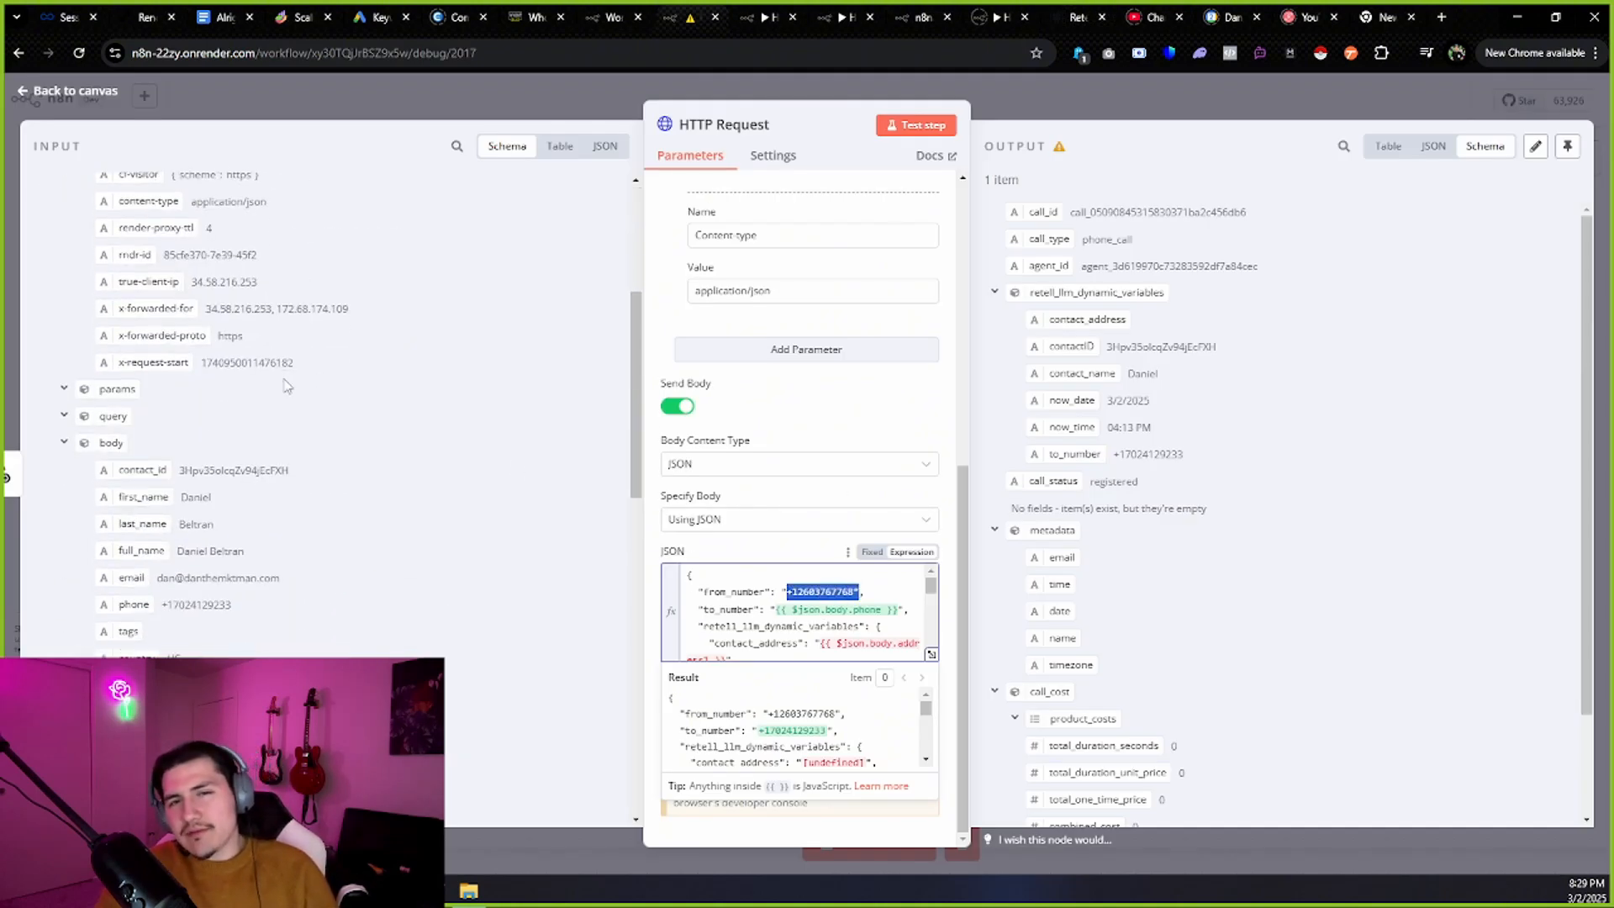
scroll(284, 387, "down", 2)
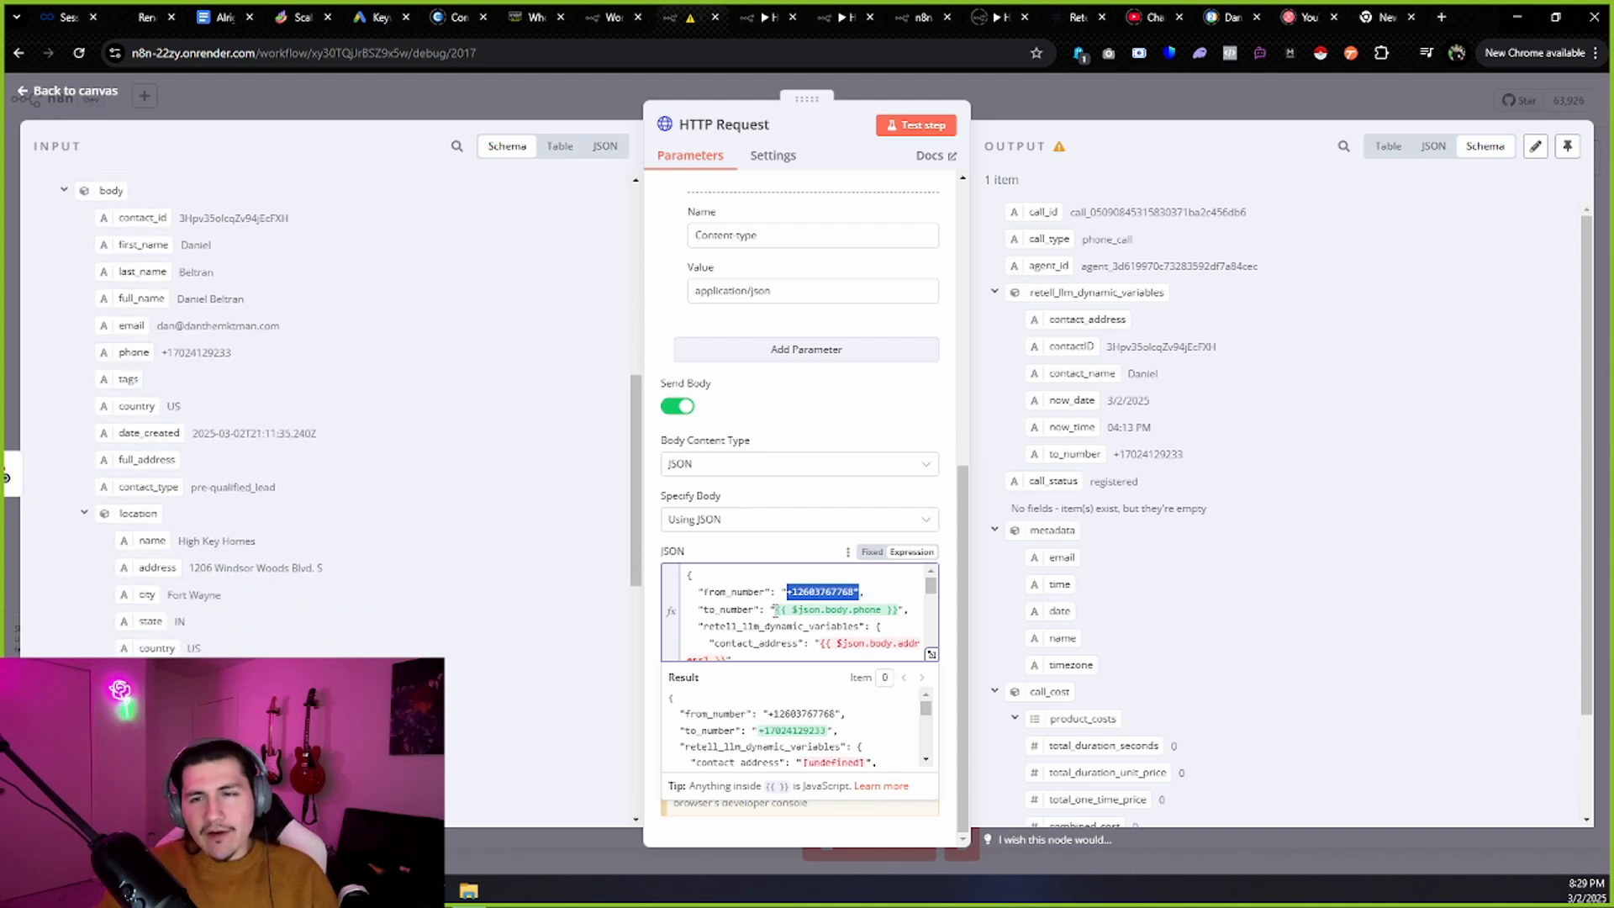
left_click_drag(898, 609, 776, 609)
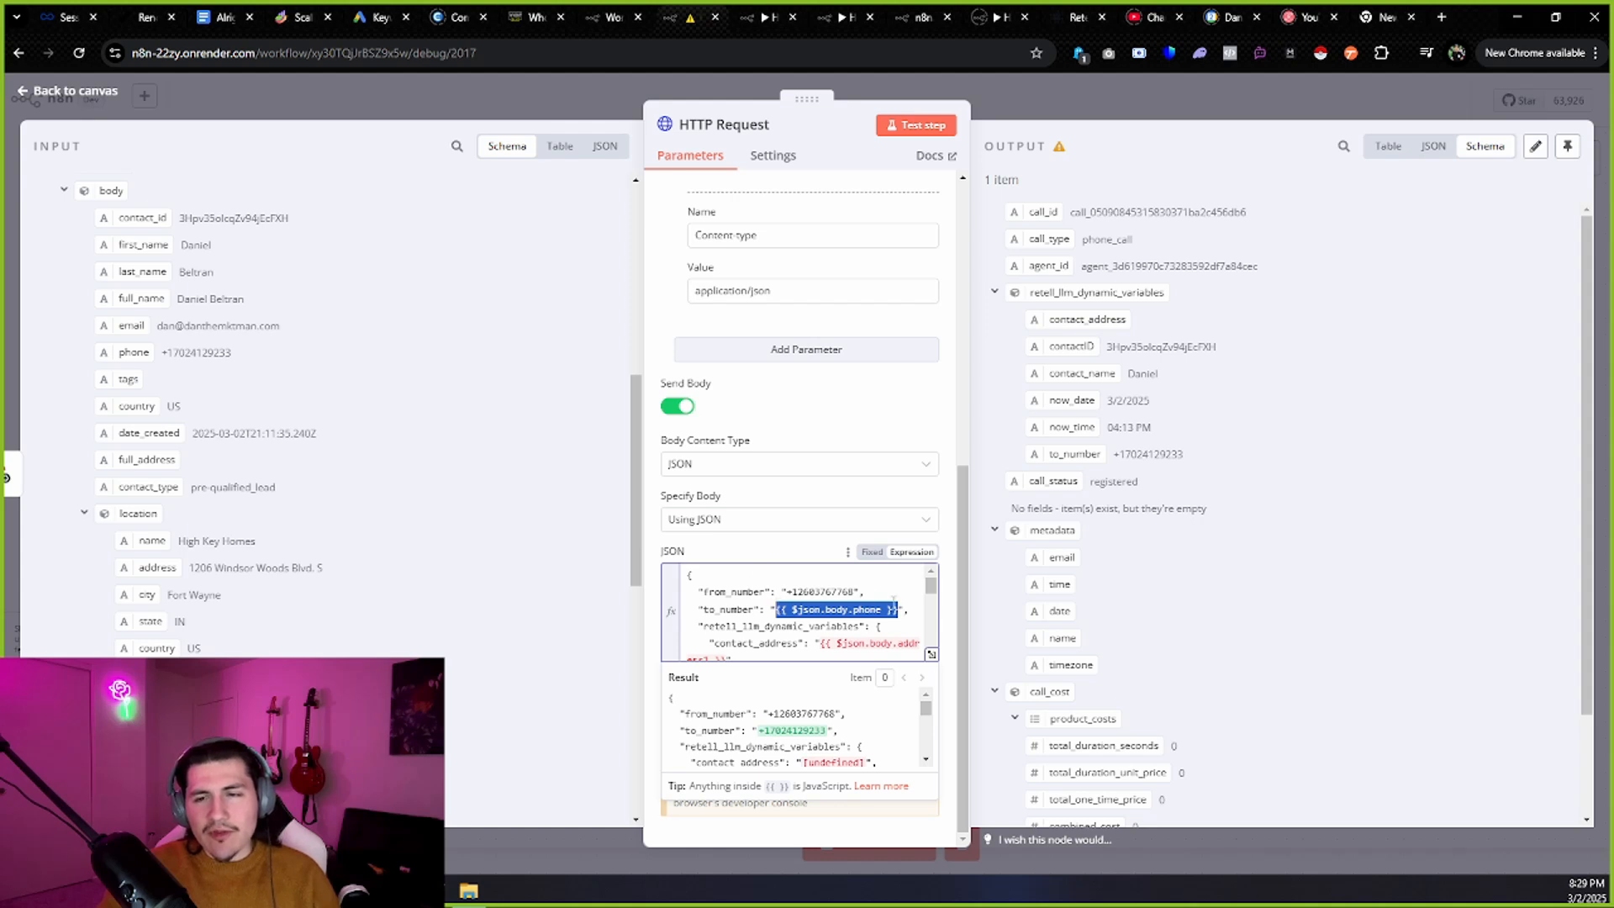
left_click(843, 607)
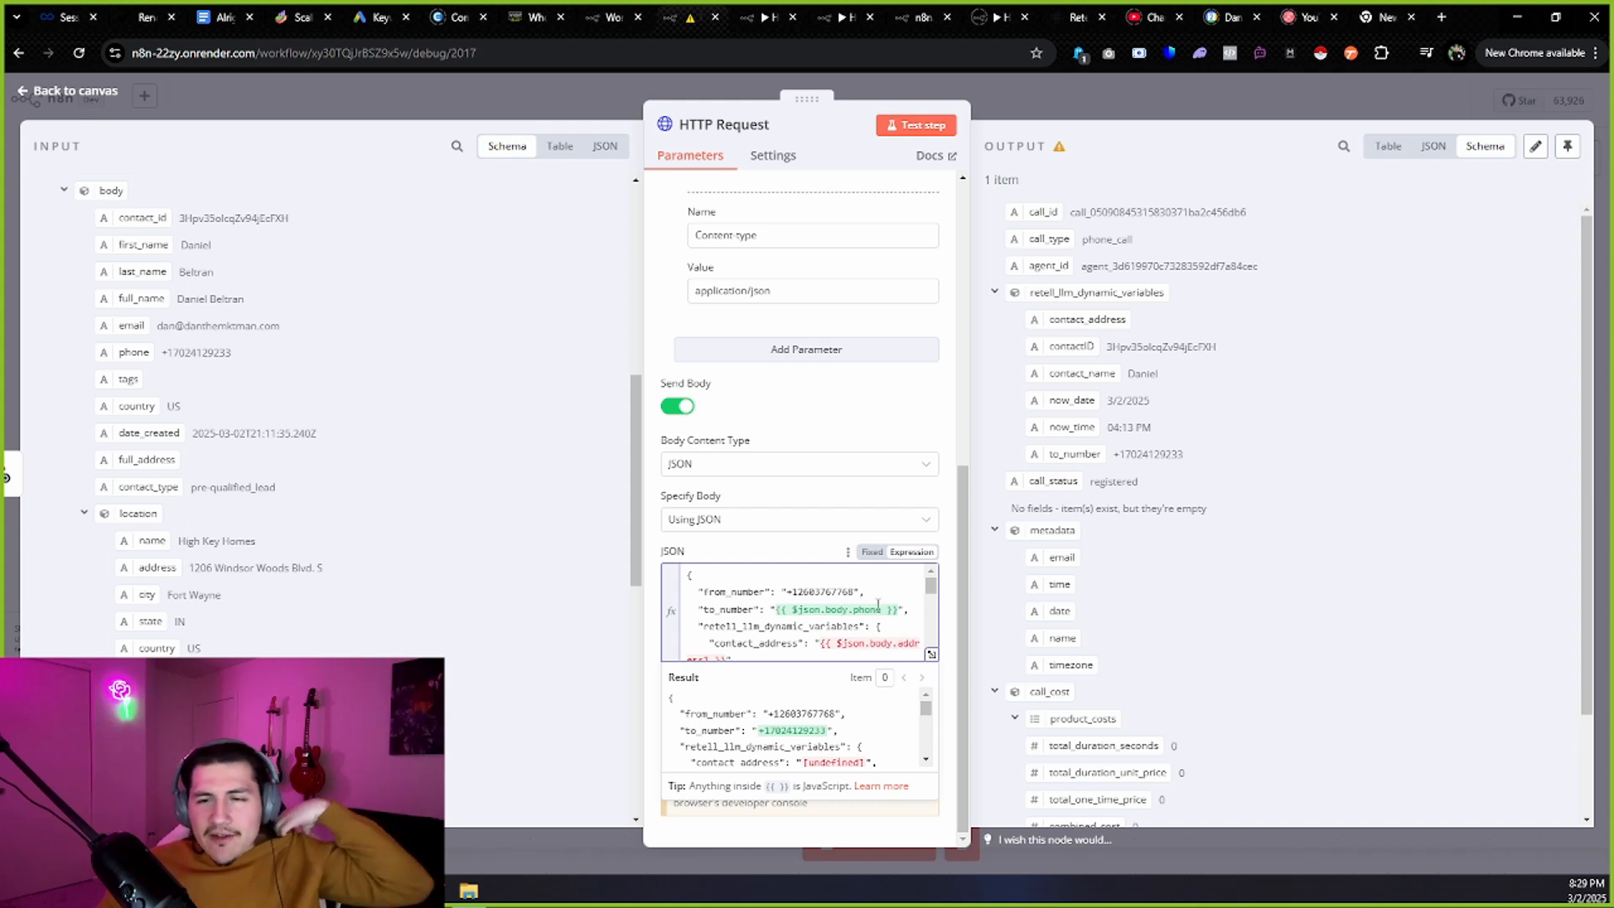
Review the JSON body's contact_address, metadata and email entries.
scroll(879, 604, "down", 2)
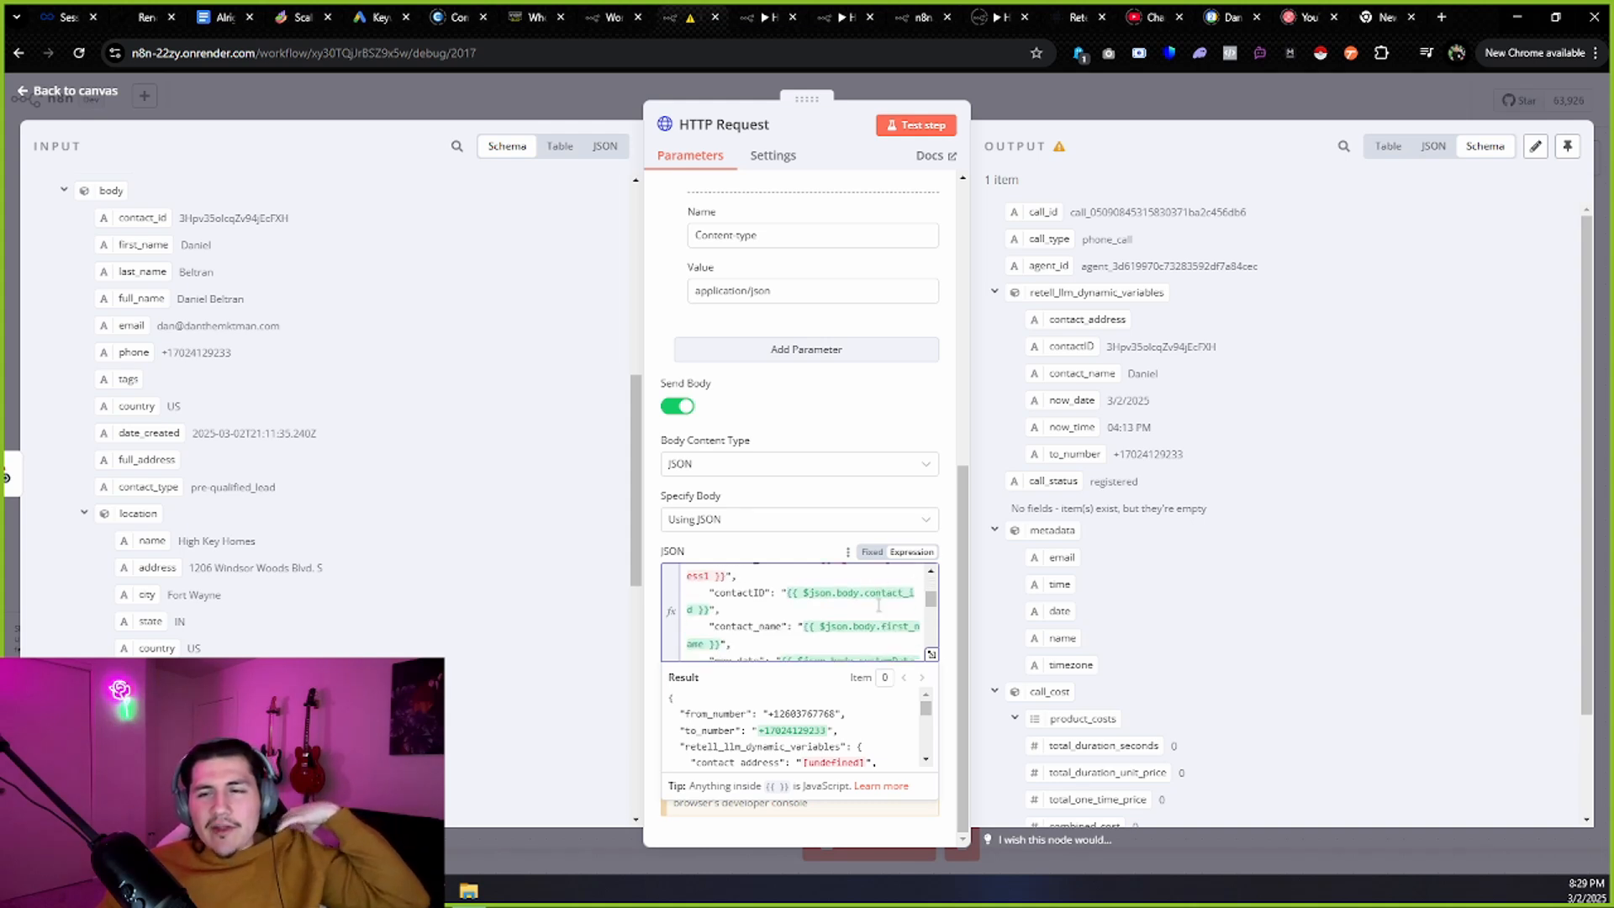
scroll(879, 604, "up", 2)
scroll(879, 604, "down", 2)
scroll(874, 607, "up", 2)
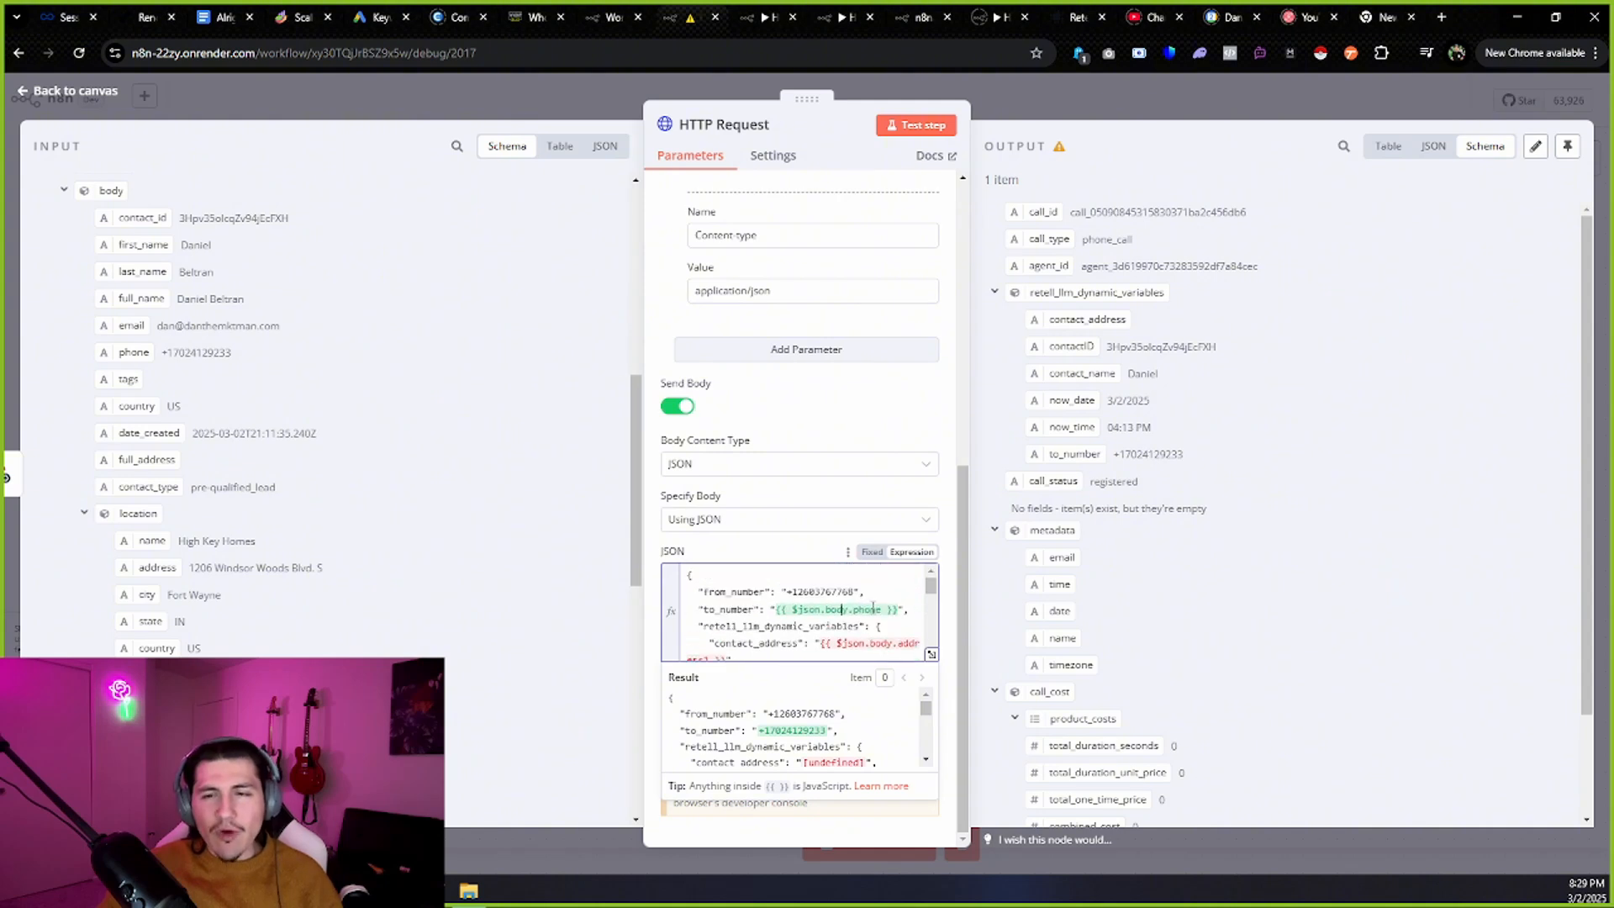
left_click_drag(929, 589, 927, 597)
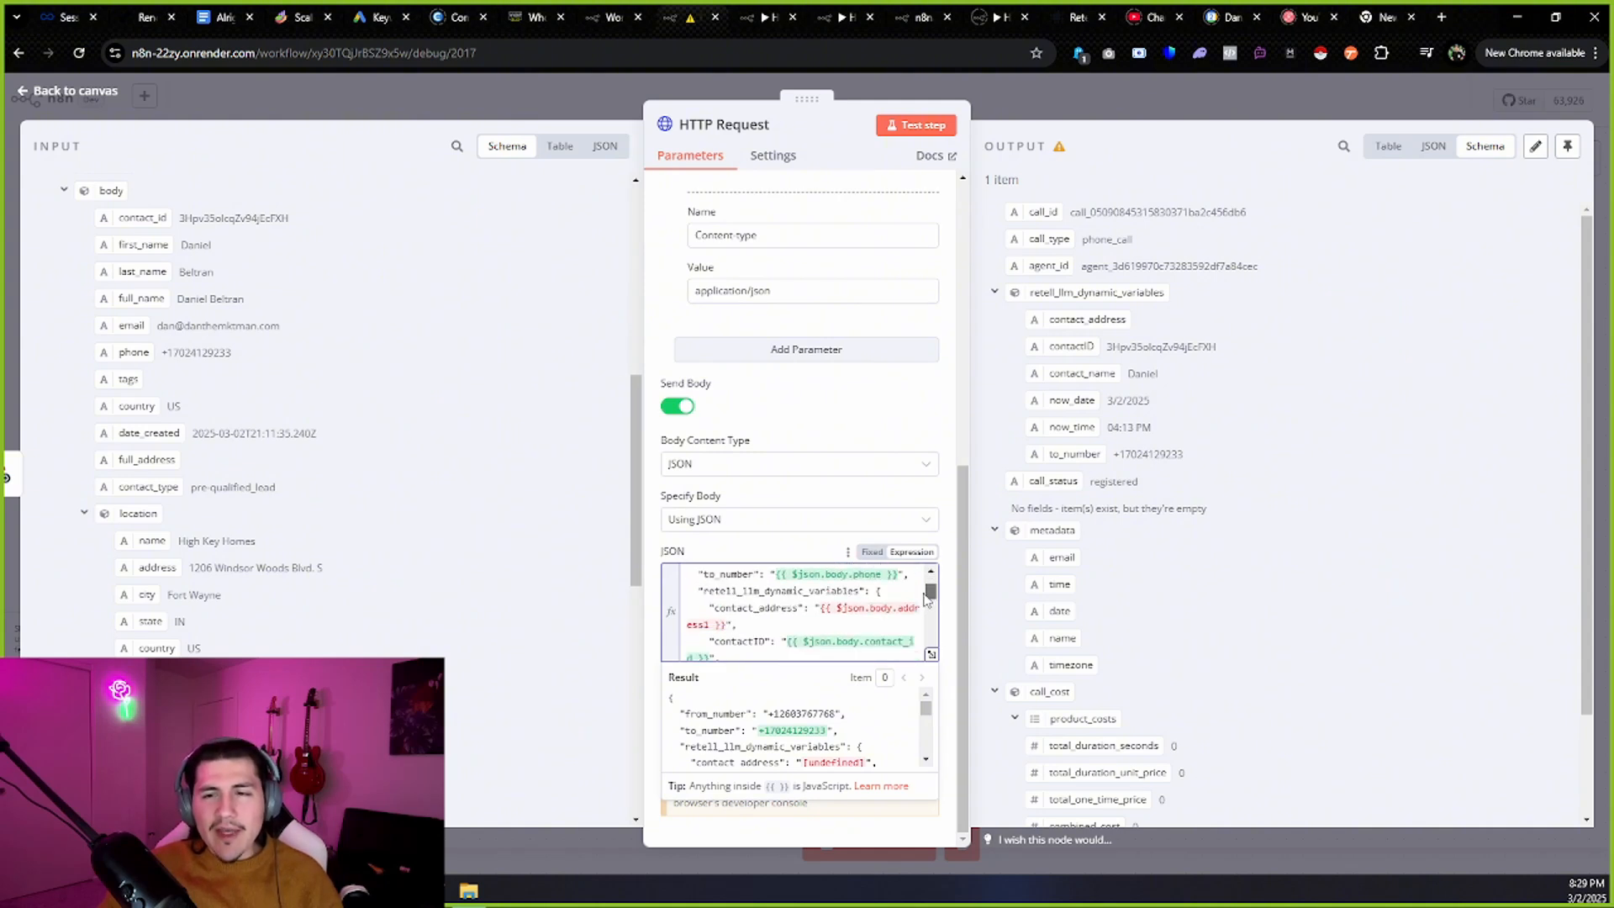
left_click_drag(706, 609, 801, 607)
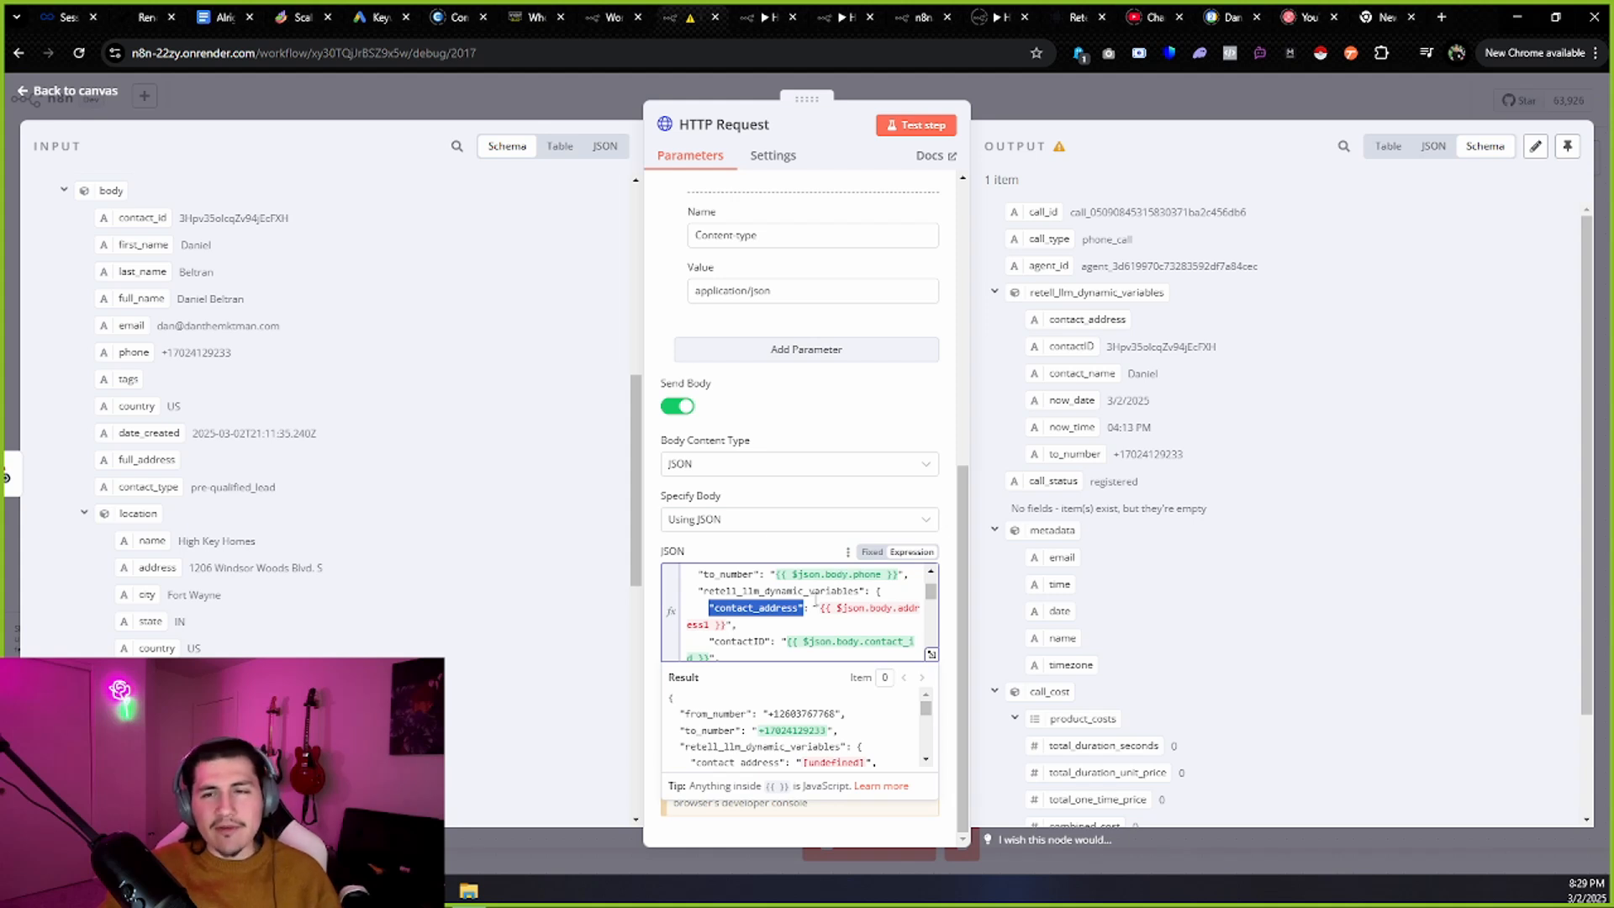
scroll(337, 387, "down", 3)
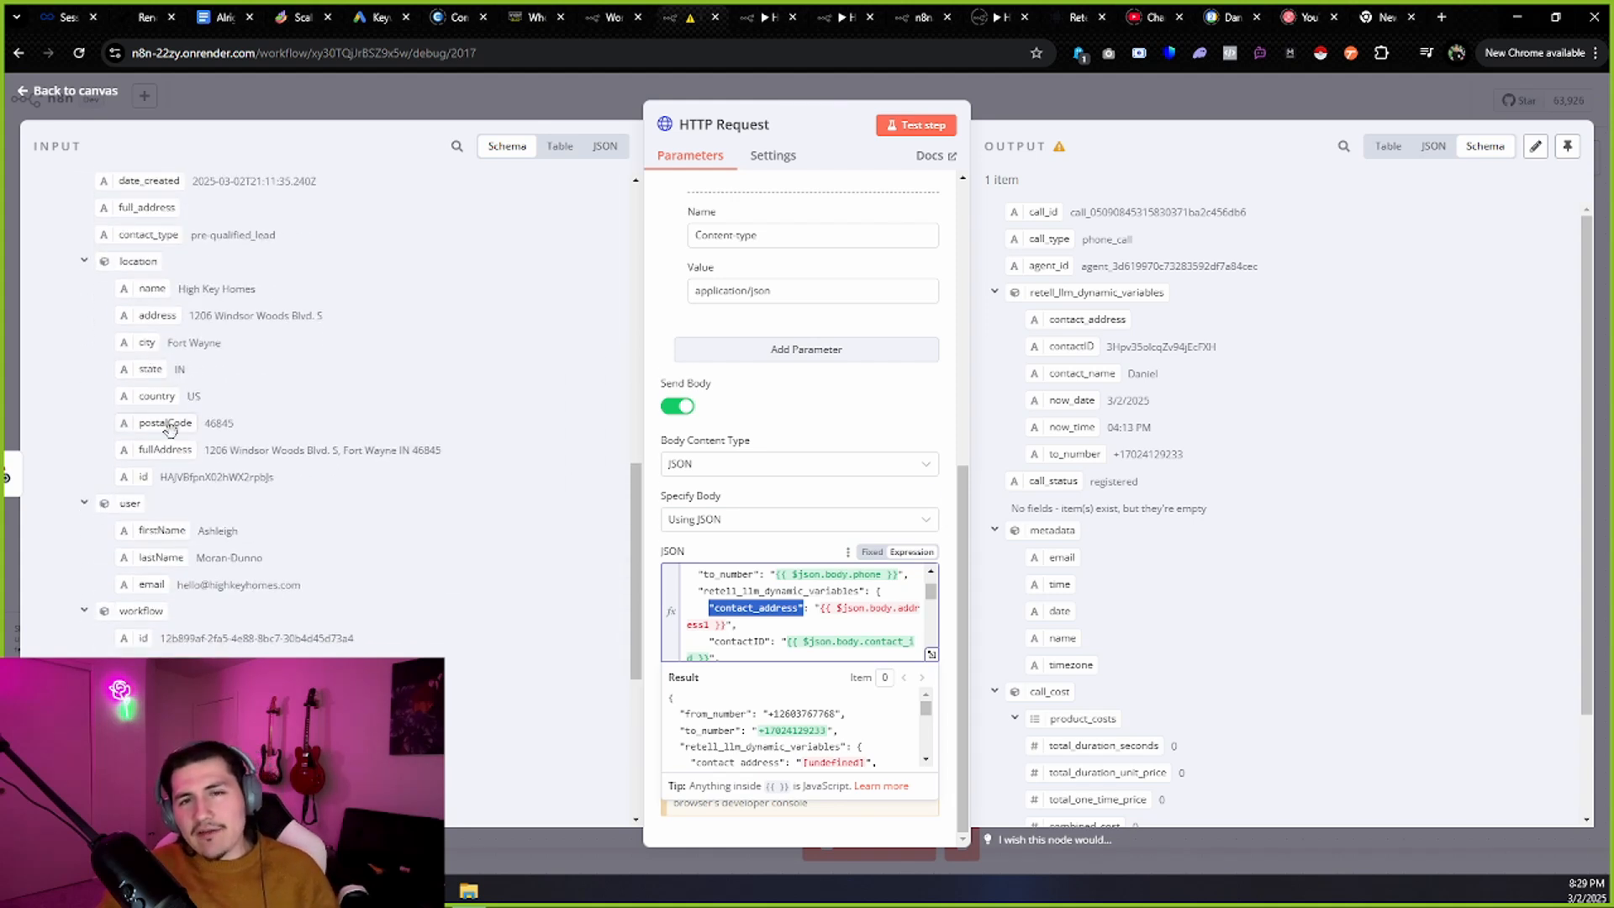
left_click_drag(820, 610, 724, 624)
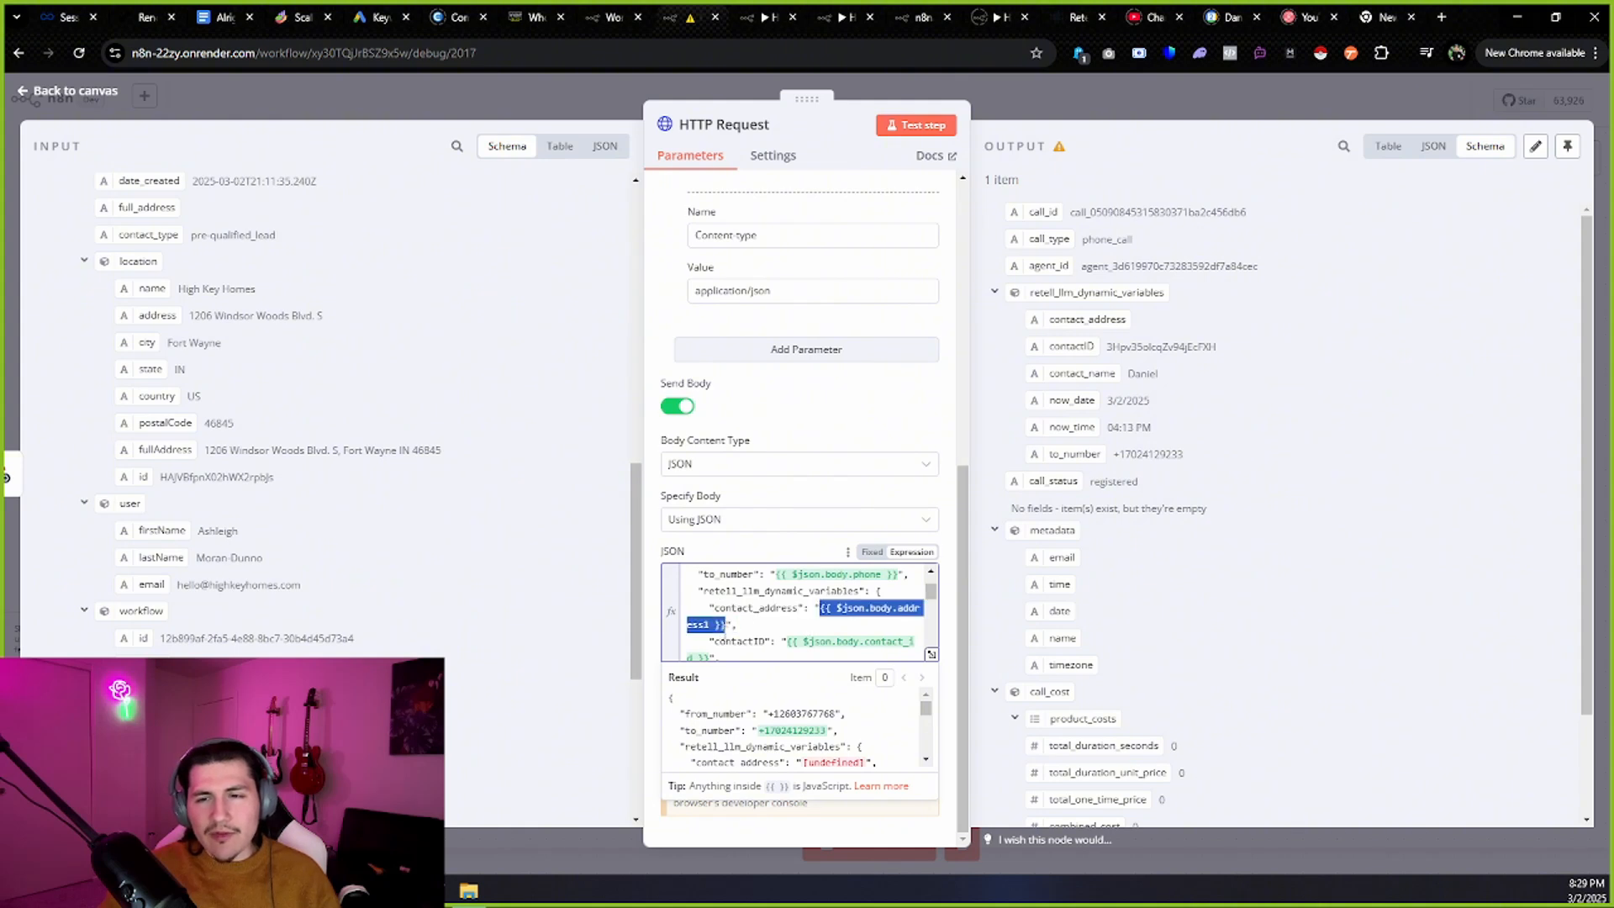
left_click(755, 624)
scroll(755, 624, "down", 2)
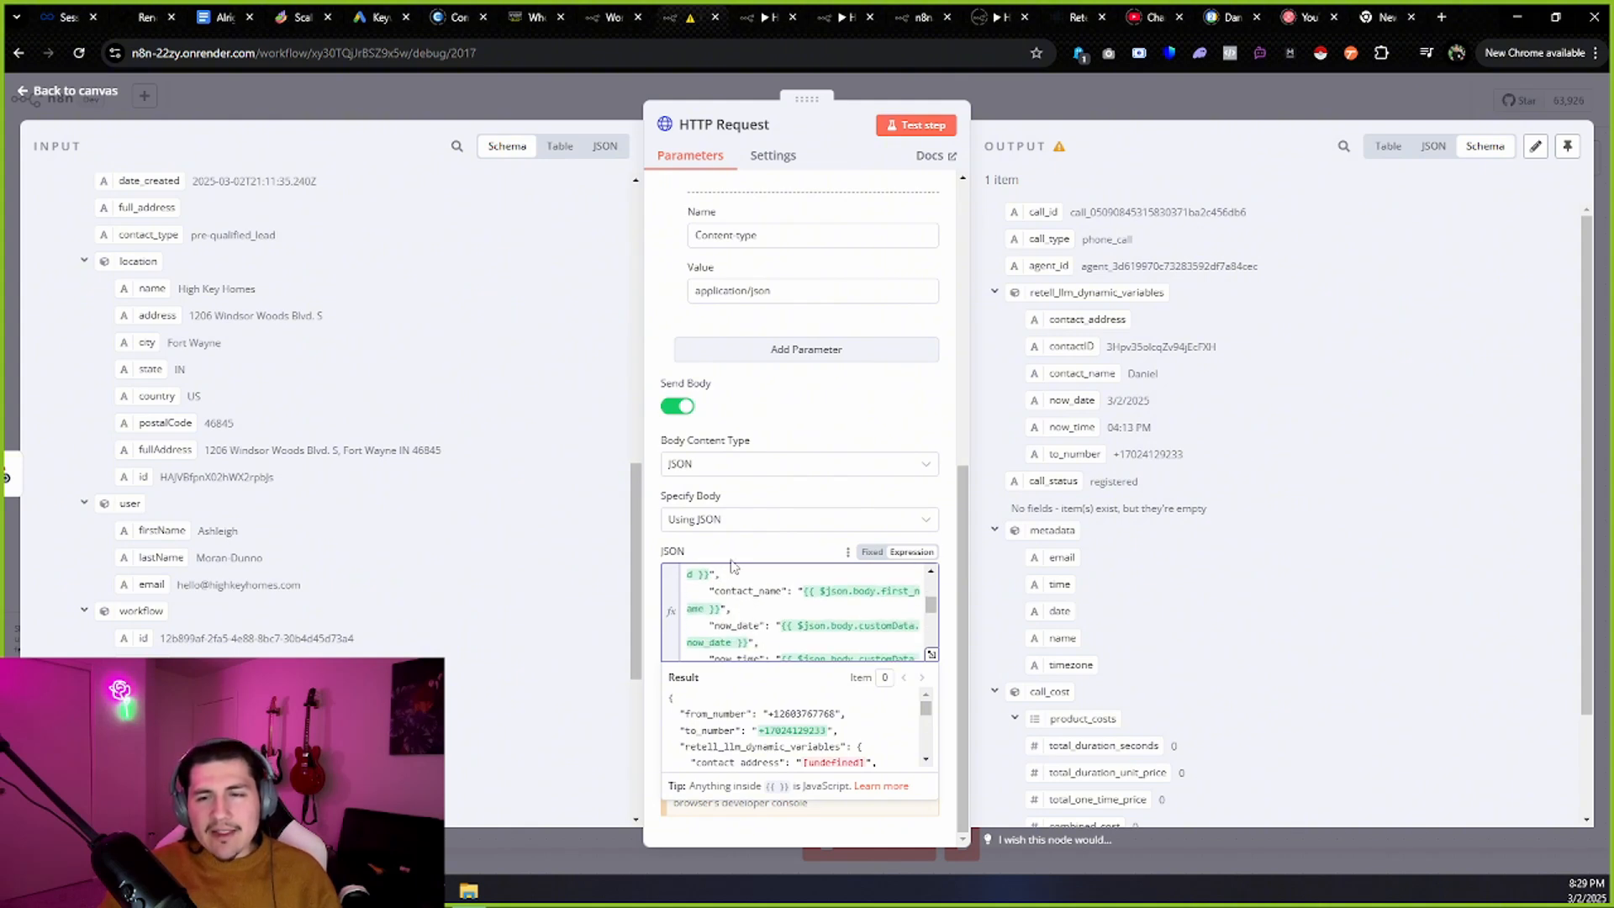
scroll(748, 572, "down", 2)
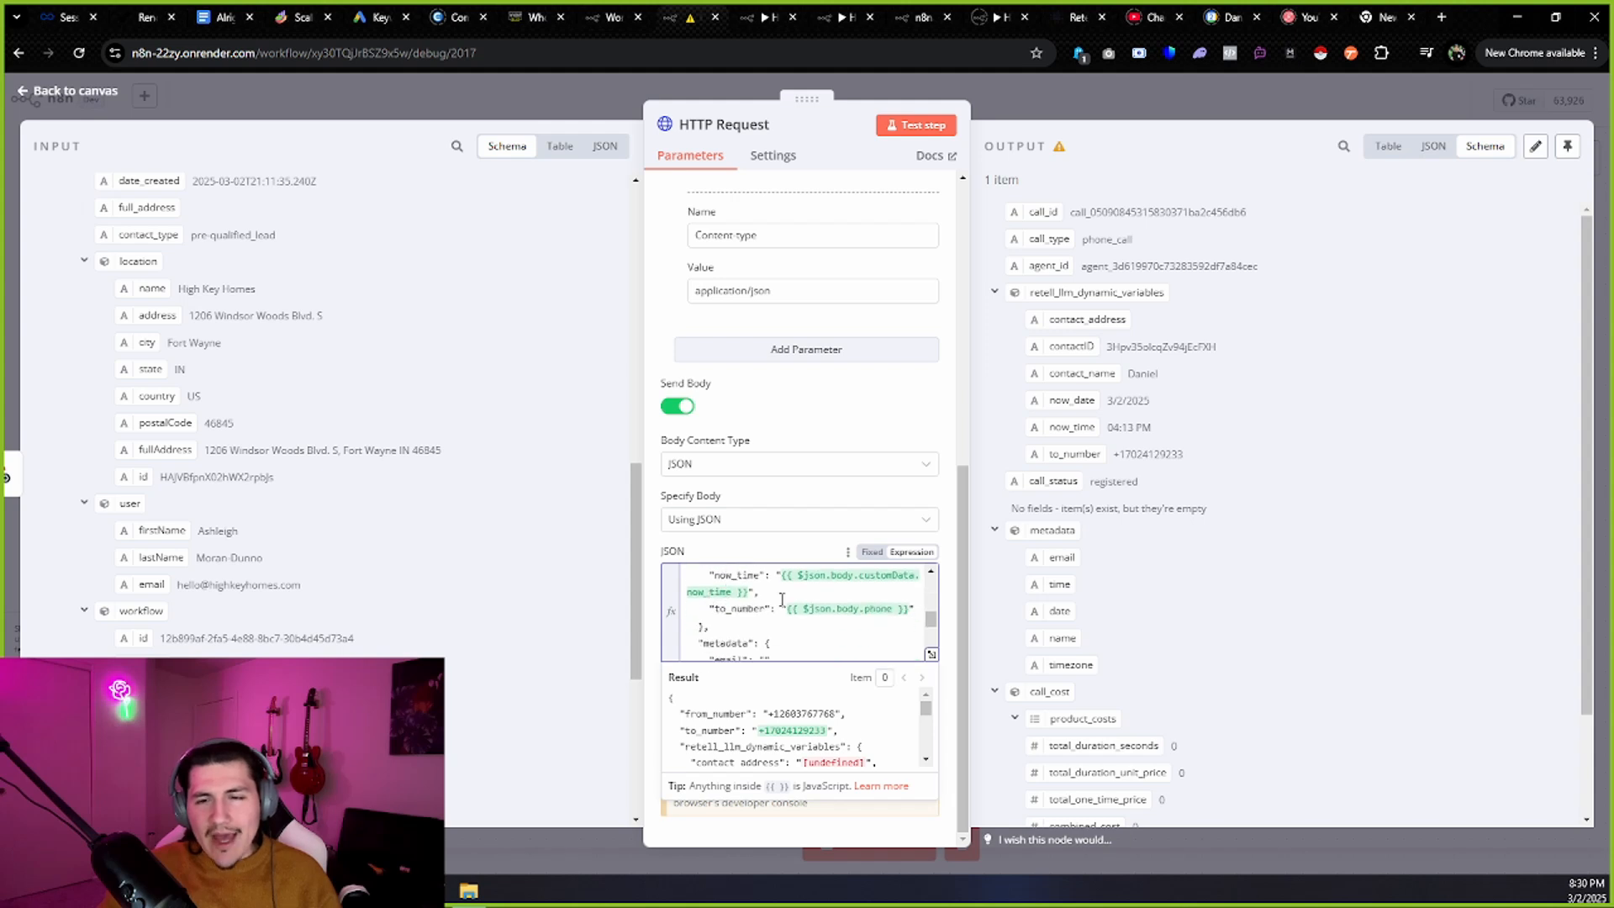
scroll(774, 617, "down", 2)
scroll(782, 618, "up", 2)
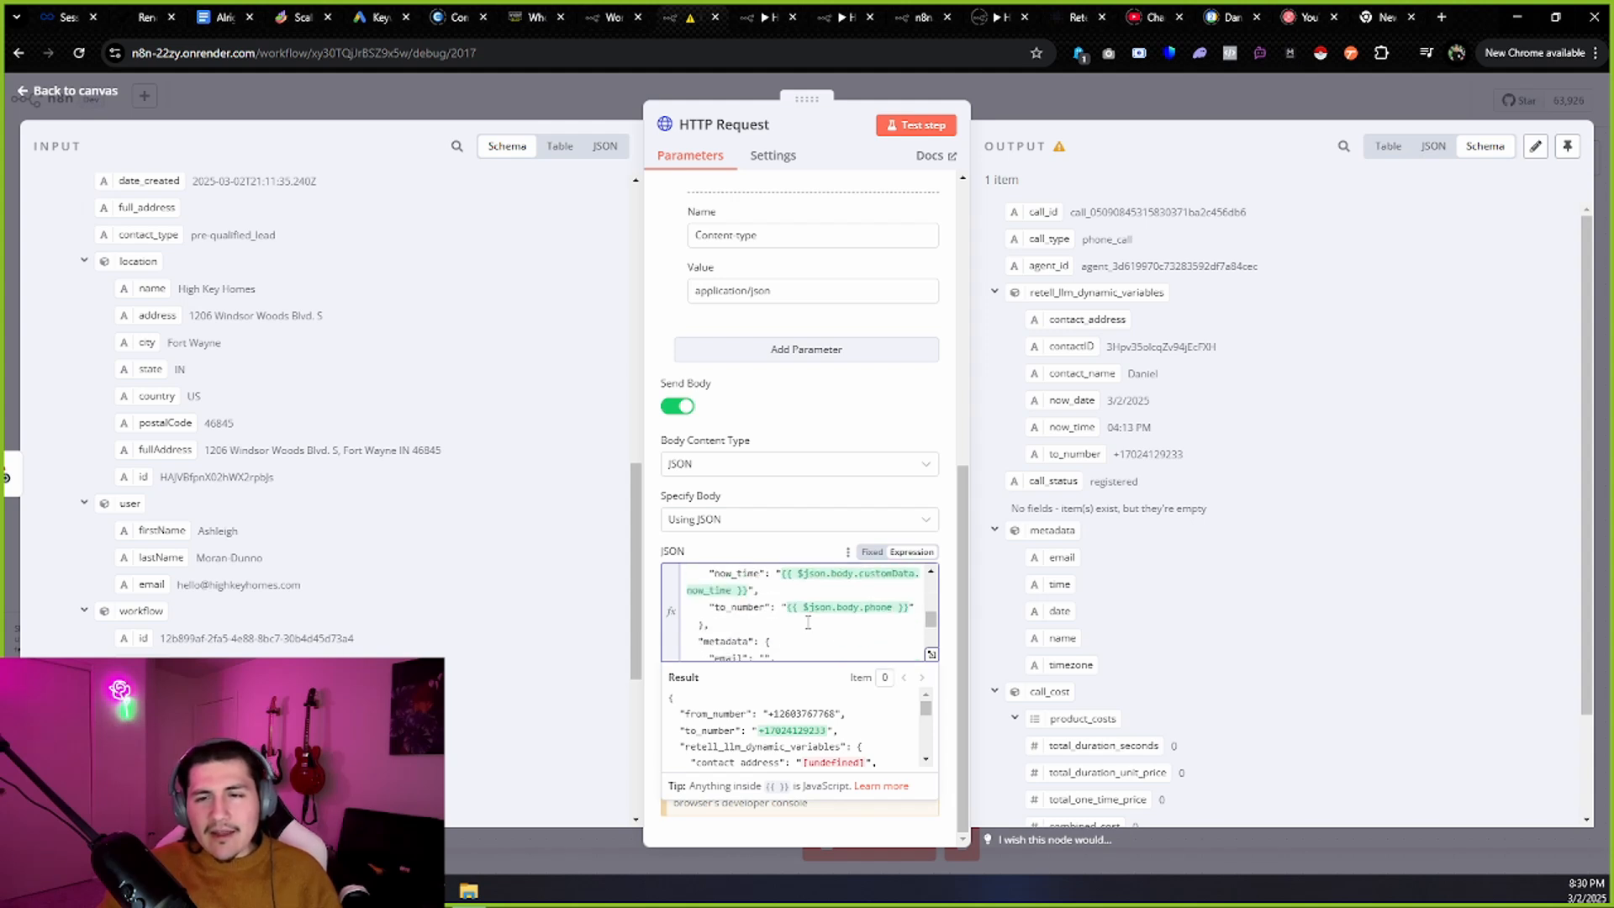
scroll(803, 622, "down", 2)
scroll(766, 629, "up", 2)
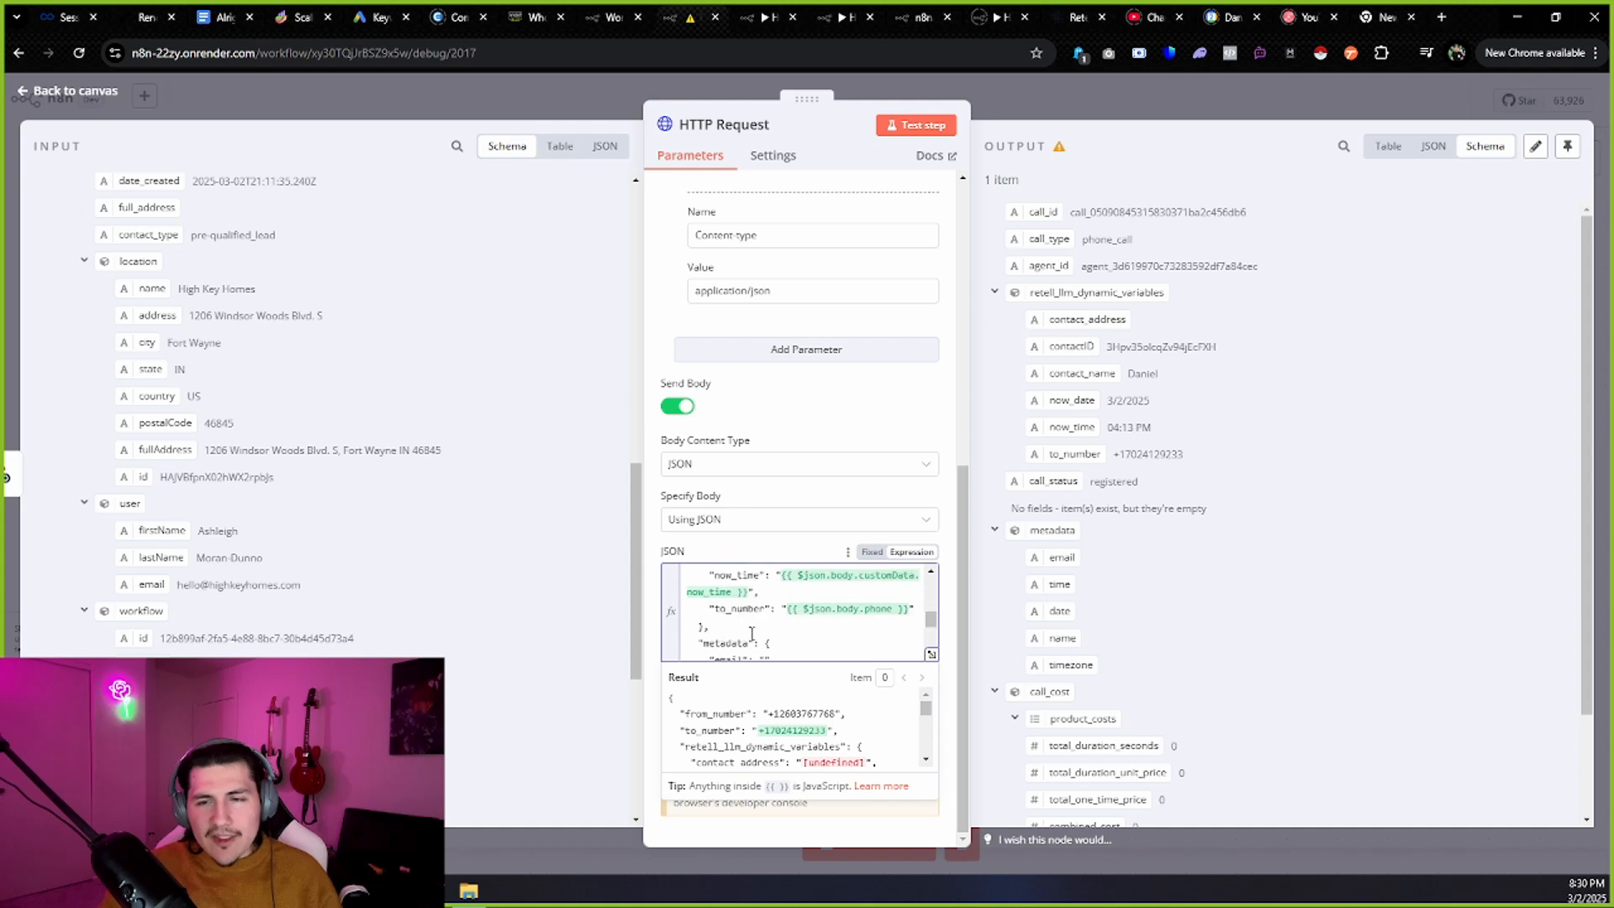
left_click_drag(702, 642, 749, 630)
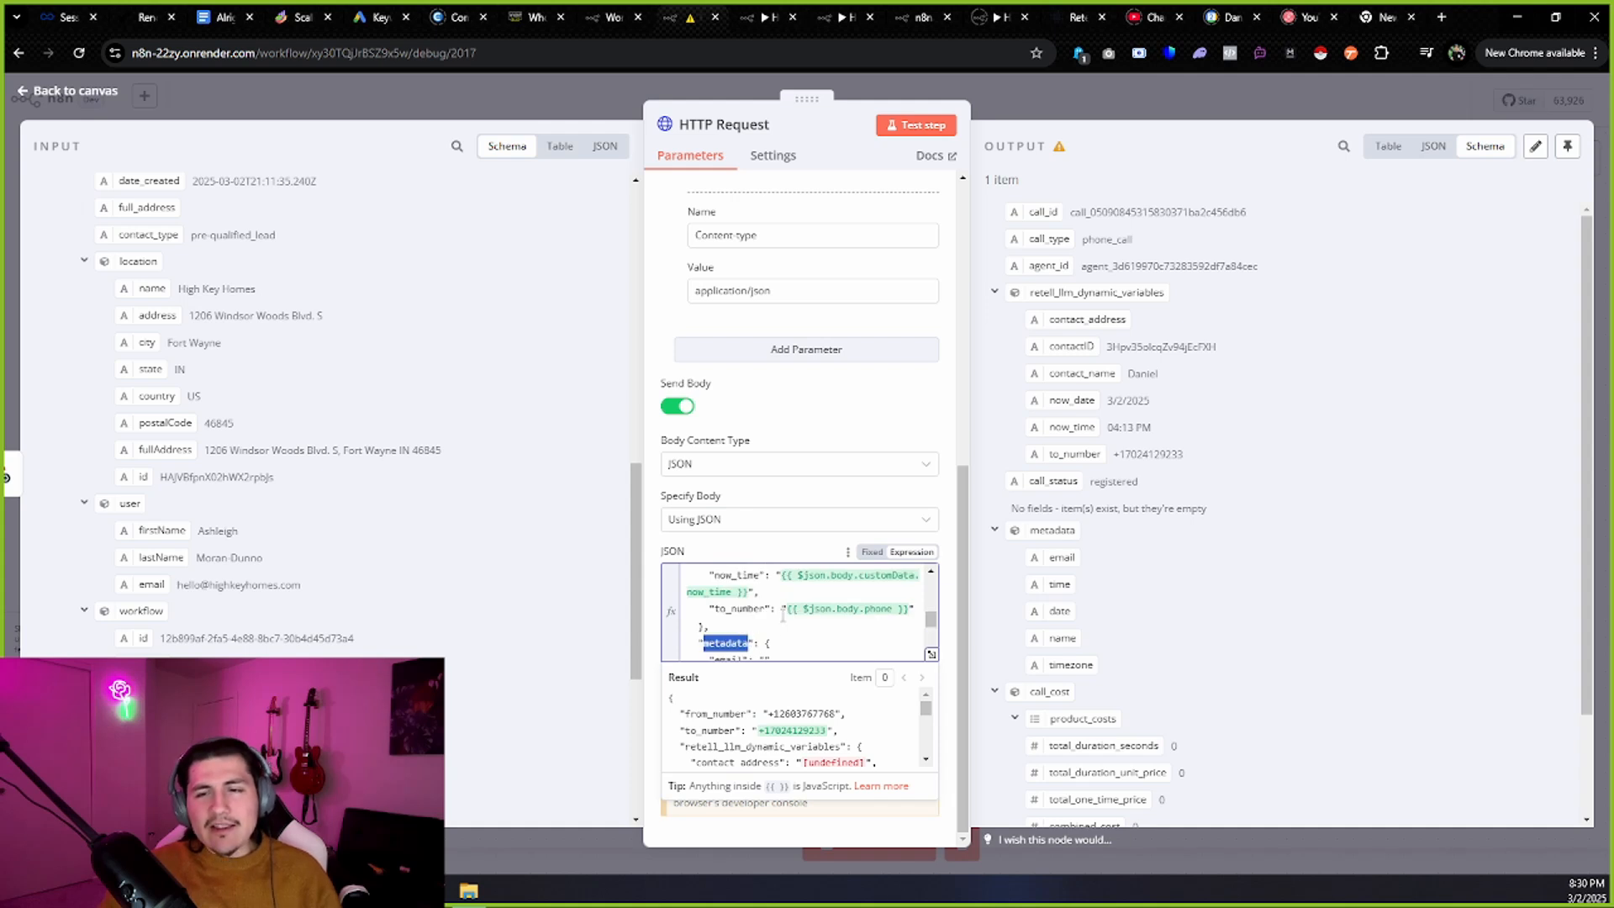
scroll(783, 606, "down", 2)
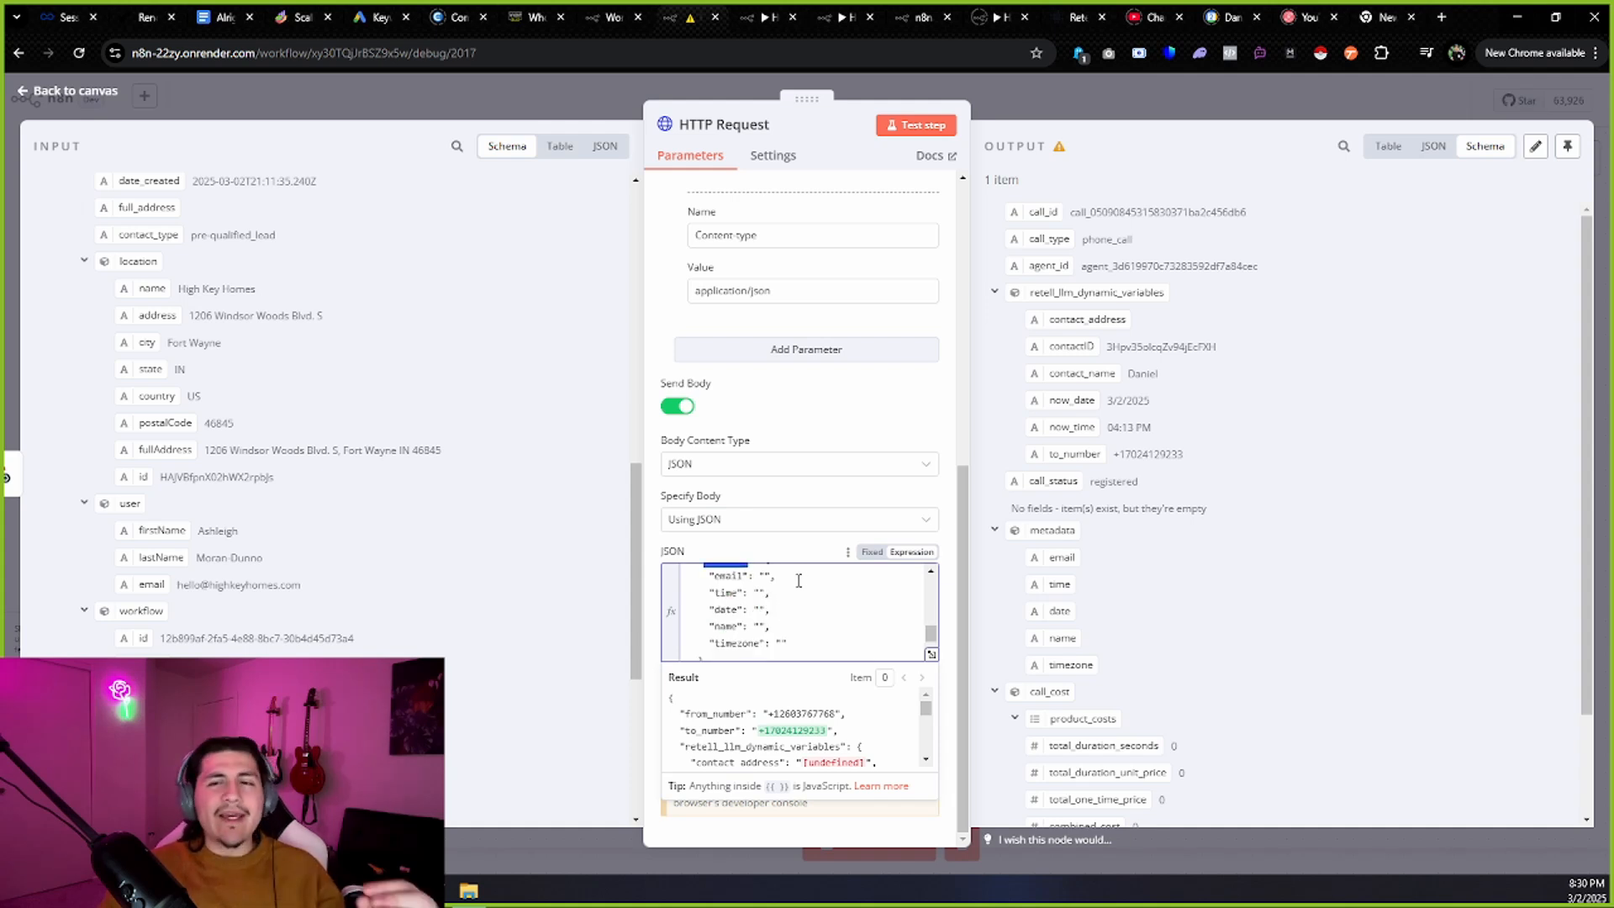
scroll(770, 597, "up", 1)
scroll(769, 597, "down", 1)
left_click(780, 584)
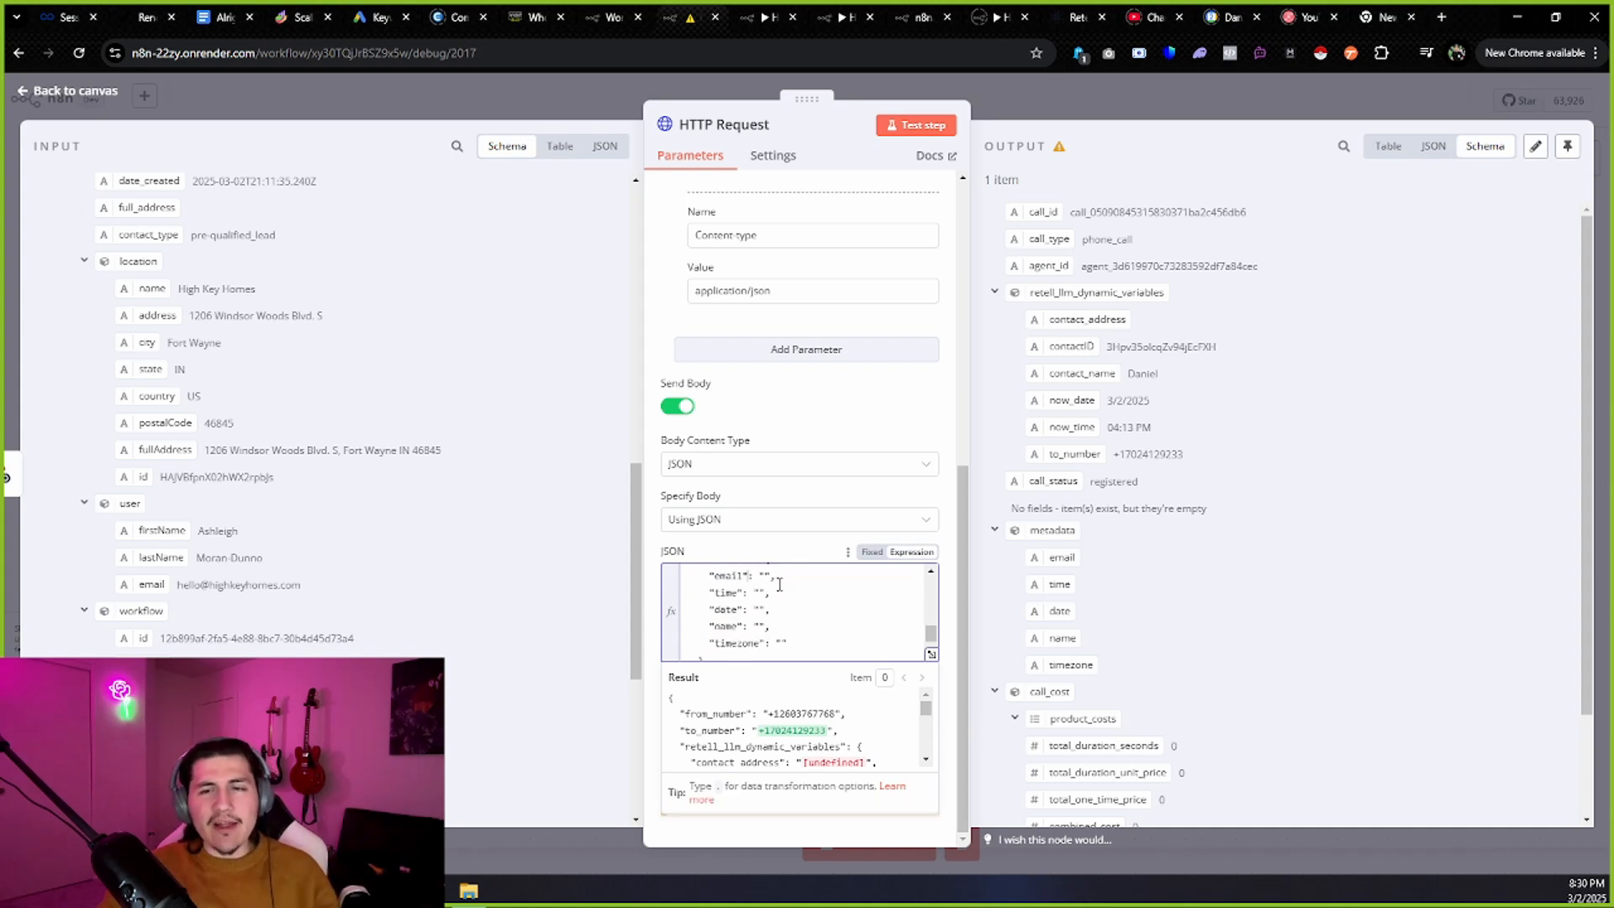
left_click_drag(799, 575, 687, 576)
Paste the updated JSON body so metadata holds empty email, time, date, name and timezone.
left_click(824, 609)
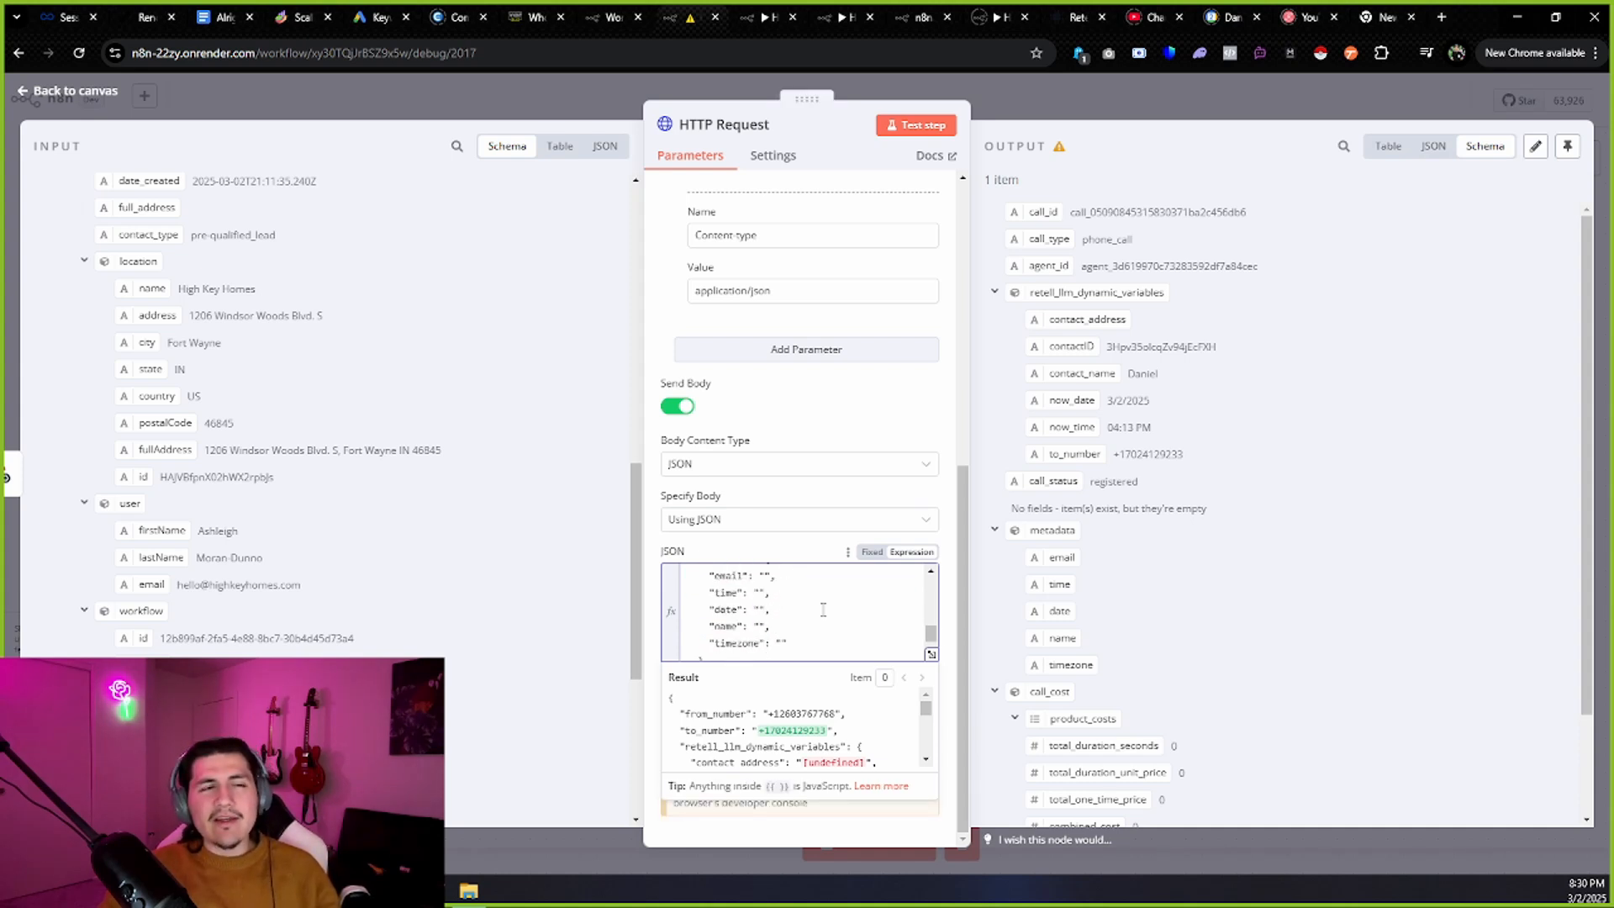
scroll(823, 610, "down", 1)
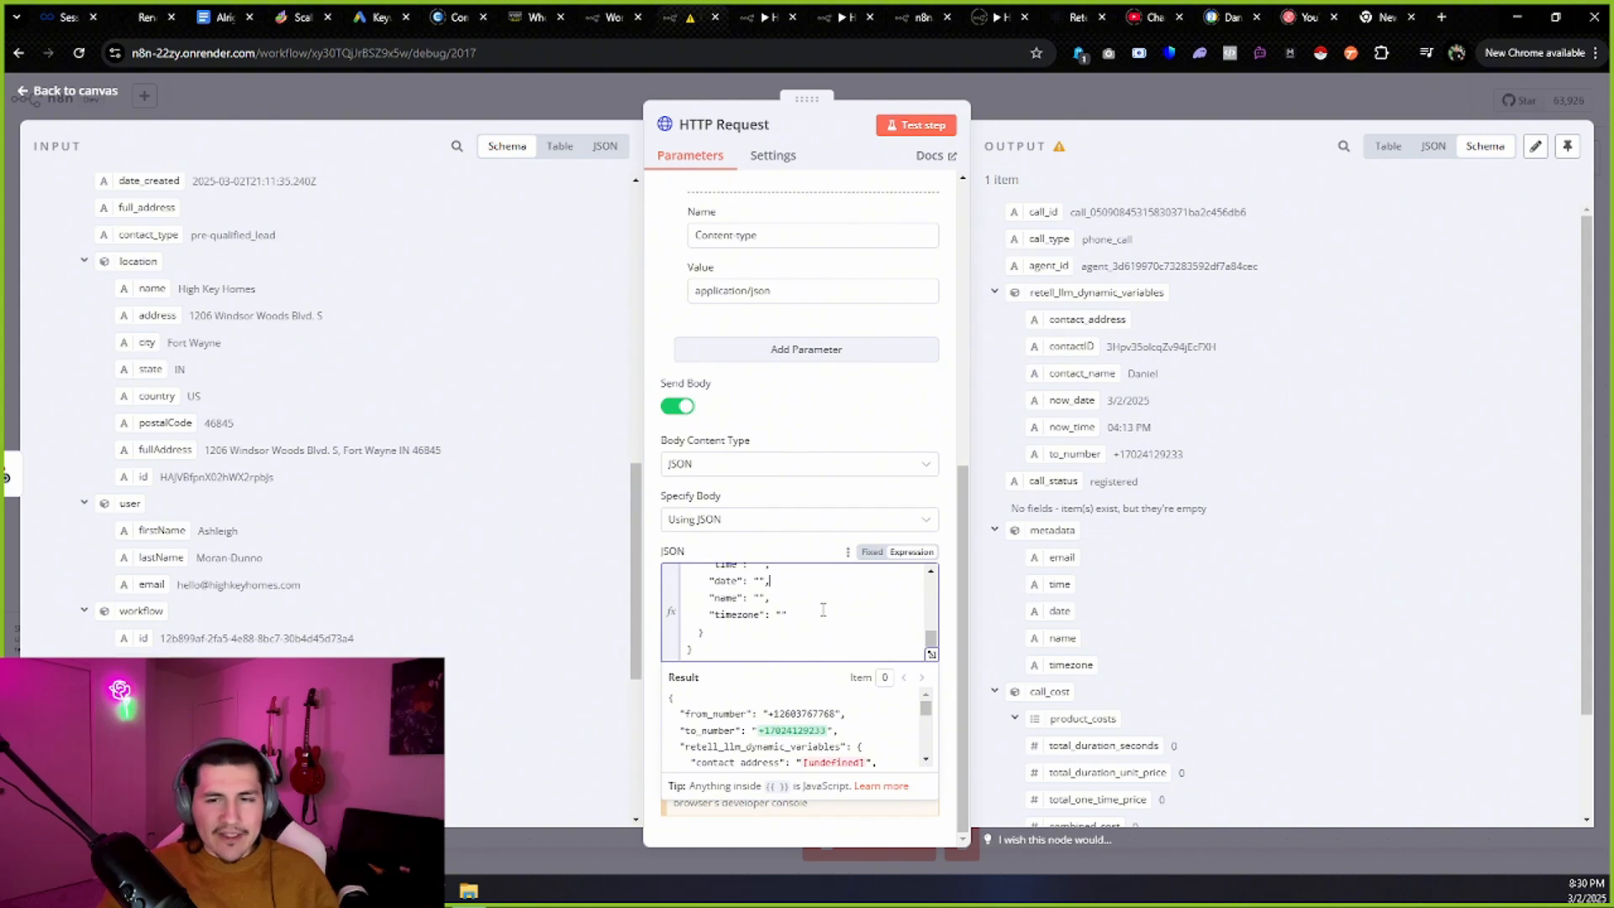
key("ctrl+a")
key("ctrl+v")
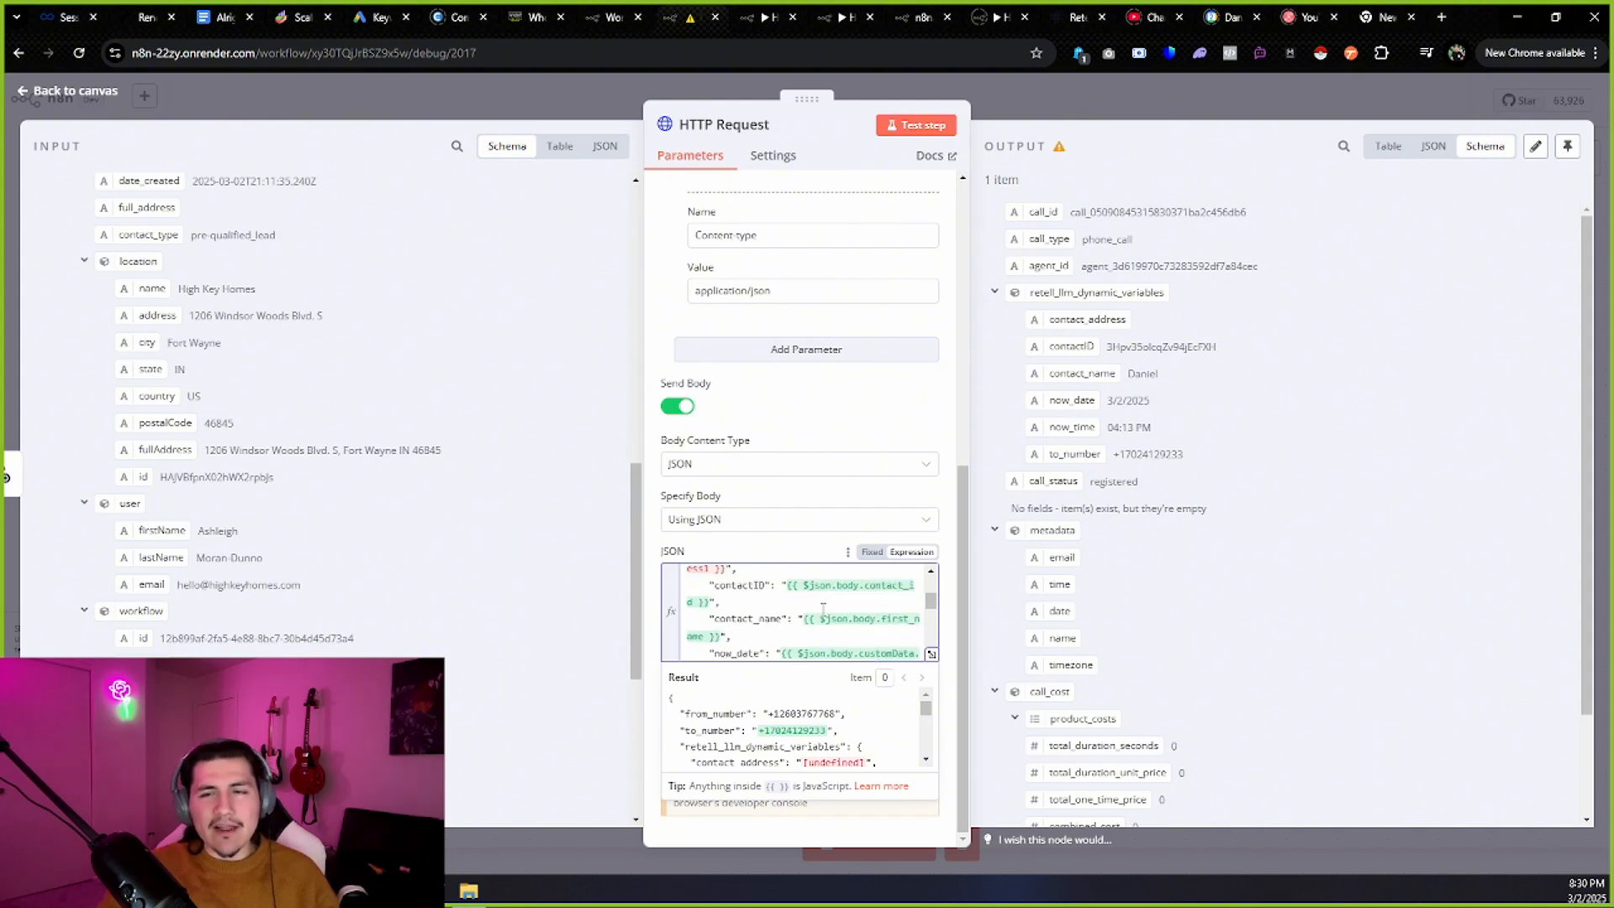
scroll(756, 606, "up", 5)
scroll(698, 589, "up", 3)
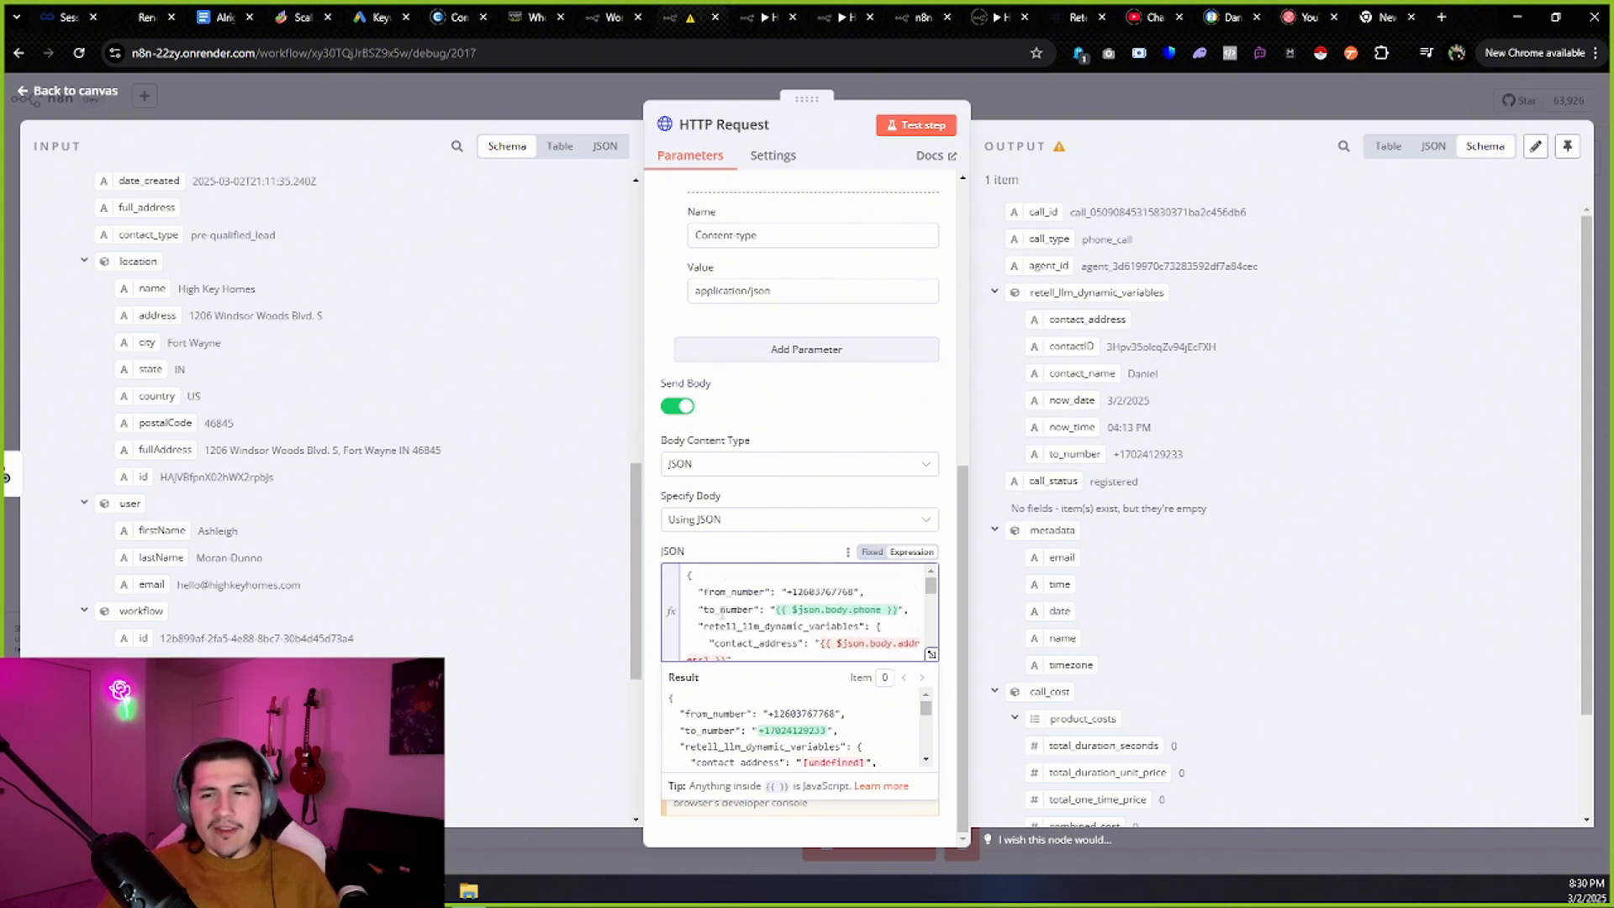
left_click_drag(699, 627, 879, 627)
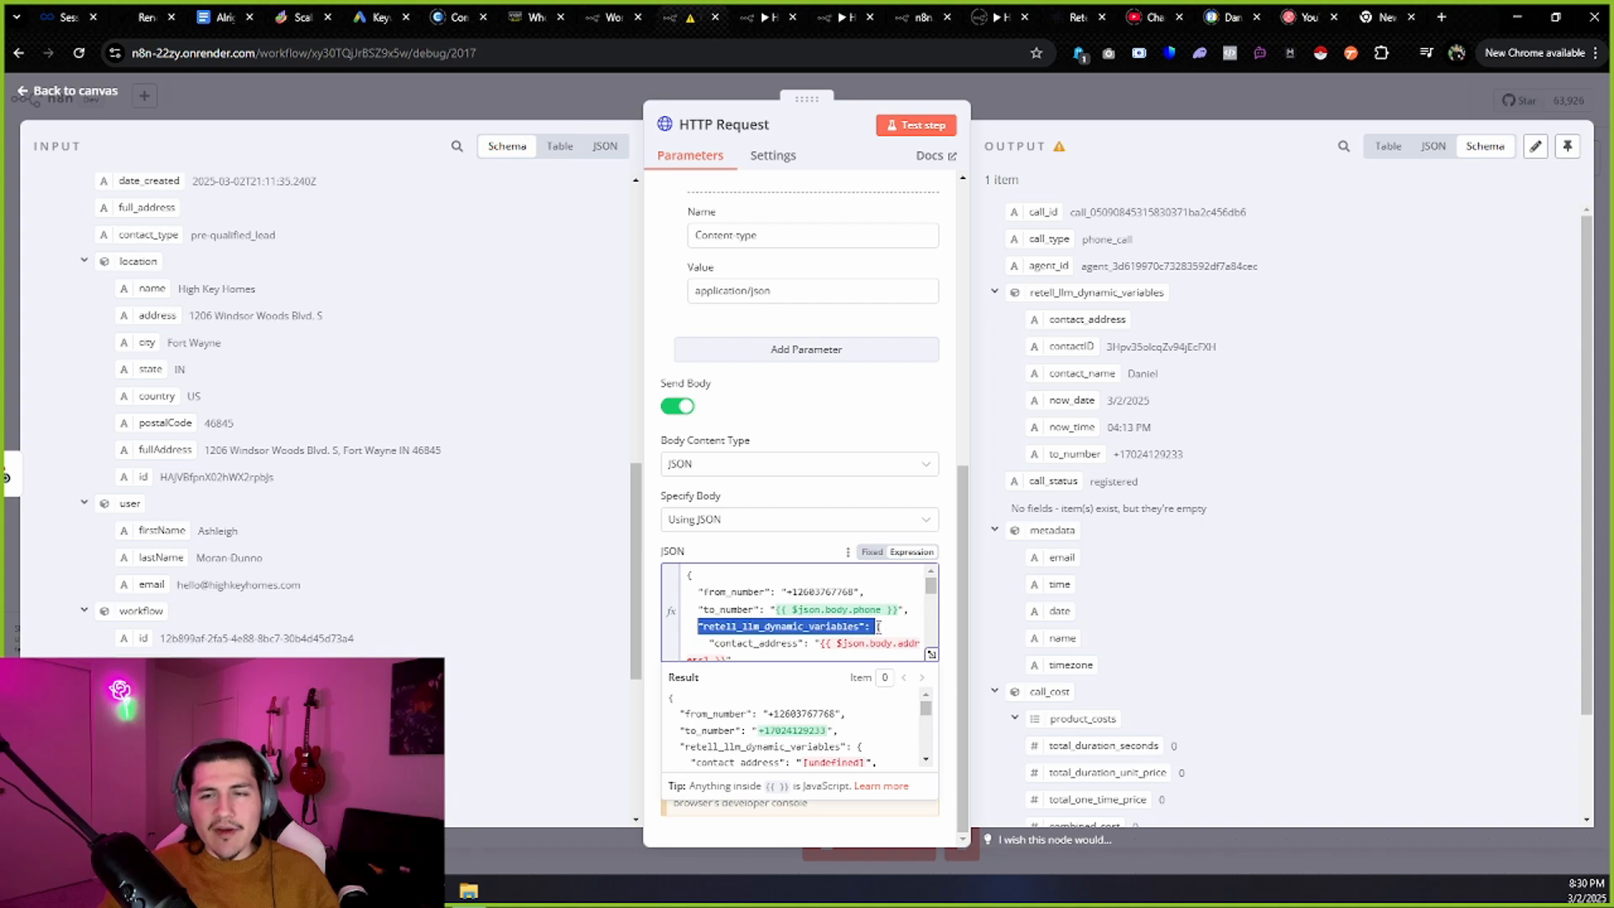
scroll(798, 618, "down", 5)
mouse_move(702, 616)
left_mouse_down()
mouse_move(750, 616)
mouse_move(681, 622)
left_mouse_up()
scroll(787, 614, "down", 2)
left_click(791, 634)
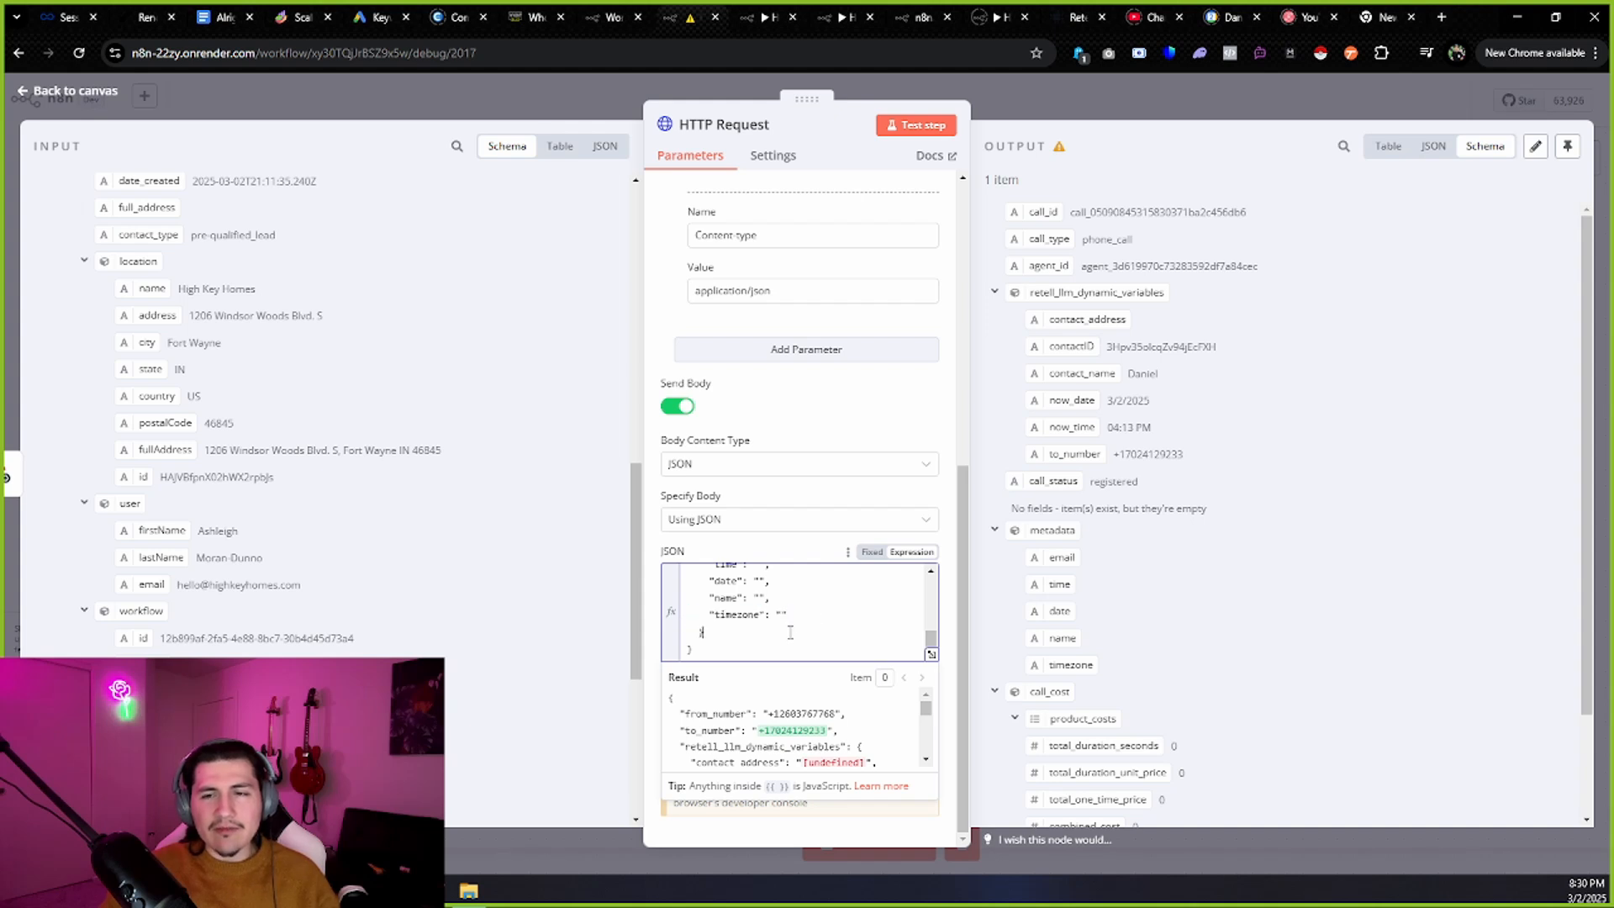
scroll(808, 617, "up", 2)
scroll(805, 621, "down", 2)
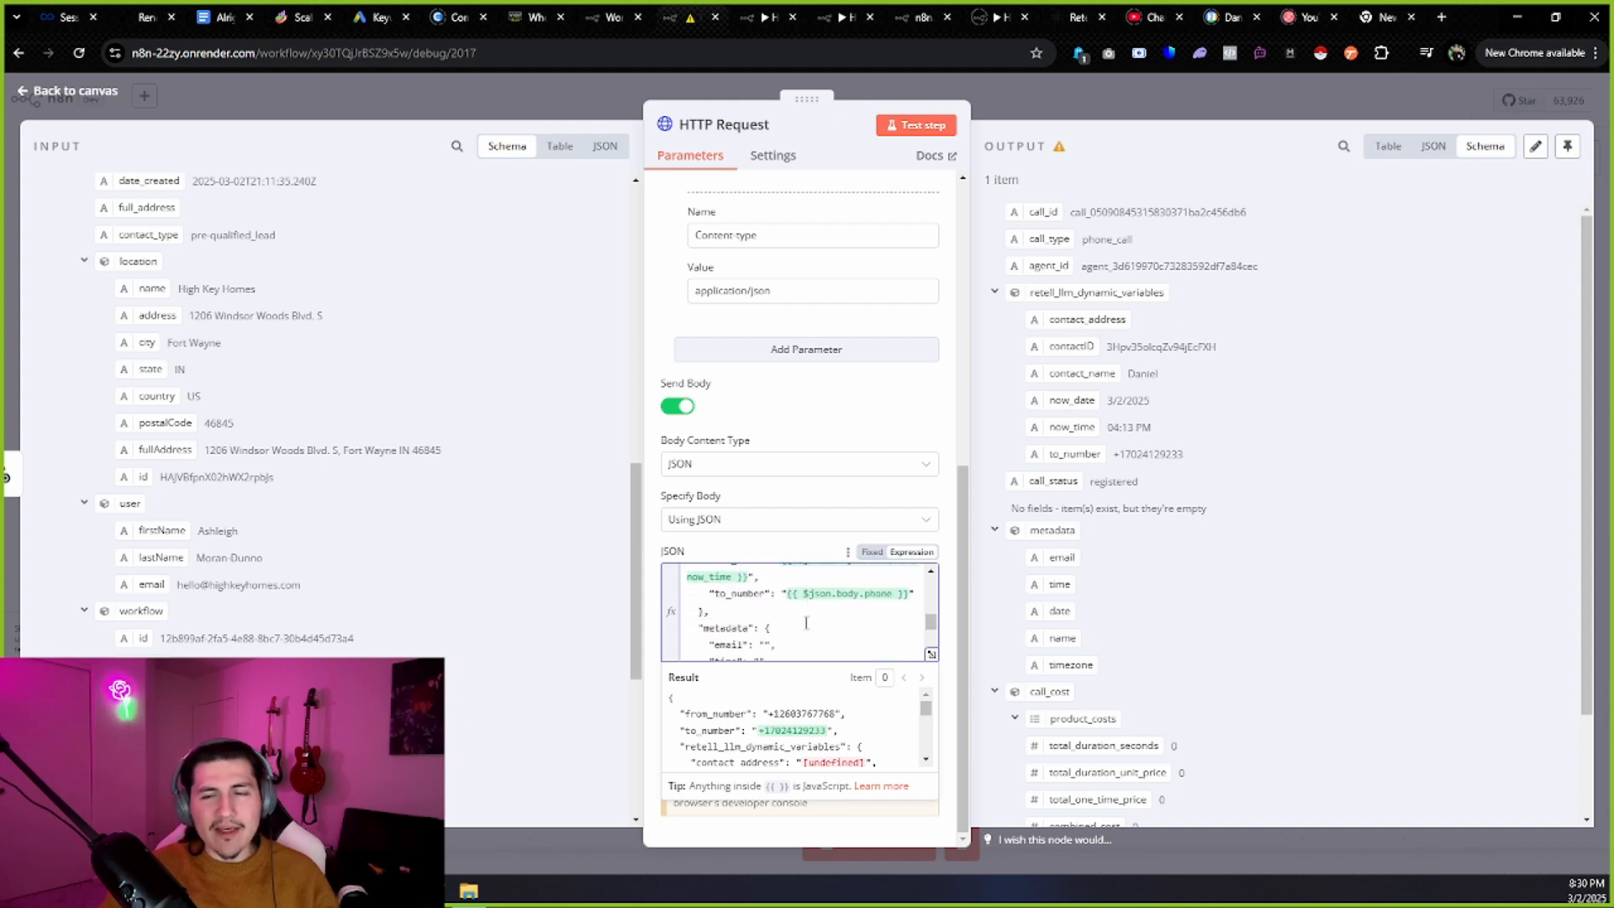
left_click(805, 623)
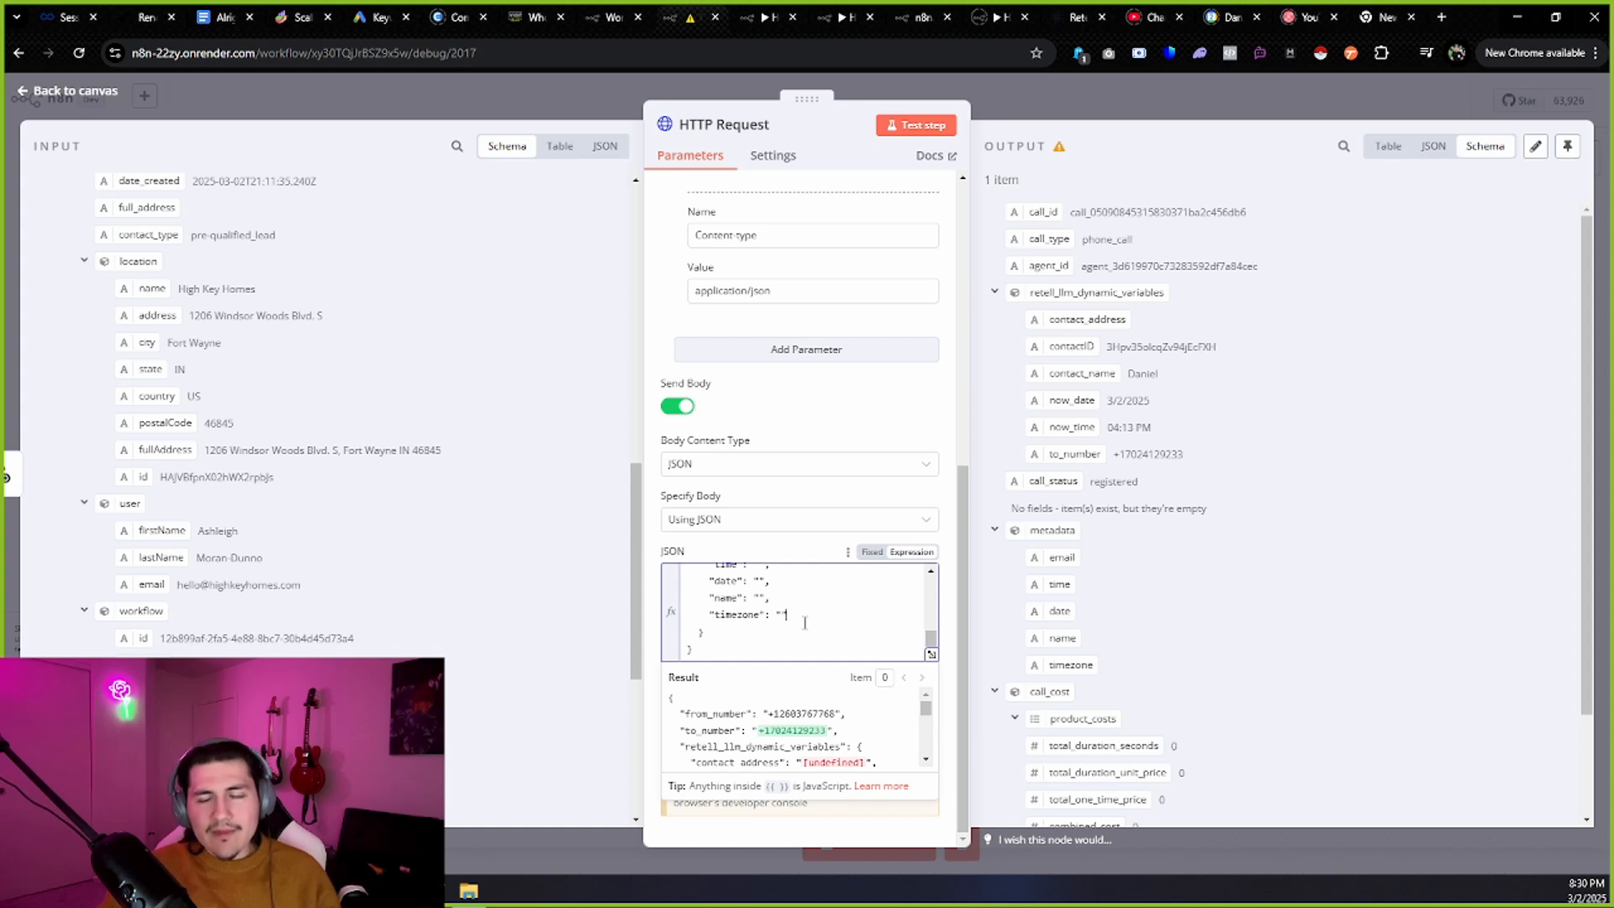
Close the HTTP Request node, view the Check Time executions, then go to Retell AI's API Keys page.
left_click(105, 105)
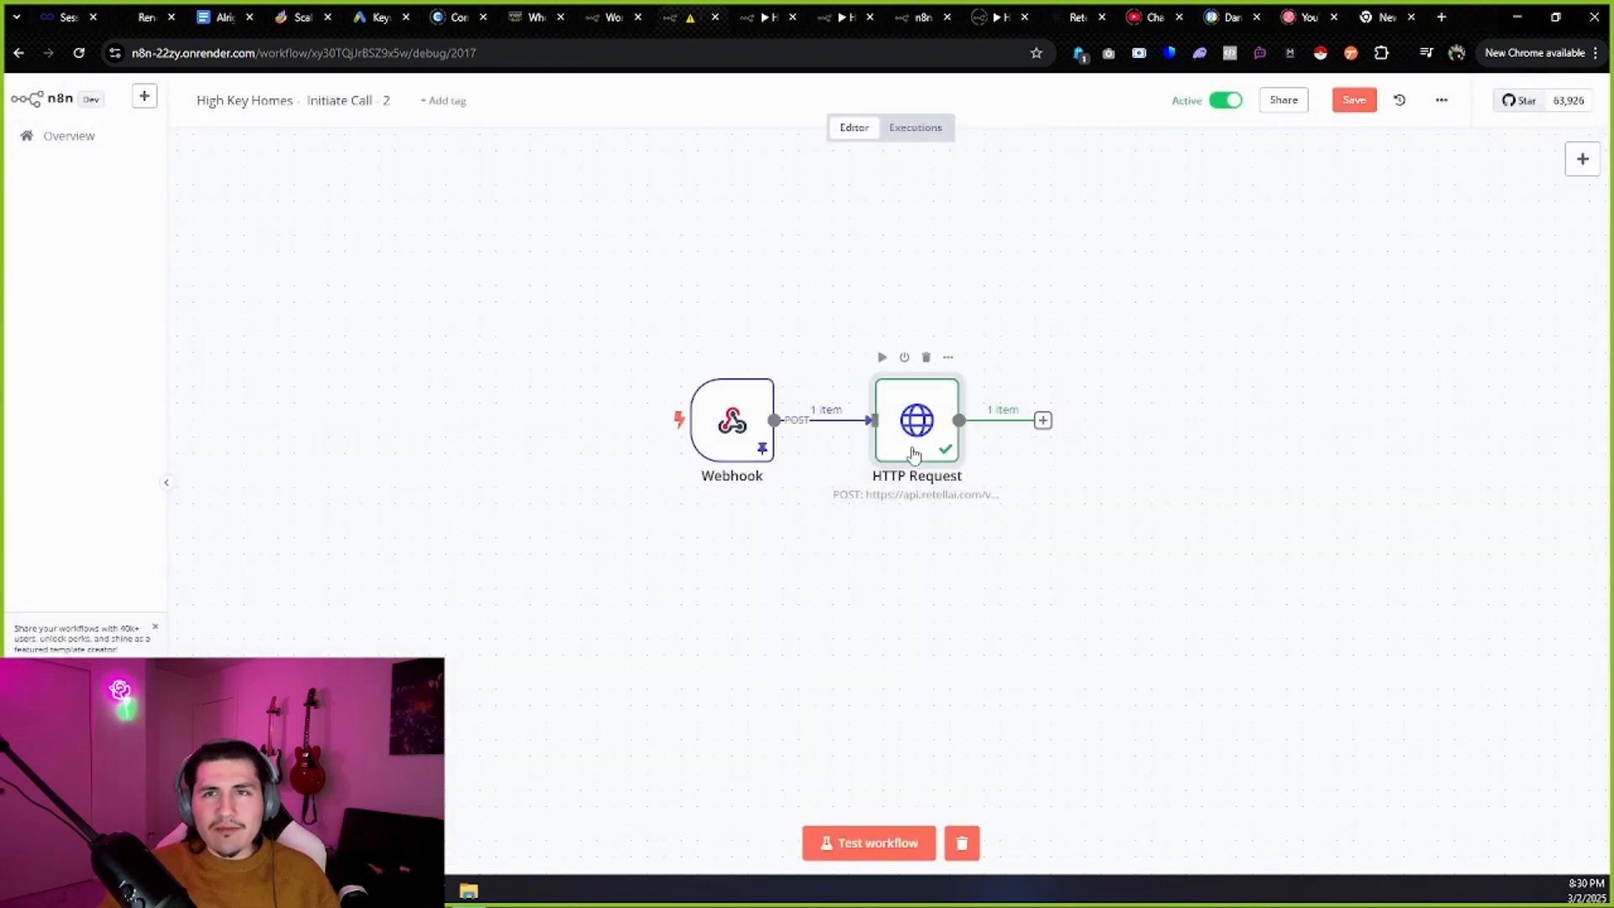
left_click(765, 17)
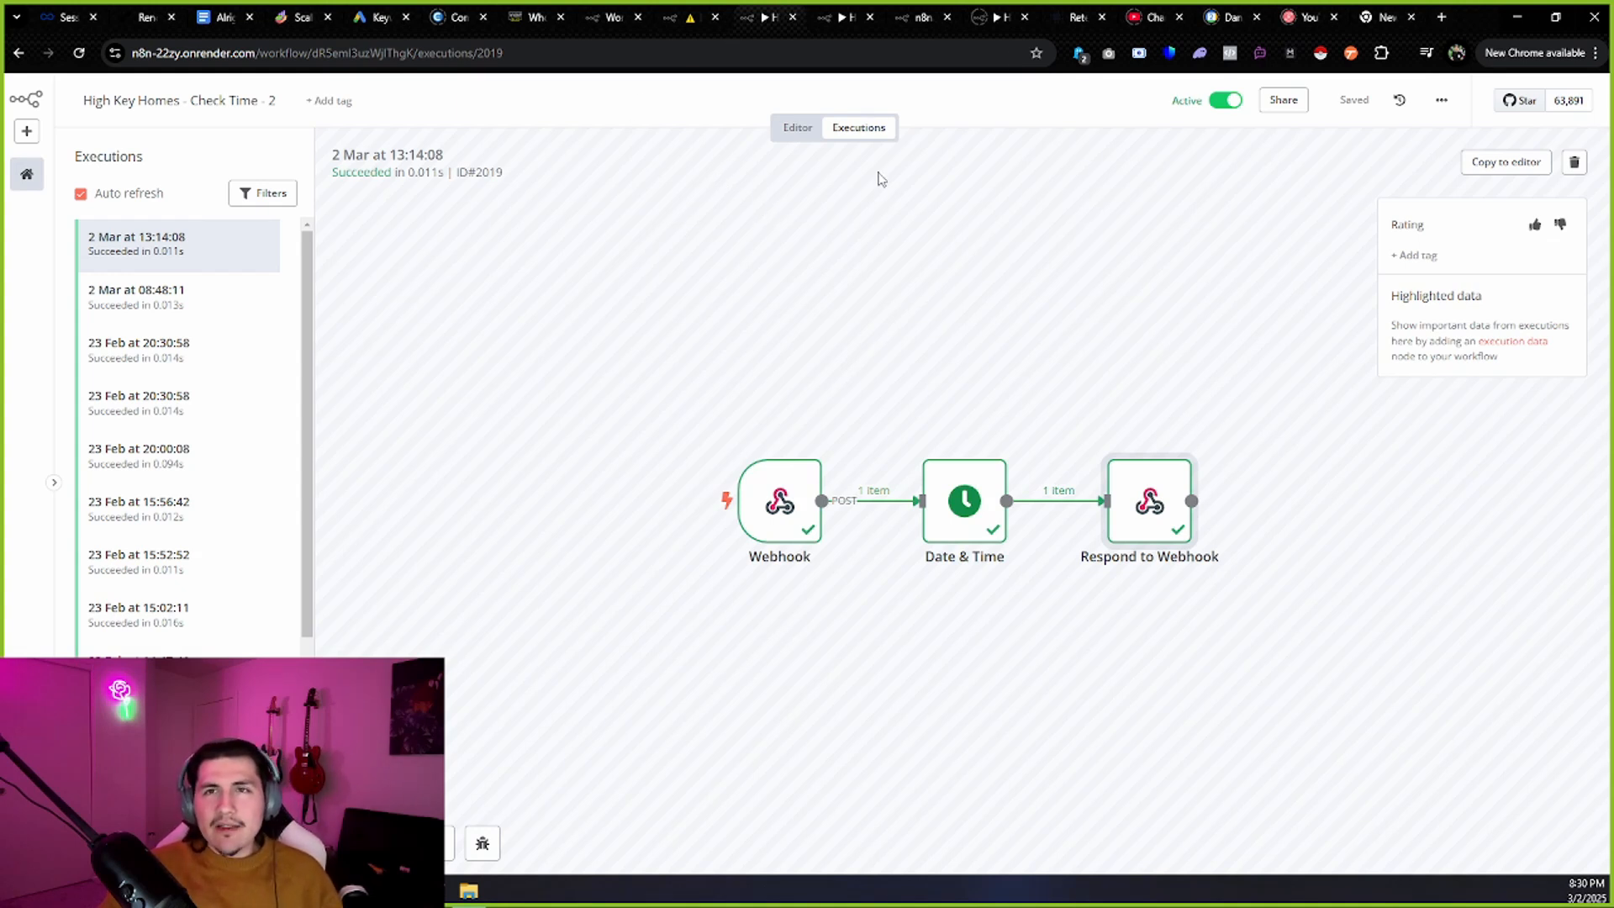
left_click(1078, 17)
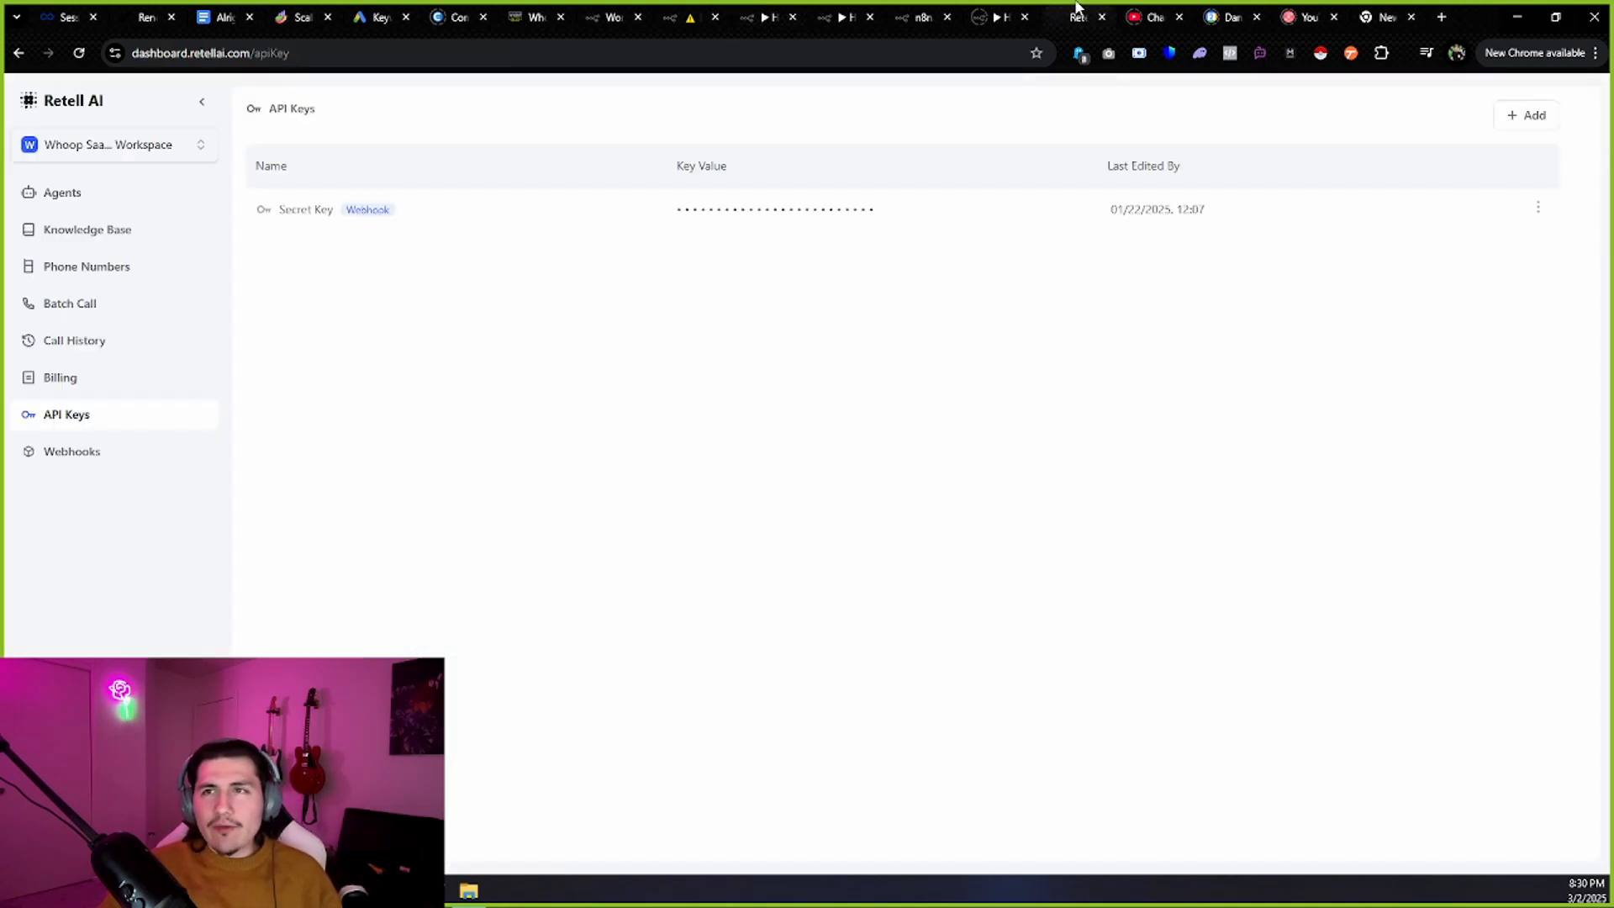
Go to the High Key Homes main agent's functions and open check-now-time for editing.
left_click(65, 201)
left_click(475, 421)
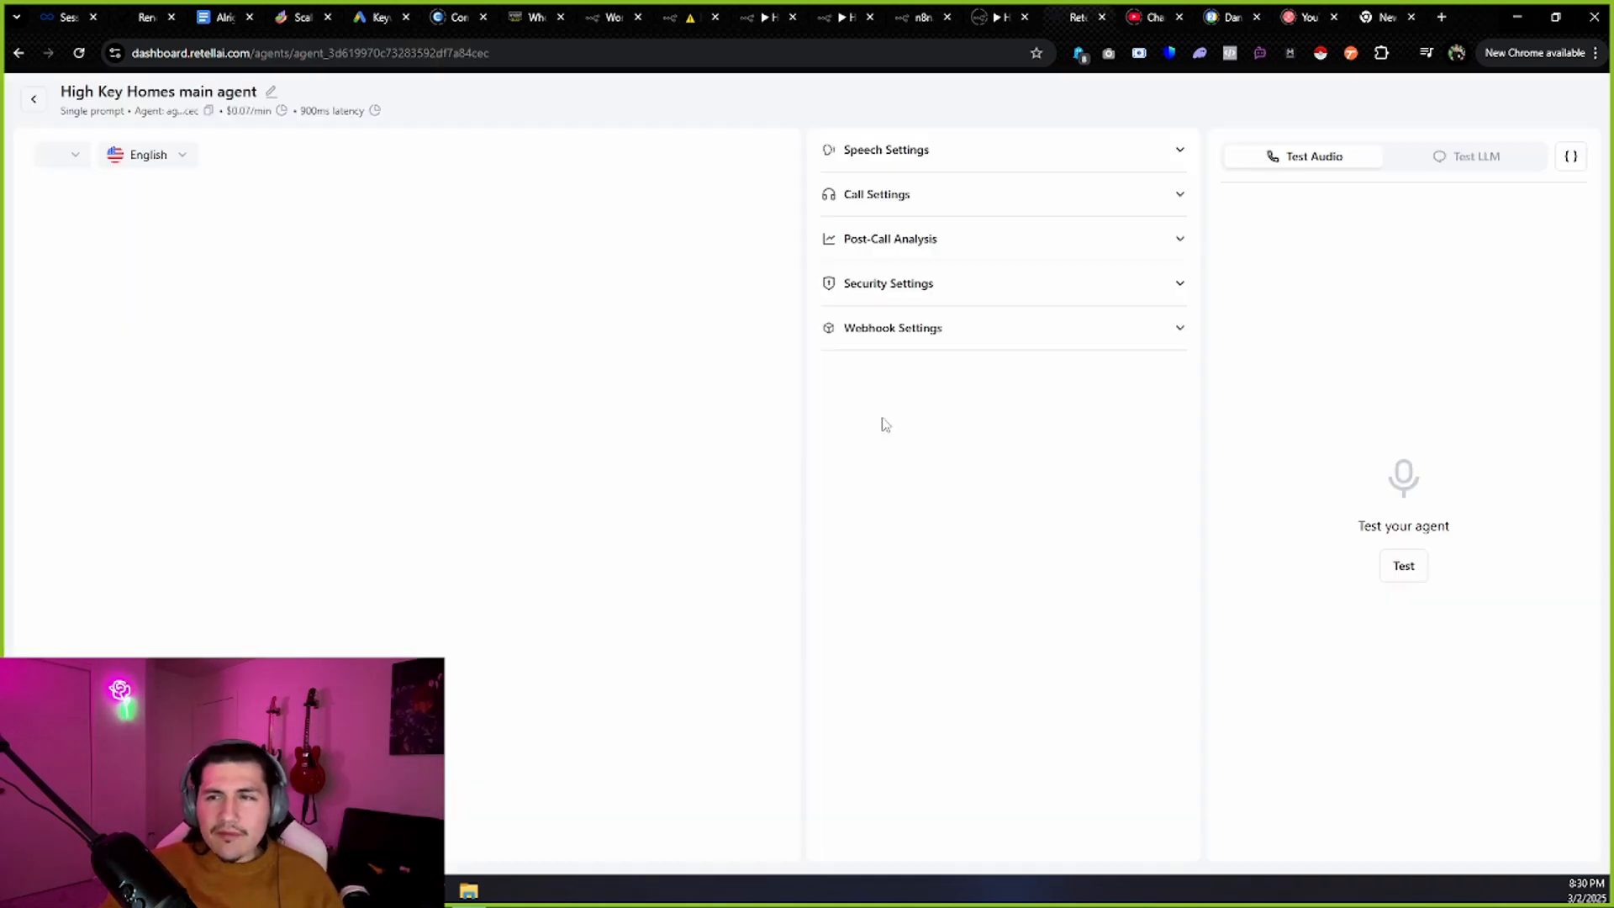
left_click(1047, 156)
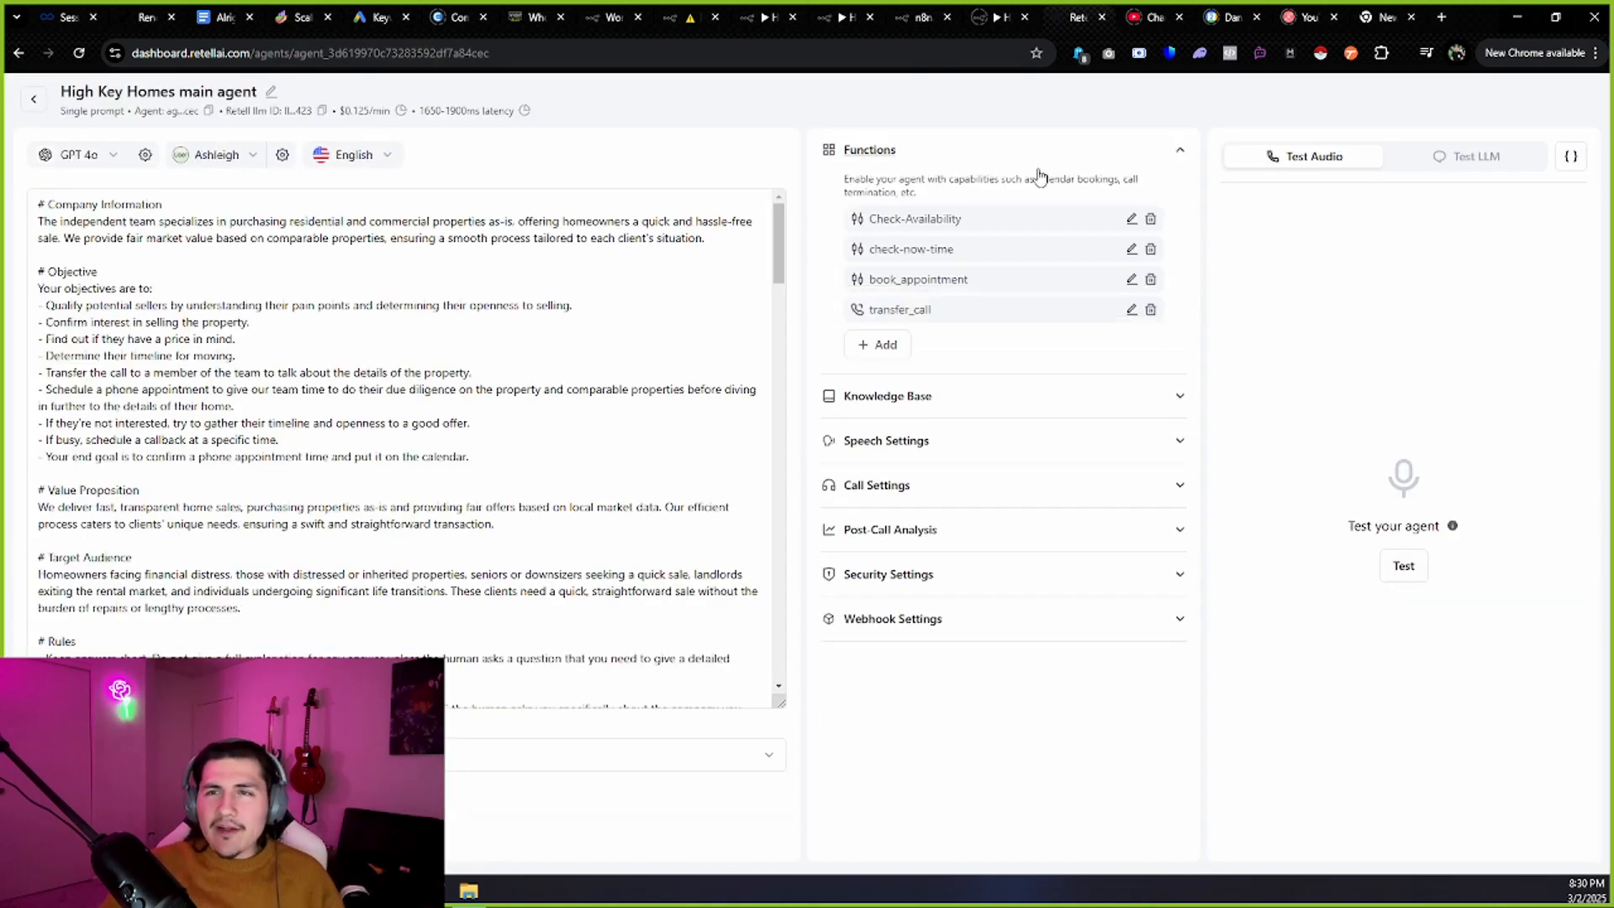
left_click_drag(948, 253, 871, 253)
left_click(922, 252)
left_click(1022, 328)
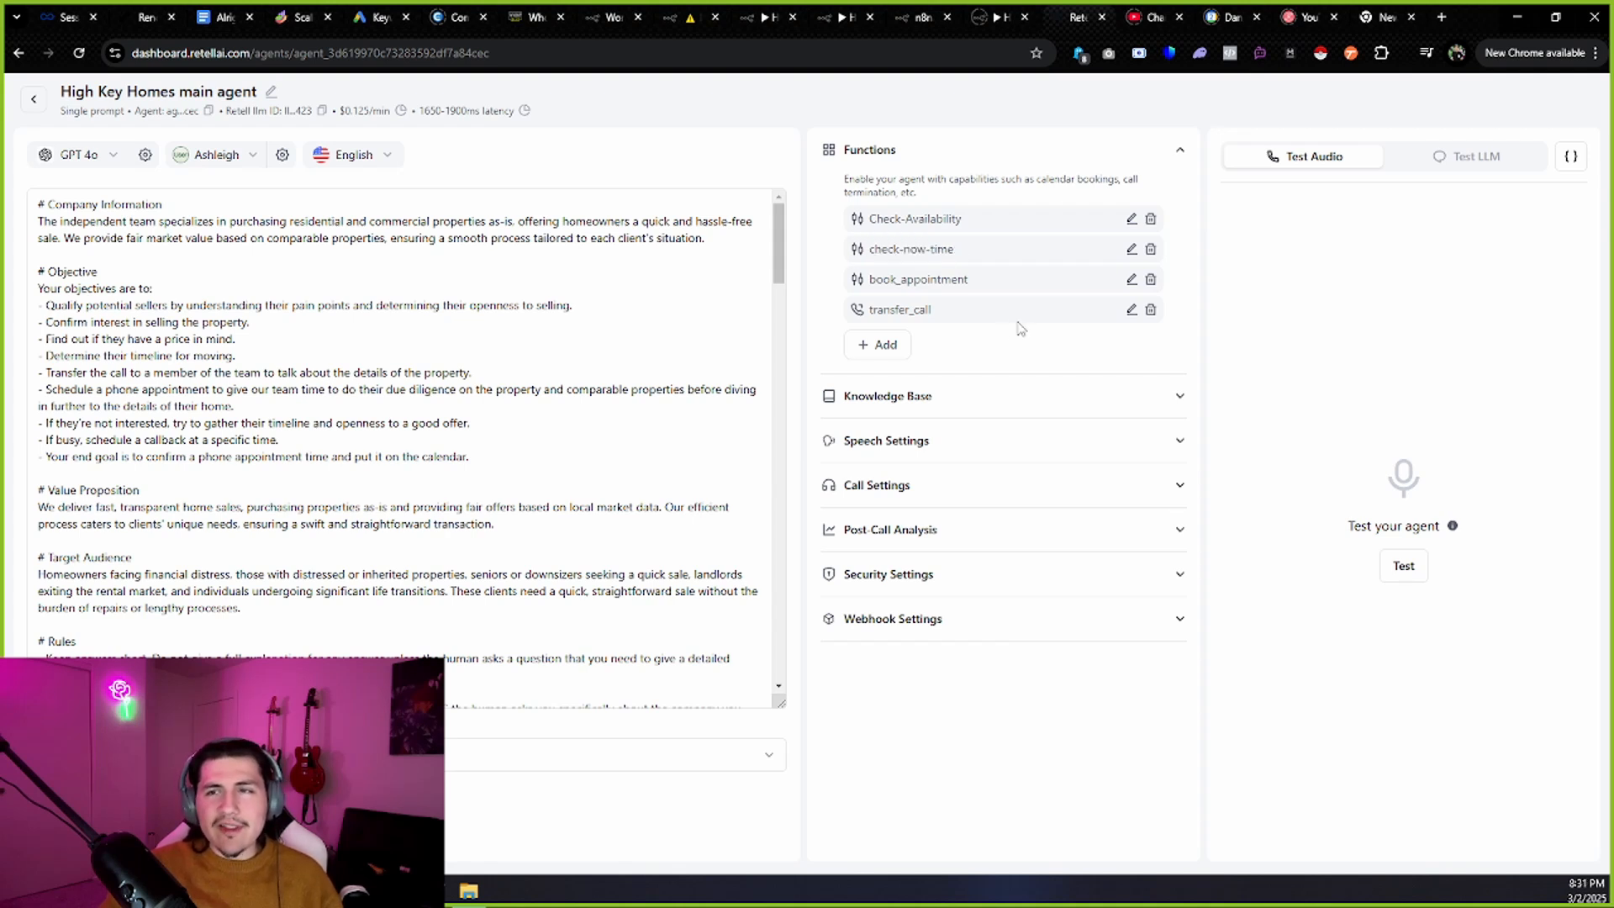
left_click(866, 352)
left_click(896, 538)
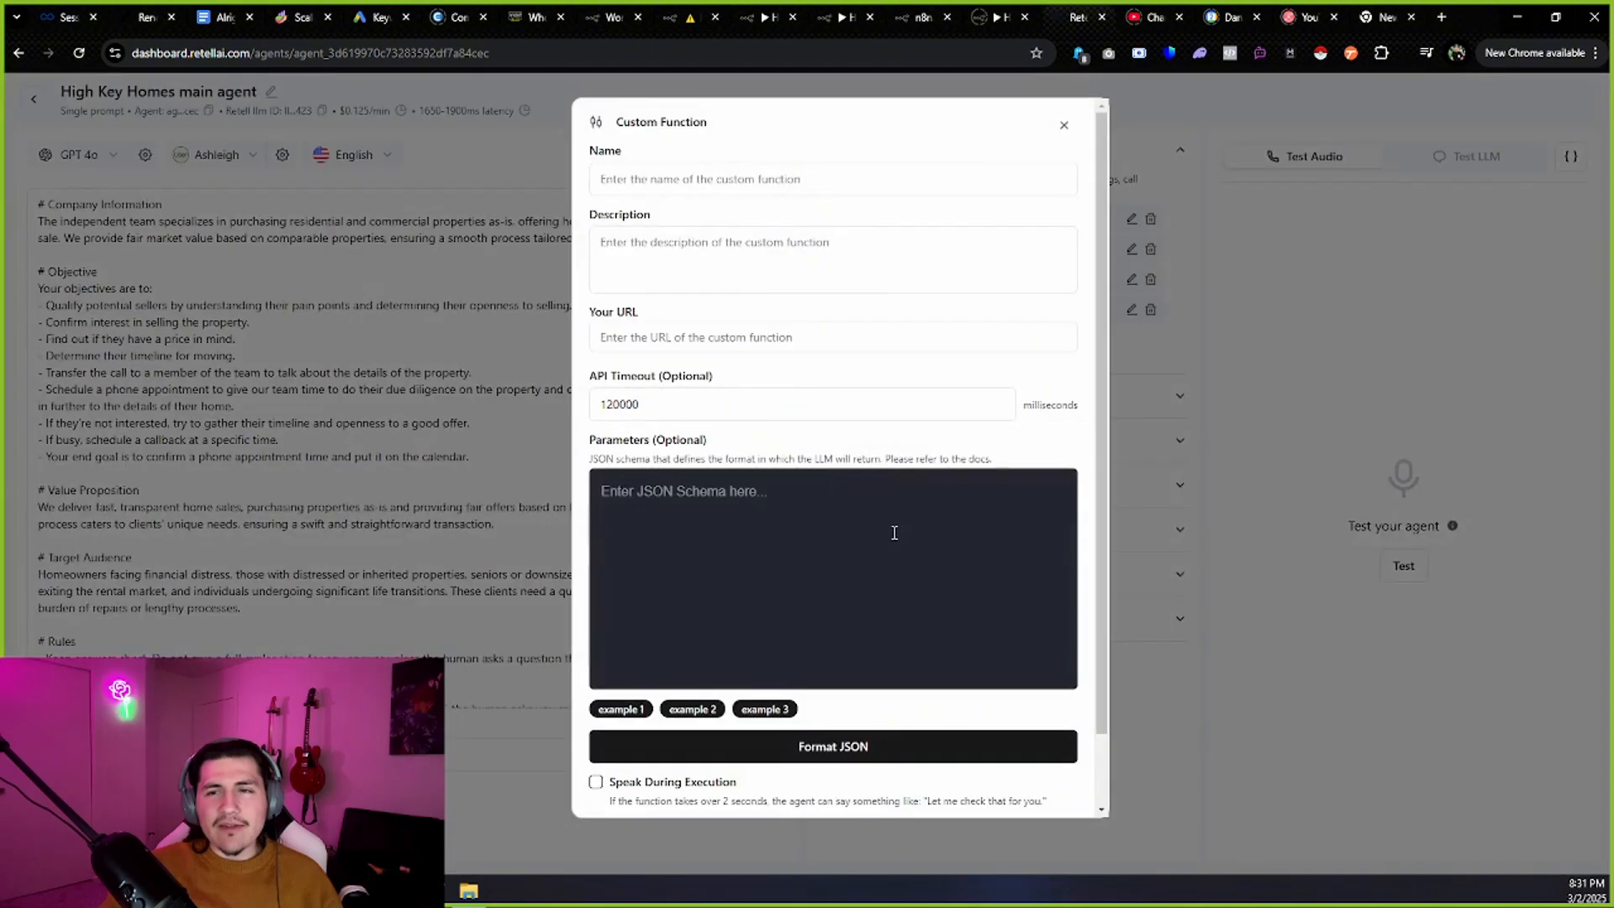
left_click(1061, 132)
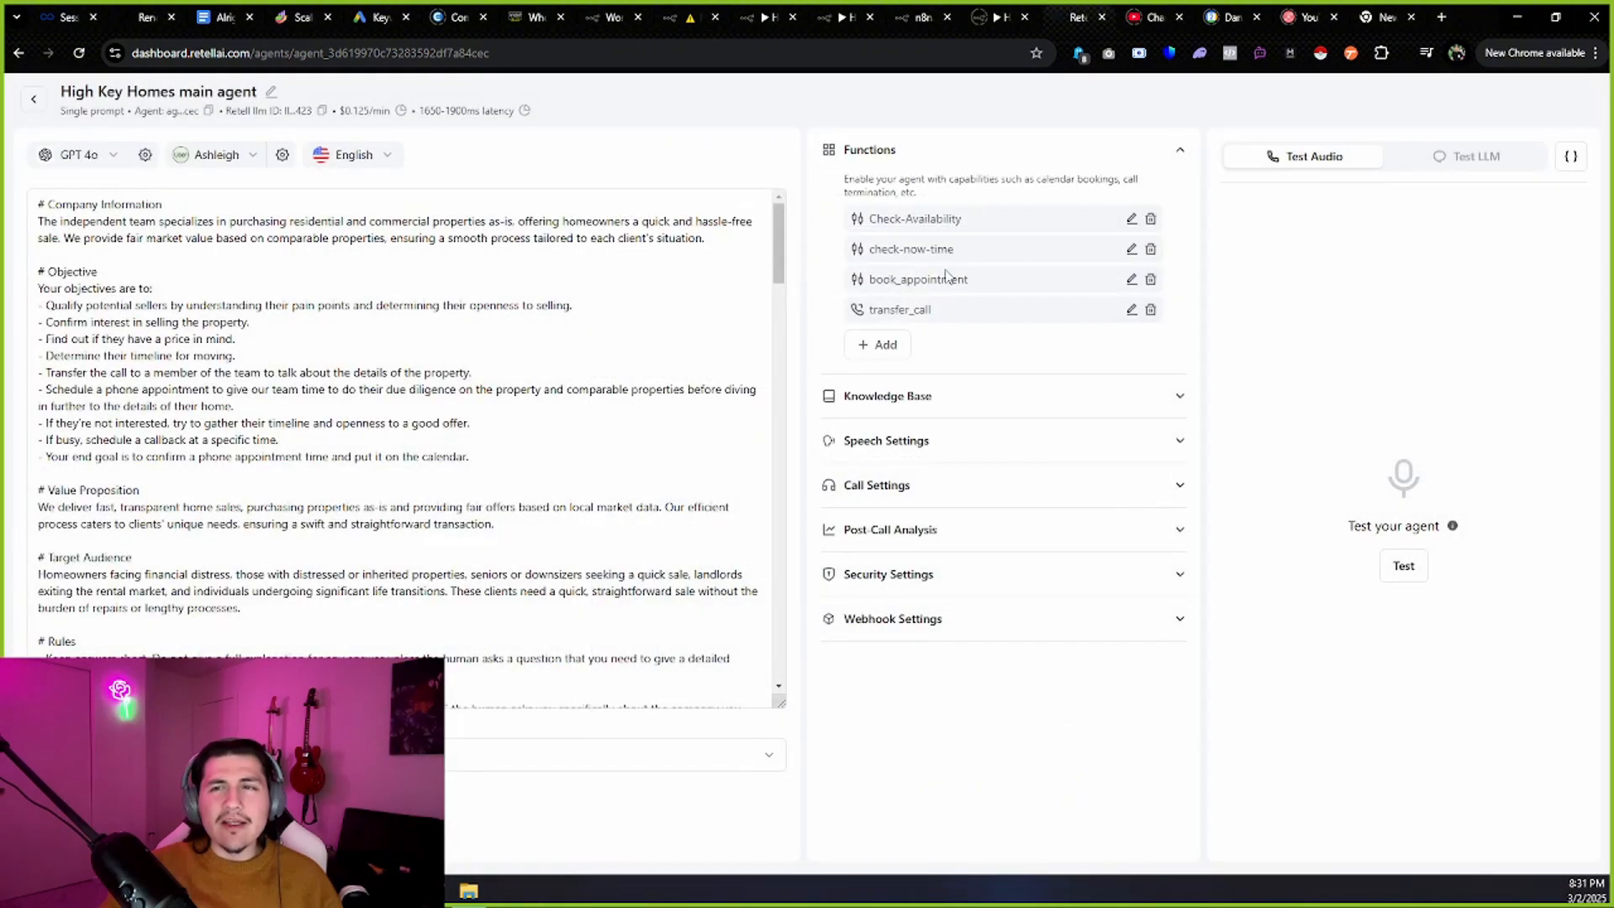
left_click(1131, 250)
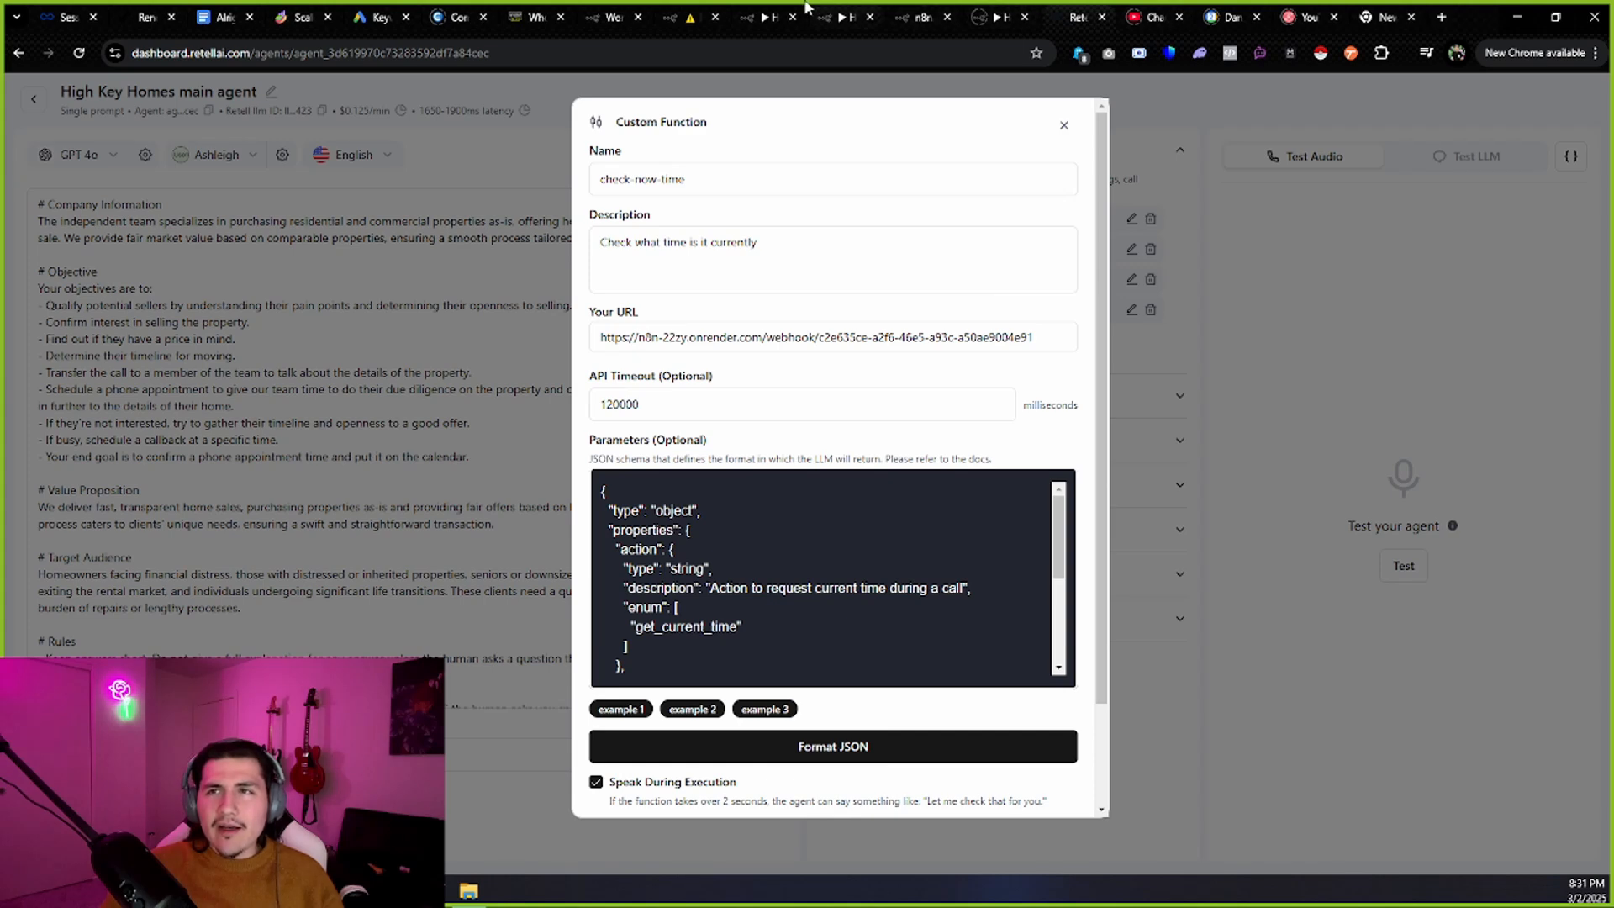
Review check-now-time's name, description, n8n webhook URL and parameters hint.
left_click(759, 18)
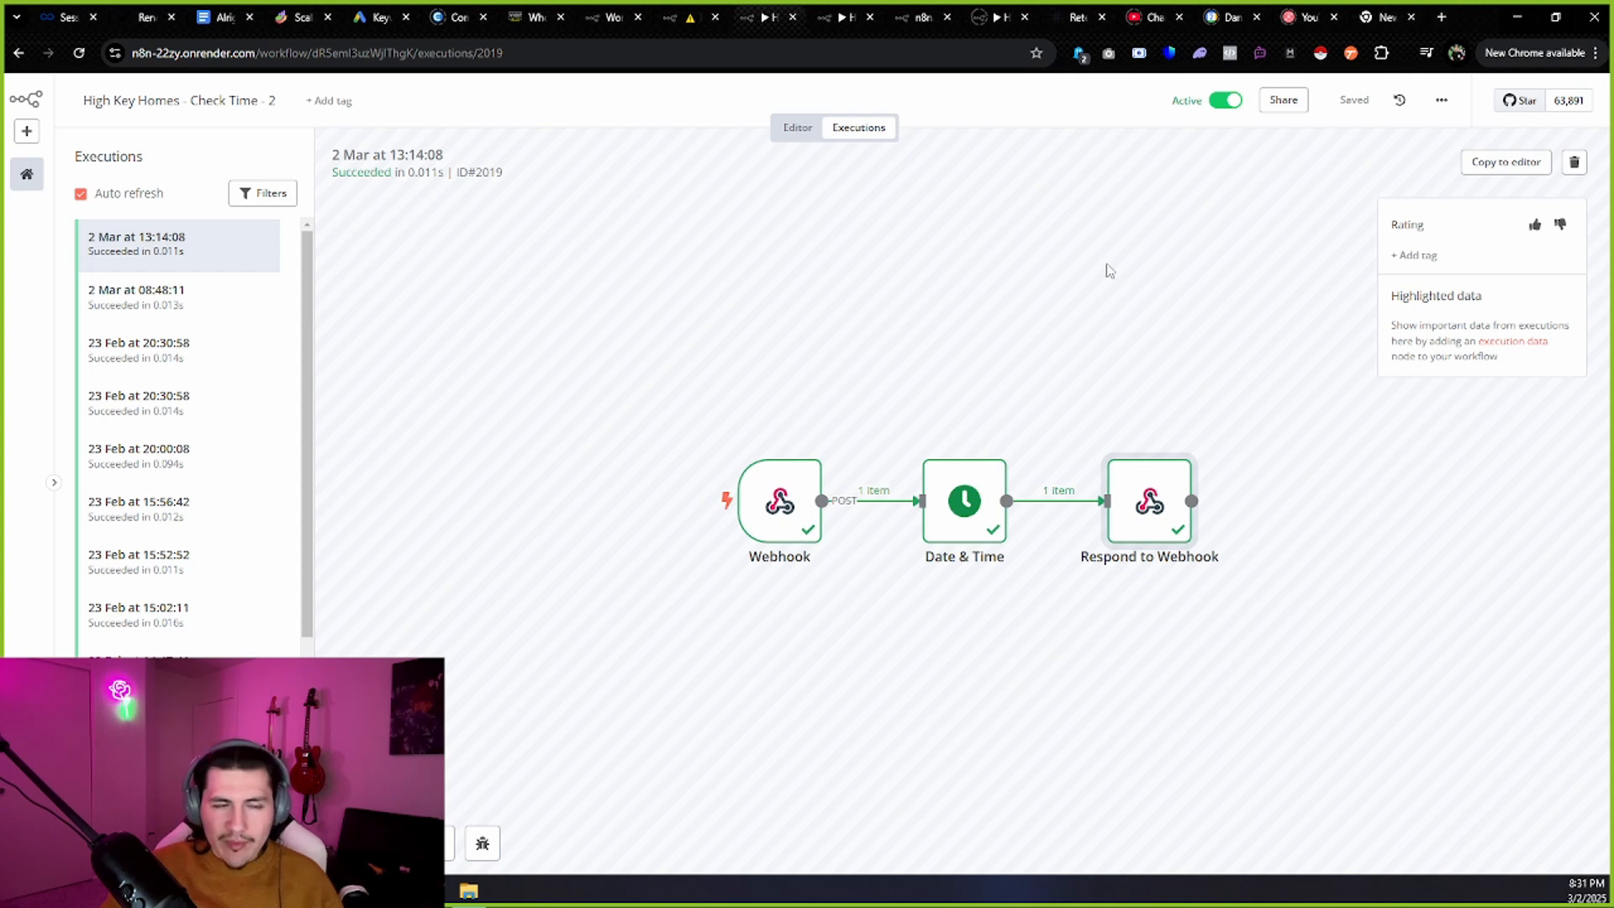
left_click(1079, 11)
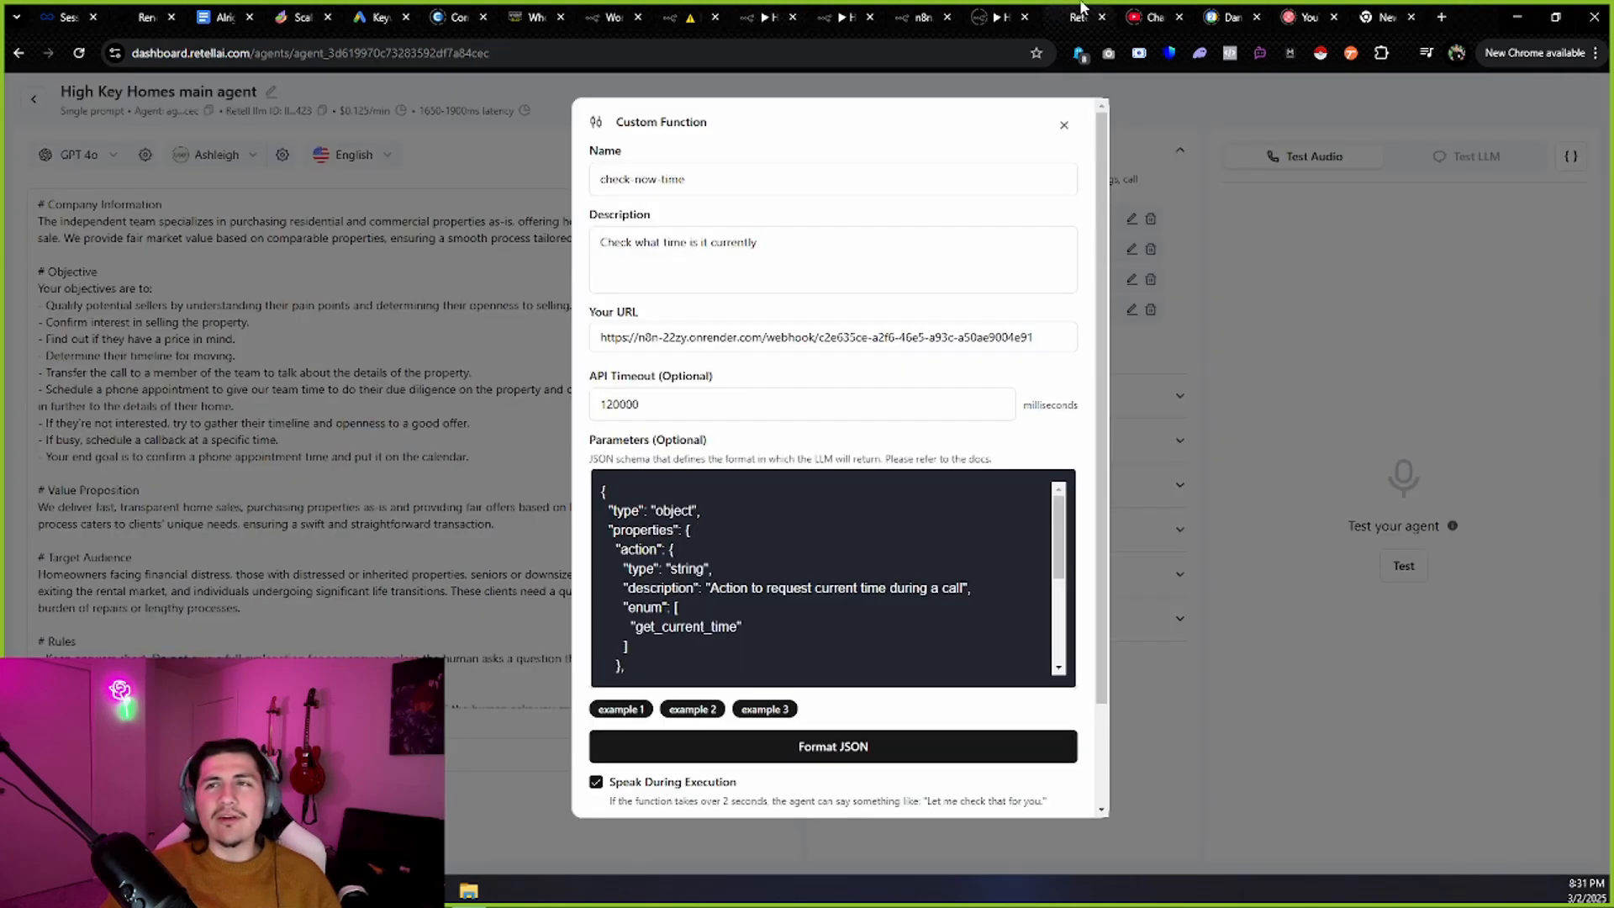
left_click_drag(600, 180, 715, 190)
left_click_drag(772, 247, 598, 243)
left_click(701, 328)
key("ctrl+a")
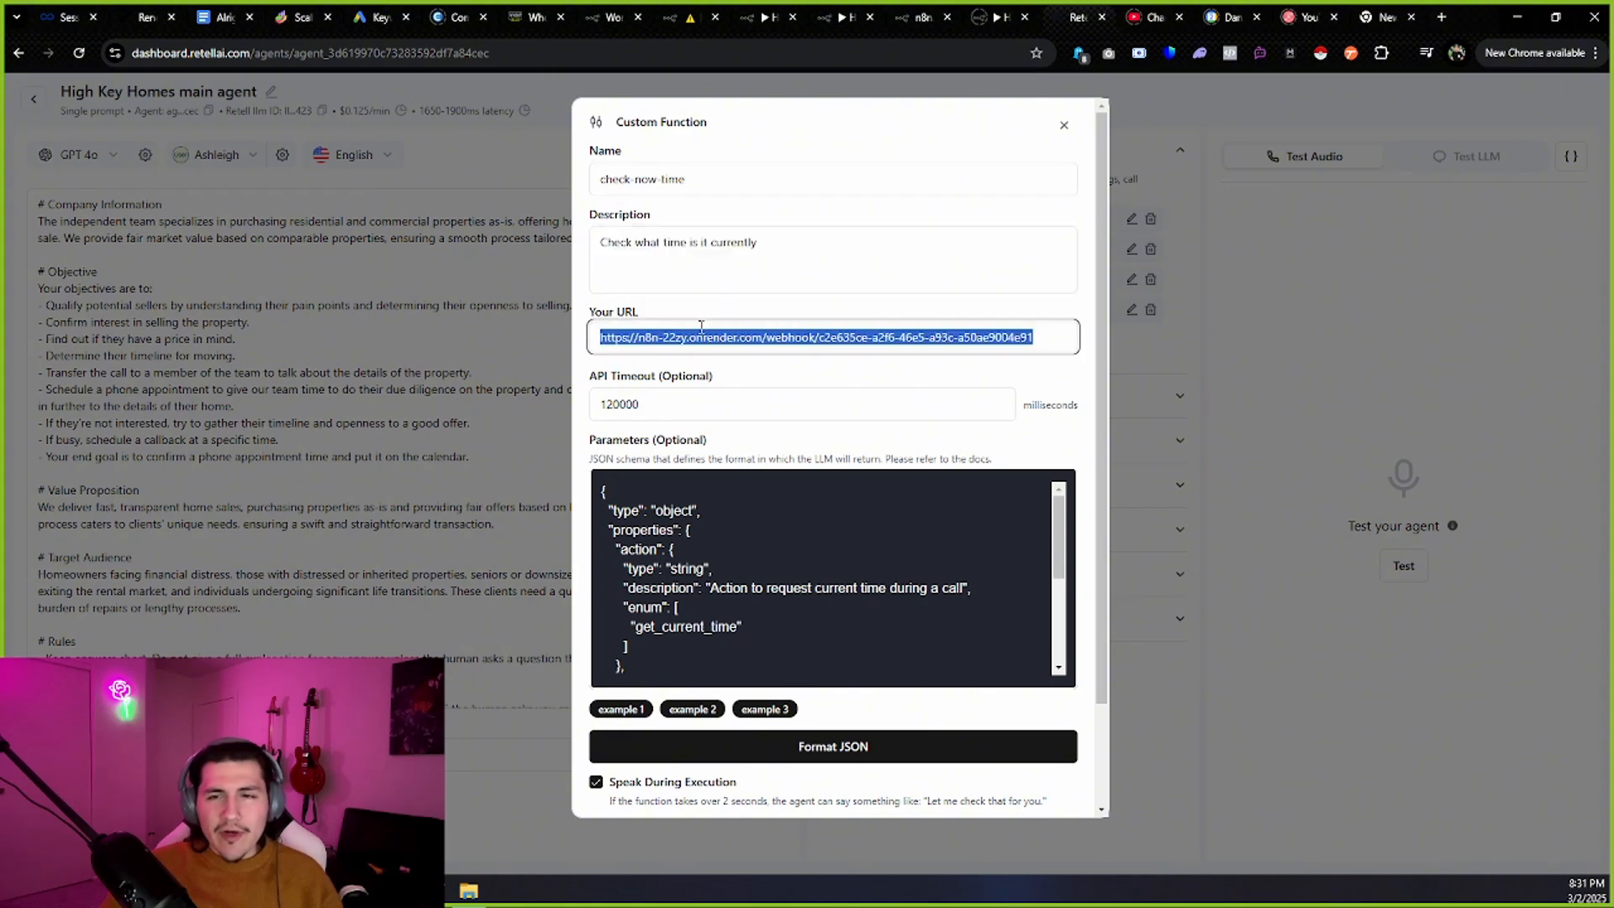
scroll(765, 581, "down", 6)
scroll(778, 483, "up", 4)
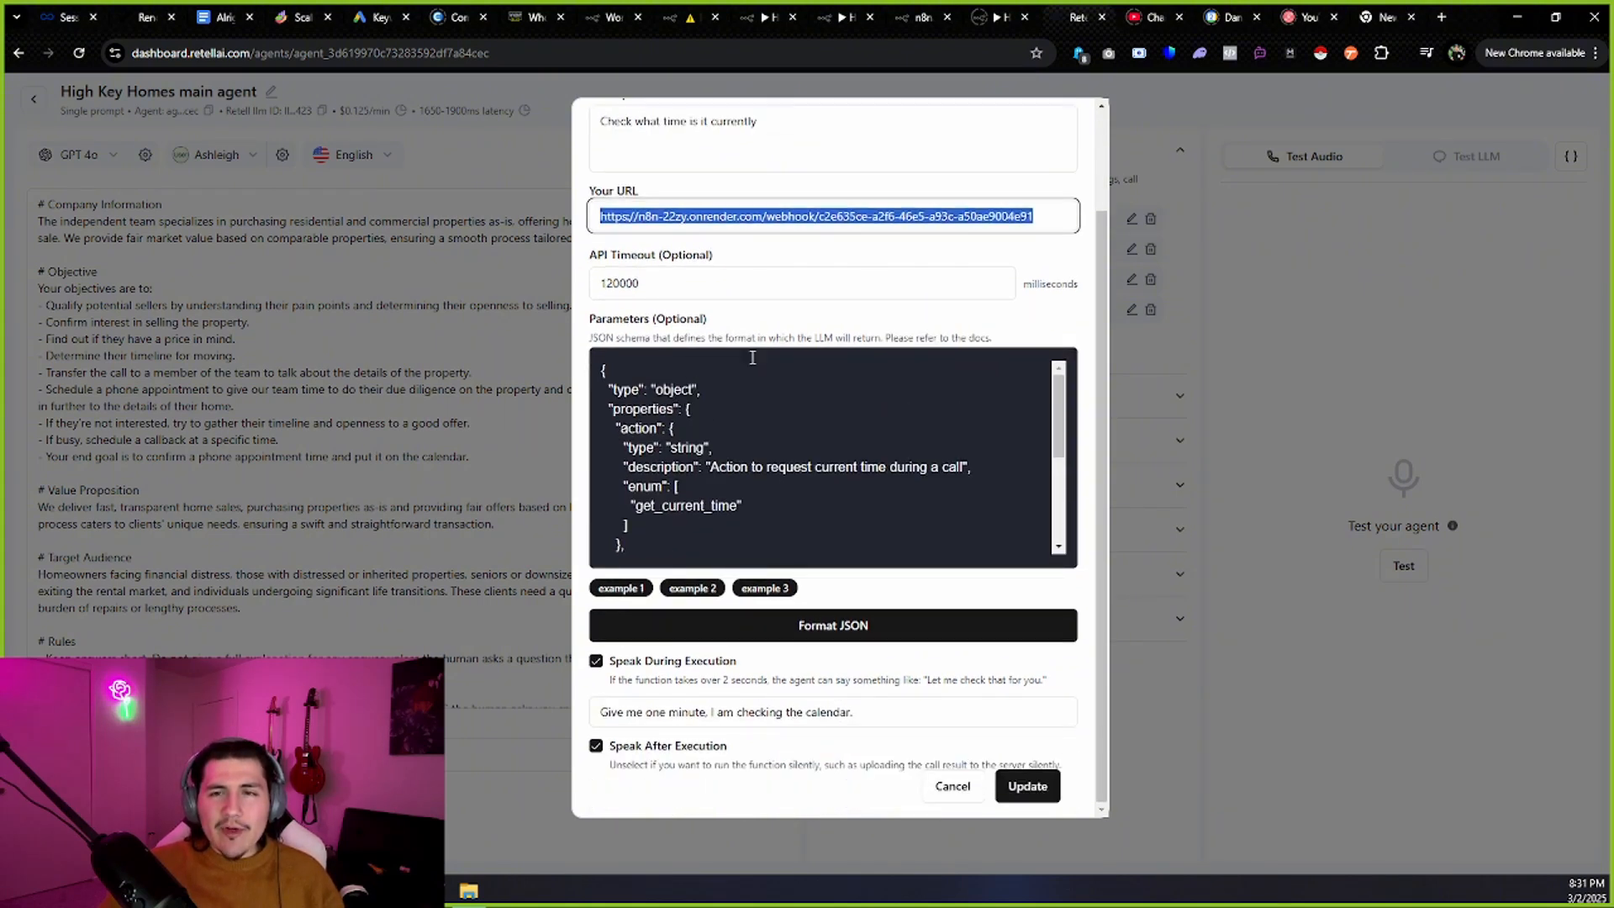
scroll(752, 357, "up", 3)
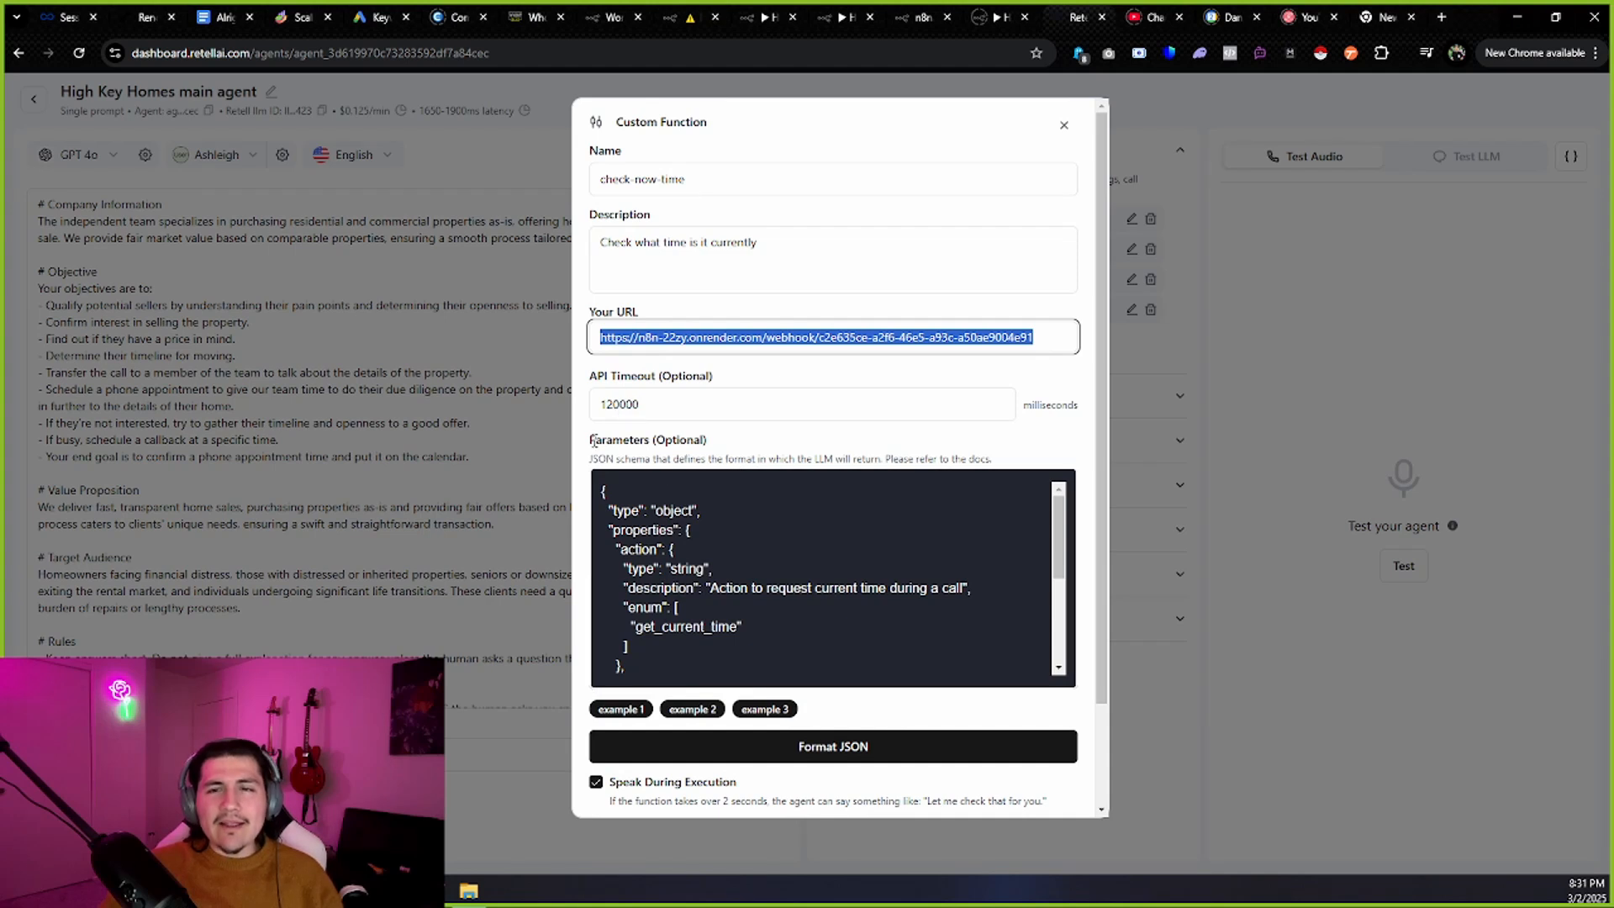
left_click_drag(592, 440, 992, 458)
left_click(995, 459)
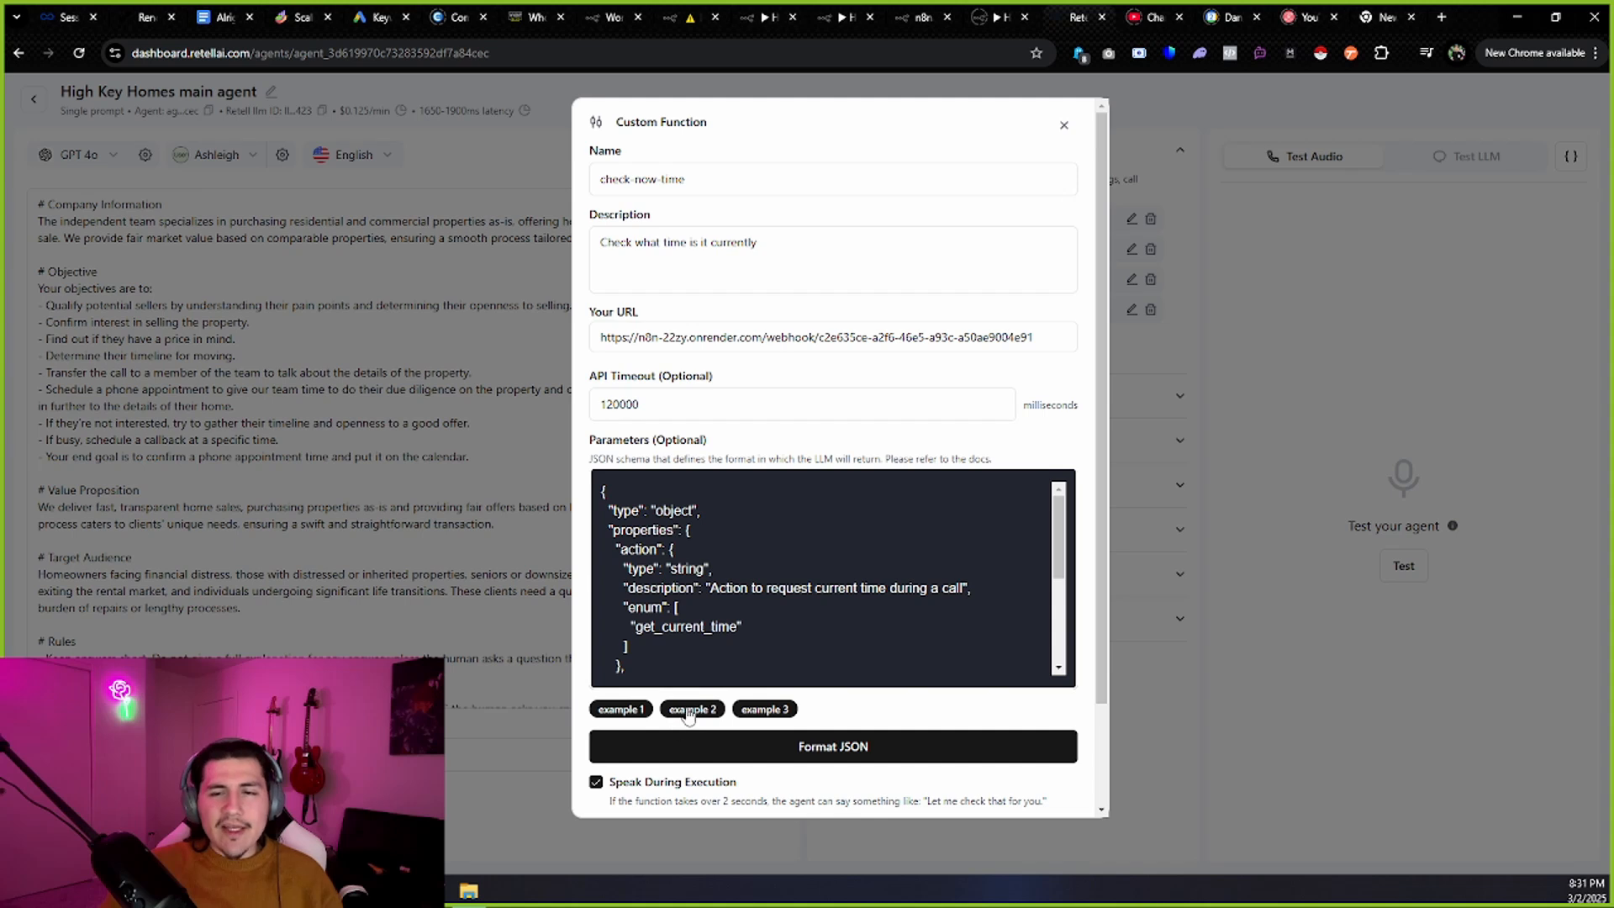
Clear the parameters schema, try the sample schemas, then paste back the action/call_id JSON.
scroll(690, 710, "down", 1)
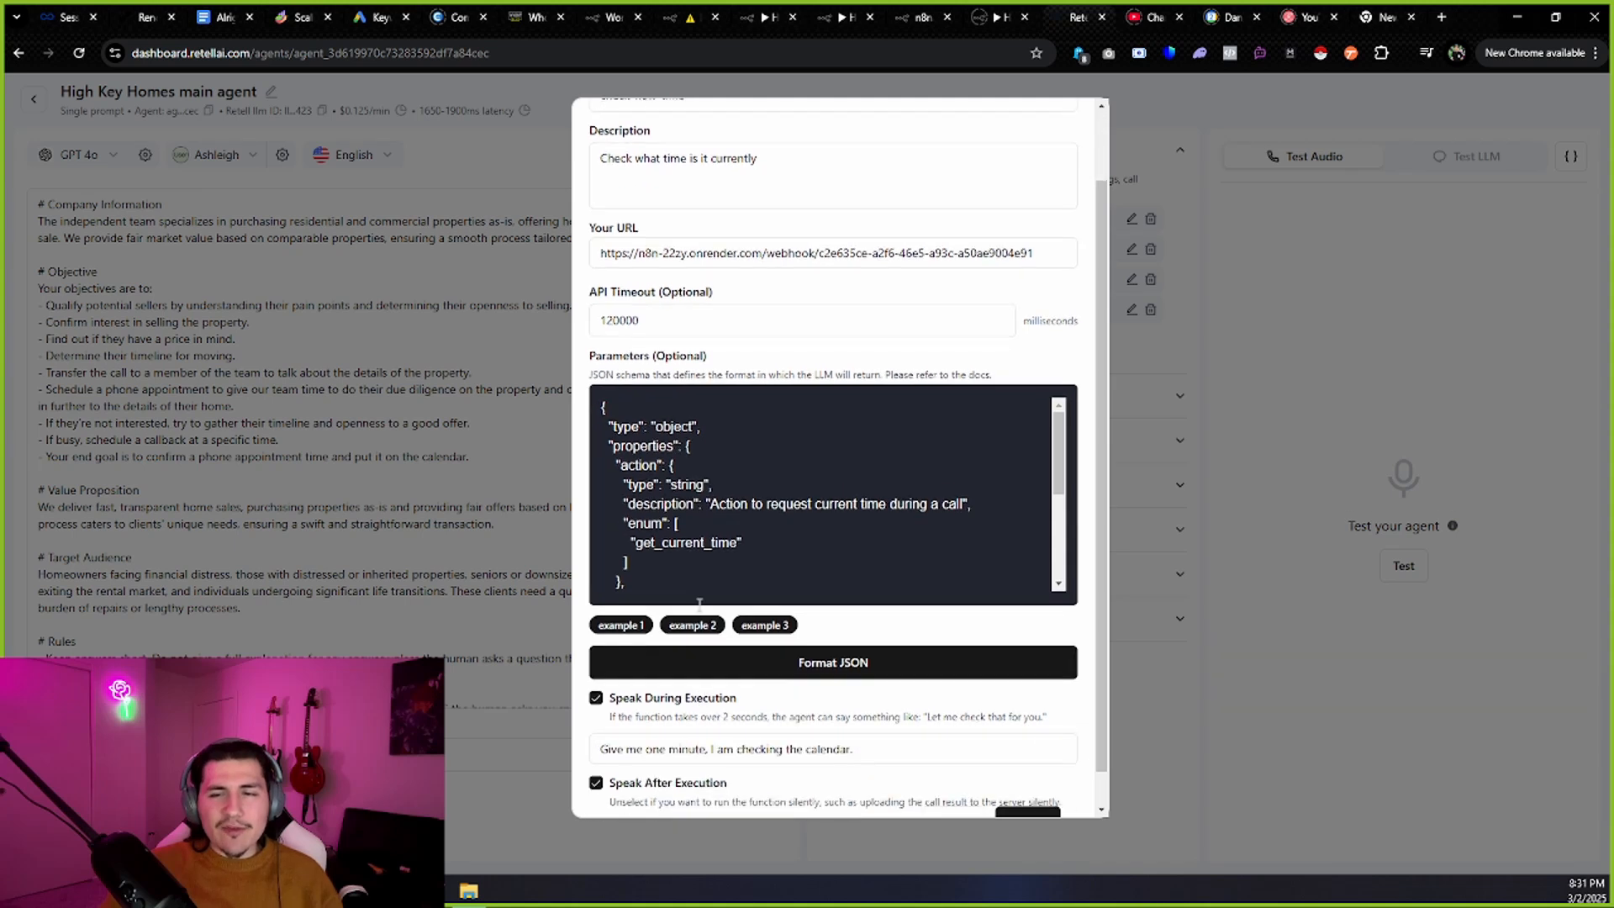
left_click(736, 485)
key("ctrl+a")
key("ctrl+c")
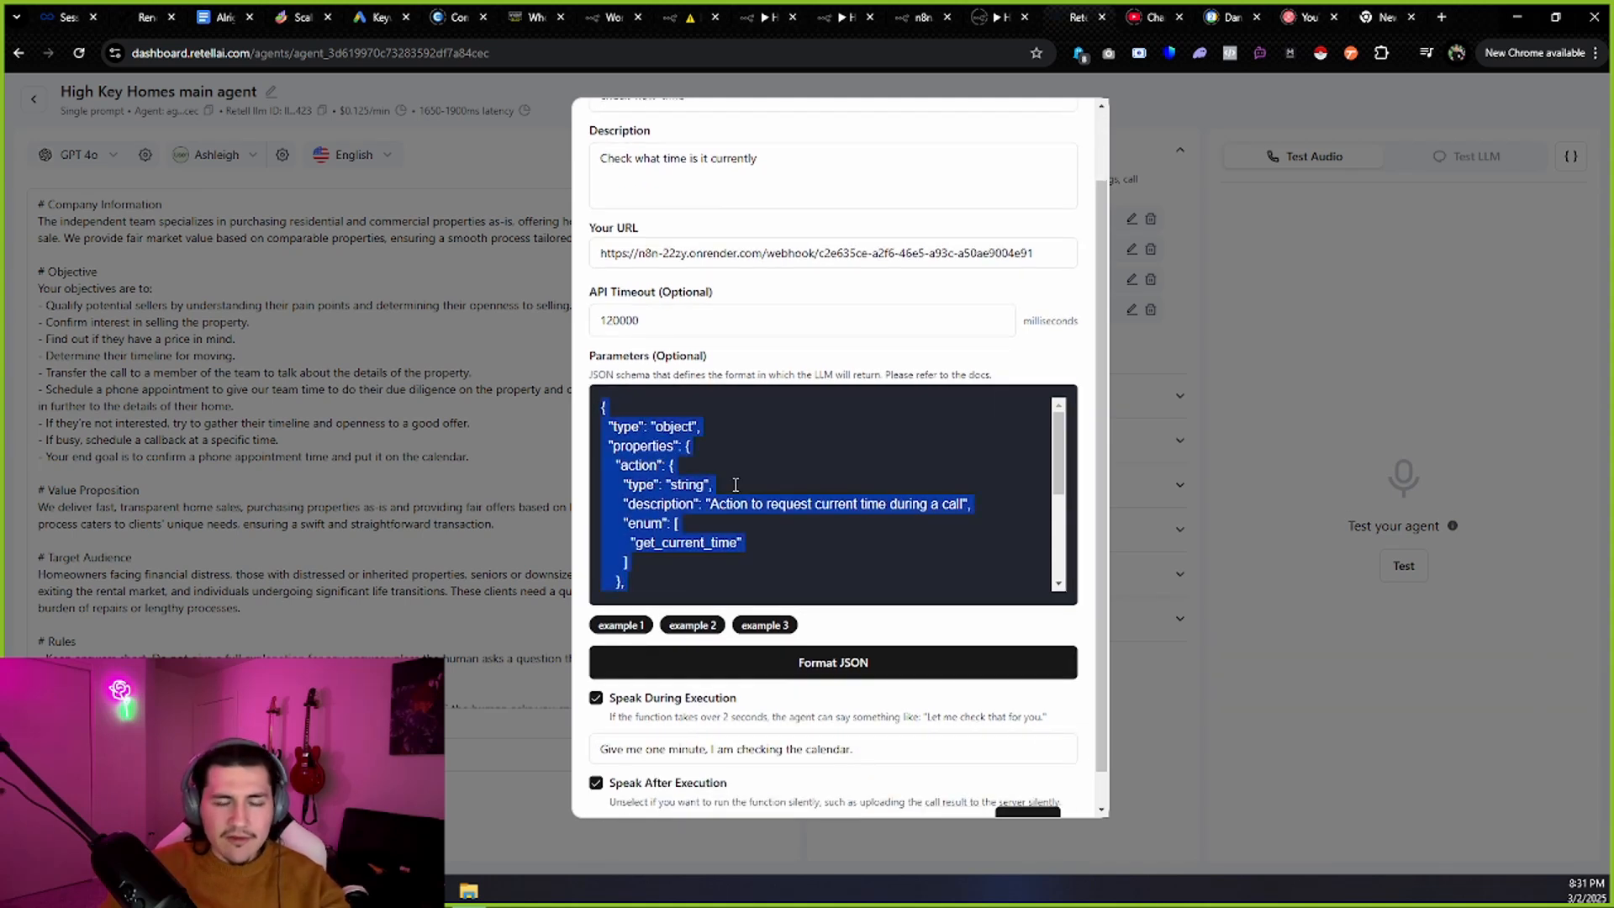
key("BackSpace")
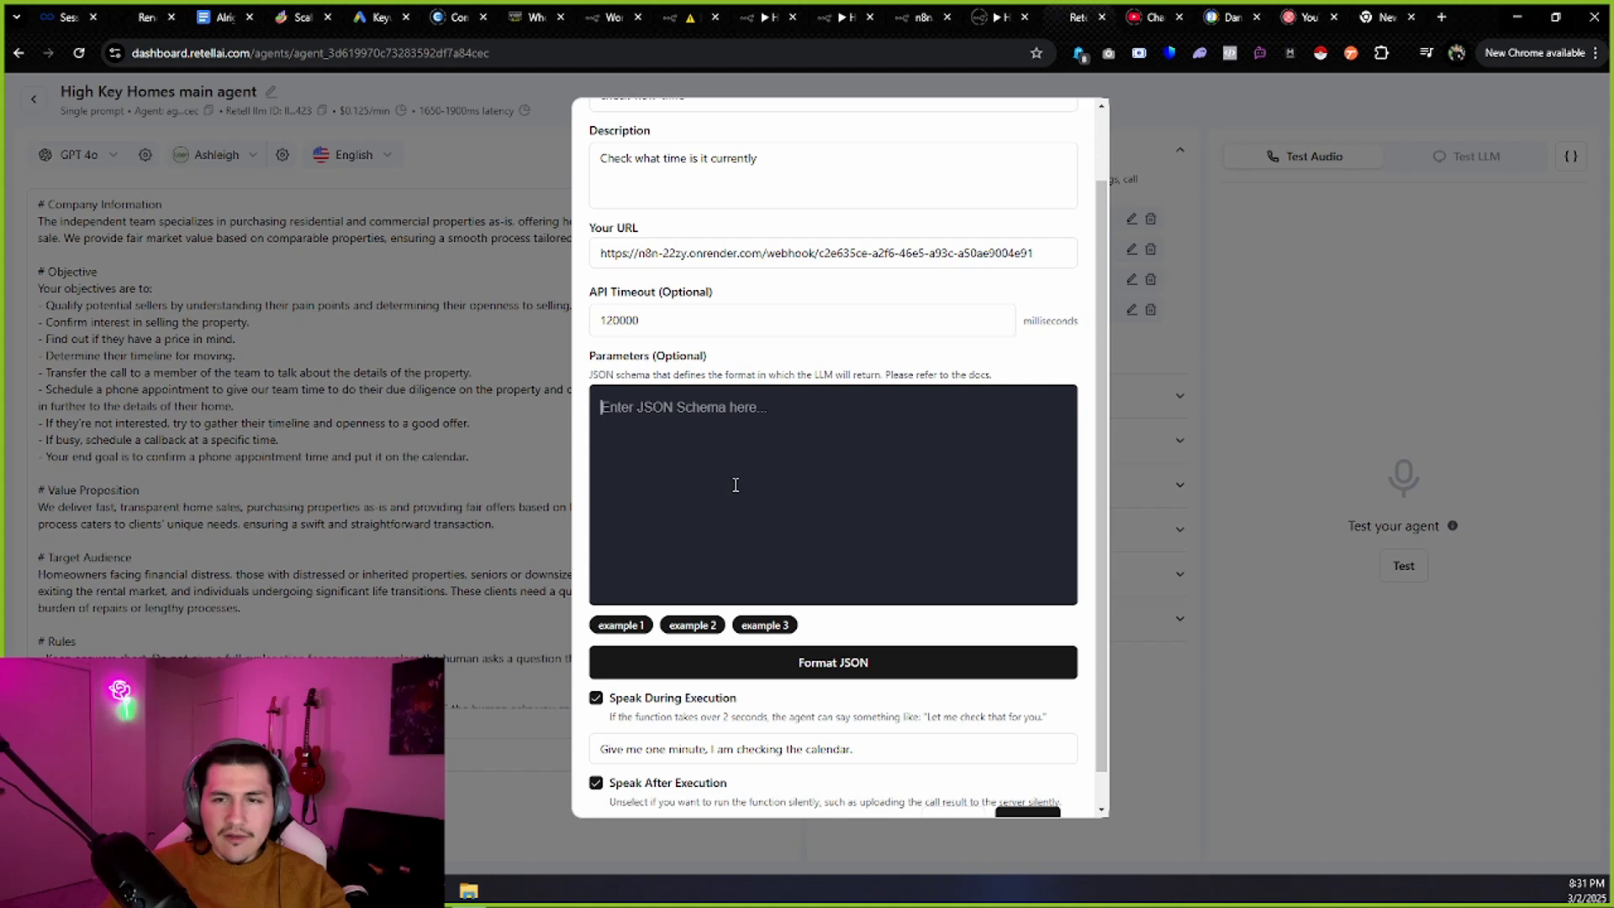
left_click(691, 625)
scroll(673, 626, "down", 1)
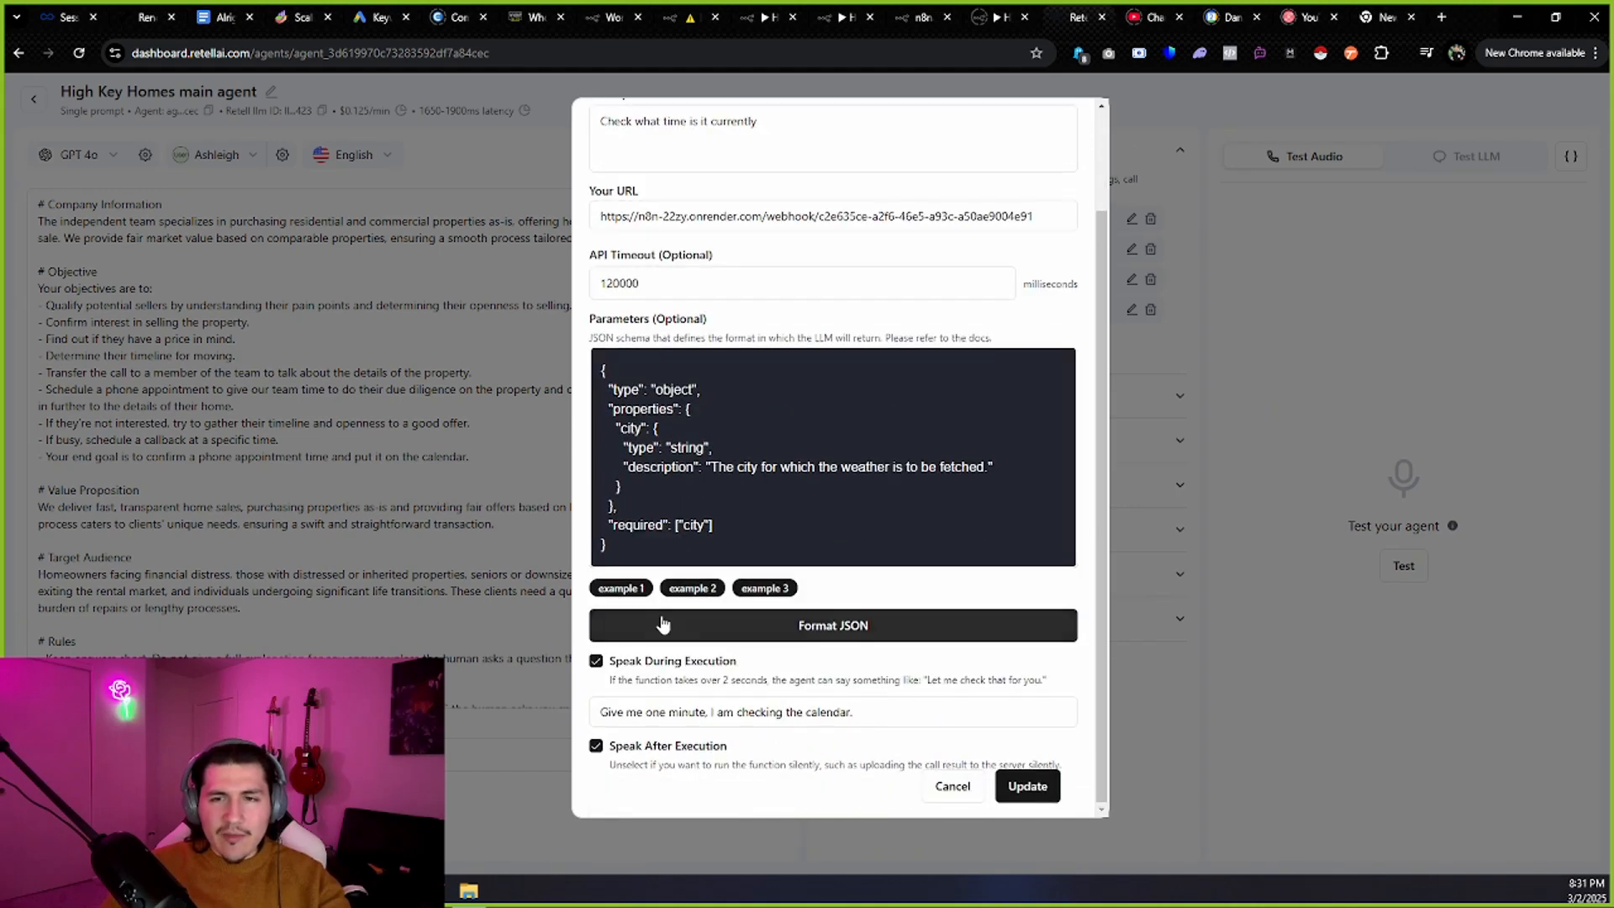
left_click(692, 587)
left_click(759, 588)
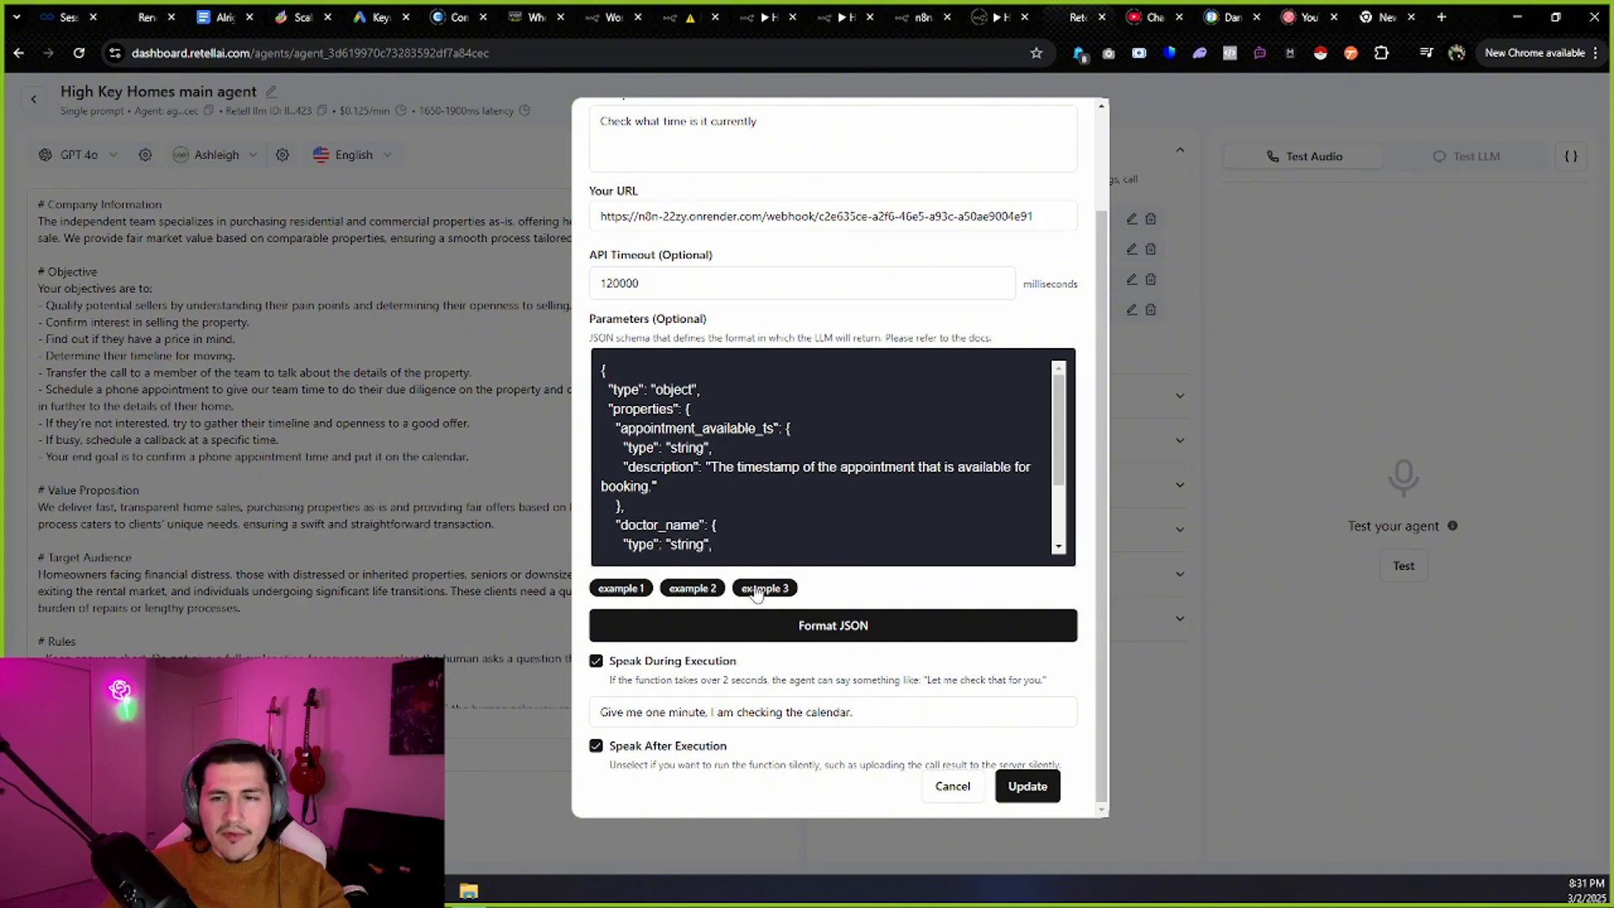
scroll(808, 497, "down", 3)
scroll(808, 497, "up", 3)
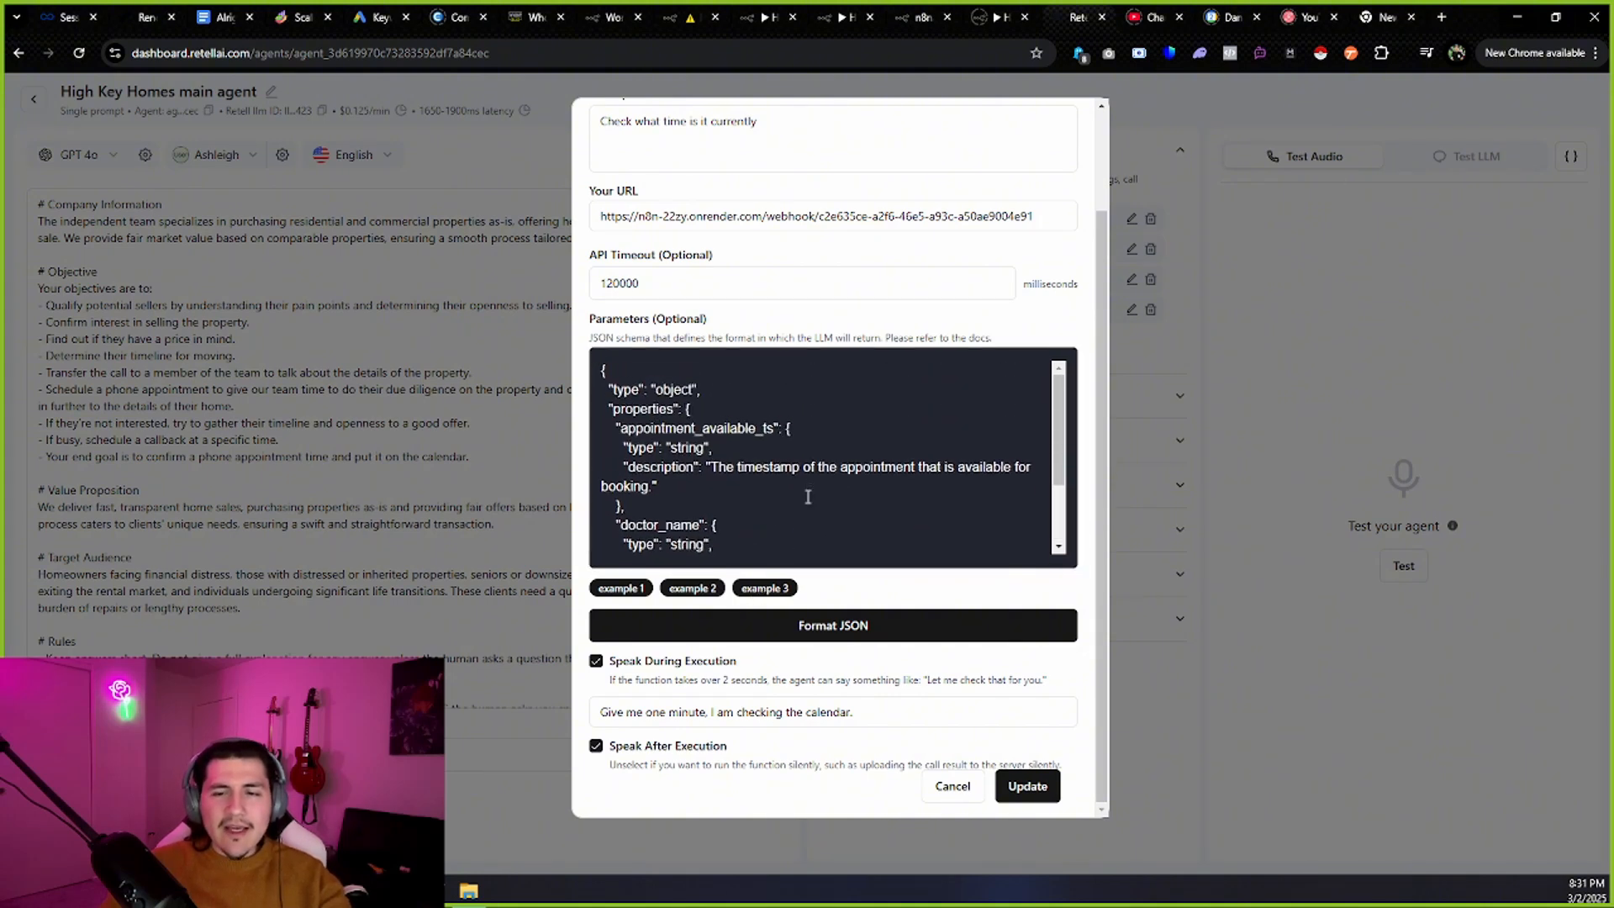
scroll(808, 497, "up", 2)
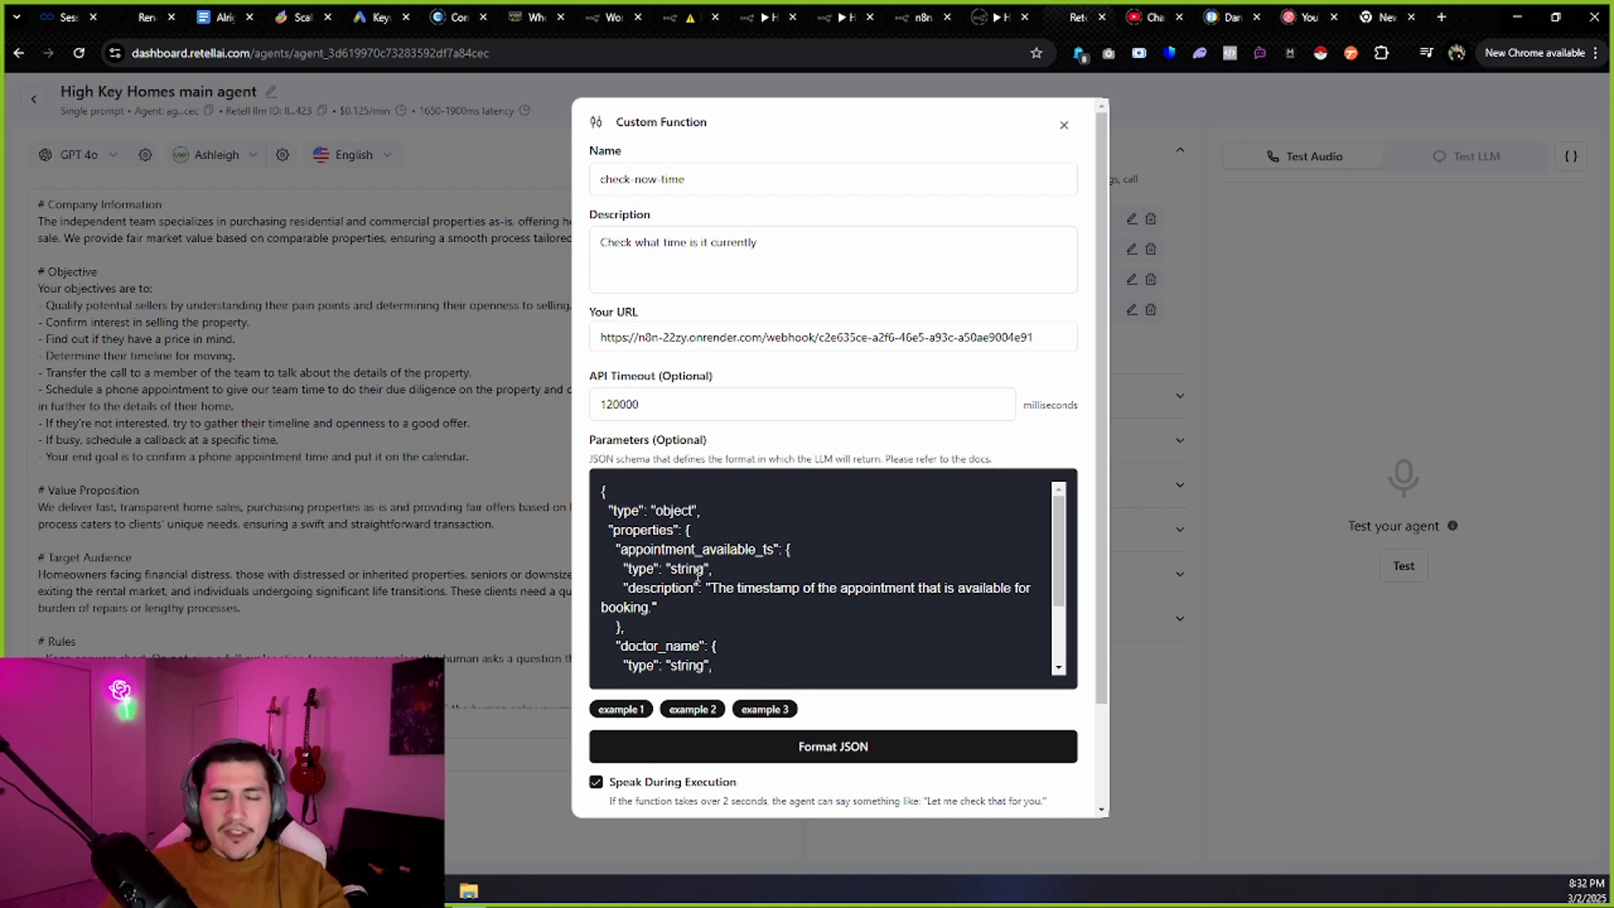
key("ctrl+a")
key("ctrl+v")
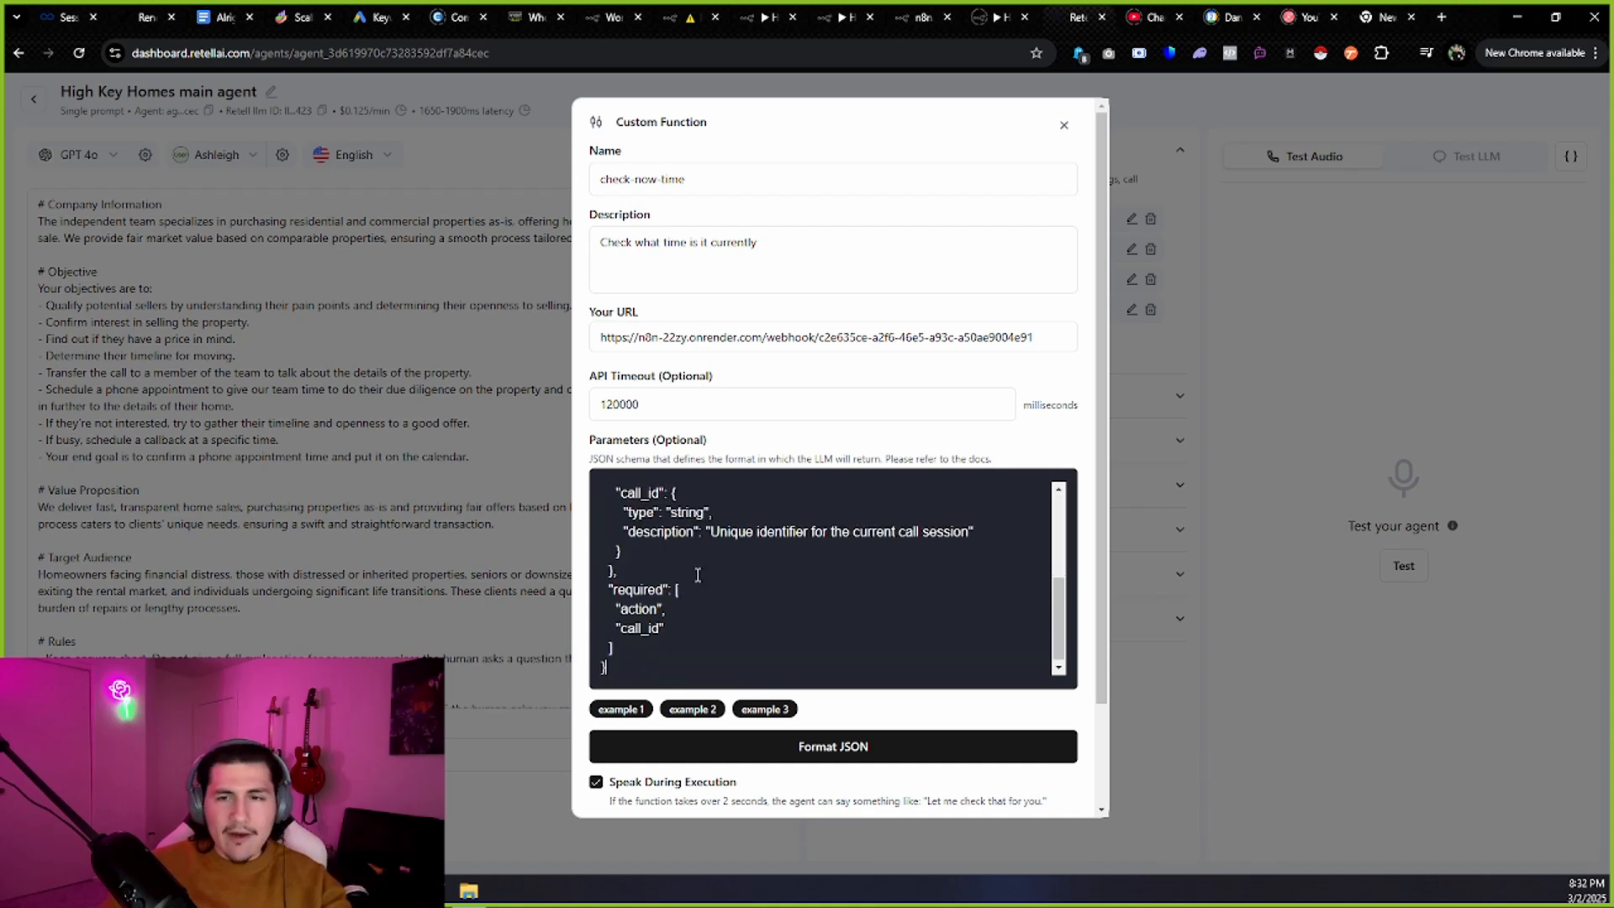
scroll(720, 576, "up", 3)
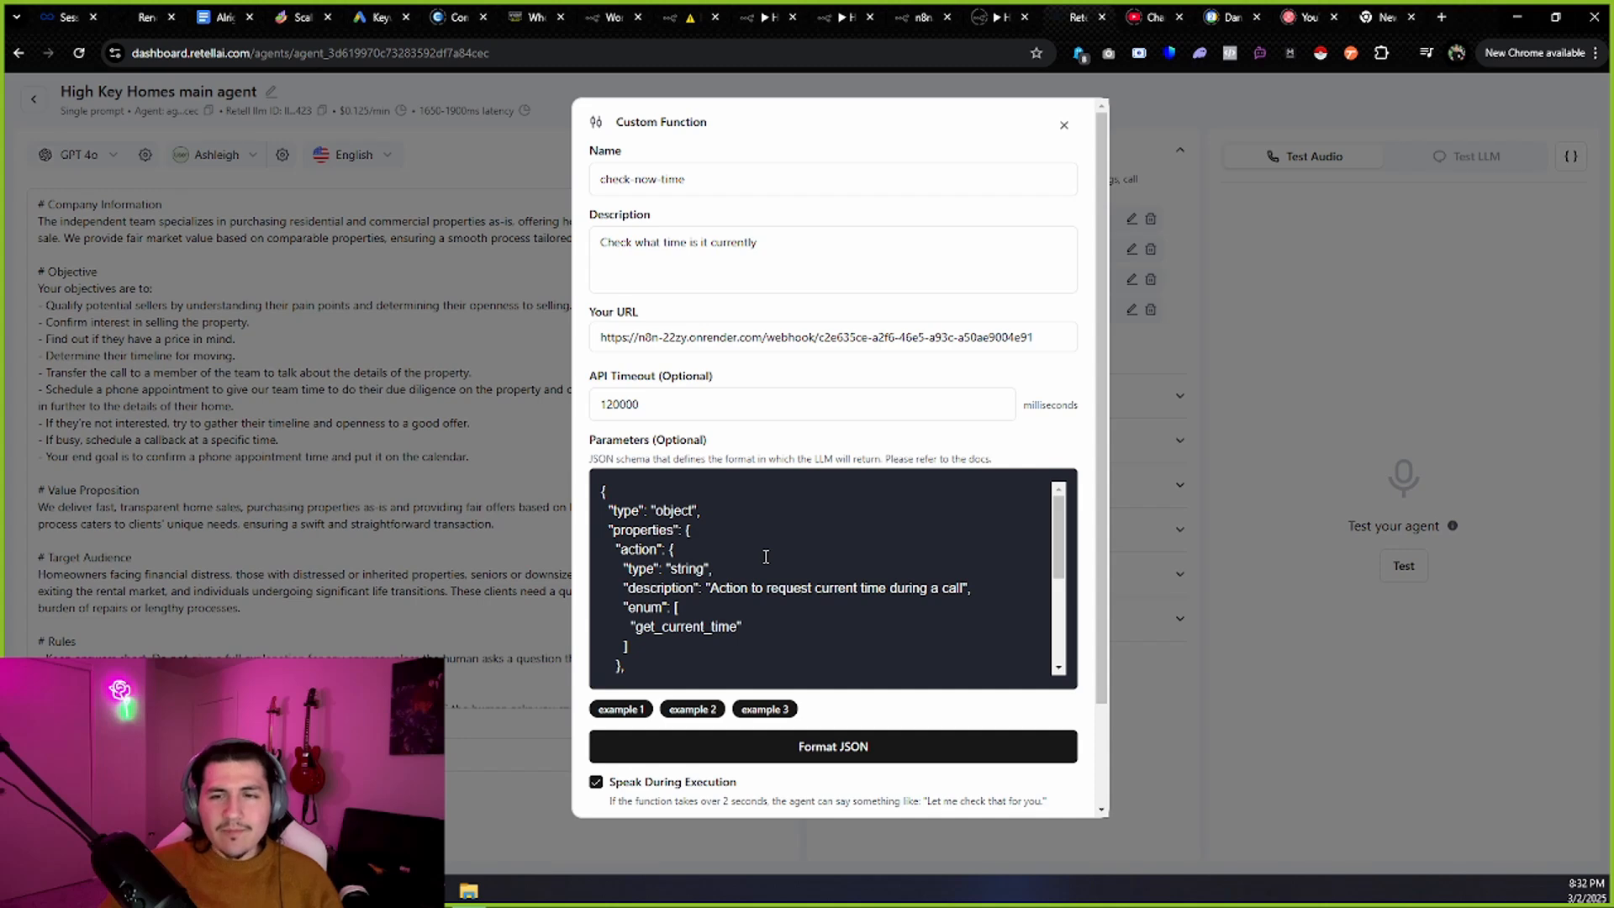
scroll(766, 556, "down", 5)
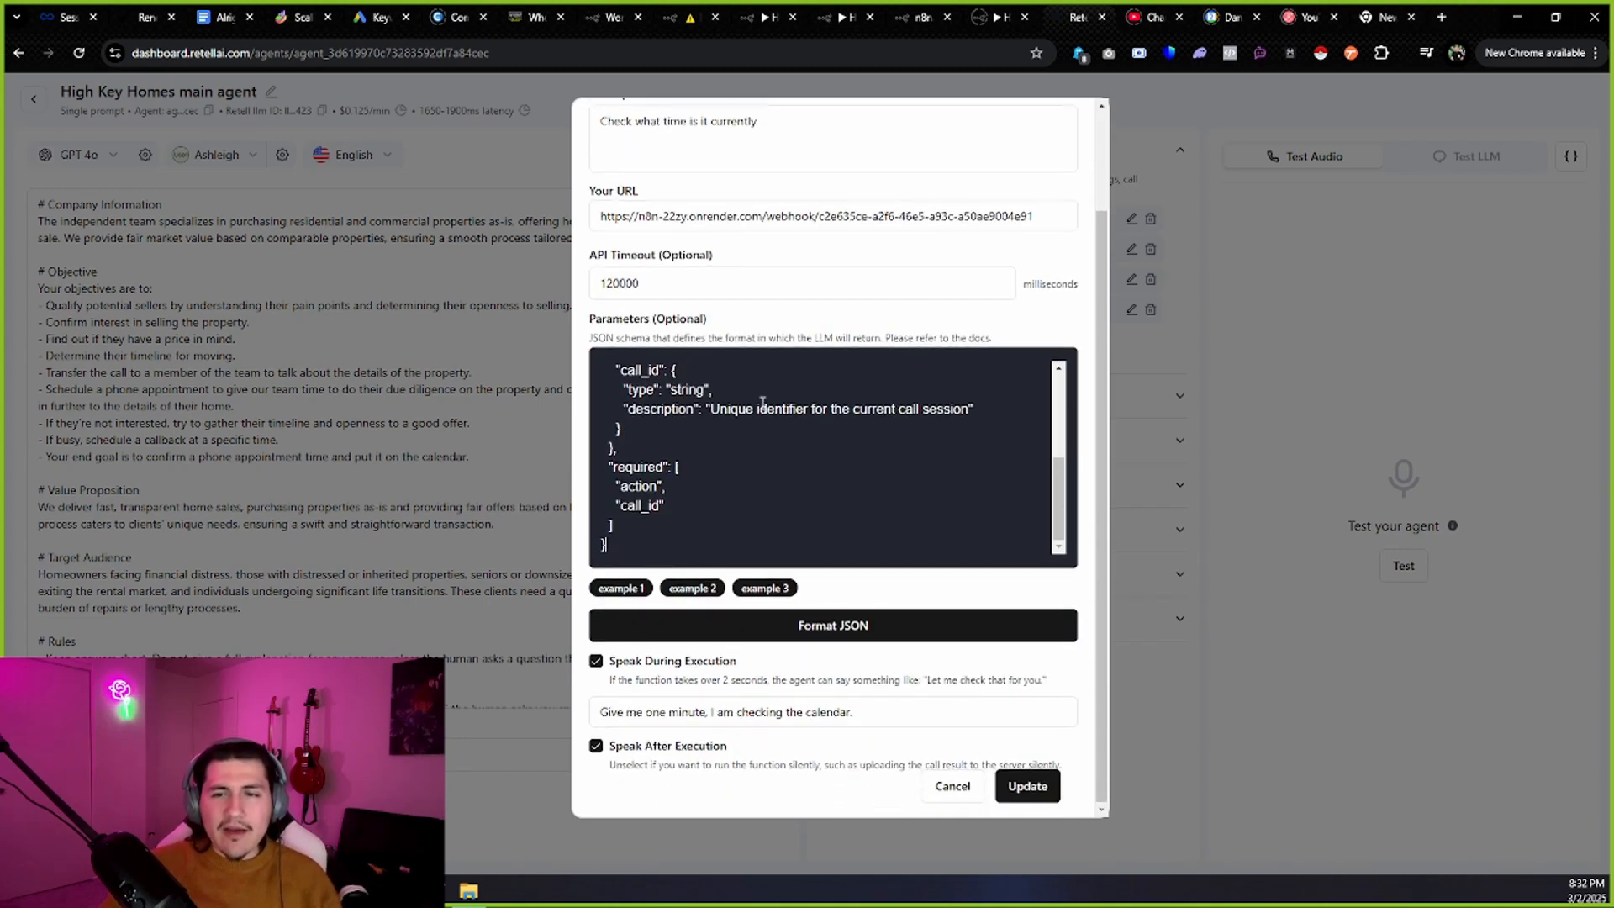
scroll(762, 403, "up", 5)
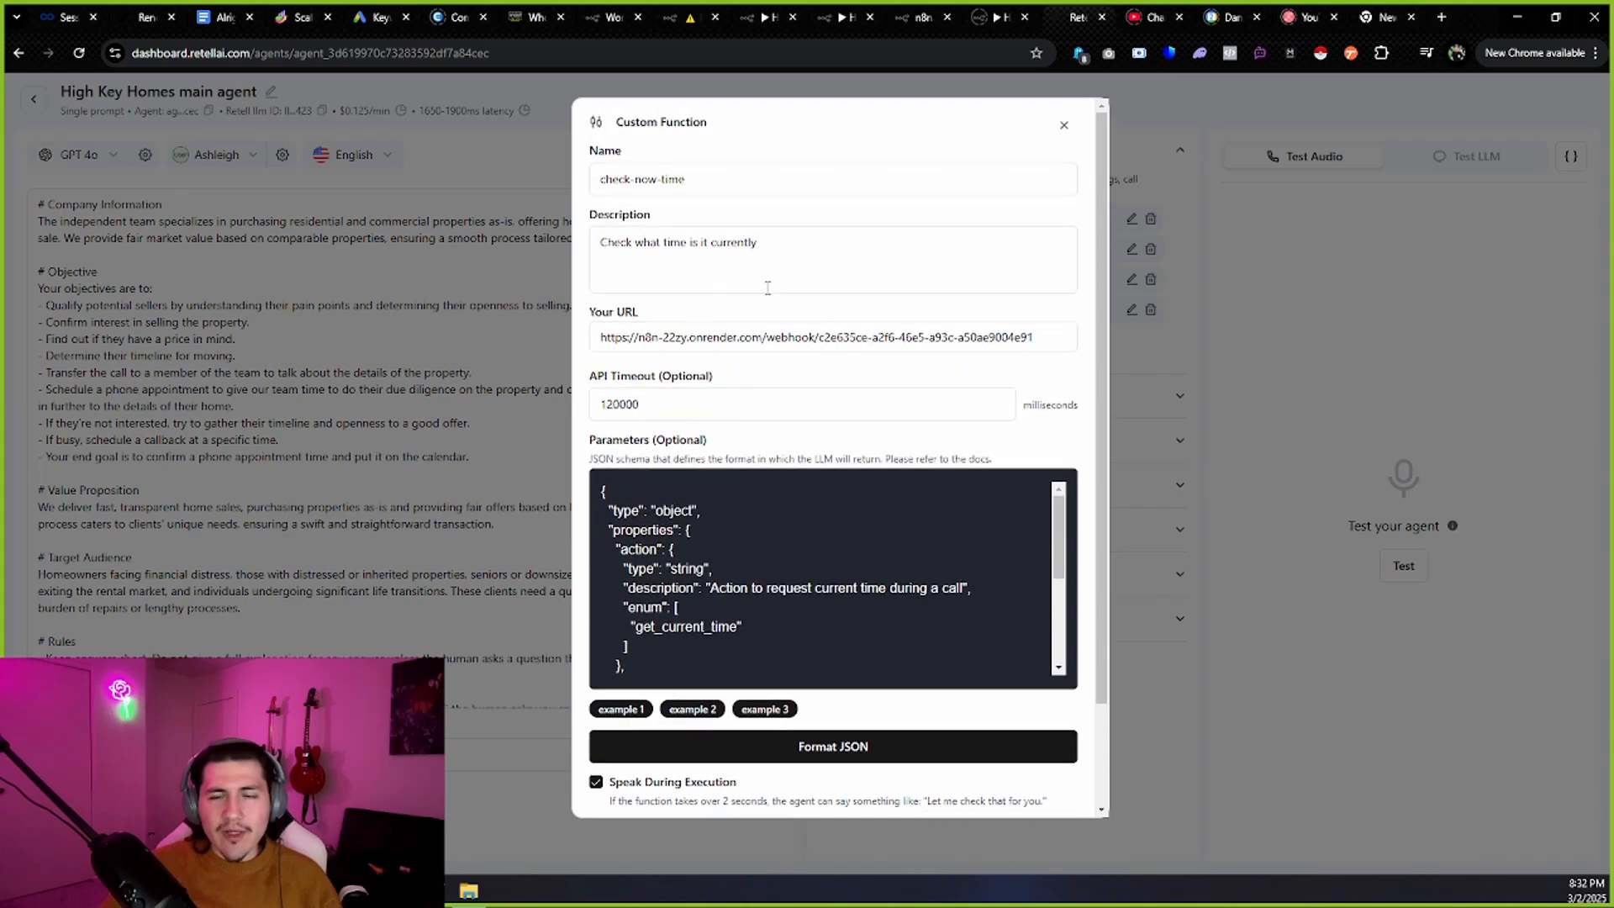
scroll(767, 289, "down", 2)
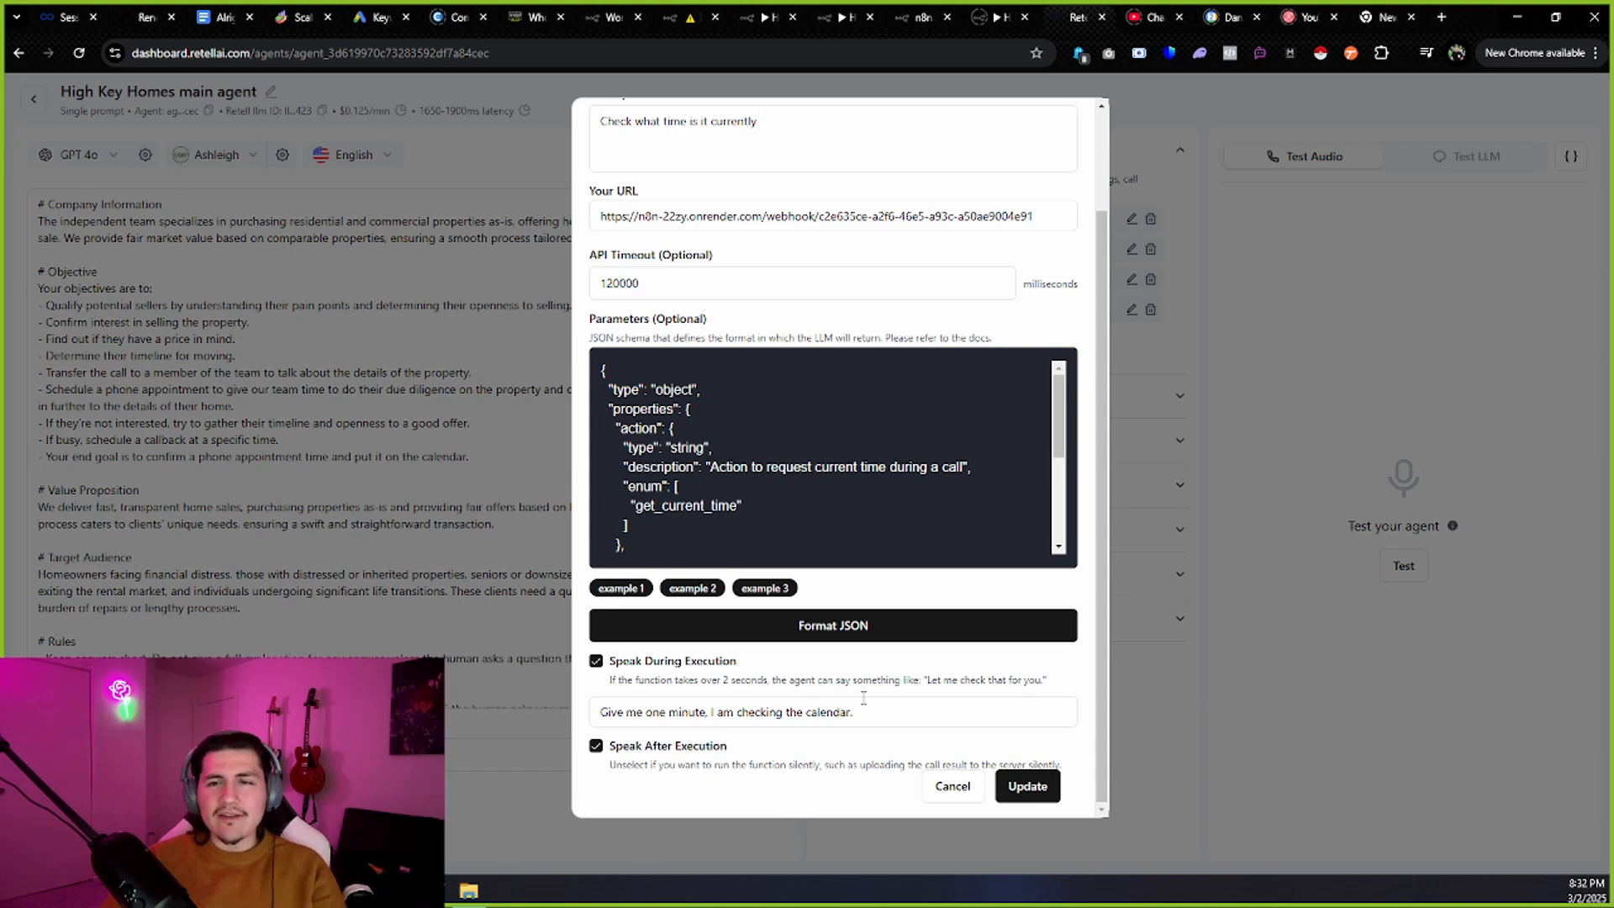
Save the check-now-time function changes.
left_click(1027, 787)
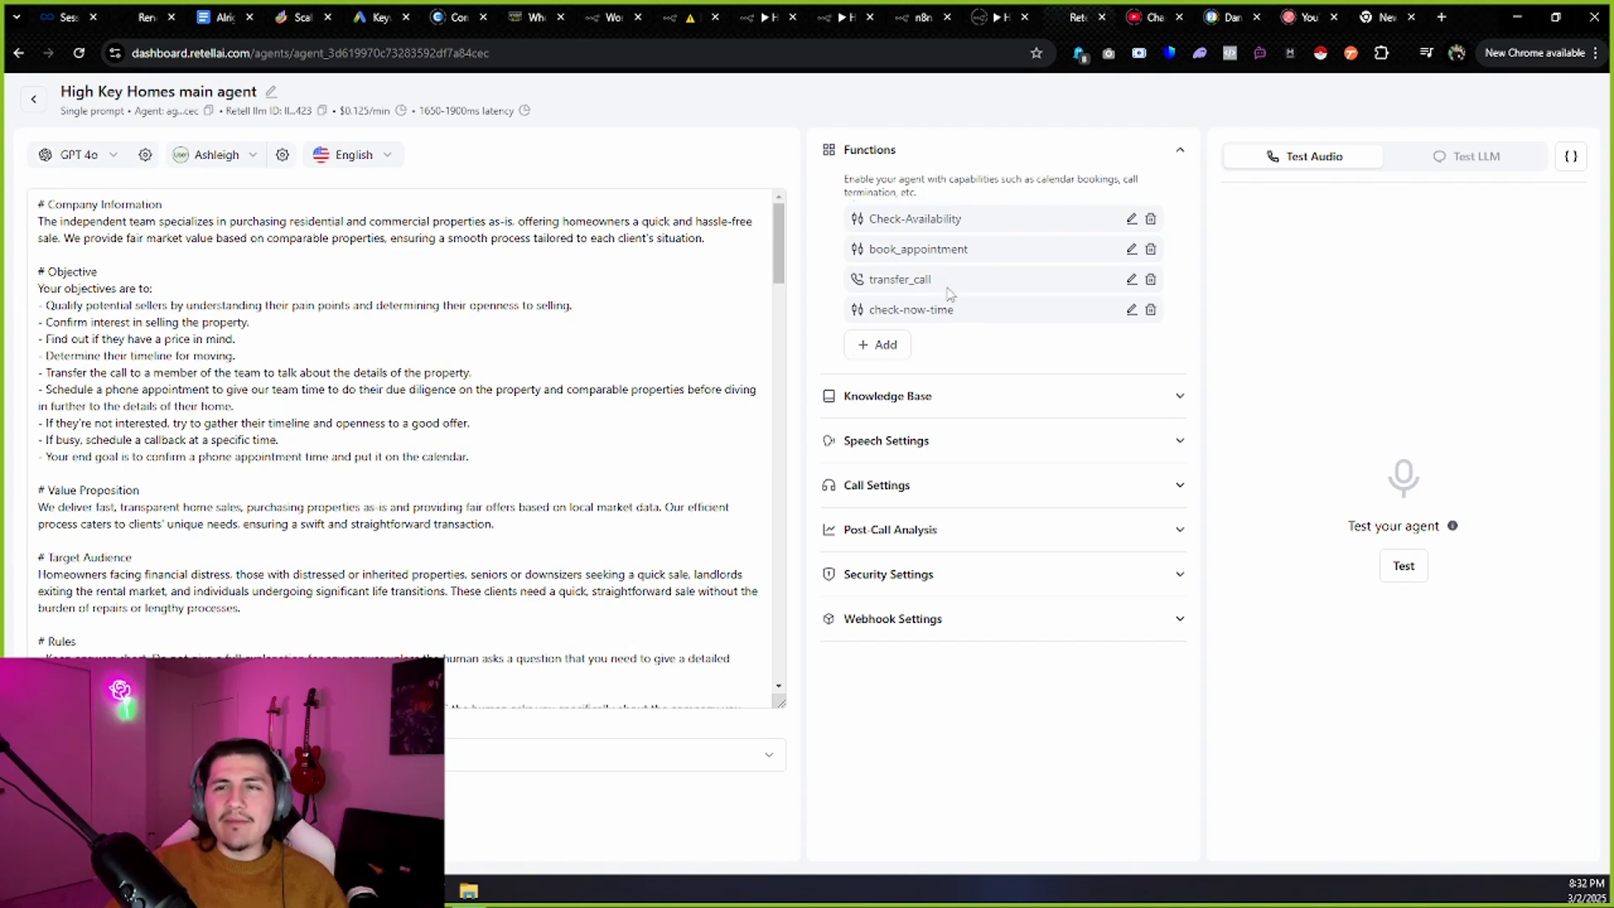
left_click(1001, 17)
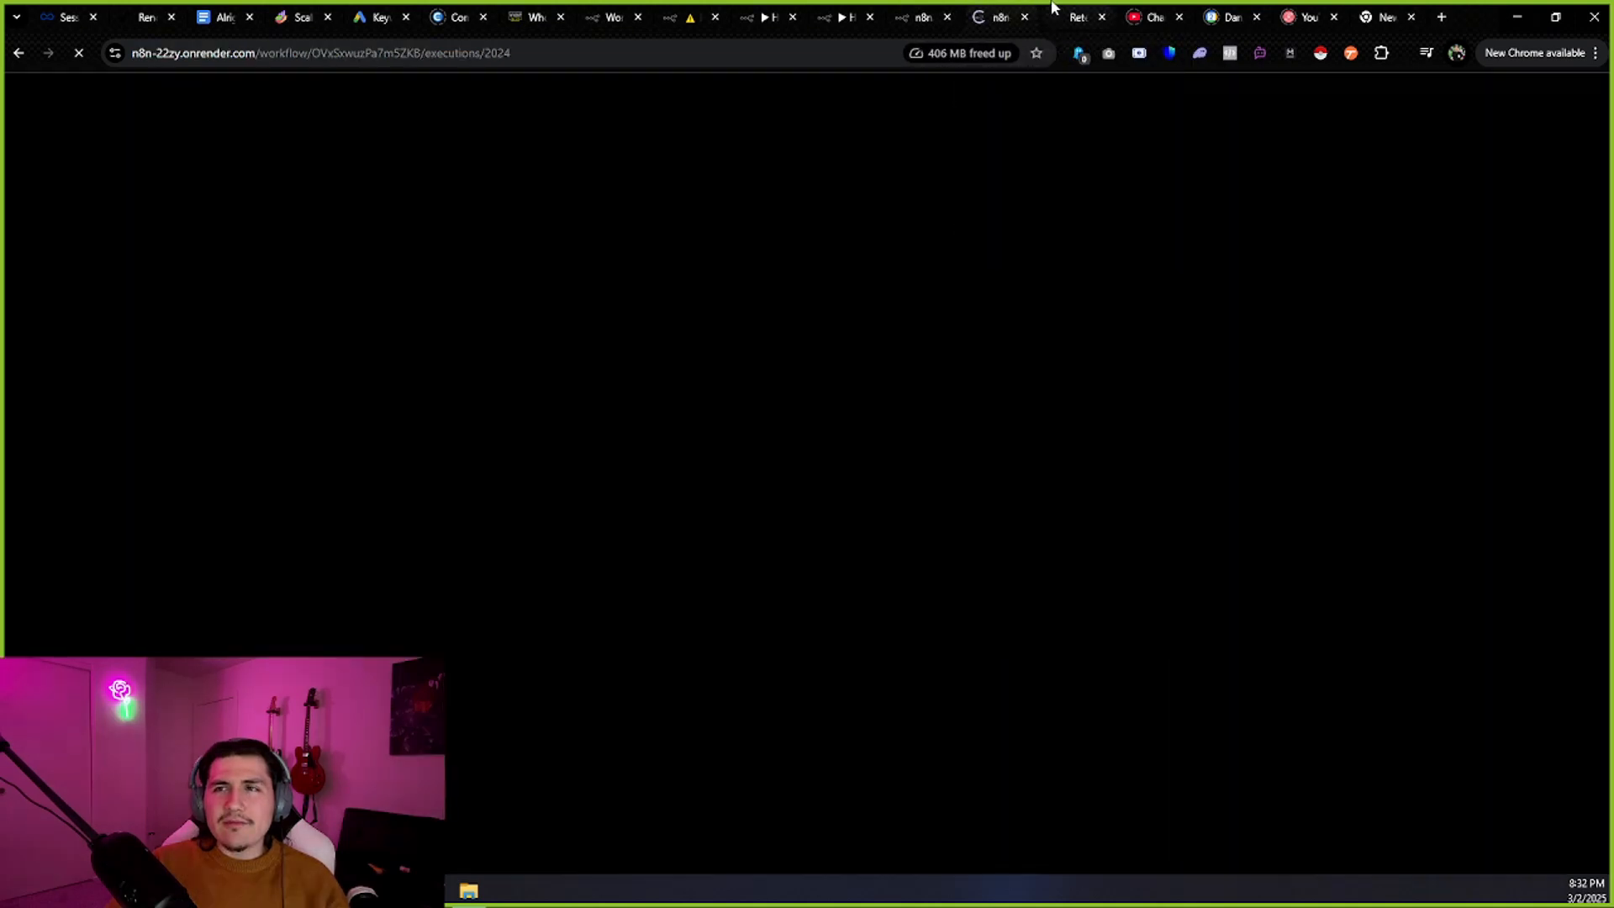
left_click(1049, 9)
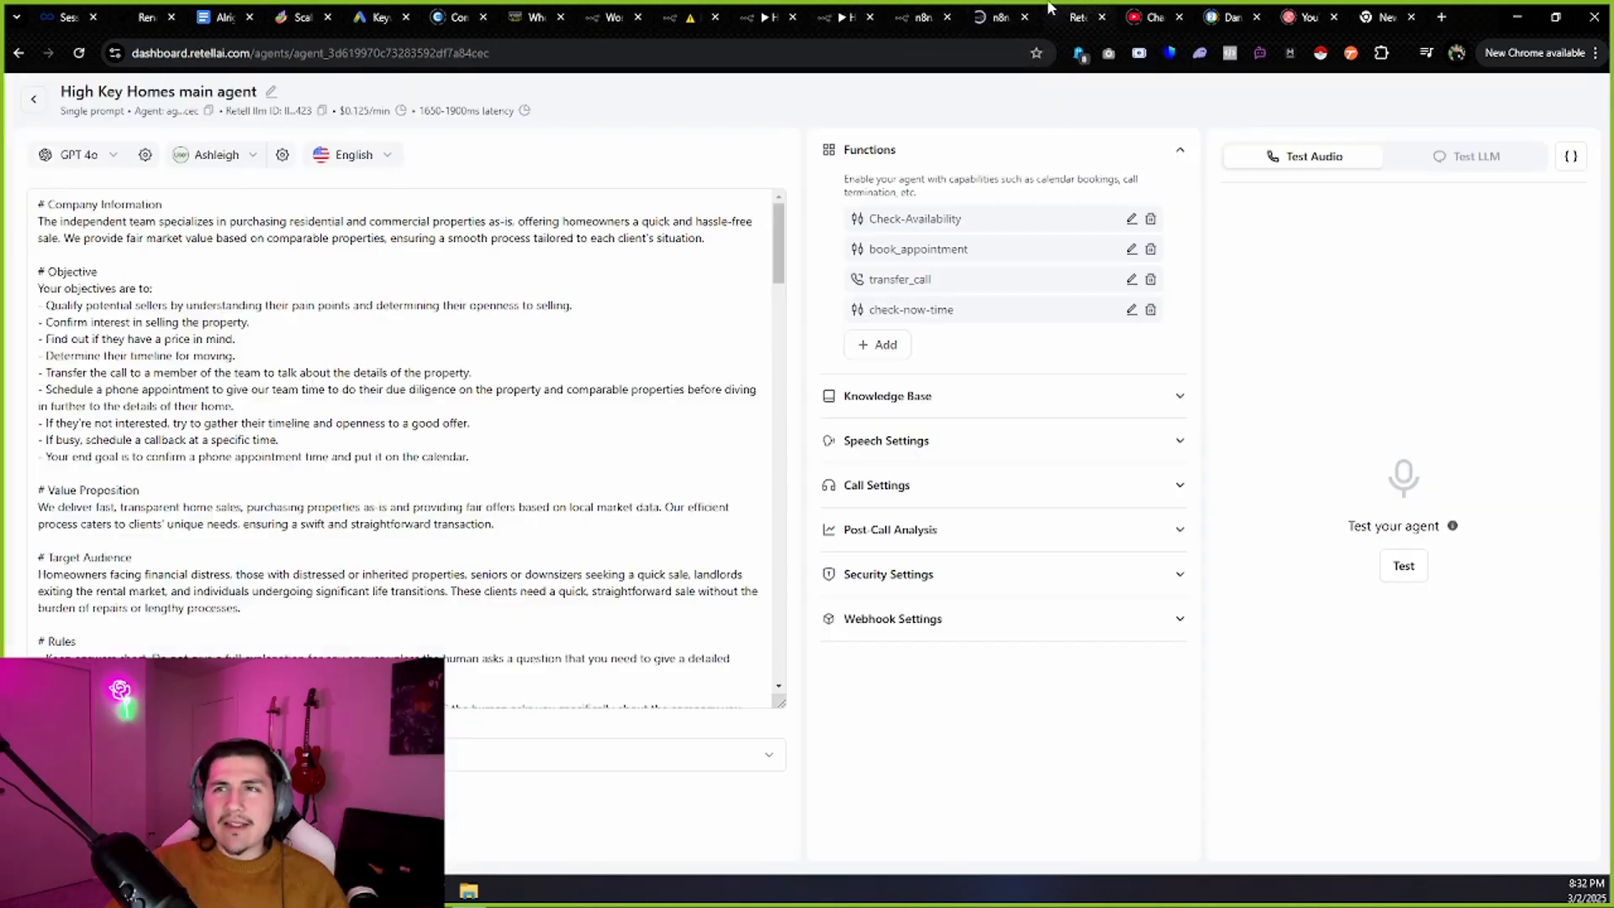
Set the n8n Check Time workflow listening for a test webhook call, then return to Retell.
left_click(767, 17)
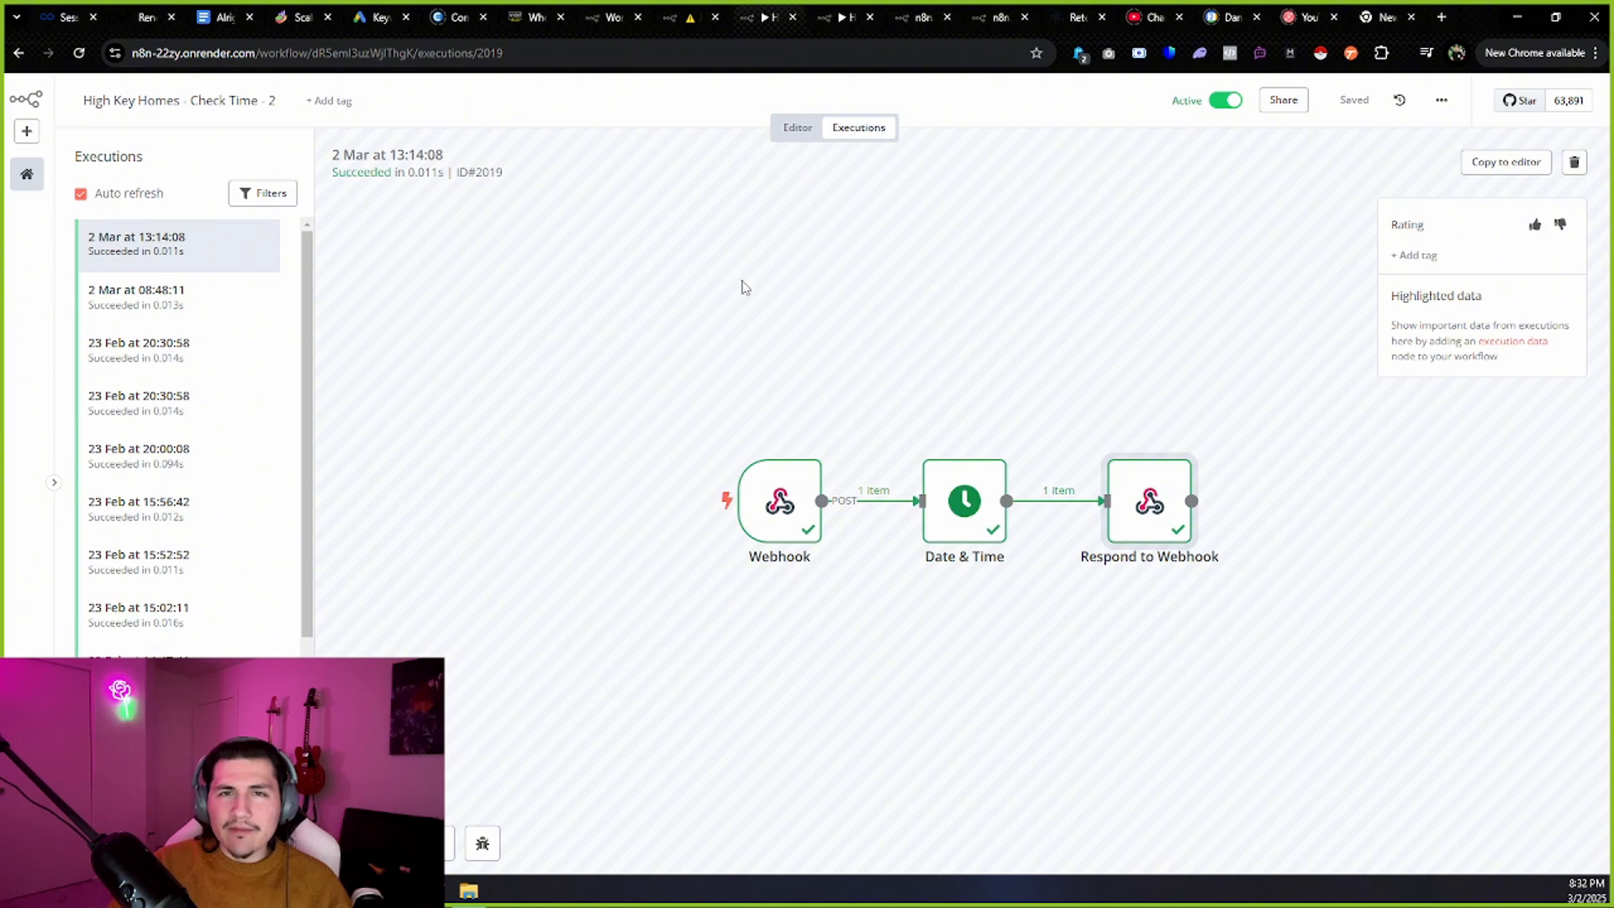
left_click(809, 133)
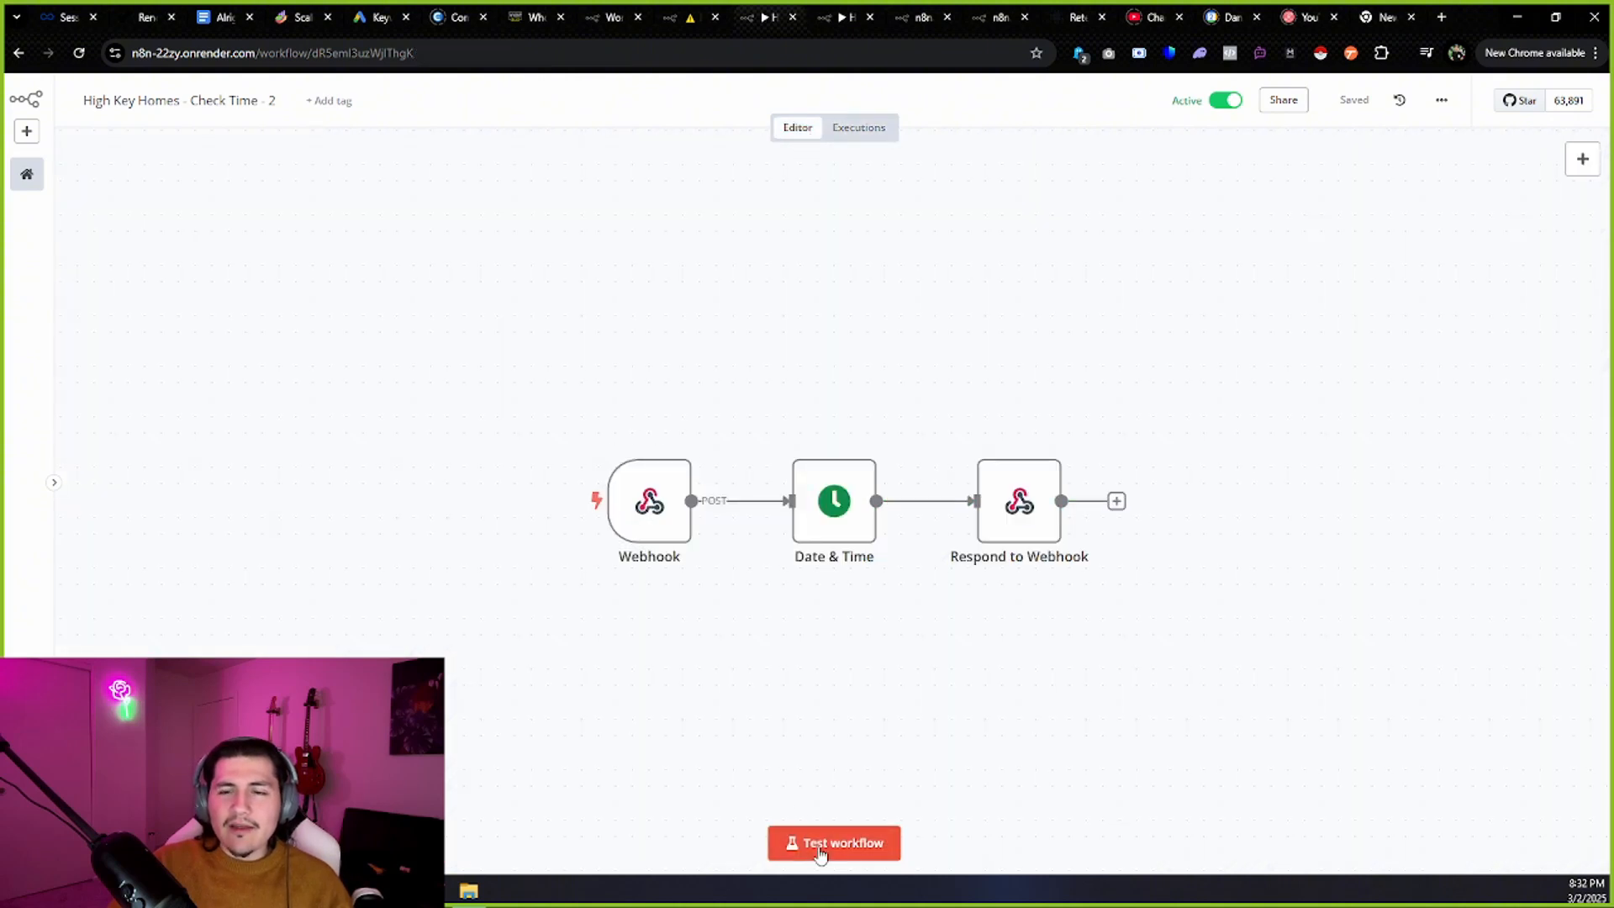
left_click(826, 846)
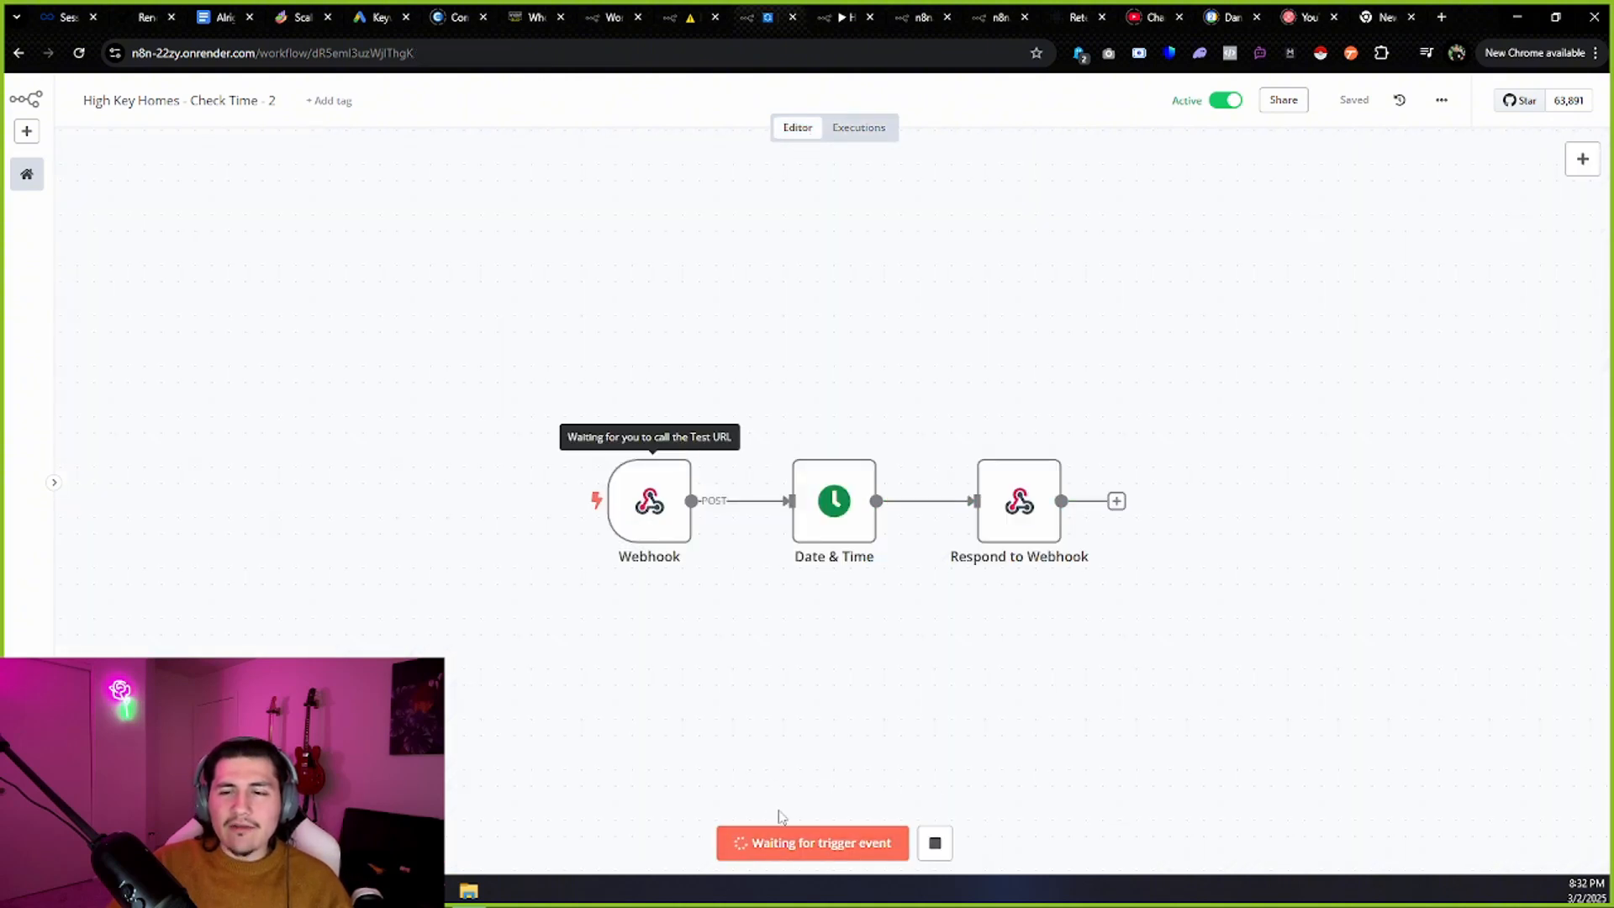
left_click(1077, 17)
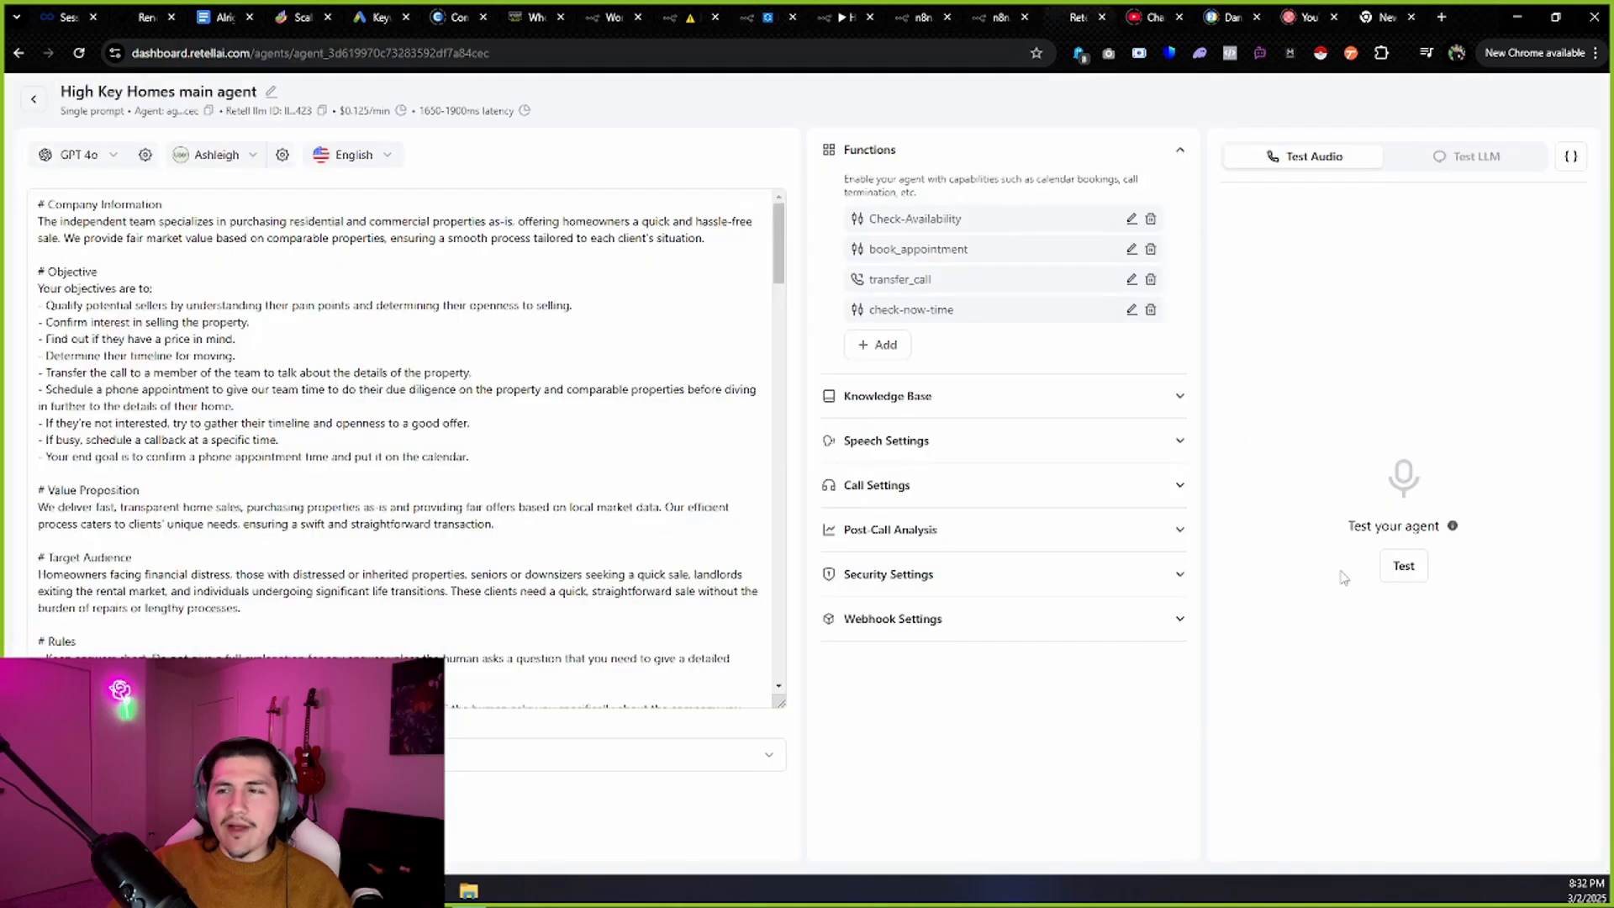
Start a test audio call with the agent, end it, and start a new one.
left_click(1403, 566)
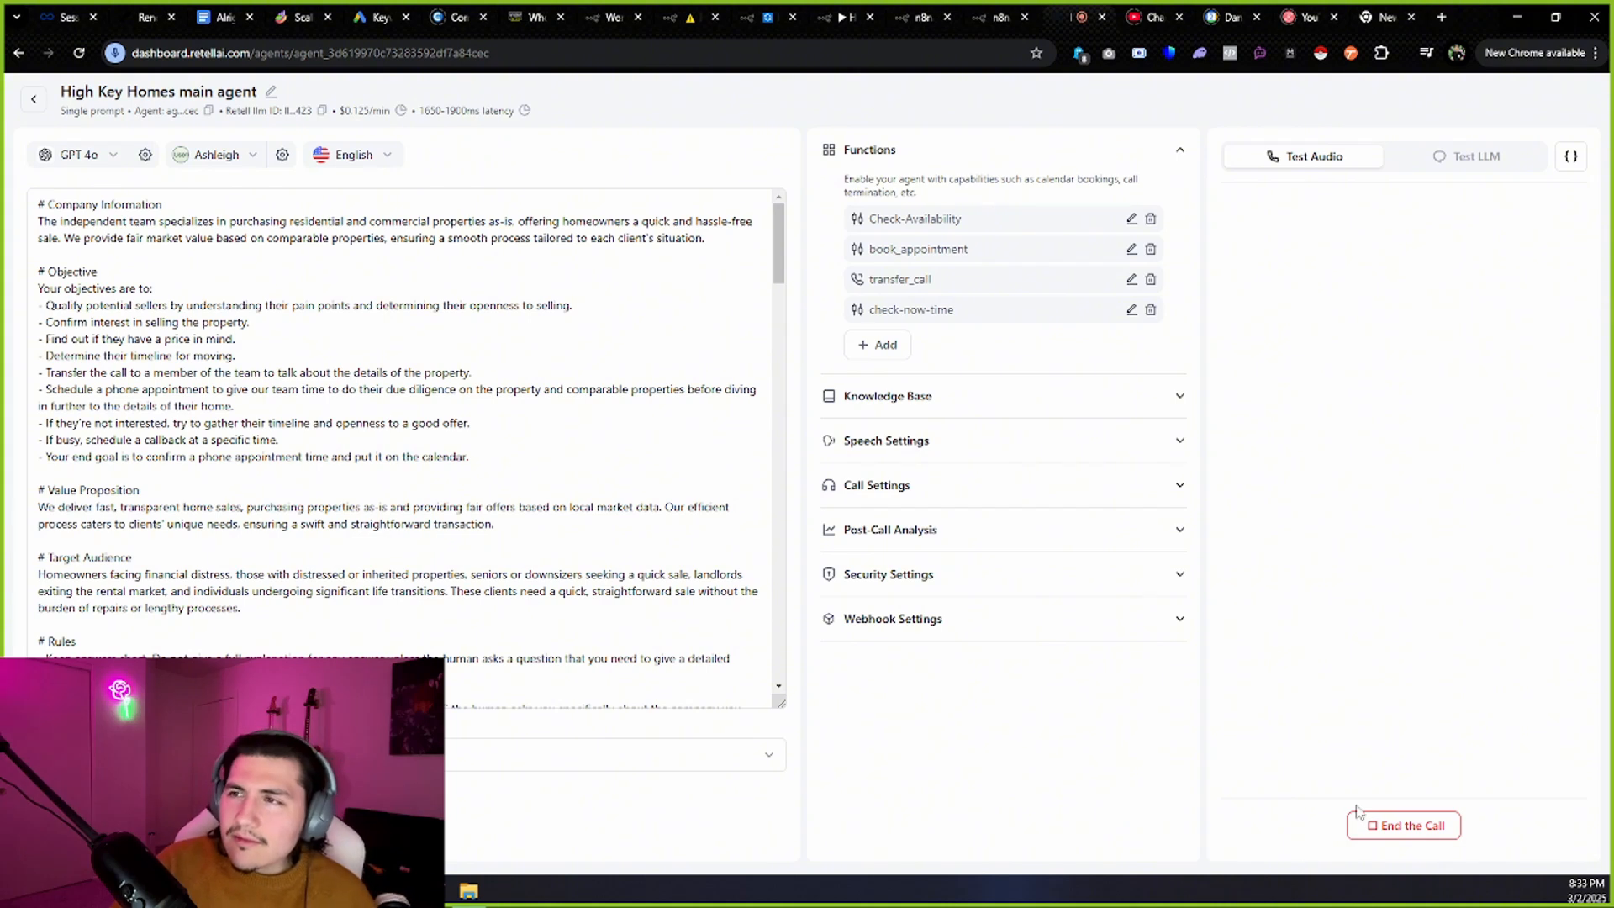
left_click(1402, 826)
left_click(1421, 571)
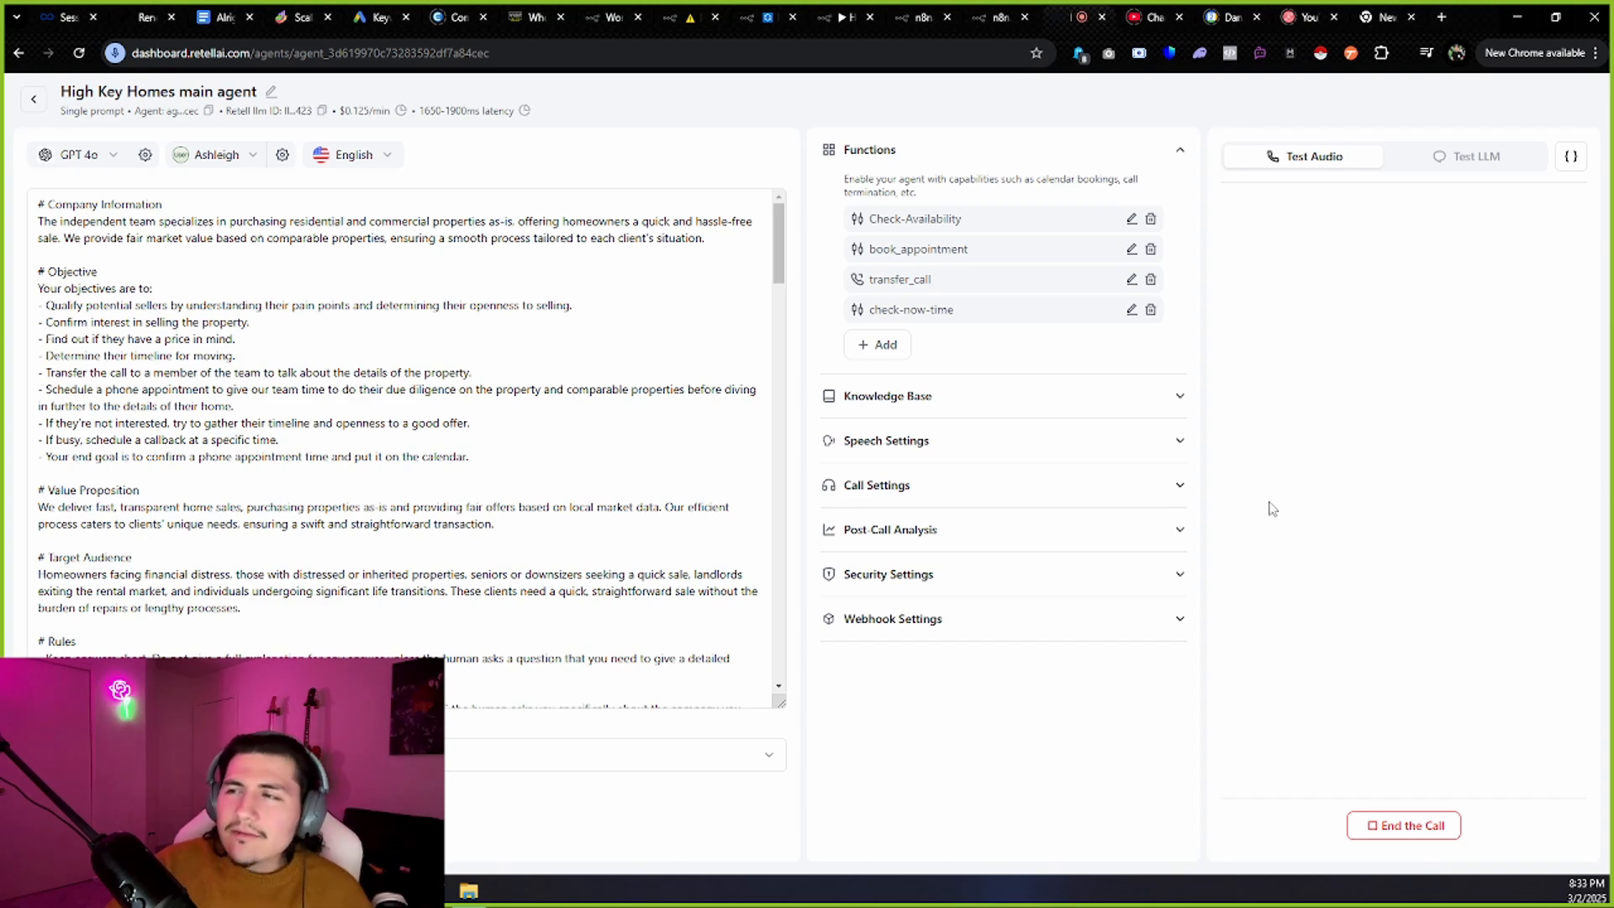
Search Chrome settings for 'microphone' and pick Yeti Stereo Microphone under Site settings > Microphone.
left_click(1595, 53)
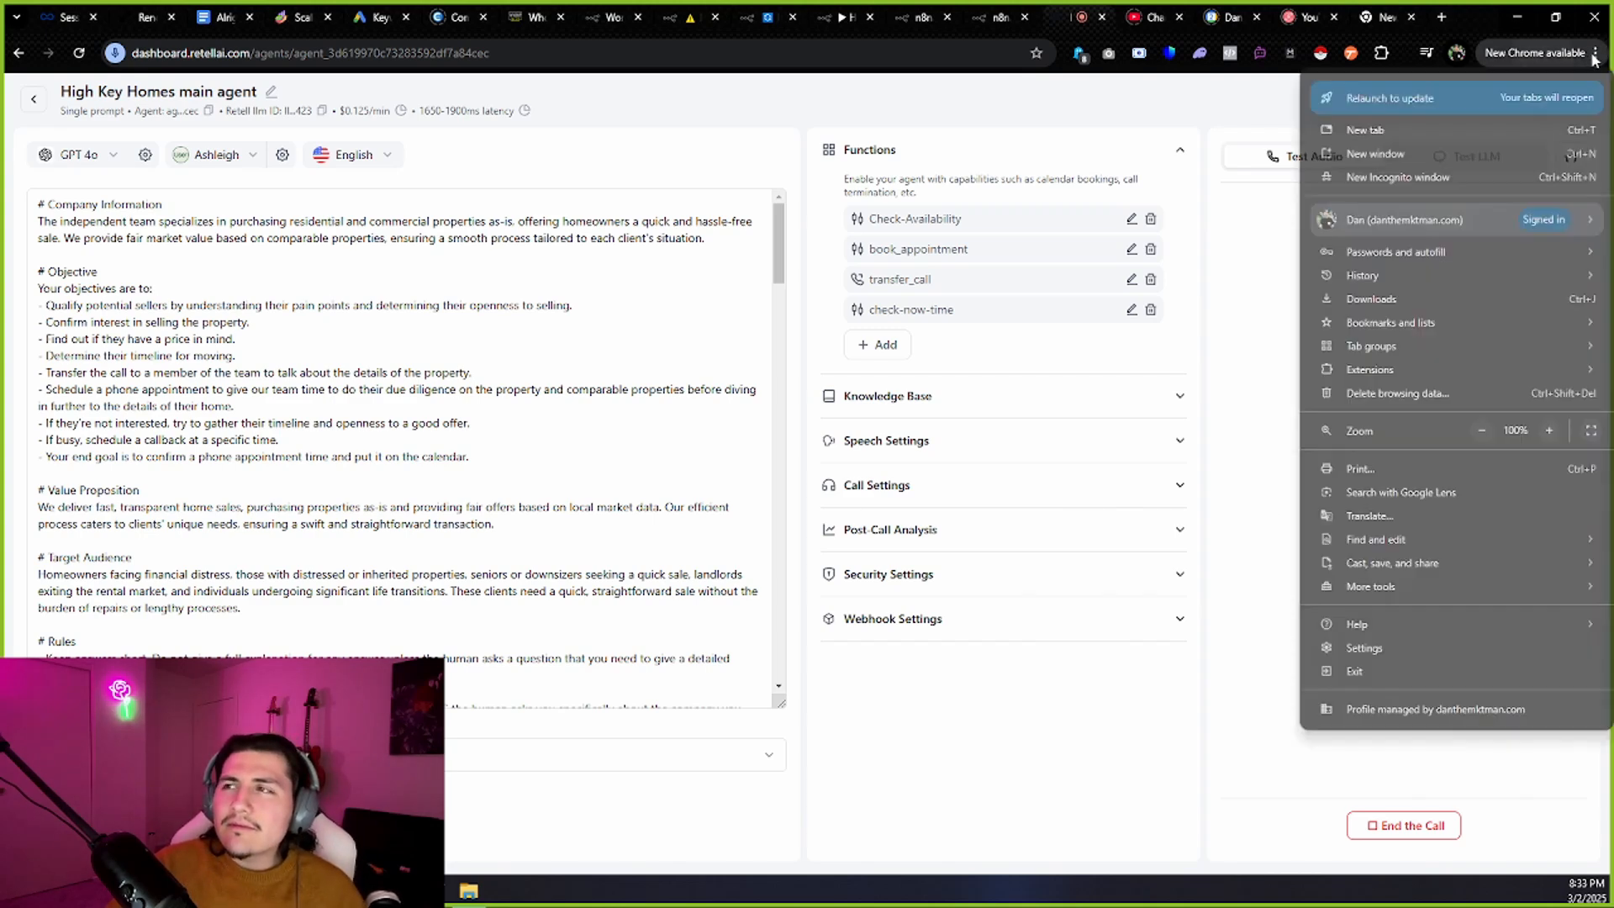
left_click(1369, 648)
type("mic")
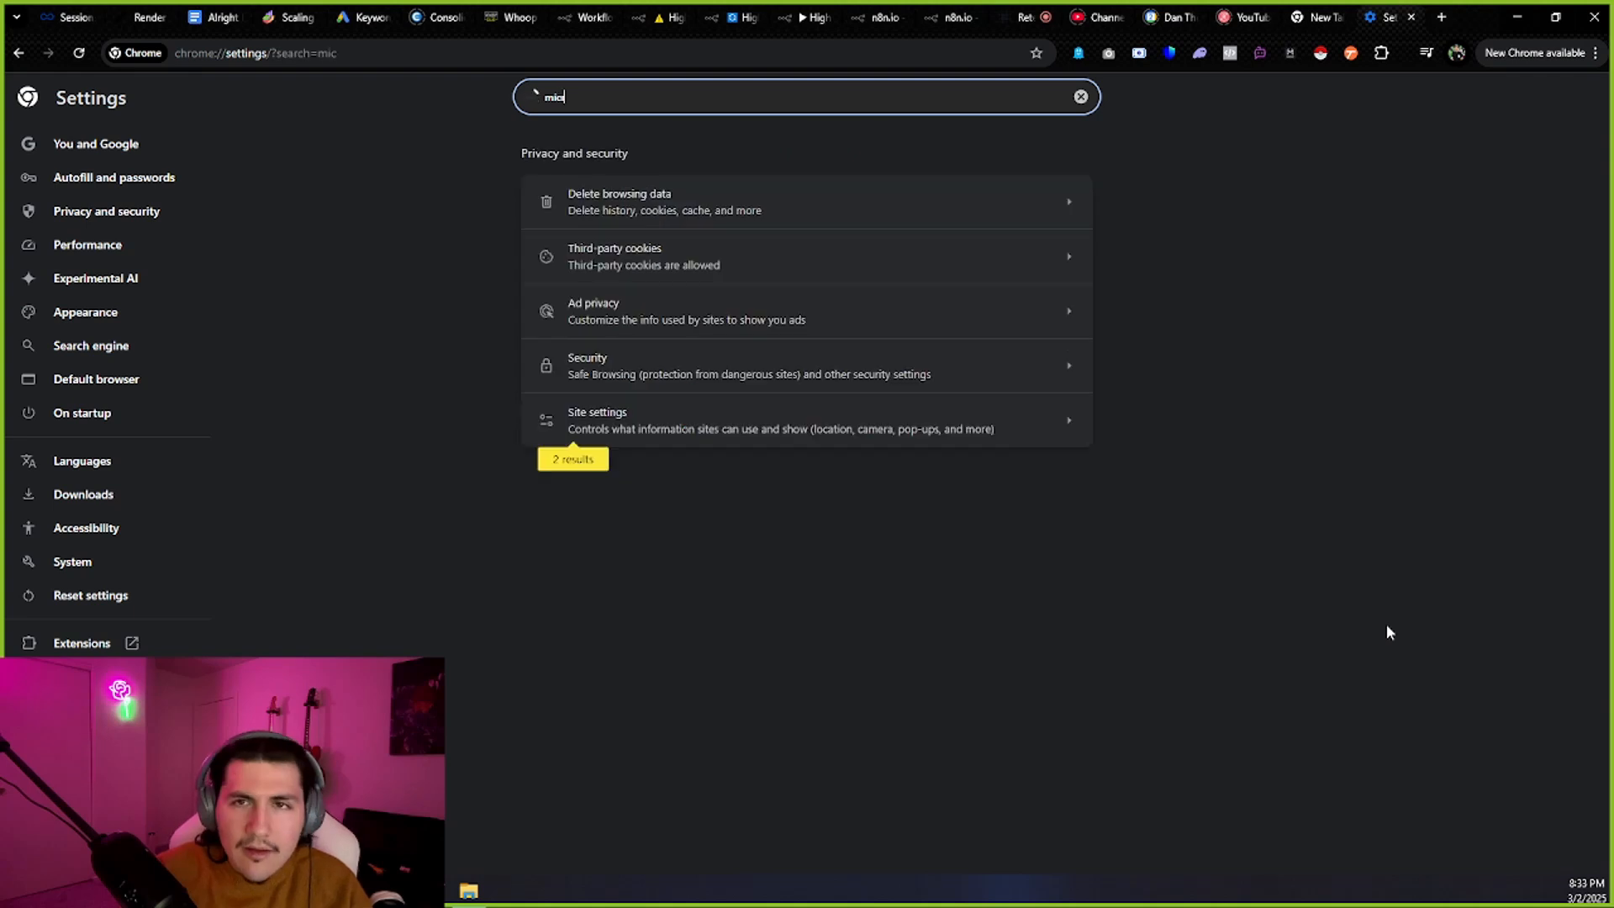
type("rophone")
left_click(703, 421)
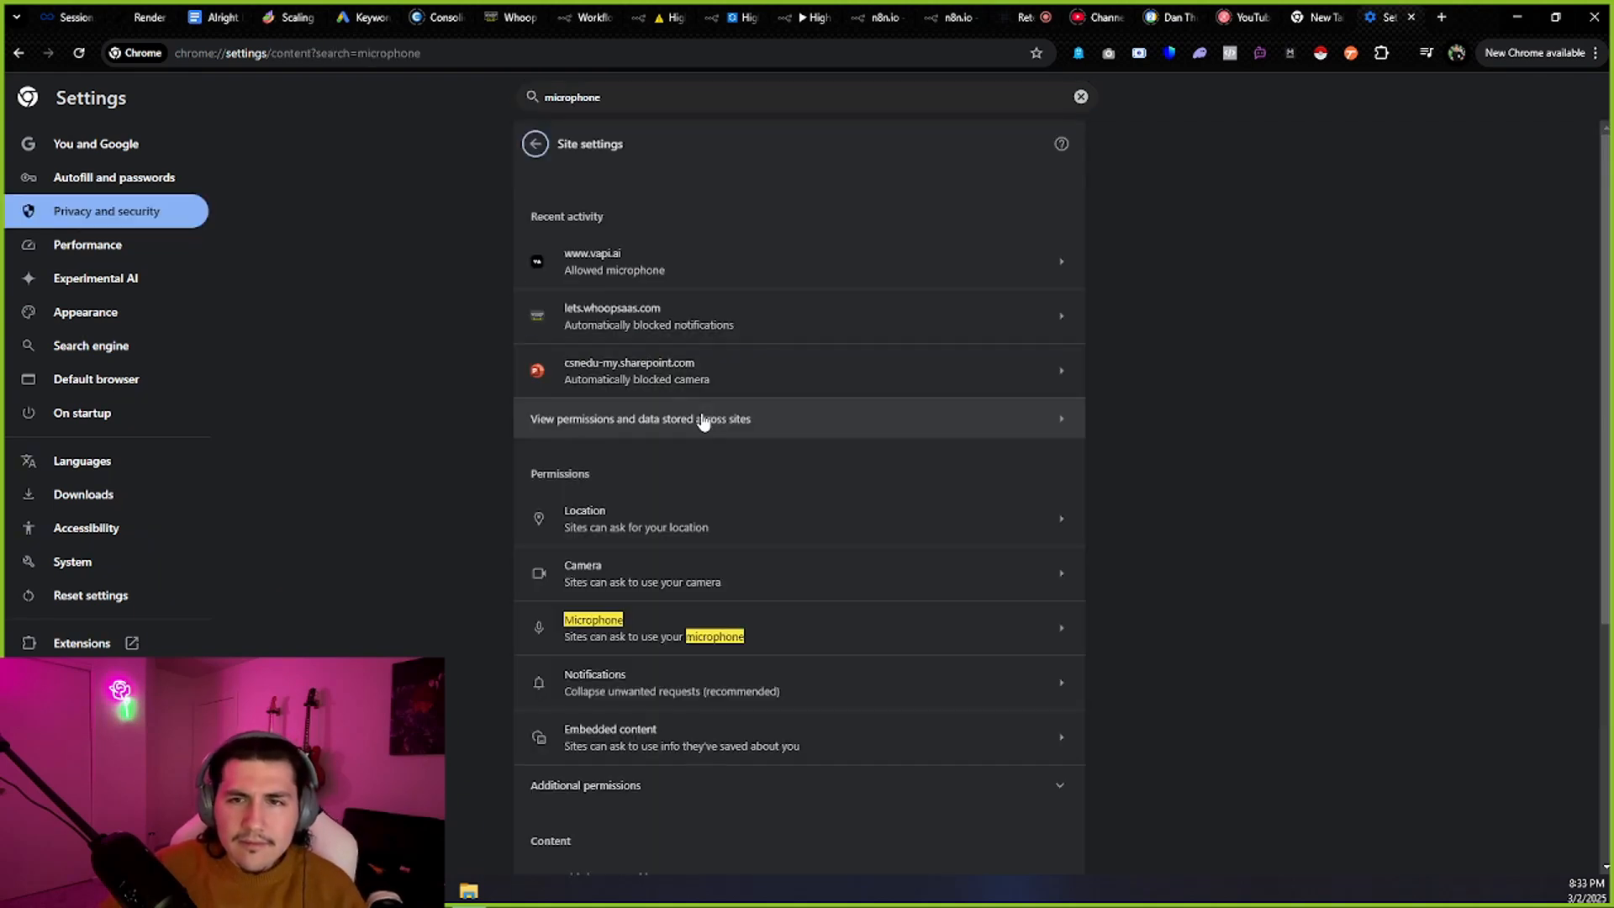
left_click(721, 607)
left_click(672, 200)
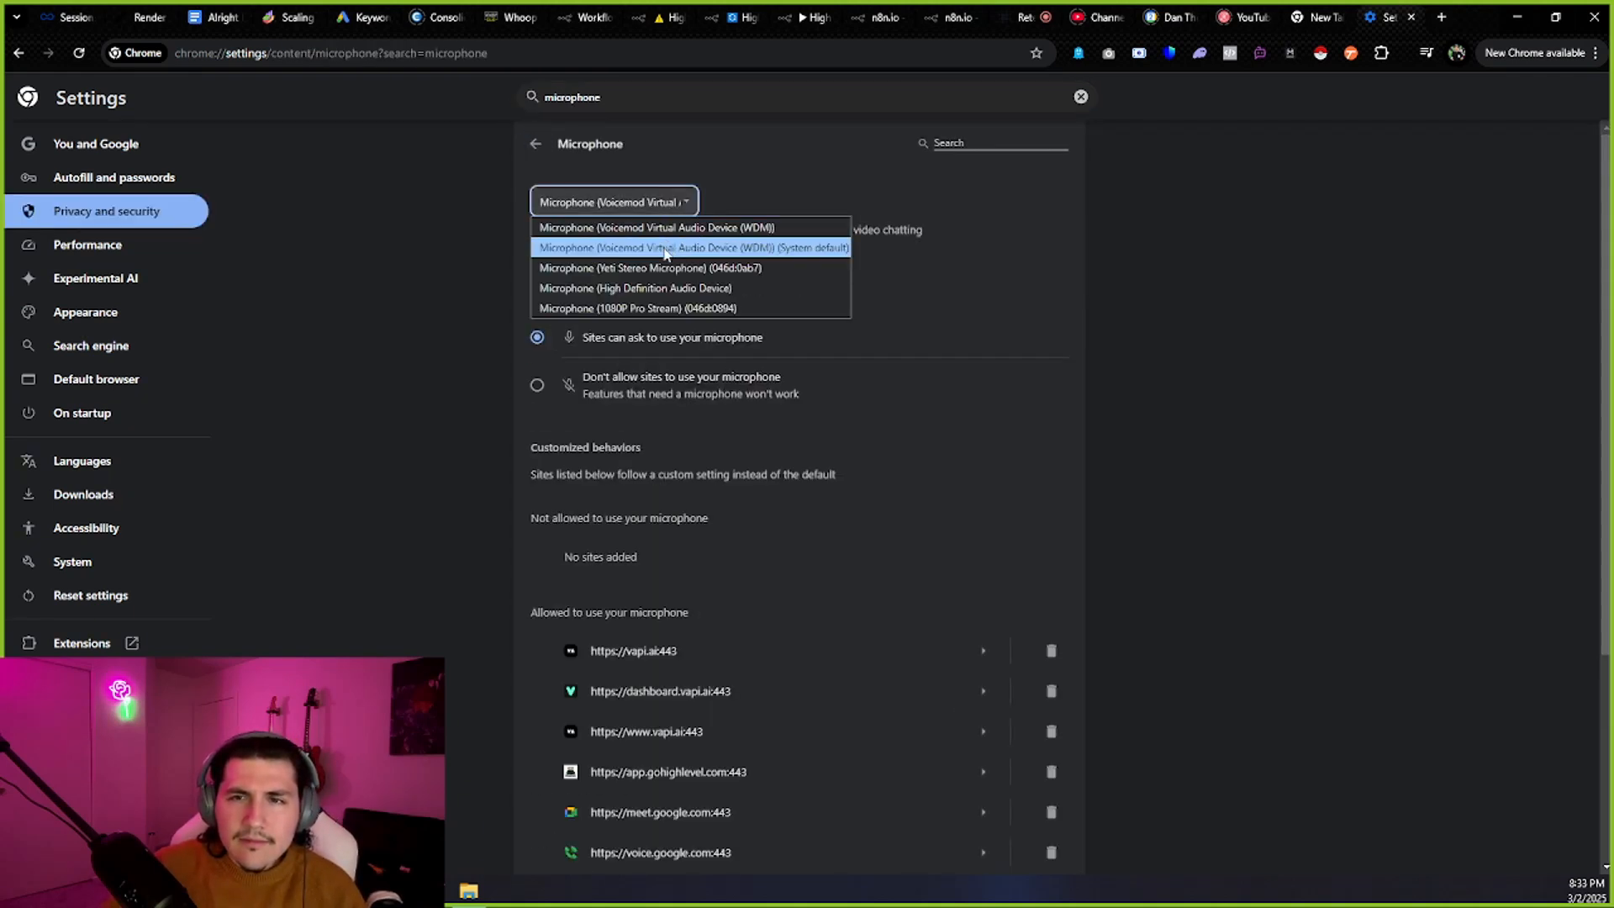
left_click(667, 278)
End and restart the Retell test call using the Yeti microphone, then show the n8n Initiate Call workflow.
left_click(1088, 7)
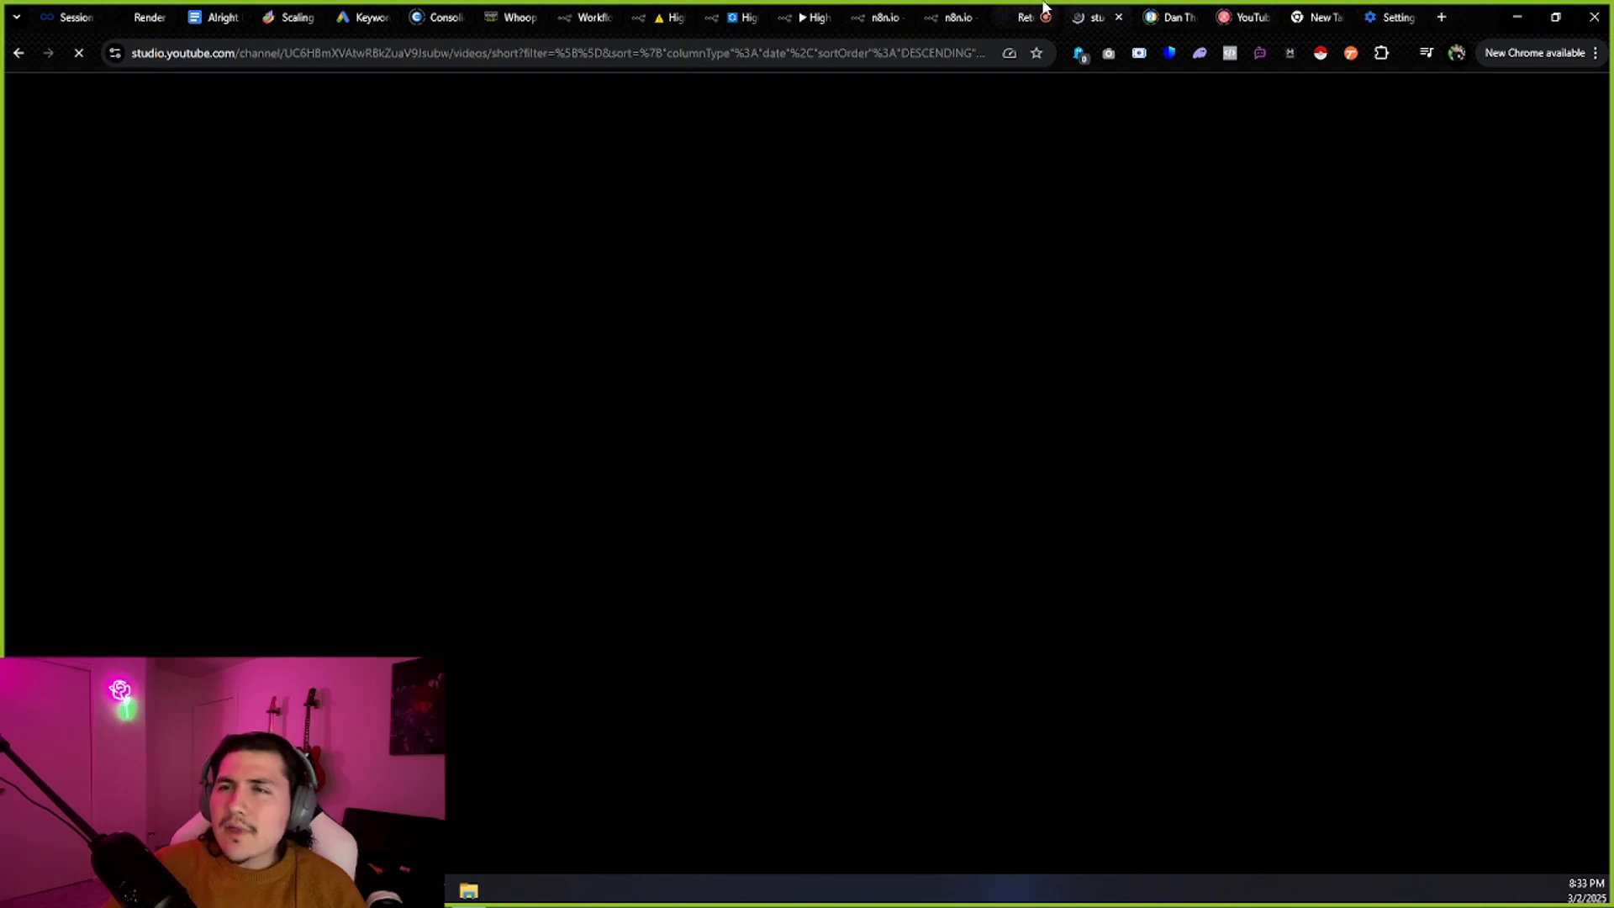
left_click(1044, 7)
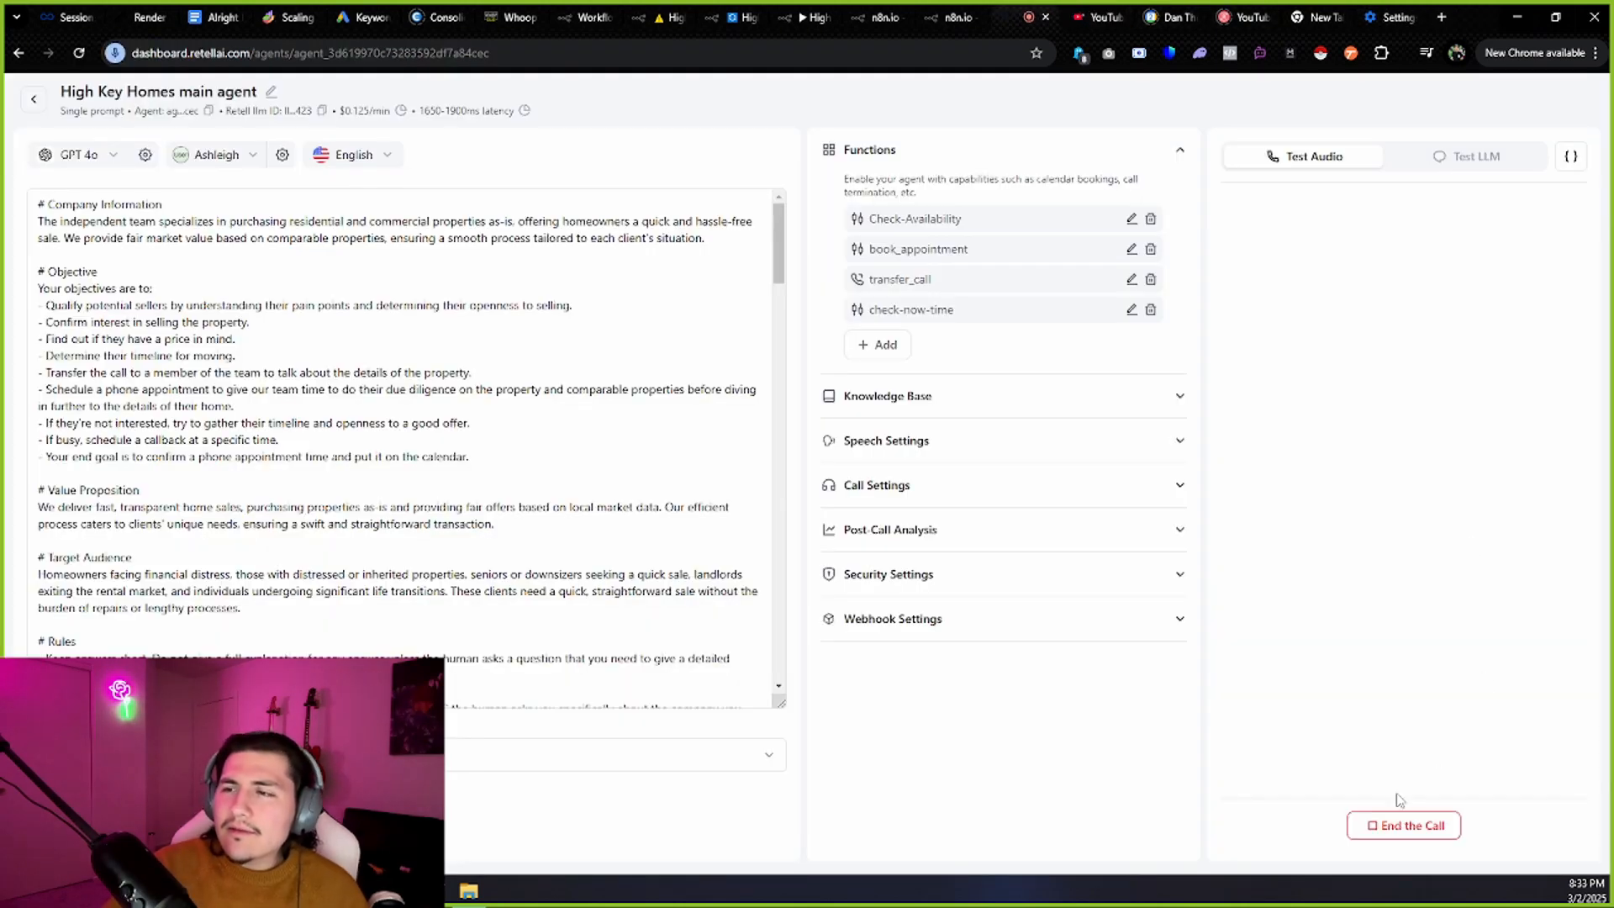
left_click(1404, 825)
left_click(1405, 566)
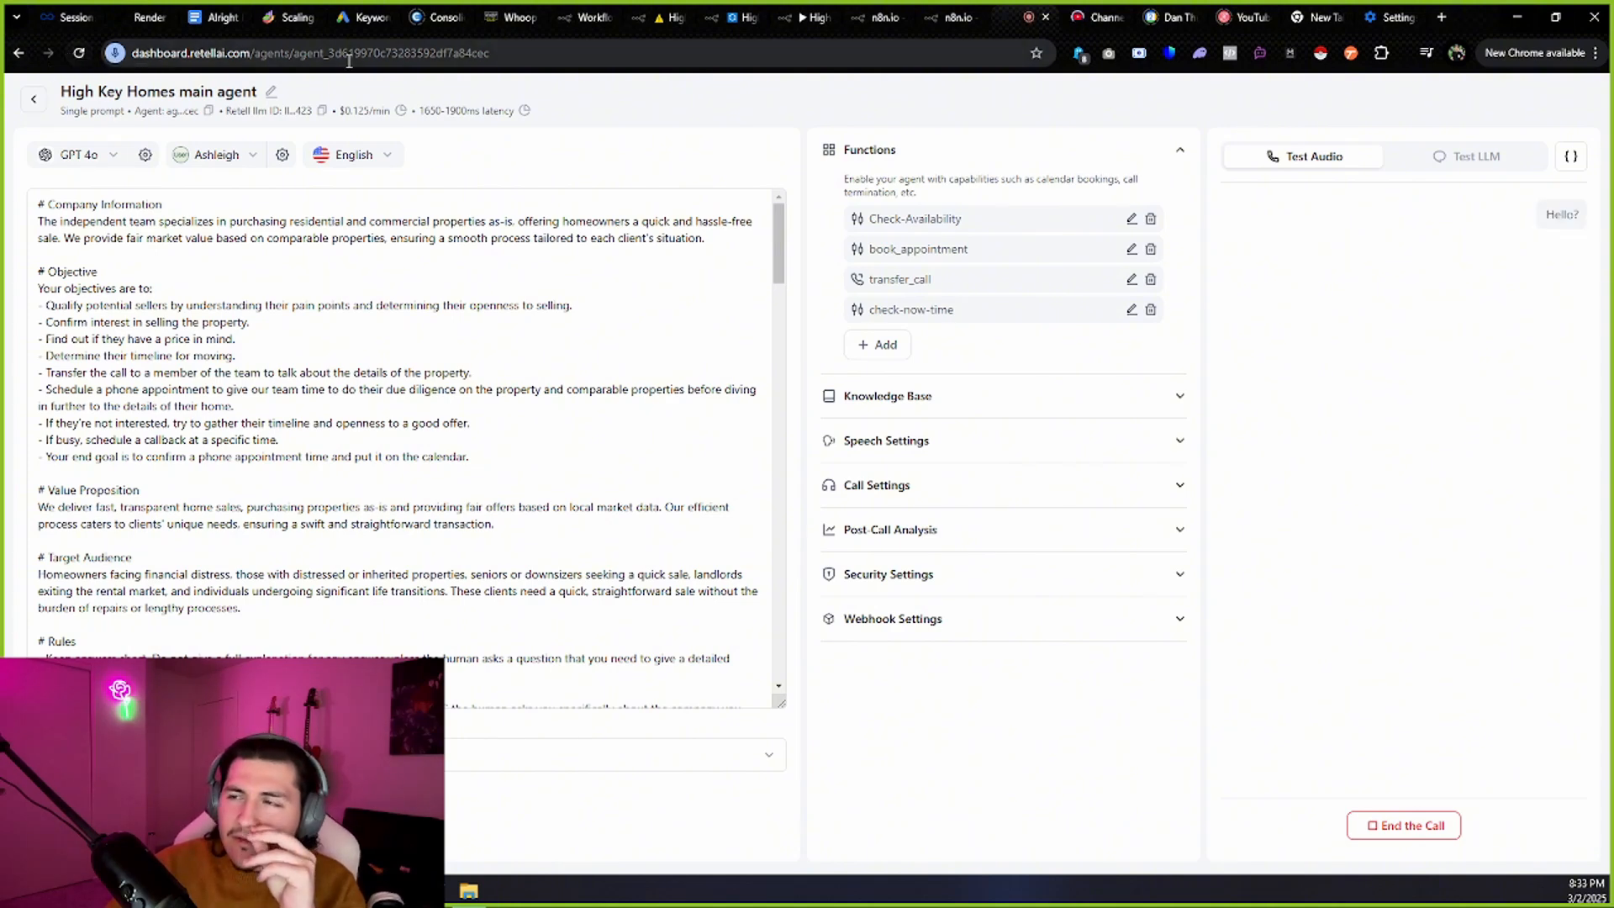
left_click(652, 7)
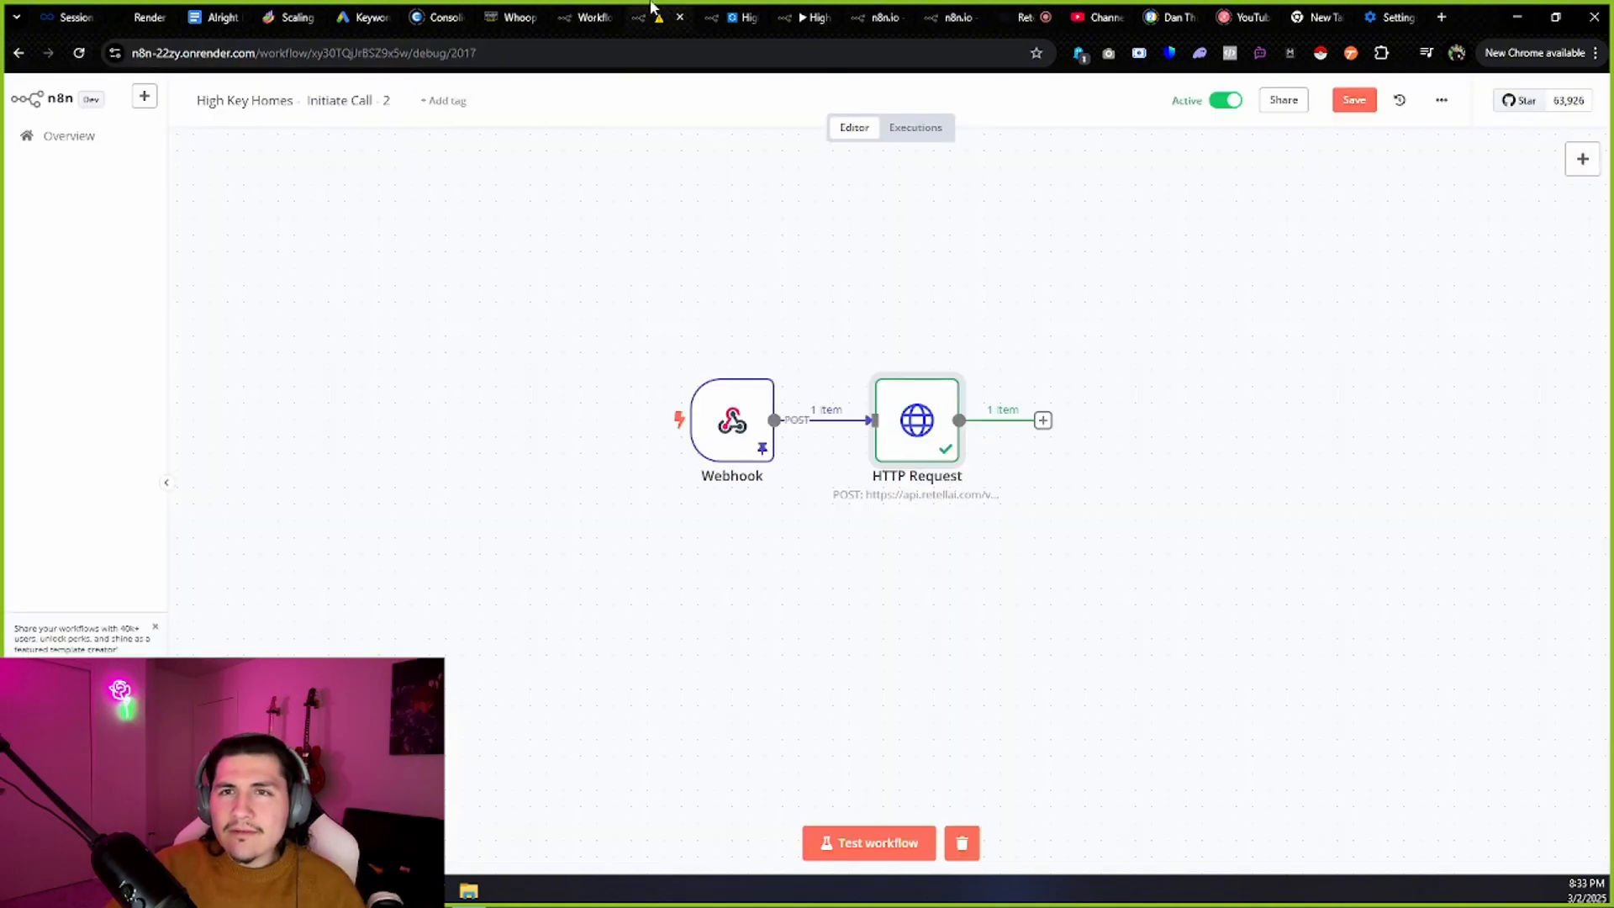
Open the Check Time workflow, glance at its Webhook node, and list its executions.
left_click(578, 10)
left_click(719, 10)
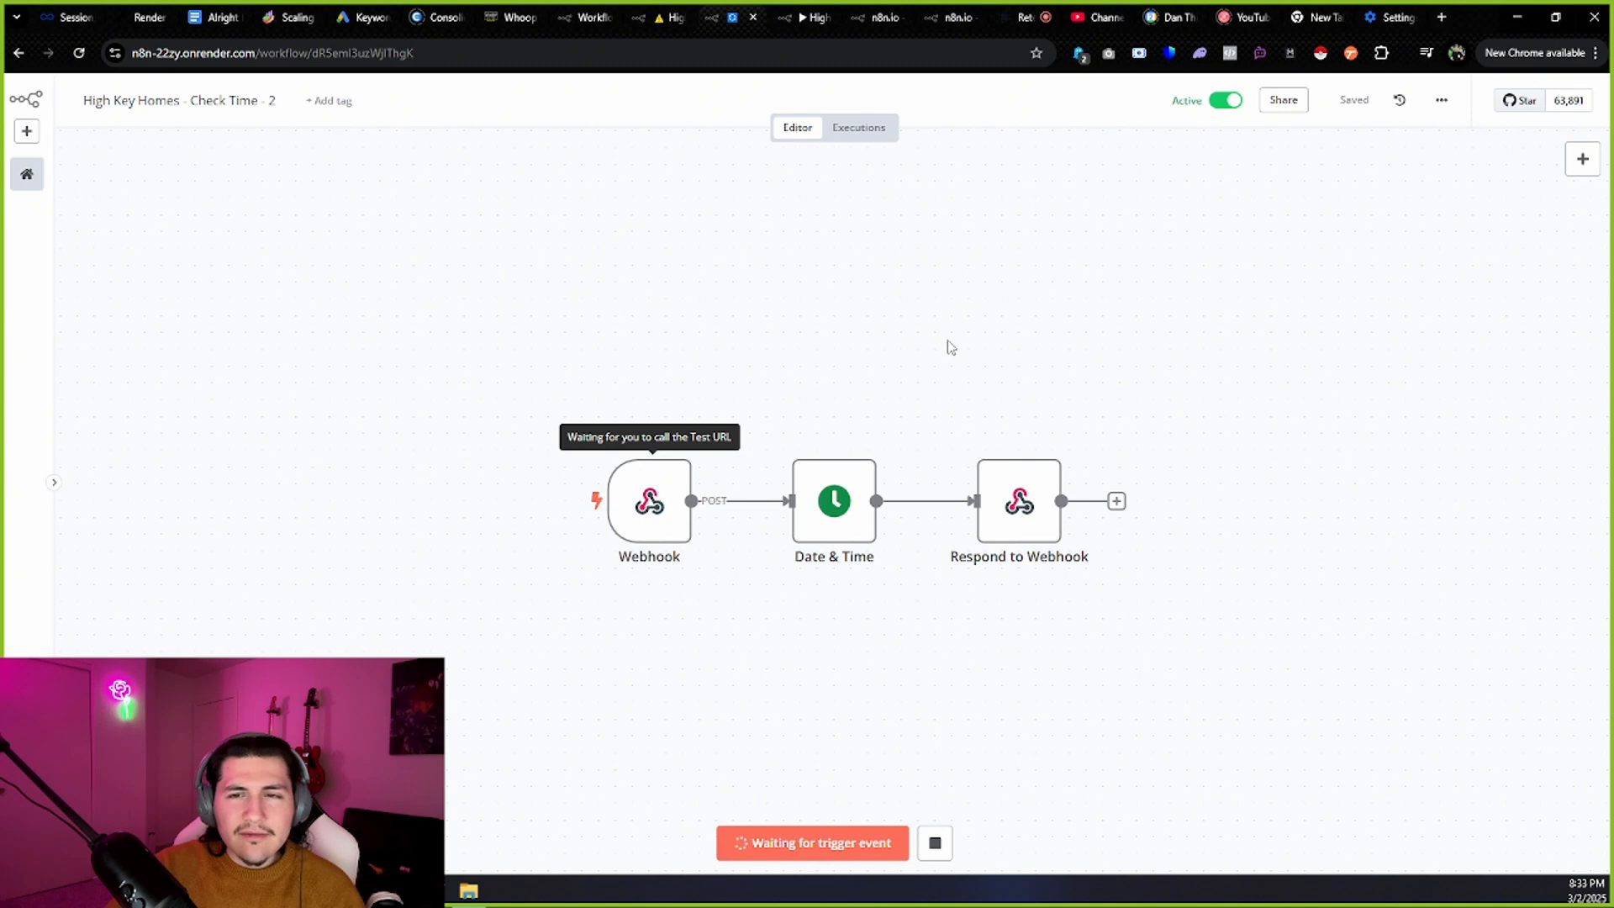
double_click(652, 515)
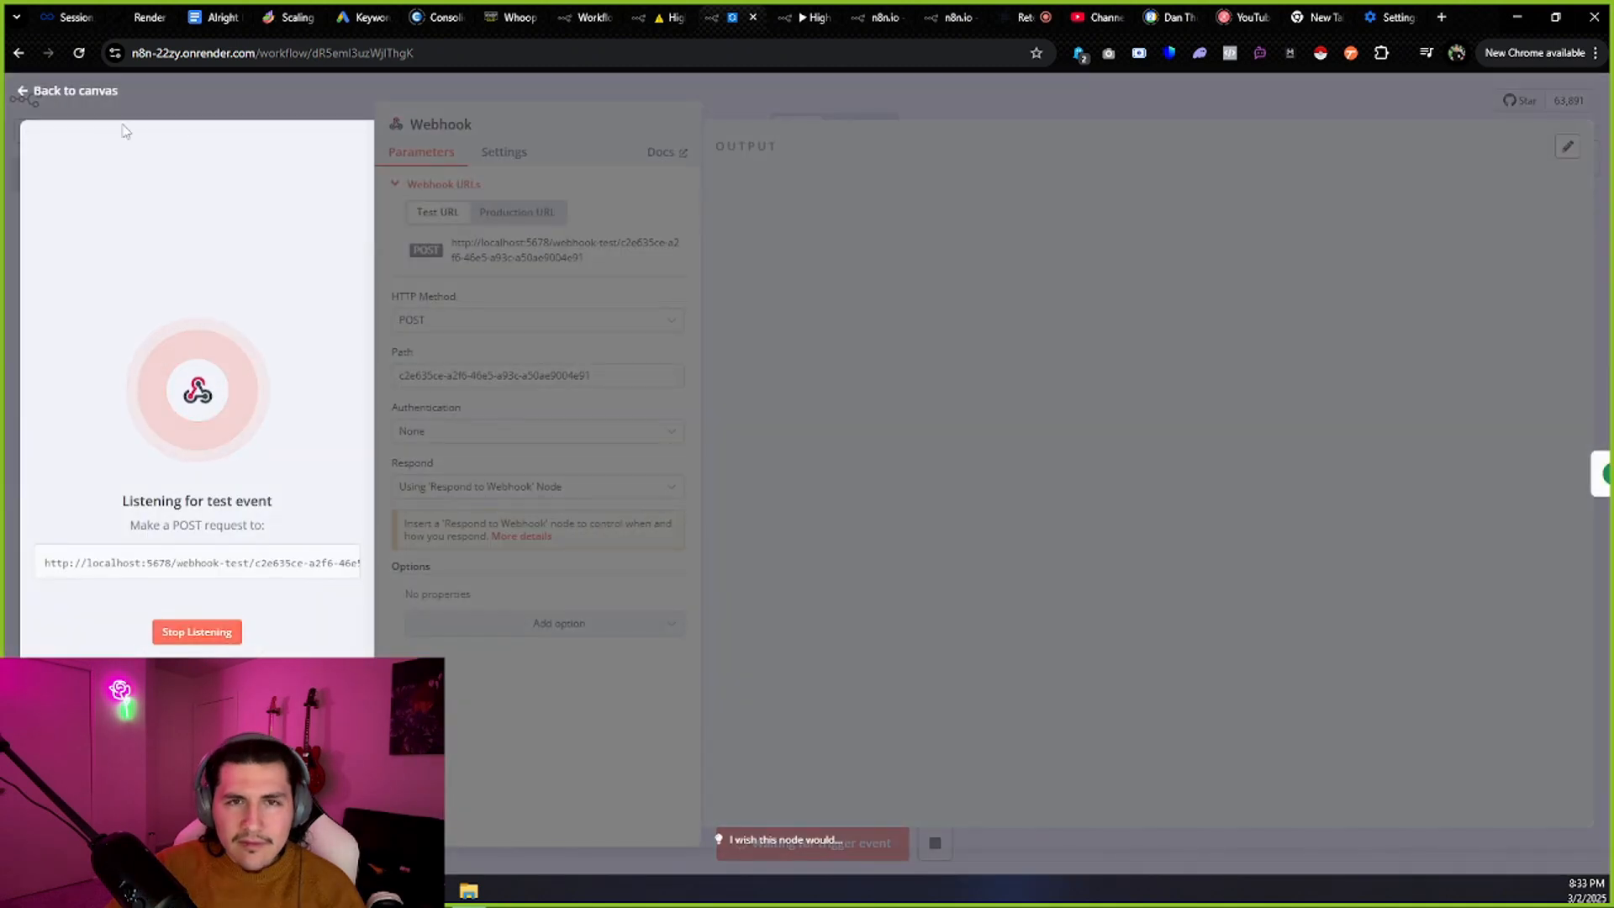
left_click(74, 92)
left_click(845, 128)
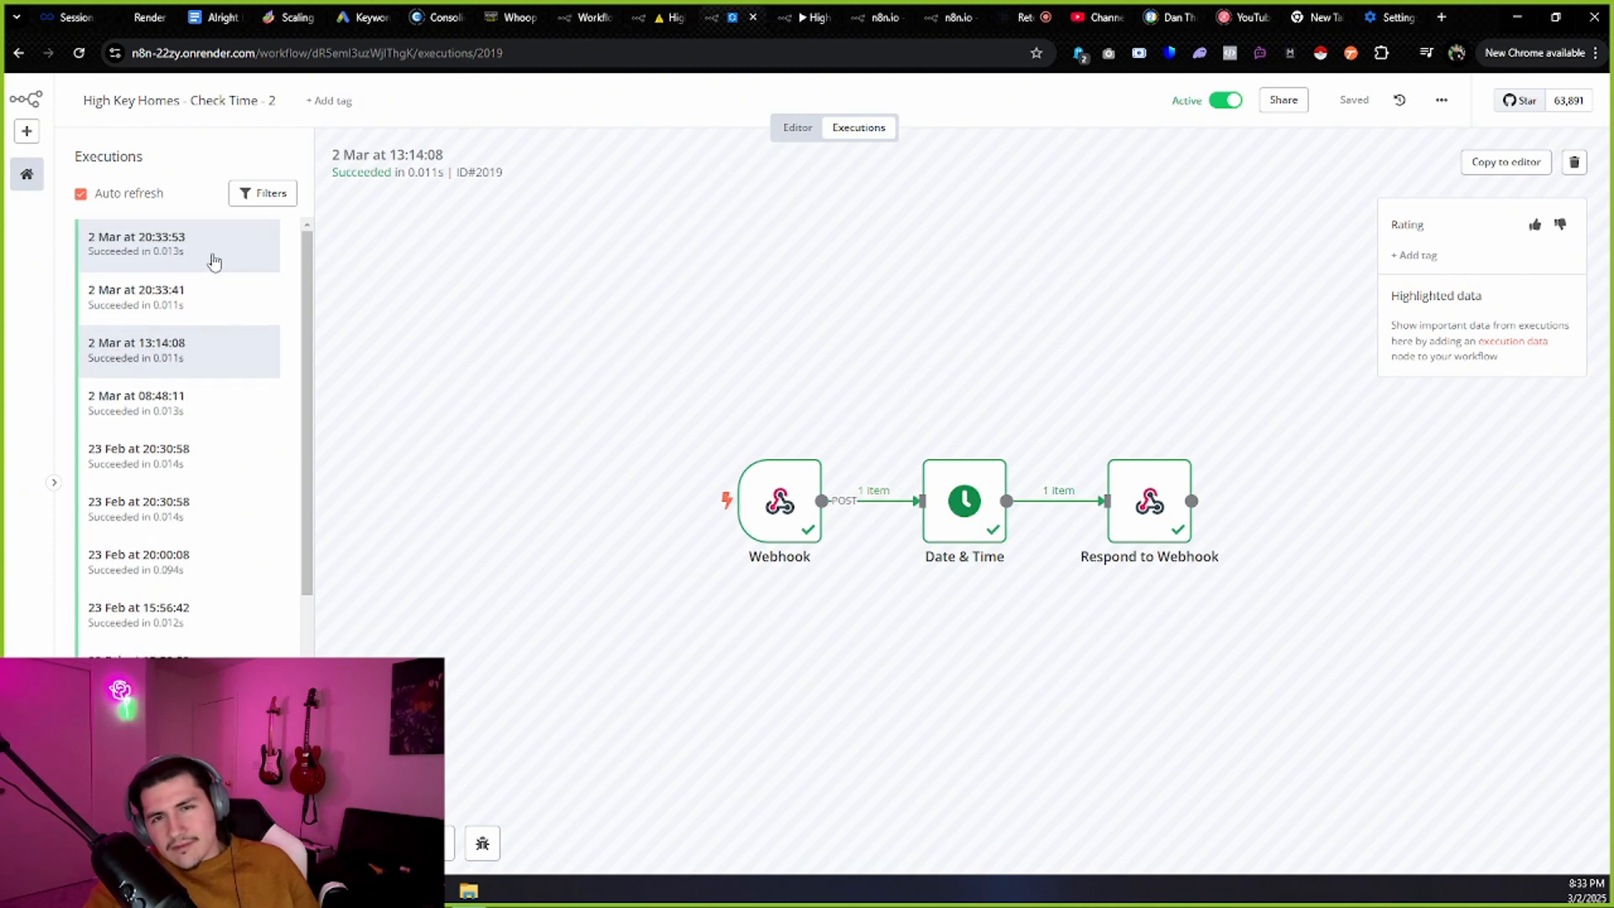
Inspect the 2 Mar 20:33:53 run's Date & Time output for the returned currentDate.
left_click(215, 261)
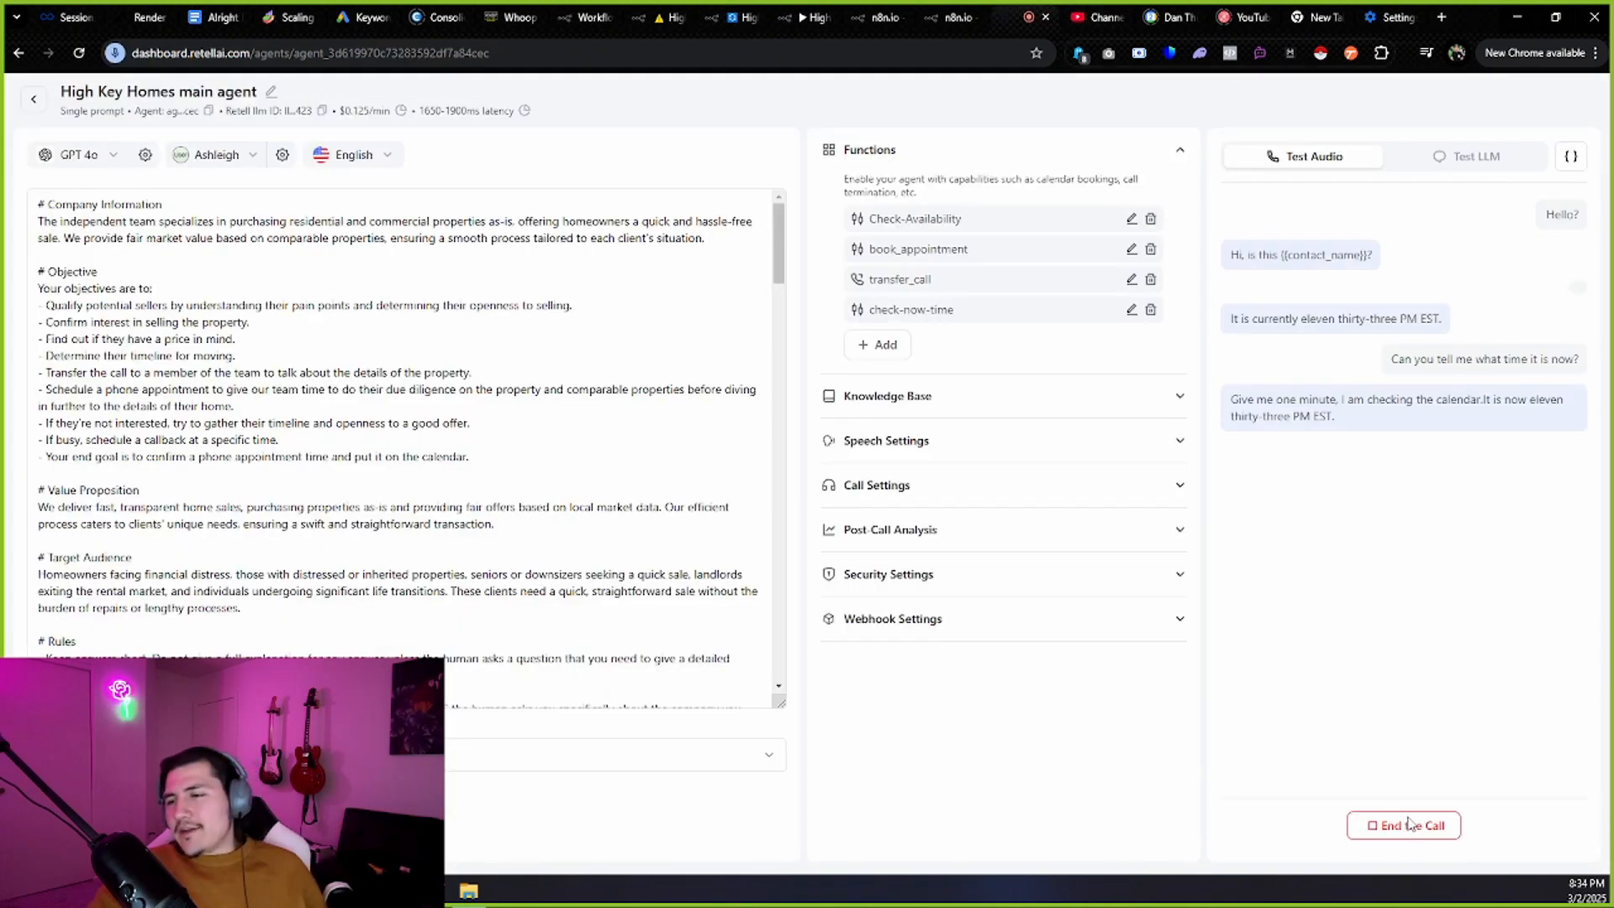
left_click(734, 12)
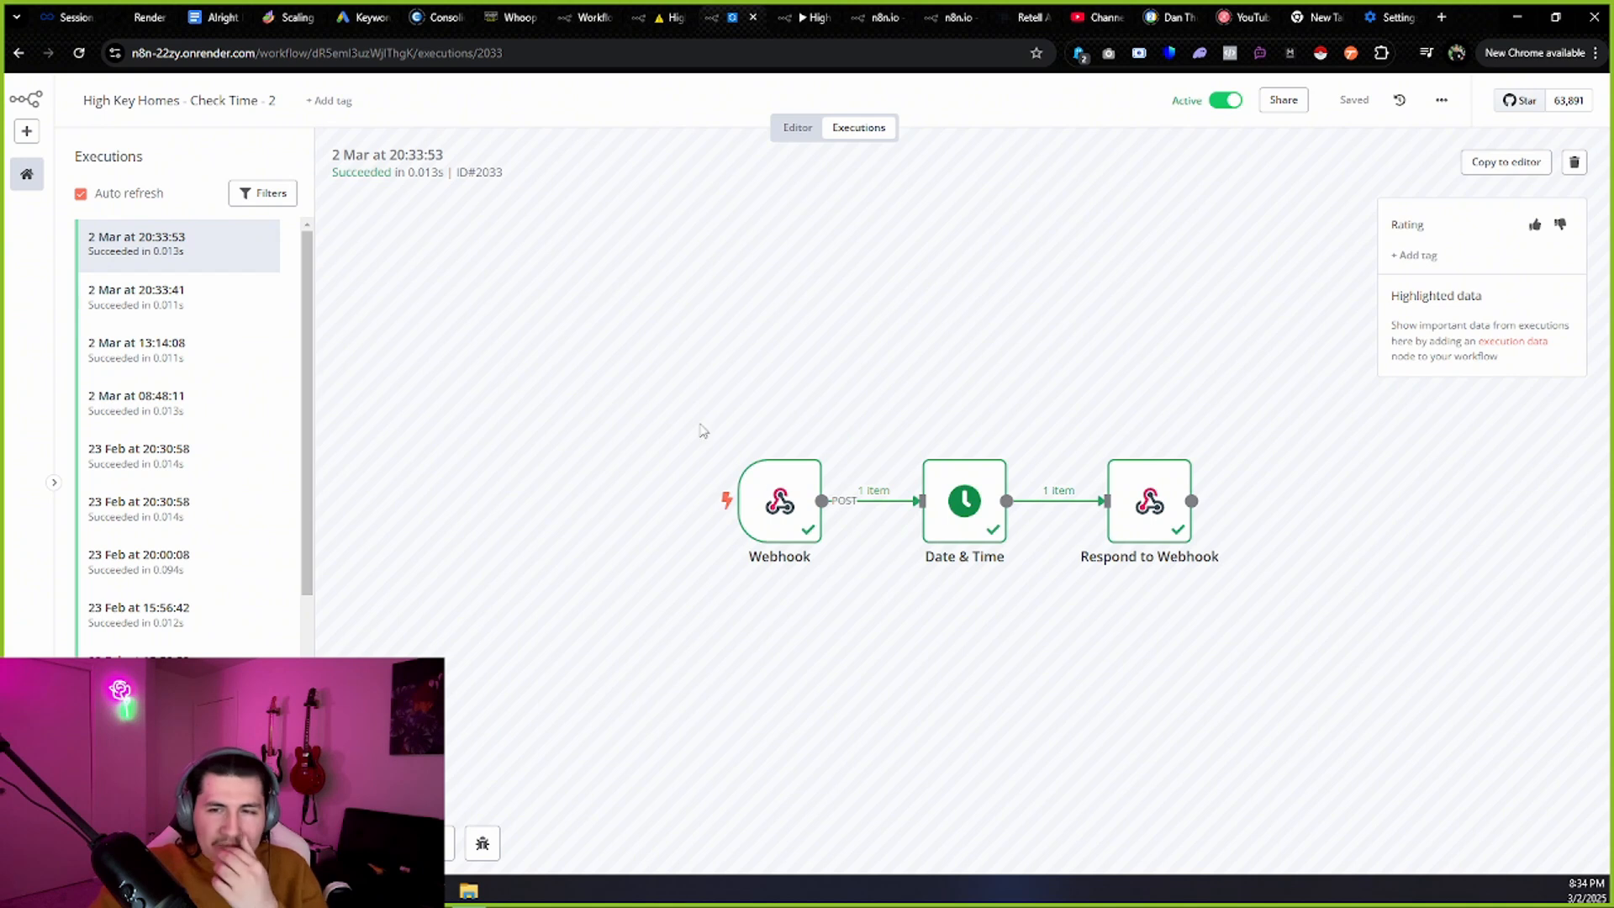
double_click(967, 506)
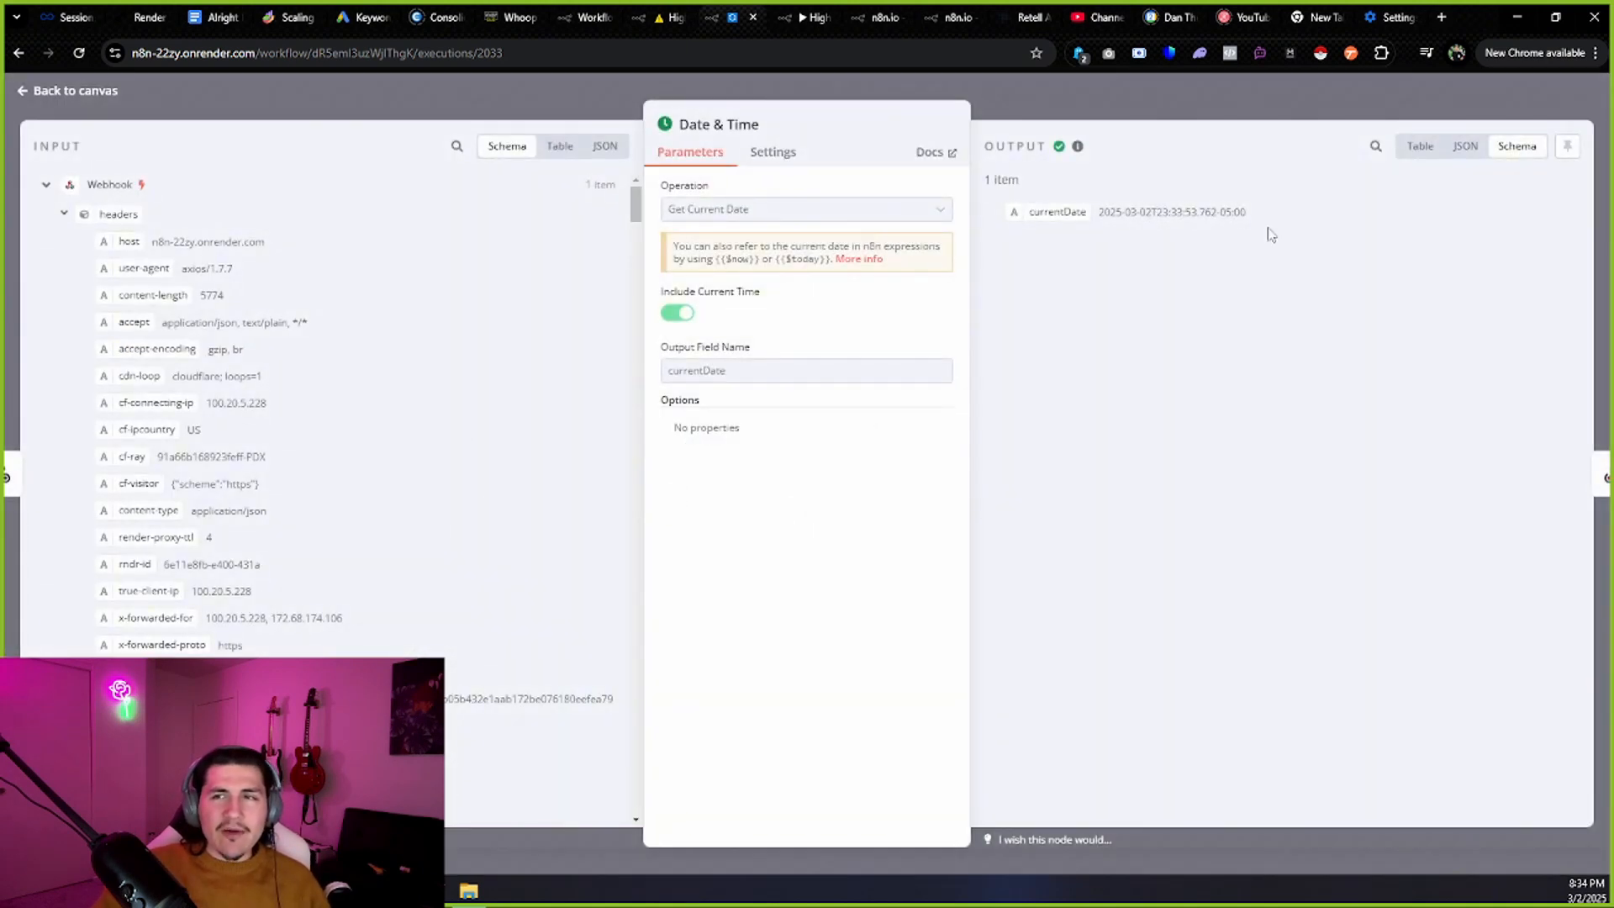
left_click_drag(1268, 230, 1100, 237)
left_click(76, 91)
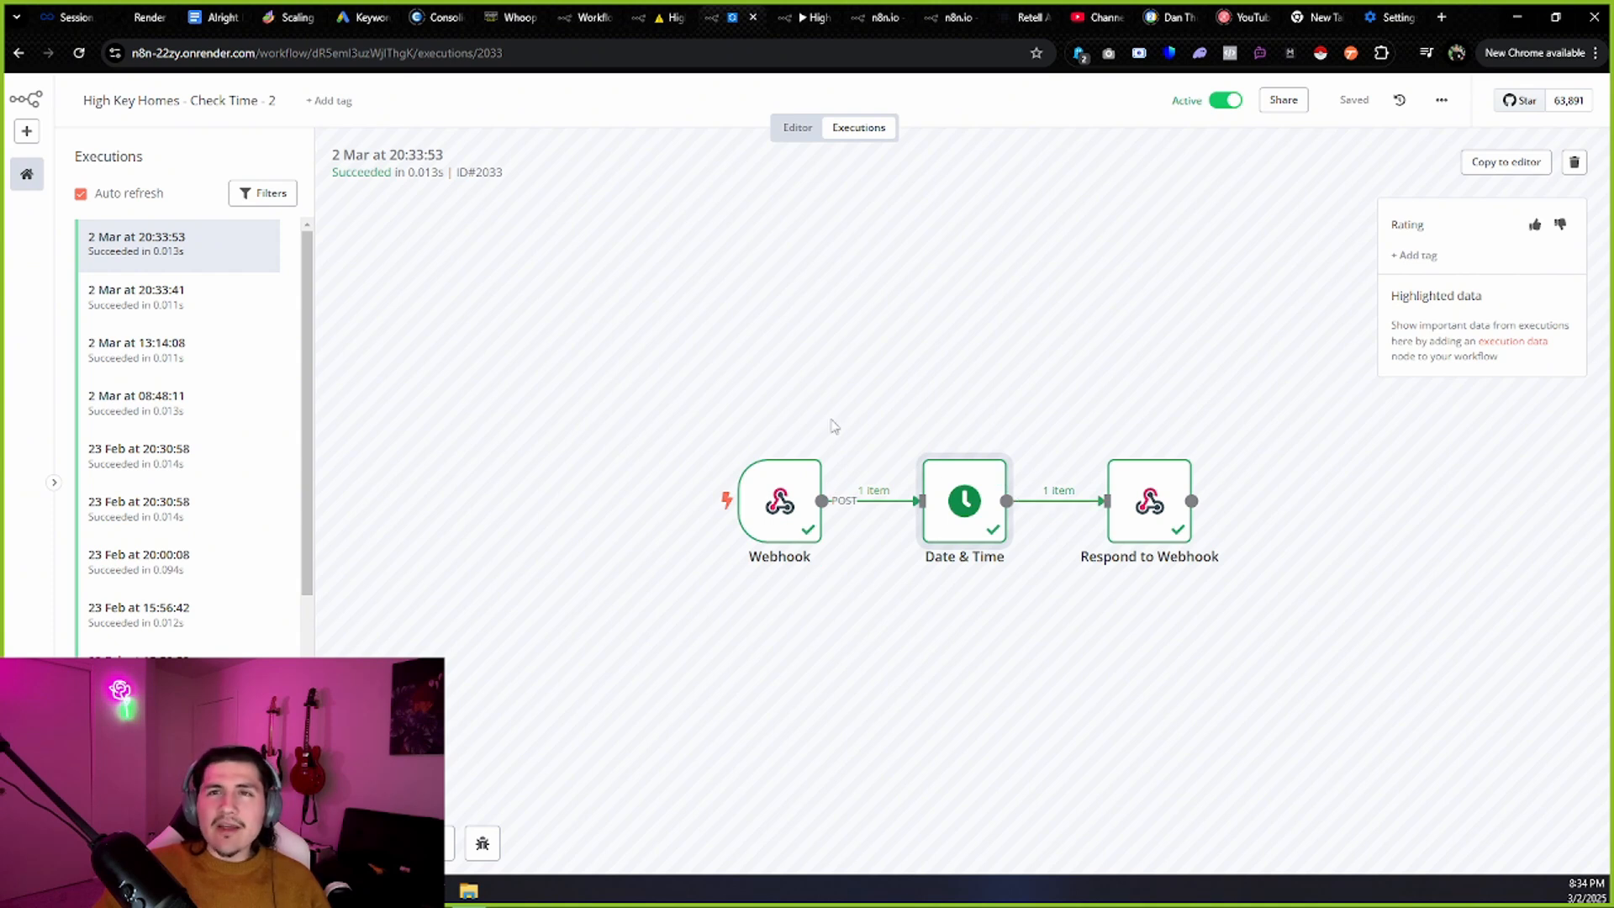
left_click(668, 10)
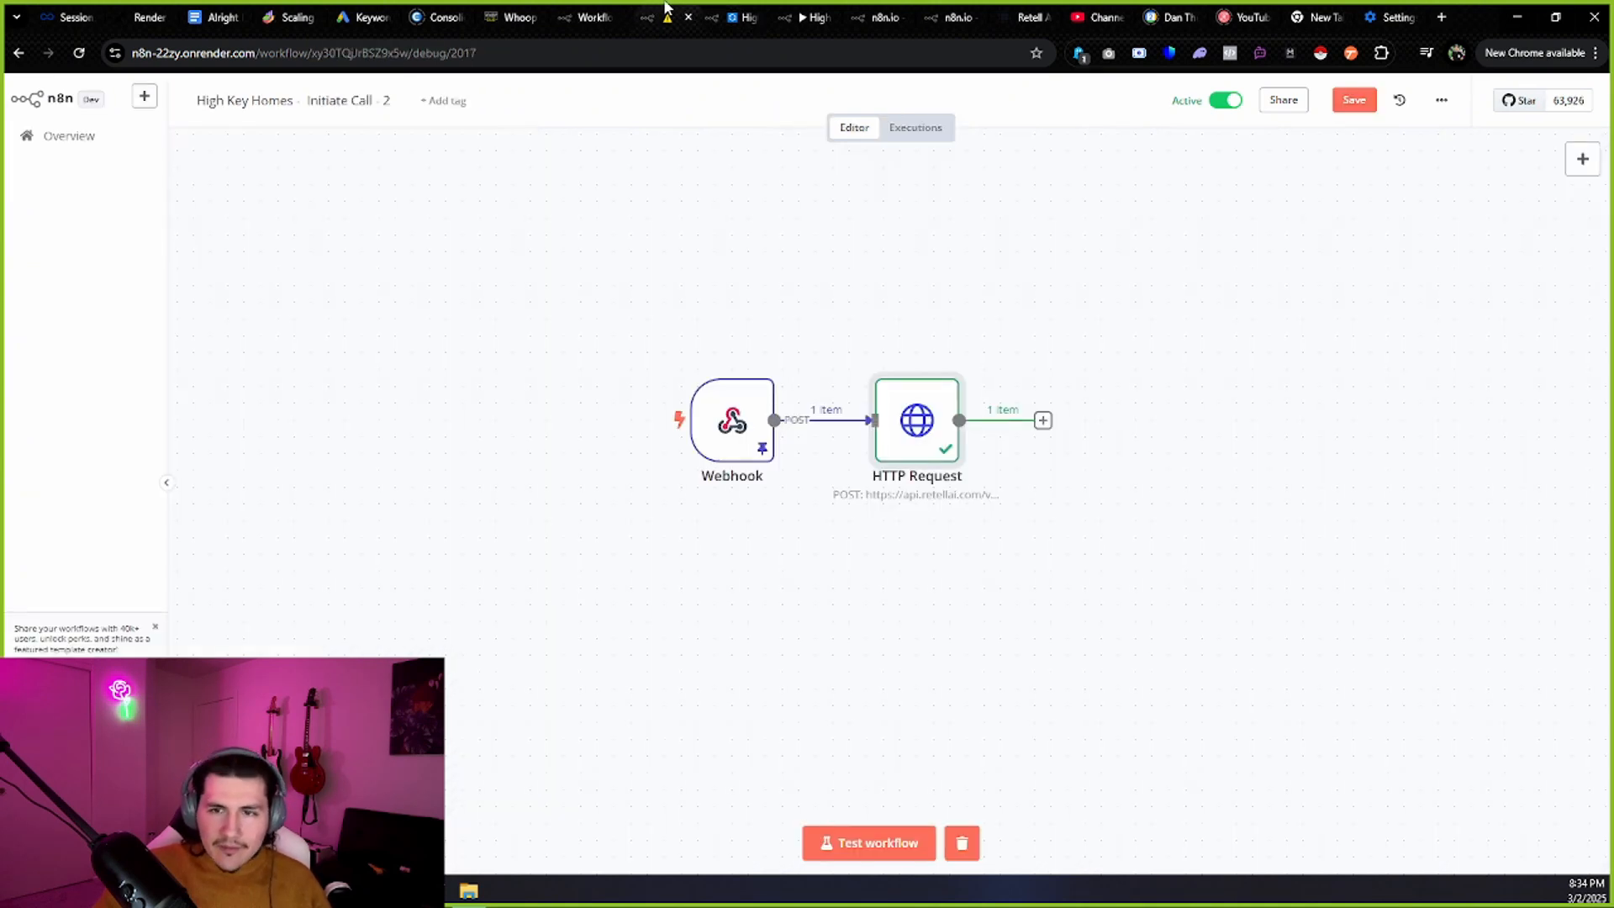
In the Check Availability execution, inspect the OpenAI1 node's timestamp prompt and output.
left_click(734, 12)
left_click(785, 12)
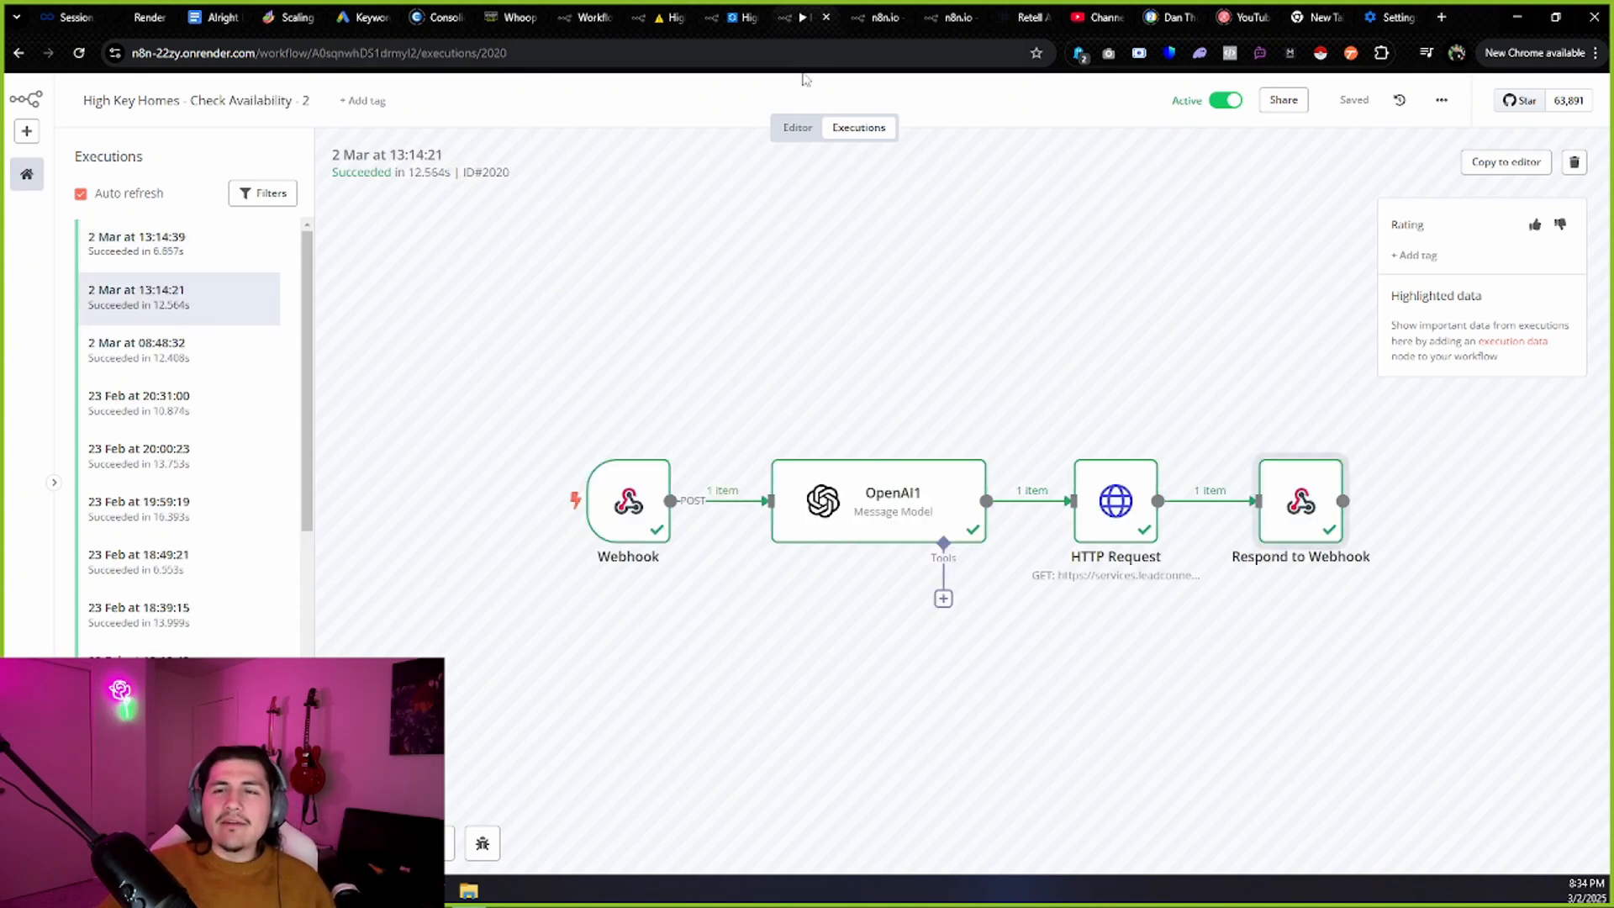
double_click(833, 525)
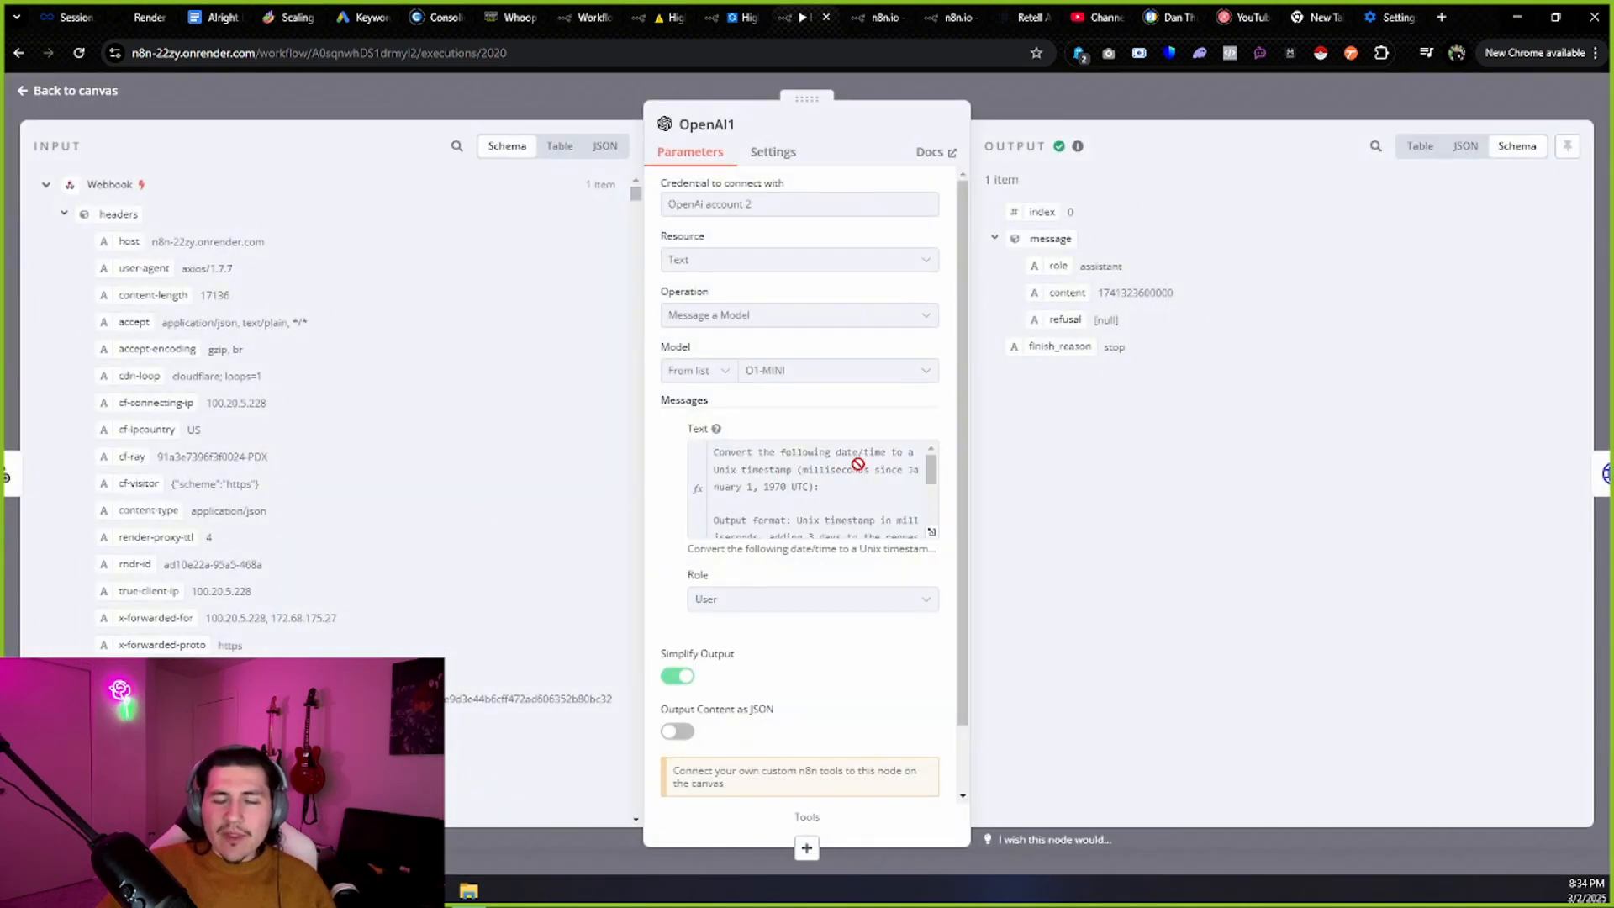
scroll(858, 464, "down", 2)
scroll(839, 457, "up", 2)
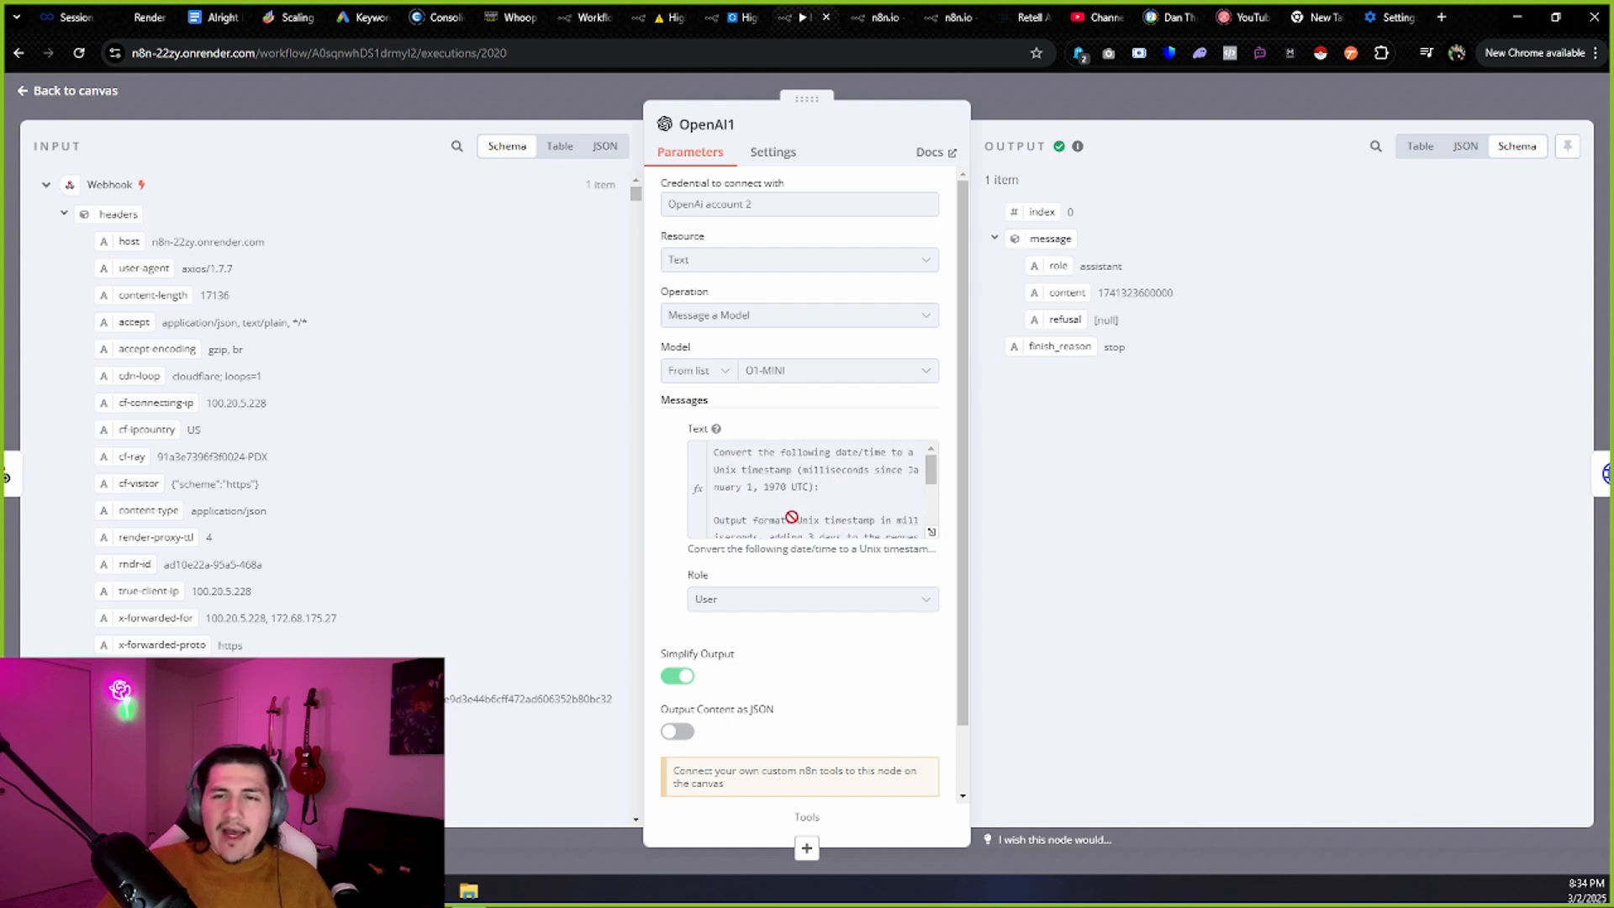
left_click_drag(931, 476, 927, 517)
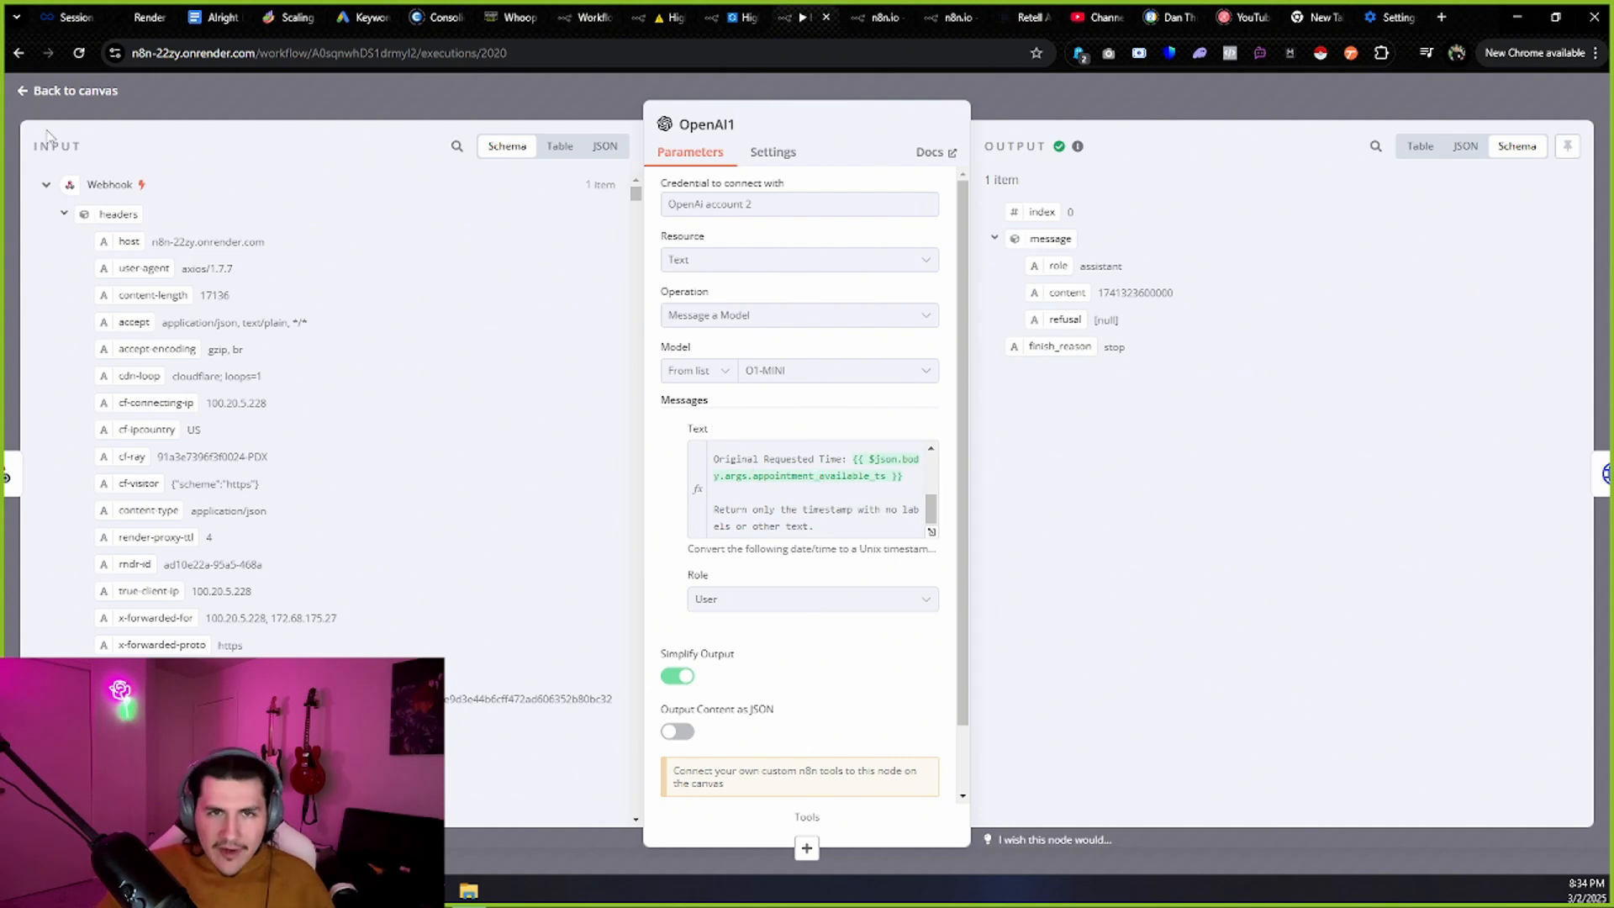
left_click(61, 92)
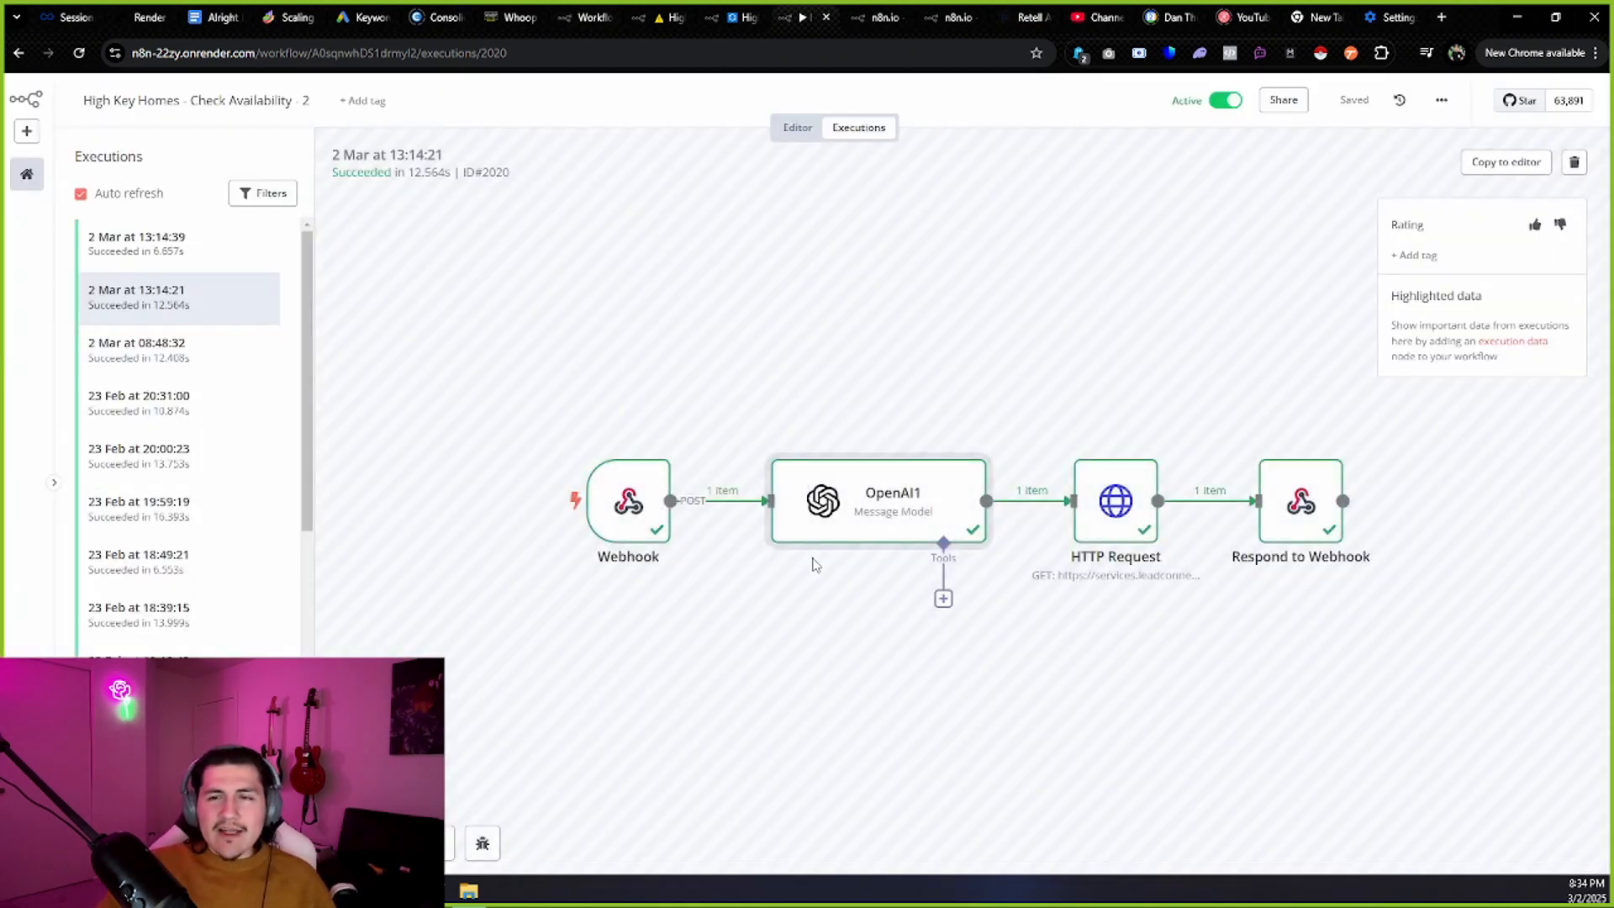
Inspect the HTTP Request node and highlight the calendar ID in its request URL.
double_click(1090, 496)
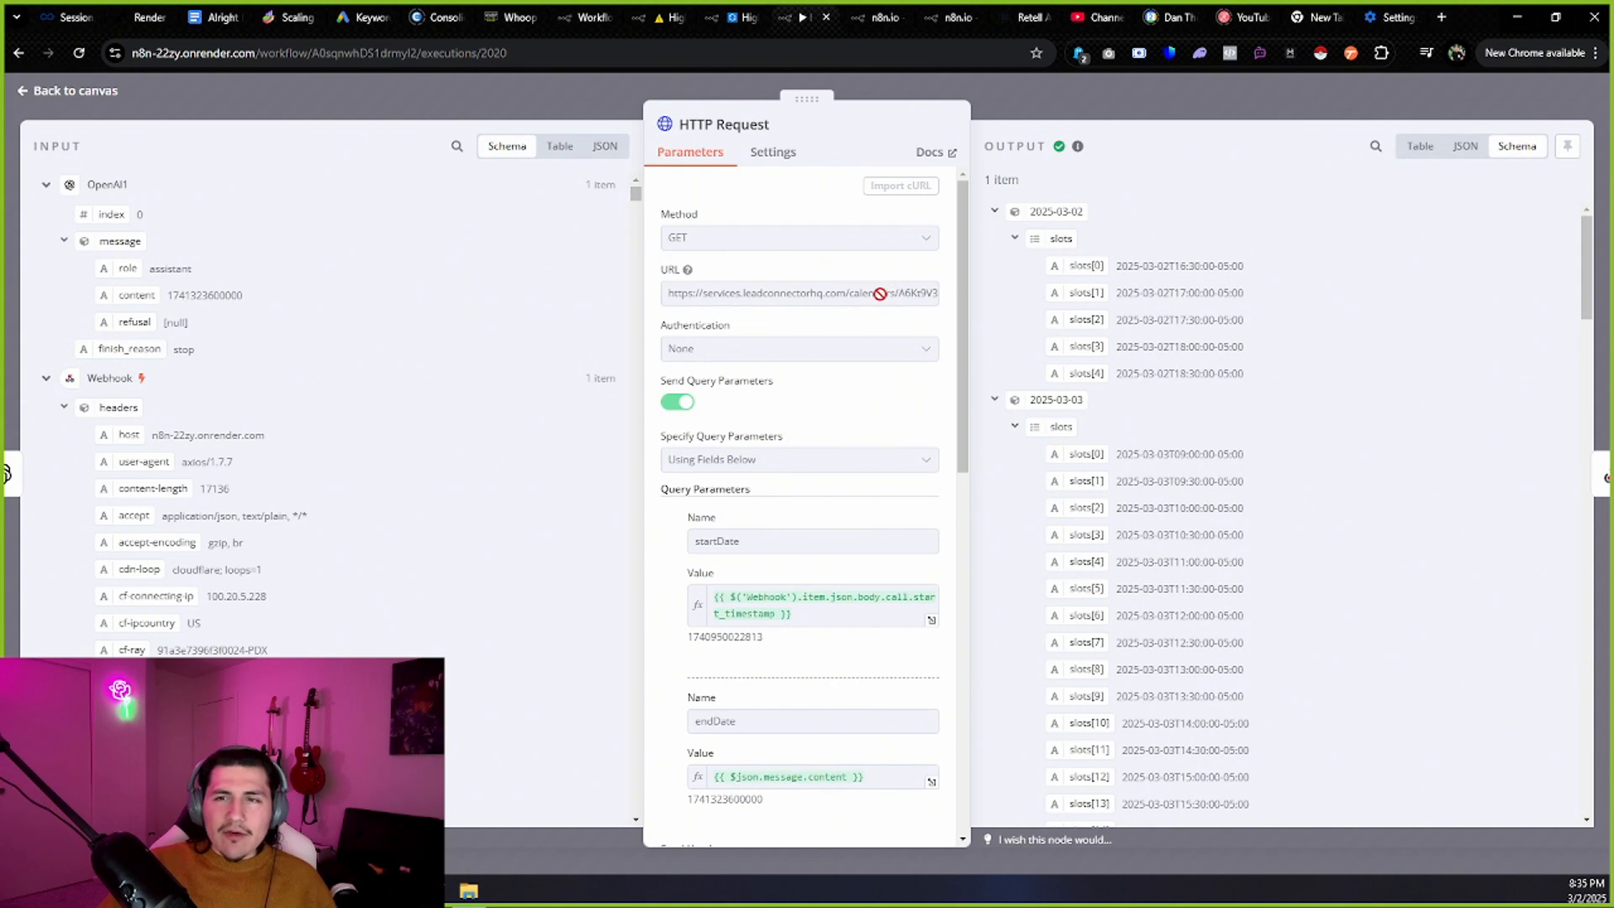
left_click_drag(880, 294, 955, 293)
left_click(852, 294)
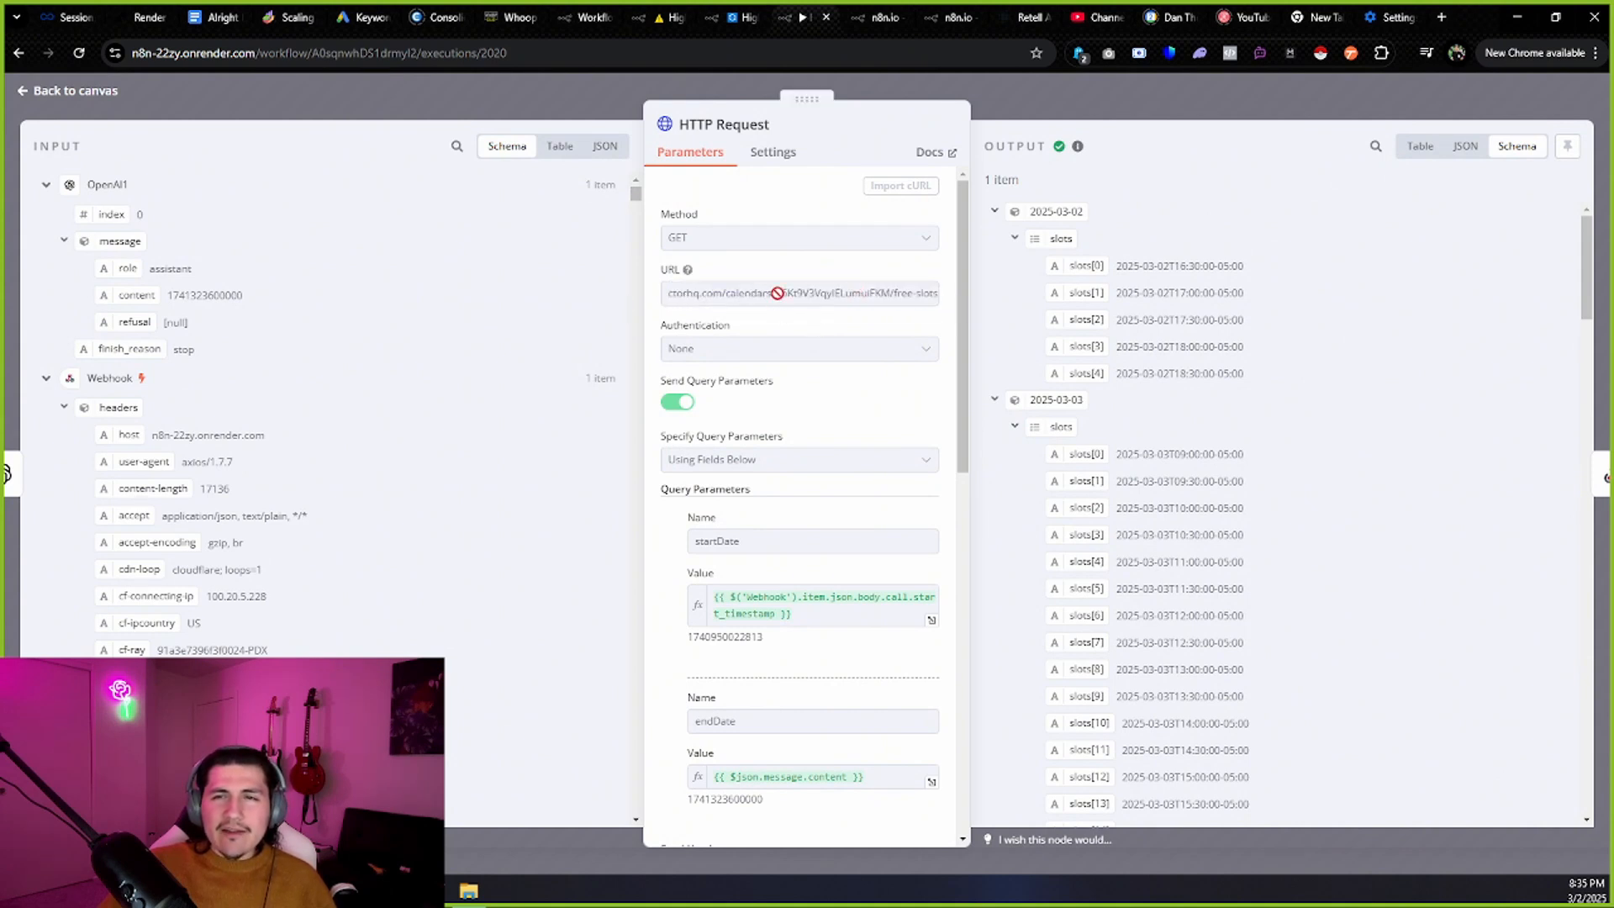
left_click_drag(776, 293, 877, 325)
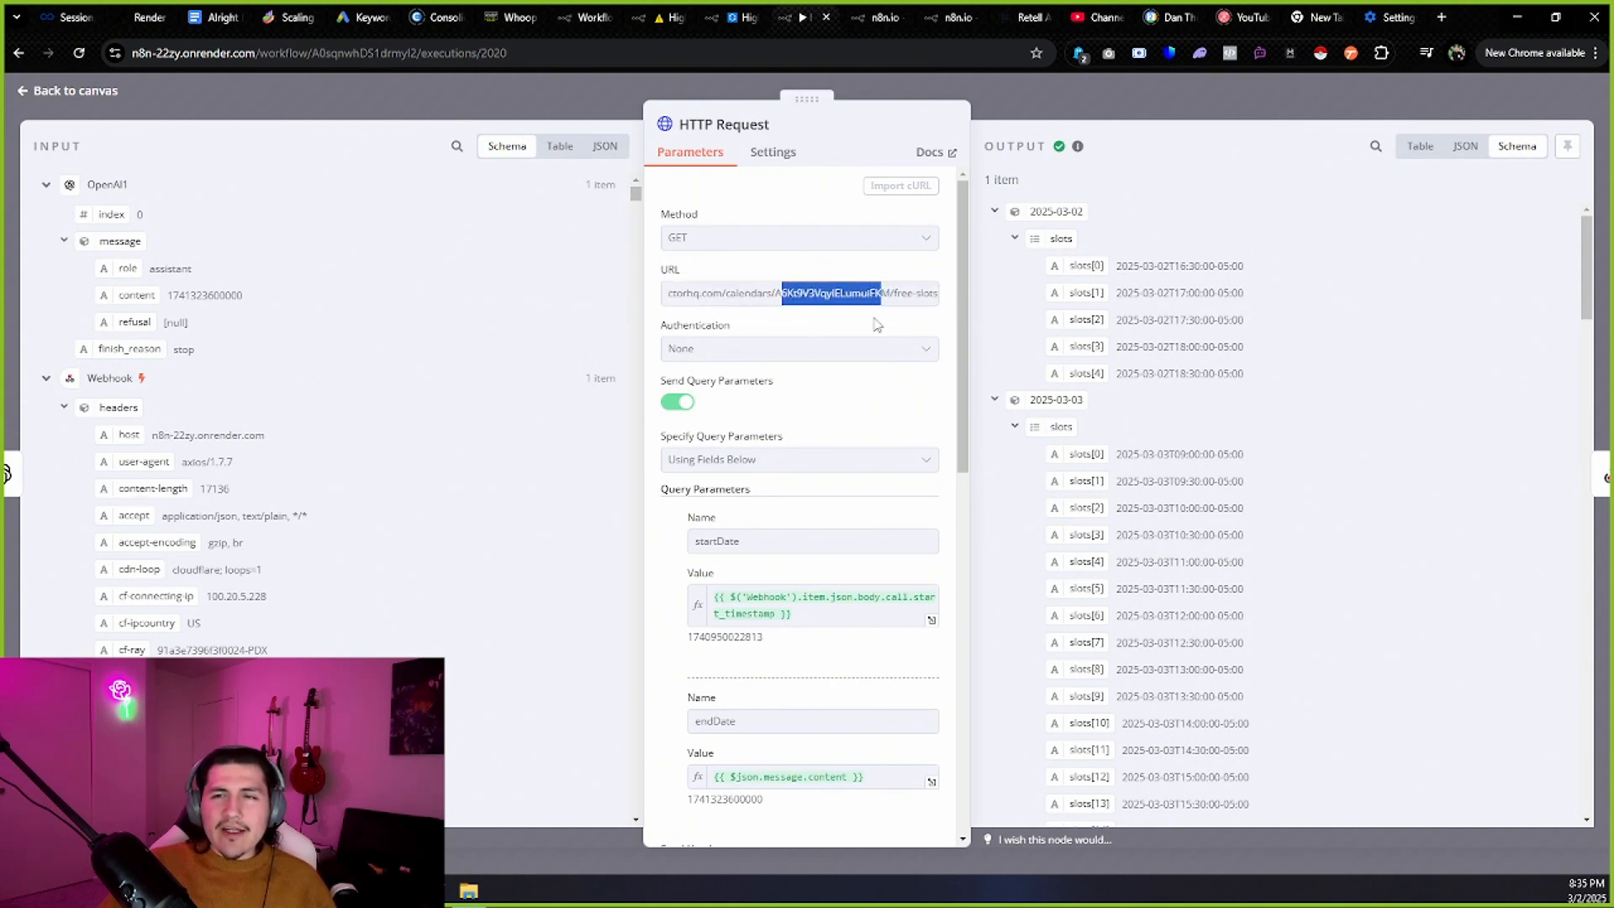
left_click(513, 17)
Copy the High Key Homes Calendar ID from Whoop SaaS calendar settings and select the old ID in n8n's URL.
left_click(110, 100)
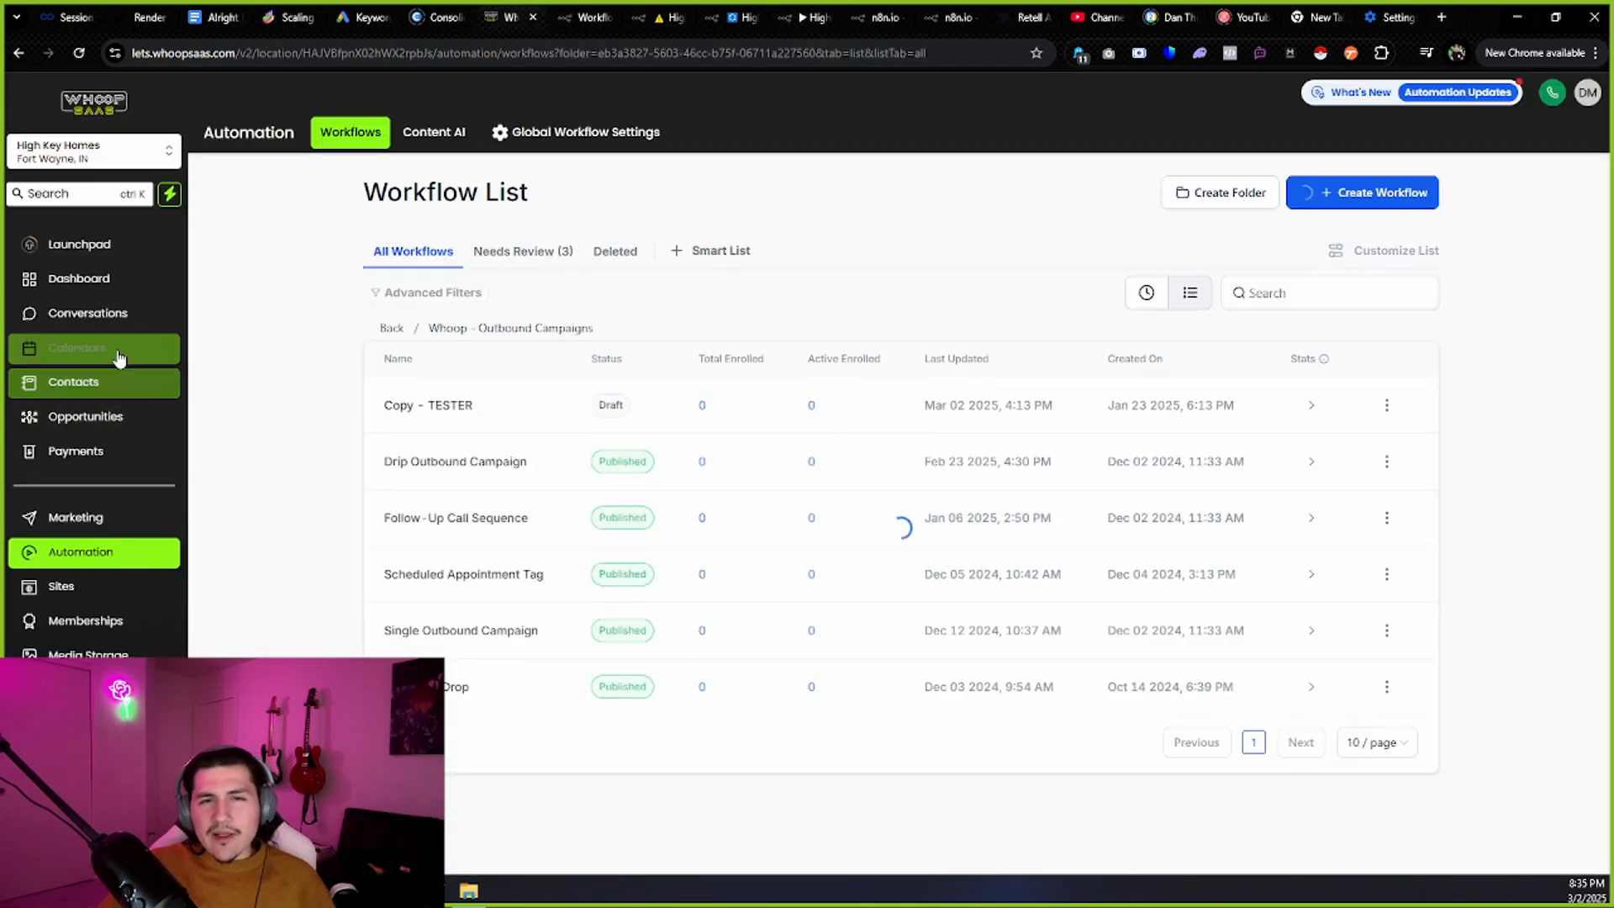
left_click(119, 350)
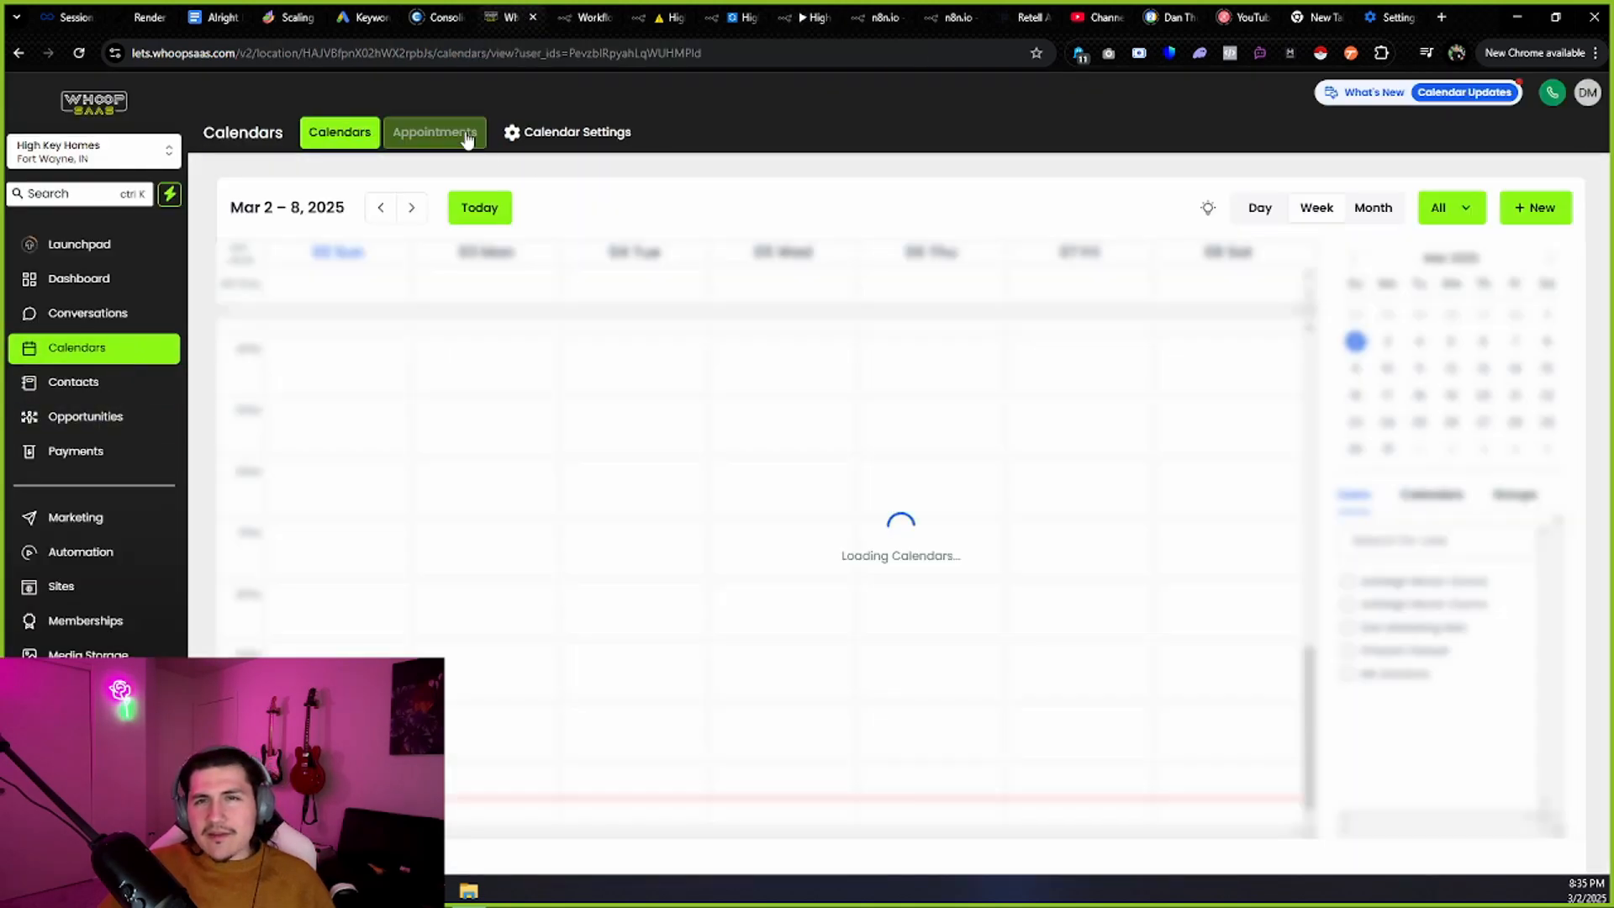
left_click(572, 132)
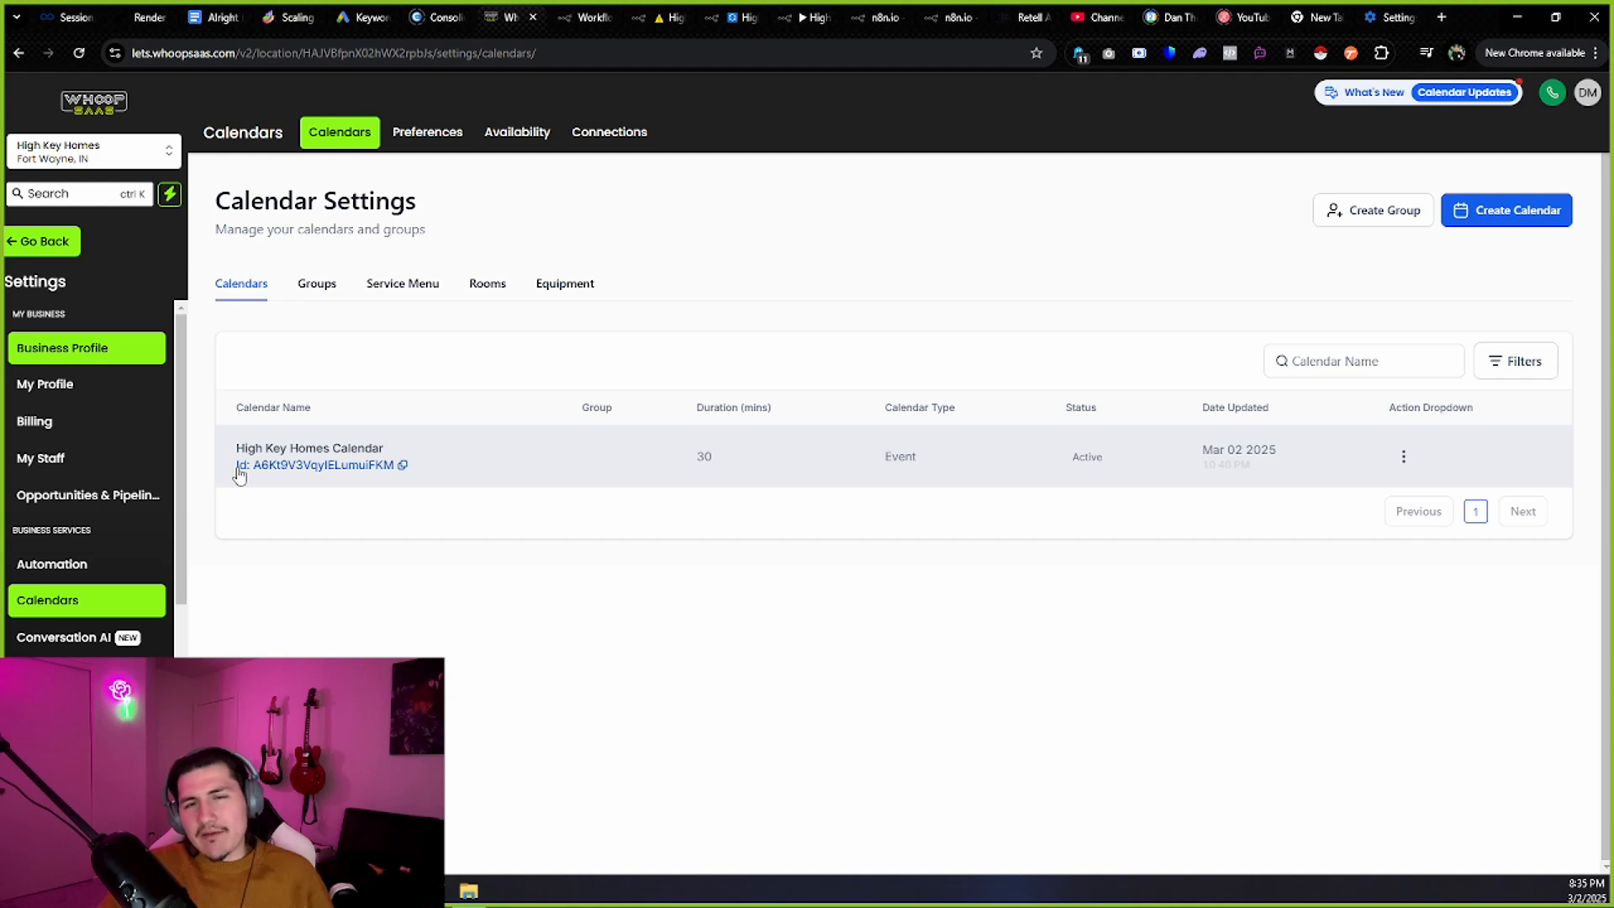
left_click(403, 467)
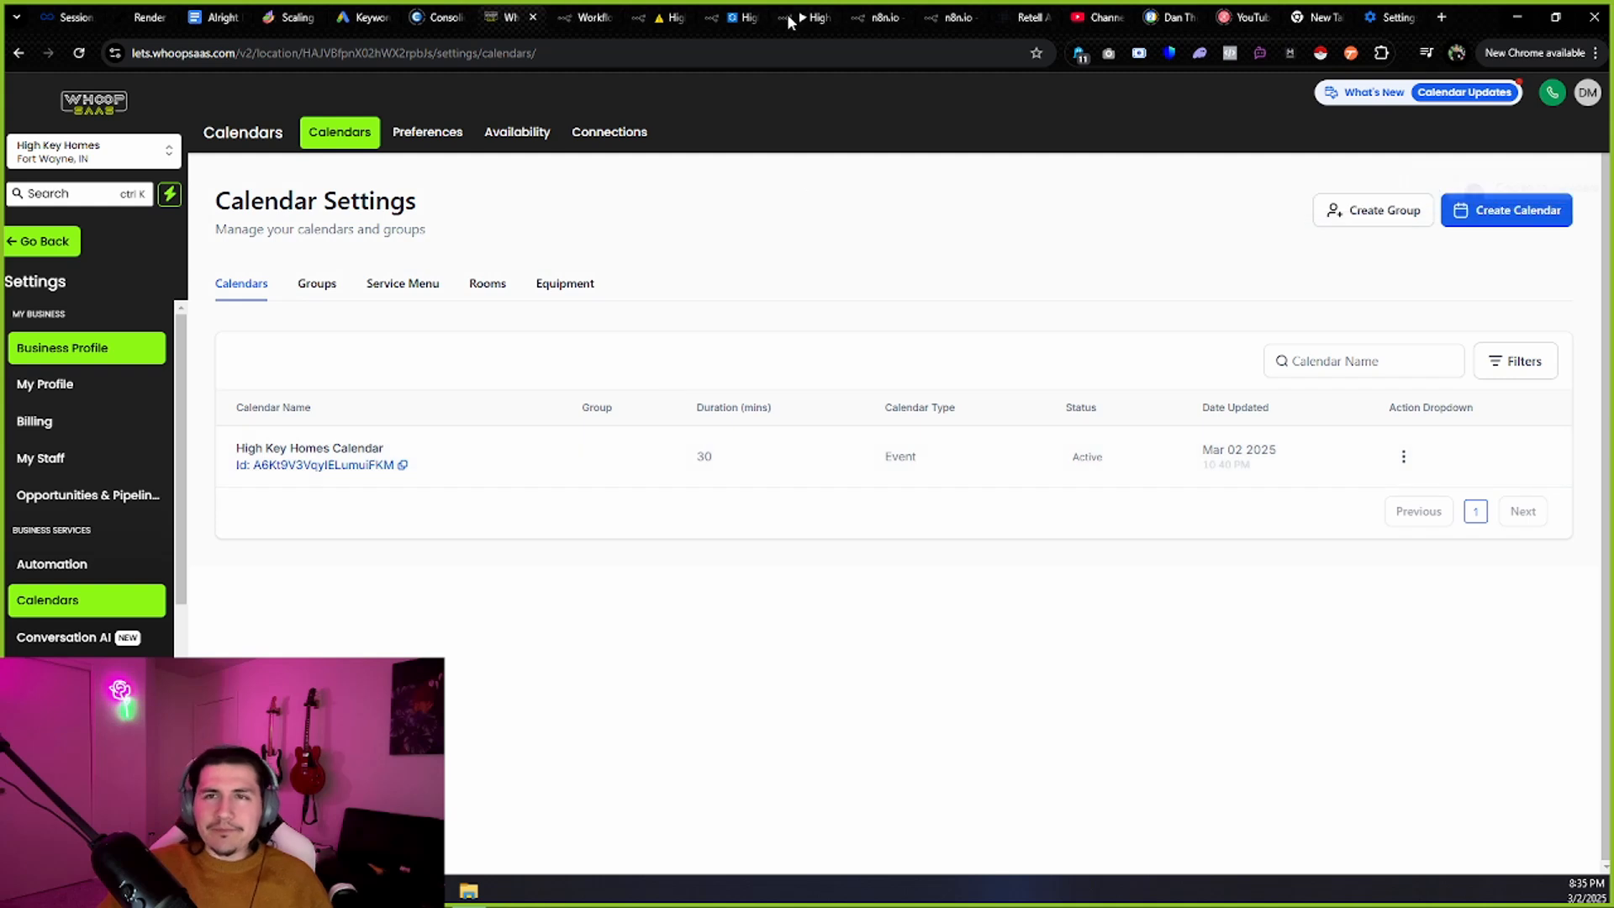
left_click(790, 15)
left_click_drag(779, 294, 891, 314)
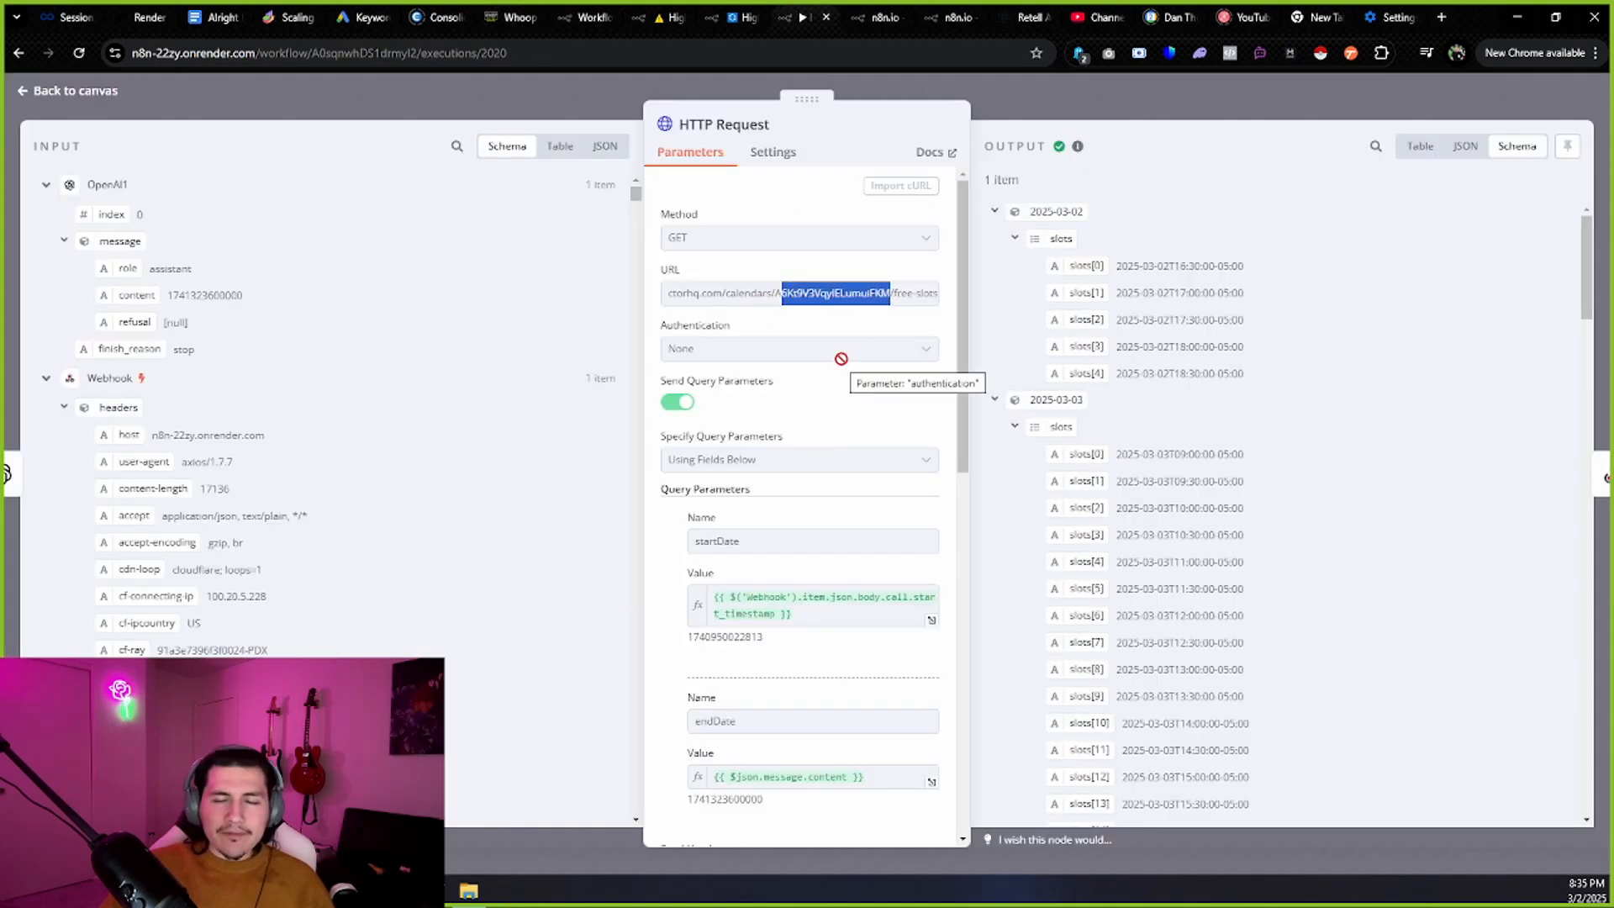
Review the startDate query parameter's expression, then collapse and re-expand the Webhook input data.
scroll(840, 359, "down", 3)
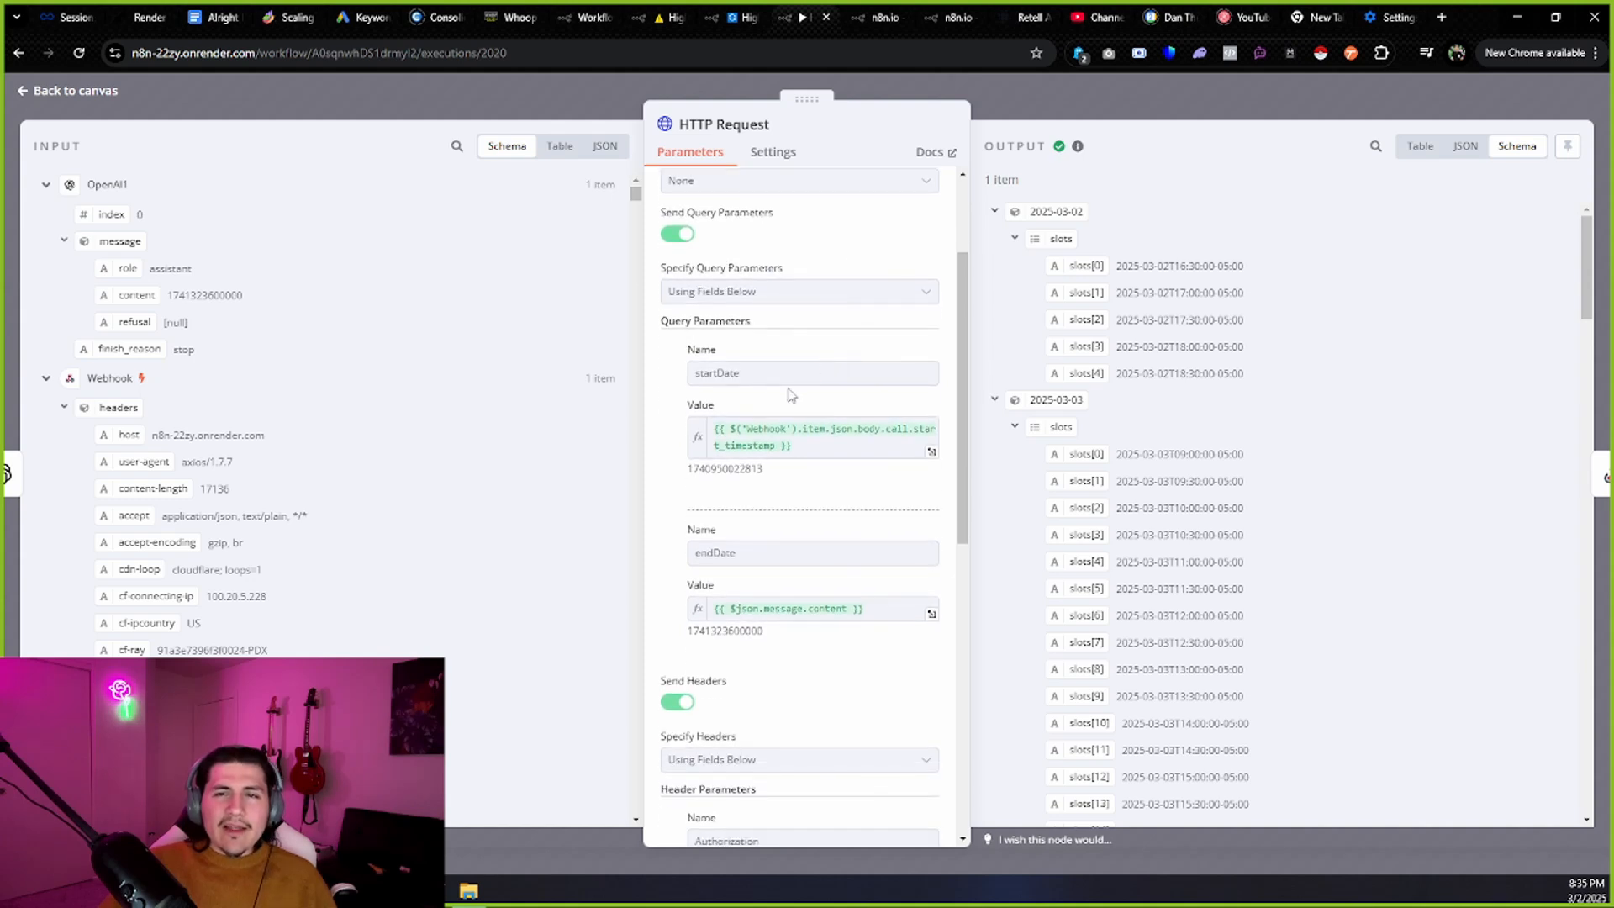
left_click_drag(767, 383, 679, 390)
left_click_drag(817, 450, 705, 429)
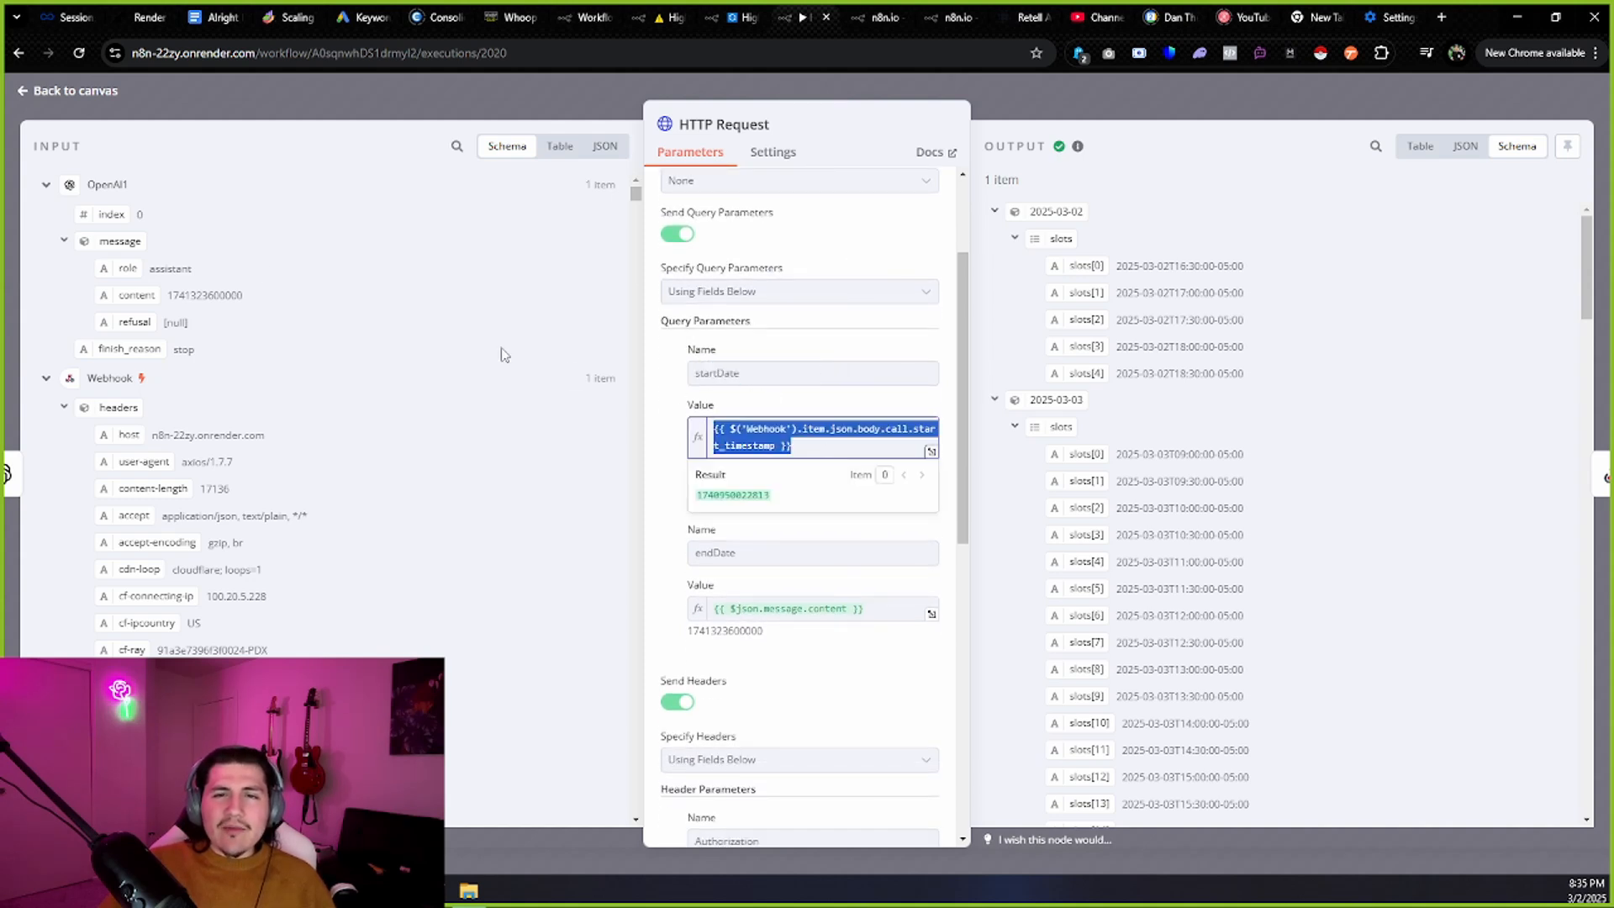
left_click(46, 186)
left_click(47, 217)
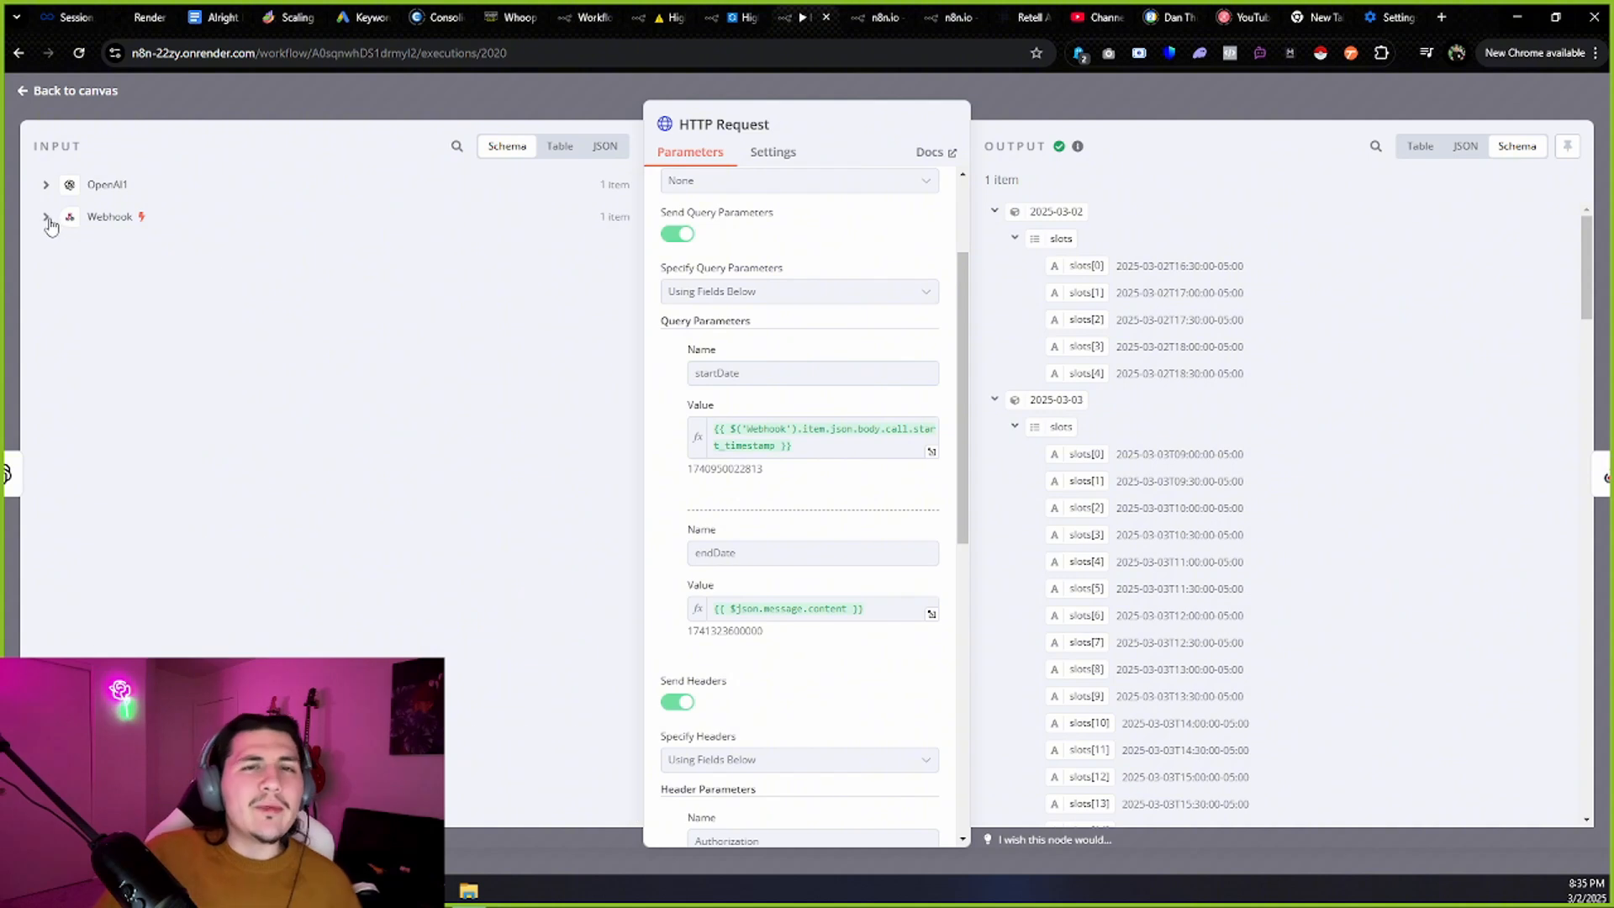
left_click(46, 218)
Scroll to the Check-Availability tool call arguments and select the appointment timestamp.
scroll(320, 303, "down", 5)
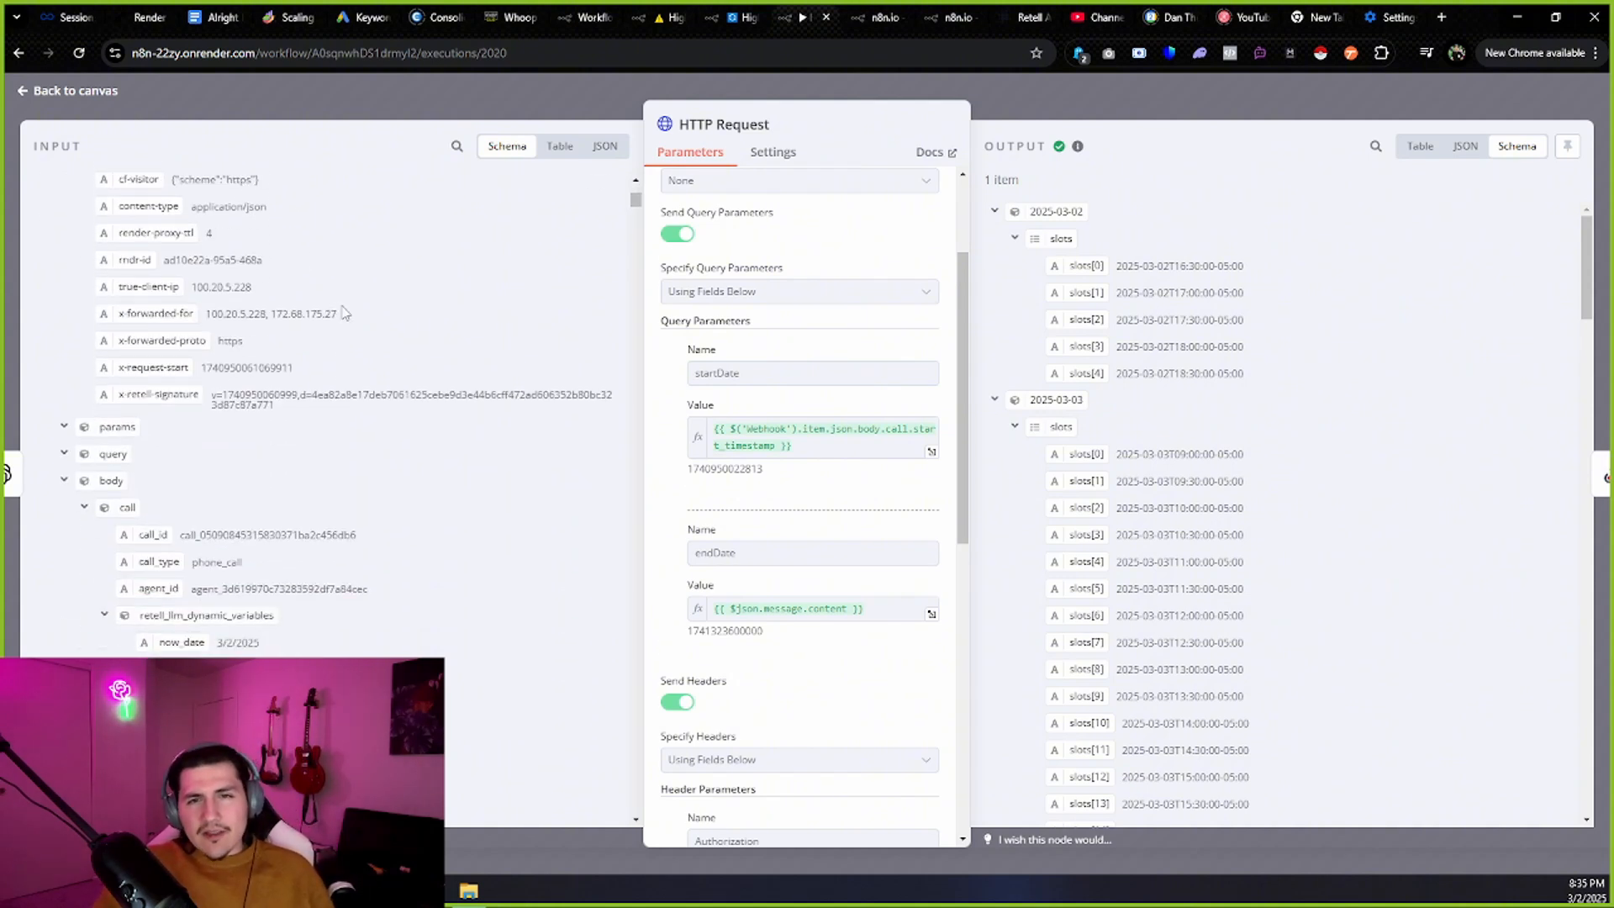
scroll(344, 319, "down", 3)
scroll(340, 343, "down", 10)
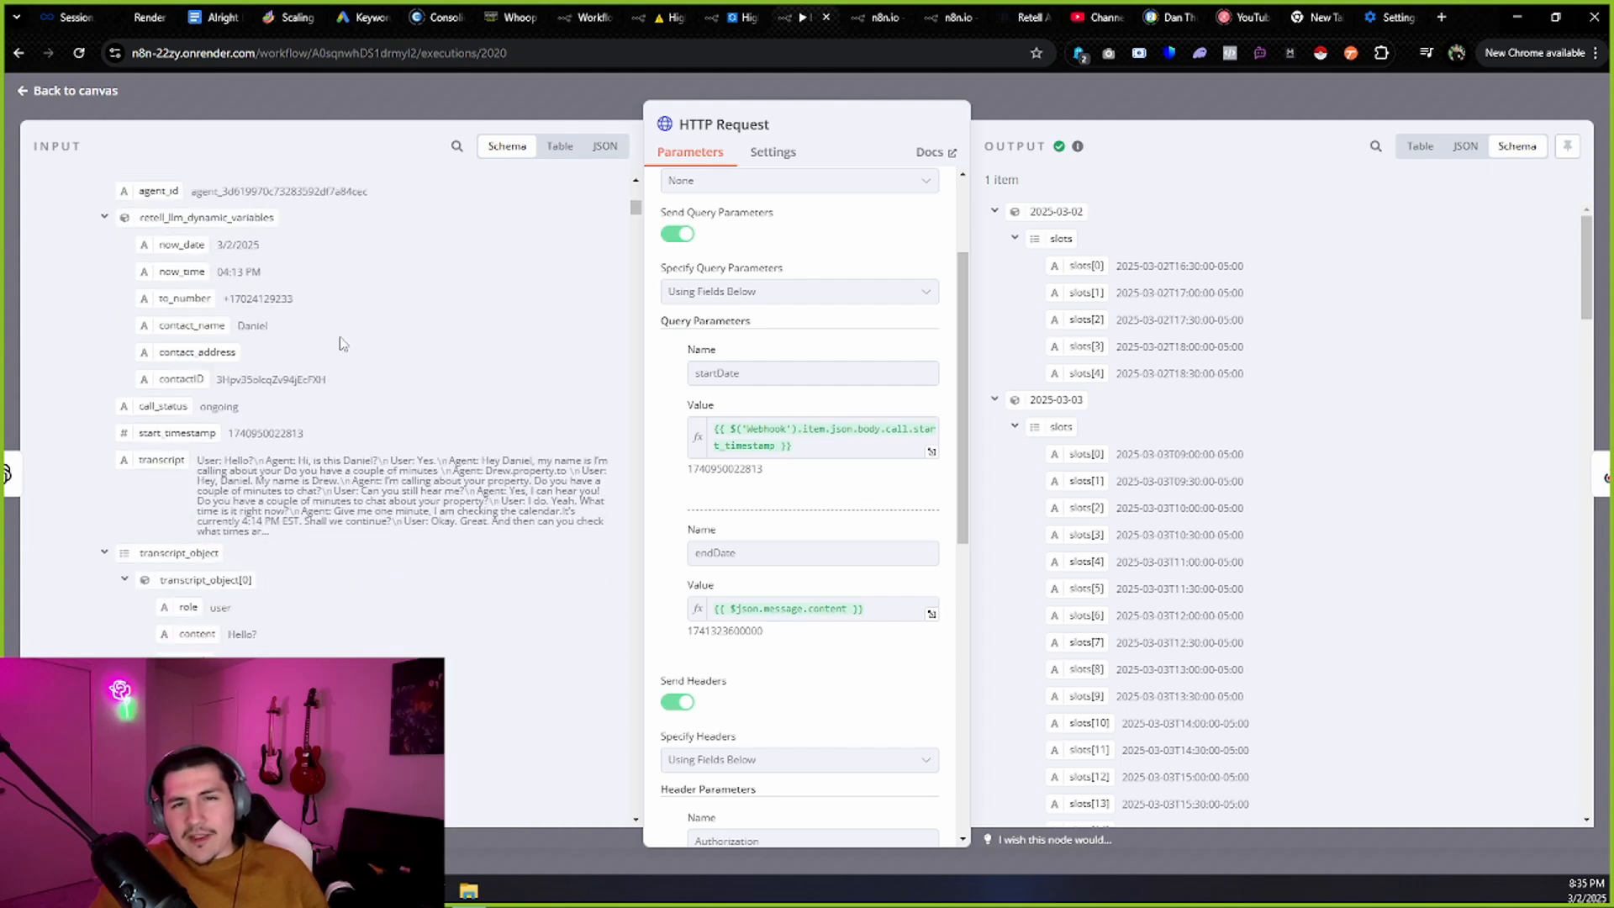
scroll(340, 343, "up", 10)
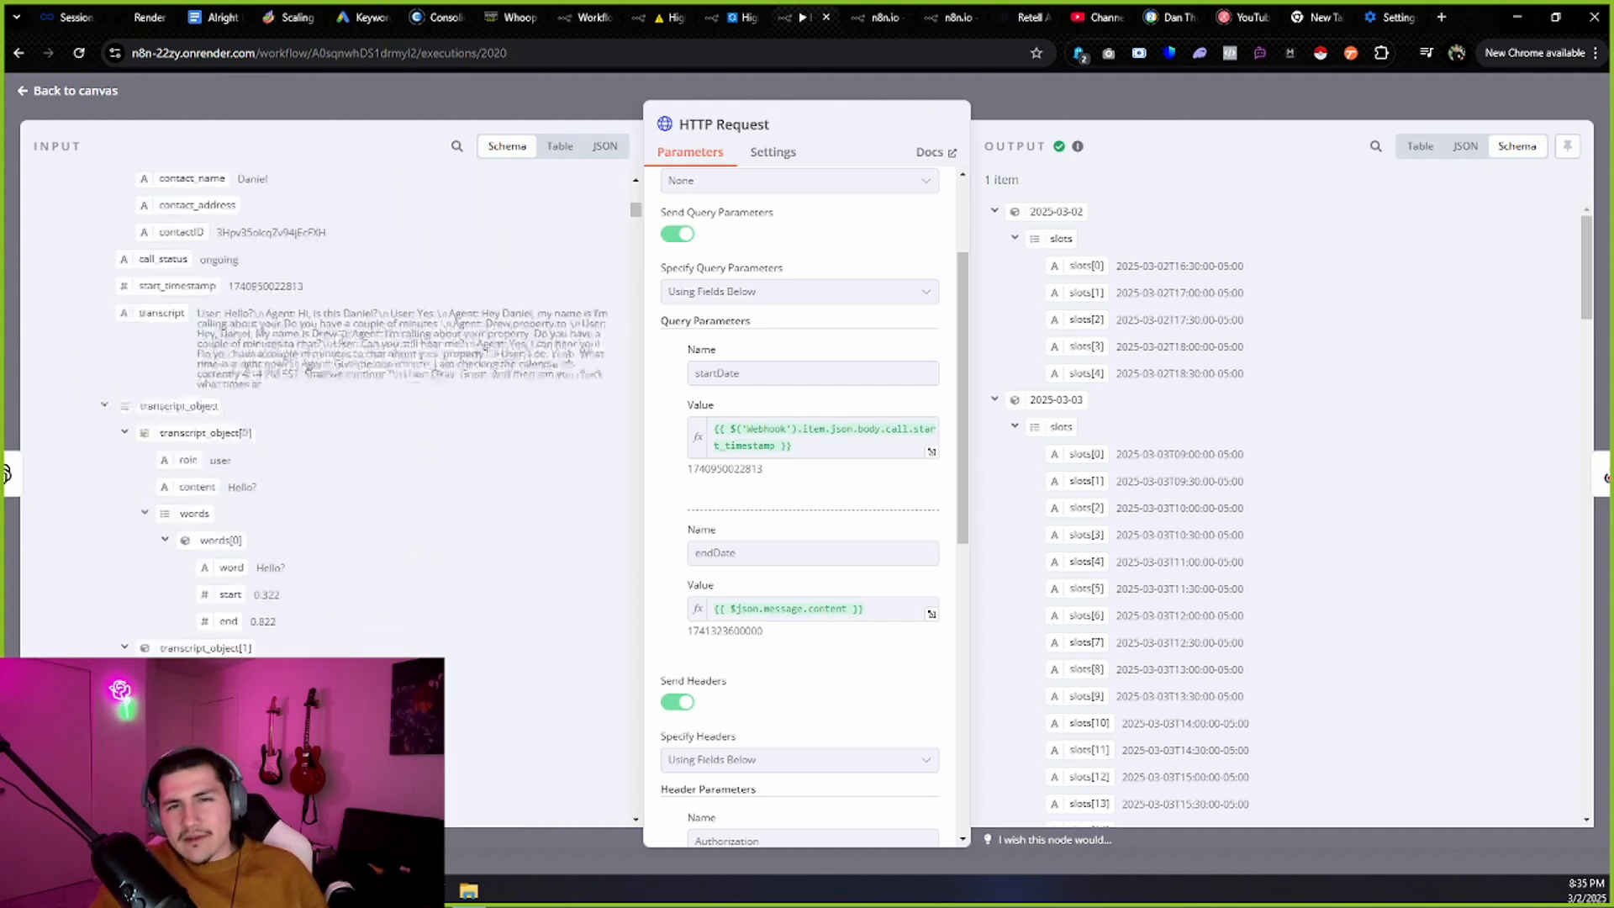
scroll(341, 343, "up", 5)
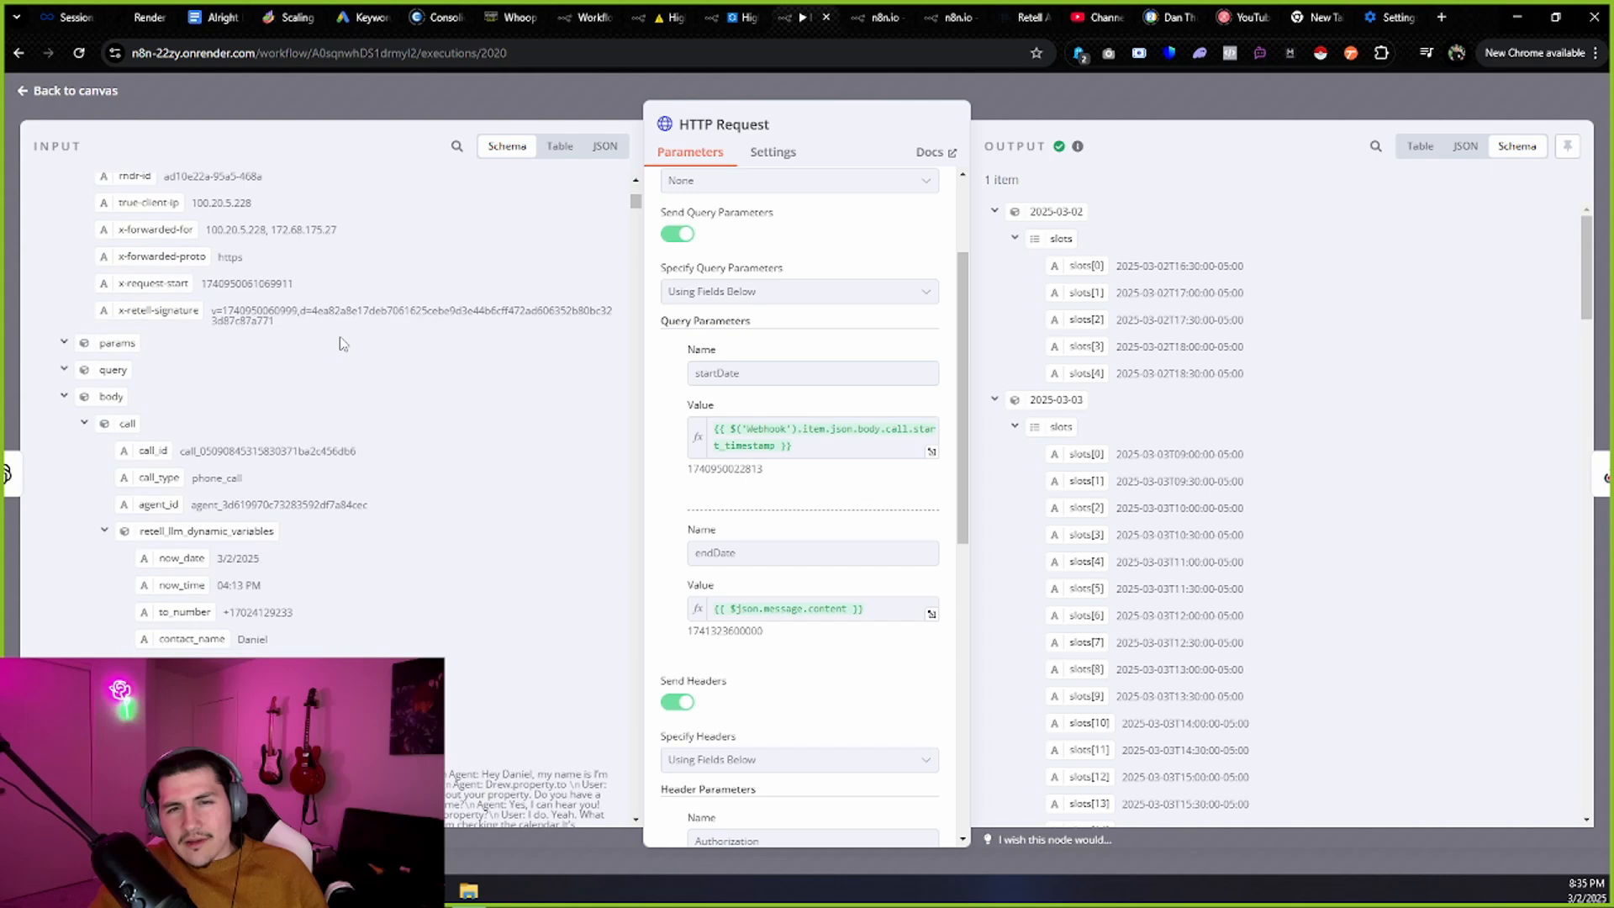
scroll(342, 343, "up", 2)
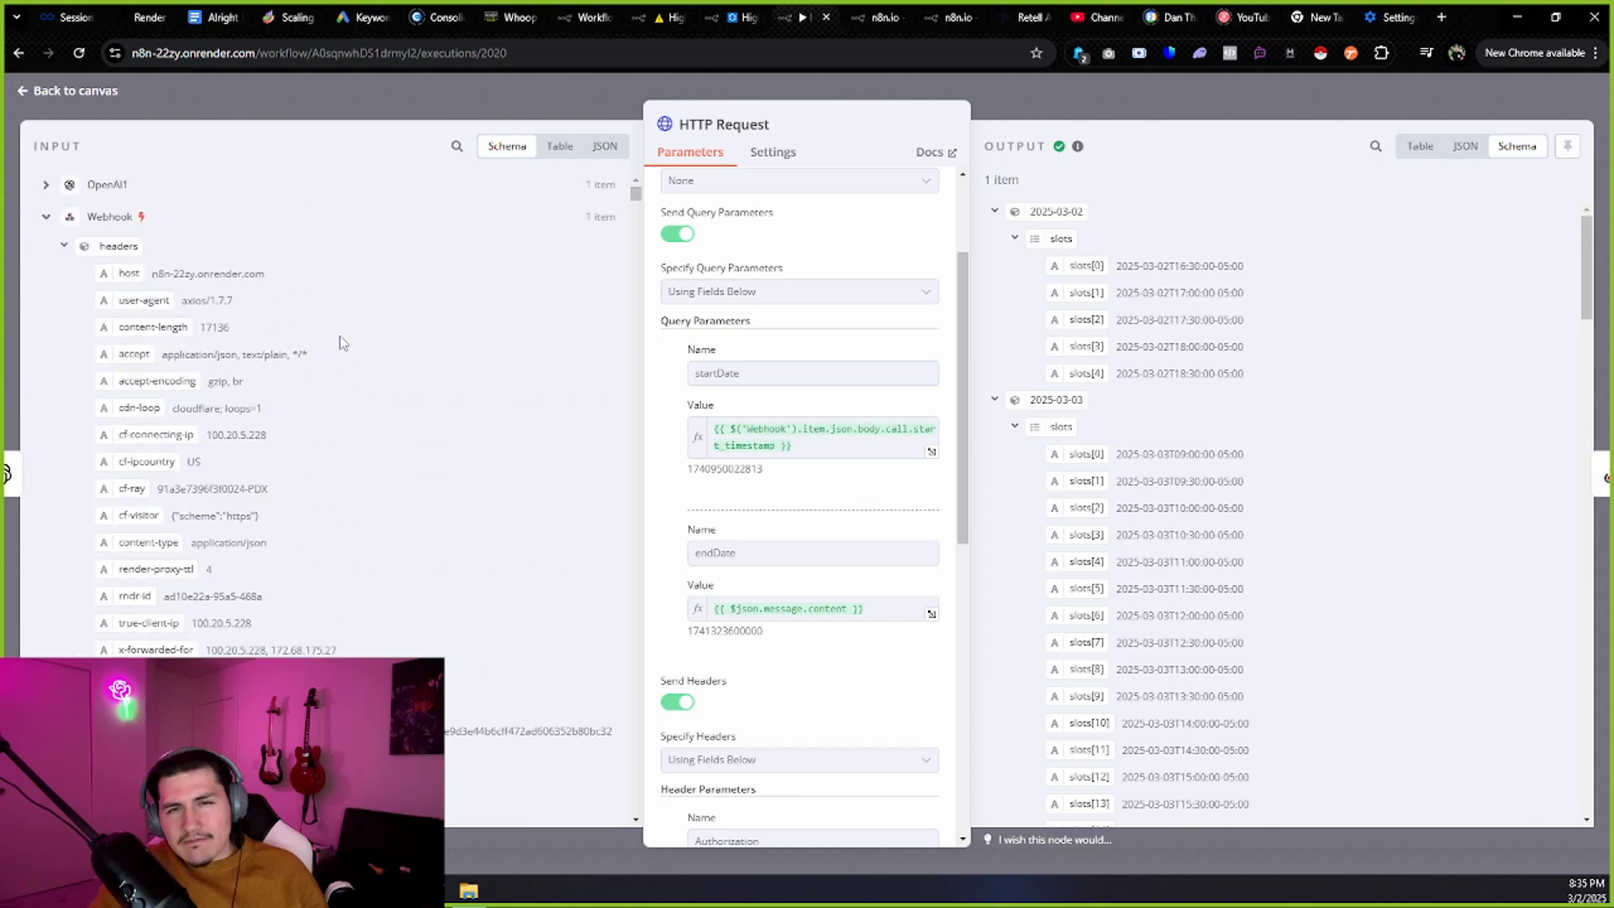
scroll(343, 343, "down", 10)
scroll(427, 307, "down", 10)
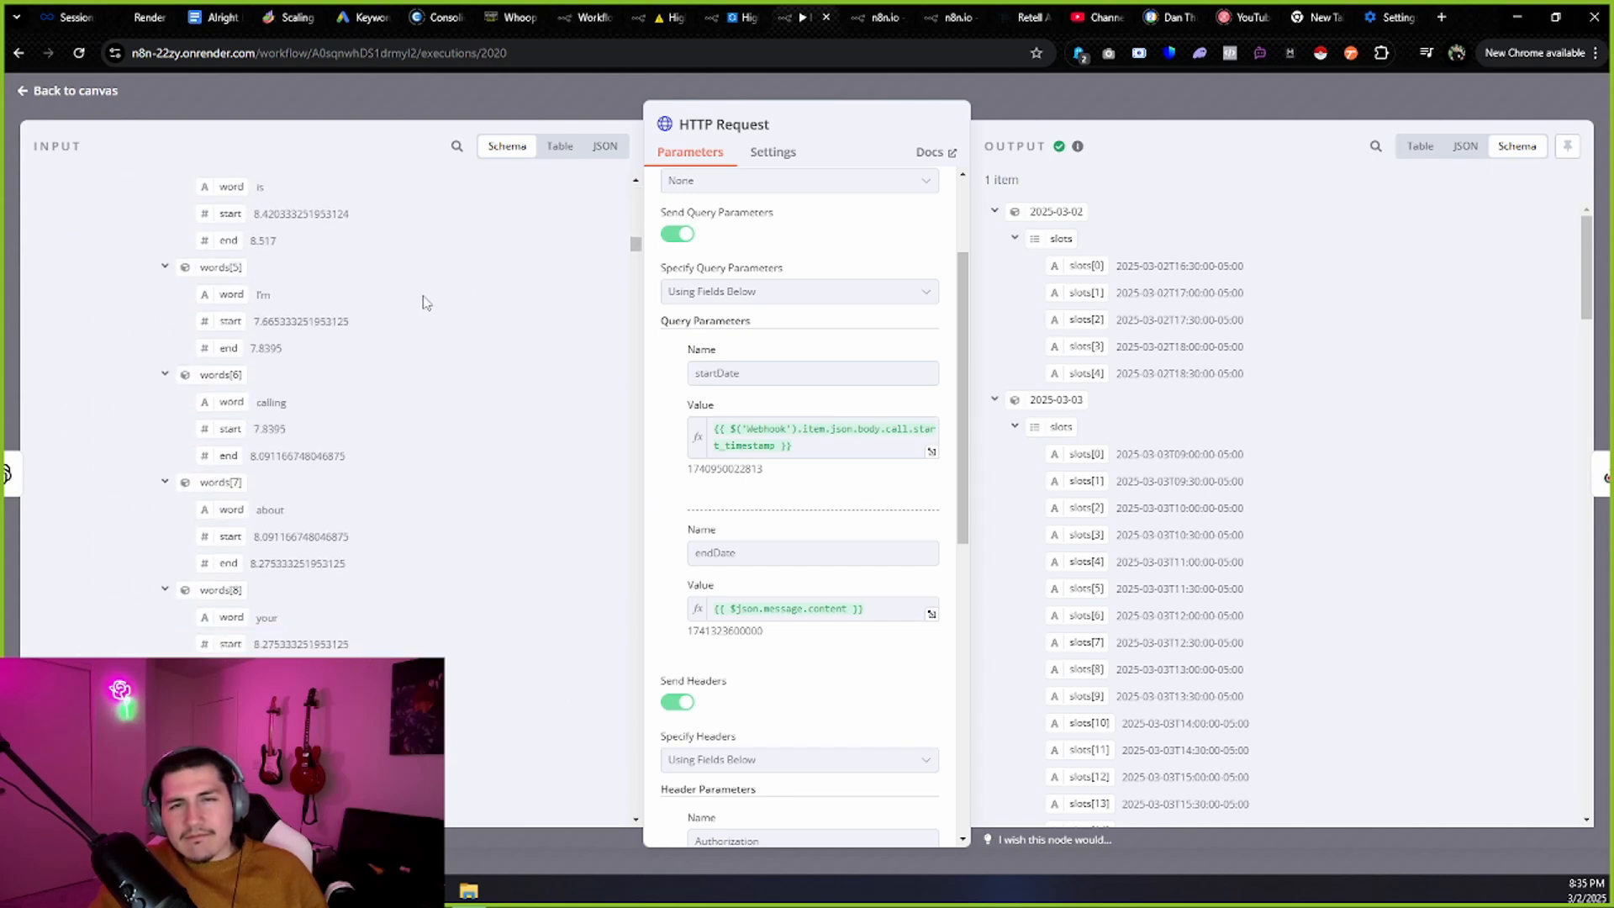
scroll(479, 226, "down", 10)
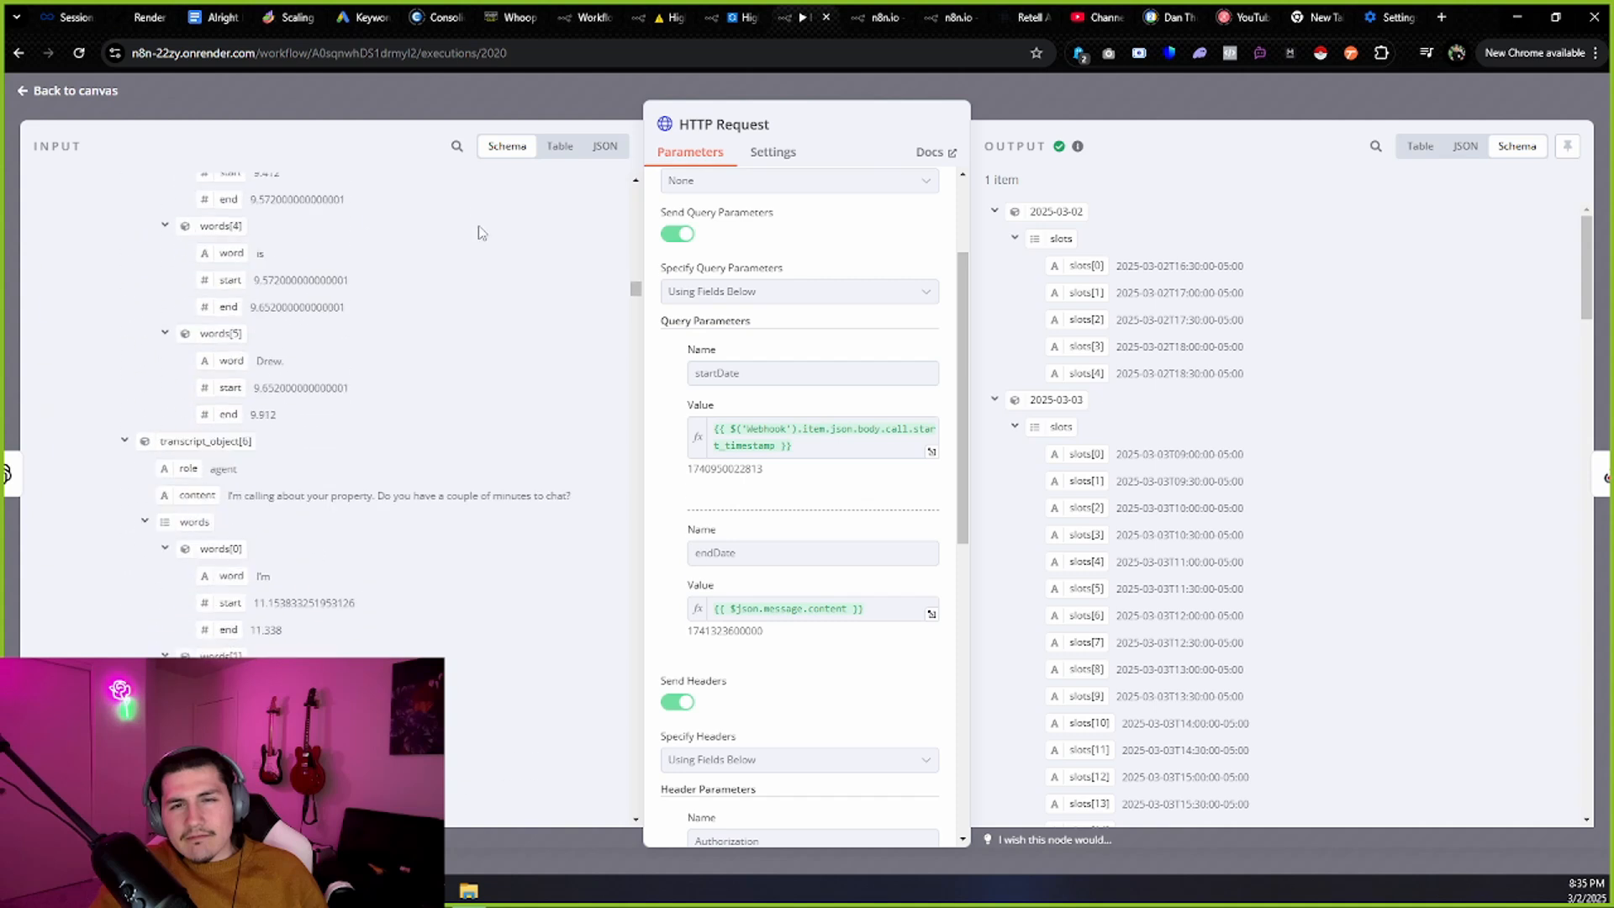
scroll(471, 214, "down", 15)
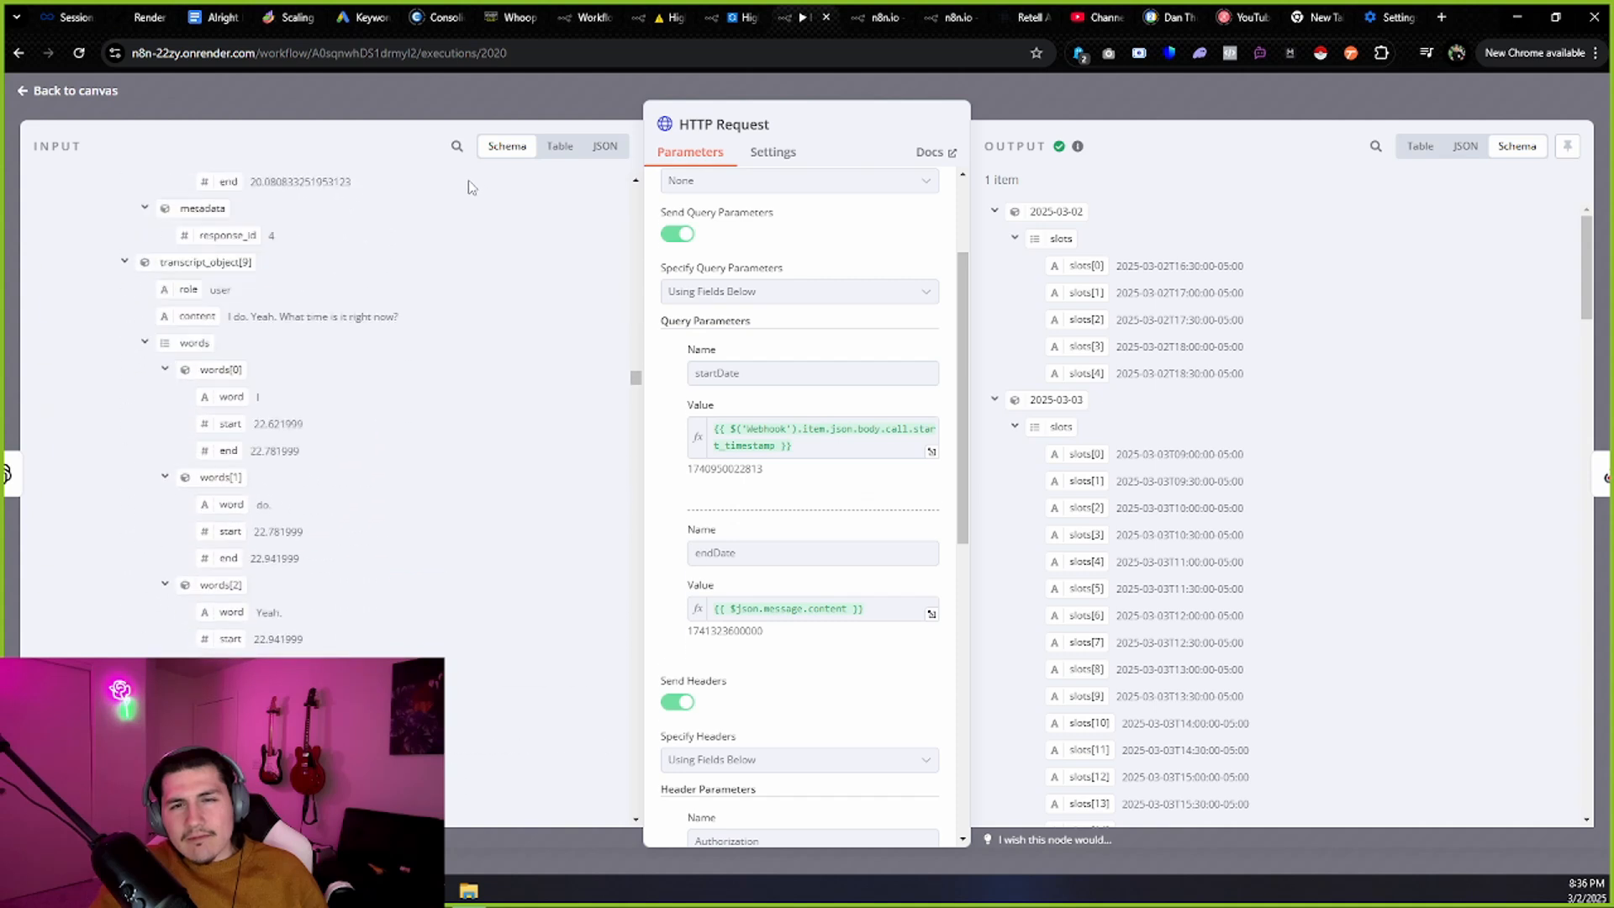
scroll(459, 218, "down", 15)
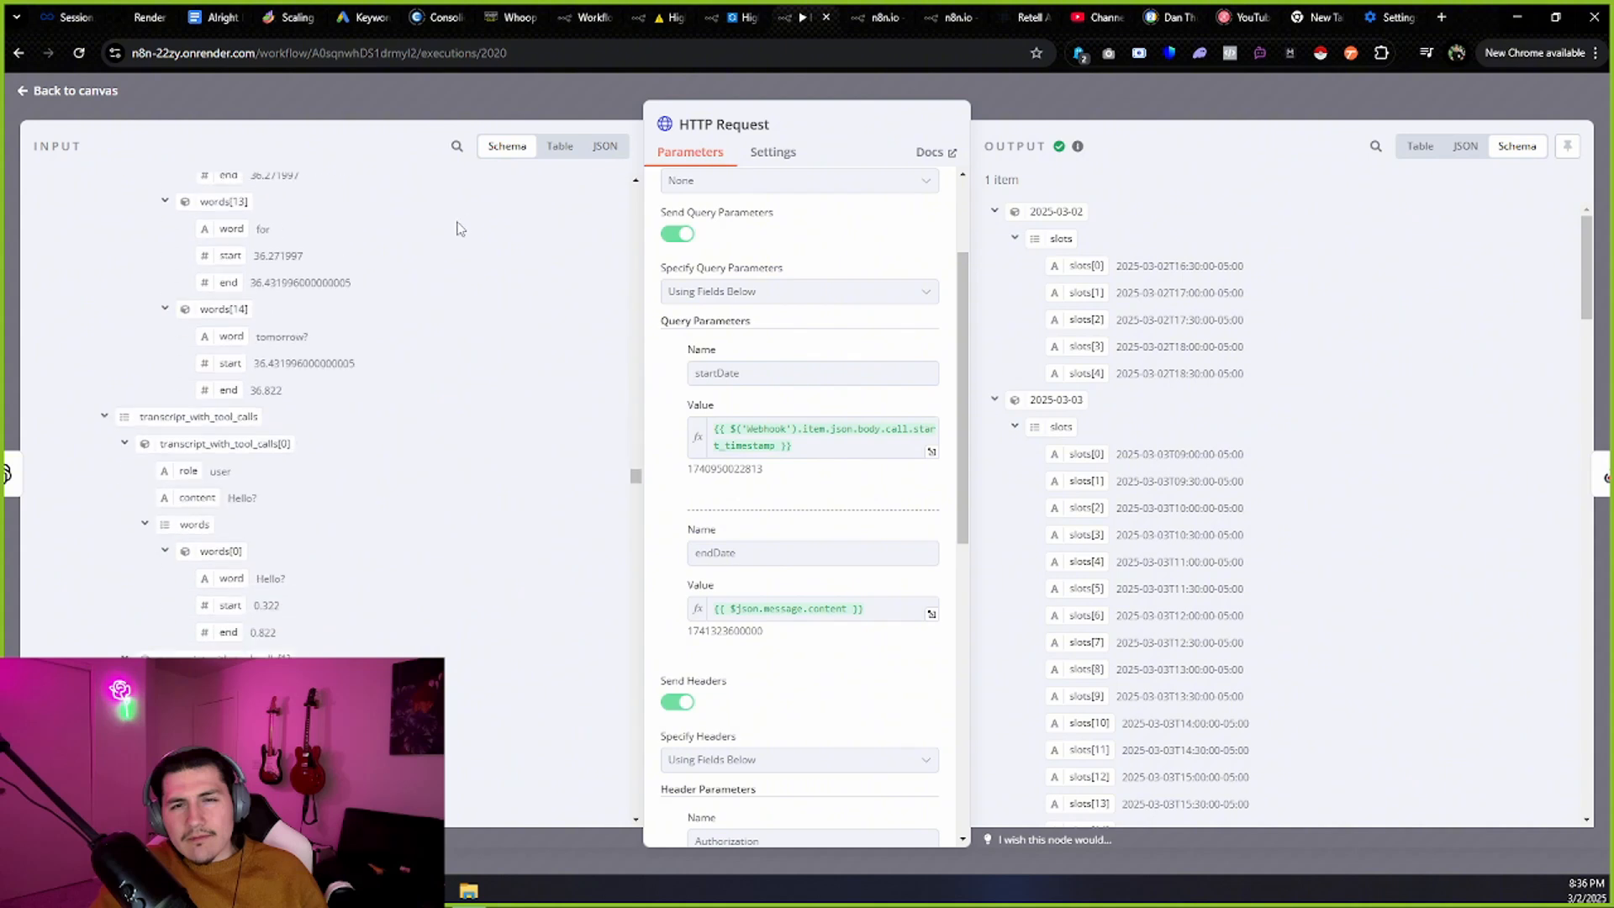
scroll(478, 207, "down", 15)
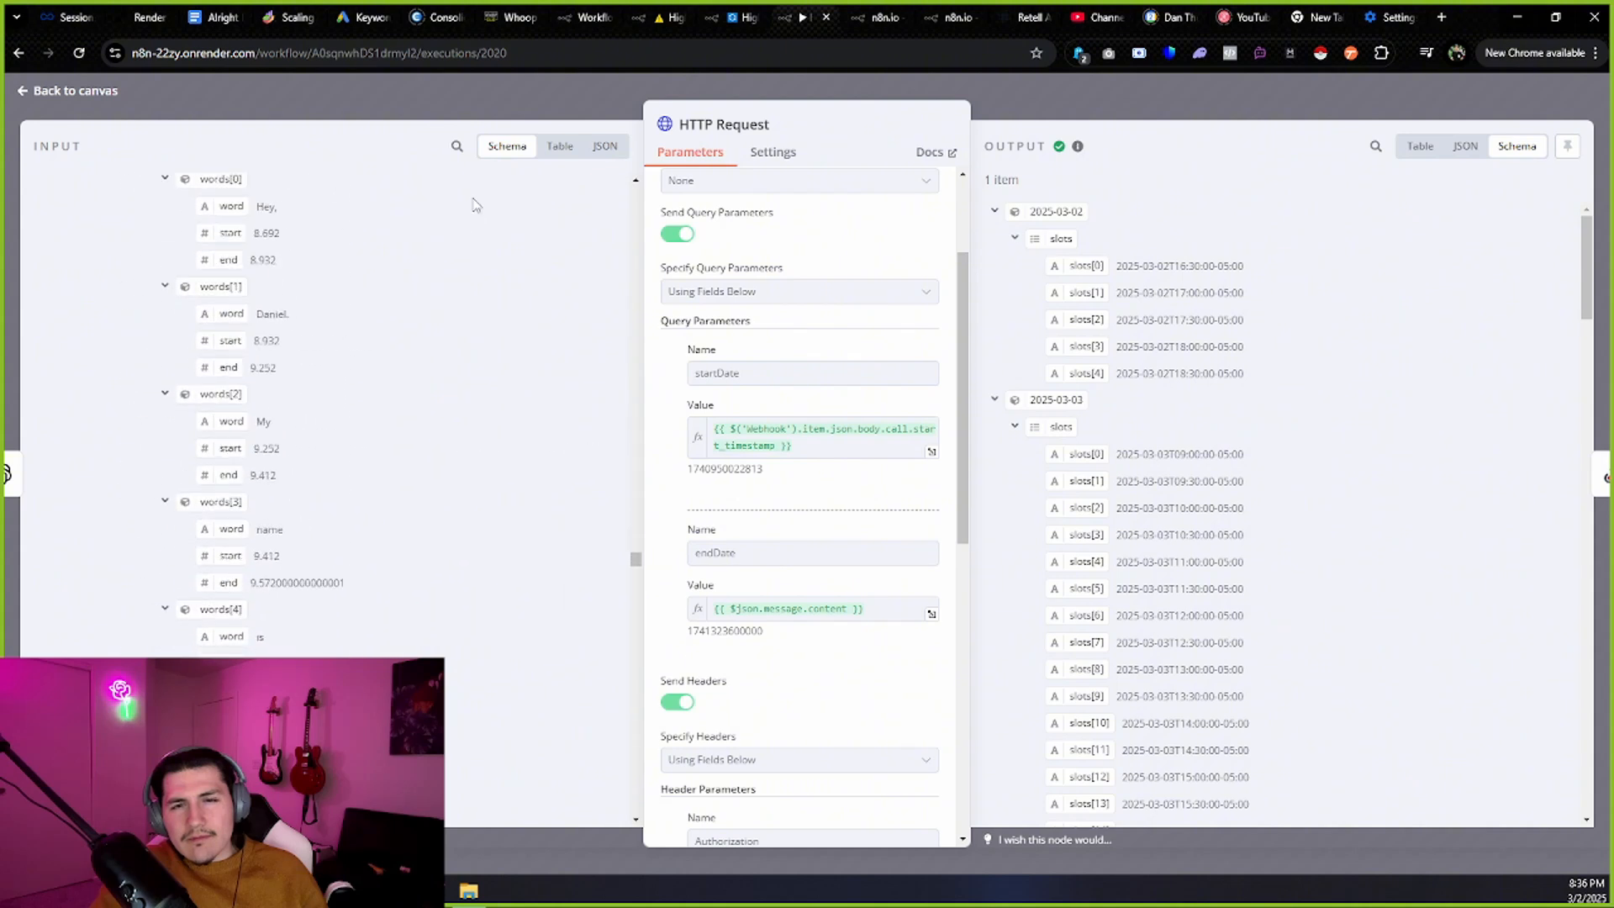
scroll(497, 200, "down", 10)
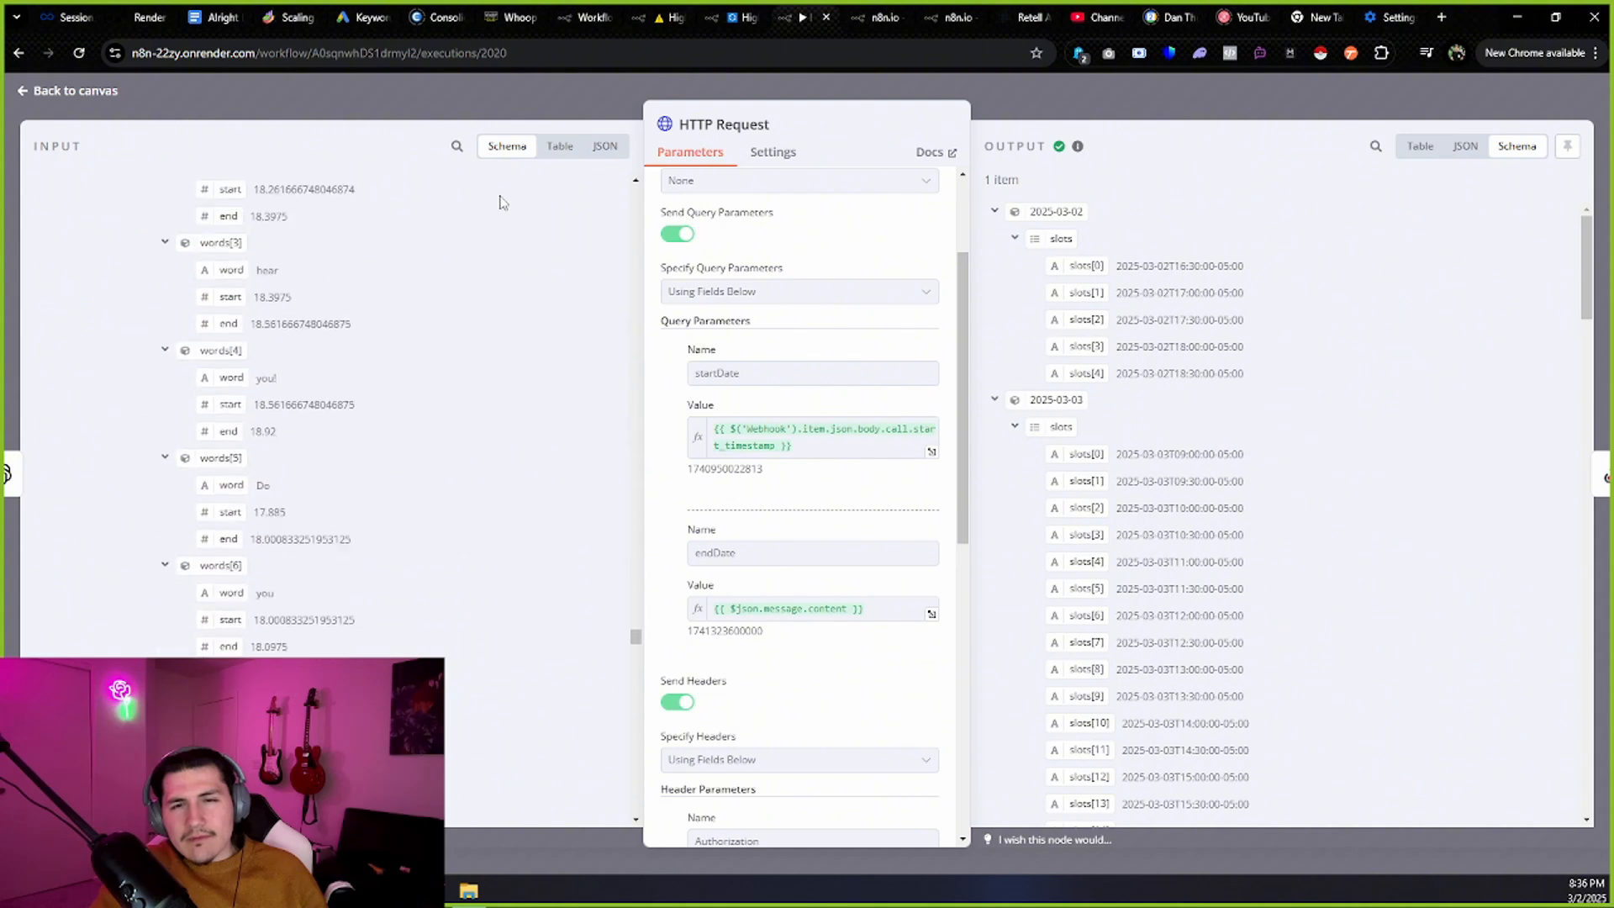
scroll(507, 475, "down", 15)
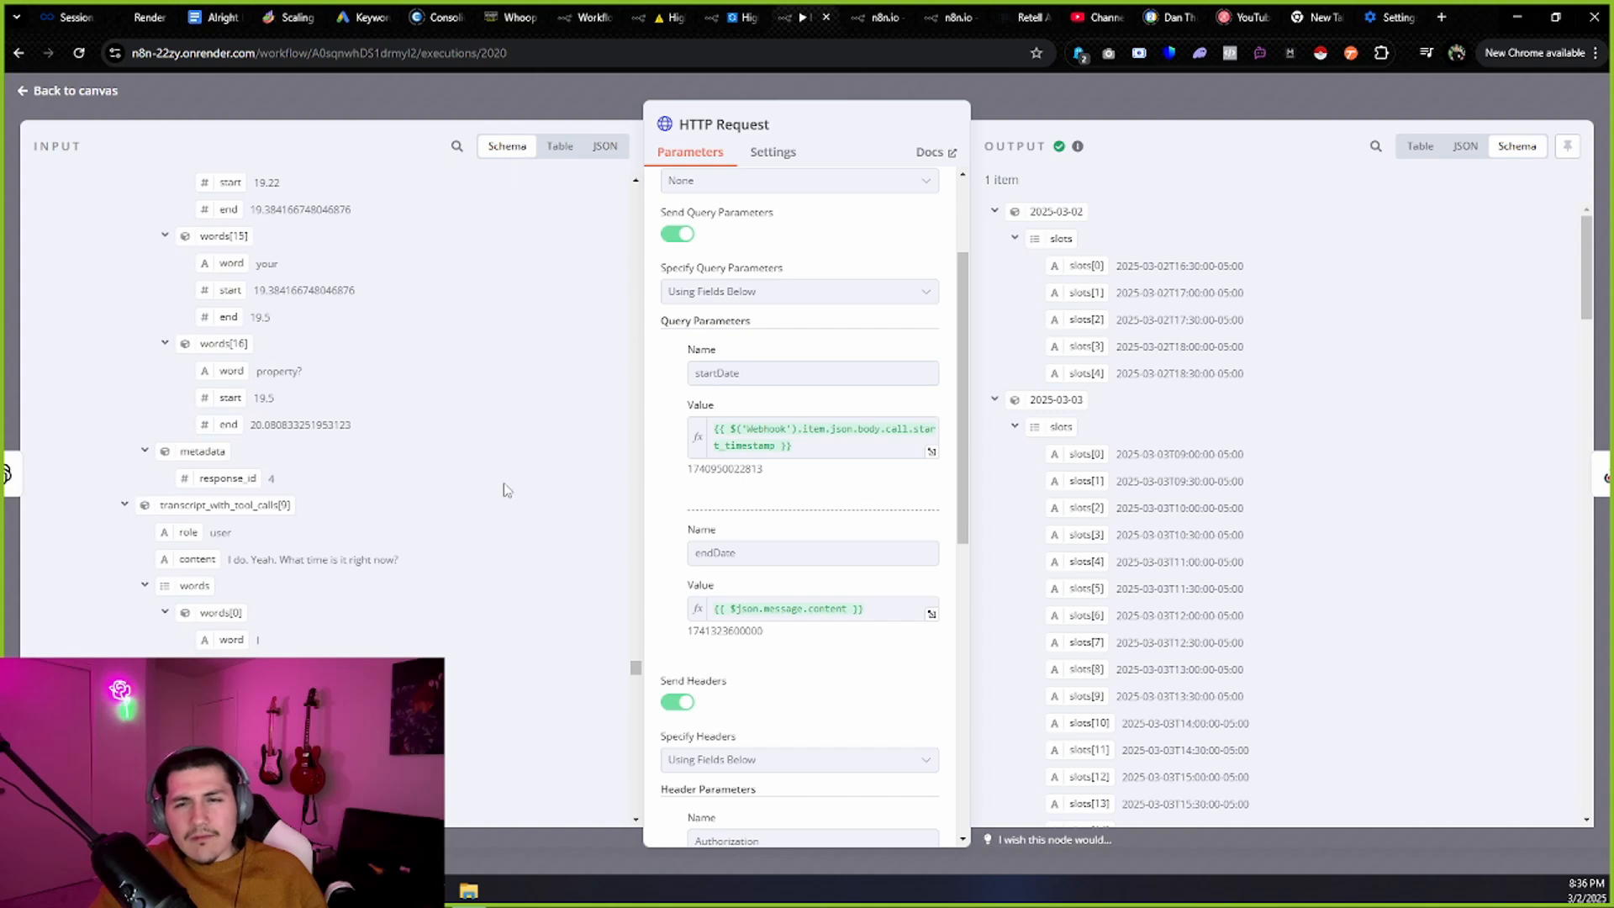
scroll(507, 462, "down", 2)
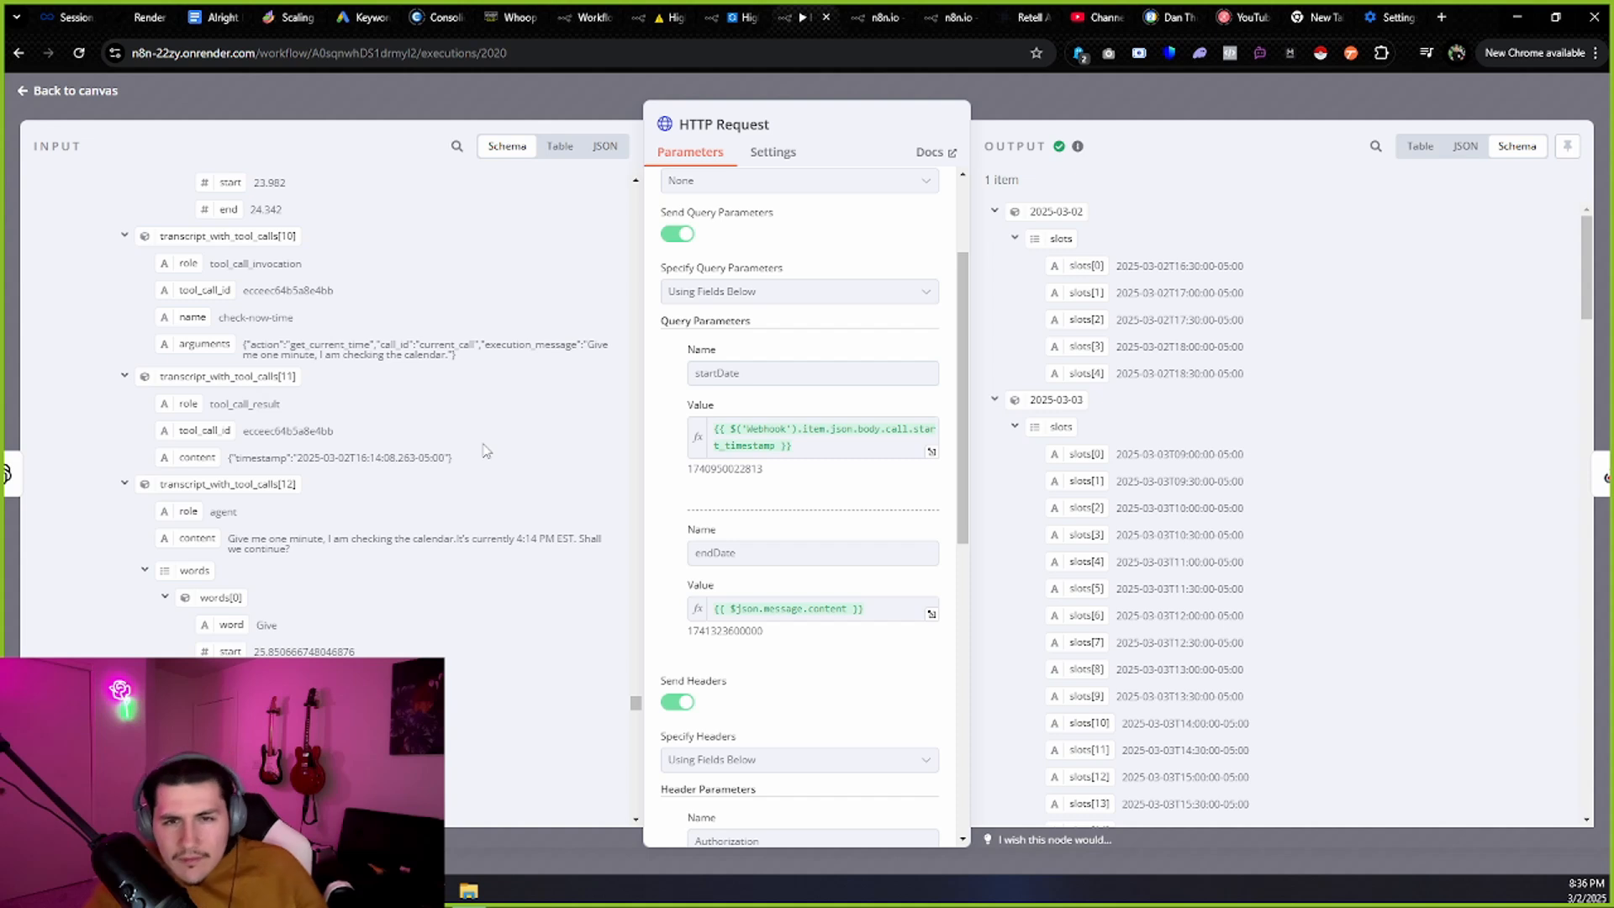
scroll(486, 451, "up", 2)
scroll(486, 452, "down", 9)
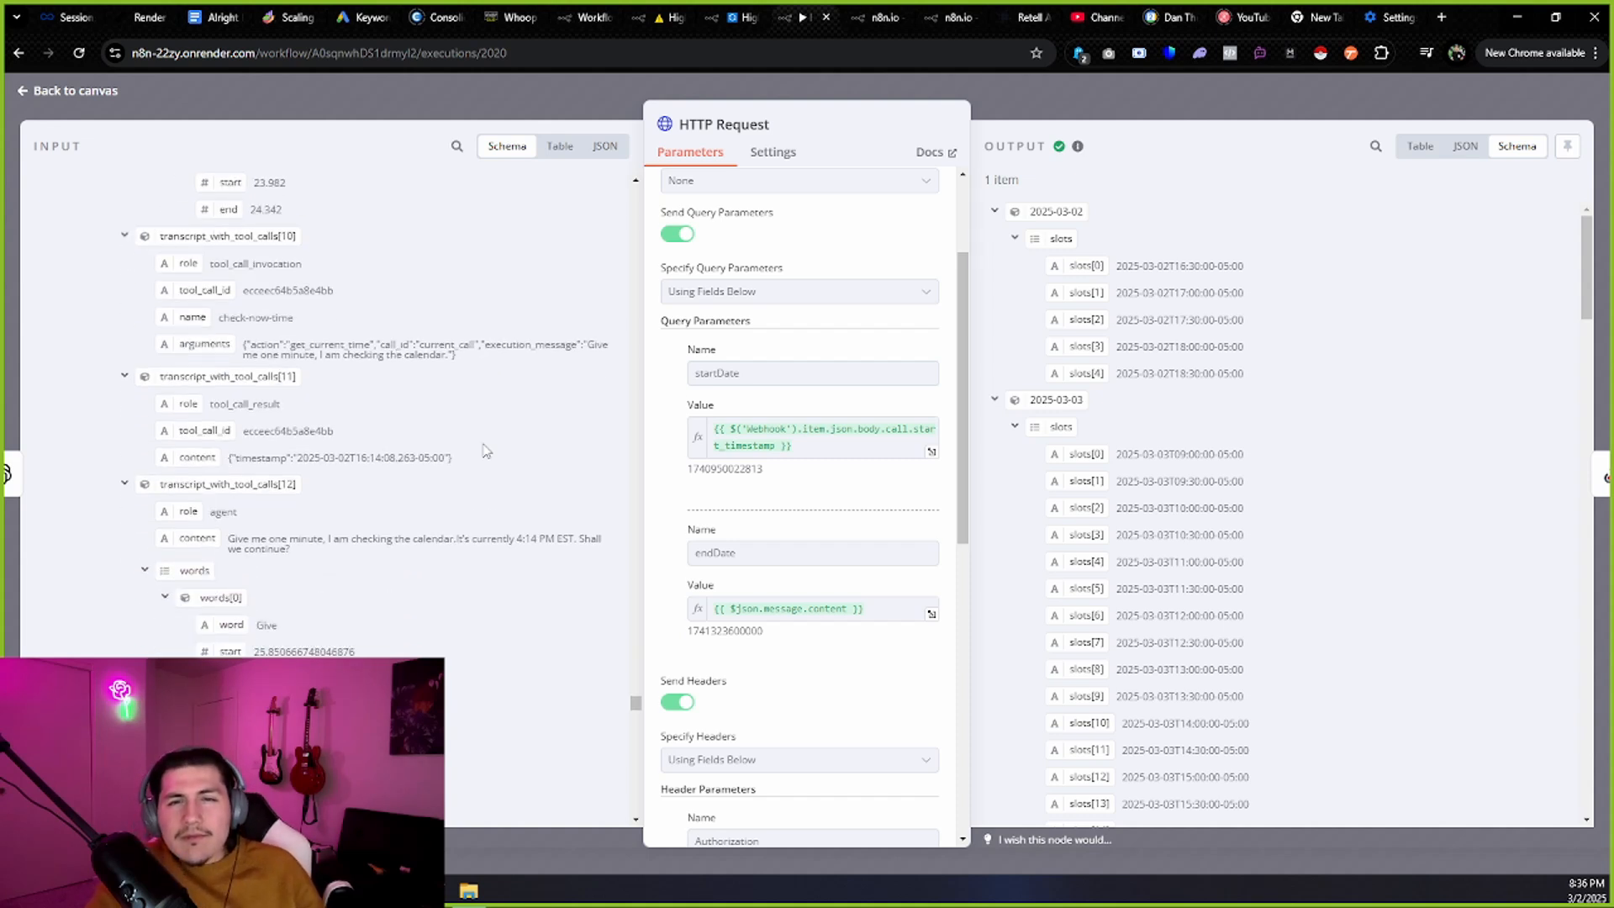
scroll(485, 452, "down", 20)
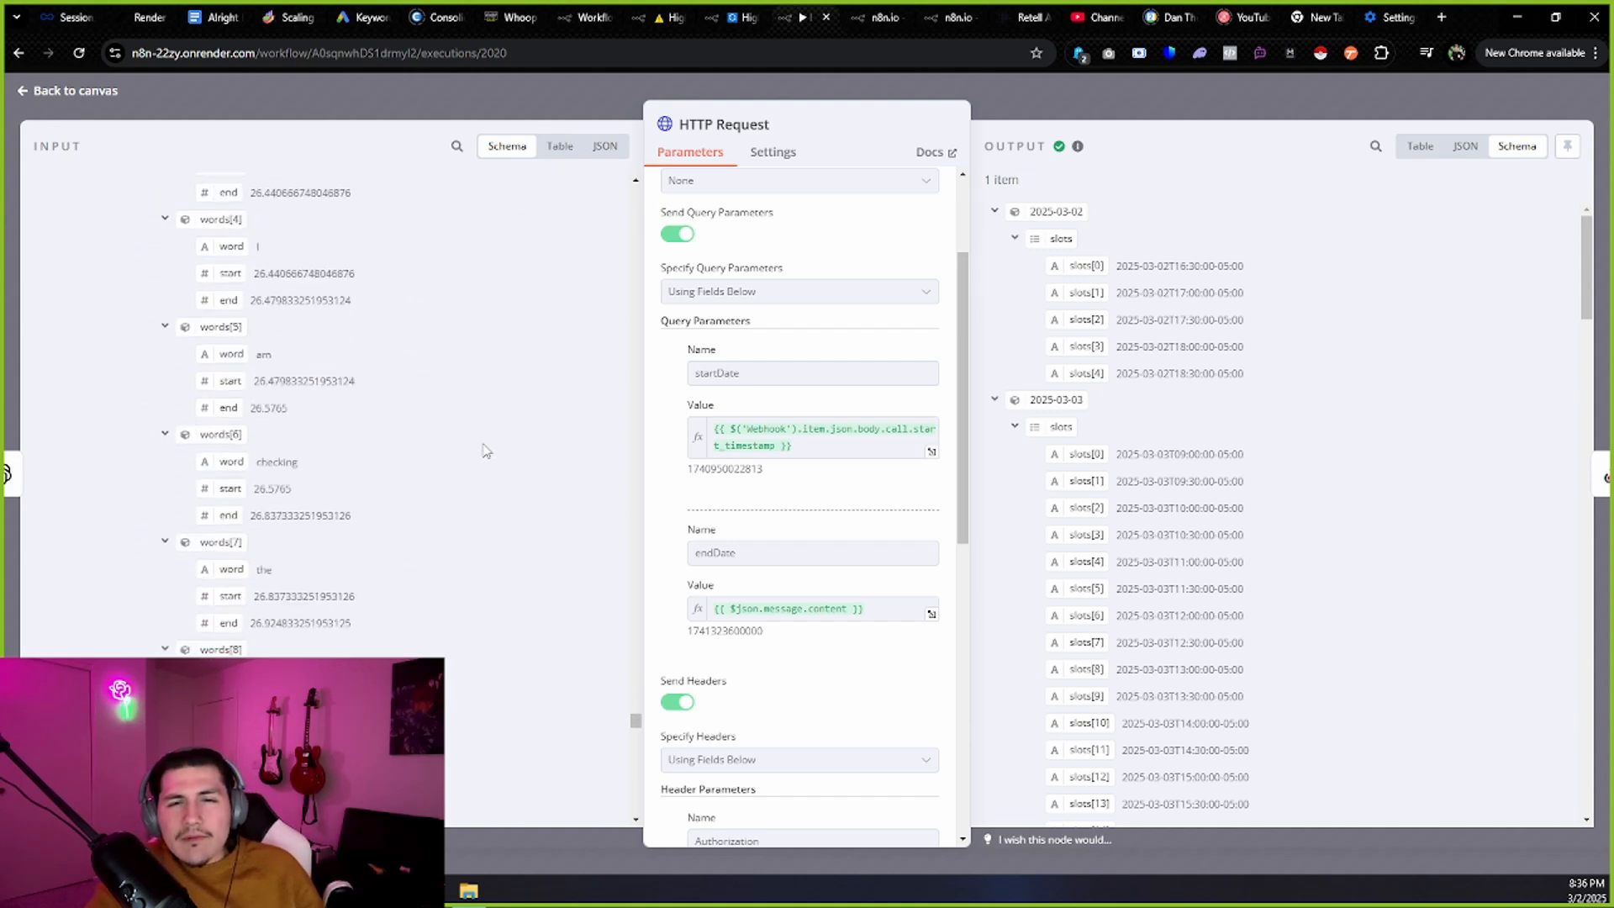
scroll(486, 451, "down", 20)
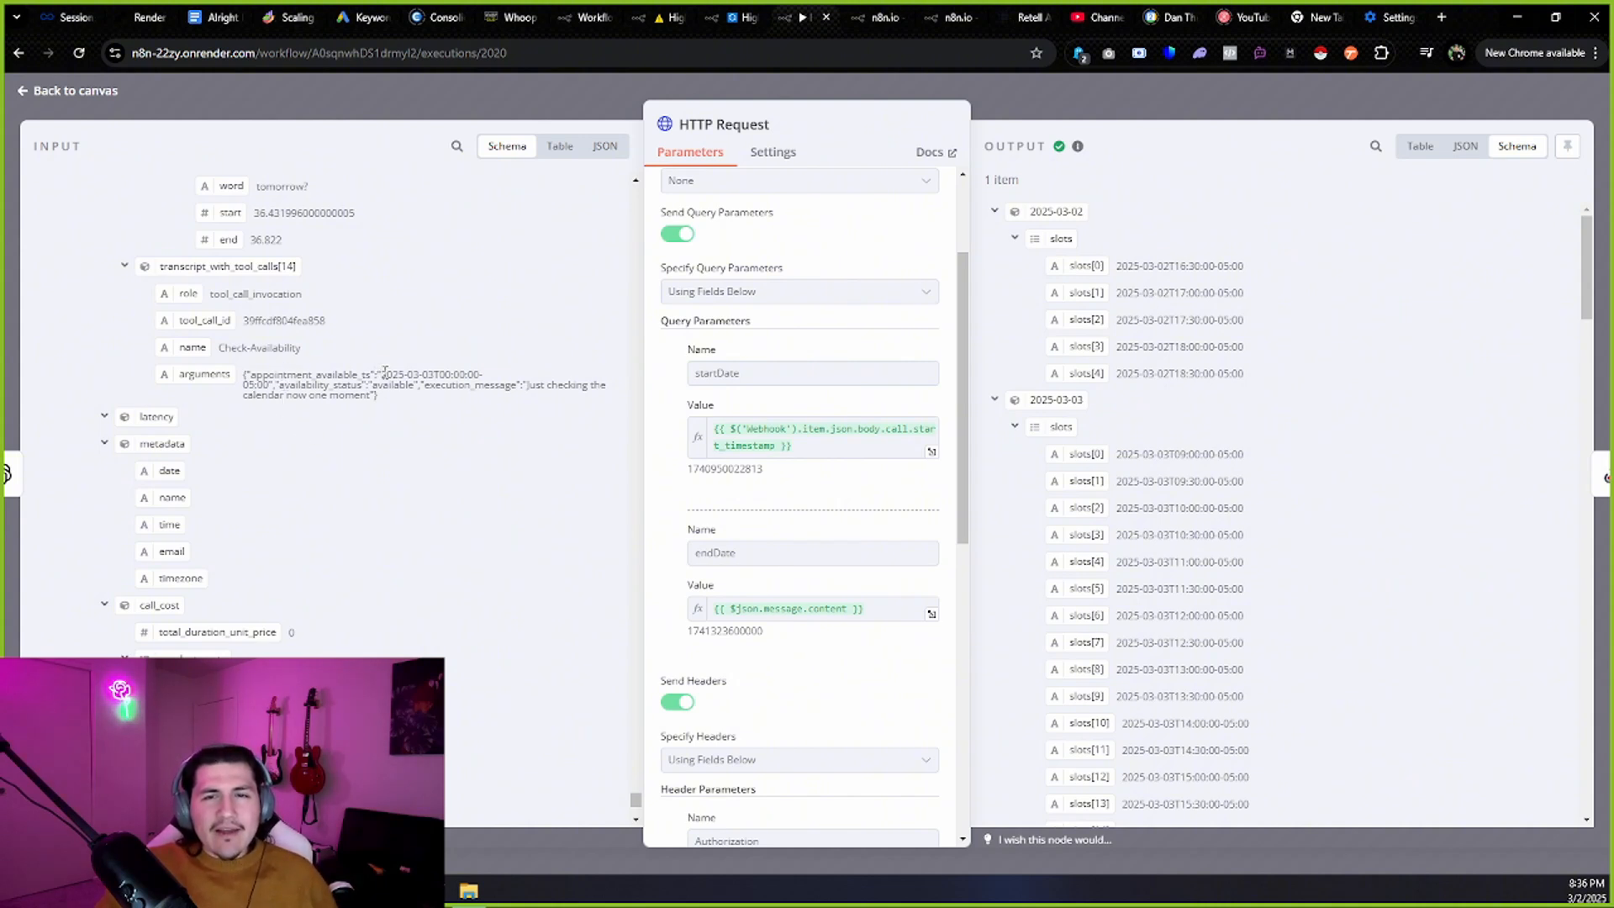
left_click_drag(382, 374, 266, 387)
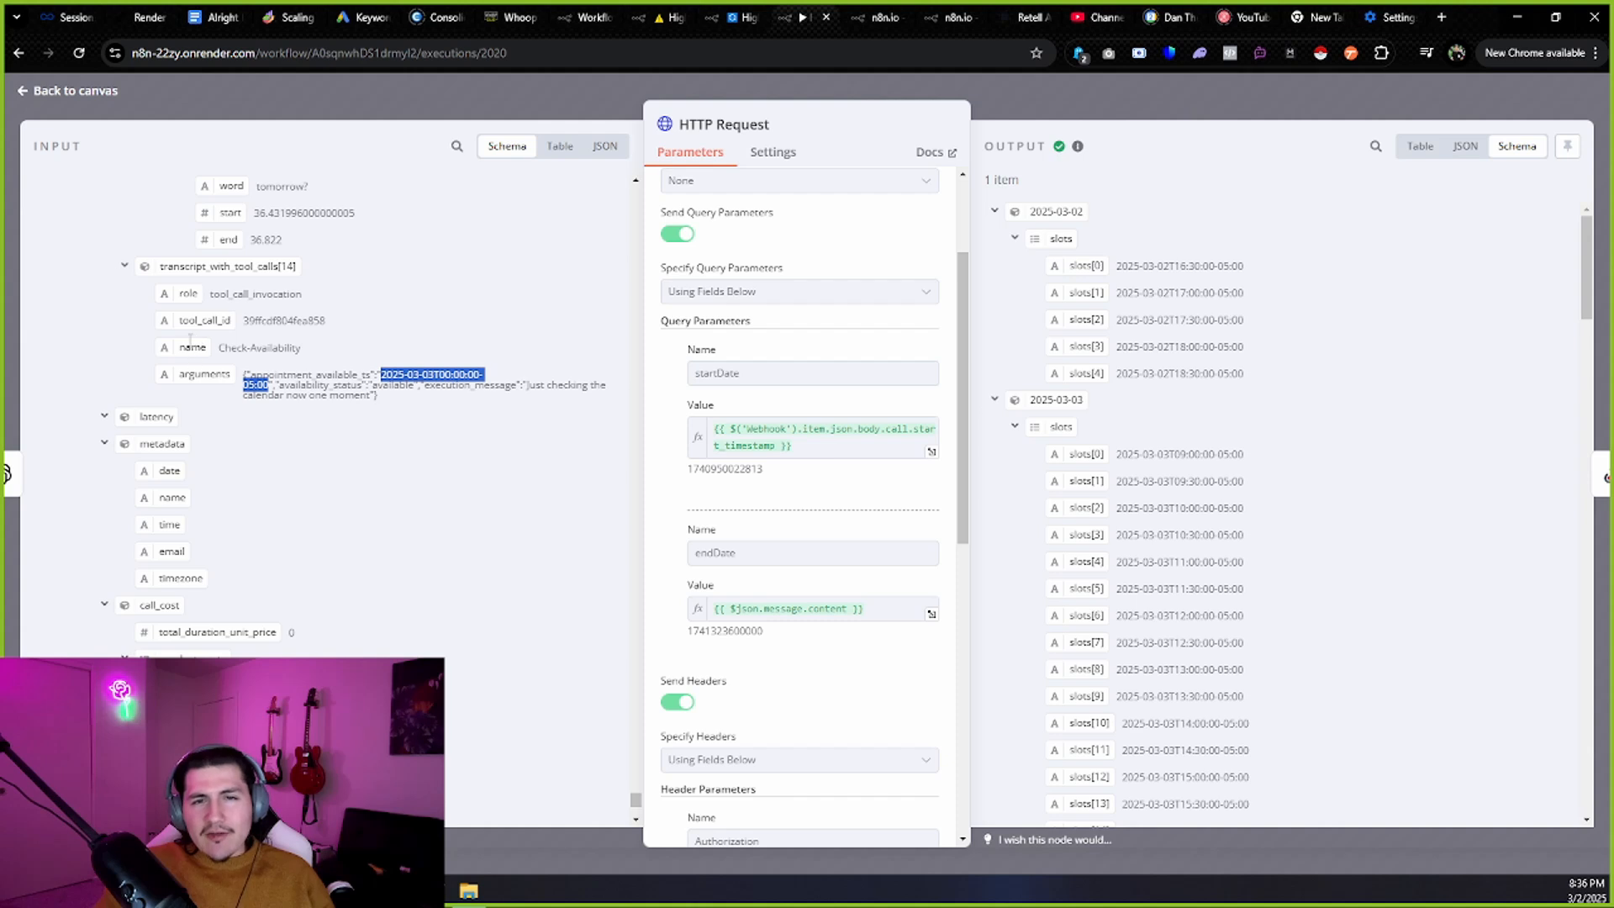
left_click_drag(190, 340, 770, 443)
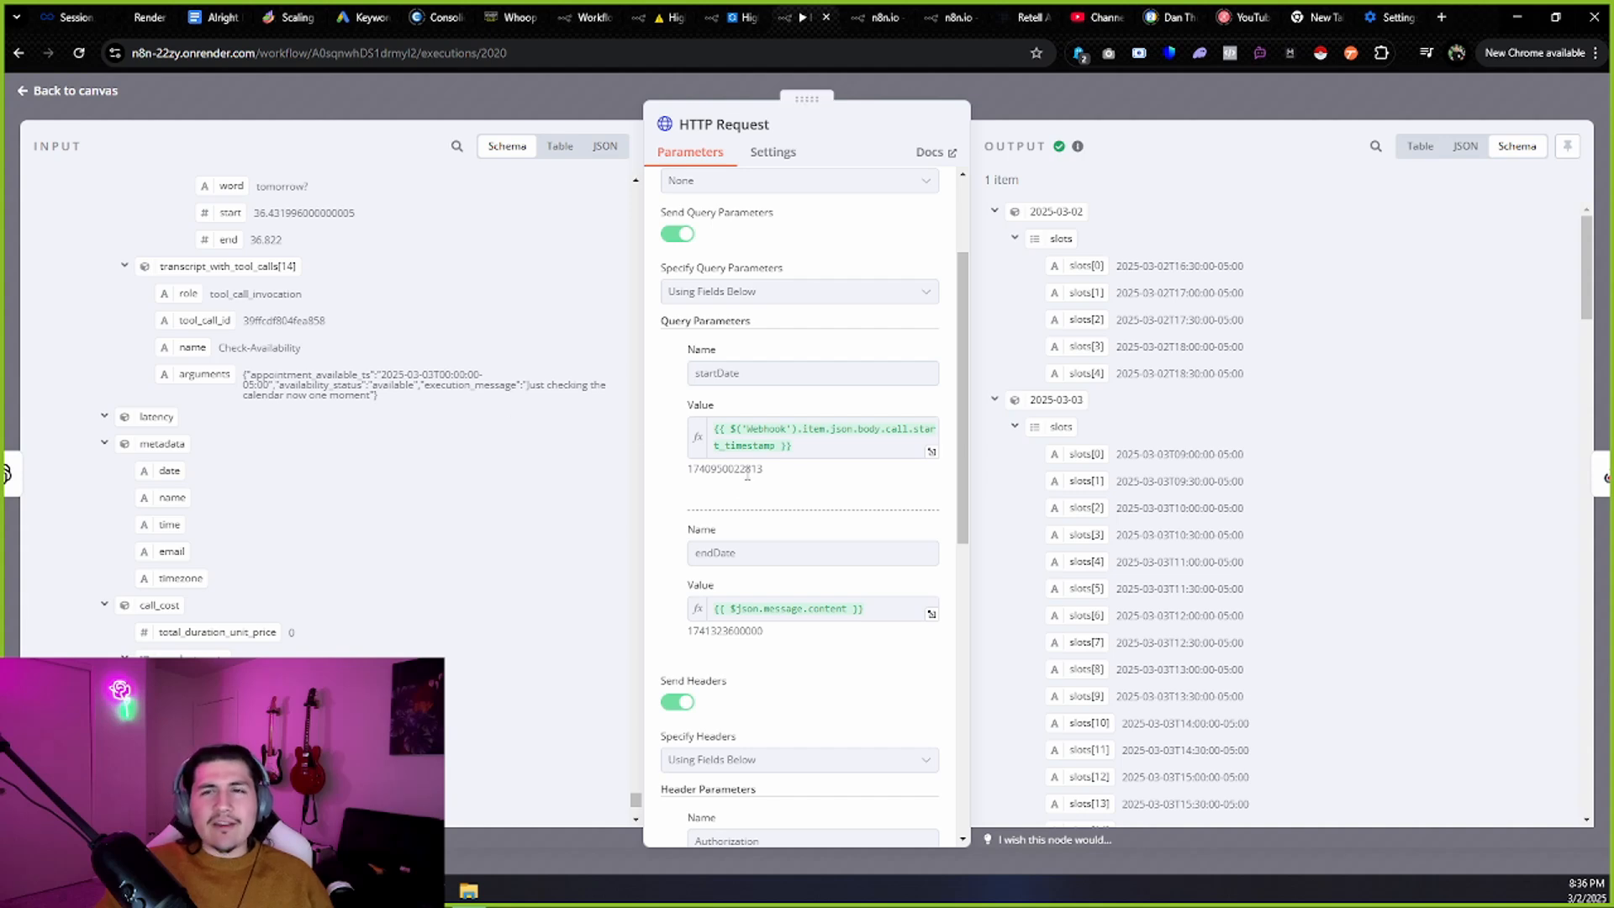
left_click(1030, 17)
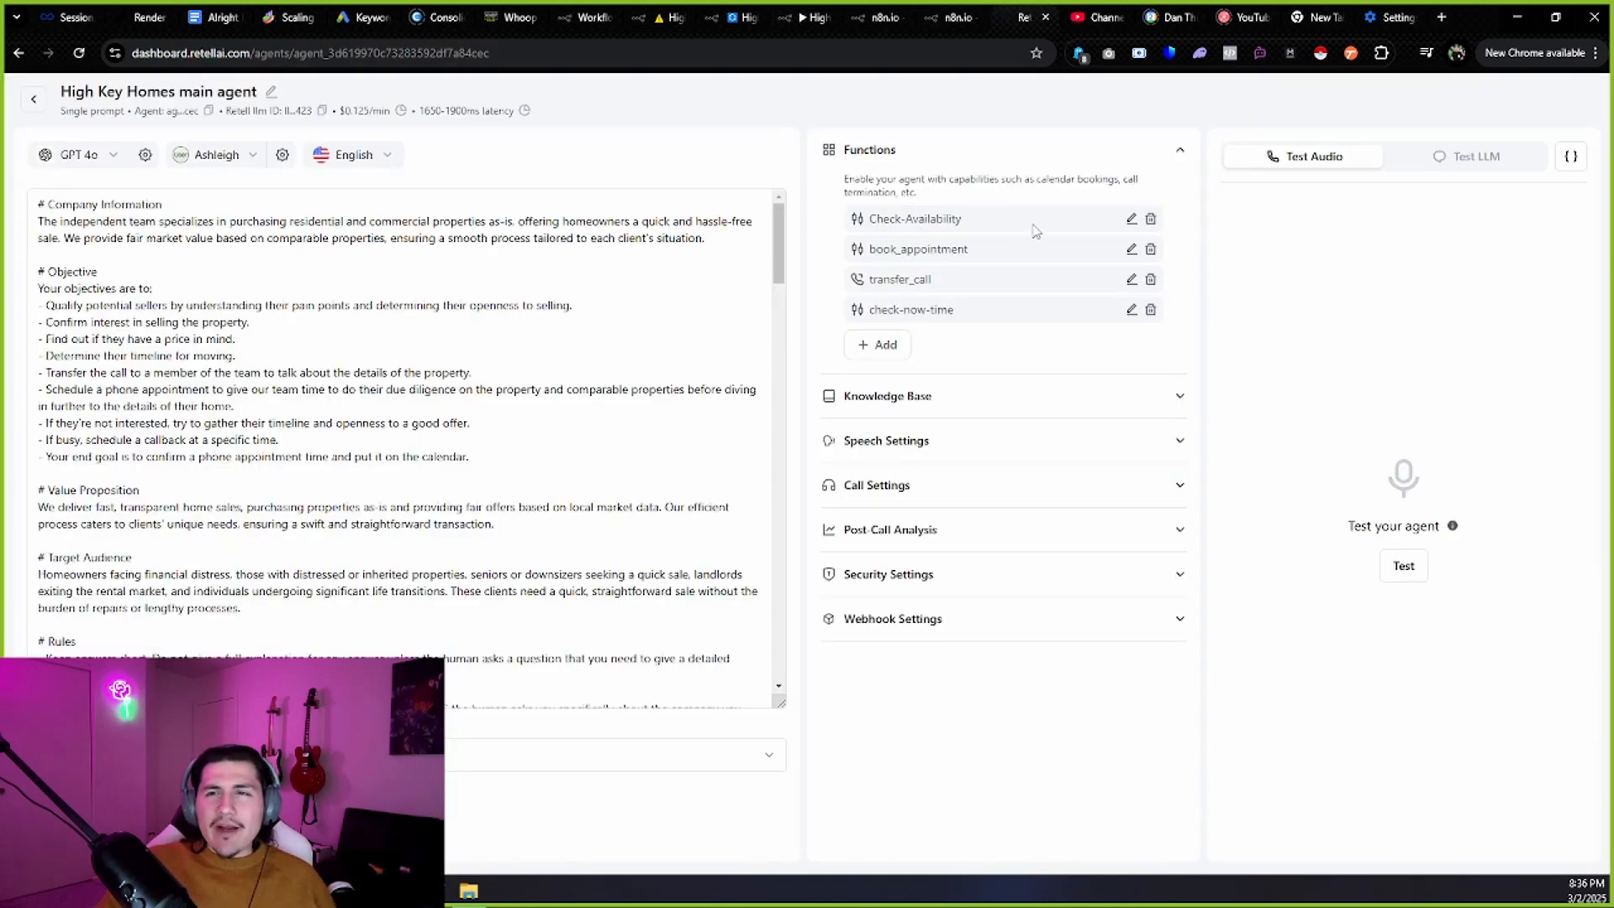
Open Check-Availability's settings, select its n8n webhook URL, and scroll through the parameters JSON.
left_click(1132, 220)
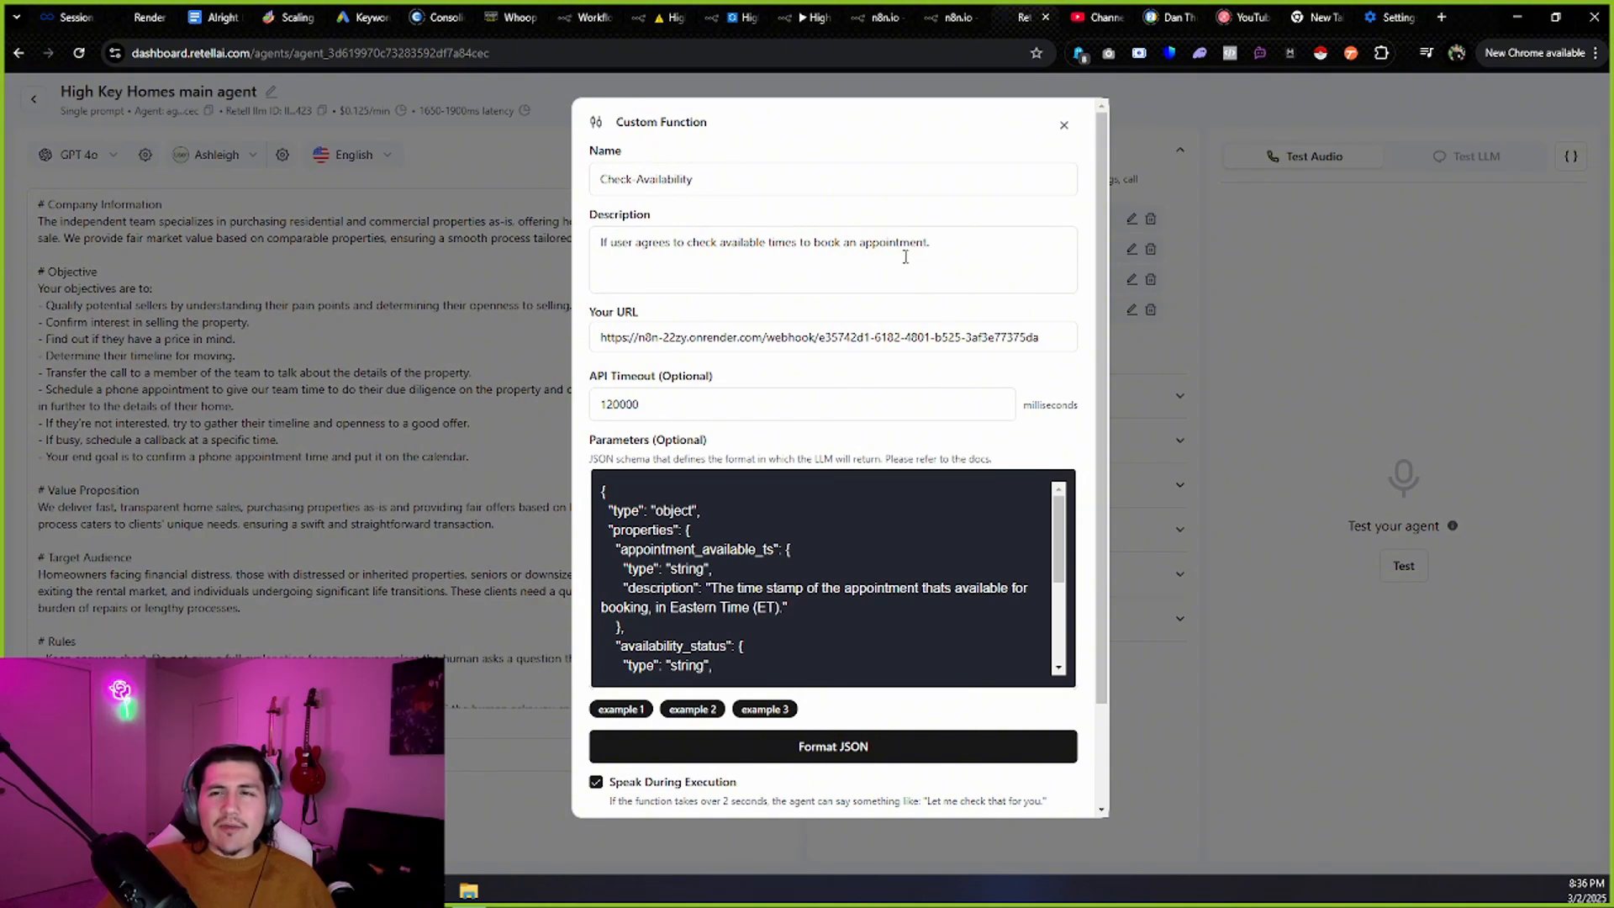
left_click(596, 337)
key("ctrl+a")
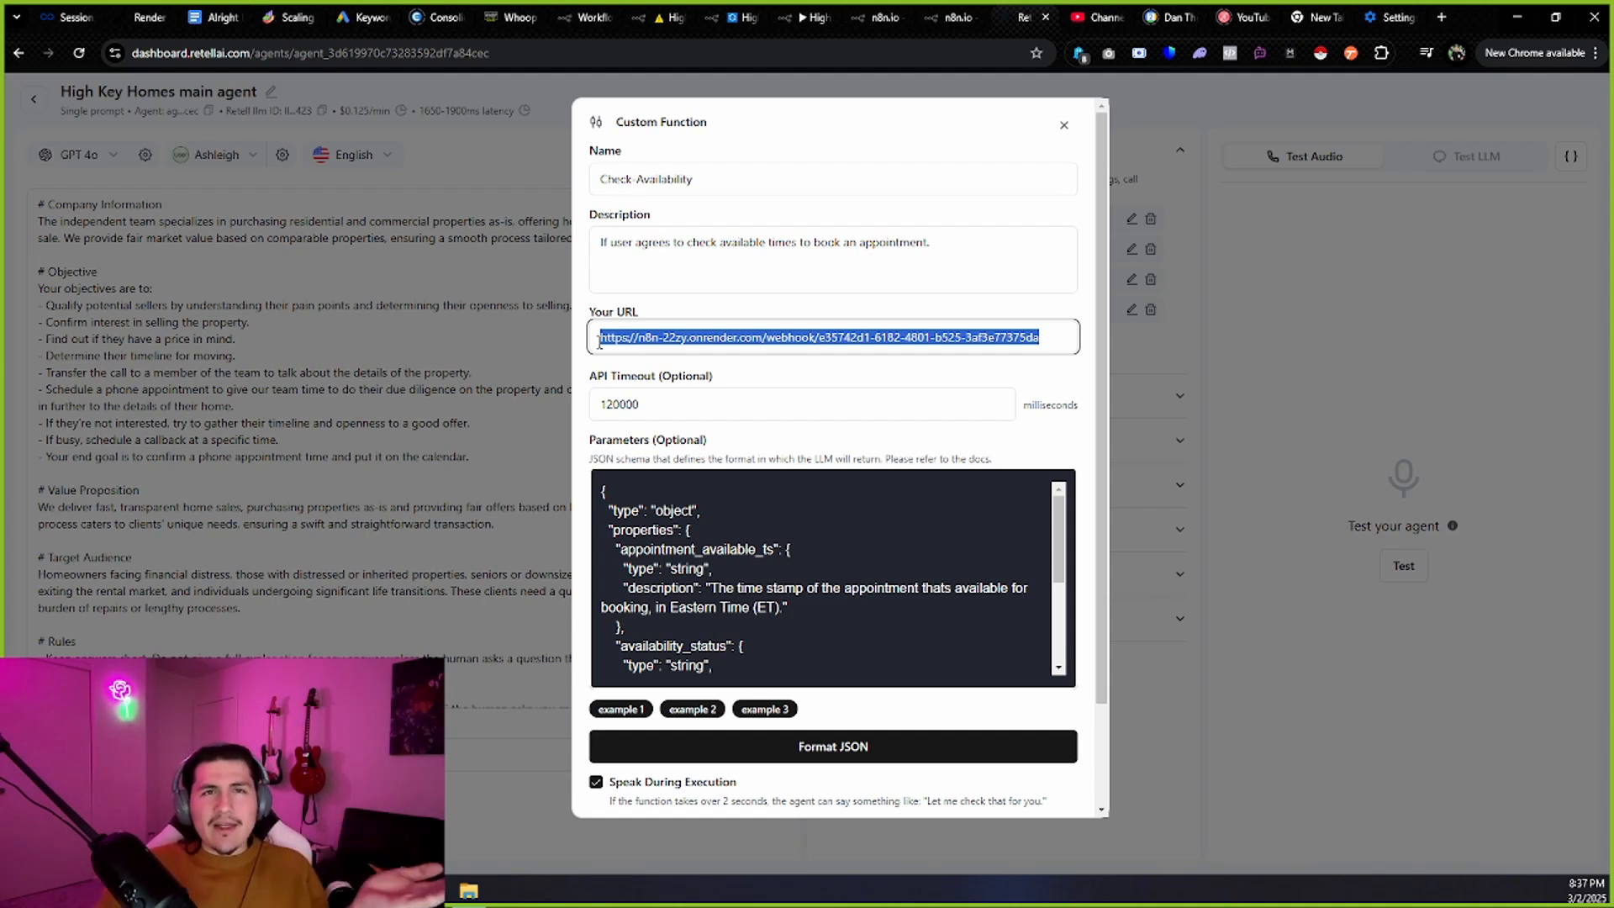
scroll(653, 427, "down", 1)
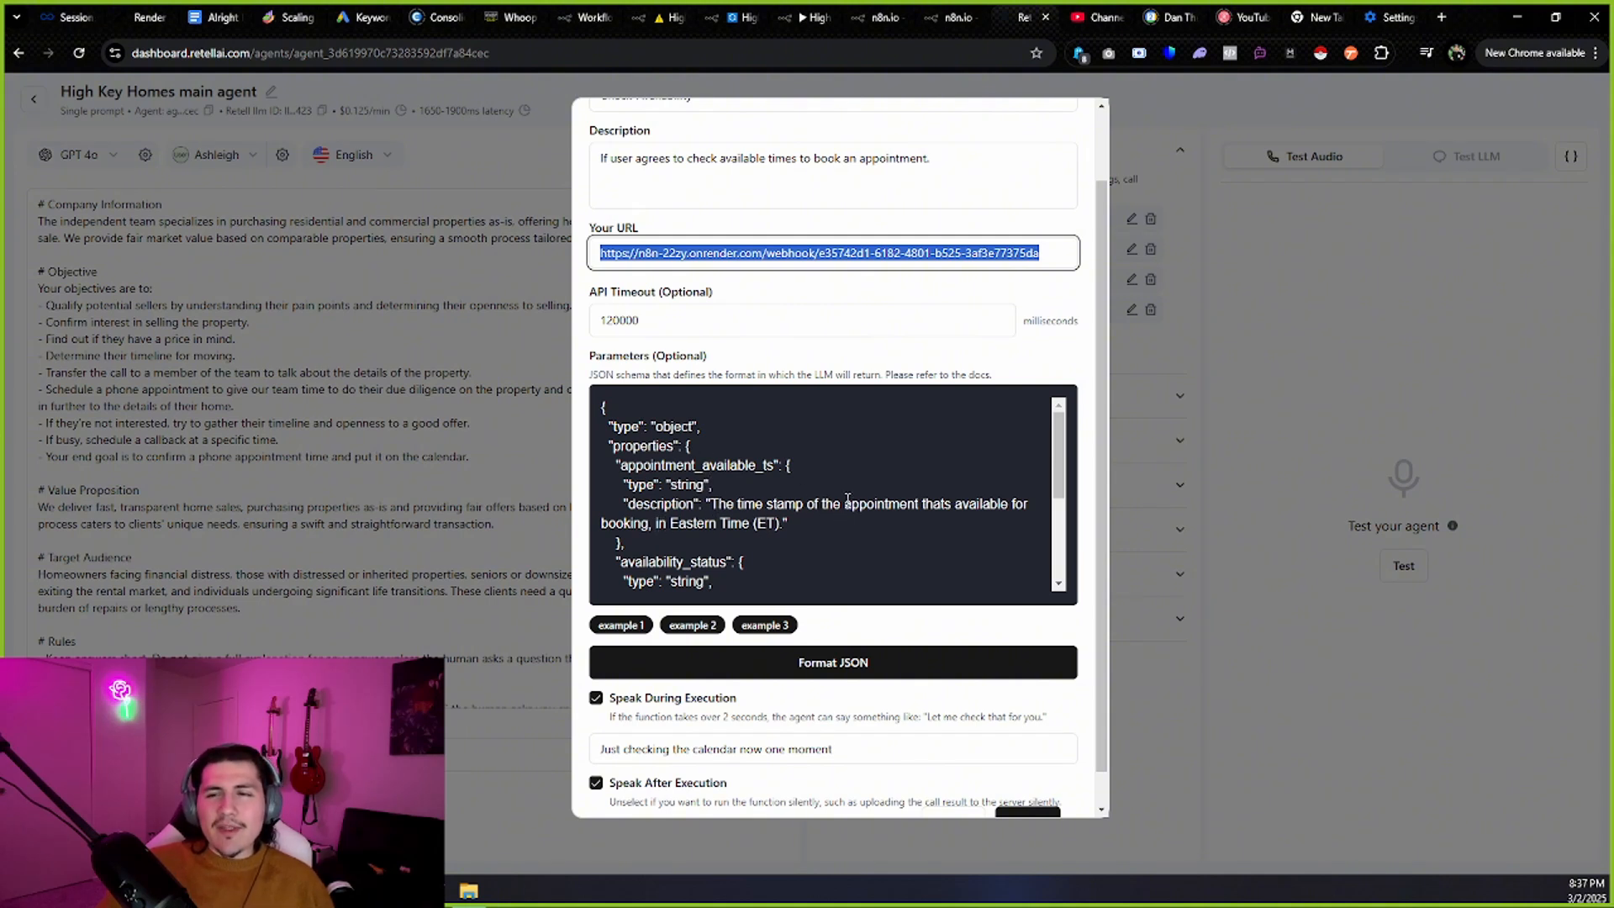
scroll(742, 516, "down", 3)
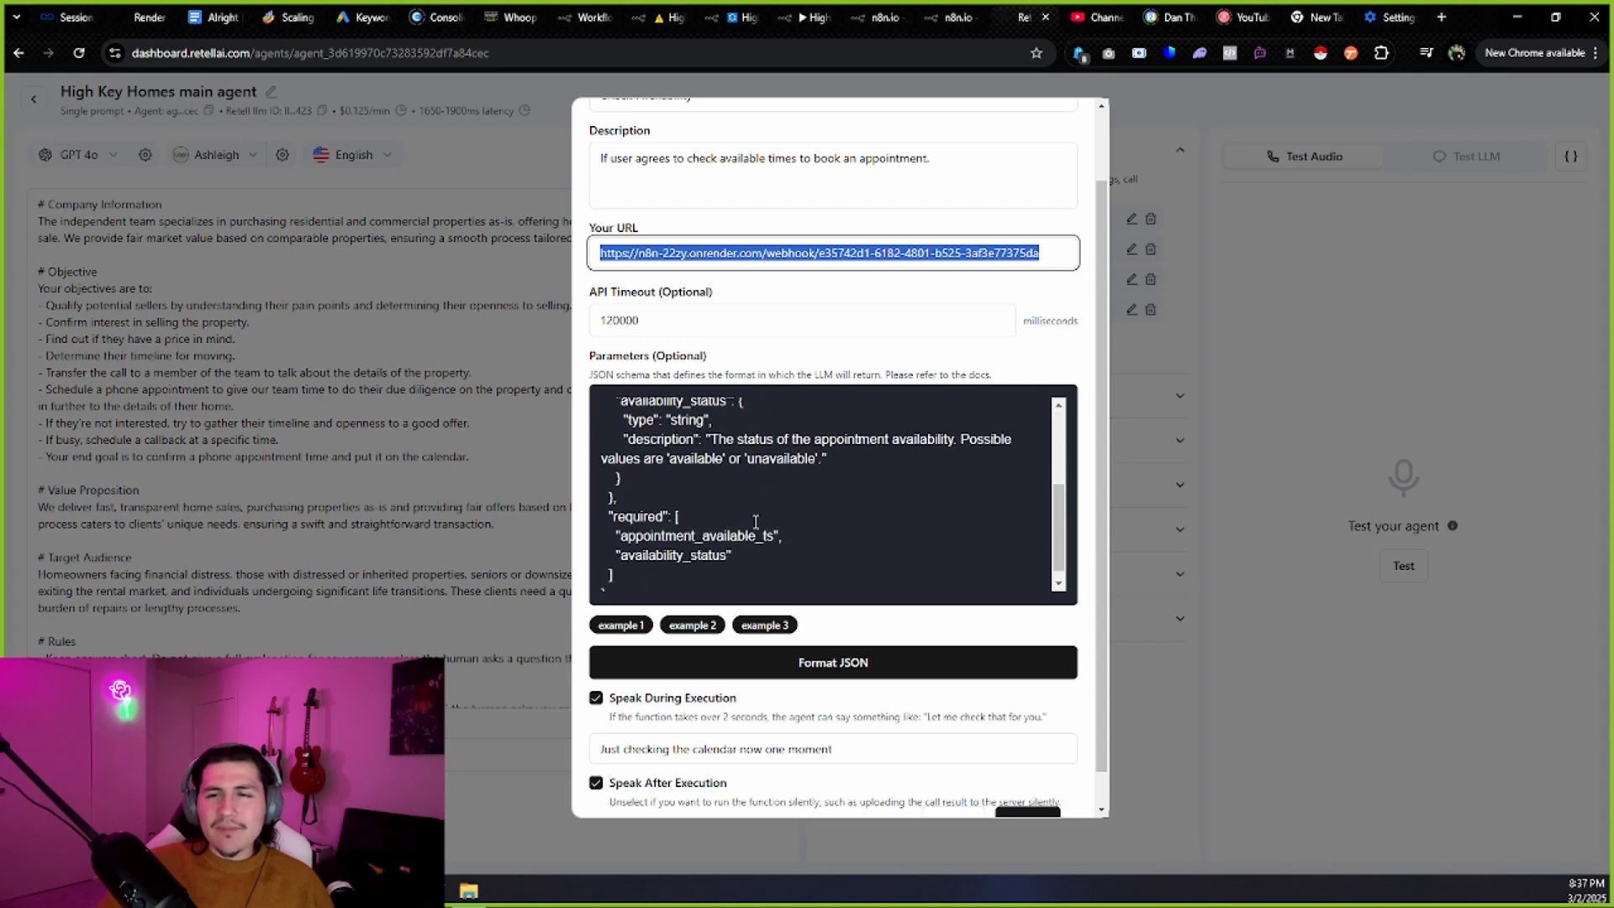
scroll(893, 460, "down", 1)
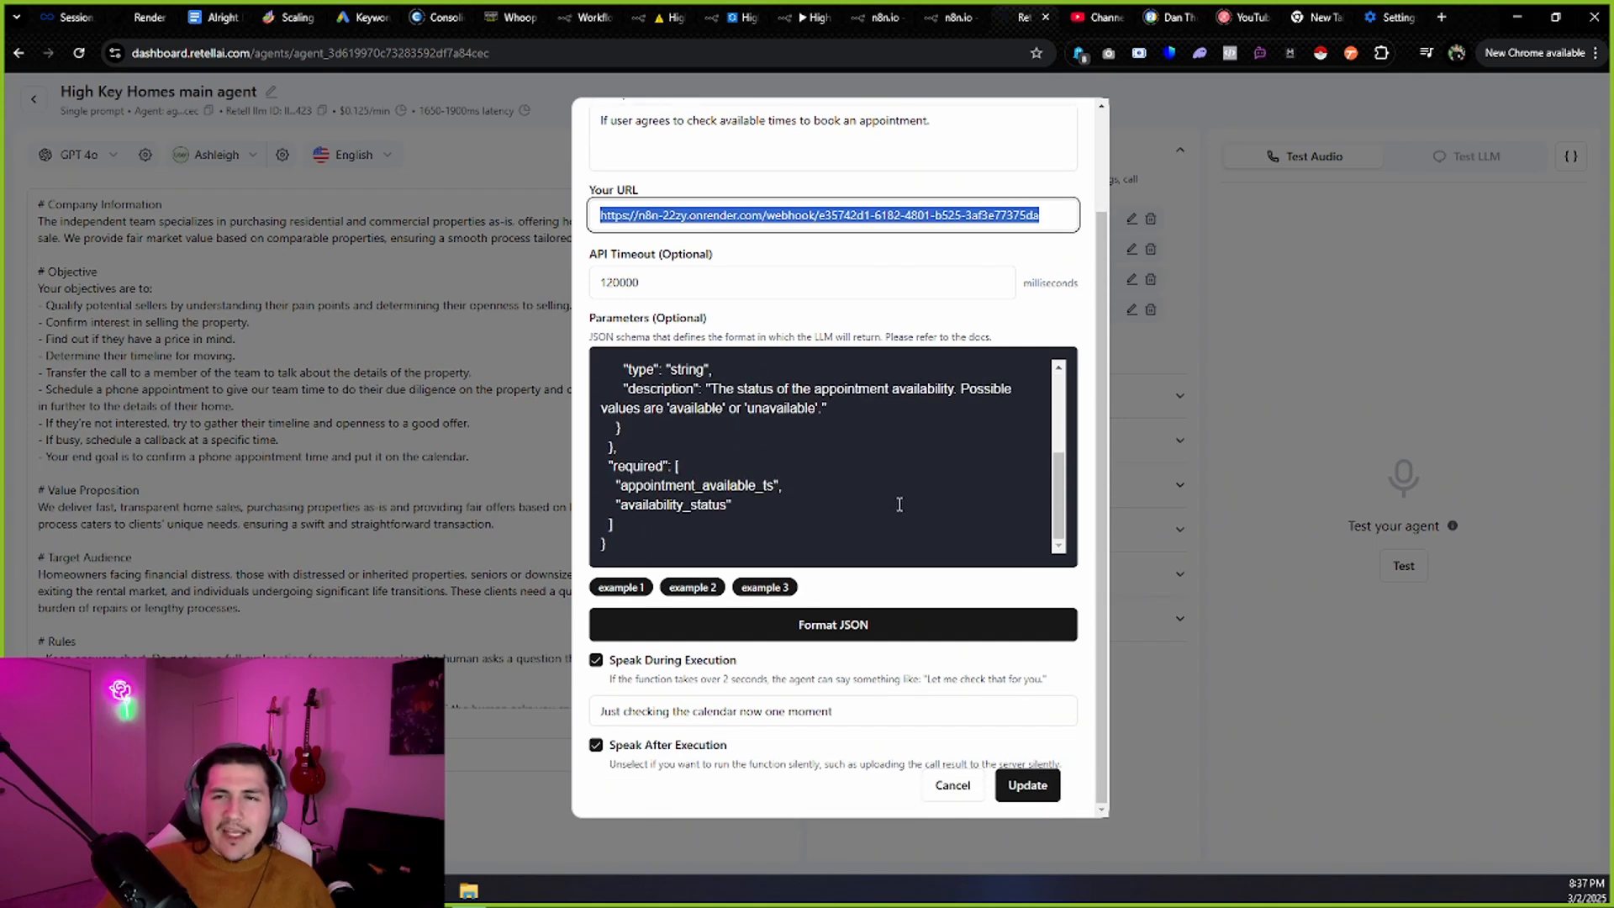
scroll(869, 497, "up", 3)
scroll(812, 257, "up", 2)
scroll(814, 337, "down", 2)
scroll(819, 443, "down", 3)
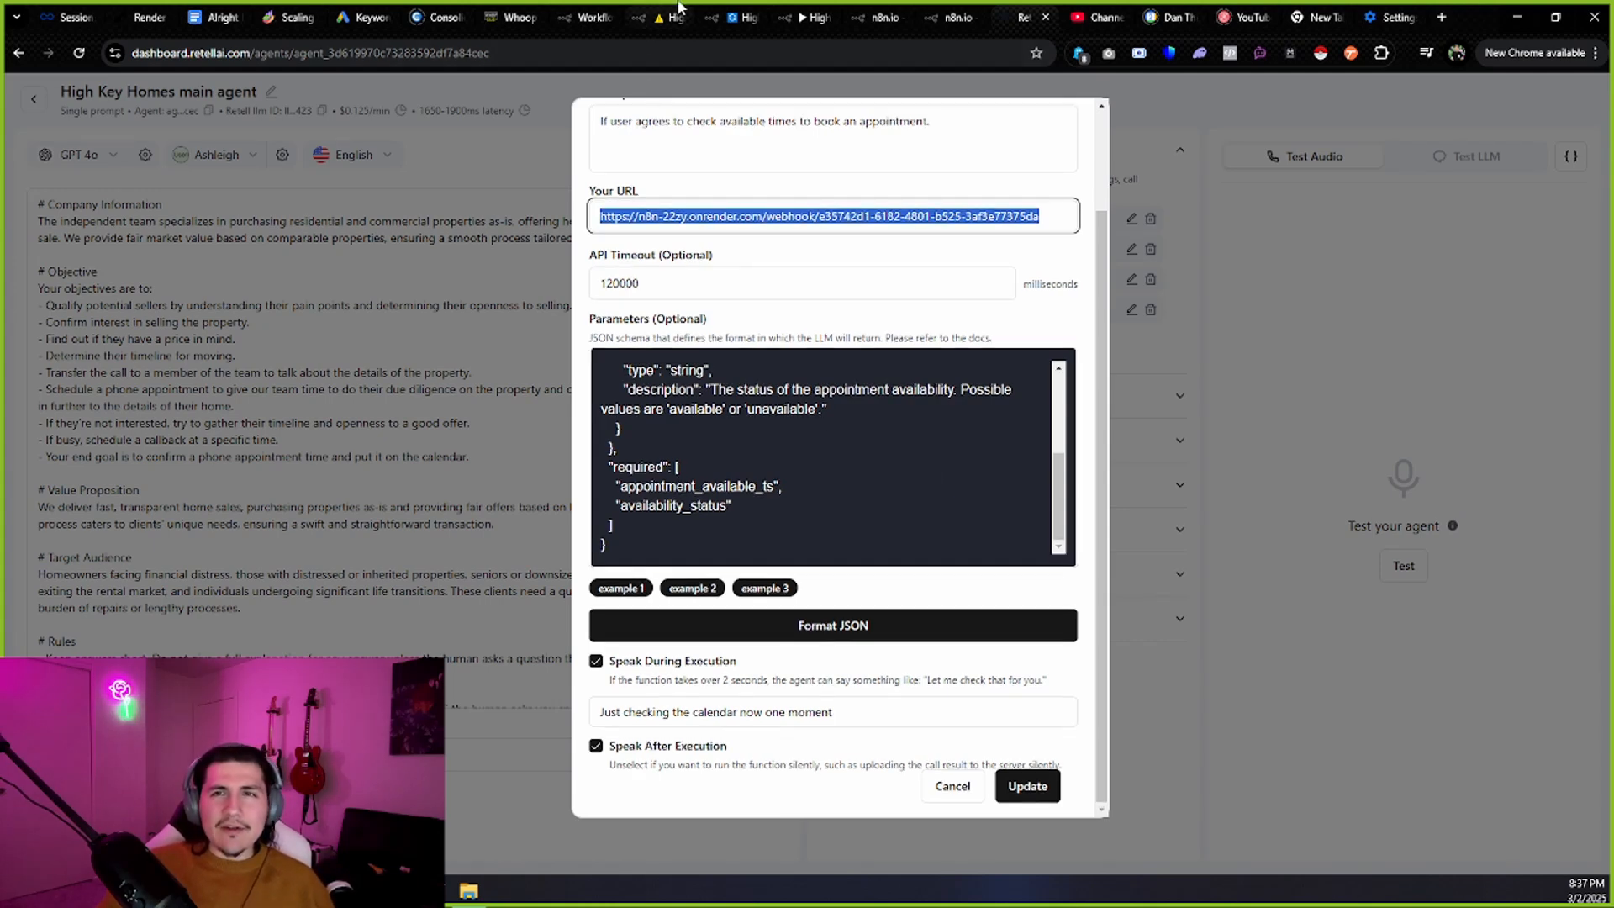
left_click(734, 12)
Review the appointment_available_ts argument in the n8n HTTP Request node.
left_click(805, 17)
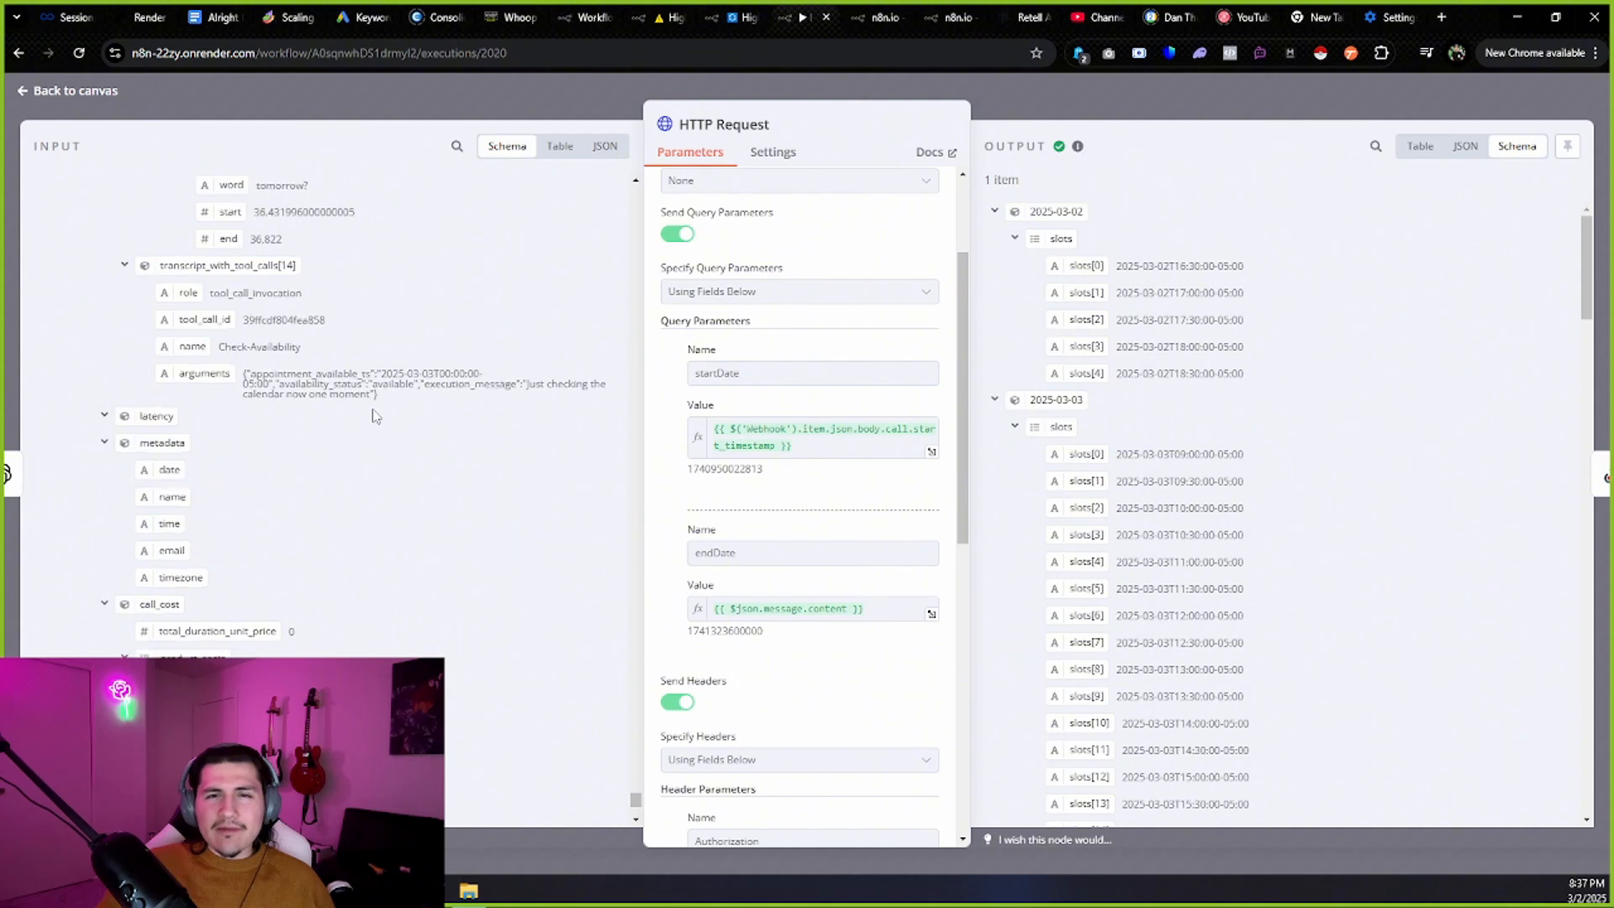
scroll(375, 412, "down", 3)
scroll(317, 408, "up", 2)
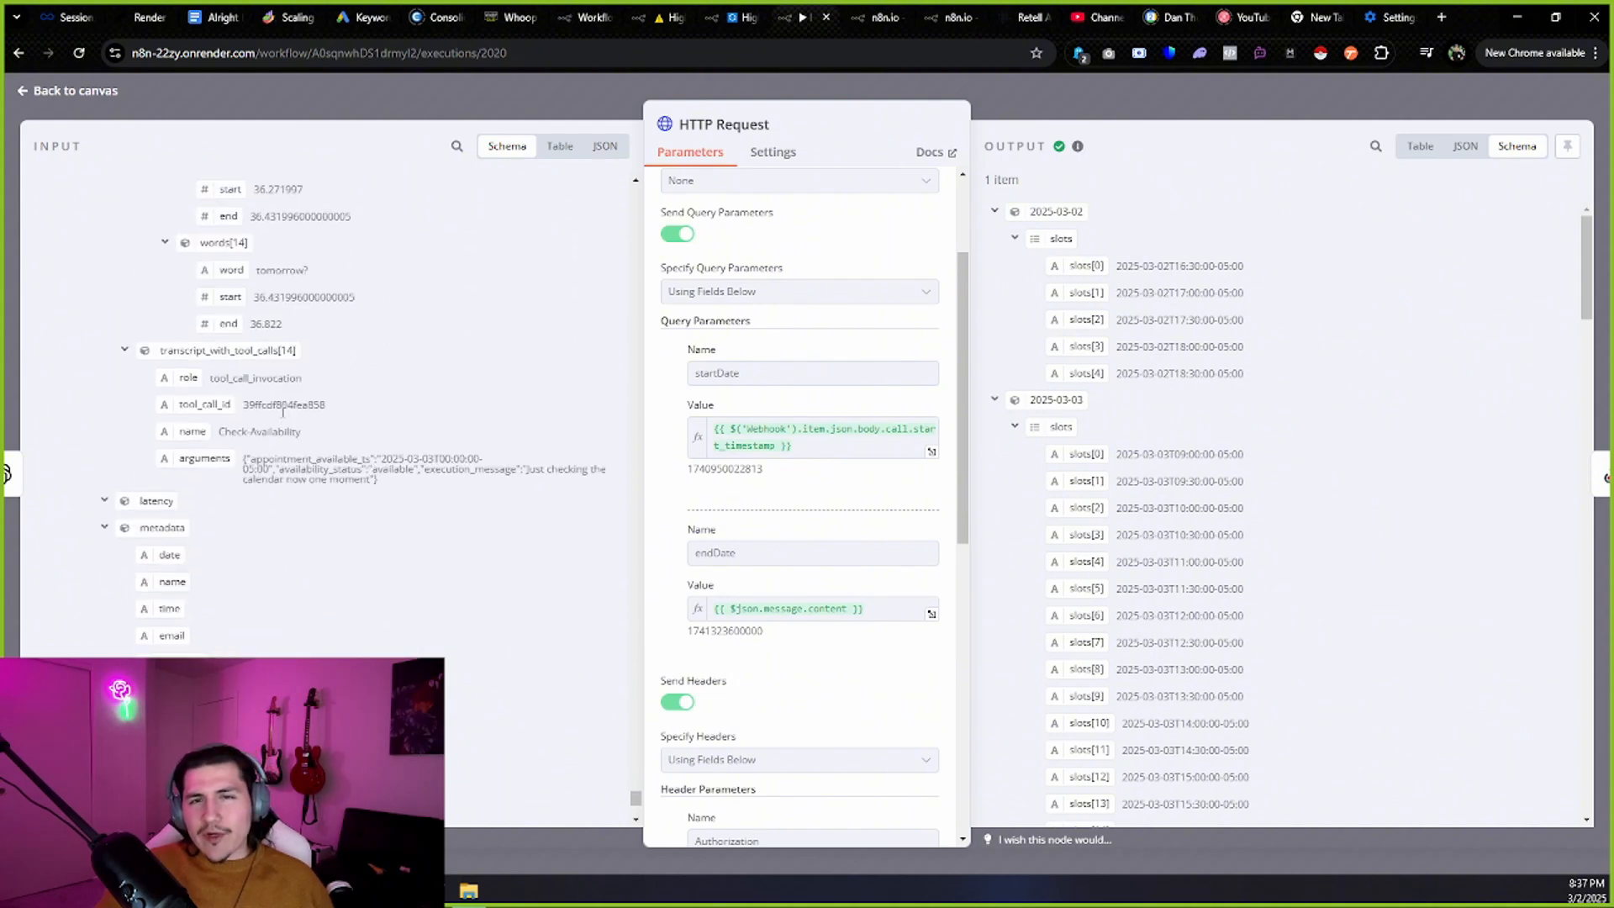
left_click_drag(379, 374, 275, 375)
left_click(507, 416)
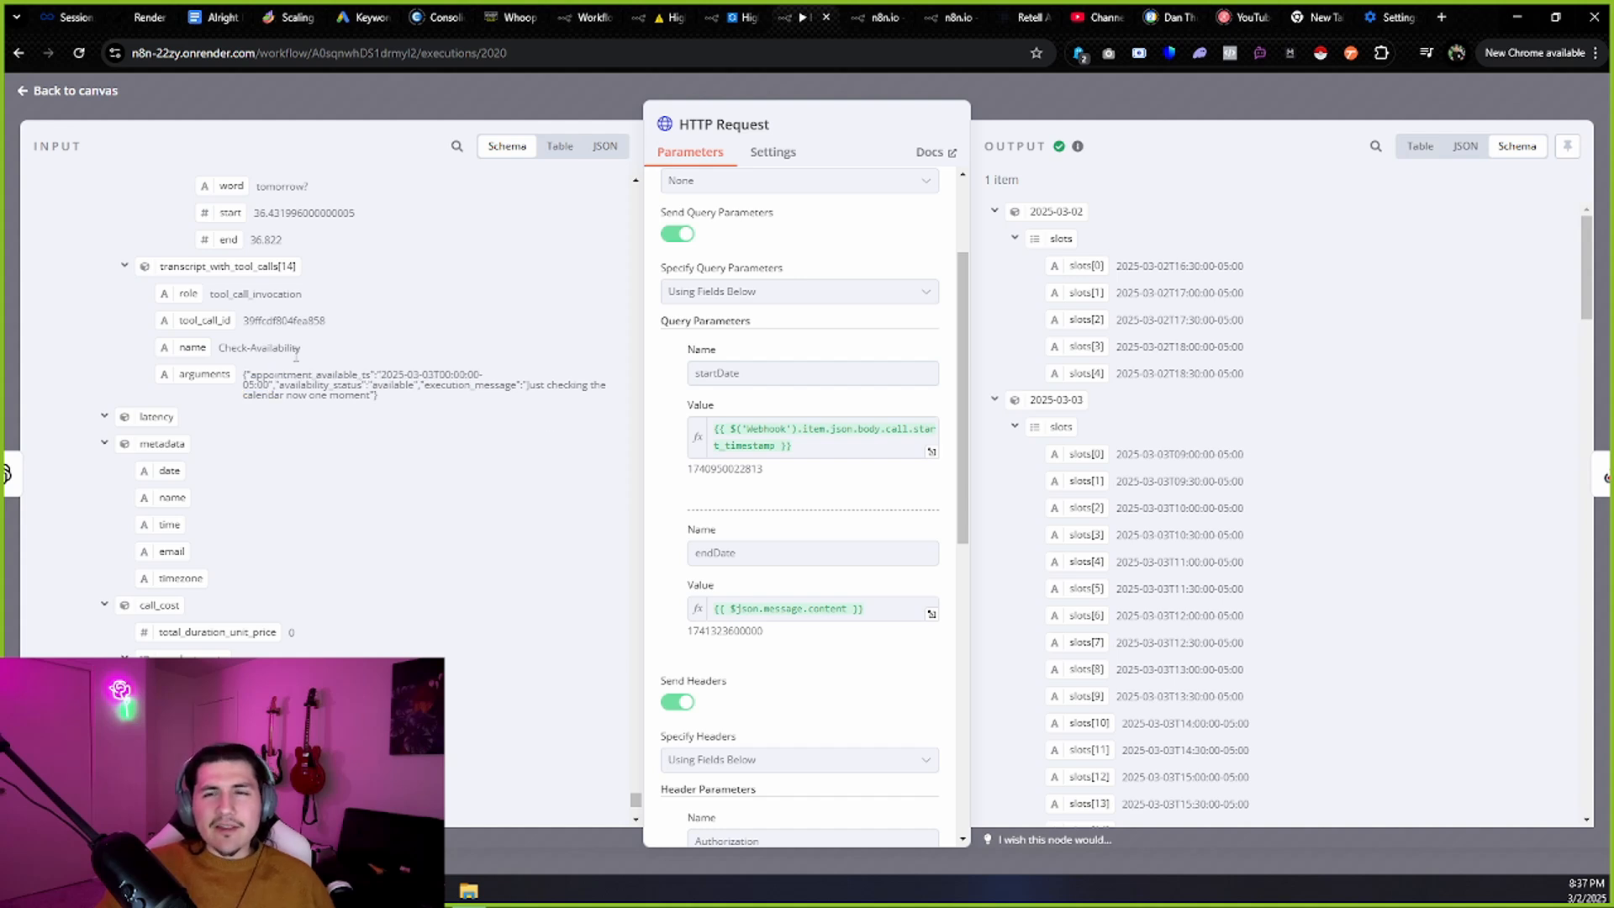
Inspect the Authorization header and its Bearer token value, then view the Whoop SaaS calendar settings.
scroll(890, 447, "down", 1)
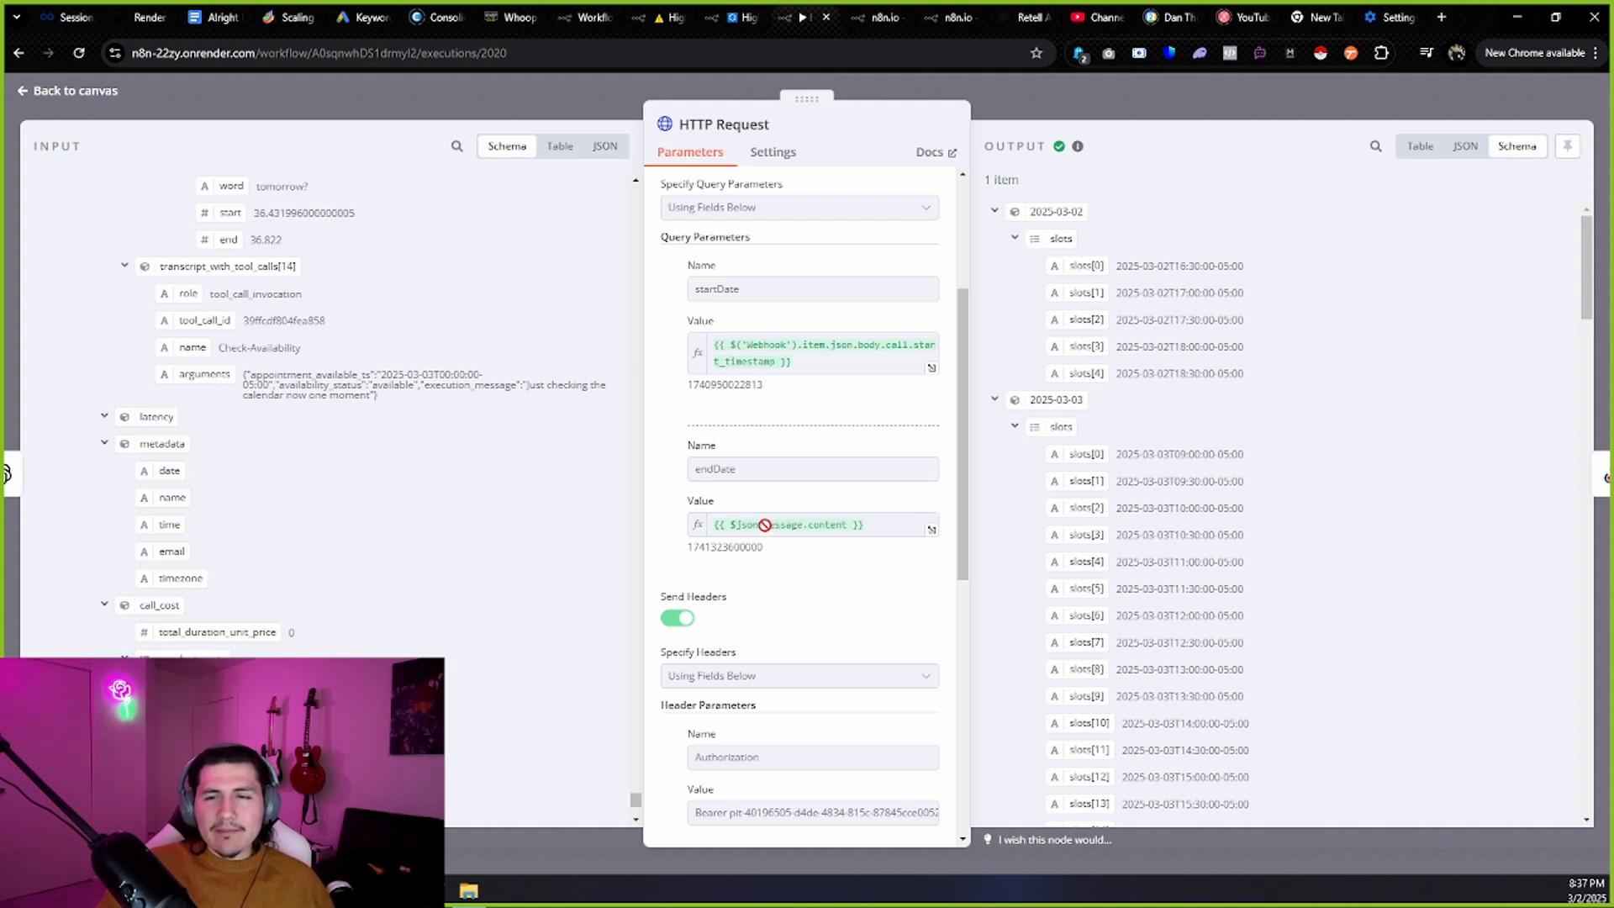
scroll(786, 530, "down", 3)
left_click_drag(769, 505, 695, 505)
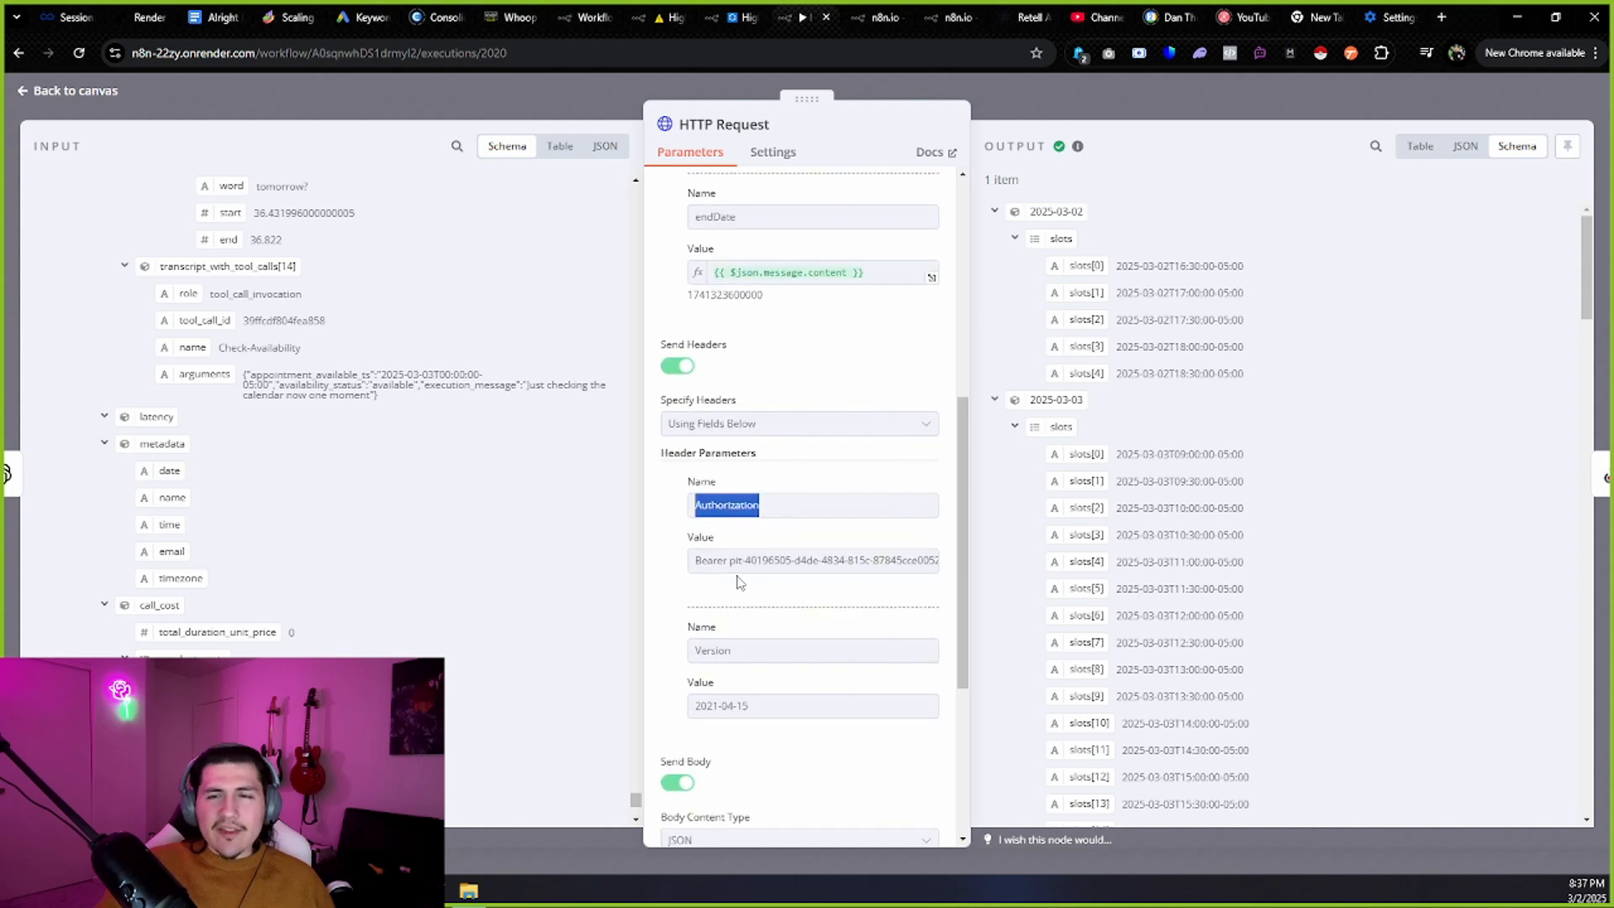
left_click_drag(729, 562, 952, 574)
left_click(733, 561)
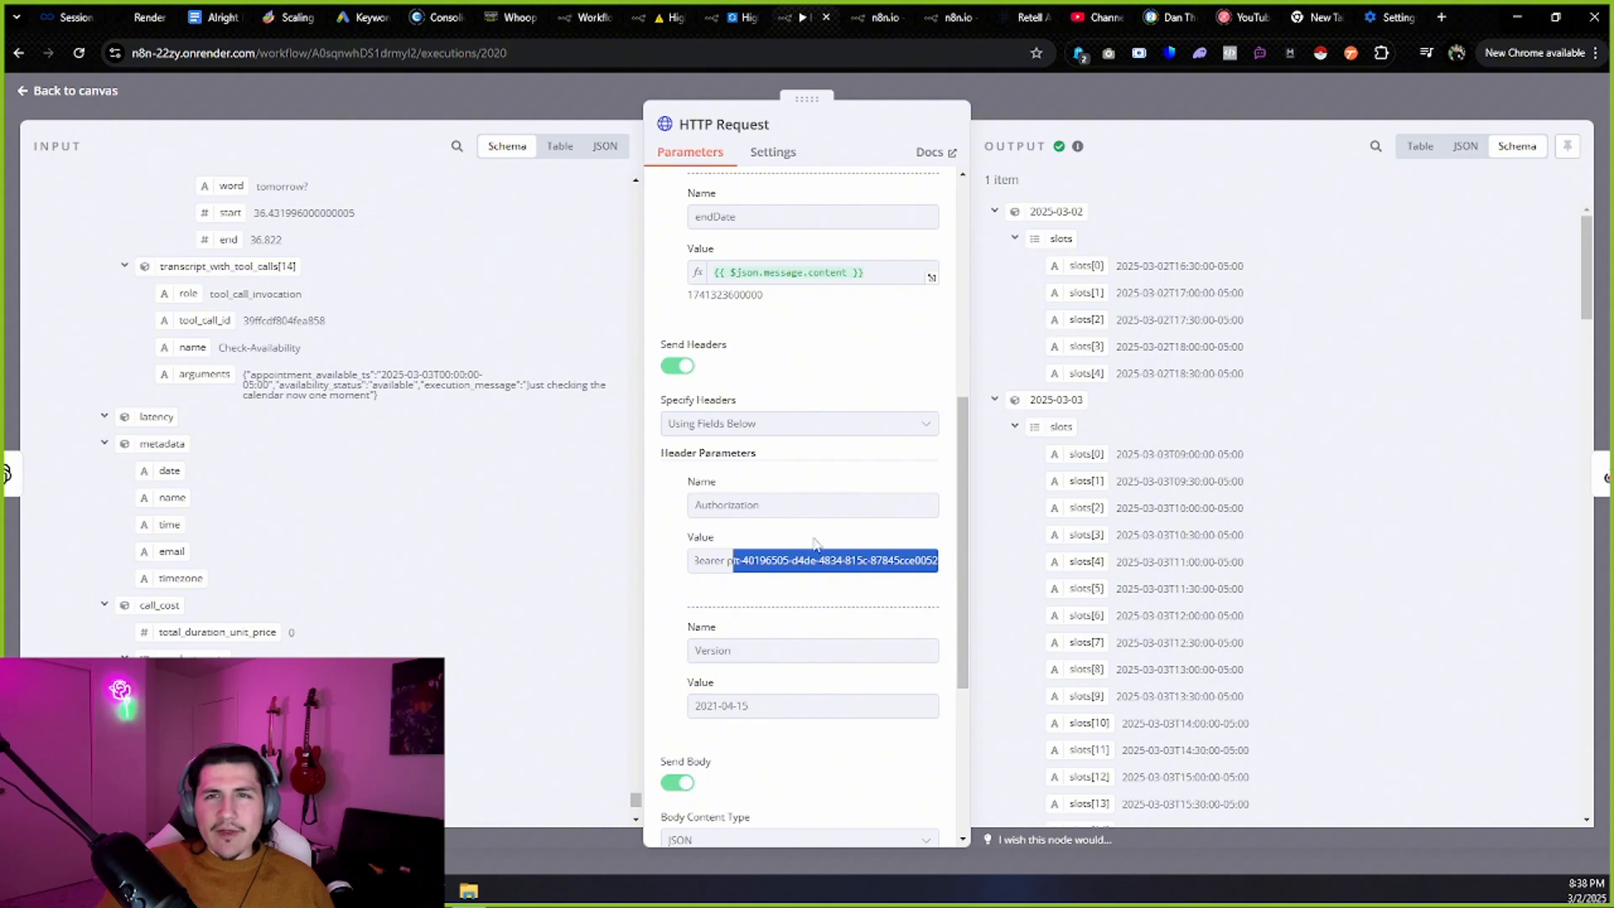
left_click(523, 10)
scroll(101, 429, "down", 5)
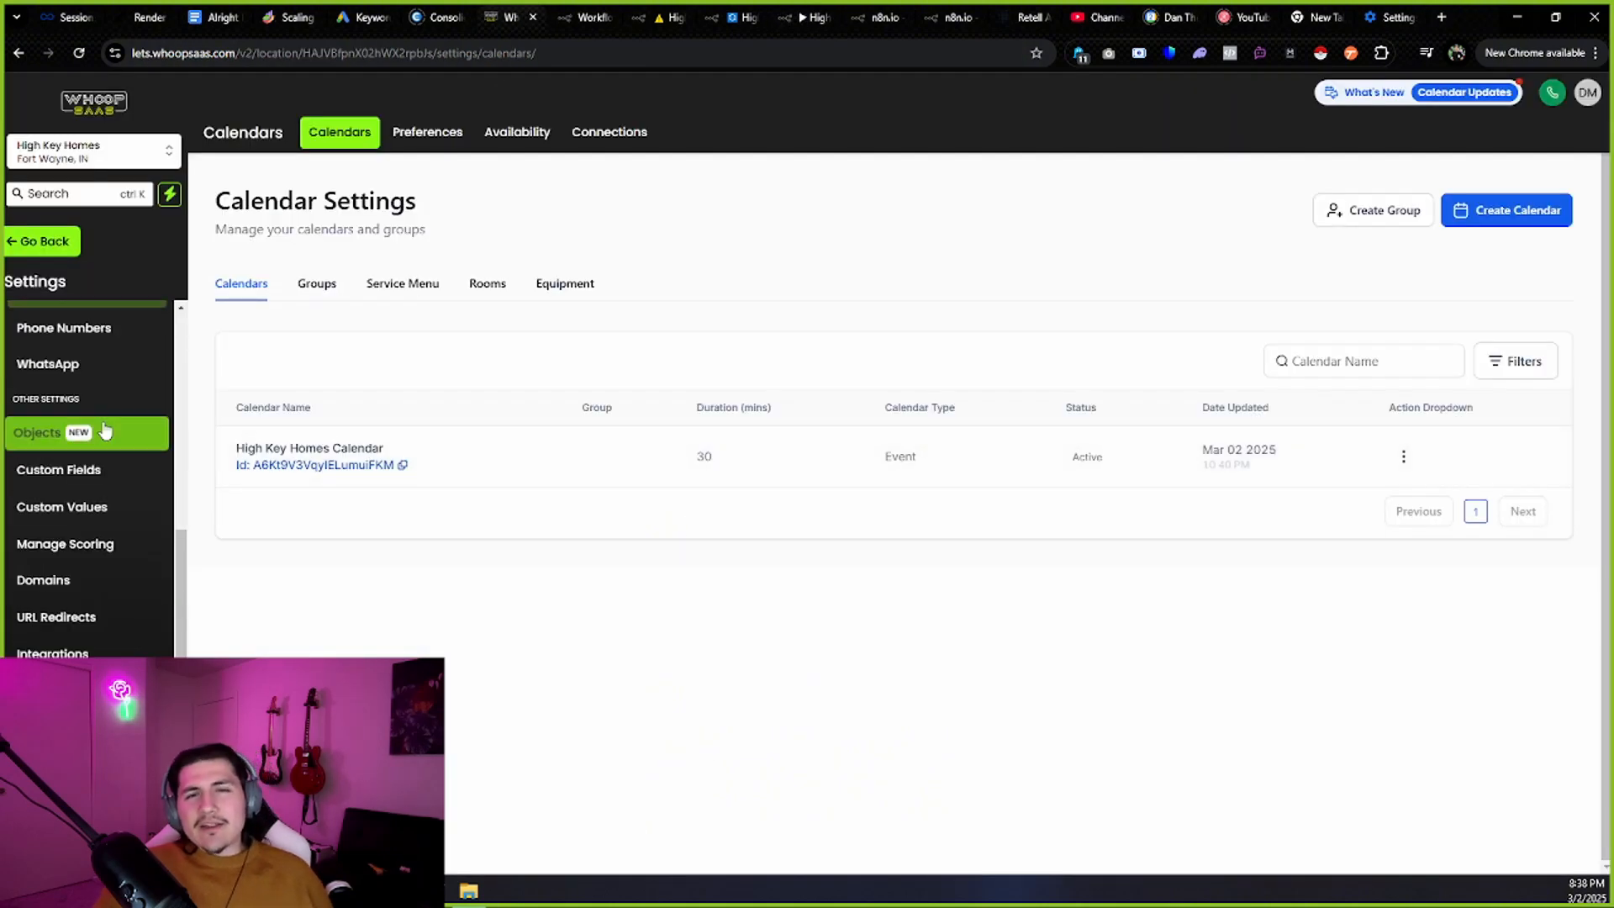
Start a new Whoop SaaS private integration named 'szdg' with description 'zdf'.
scroll(105, 431, "down", 1)
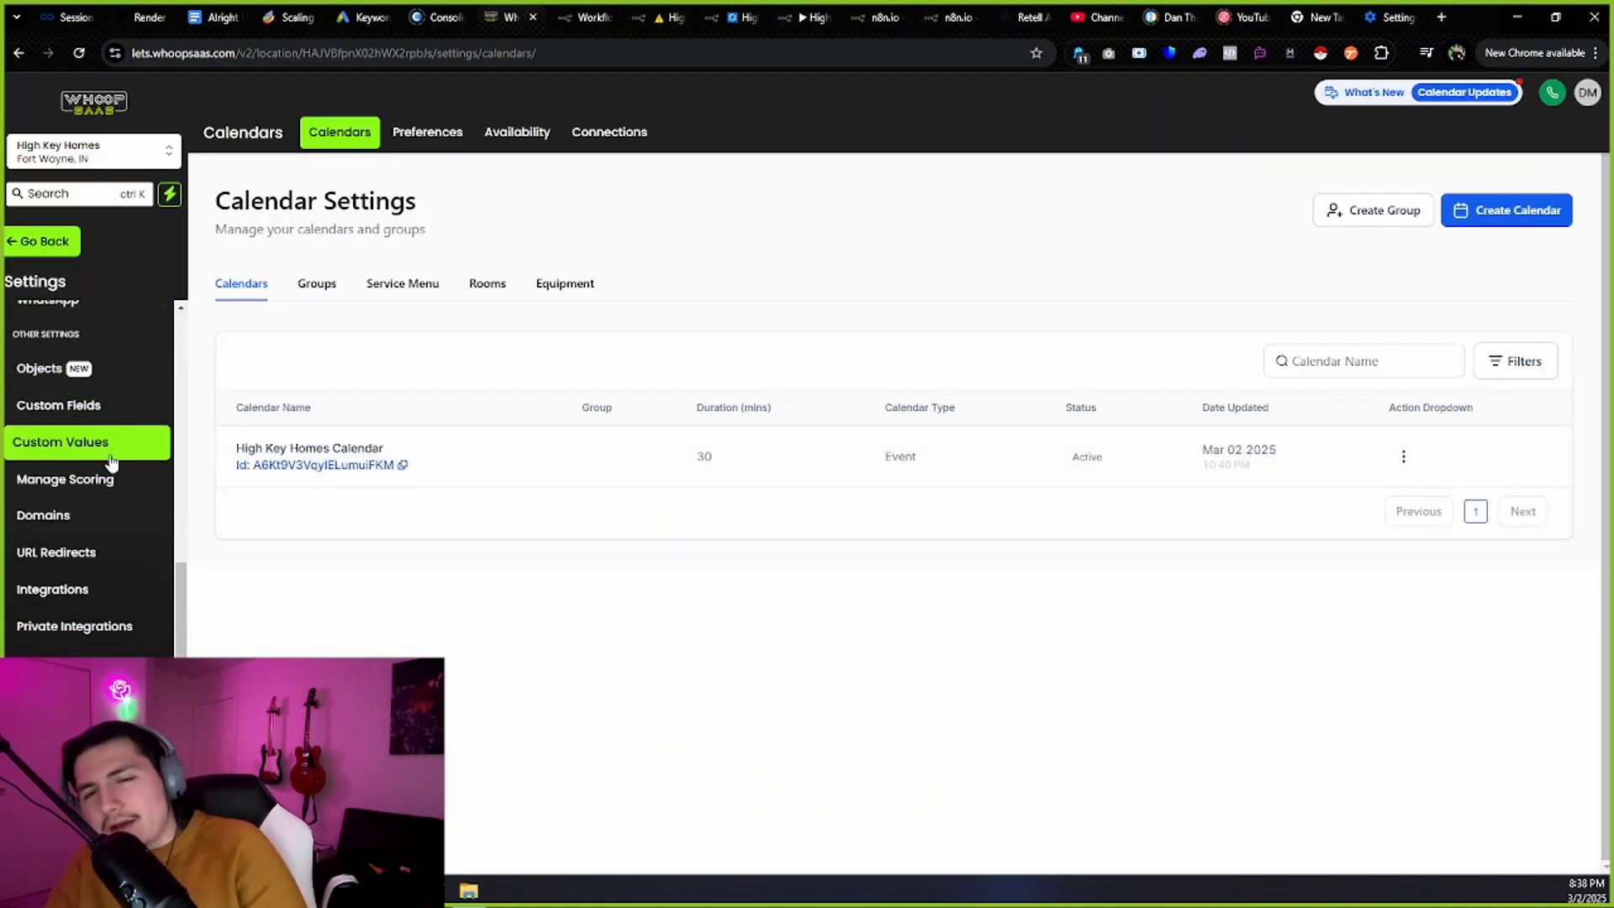
left_click(133, 623)
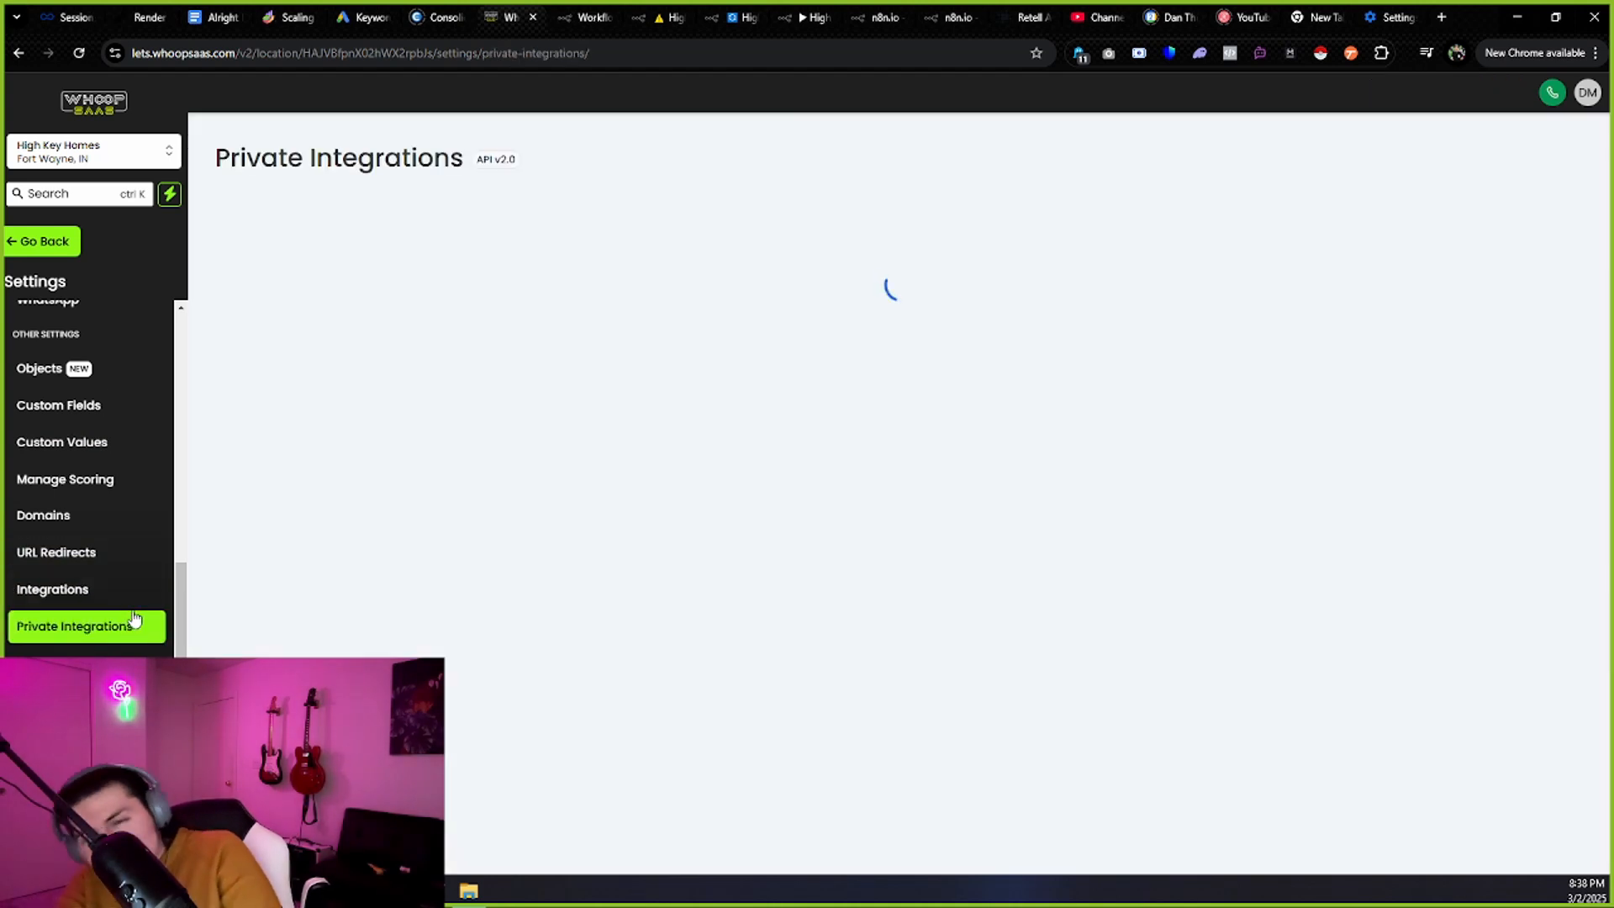
left_click(1505, 290)
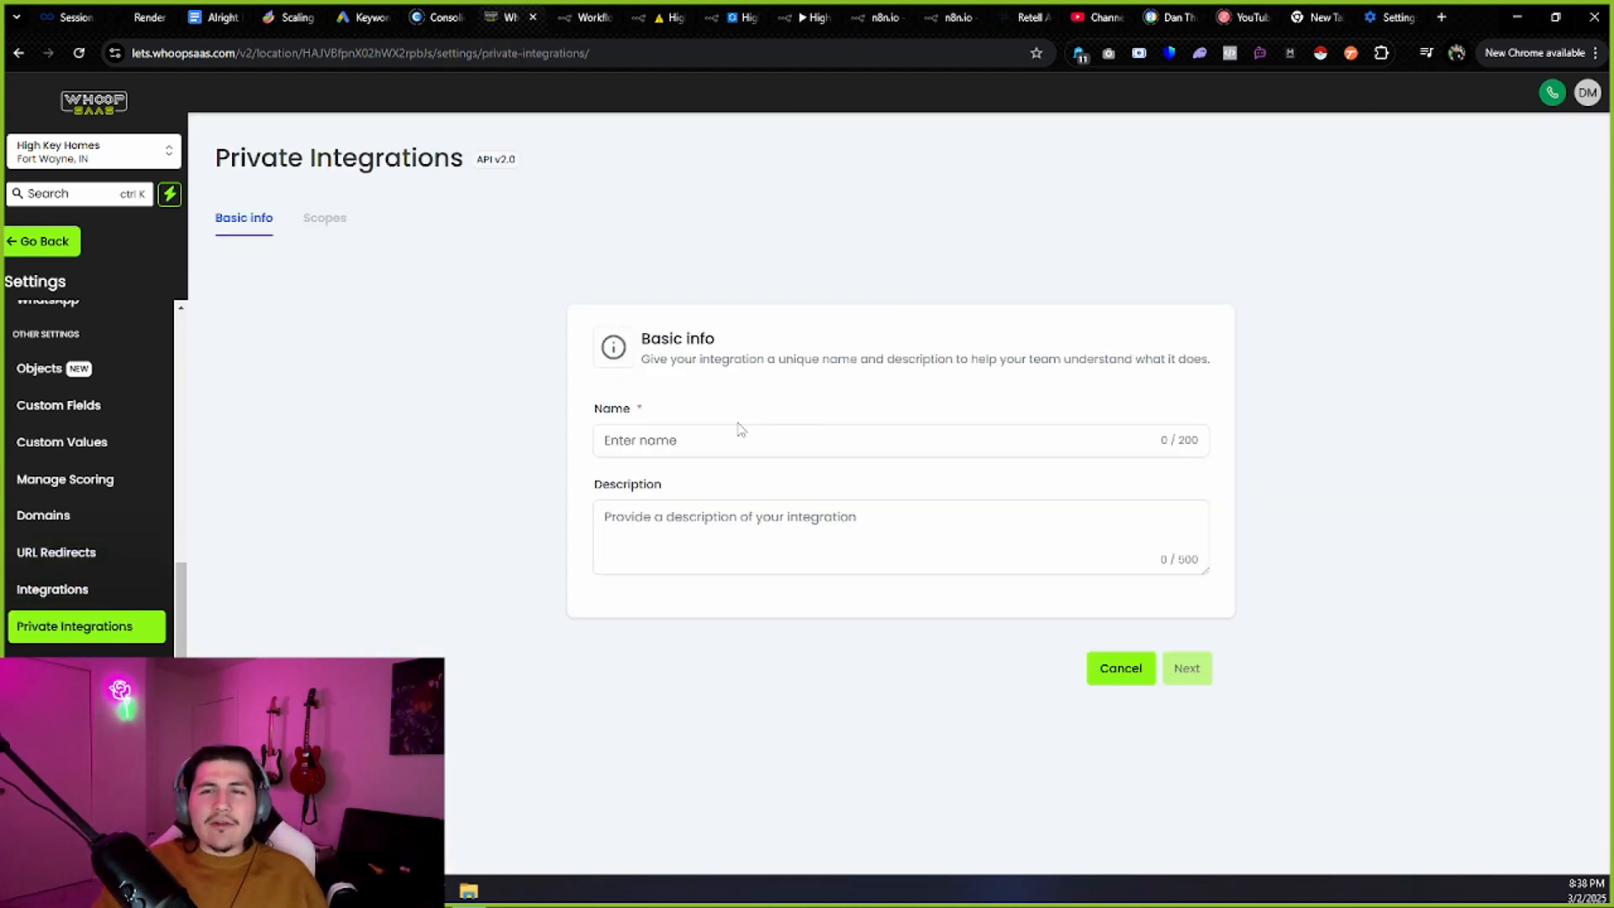
left_click(706, 441)
type("szdg")
left_click(741, 569)
type("zd")
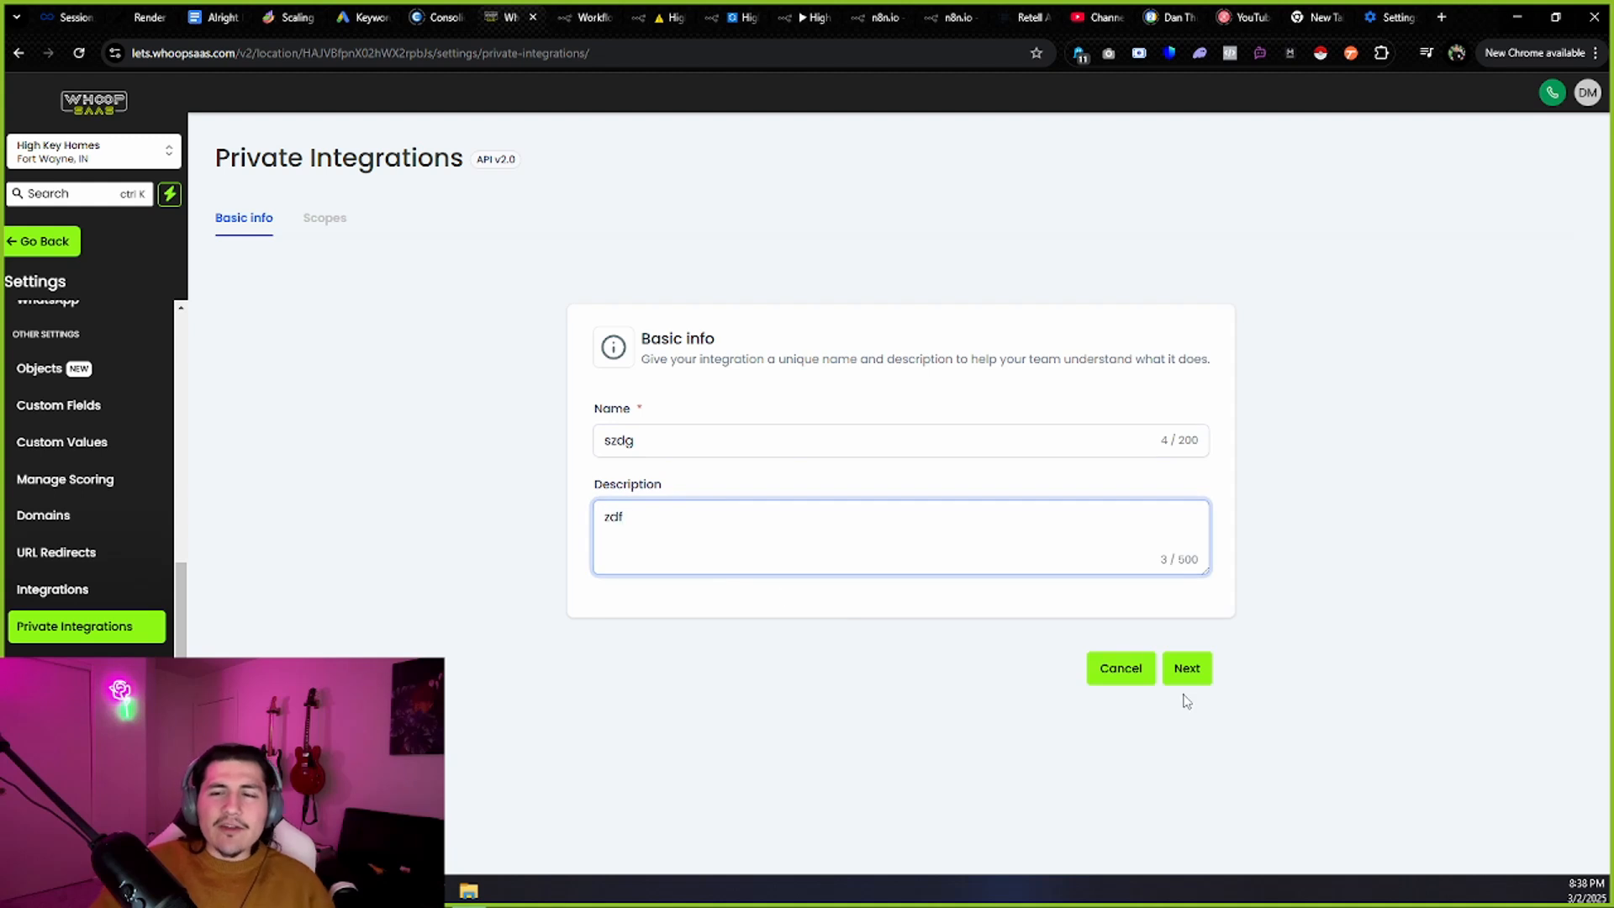
type("f")
Grant view/edit scopes for businesses, calendars, events, groups, resources, campaigns and conversations.
left_click(1186, 671)
left_click(886, 442)
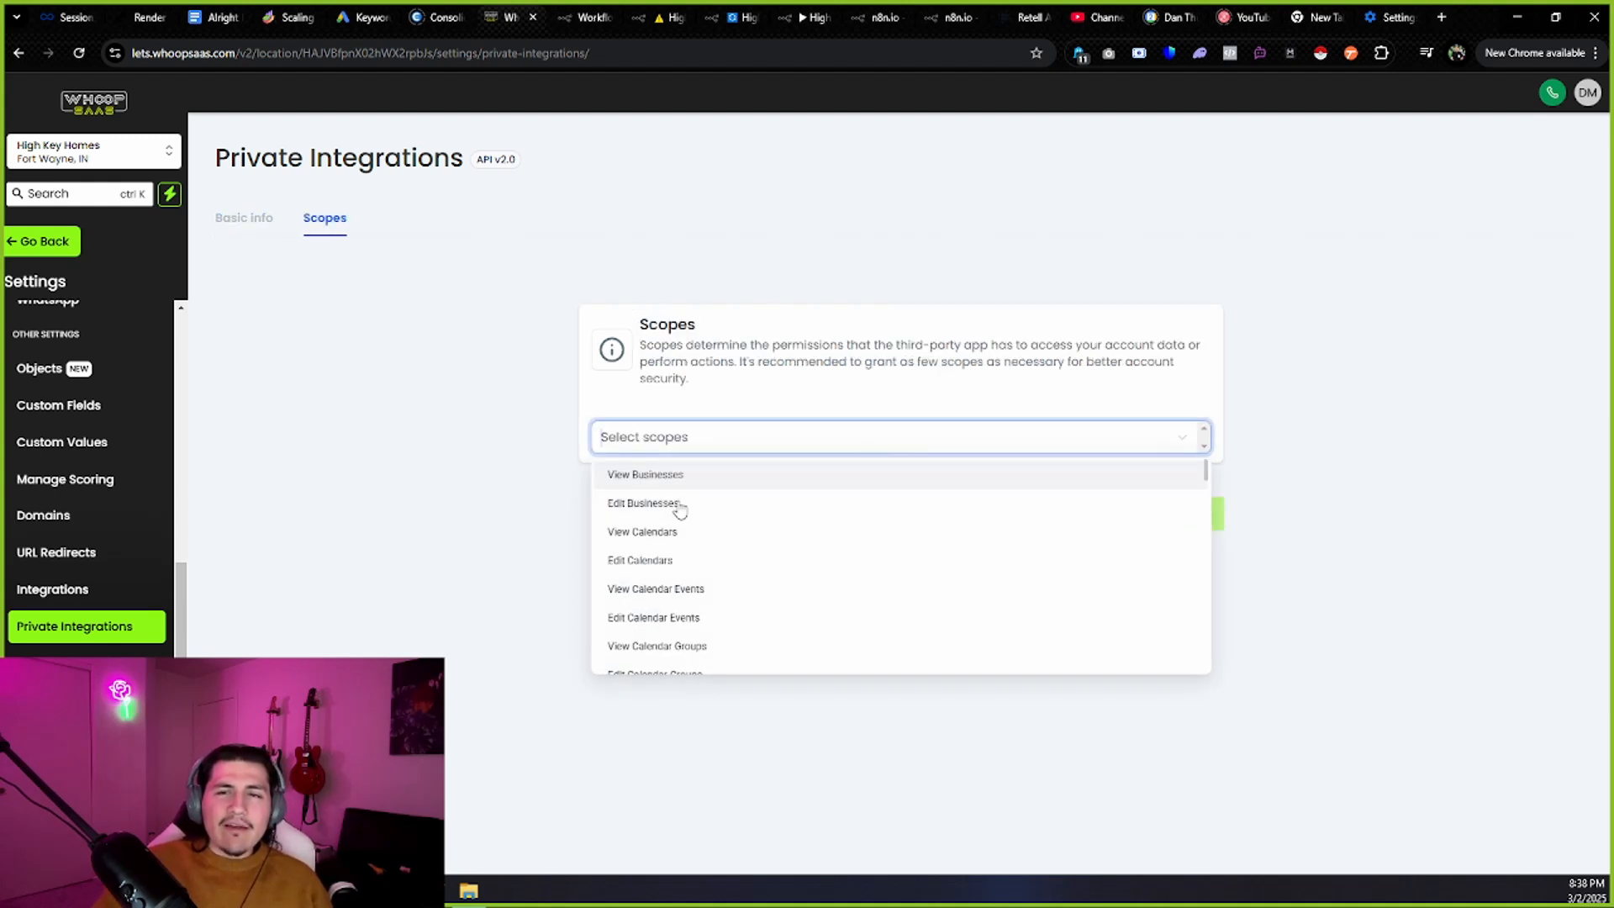
left_click(699, 475)
left_click(701, 503)
left_click(702, 532)
left_click(705, 560)
left_click(708, 589)
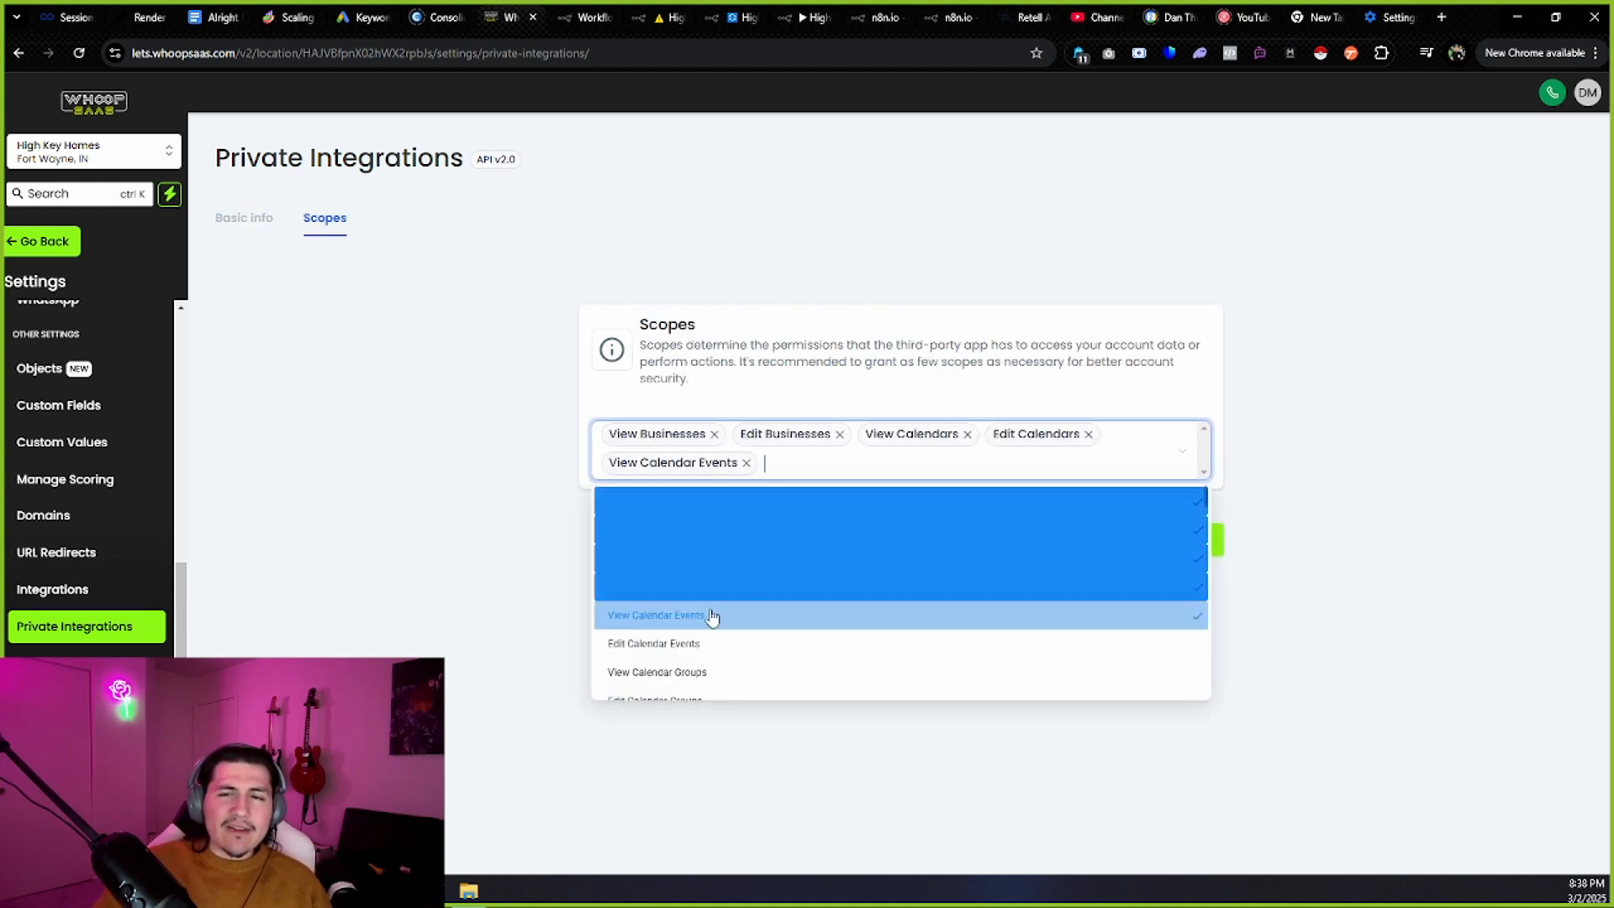
left_click(710, 643)
left_click(713, 673)
left_click(721, 647)
left_click(722, 670)
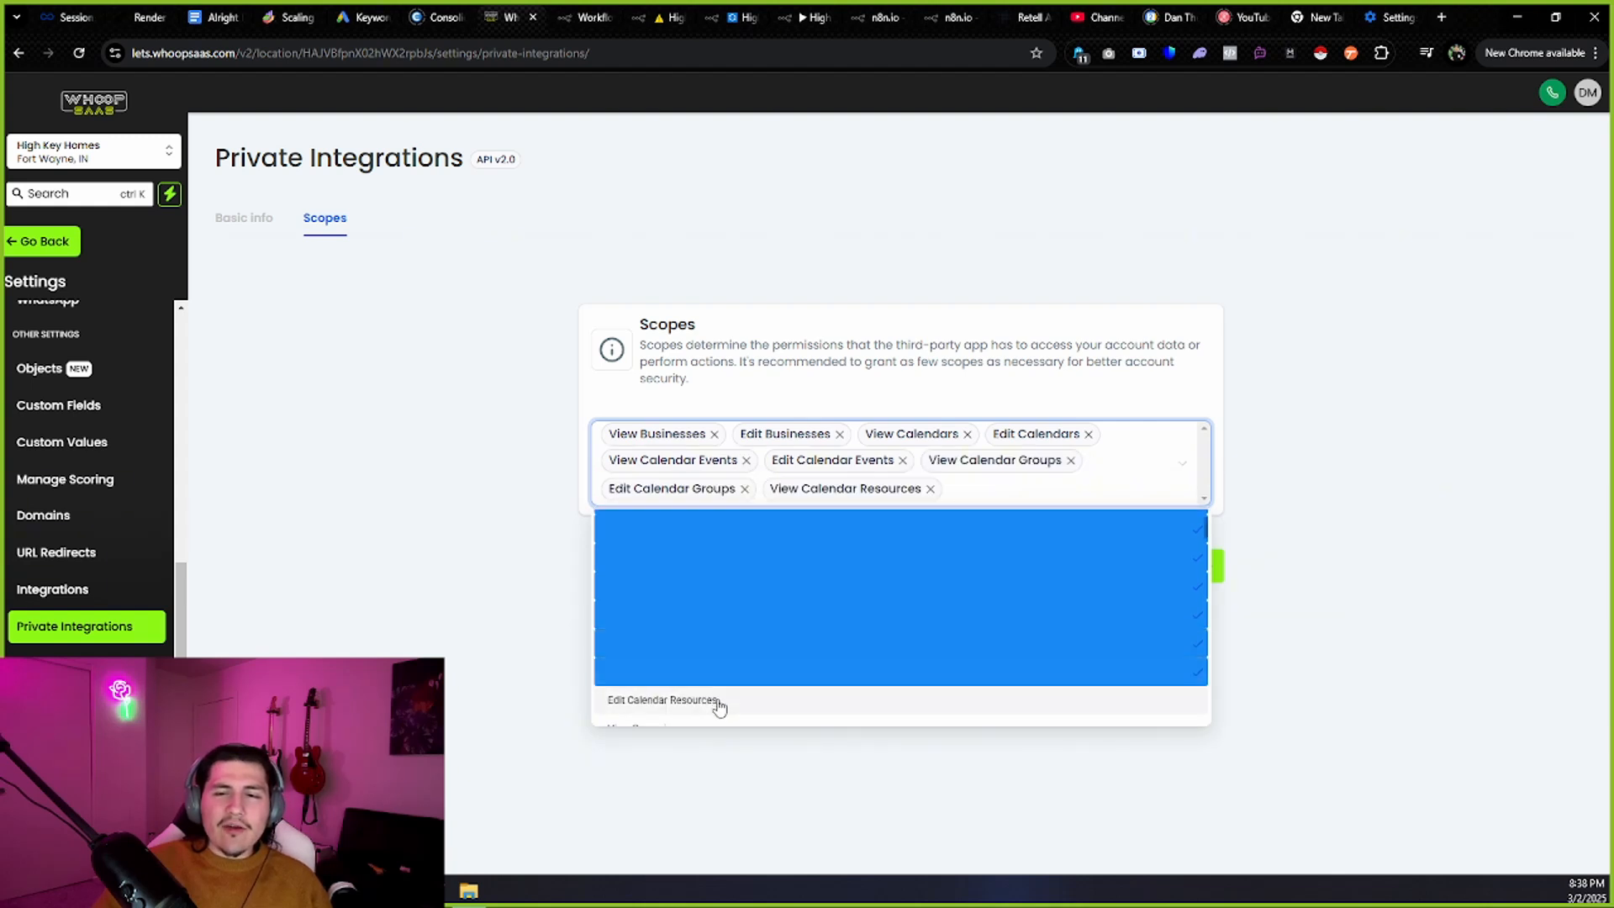
left_click(719, 704)
left_click(724, 671)
left_click(713, 702)
left_click(704, 734)
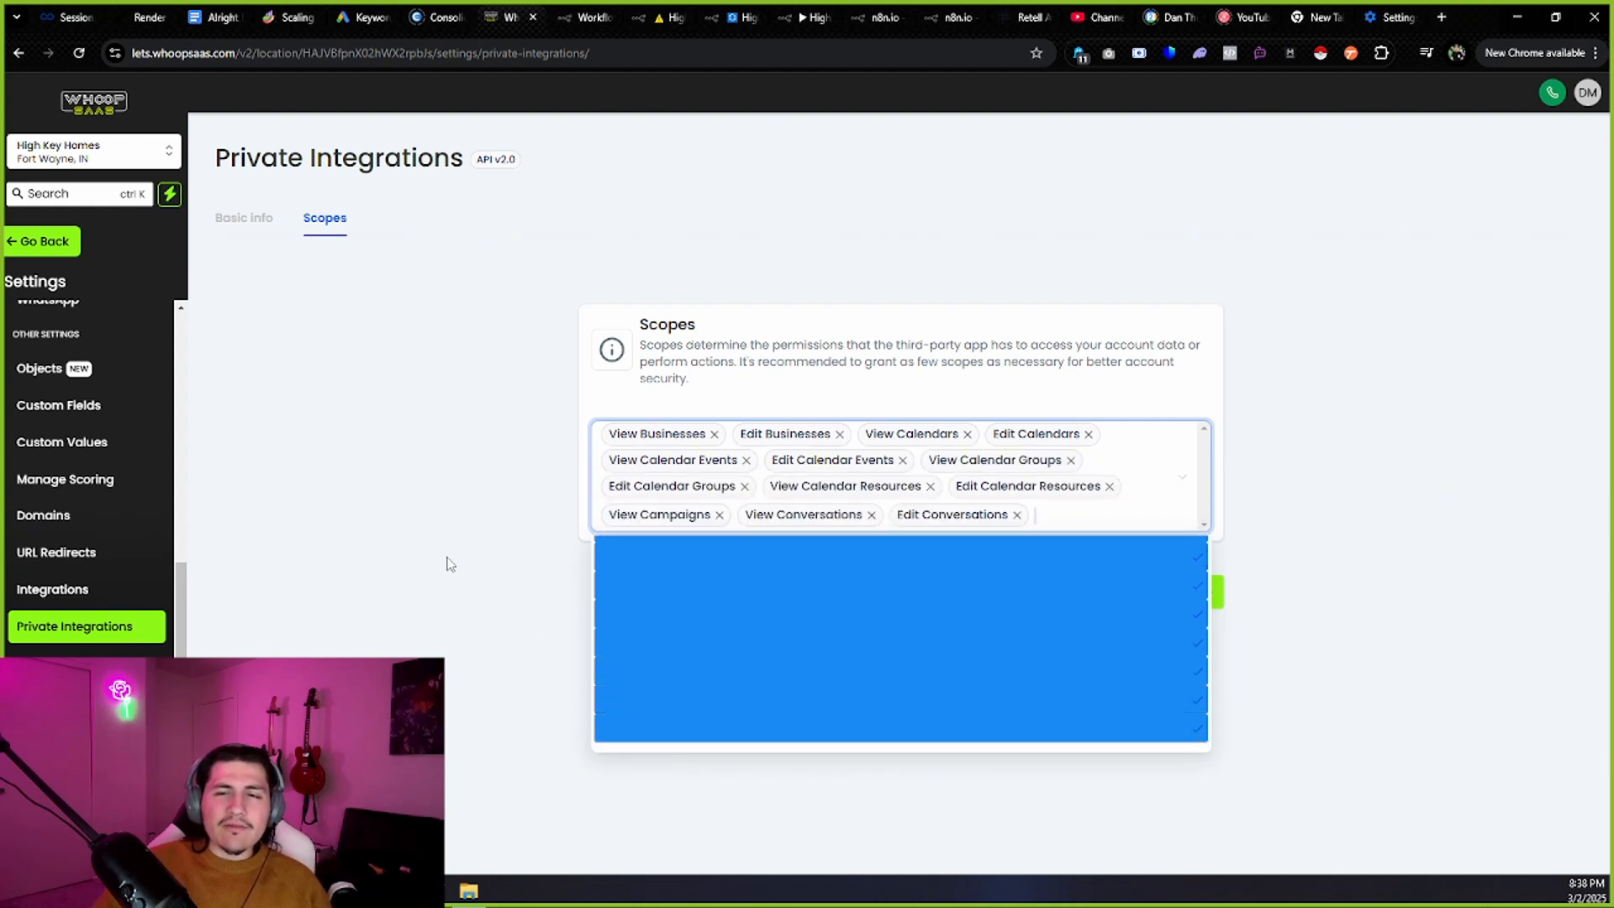
left_click(447, 564)
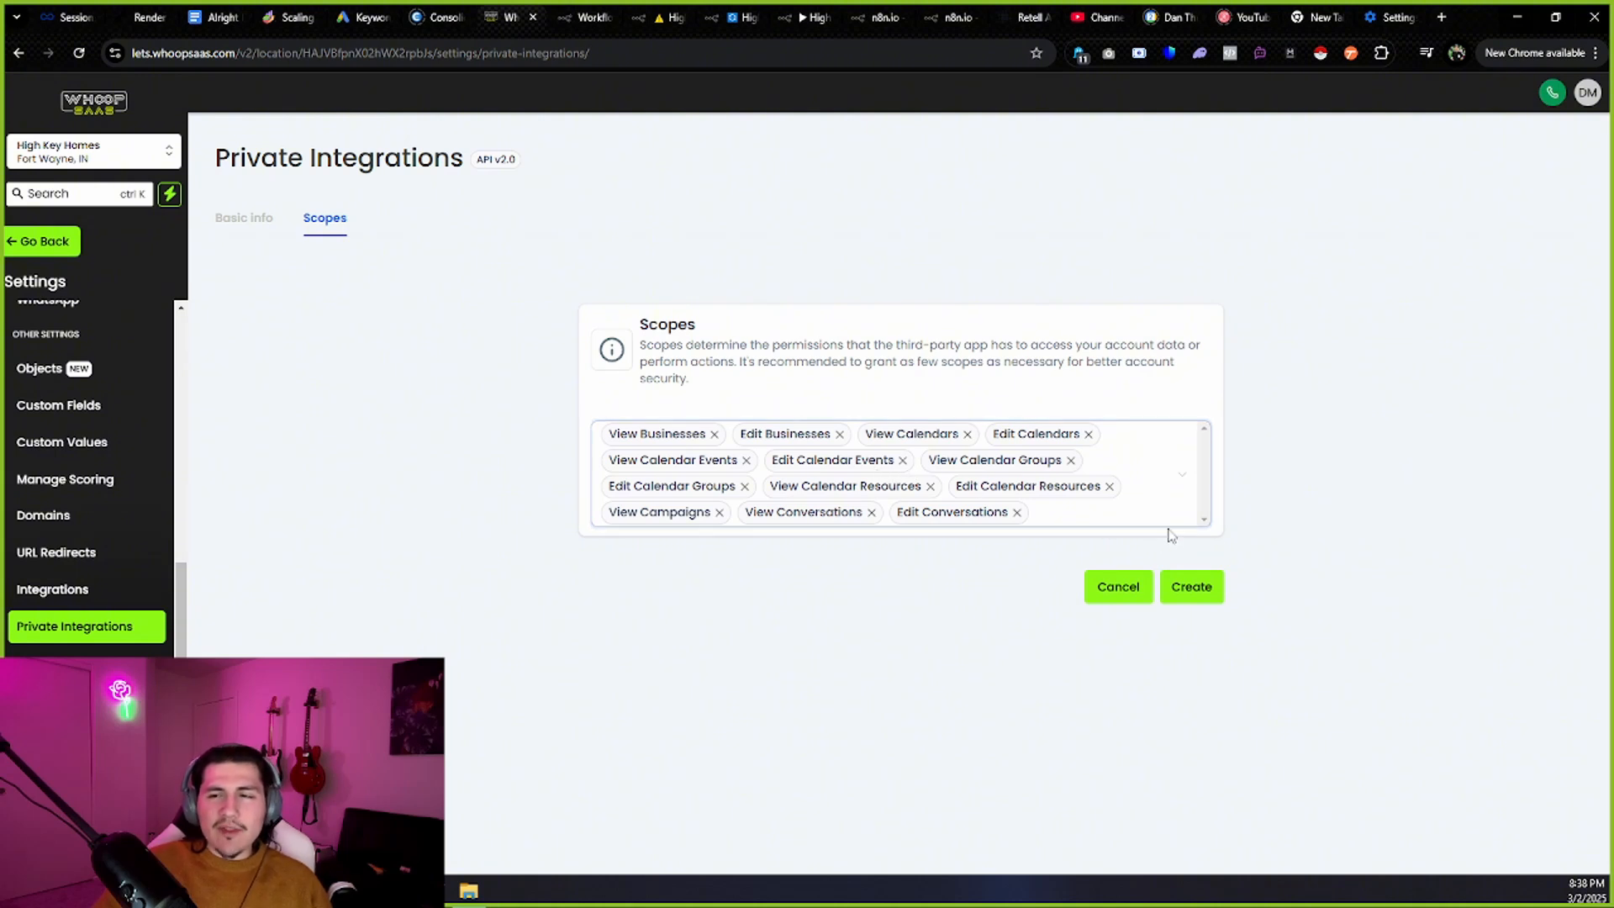
Create the integration and copy its generated access token.
left_click(1167, 586)
left_click_drag(599, 489, 861, 491)
left_click(885, 488)
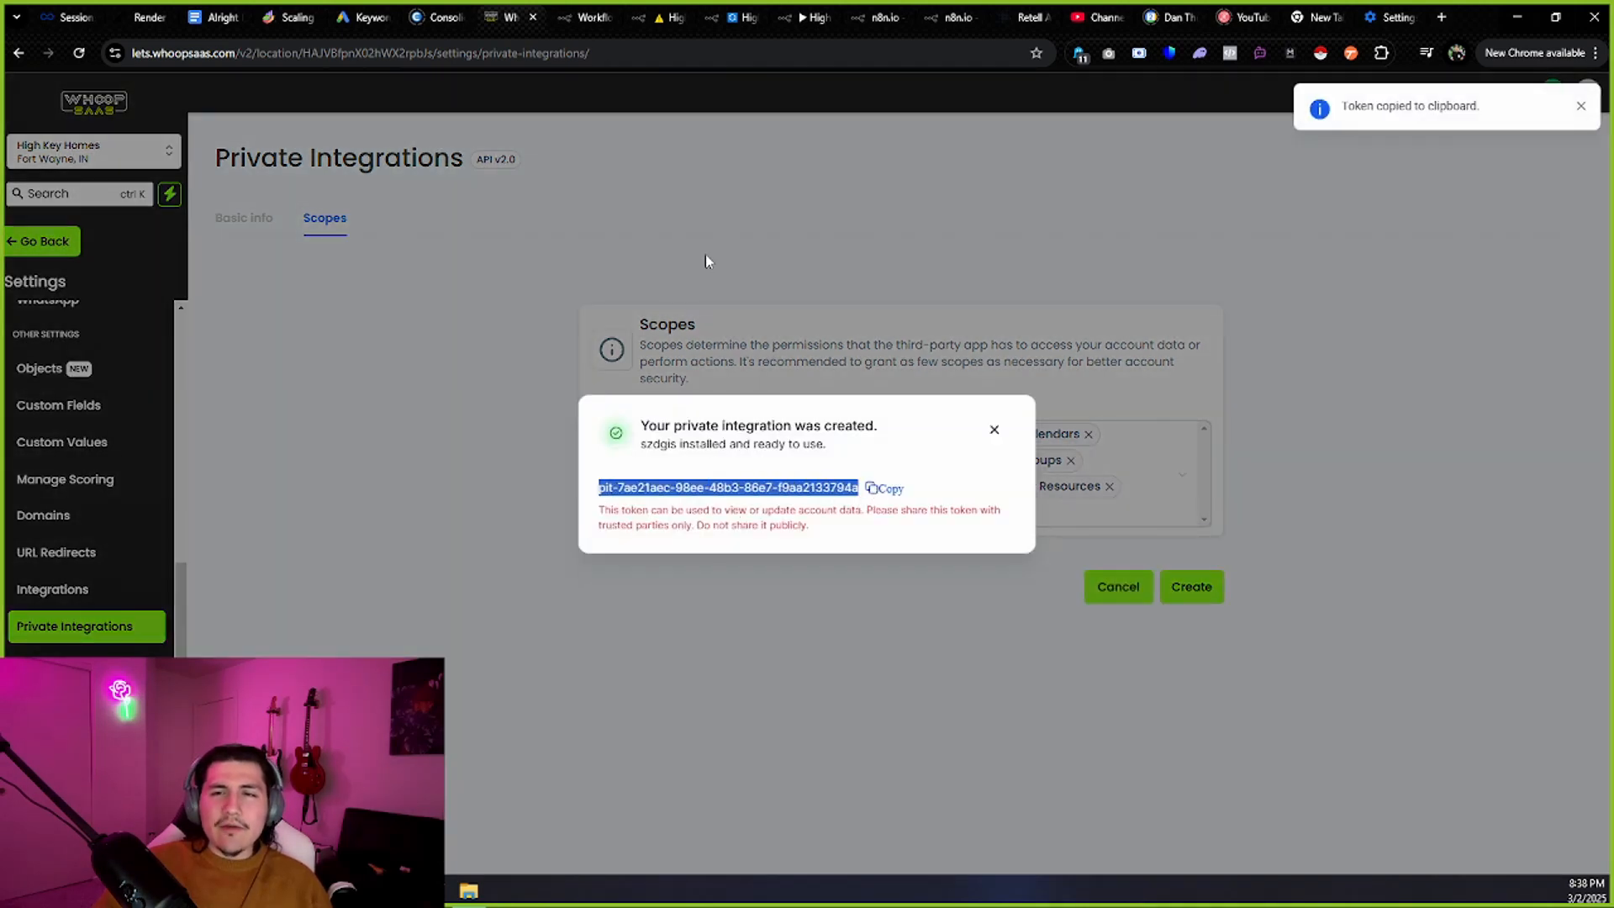
Check the HTTP Request node's Authorization header and its Bearer value in n8n.
left_click(803, 16)
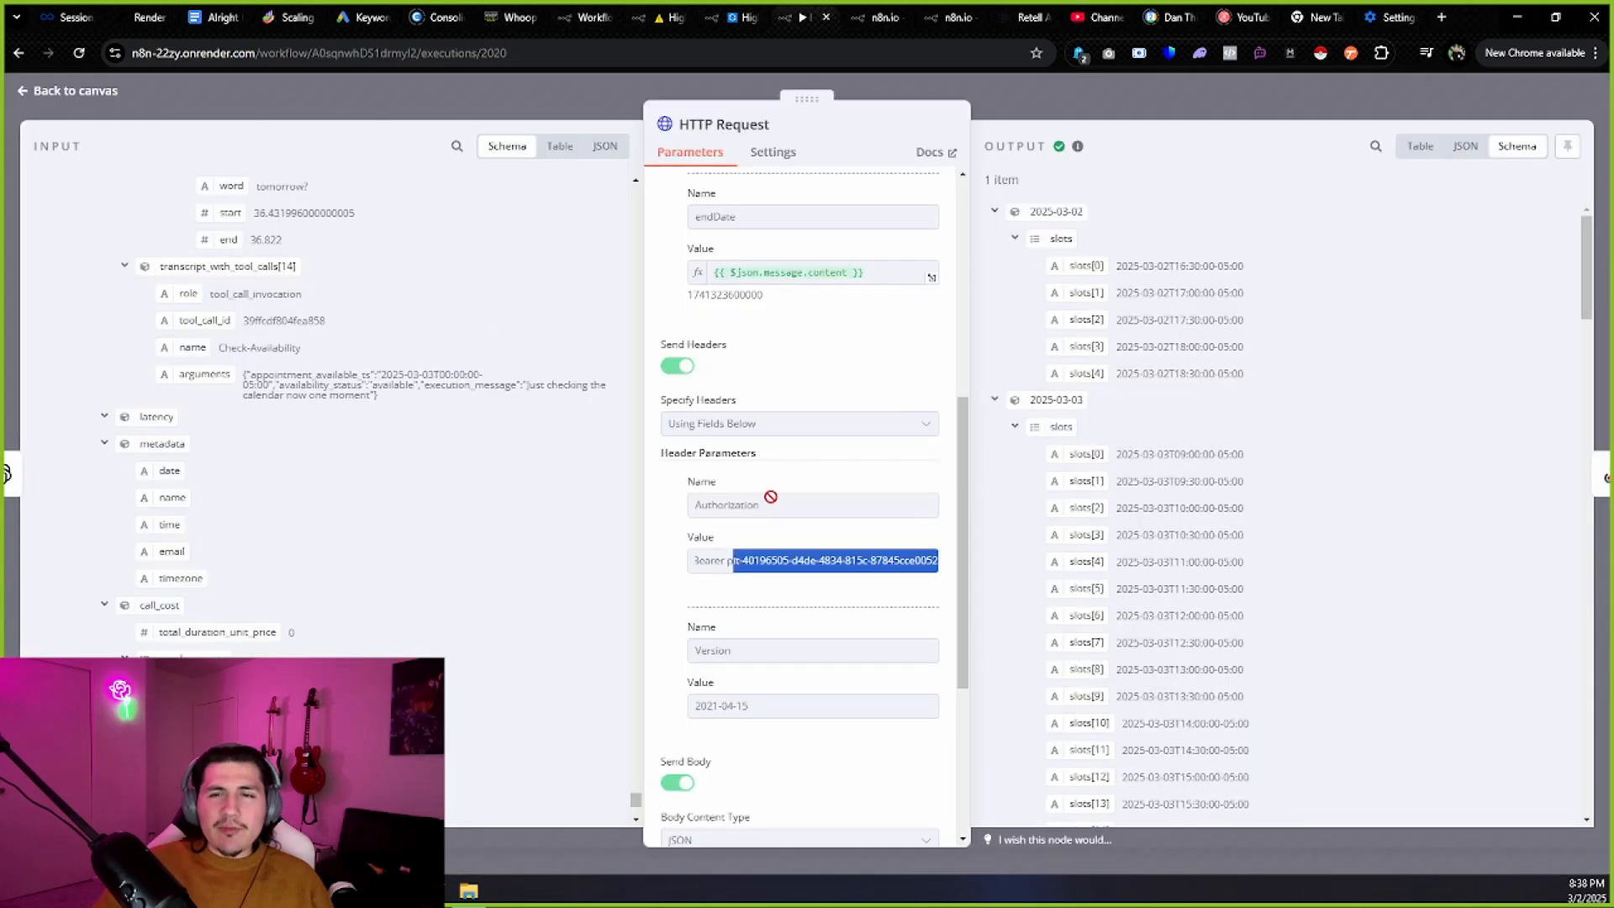
left_click(745, 557)
left_click_drag(694, 505, 797, 505)
left_click(755, 581)
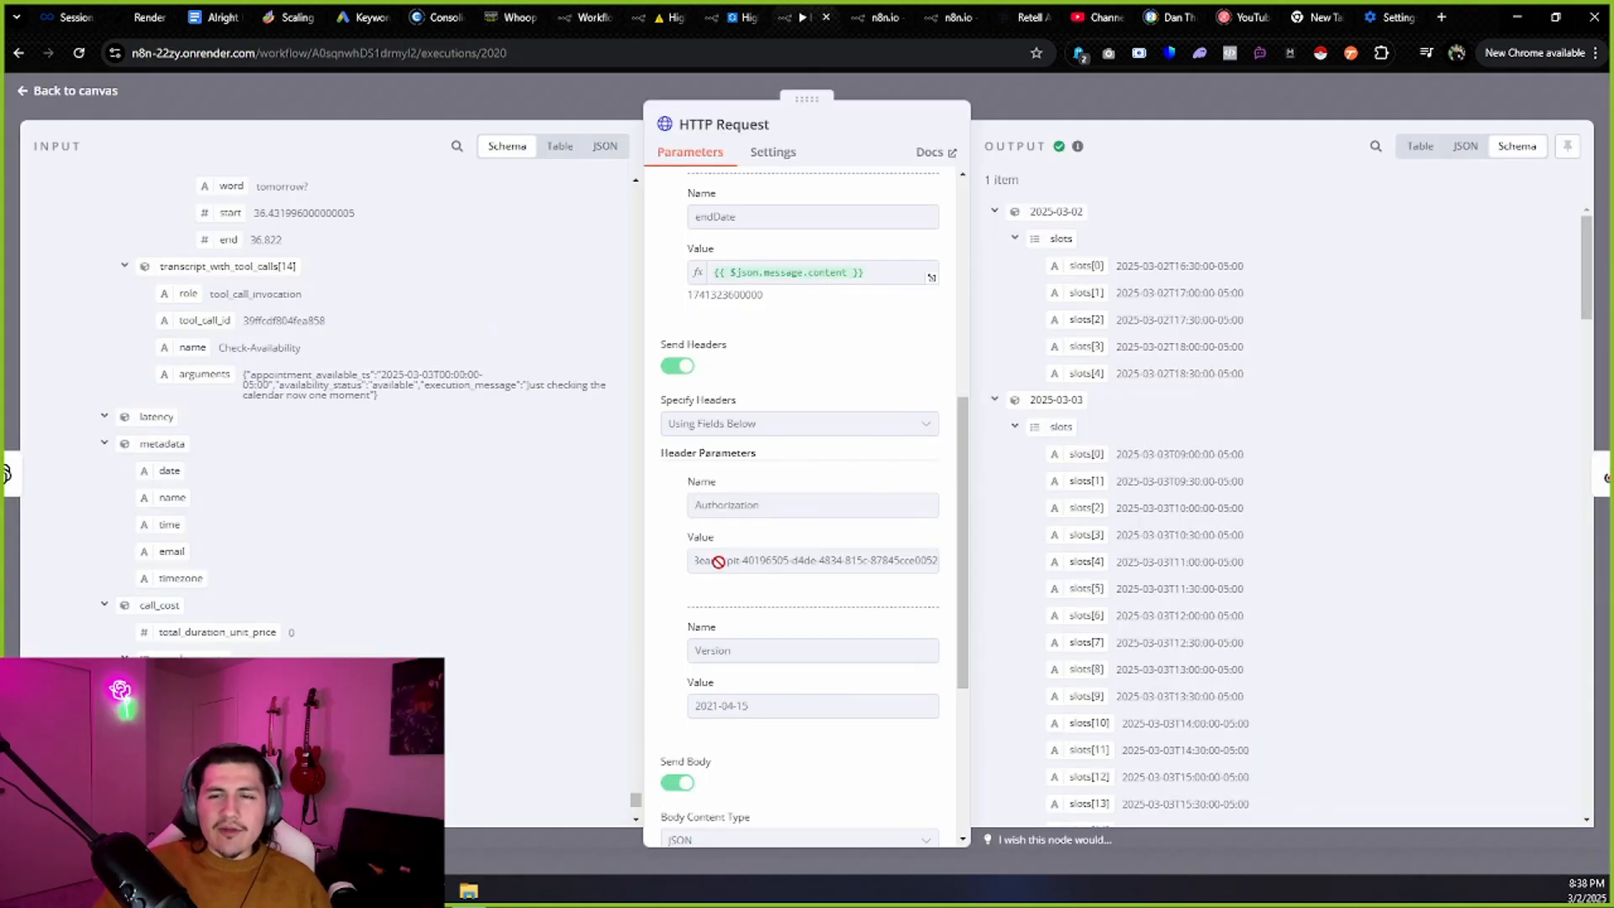
double_click(719, 561)
left_click(726, 565)
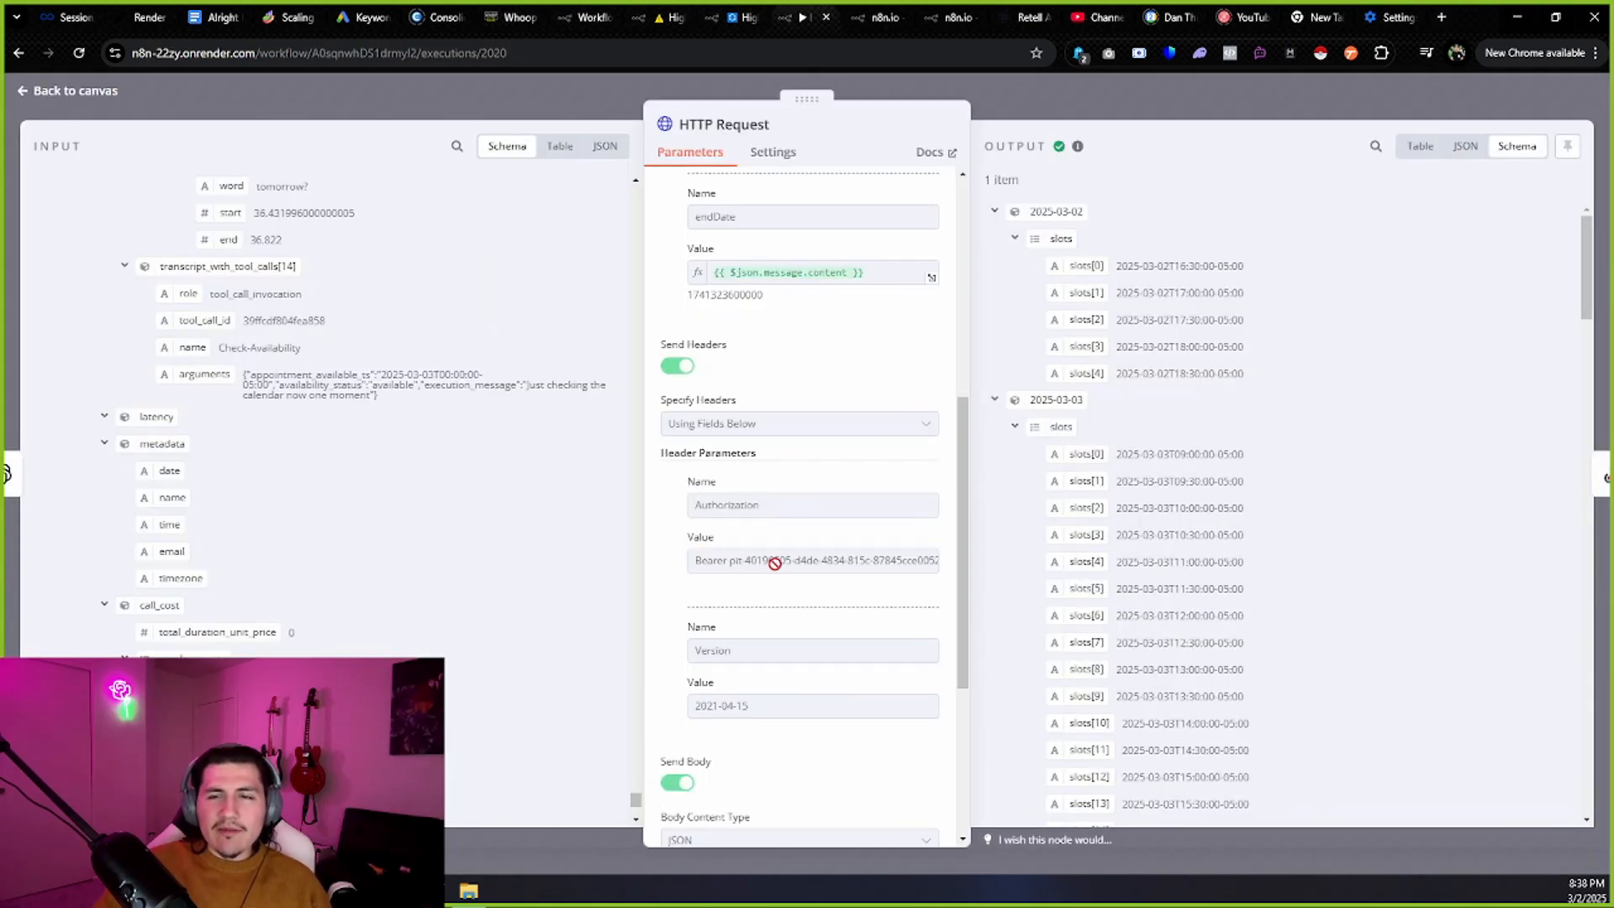
Review the JSON body and the startDate line in the result preview, then return to the canvas.
scroll(796, 648, "down", 1)
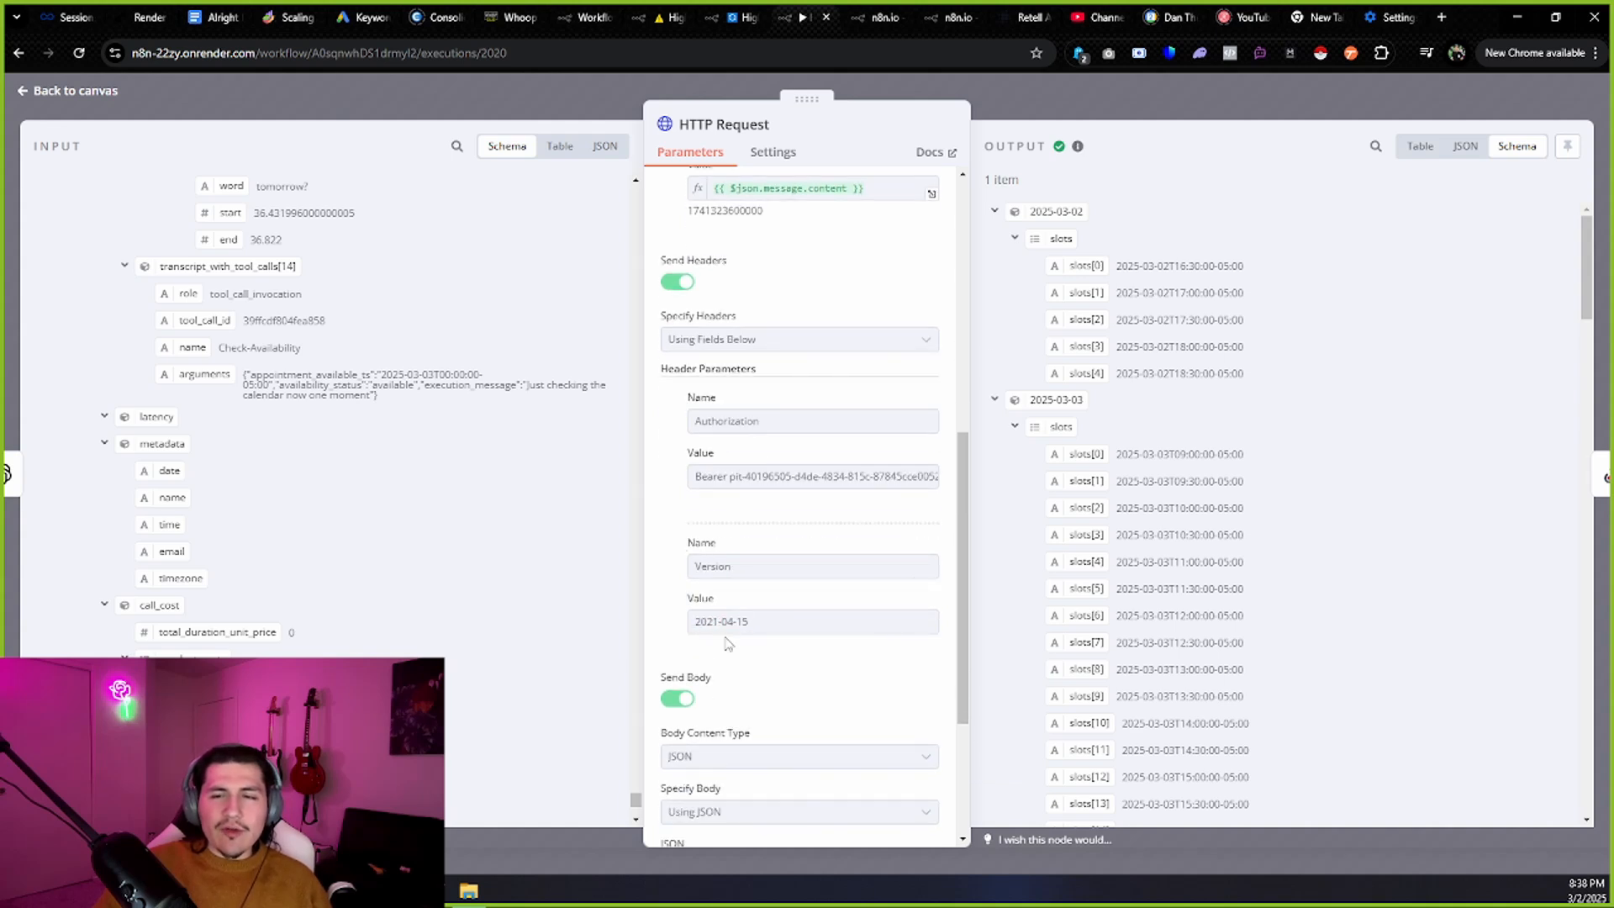
scroll(748, 550, "down", 3)
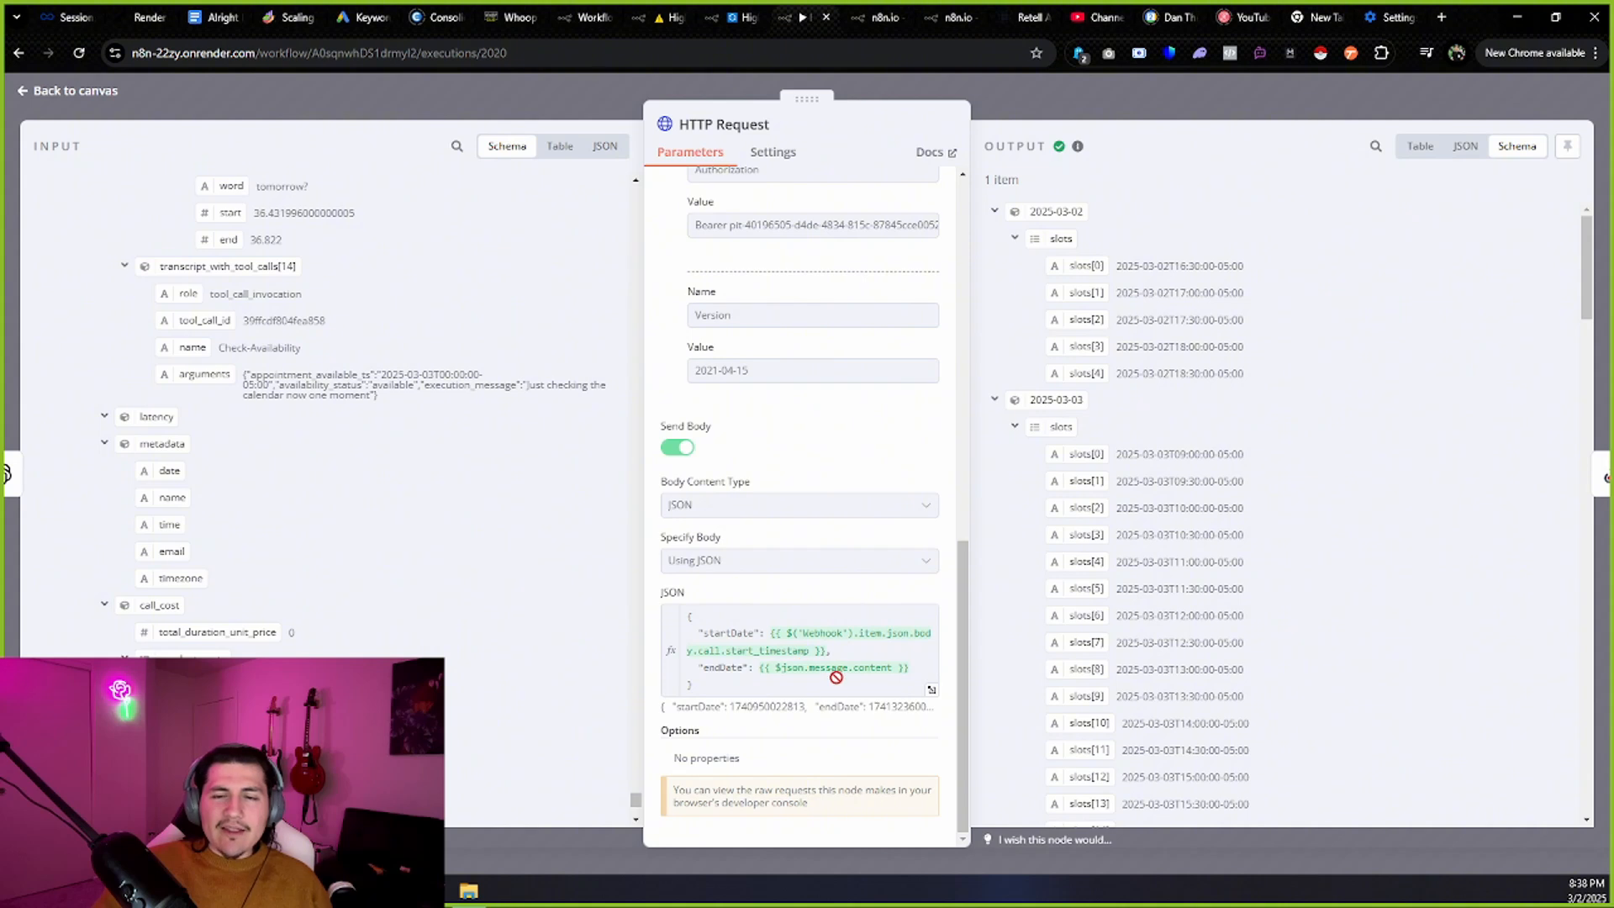
left_click_drag(721, 689, 705, 638)
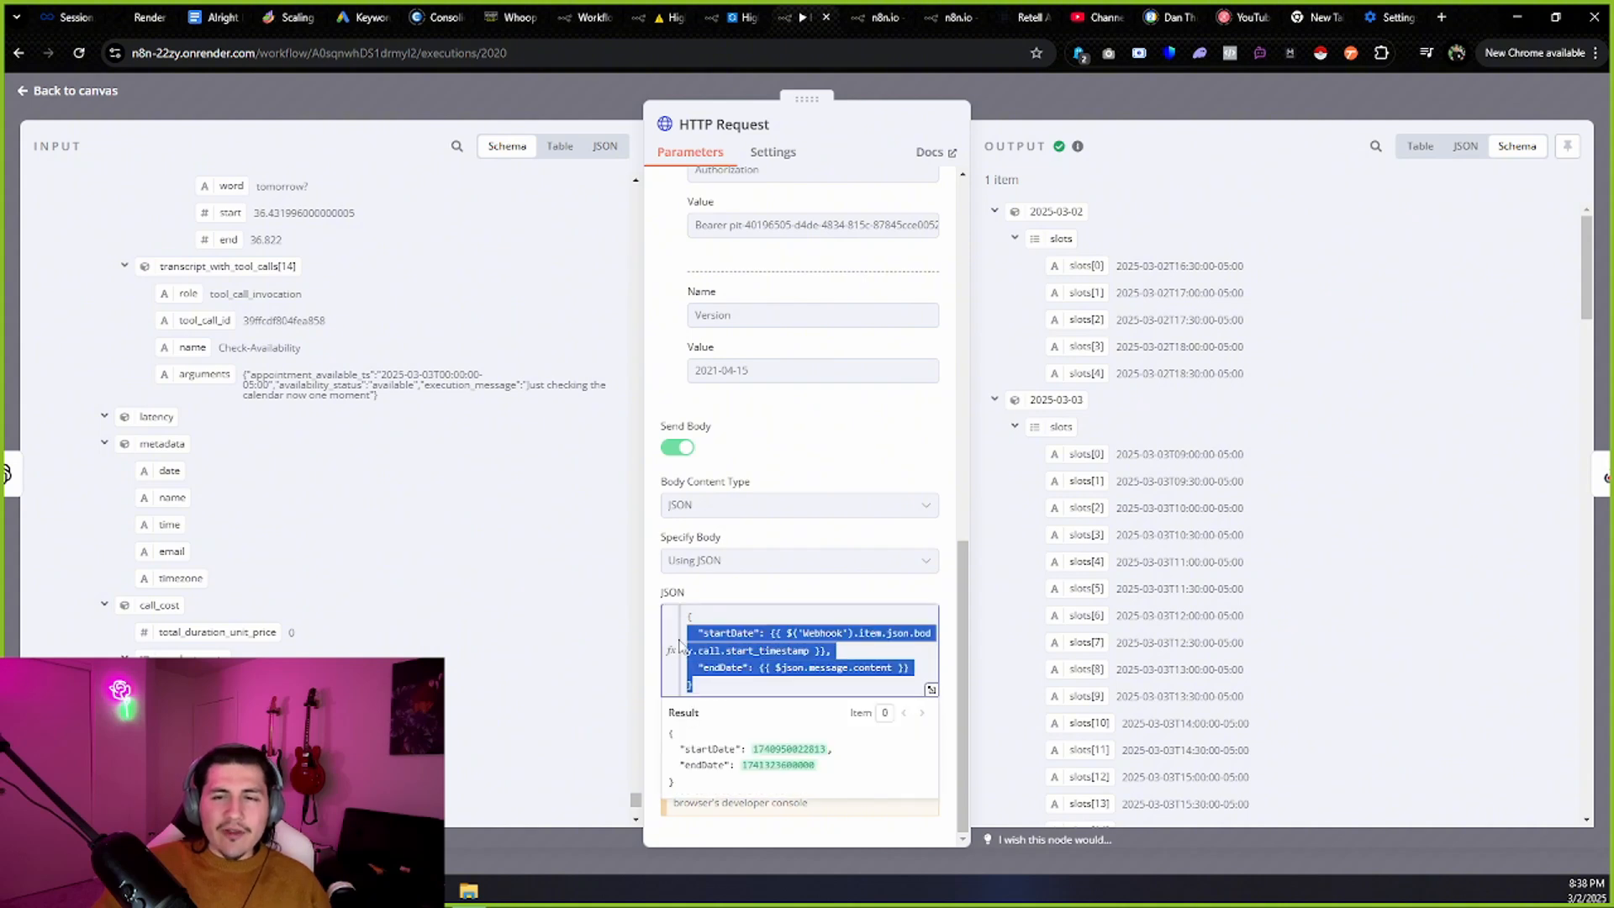
left_click(749, 667)
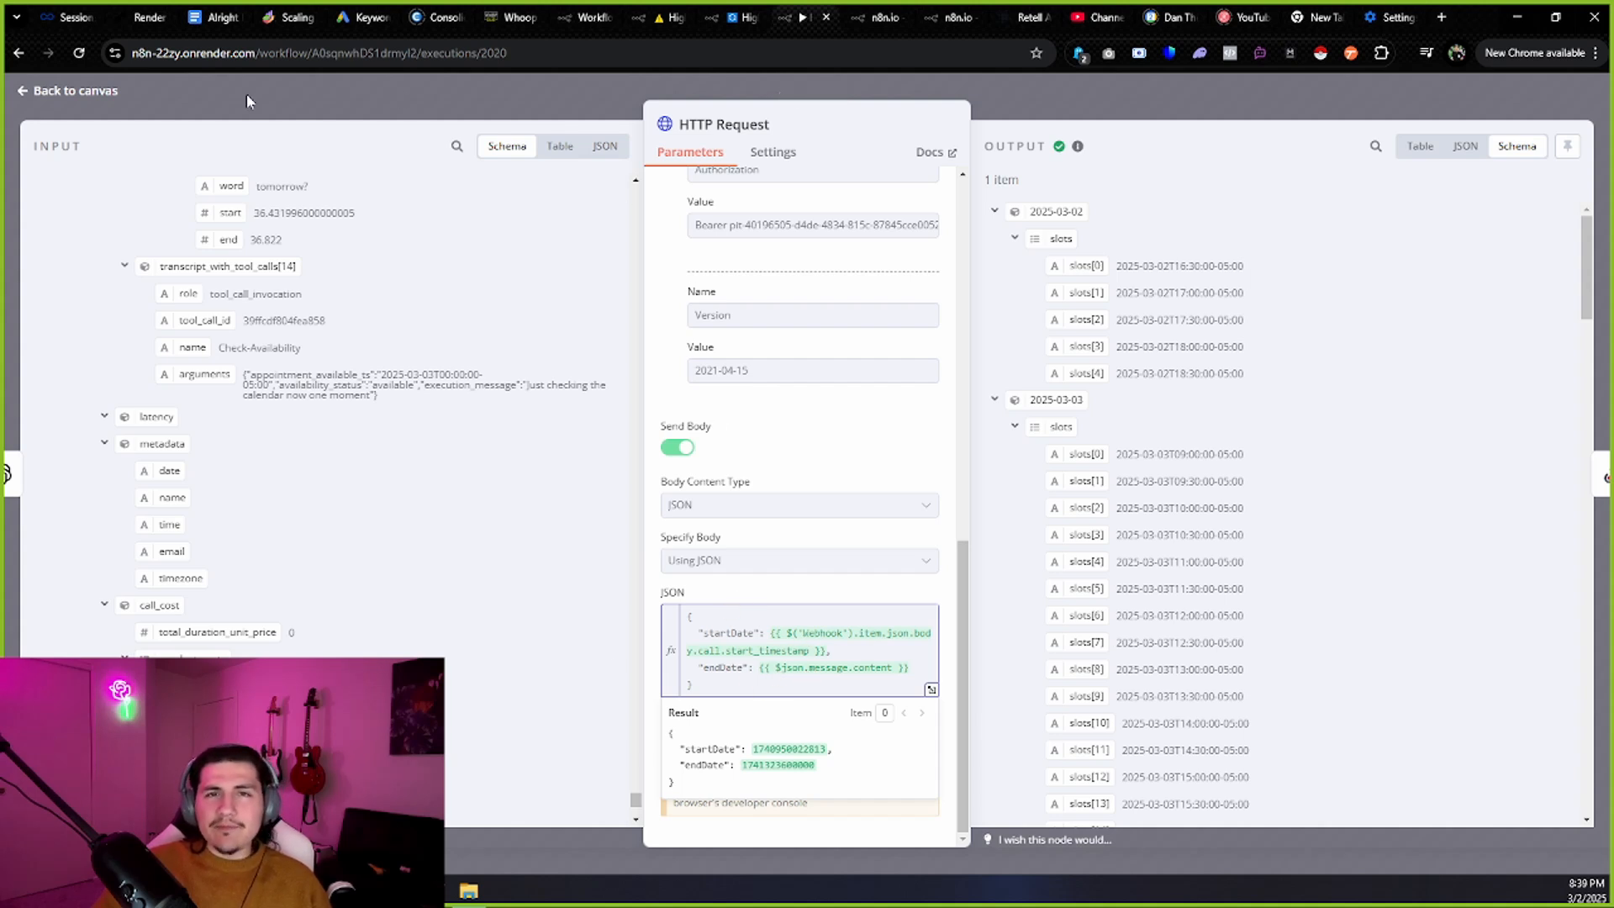
left_click_drag(684, 751, 744, 764)
left_click(838, 745)
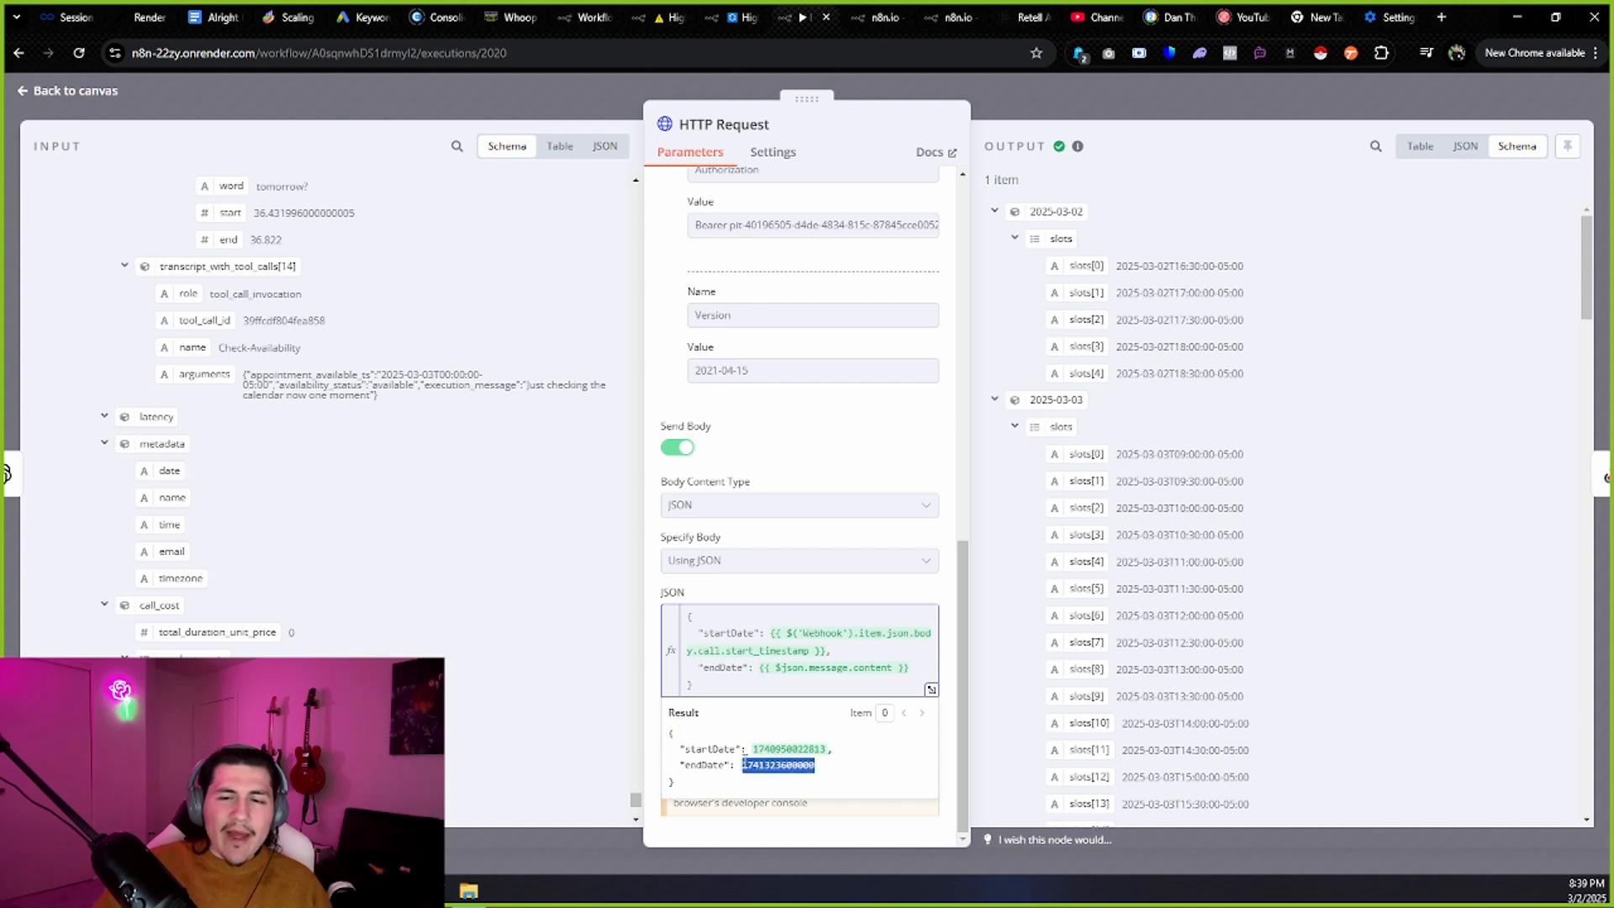
left_click(108, 93)
Read through the OpenAI1 node's timestamp-conversion prompt.
double_click(893, 501)
scroll(824, 504, "down", 3)
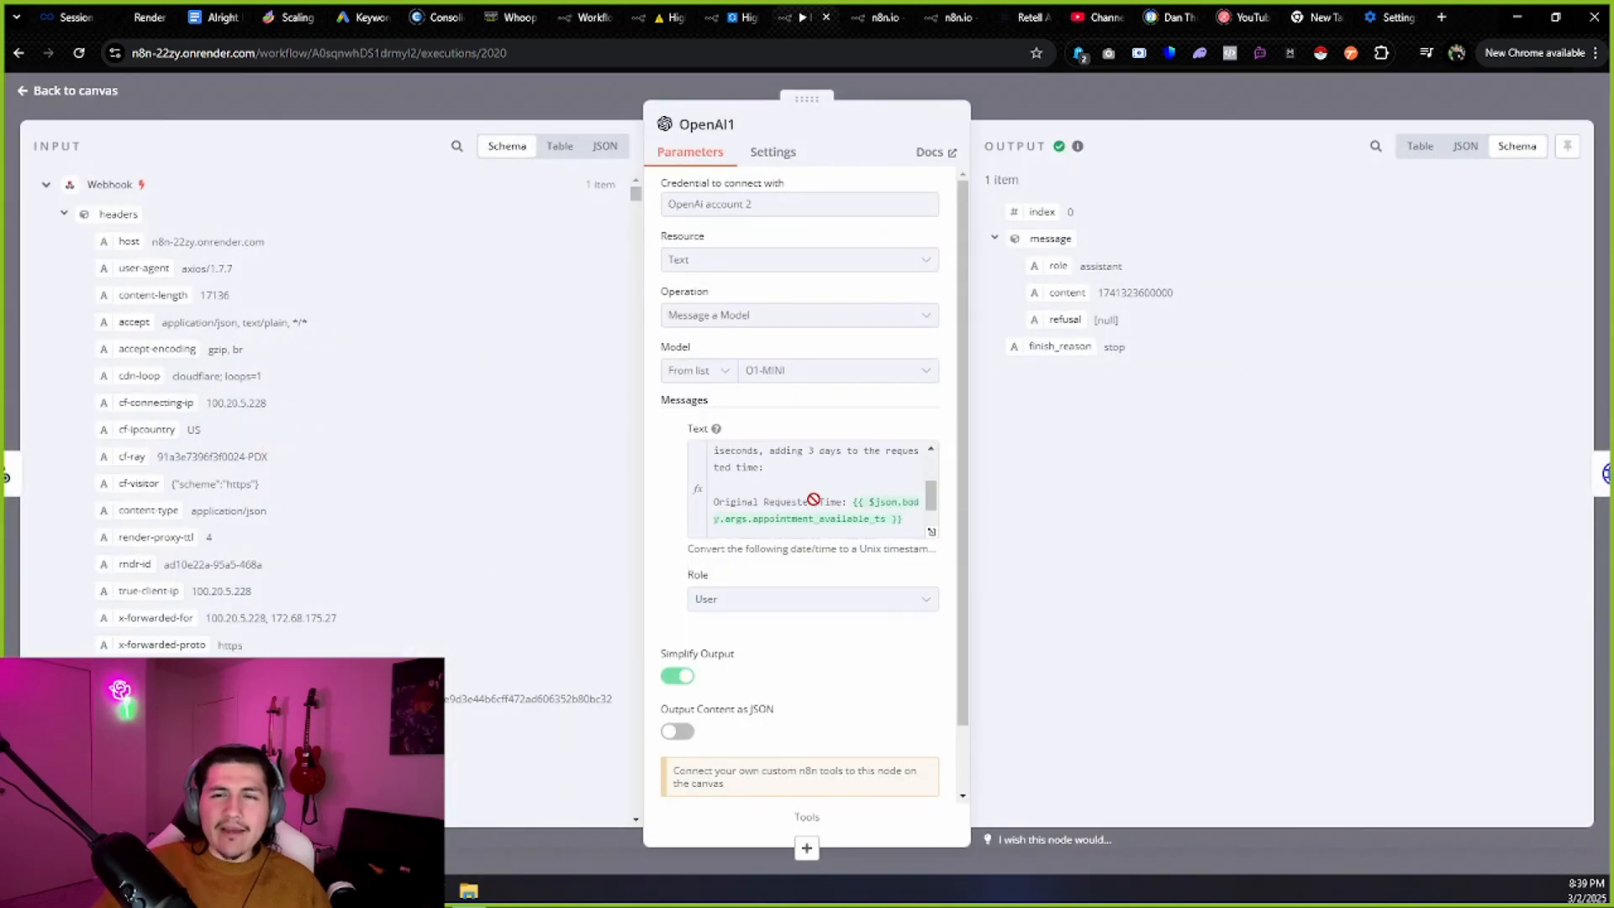
scroll(814, 503, "up", 3)
scroll(787, 481, "down", 4)
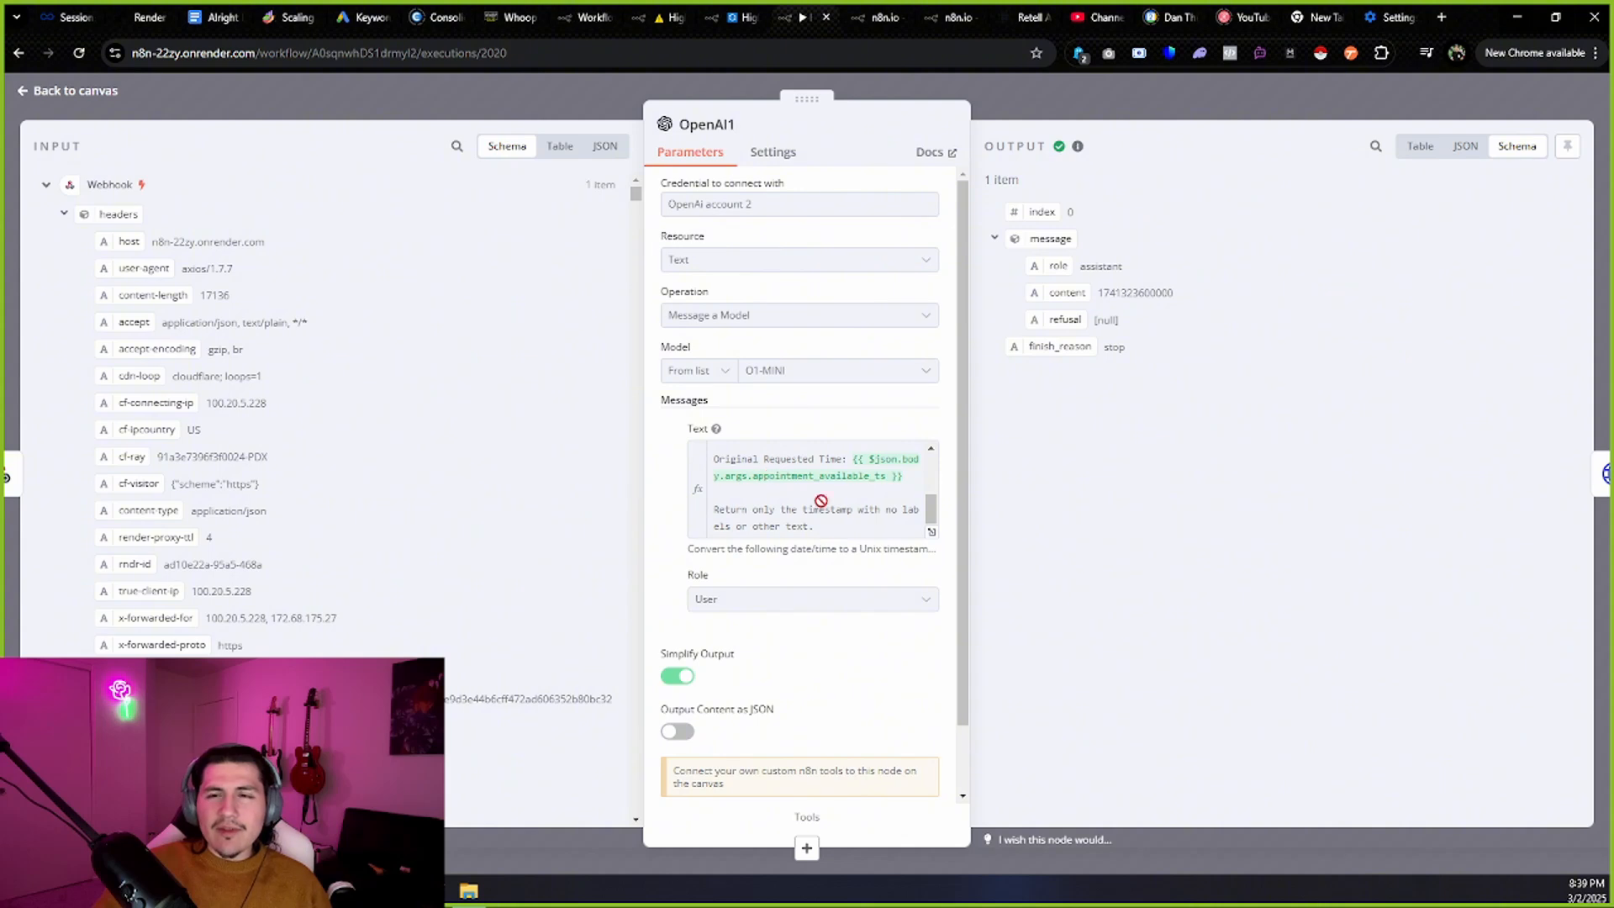
left_click(96, 92)
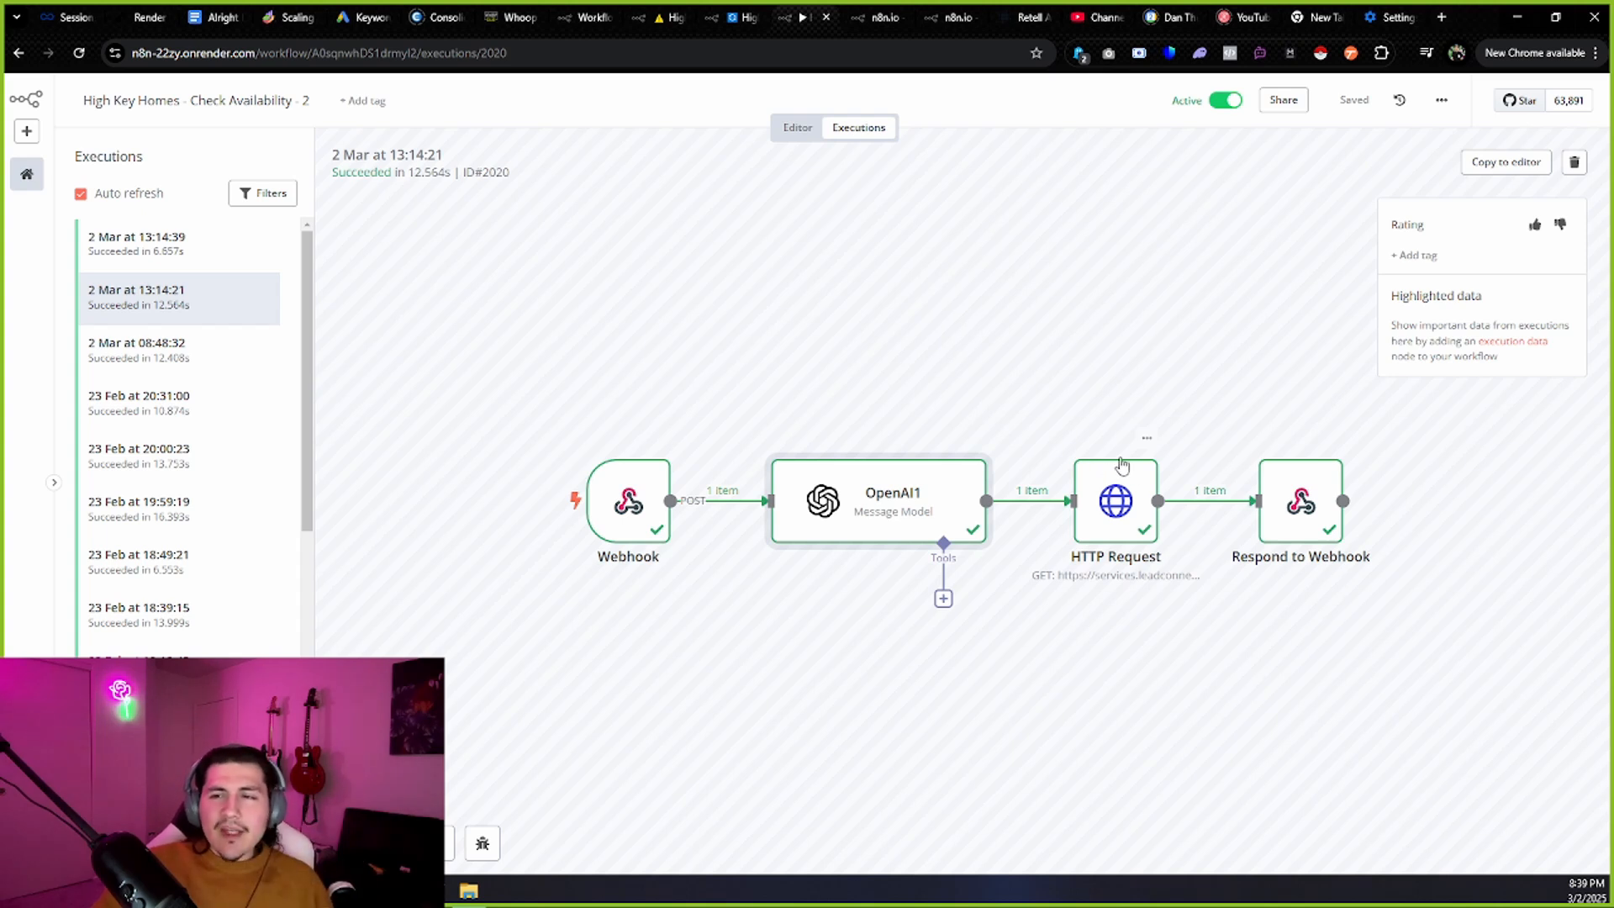
Inspect the HTTP Request node's run data, then toggle between the Editor and Executions views.
double_click(1133, 502)
scroll(1226, 673, "down", 2)
left_click_drag(1118, 261, 1085, 660)
left_click(17, 91)
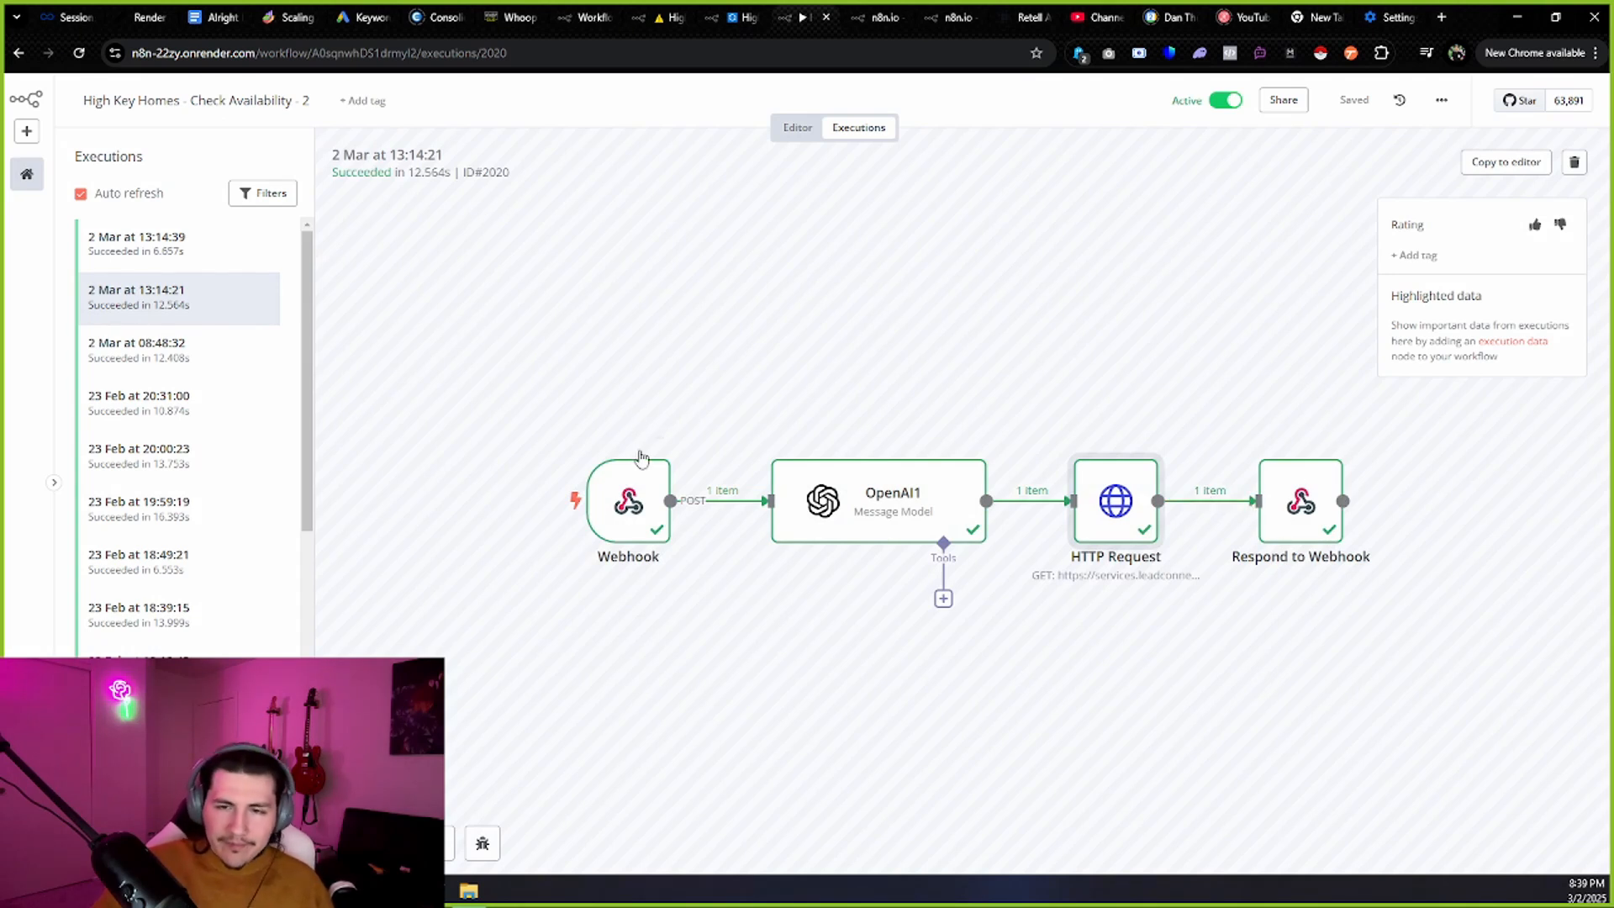
left_click(798, 127)
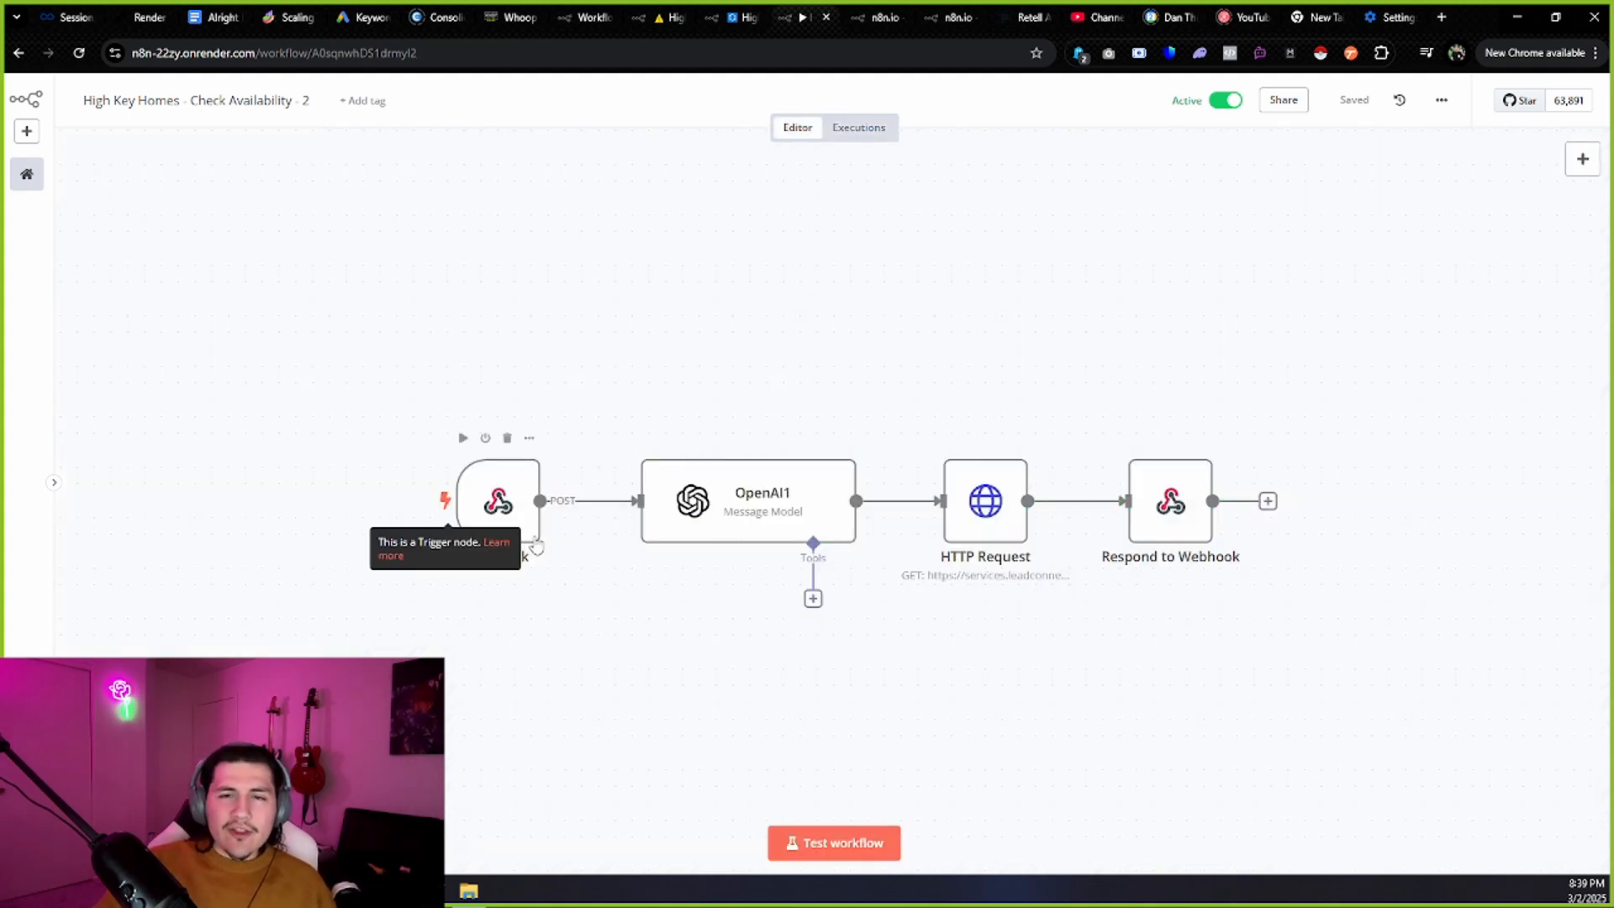
left_click(841, 130)
Cancel the Retell Check-Availability function dialog and go back to the n8n executions view.
left_click(1017, 22)
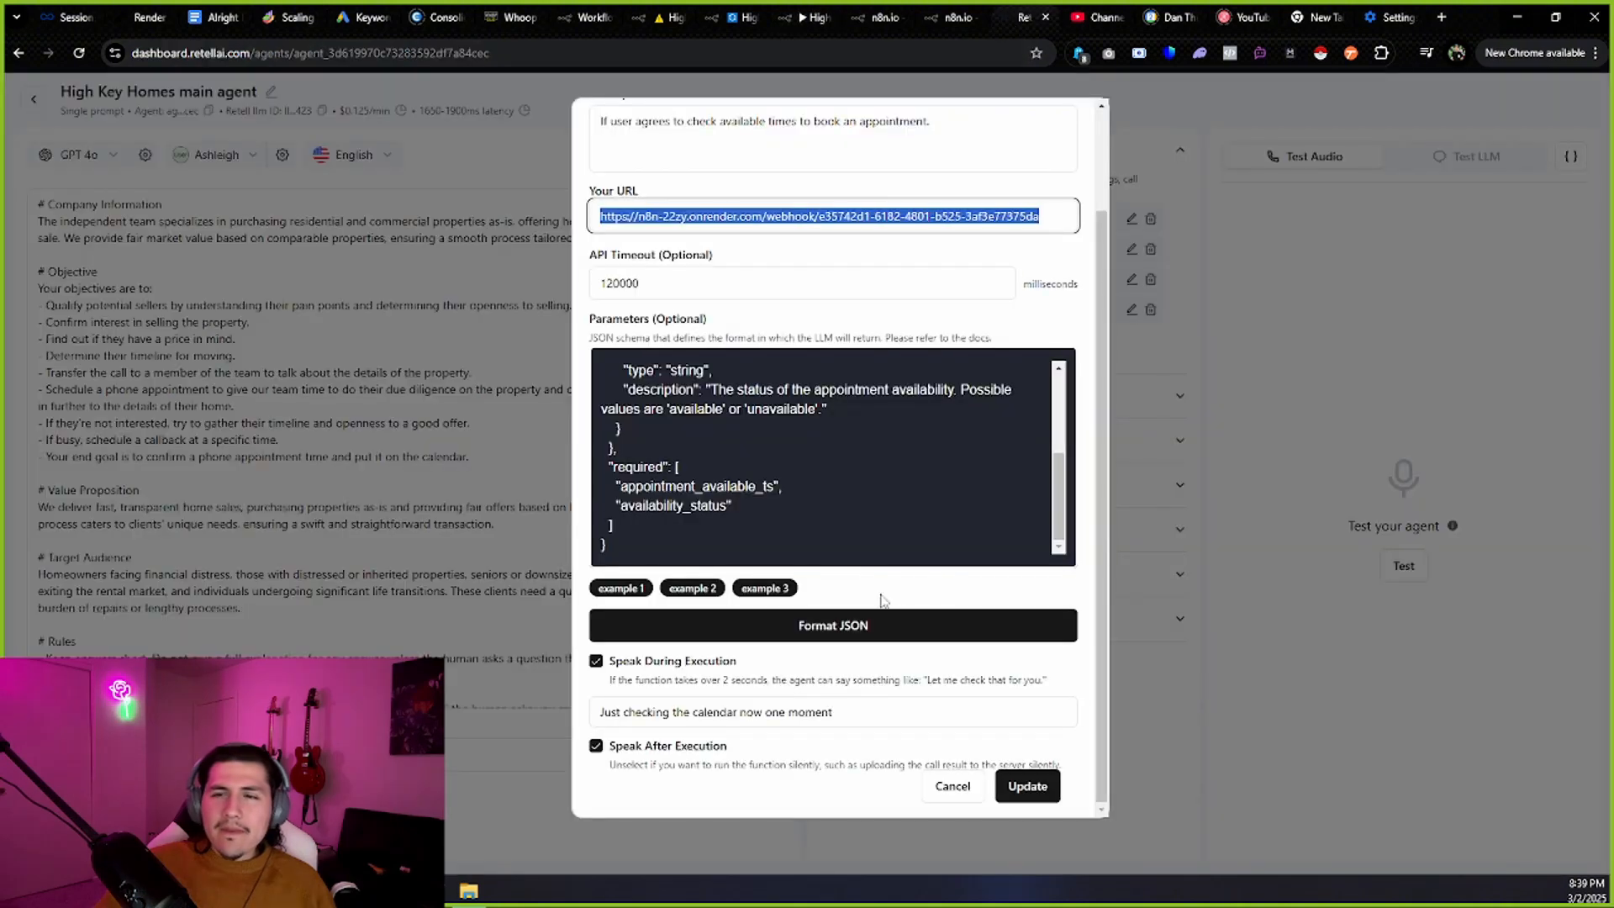
left_click(1158, 160)
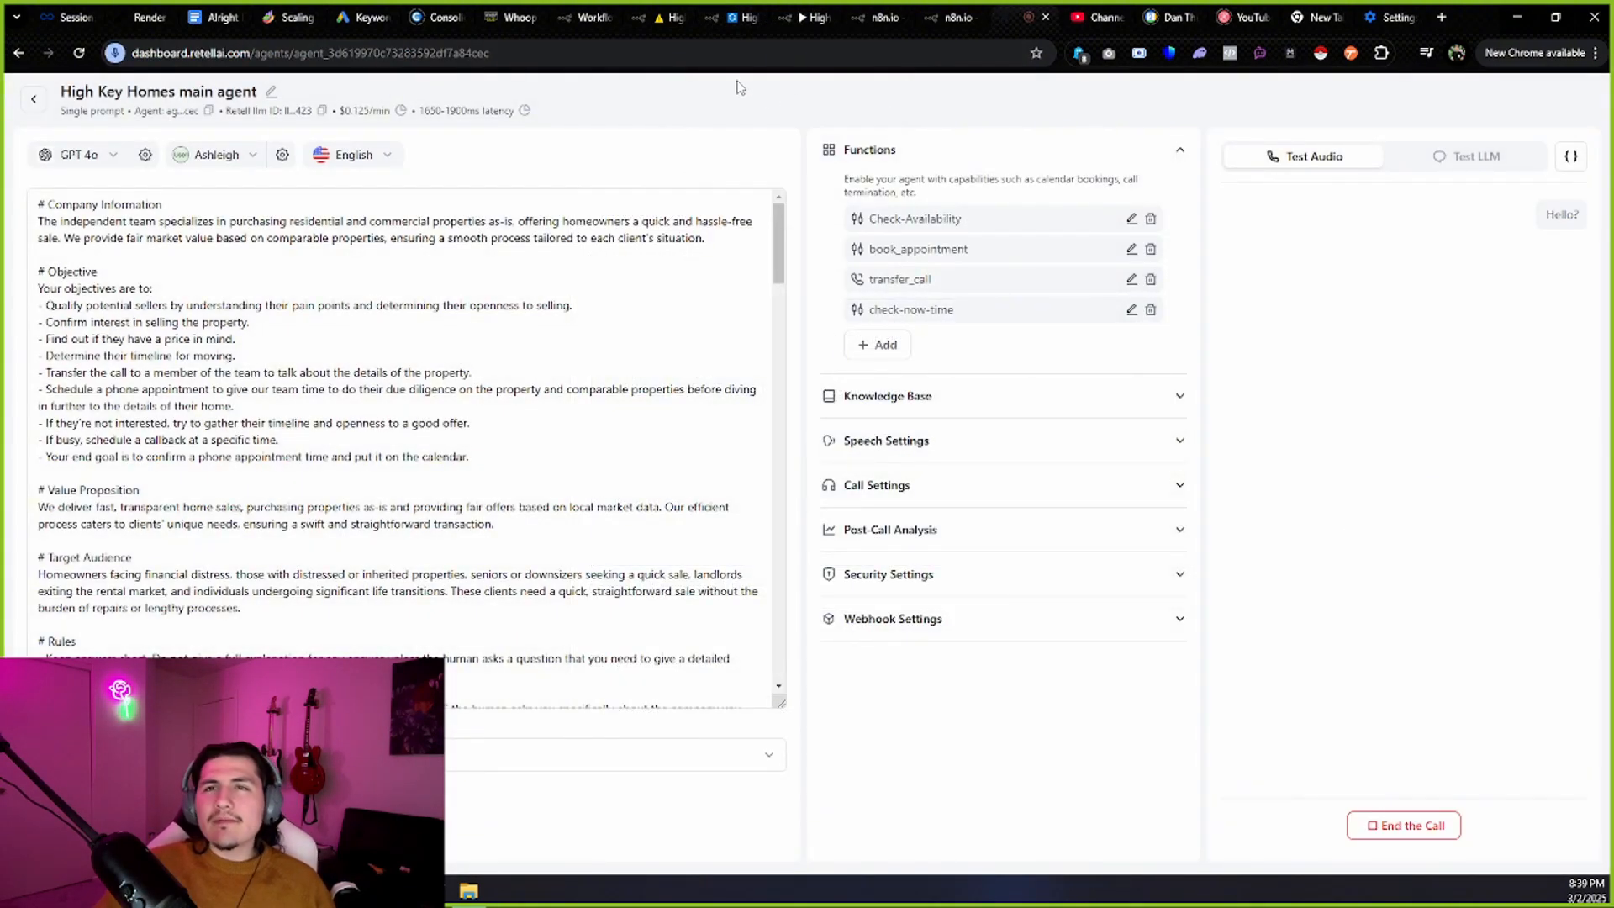
left_click(814, 17)
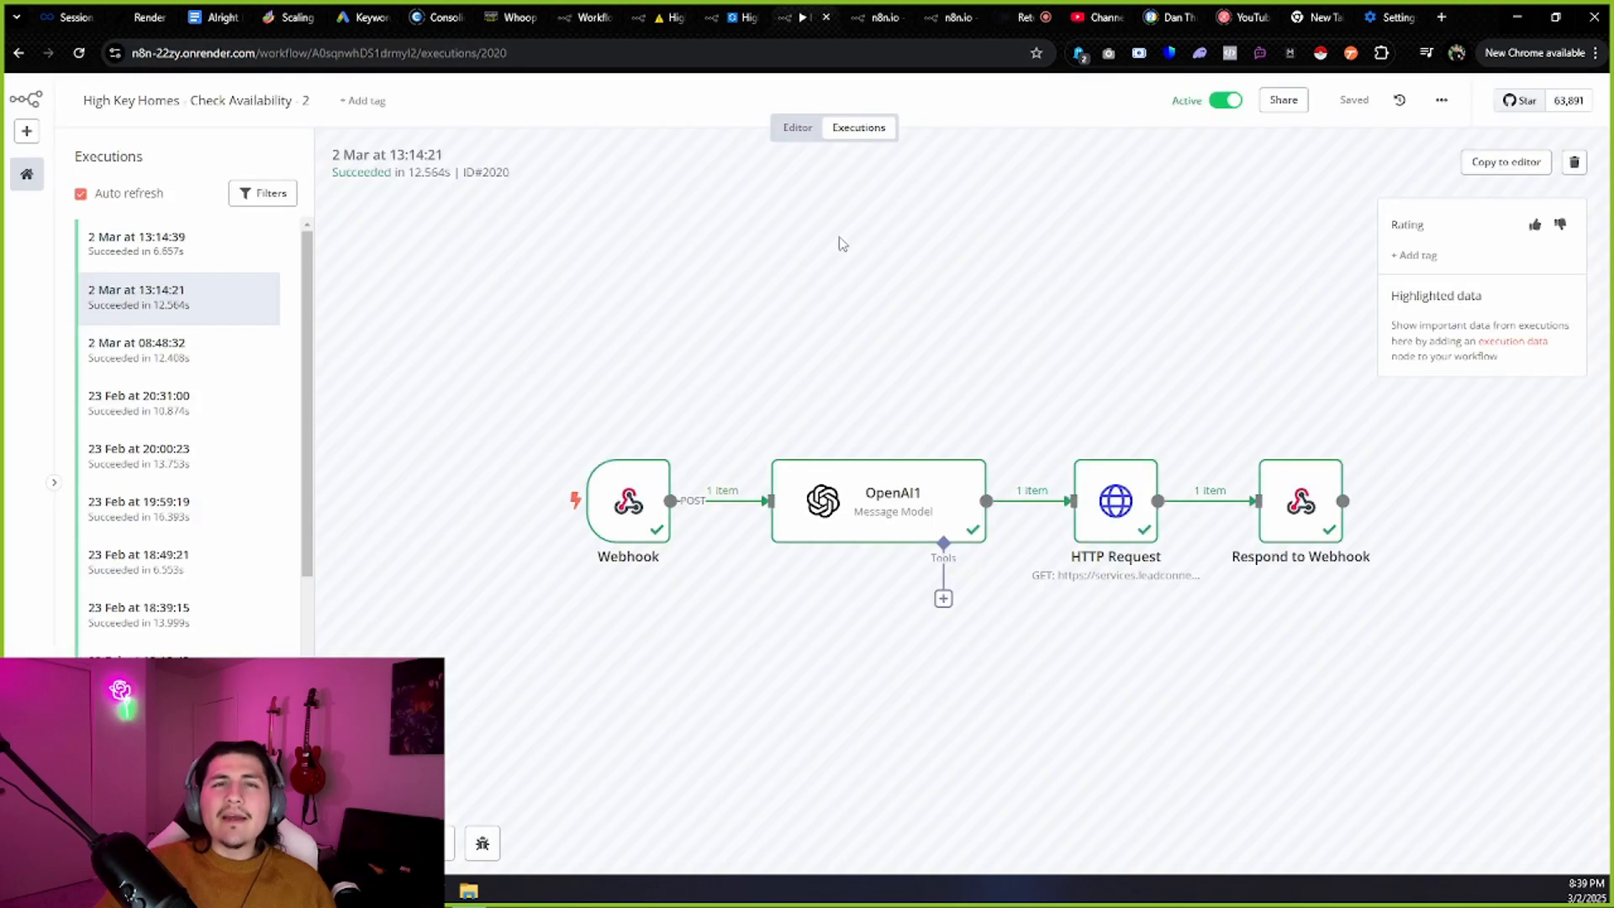
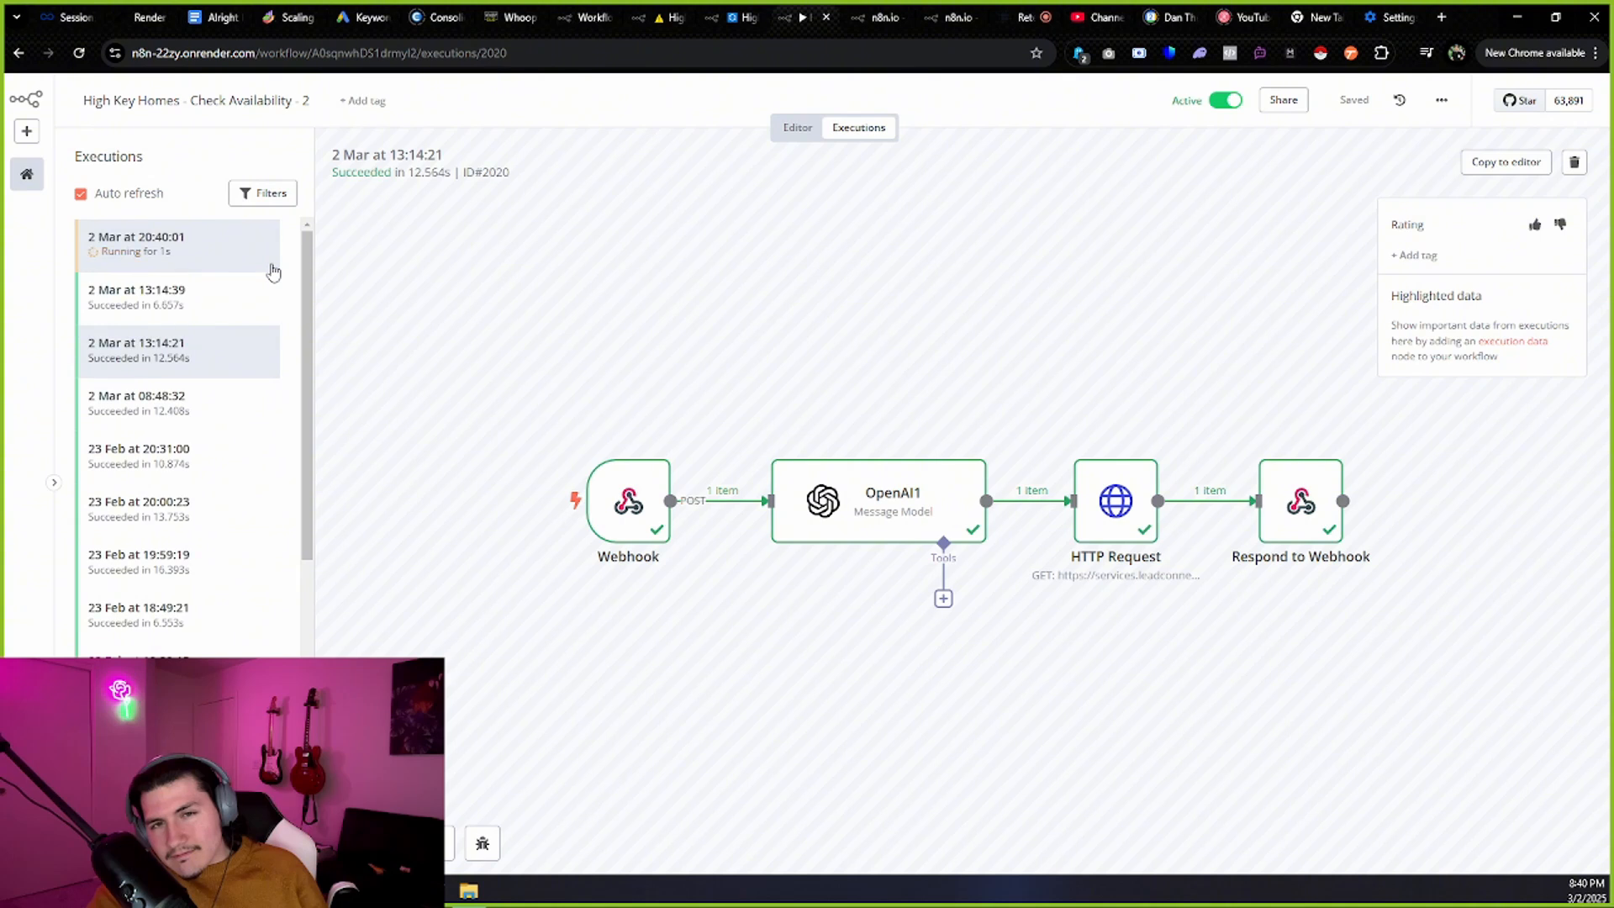
Open the 2 Mar 20:40:01 execution and view the Respond to Webhook step's data.
left_click(273, 271)
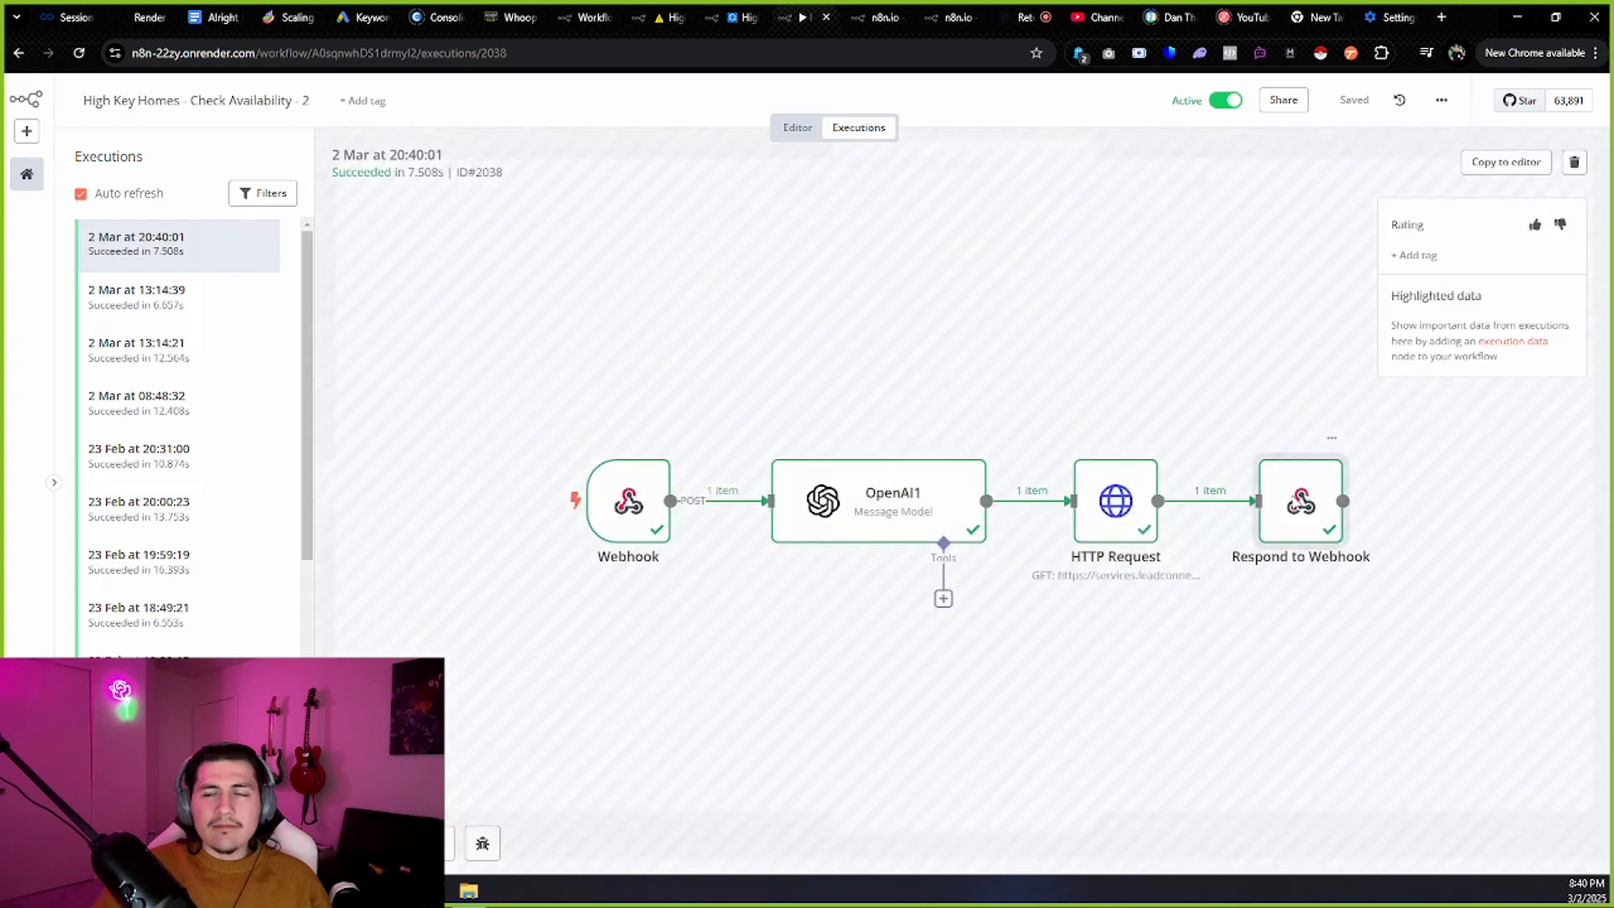
double_click(1297, 502)
scroll(1131, 261, "down", 5)
Reset the Retell agent's test conversation, then go back to the n8n execution.
left_click(1028, 17)
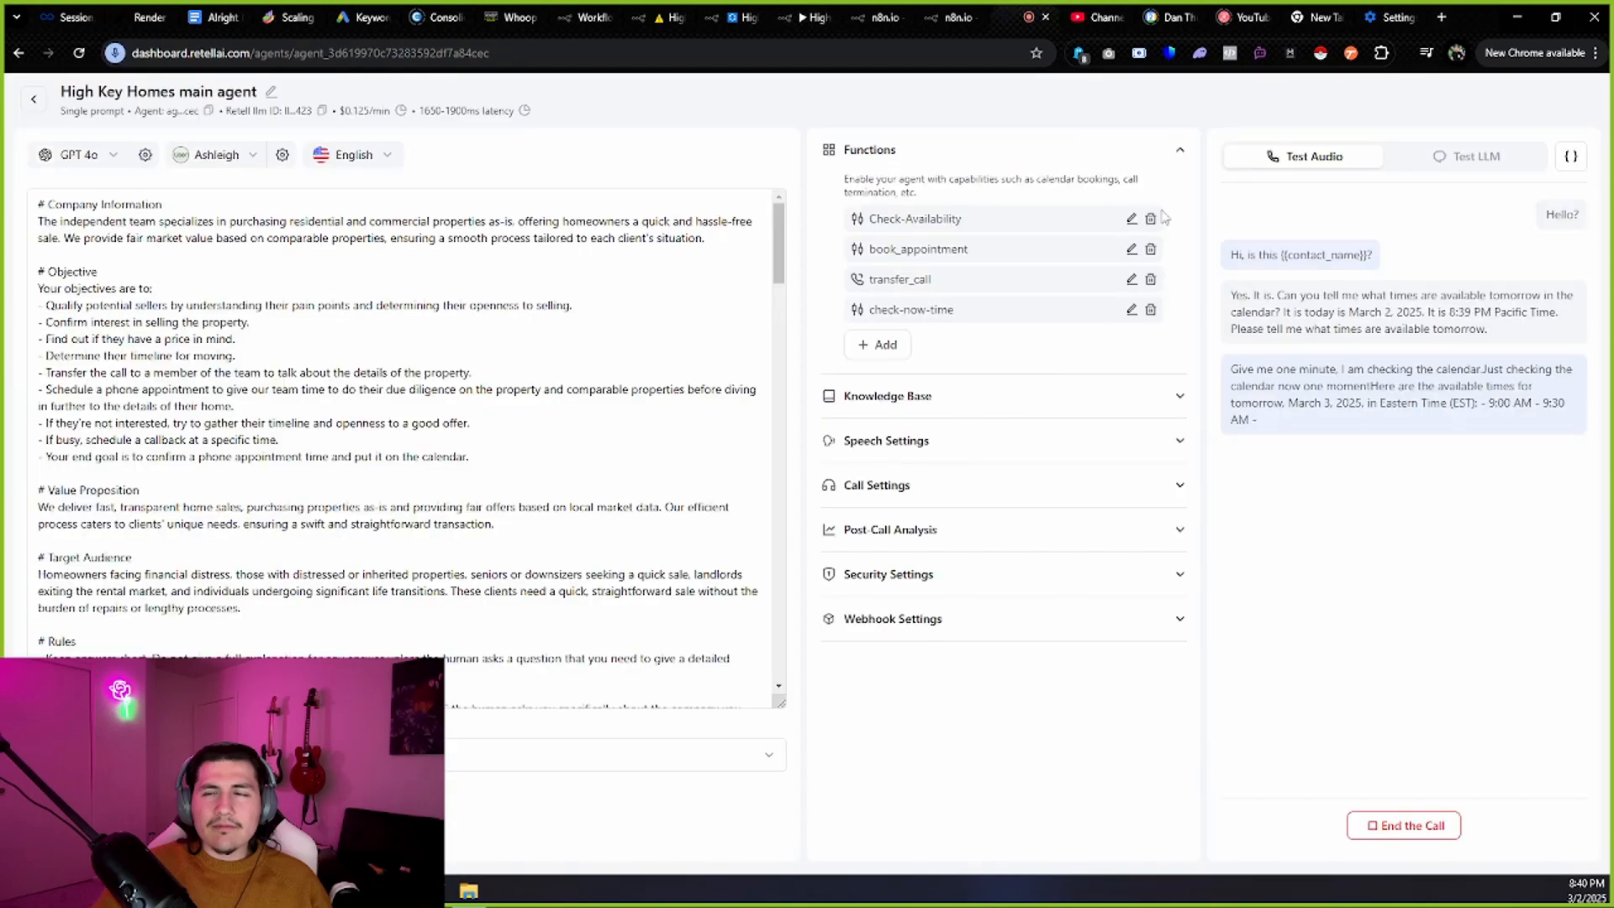
left_click(1418, 821)
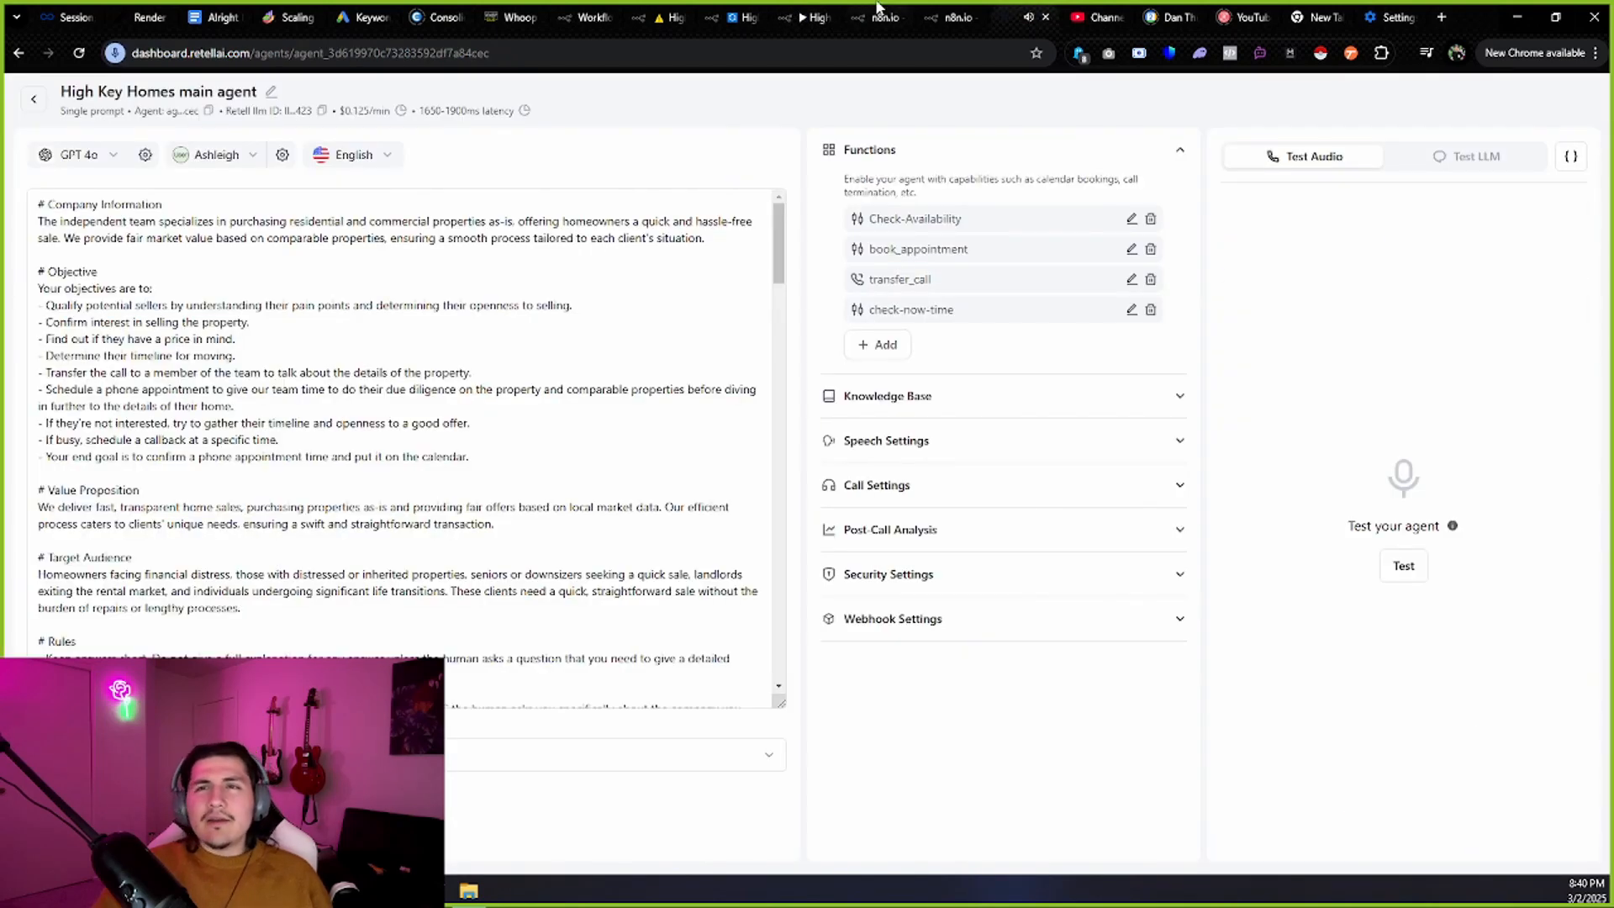
left_click(804, 17)
Reopen Respond to Webhook, highlight its returned 2025-03-03 time slots, and return to the canvas.
left_click(76, 91)
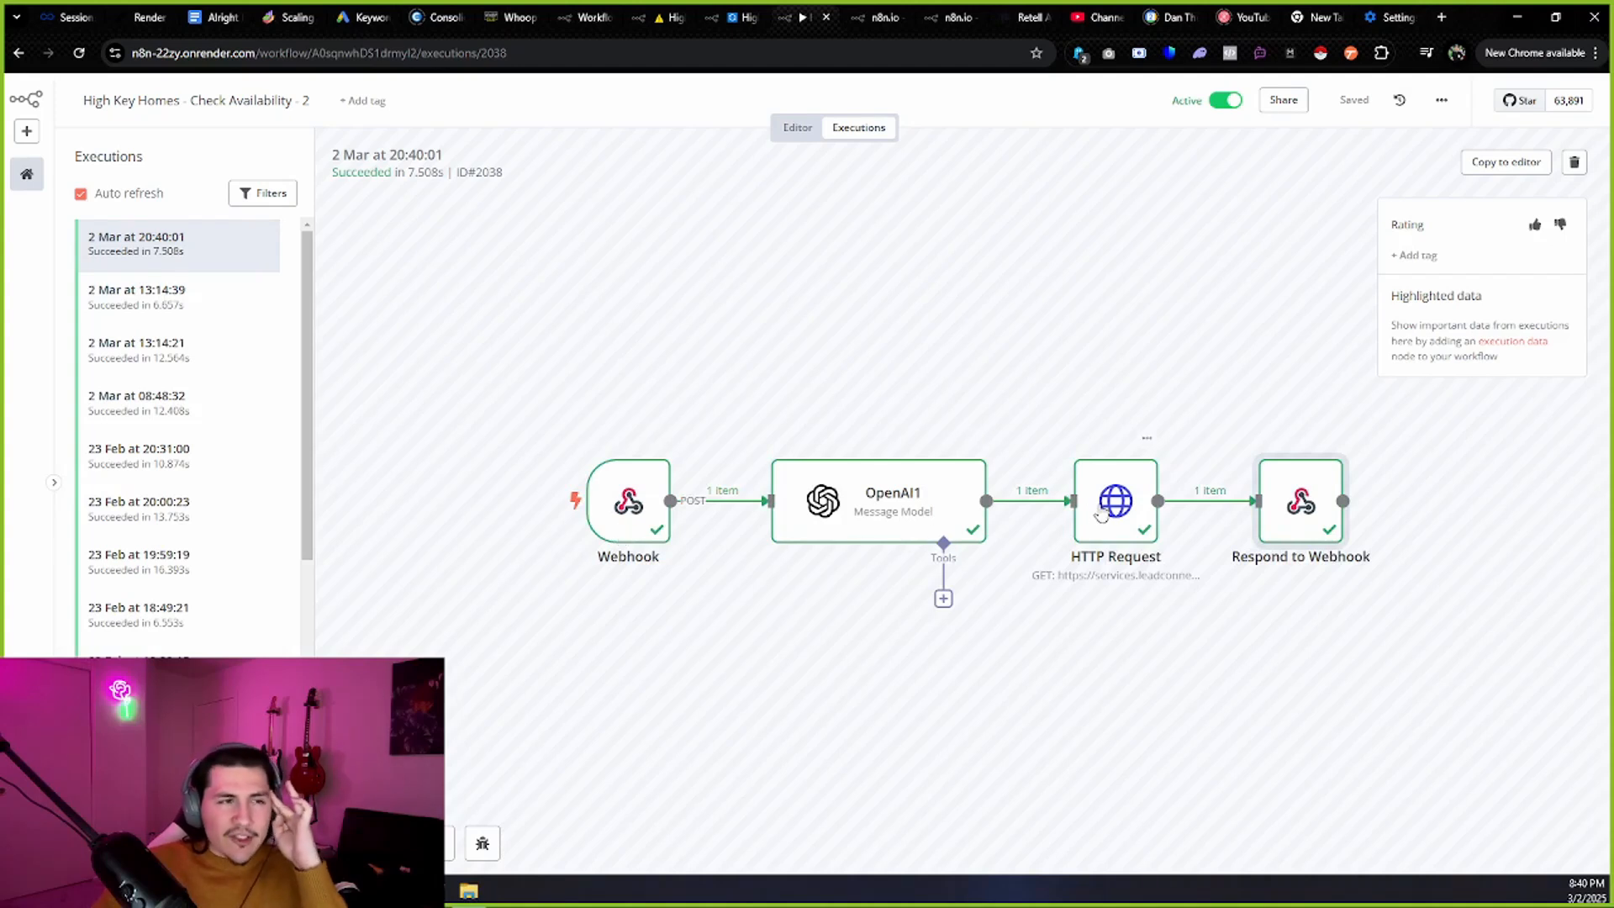
double_click(1276, 489)
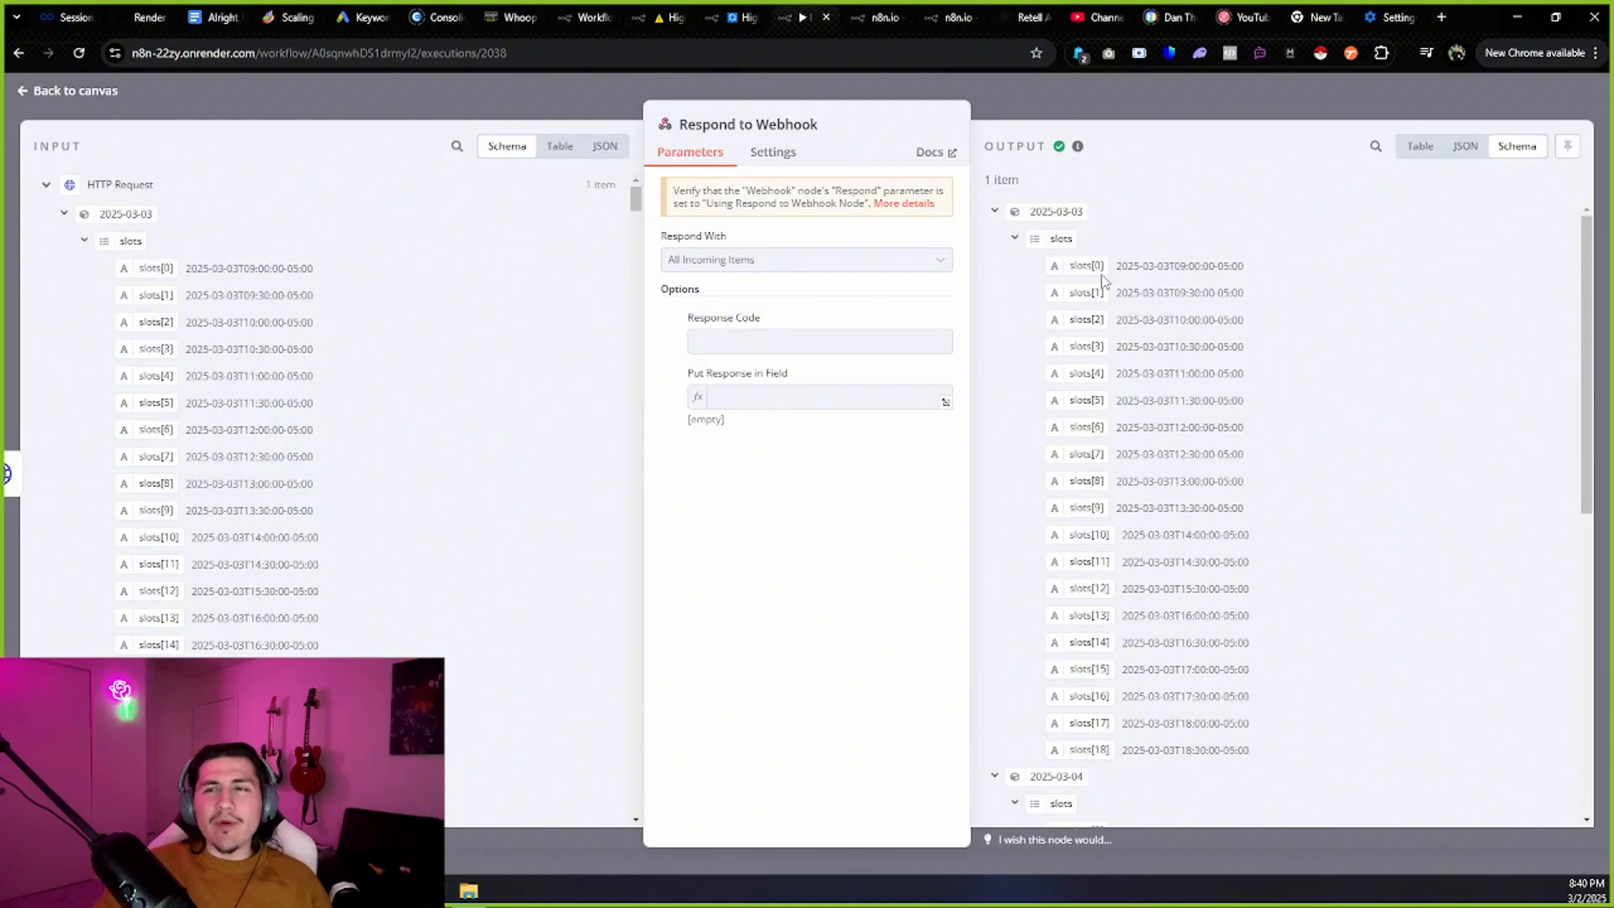
left_click_drag(1131, 278, 1174, 536)
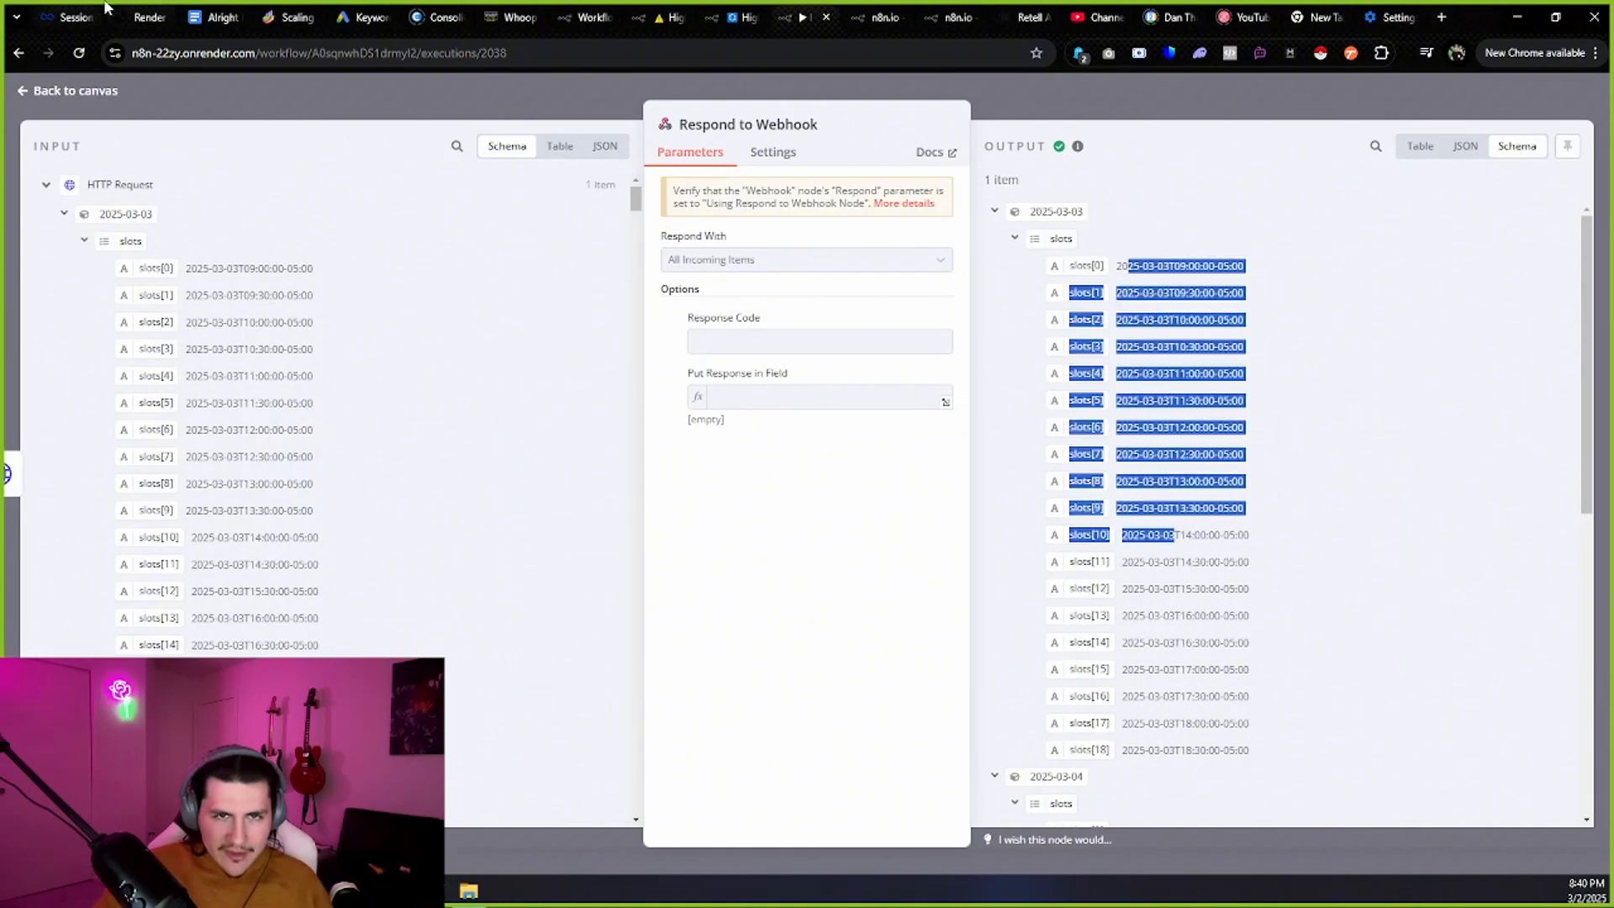
right_click(300, 284)
left_click(715, 488)
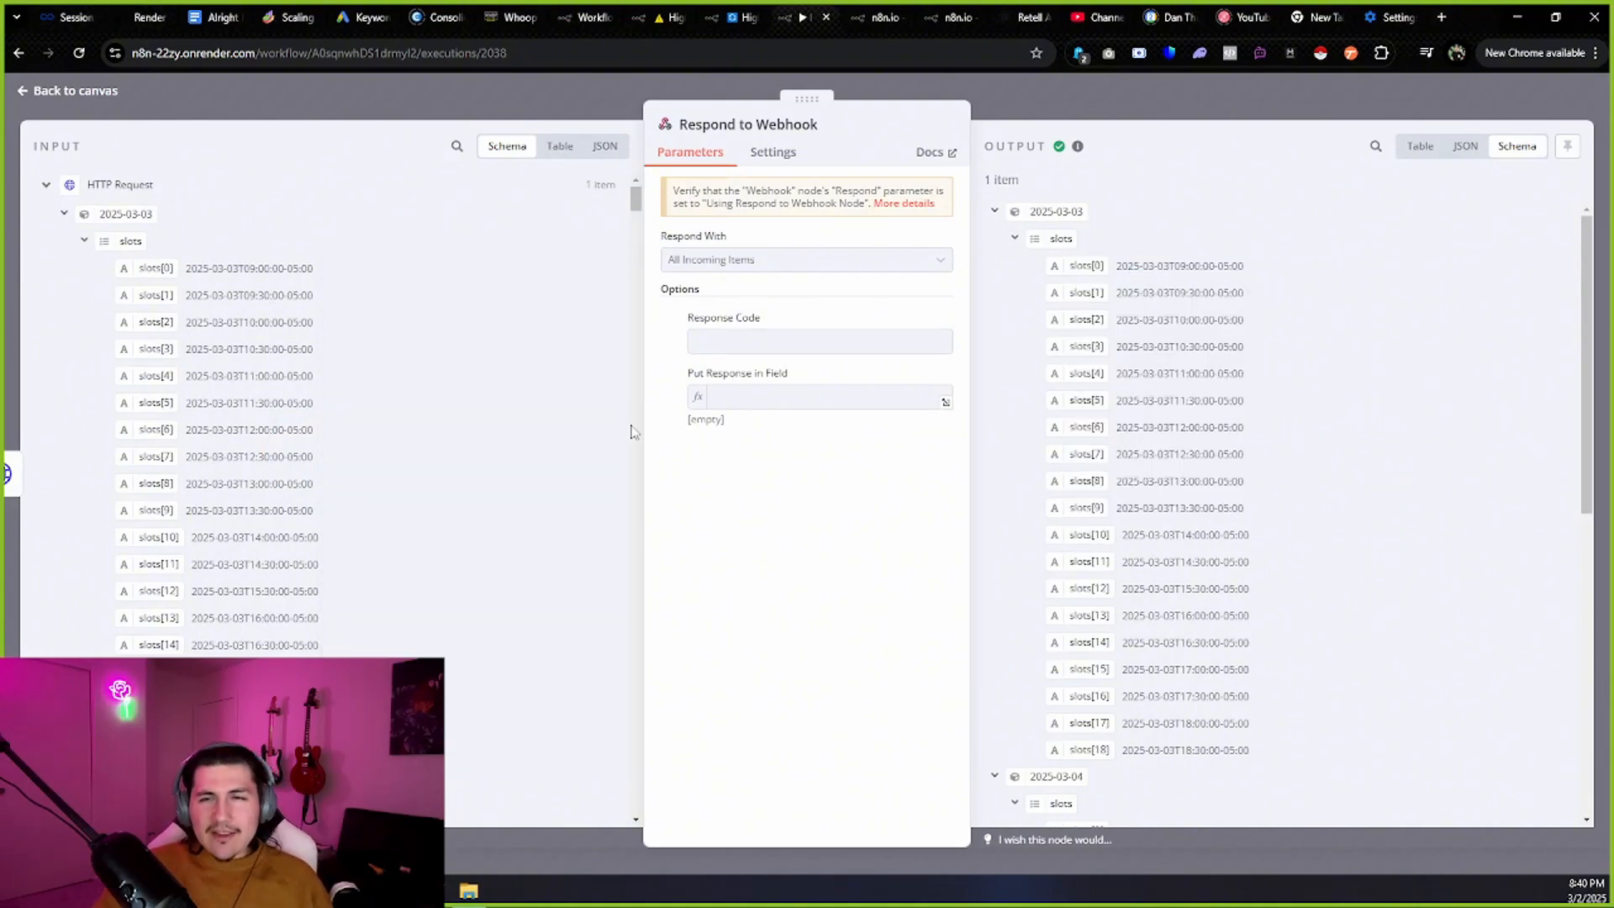
left_click(84, 99)
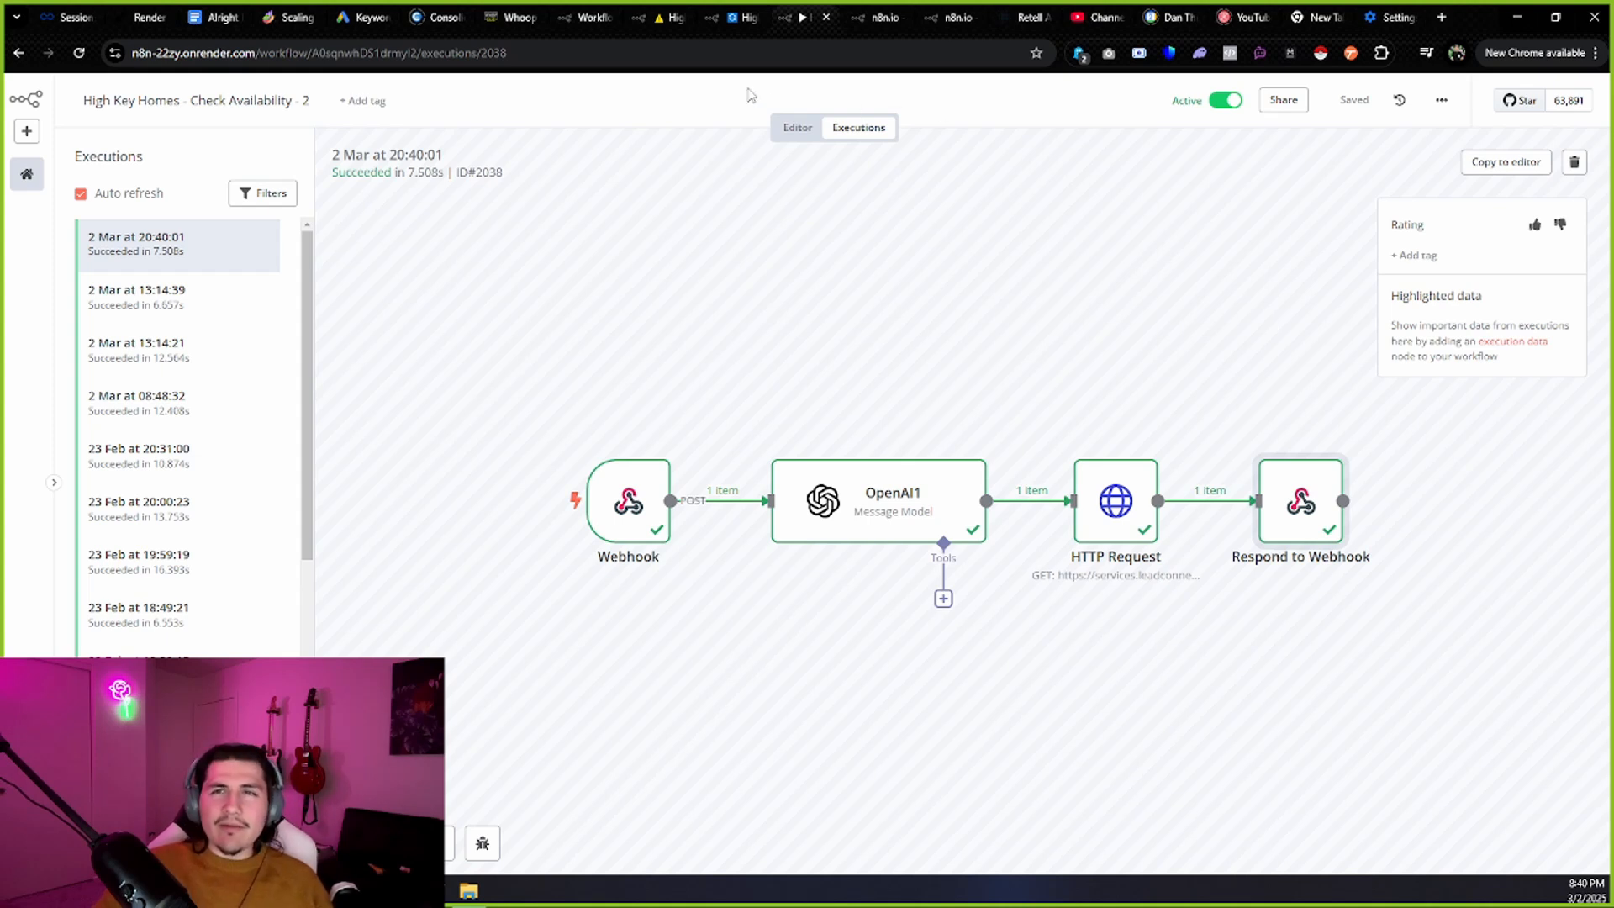
left_click(871, 9)
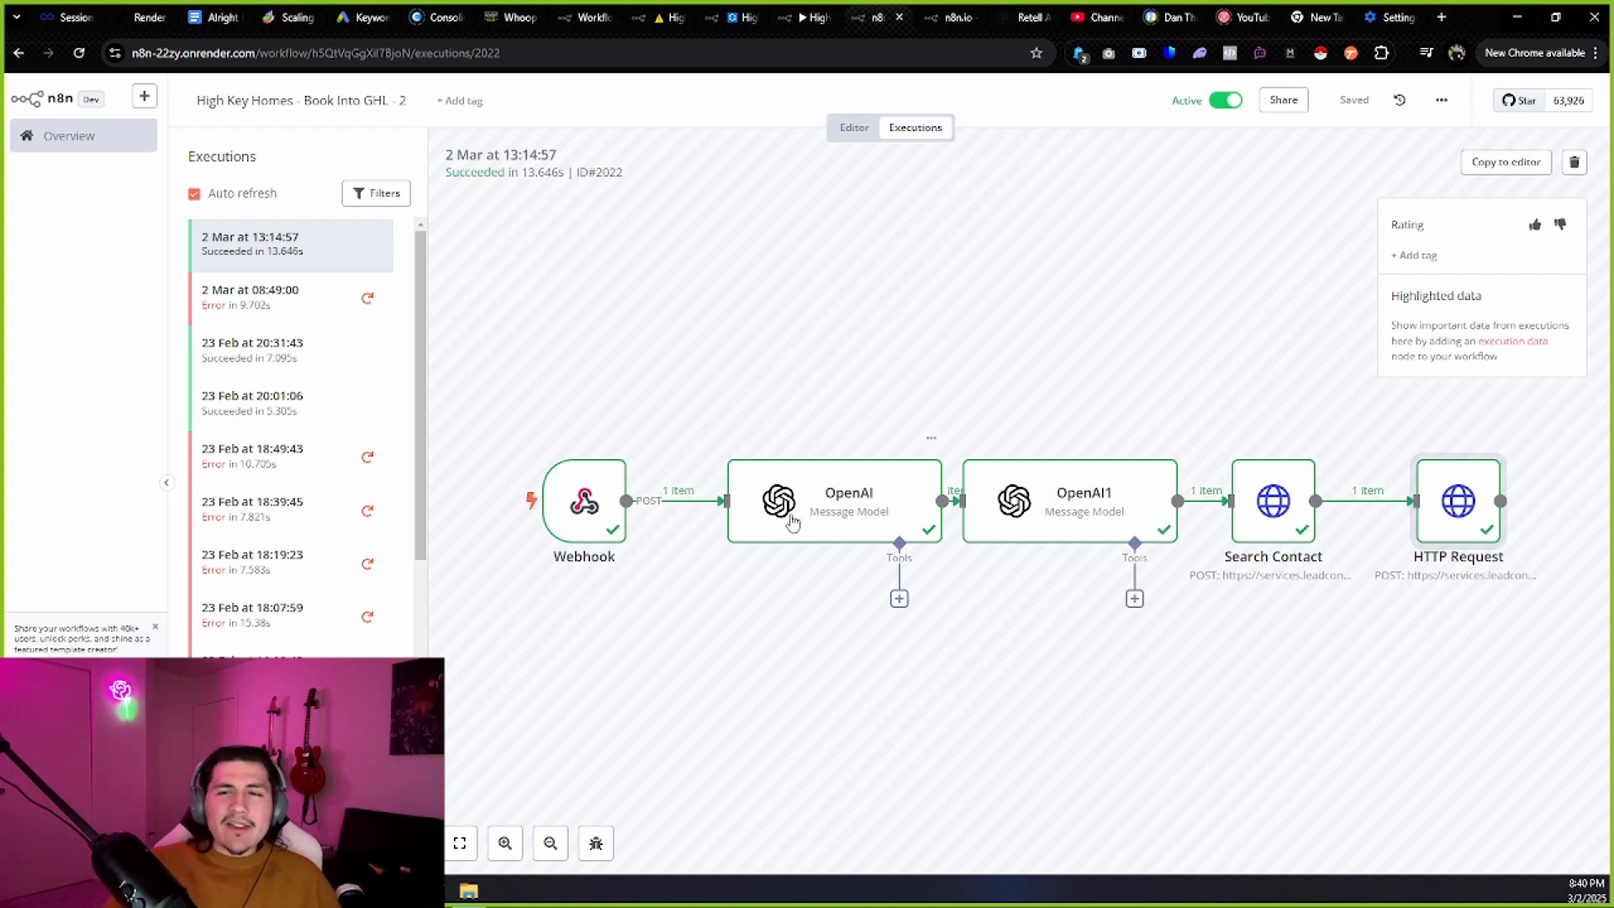
left_click(1027, 17)
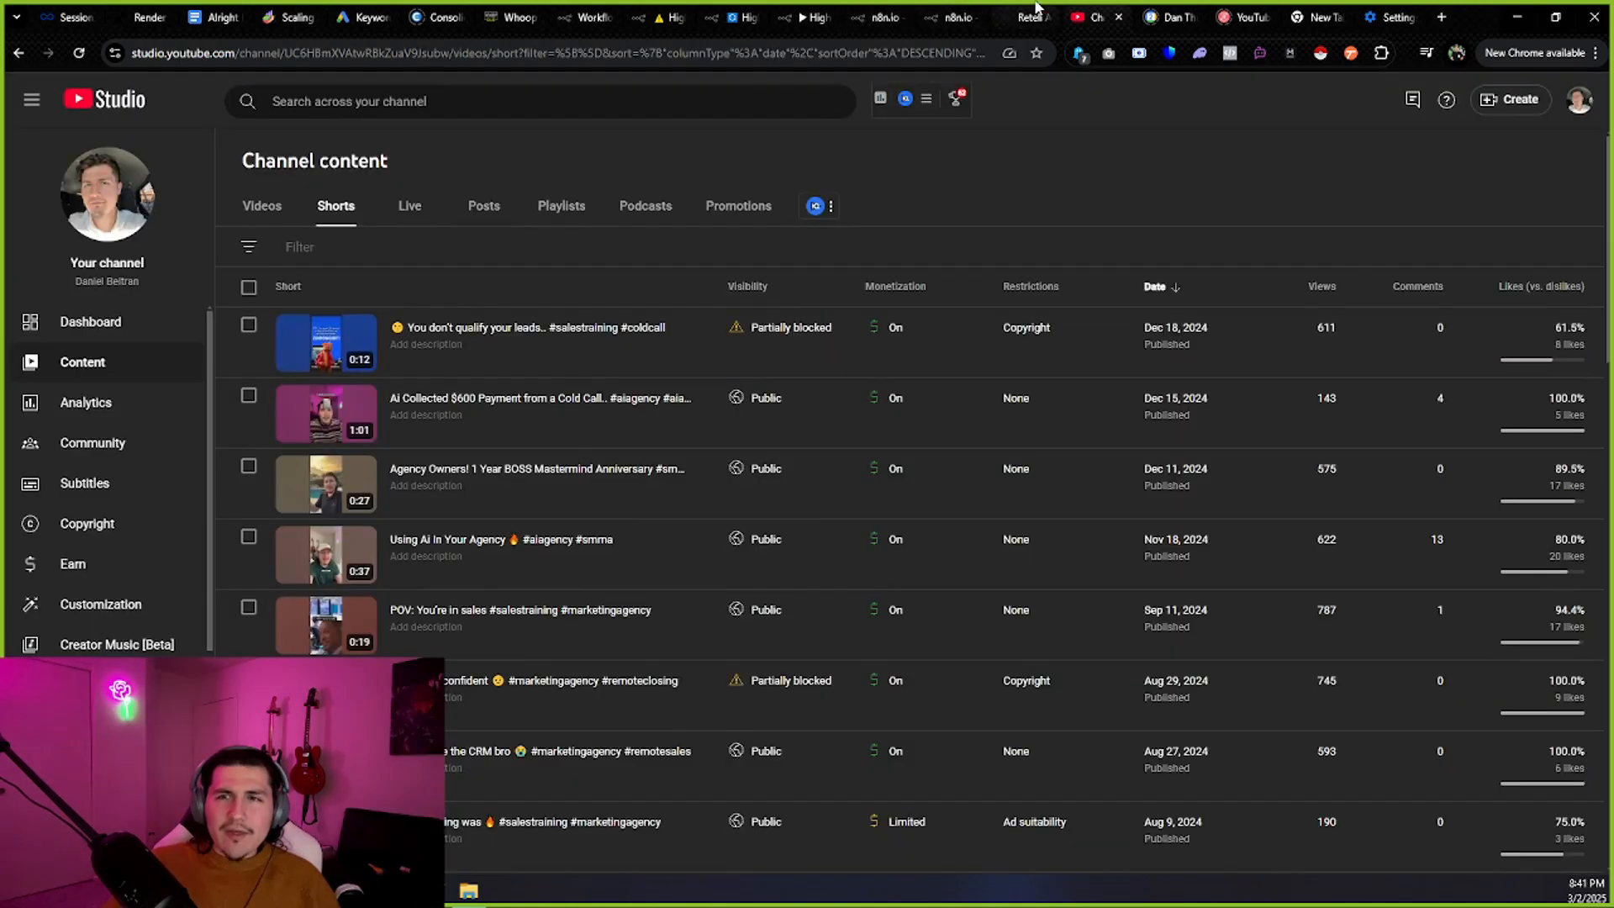
left_click(1132, 248)
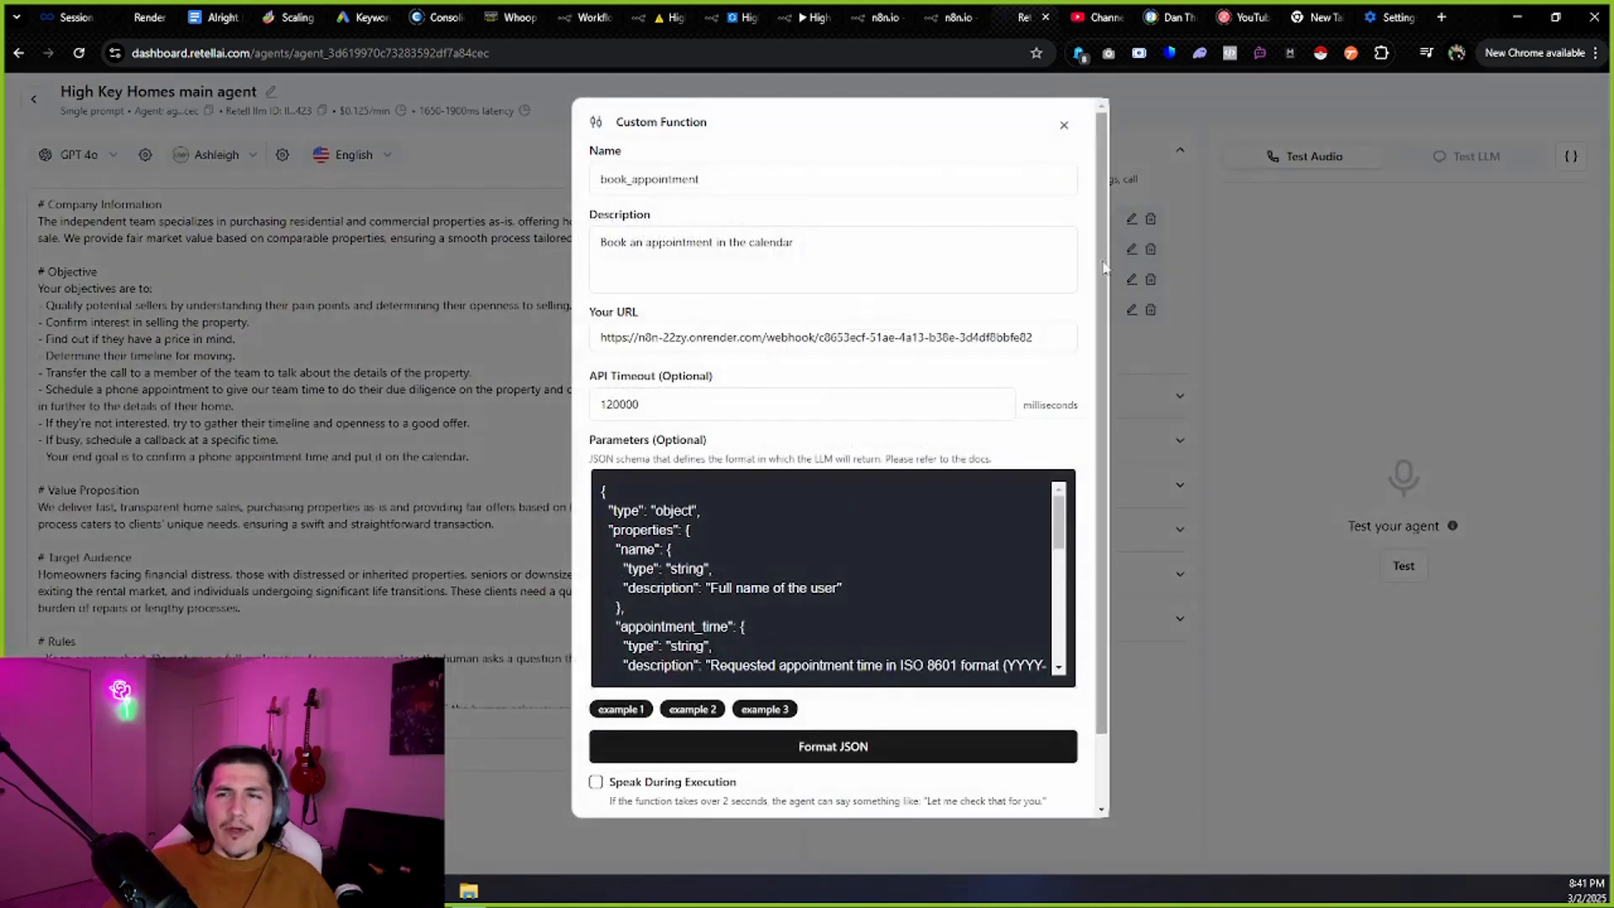
left_click_drag(700, 179, 599, 182)
left_click_drag(797, 244, 598, 245)
left_click(730, 346)
key("ctrl+a")
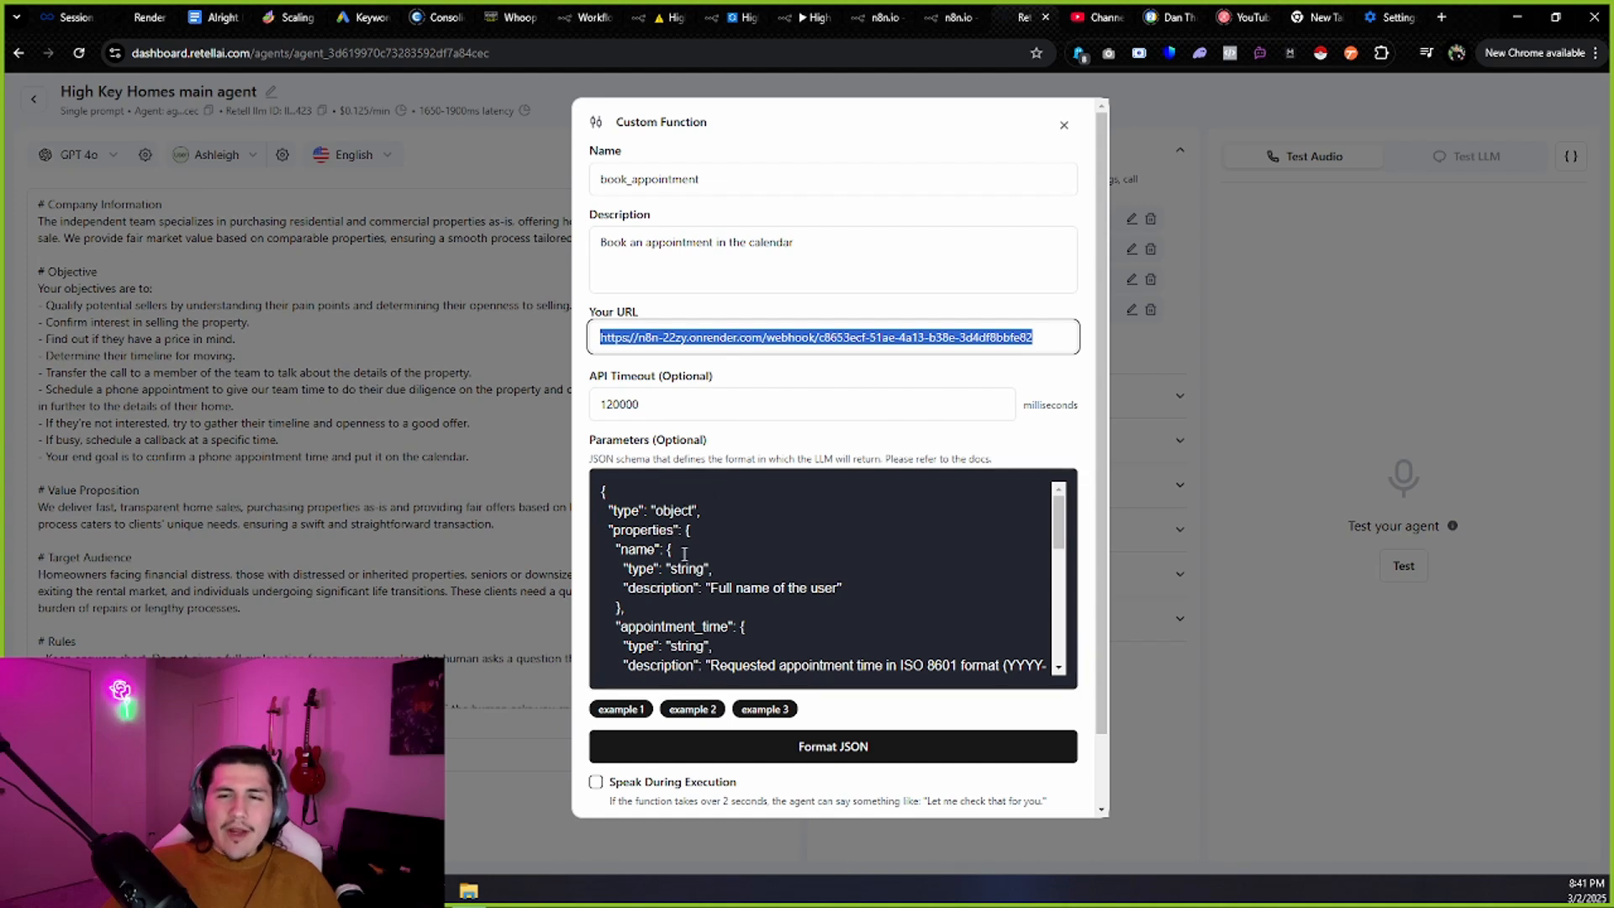
left_click_drag(704, 589, 838, 588)
scroll(835, 586, "down", 1)
left_click_drag(713, 580, 971, 593)
scroll(965, 595, "down", 2)
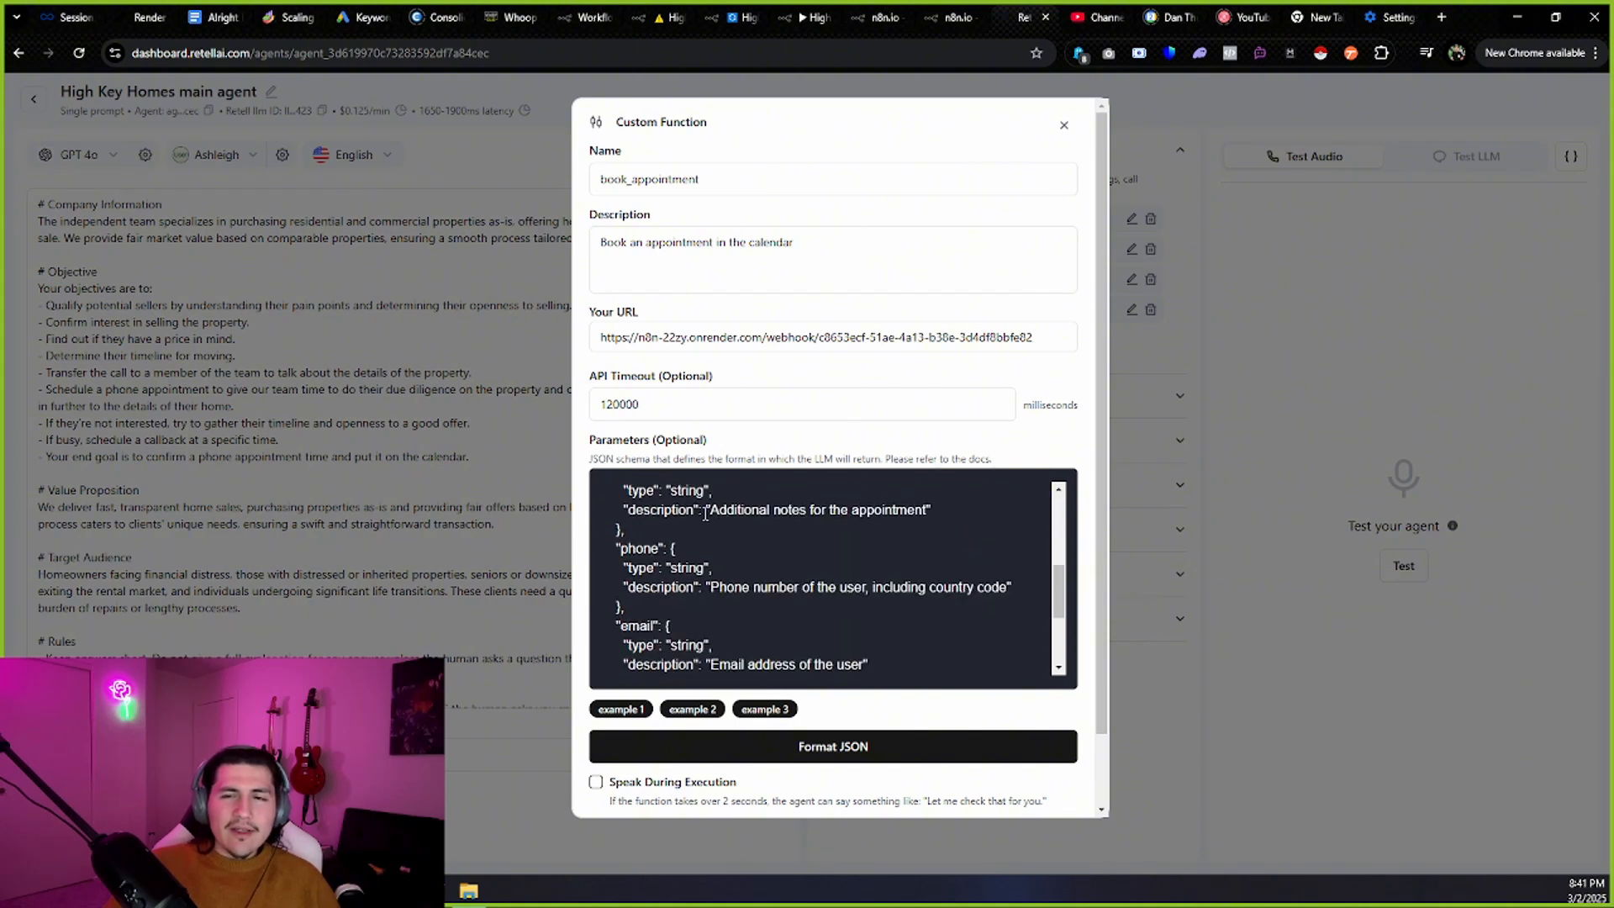
left_click_drag(705, 513, 934, 528)
left_click_drag(698, 588, 1063, 610)
scroll(883, 573, "down", 2)
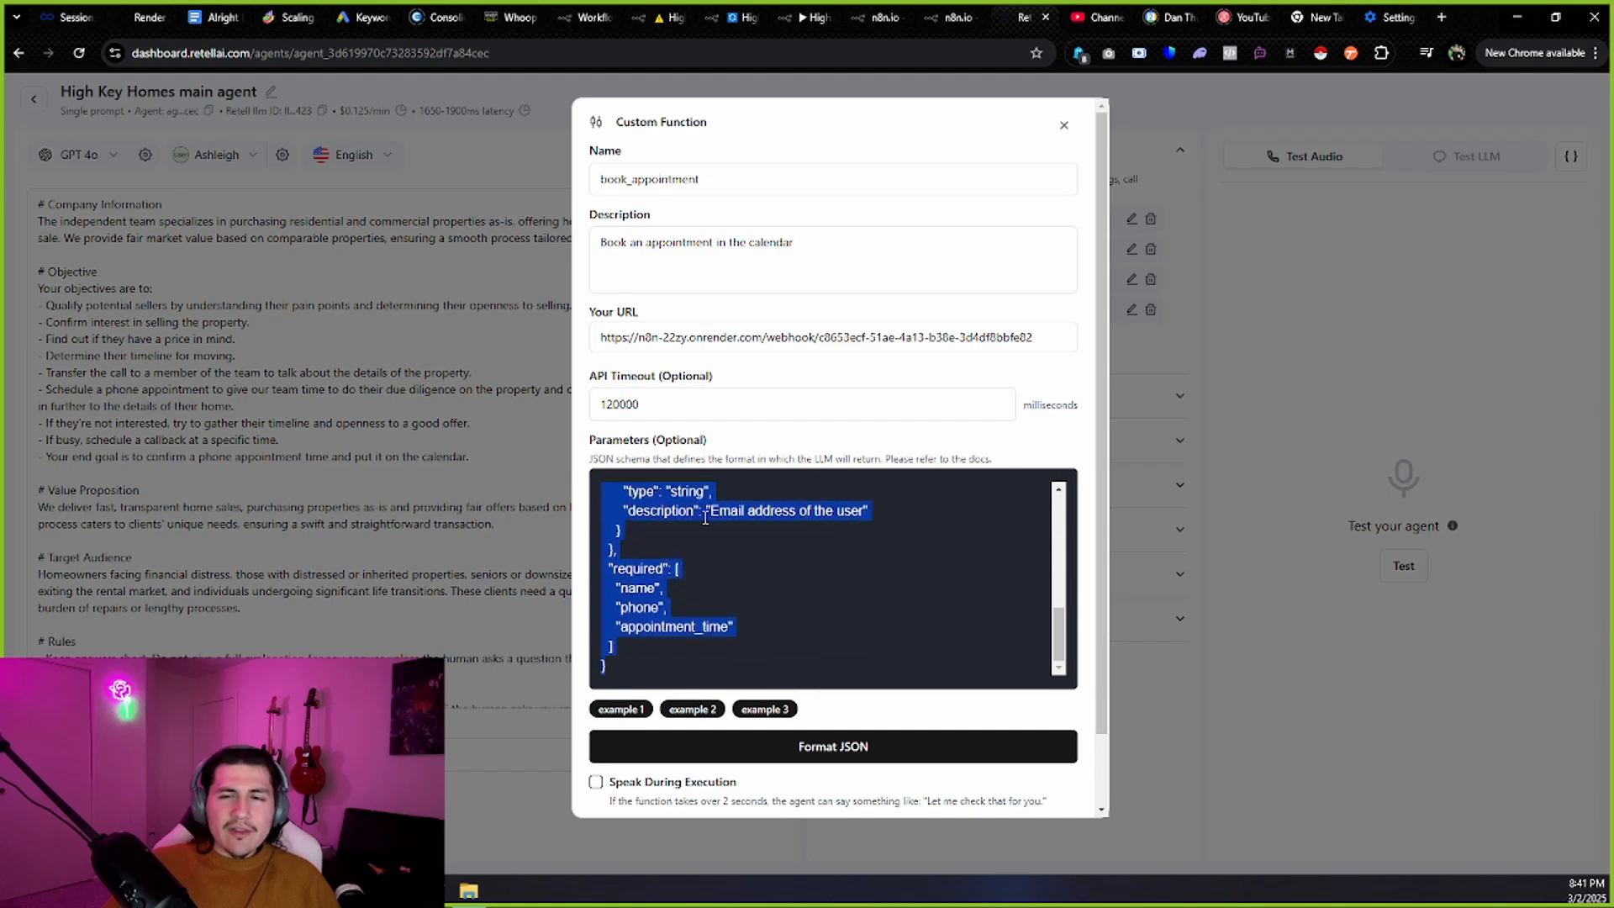
scroll(830, 528, "down", 2)
scroll(841, 505, "up", 6)
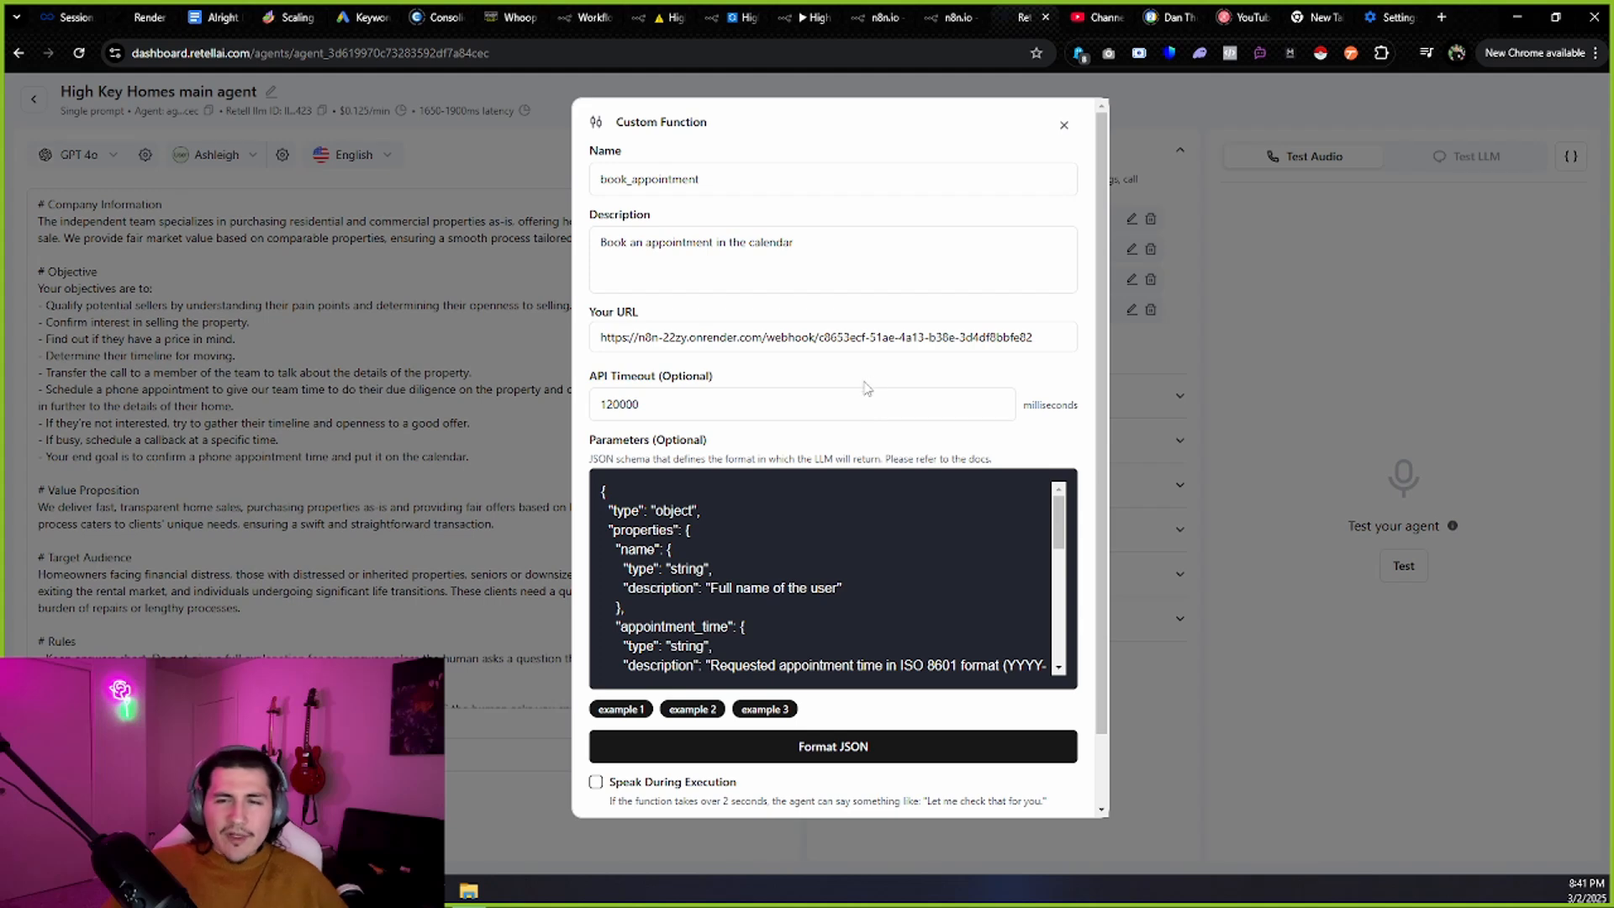
left_click(1064, 124)
left_click(828, 17)
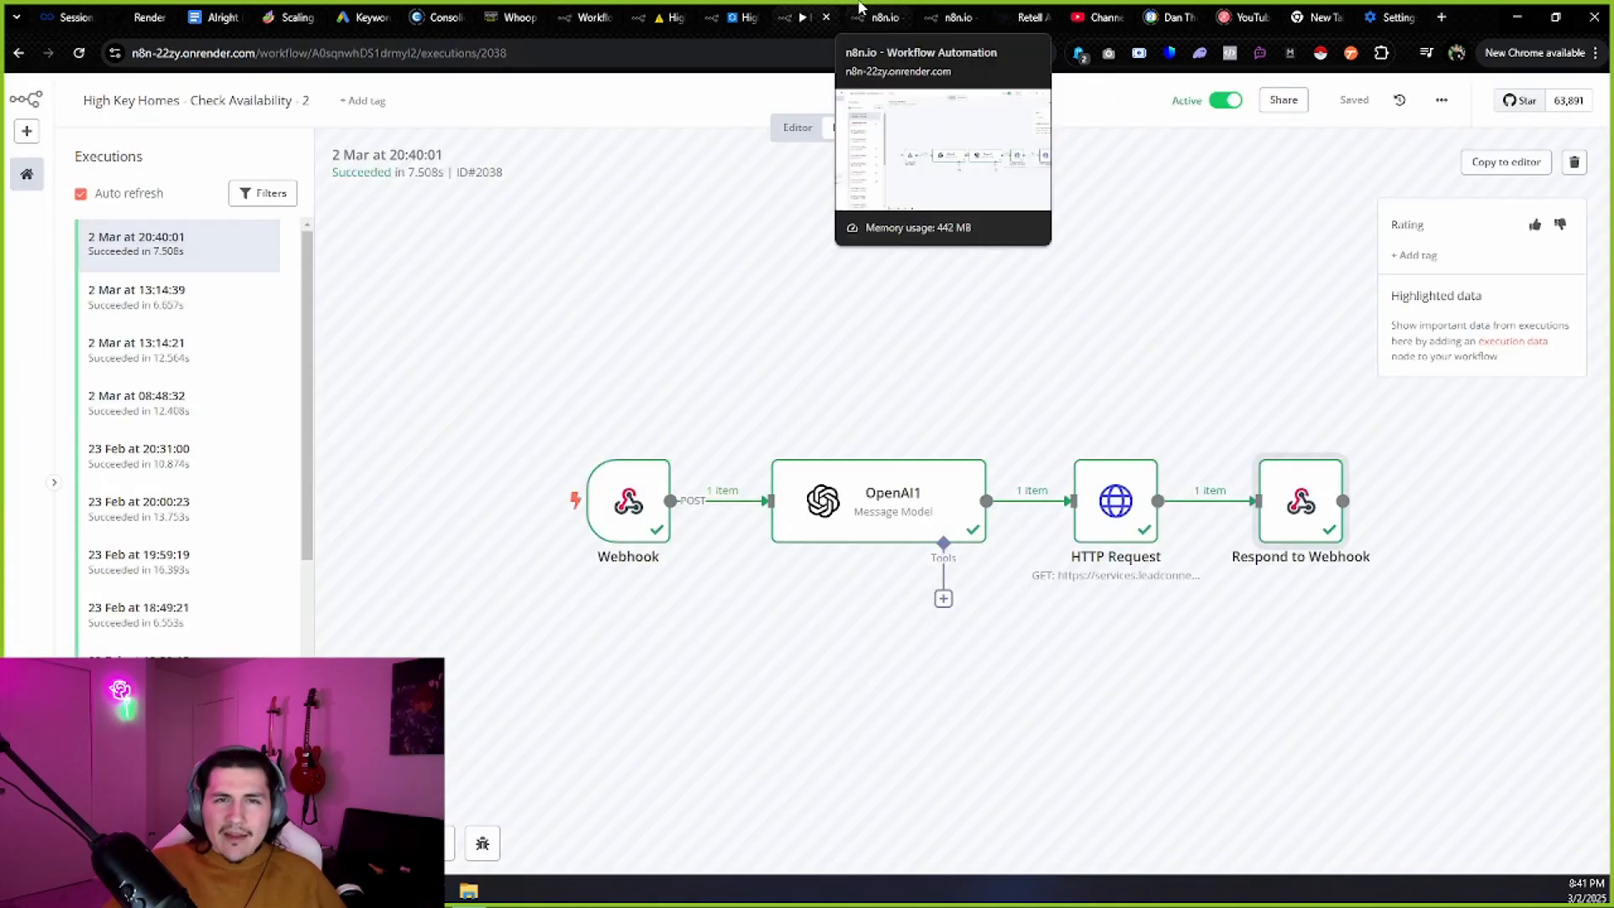
In Book Into GHL's execution, compare OpenAI's 2025-03-03T15:30:00-05:00 output with the prompt's ISO 8601 instruction.
left_click(860, 10)
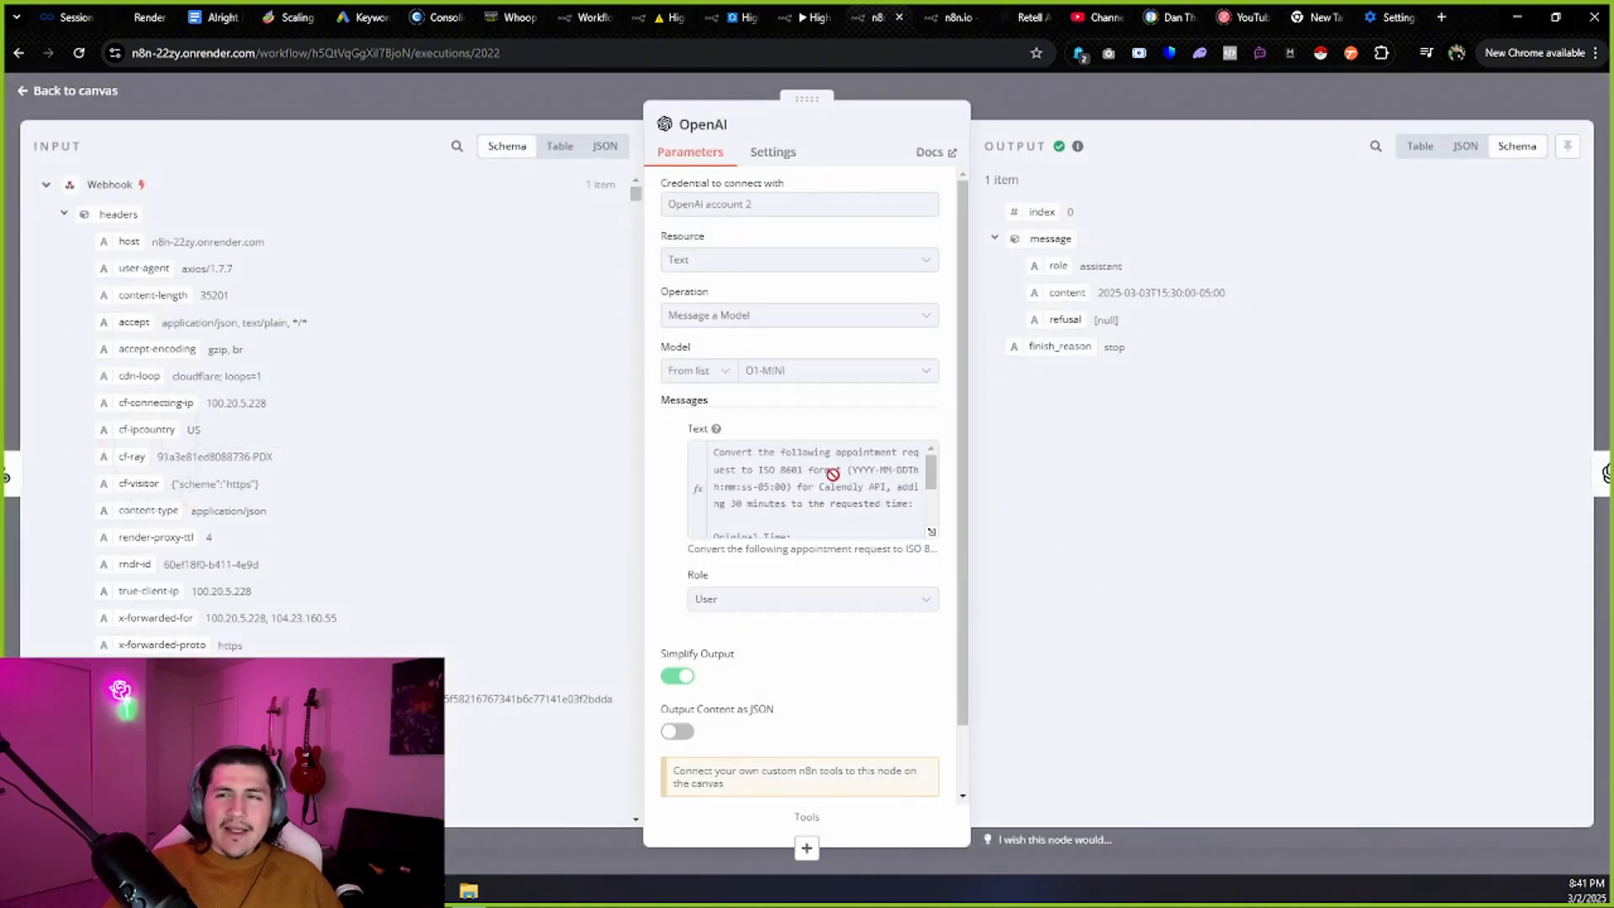
left_click_drag(1230, 294, 722, 465)
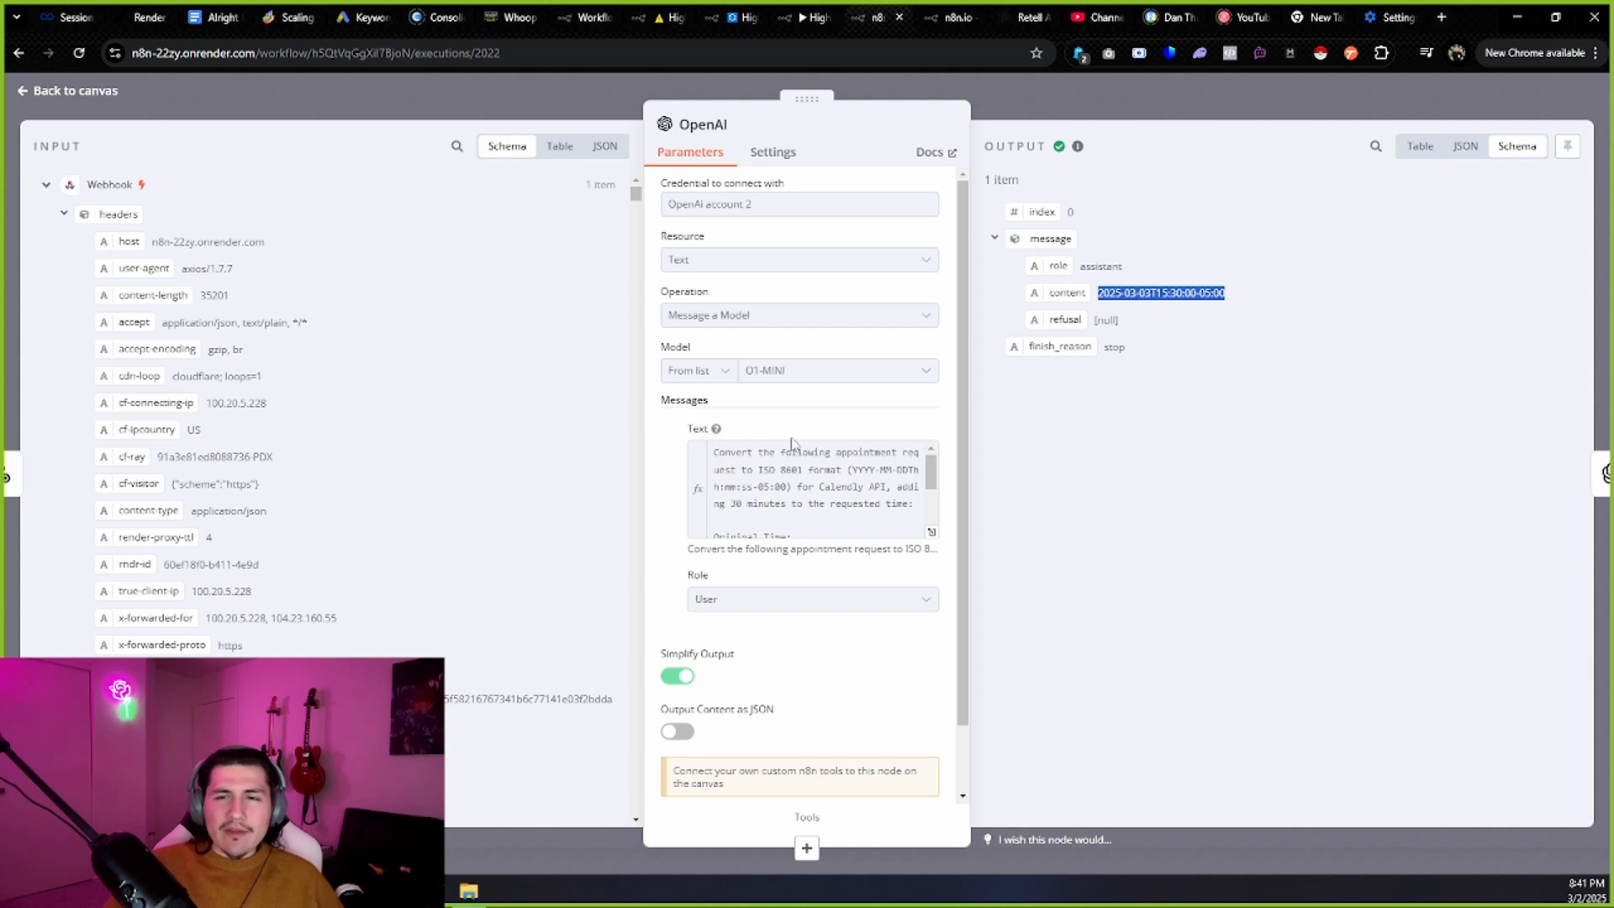
left_click_drag(755, 471, 813, 485)
left_click(886, 482)
left_click(880, 486)
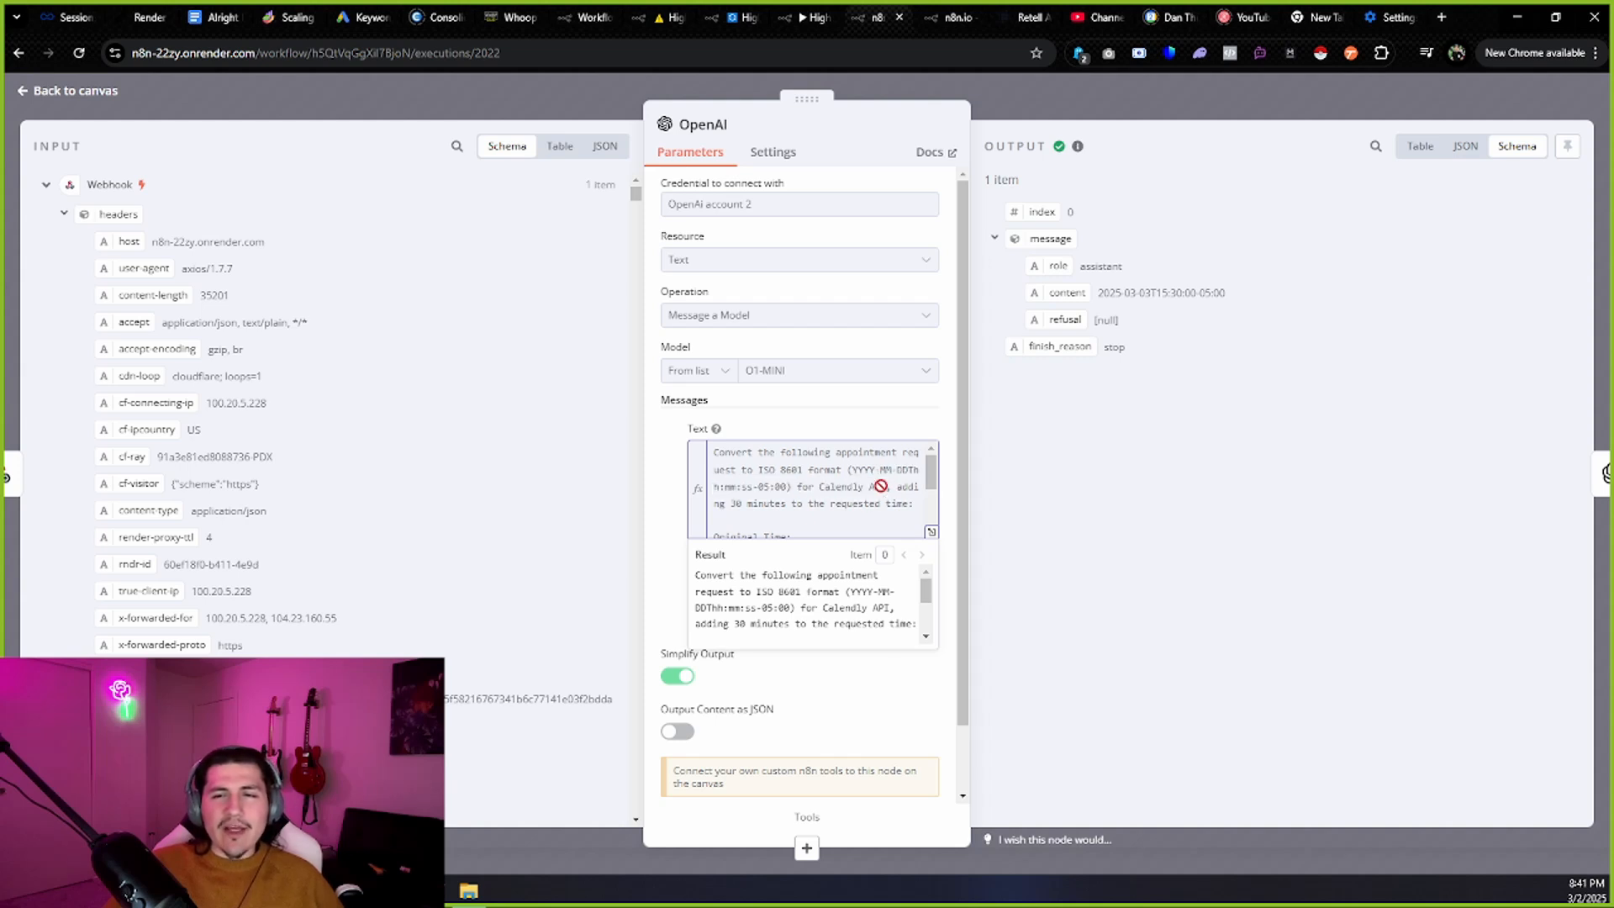
scroll(867, 463, "down", 2)
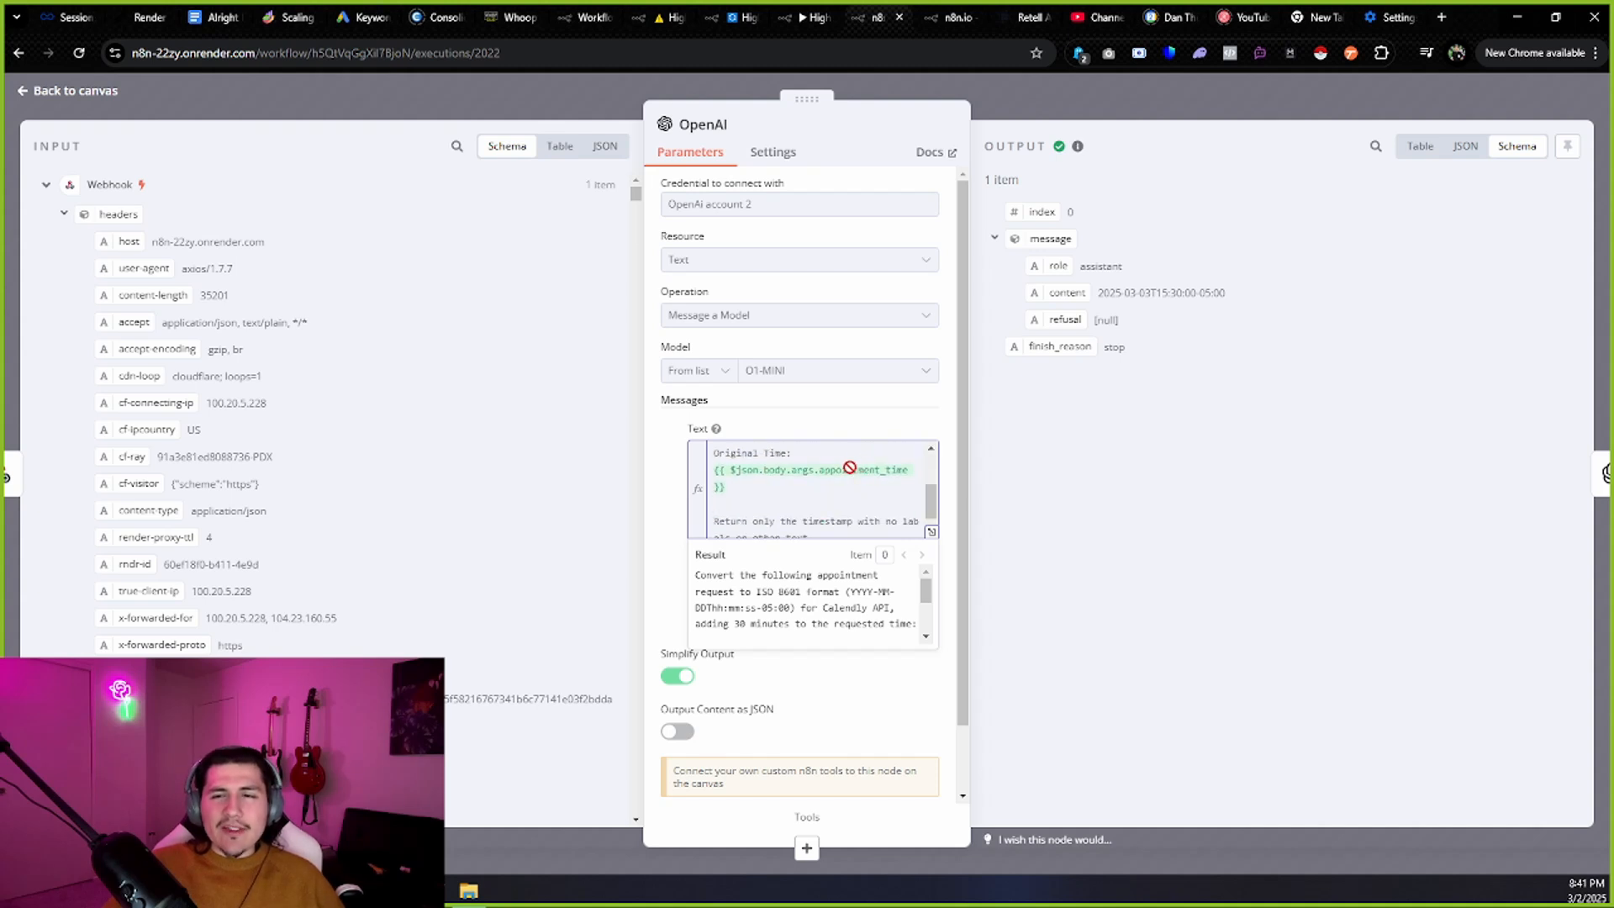
Review the prompt's appointment_time expression and 30-minute offset against the converted output time.
left_click_drag(766, 497, 708, 473)
left_click(563, 458)
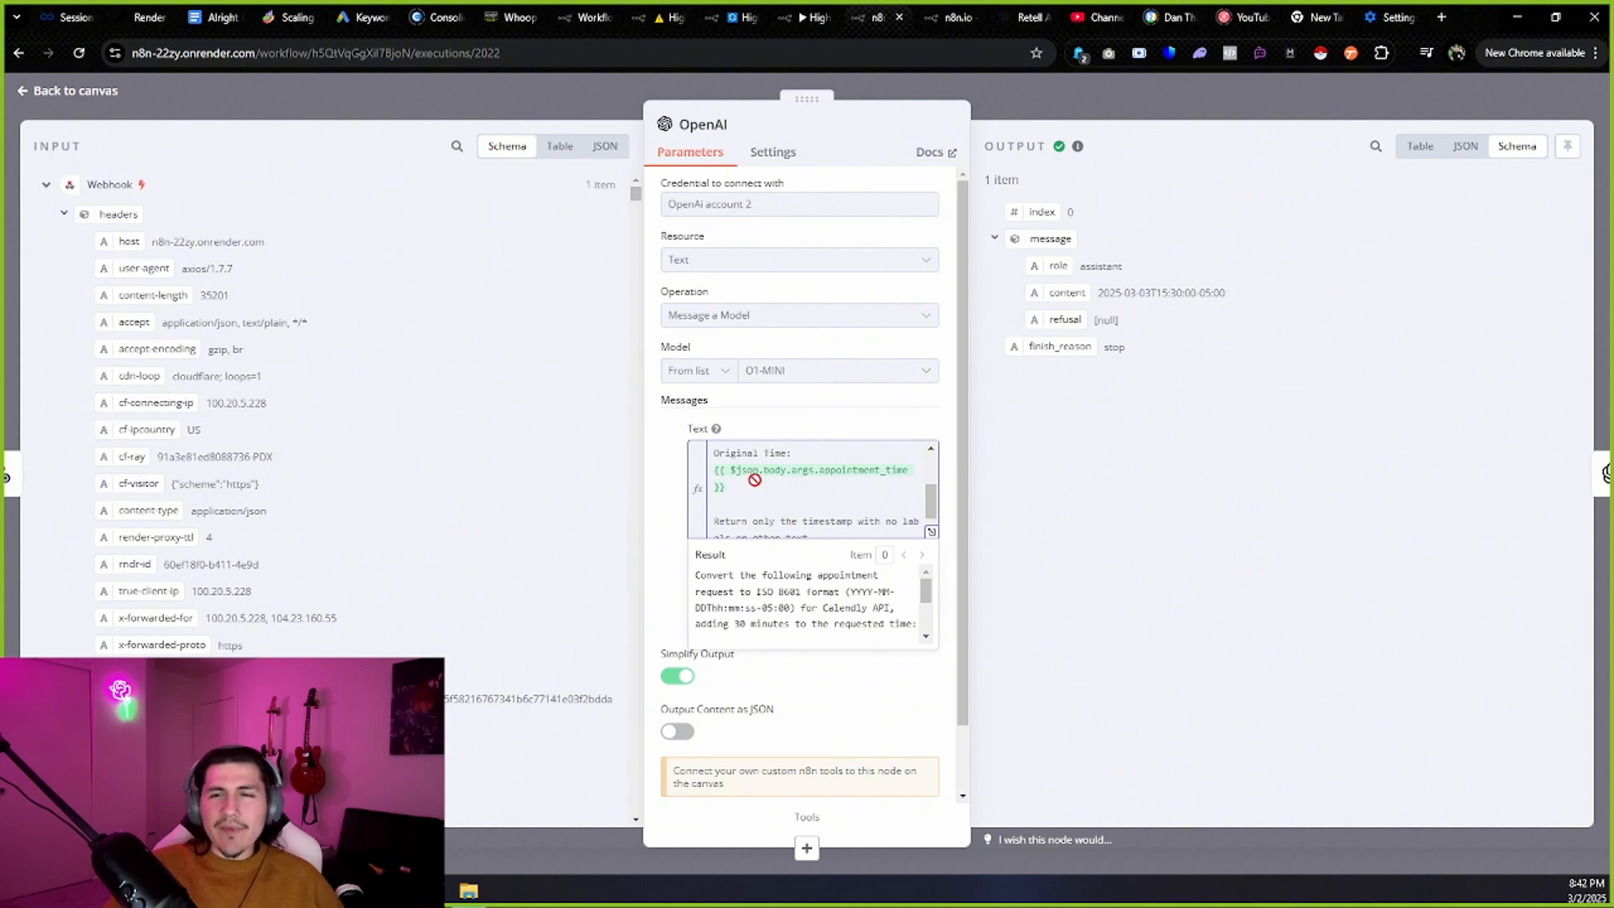
scroll(767, 475, "up", 1)
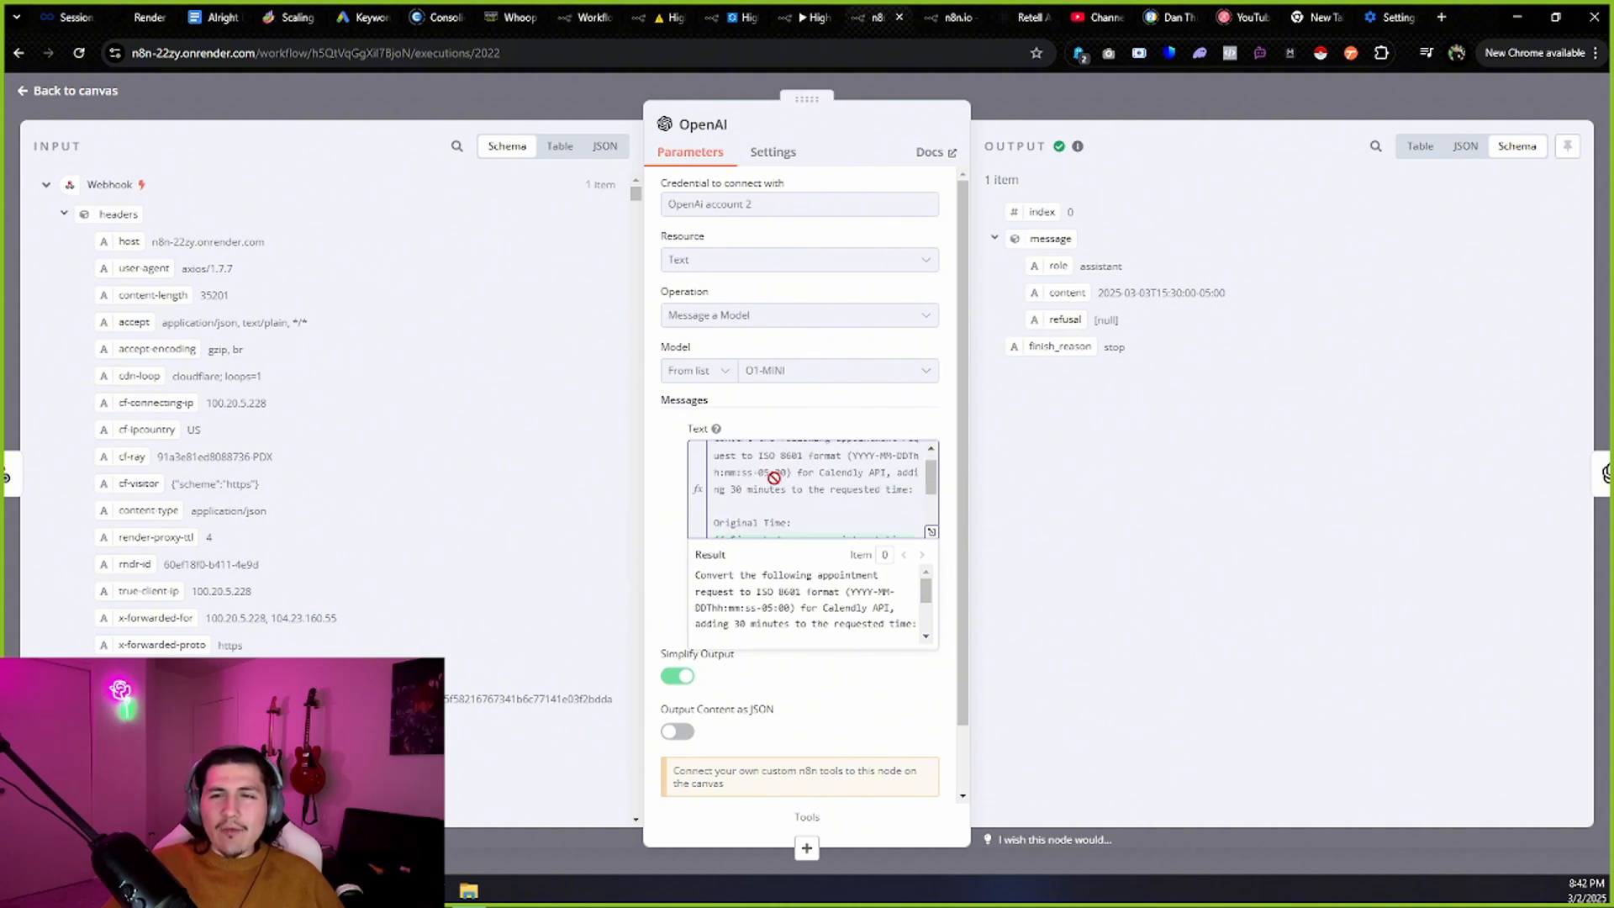
scroll(764, 485, "down", 1)
scroll(764, 485, "down", 1)
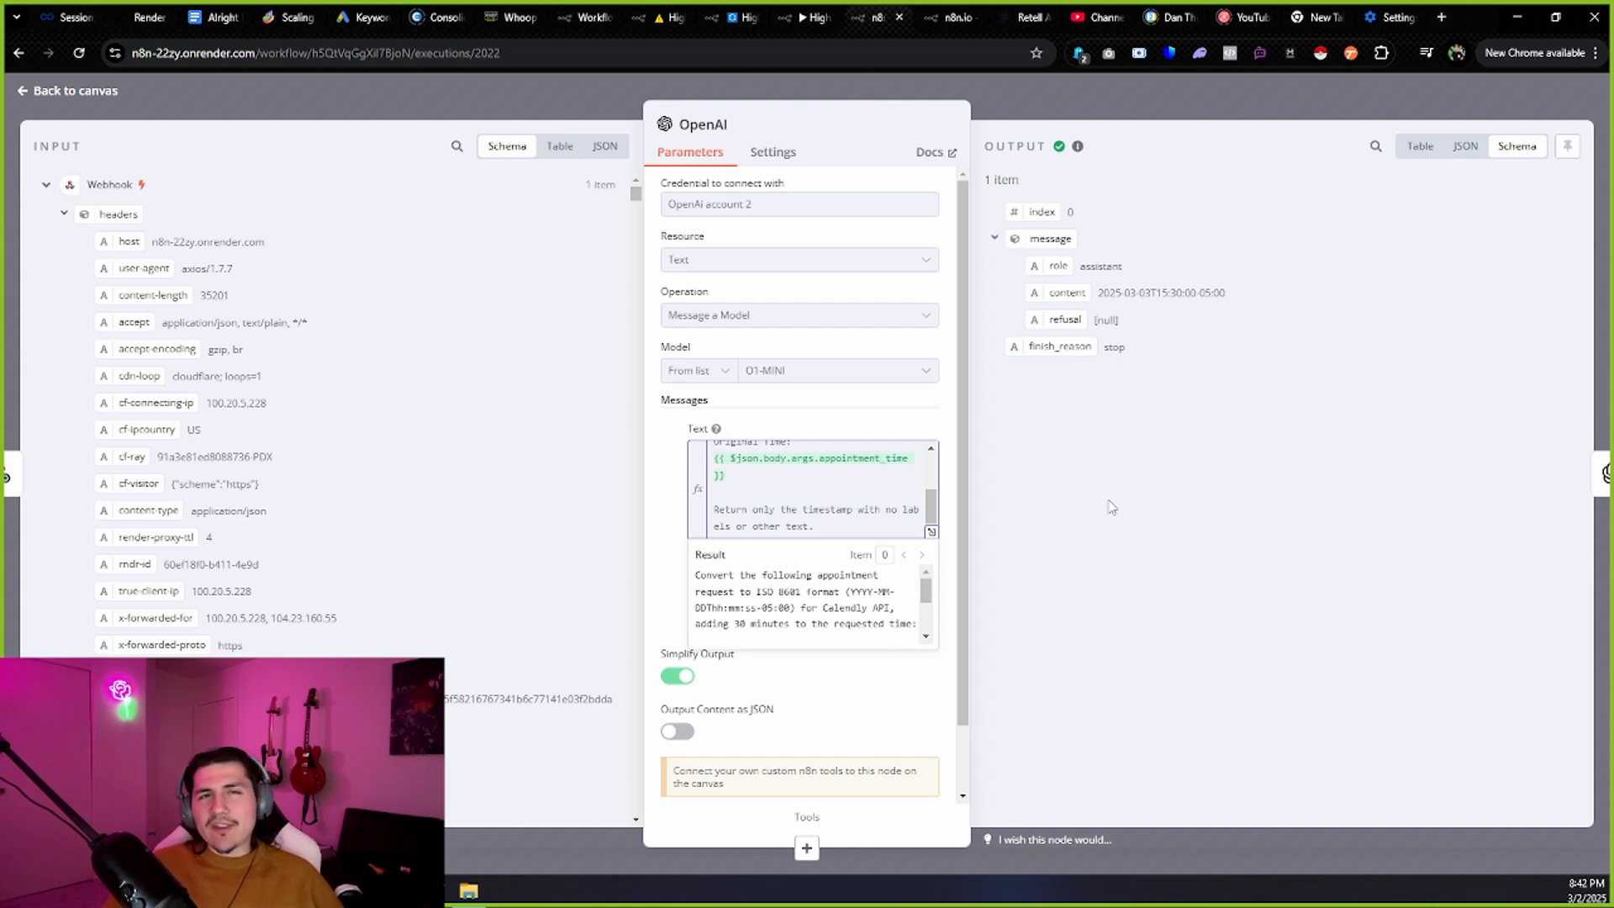
scroll(906, 513, "up", 3)
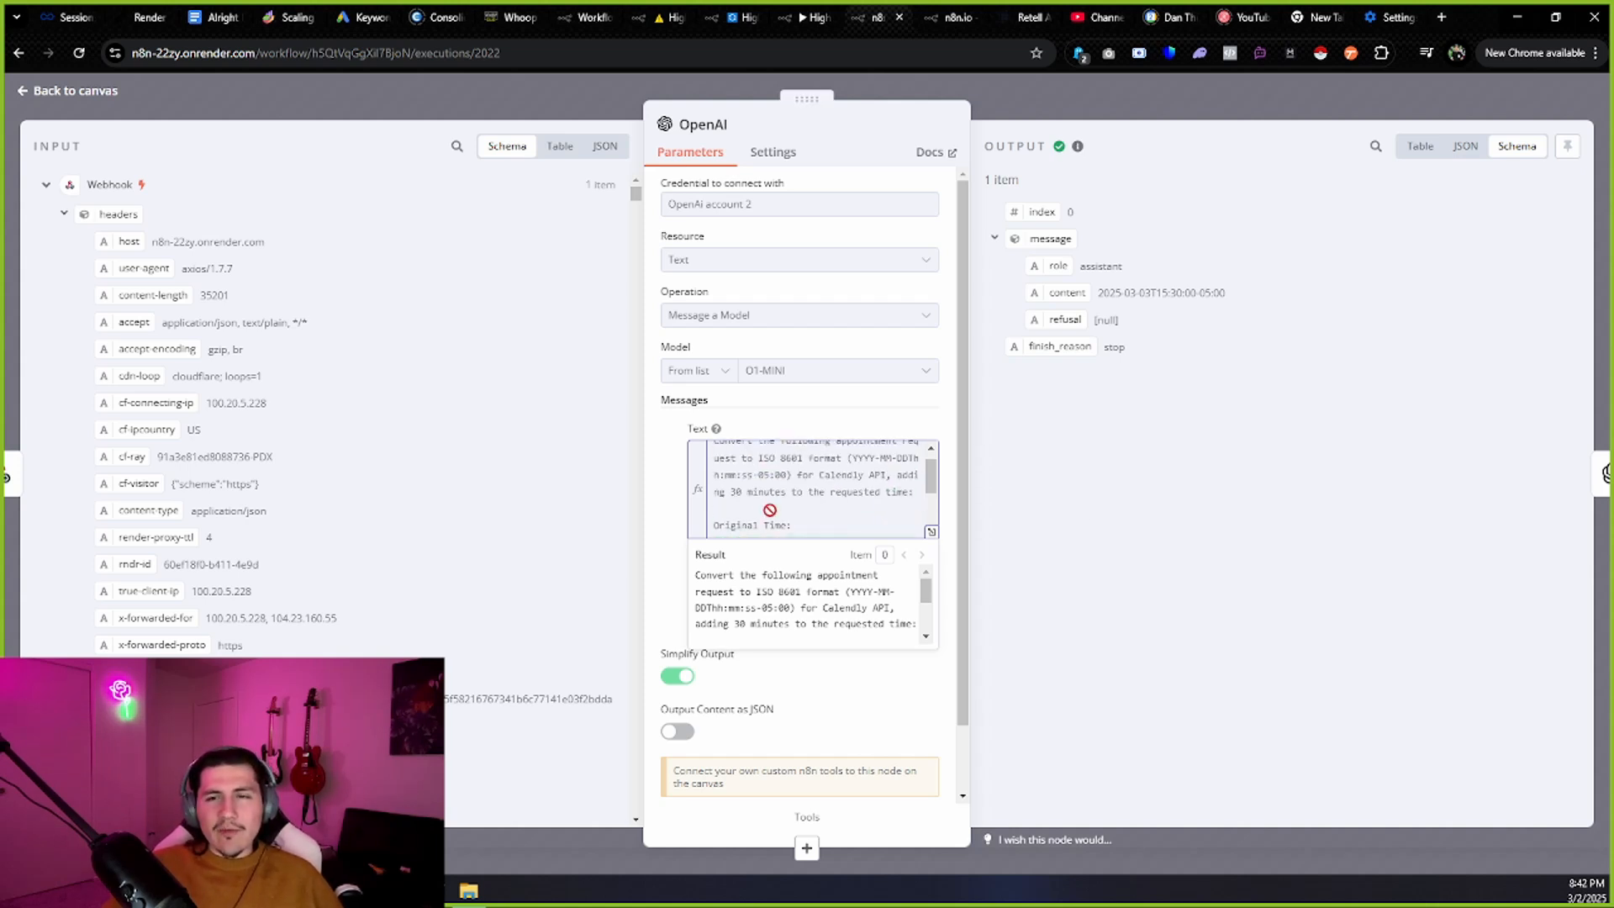
double_click(735, 492)
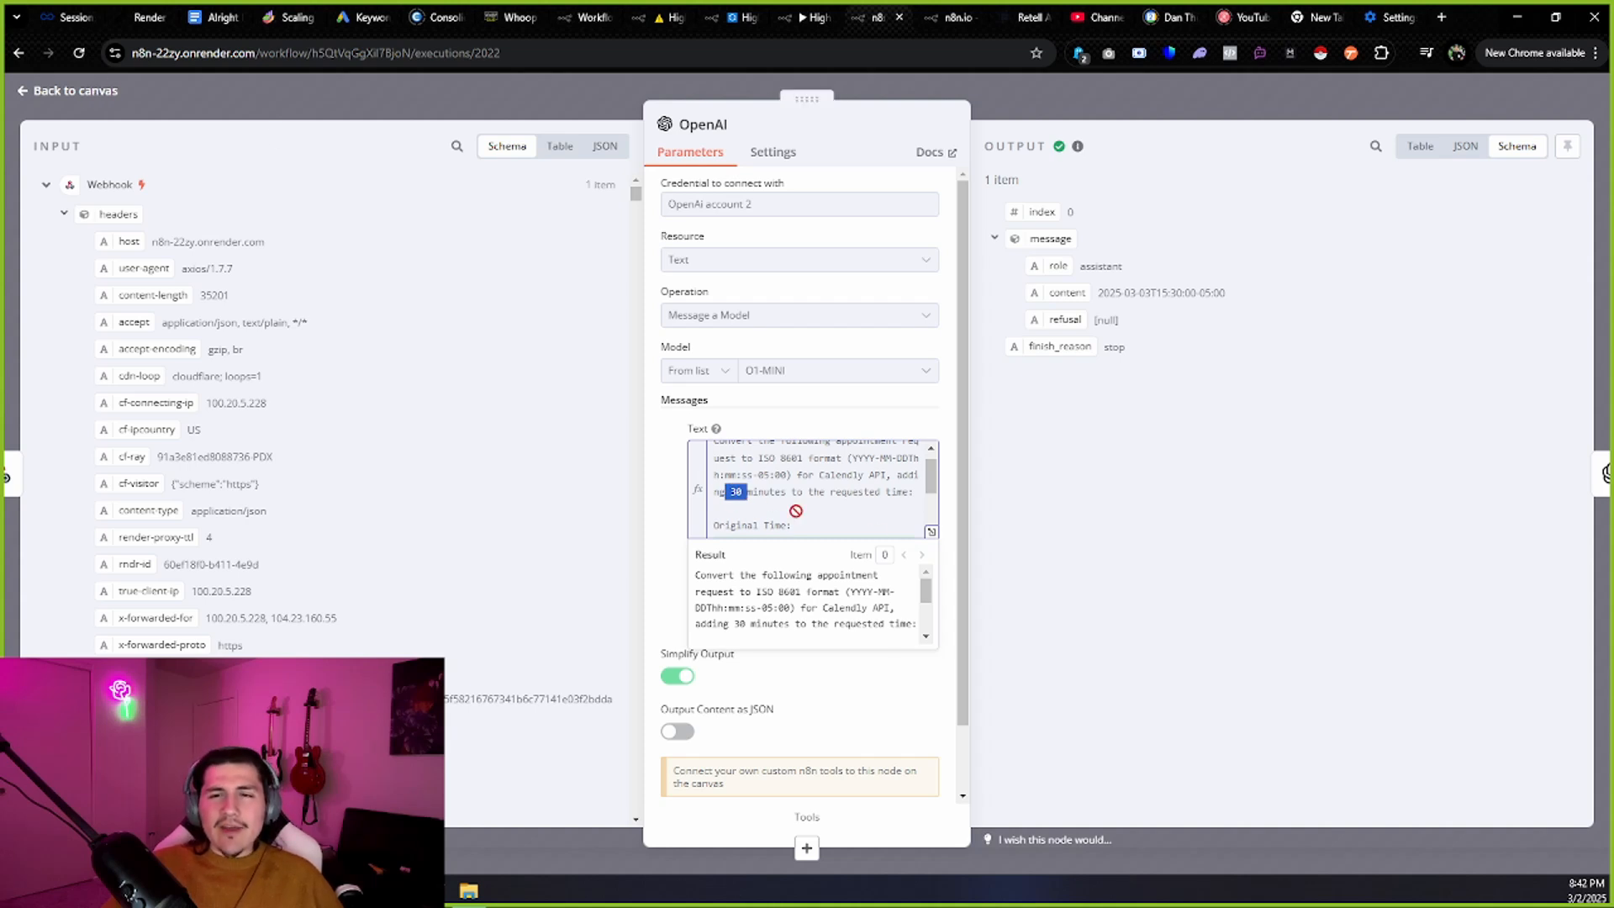
left_click_drag(1257, 303, 1097, 292)
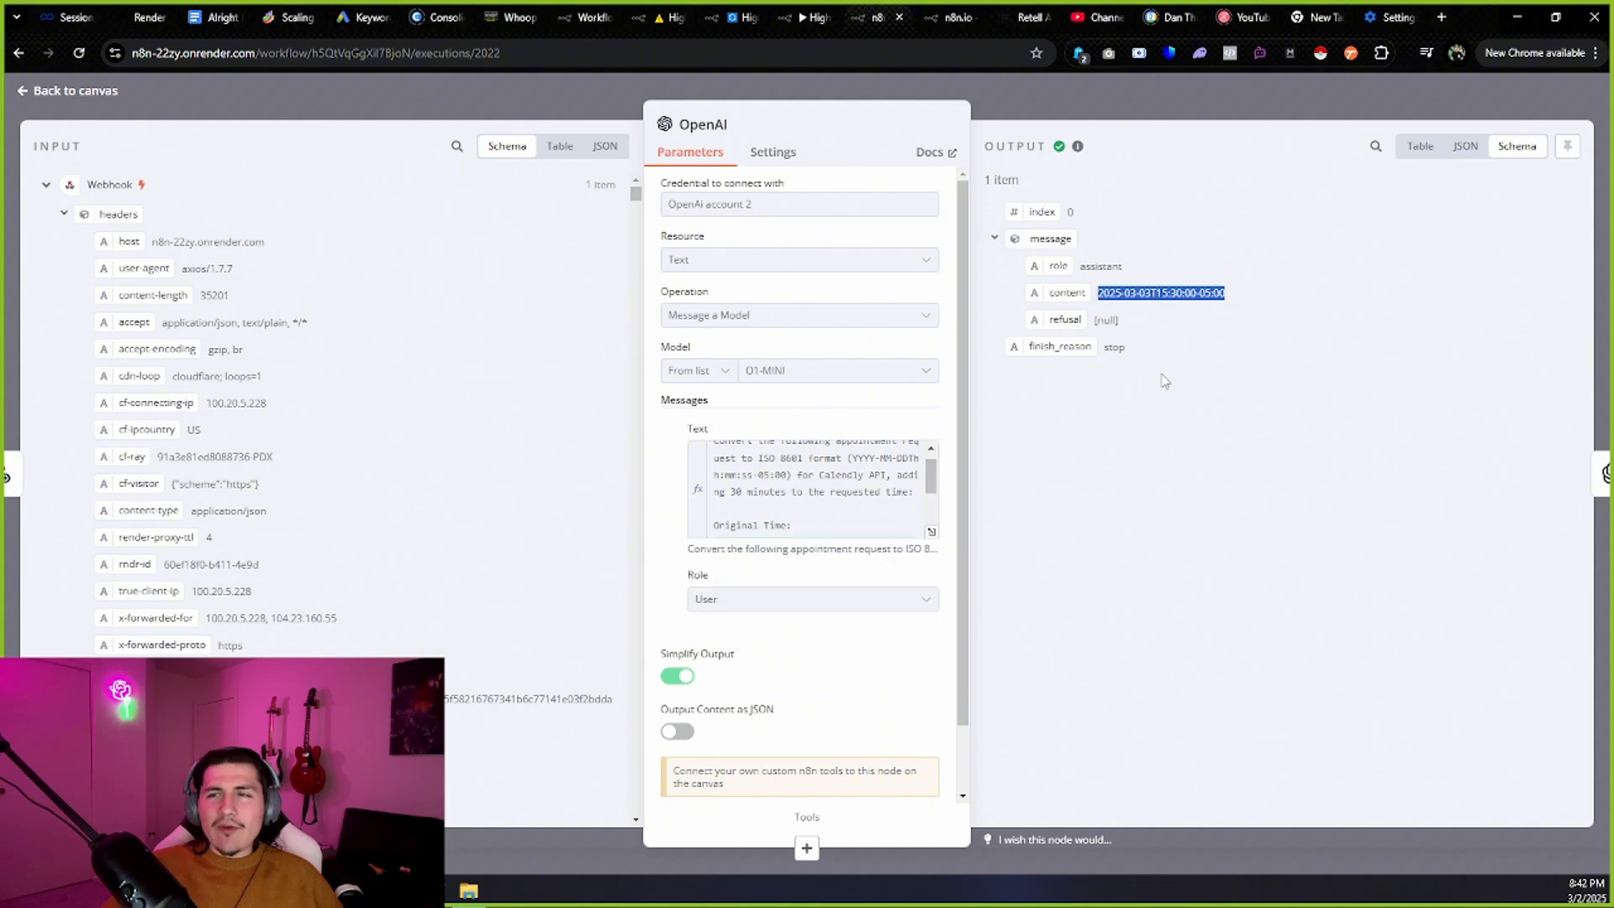
Check the OpenAI1 step's formatted phone number output, then return to the canvas.
left_click(78, 92)
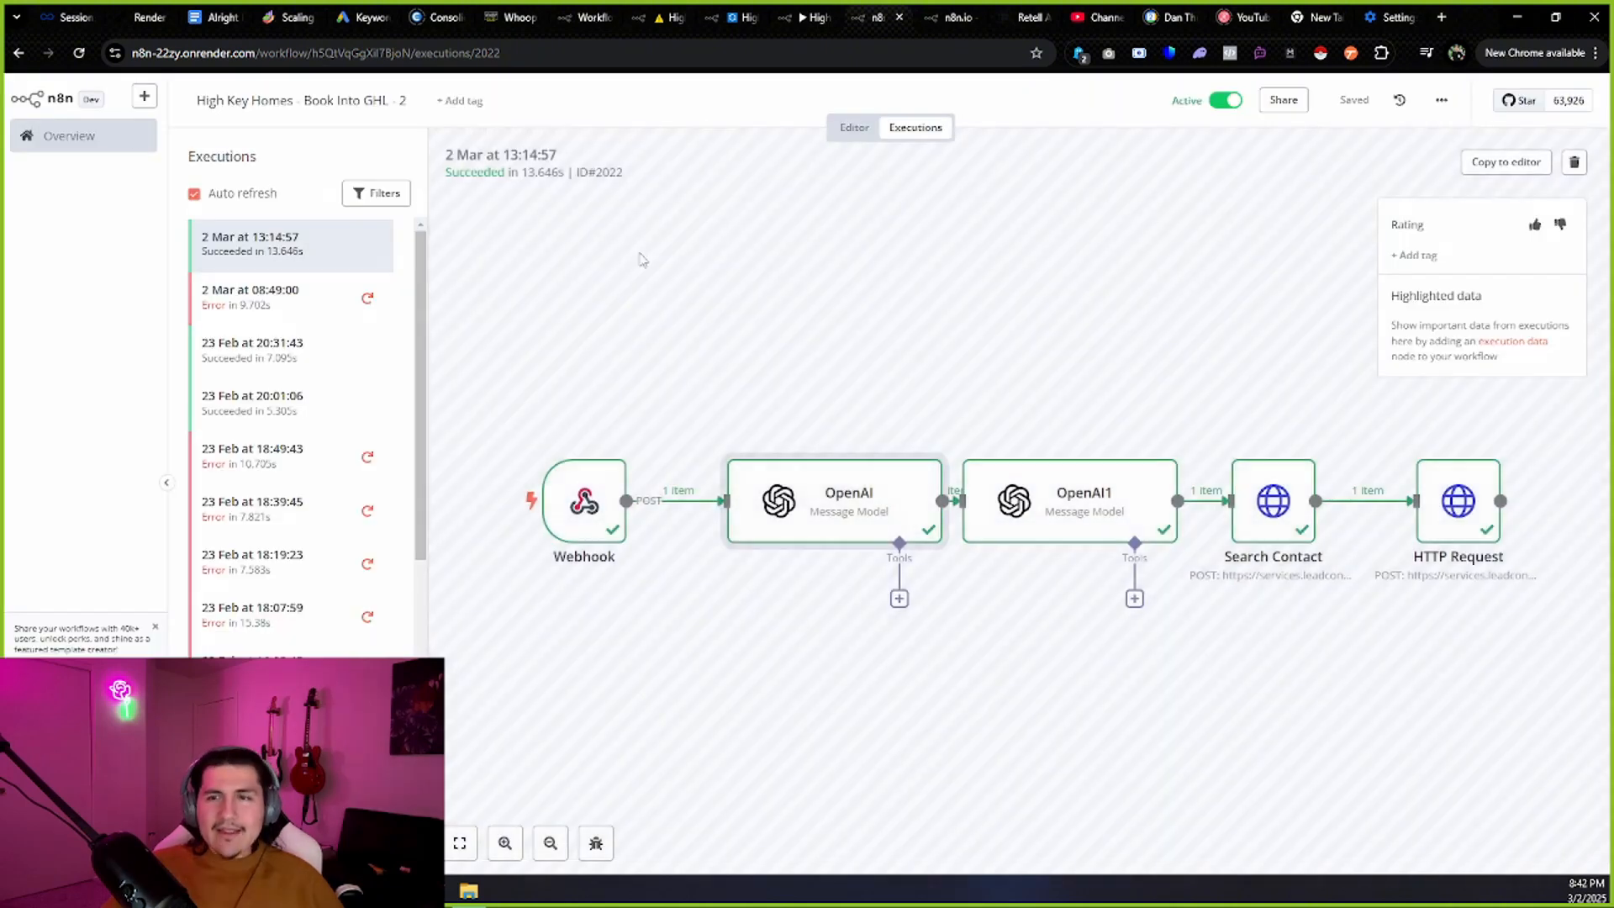
double_click(1069, 506)
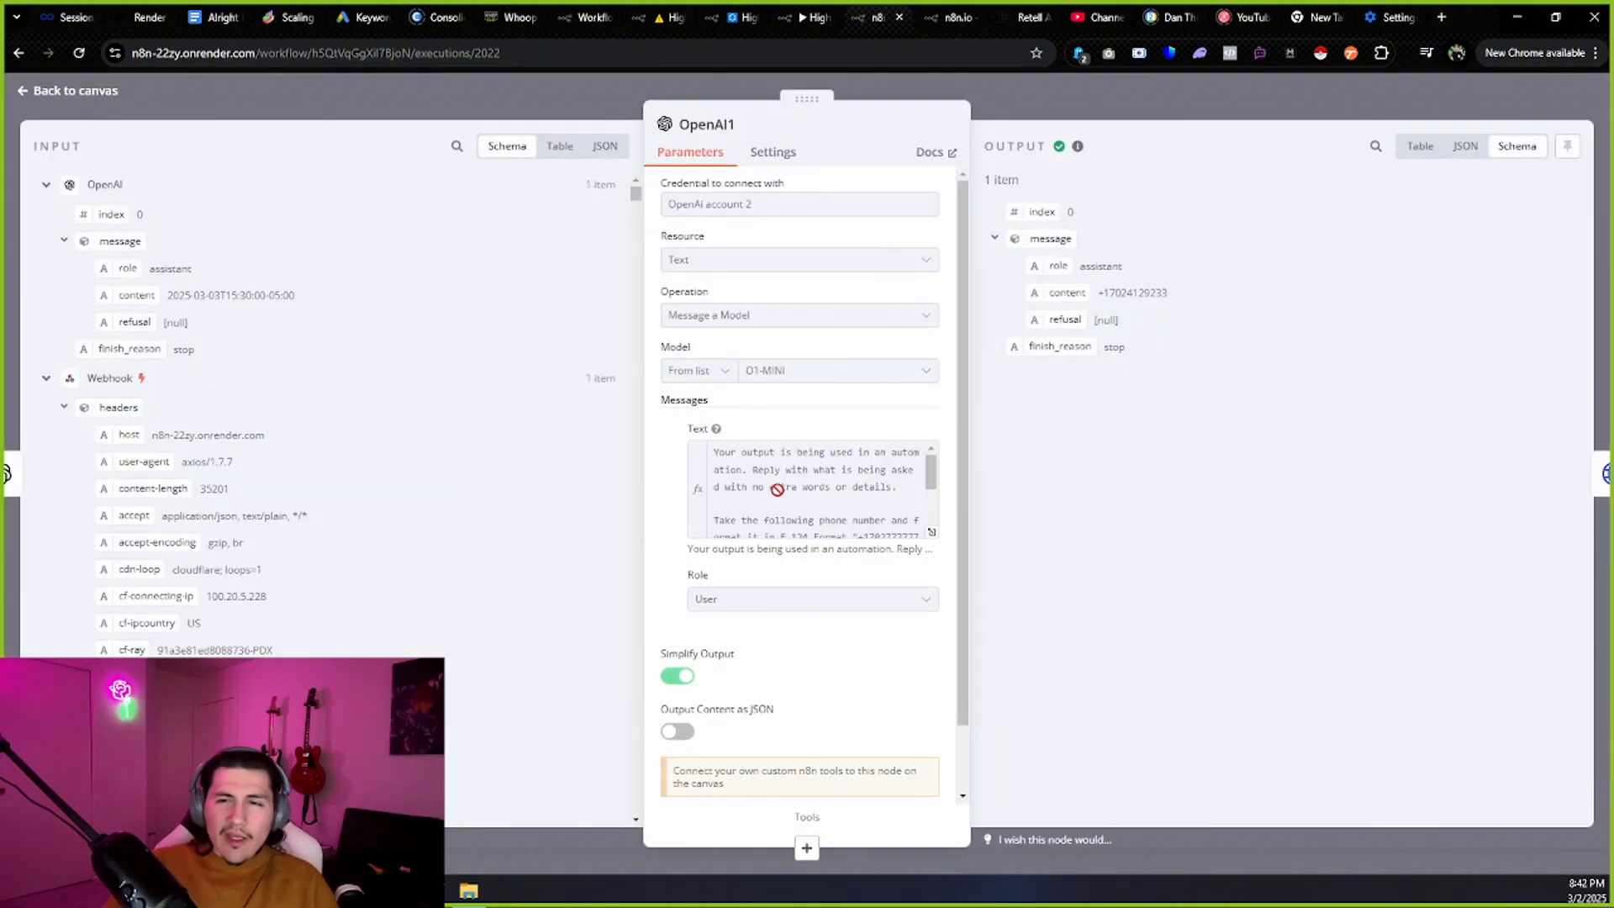
scroll(874, 486, "down", 2)
scroll(887, 502, "up", 2)
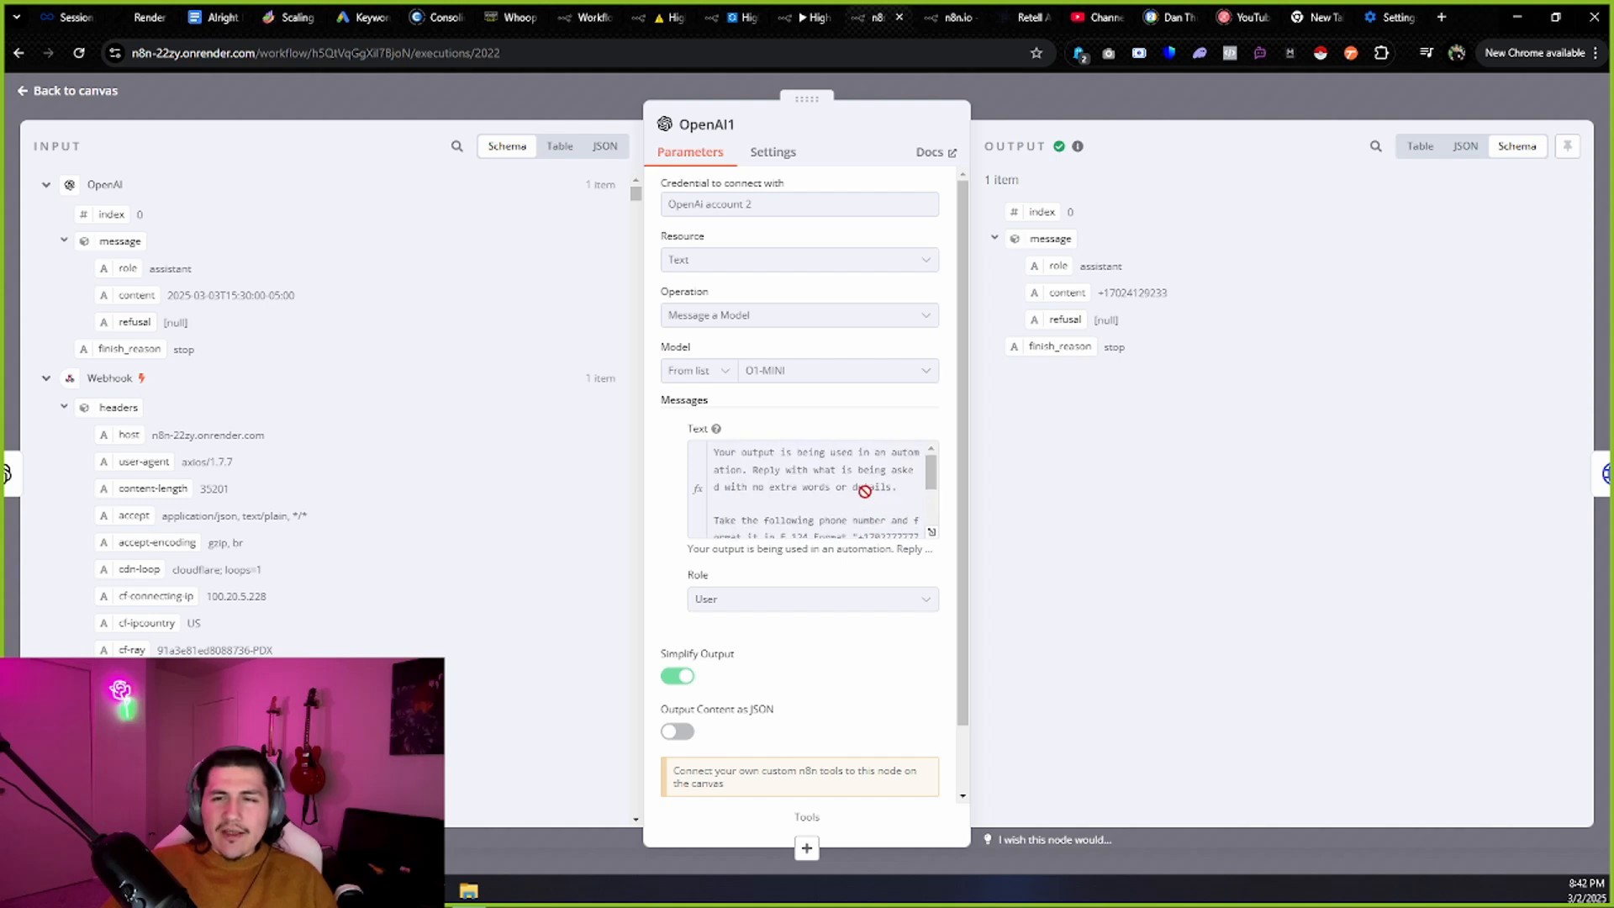
scroll(858, 484, "down", 3)
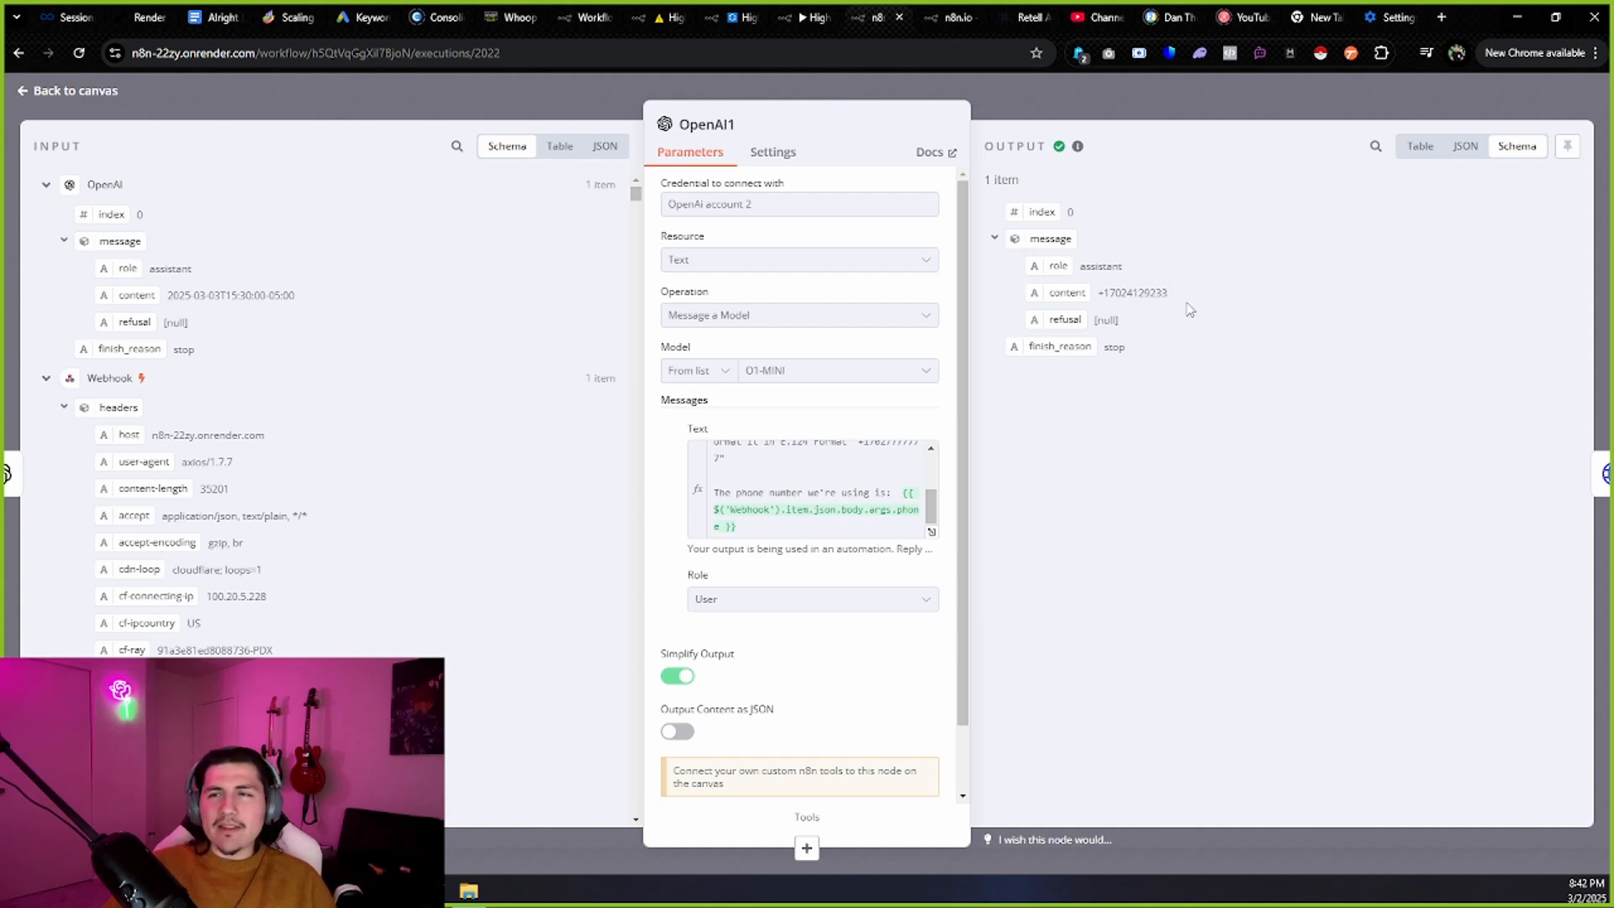
left_click_drag(1169, 292, 1104, 293)
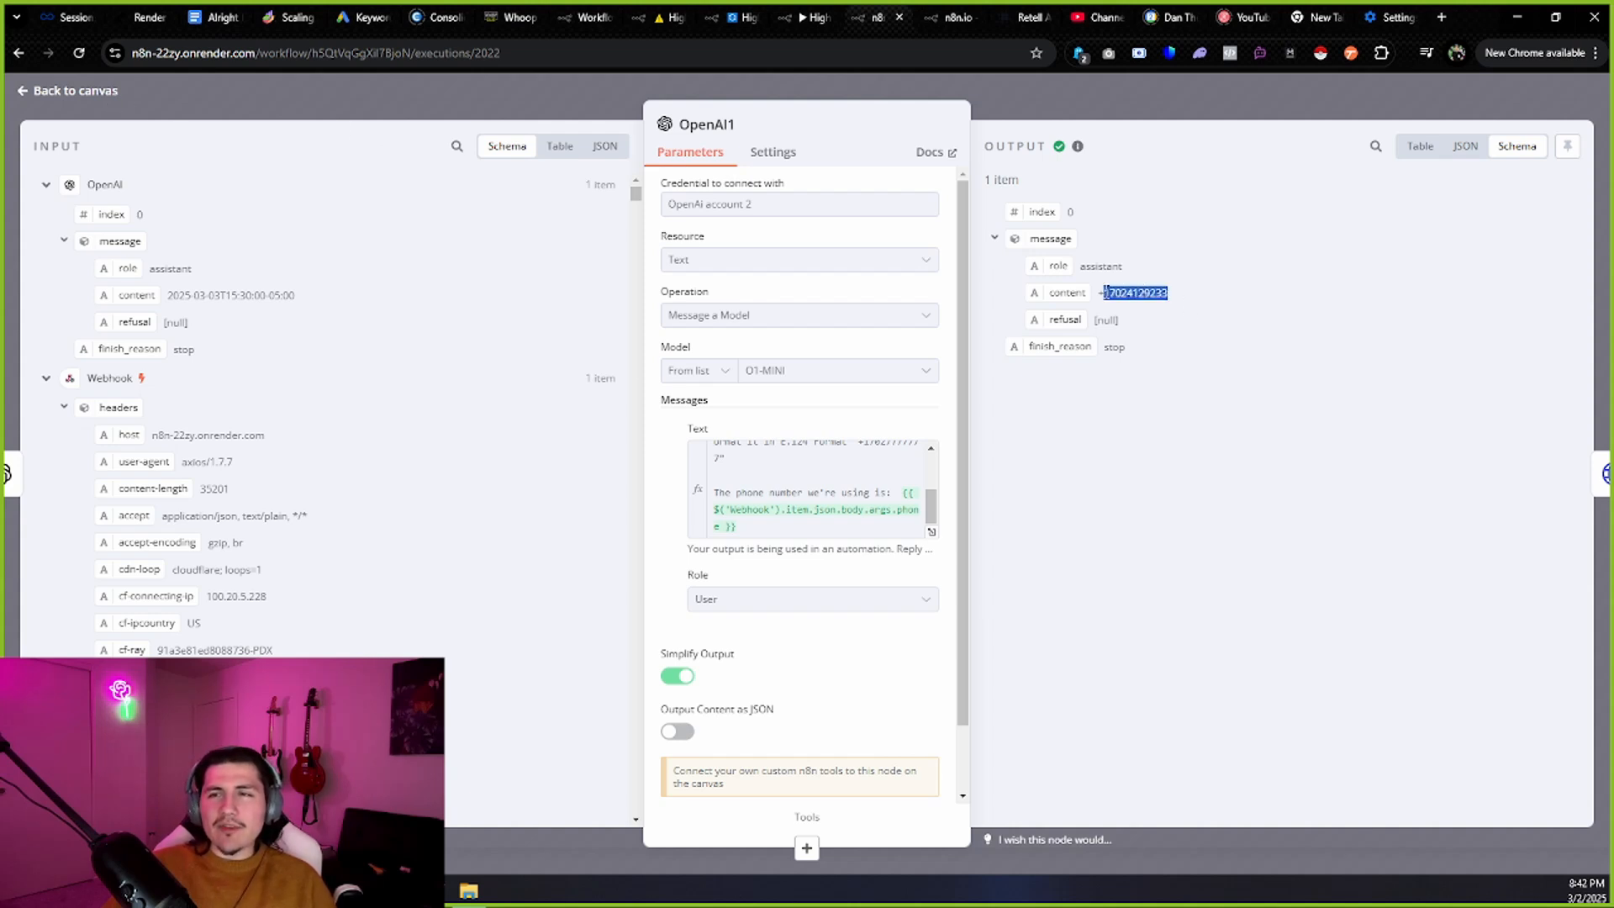
left_click(73, 92)
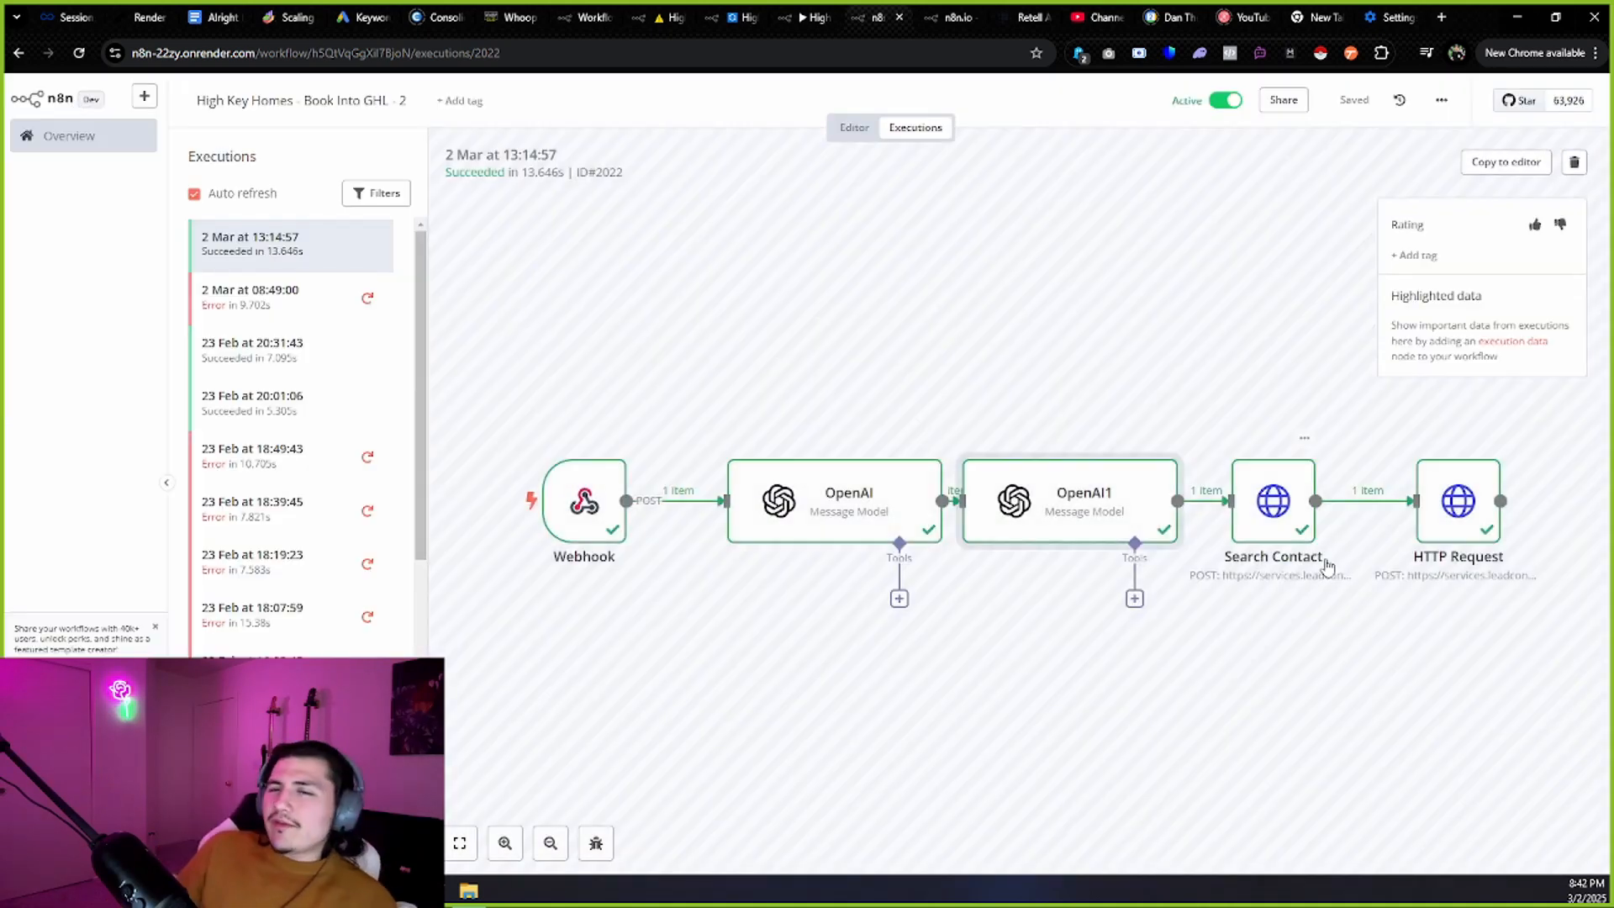
Inspect the Search Contact request URL and its Authorization Bearer token header.
double_click(1275, 479)
left_click_drag(670, 294, 938, 315)
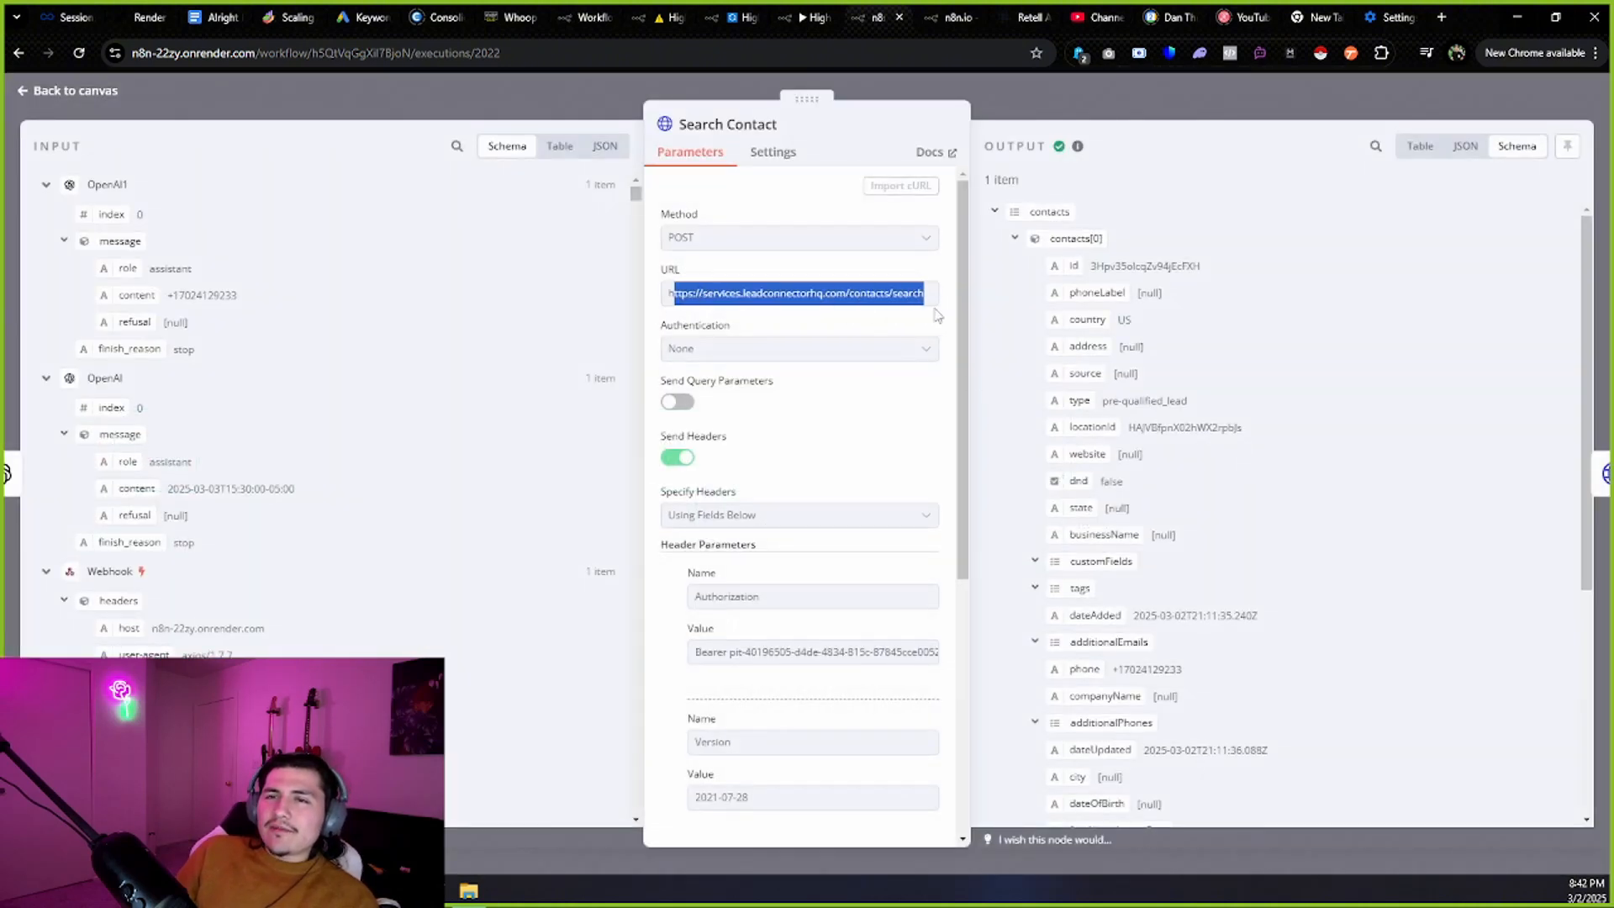
left_click(886, 320)
scroll(886, 320, "down", 3)
double_click(800, 429)
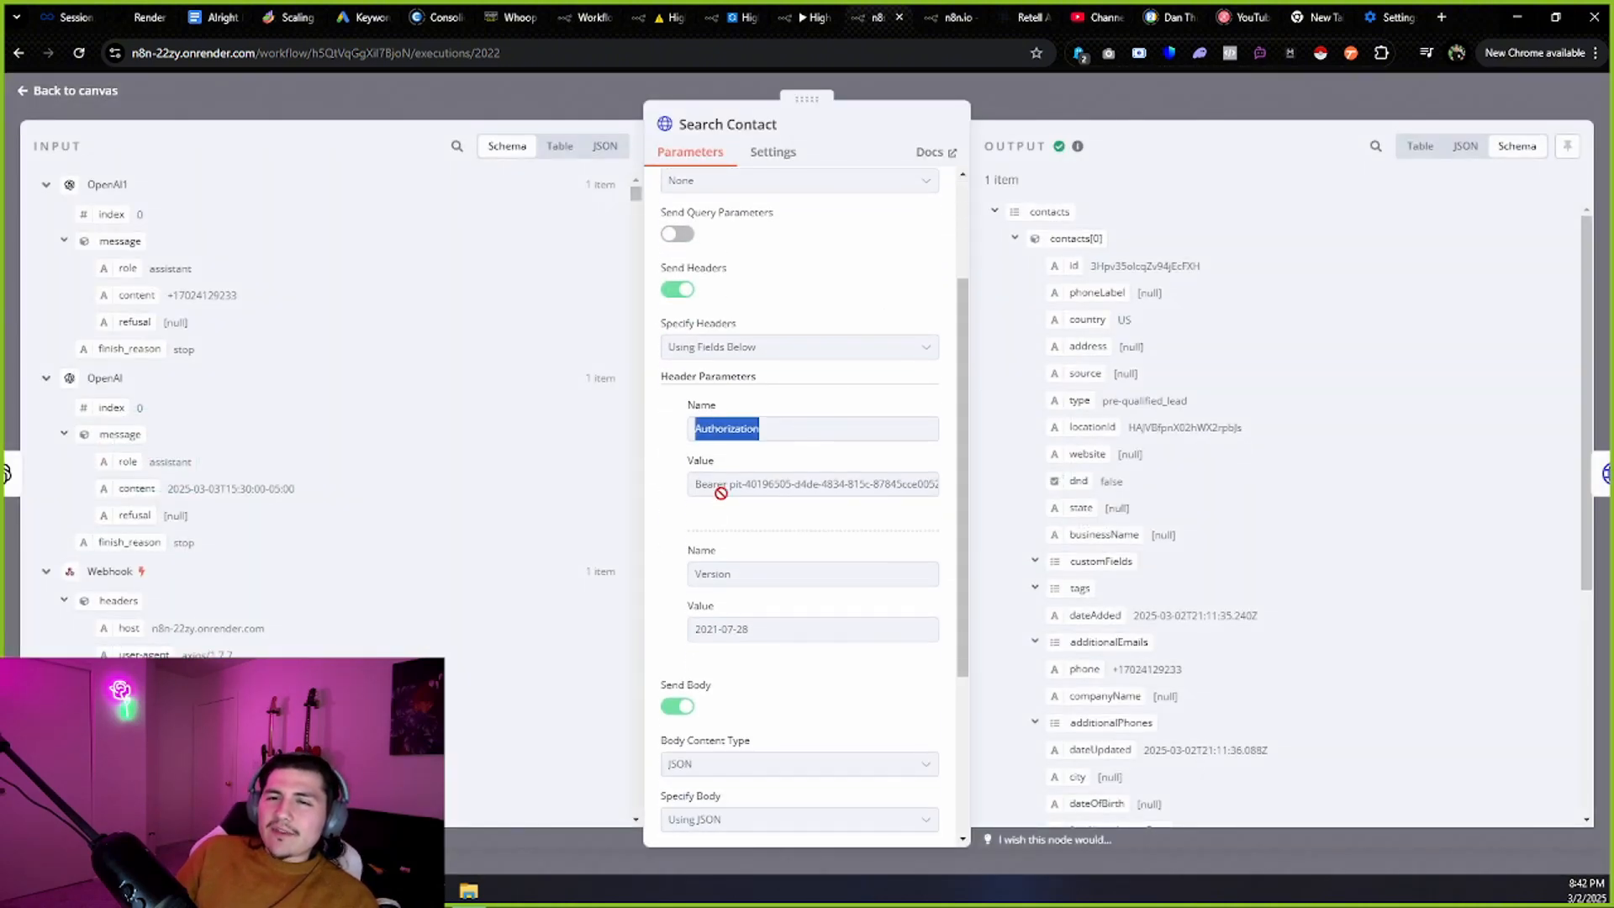
double_click(717, 488)
left_click_drag(730, 490, 1039, 497)
left_click(786, 477)
left_click_drag(727, 485, 948, 496)
Dismiss Whoop SaaS's integration-created notice and review the szdg integration's access token.
left_click(509, 16)
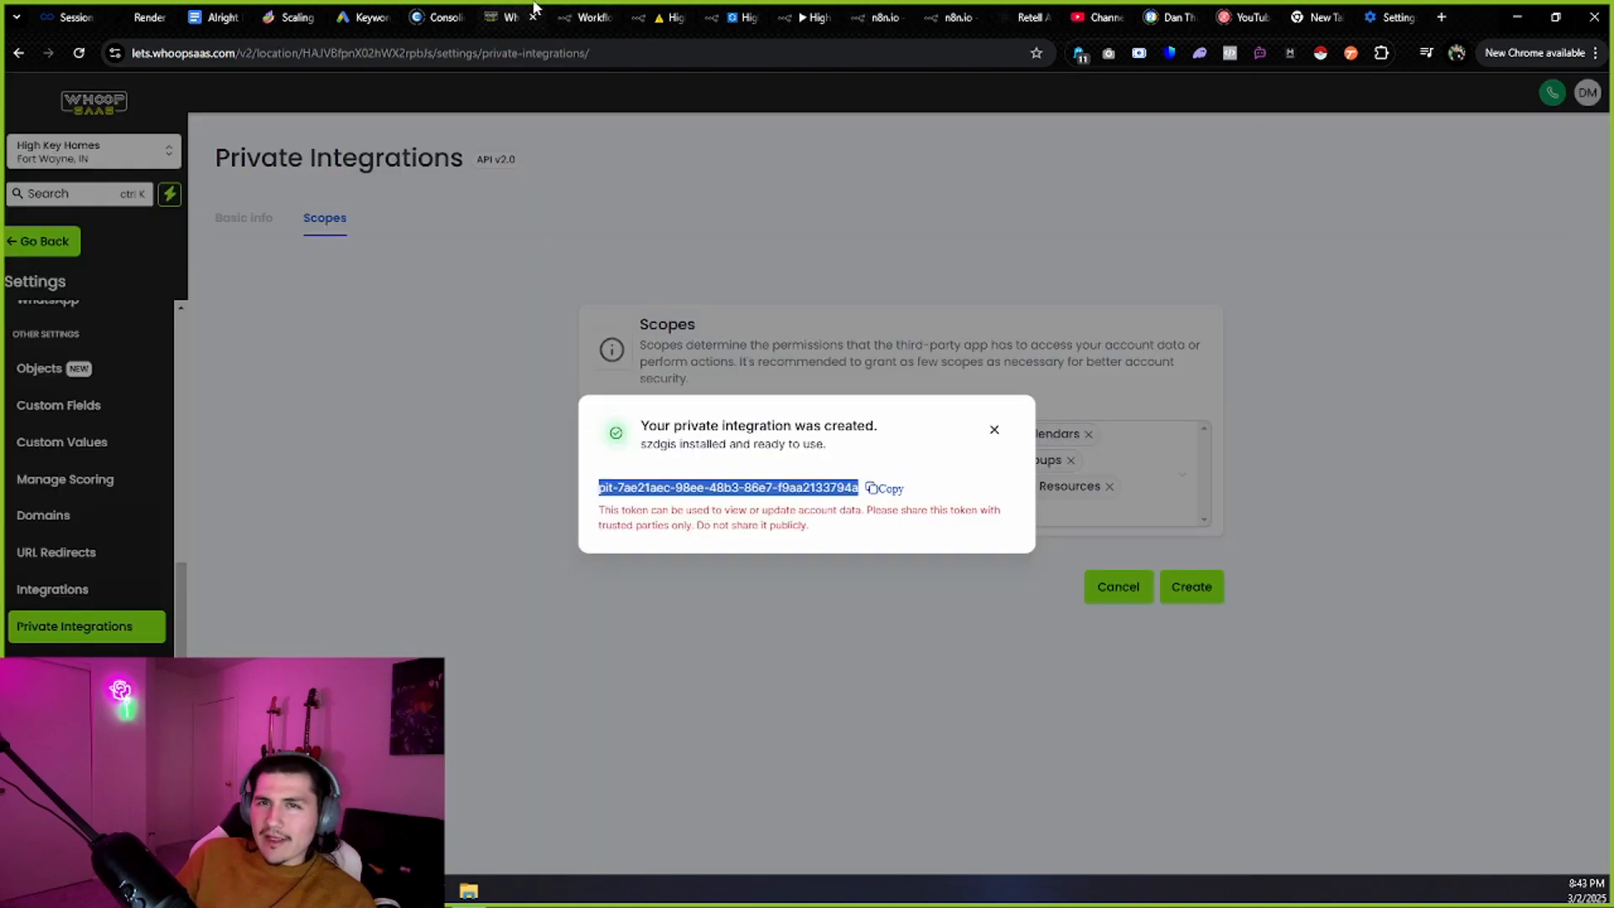
left_click(993, 430)
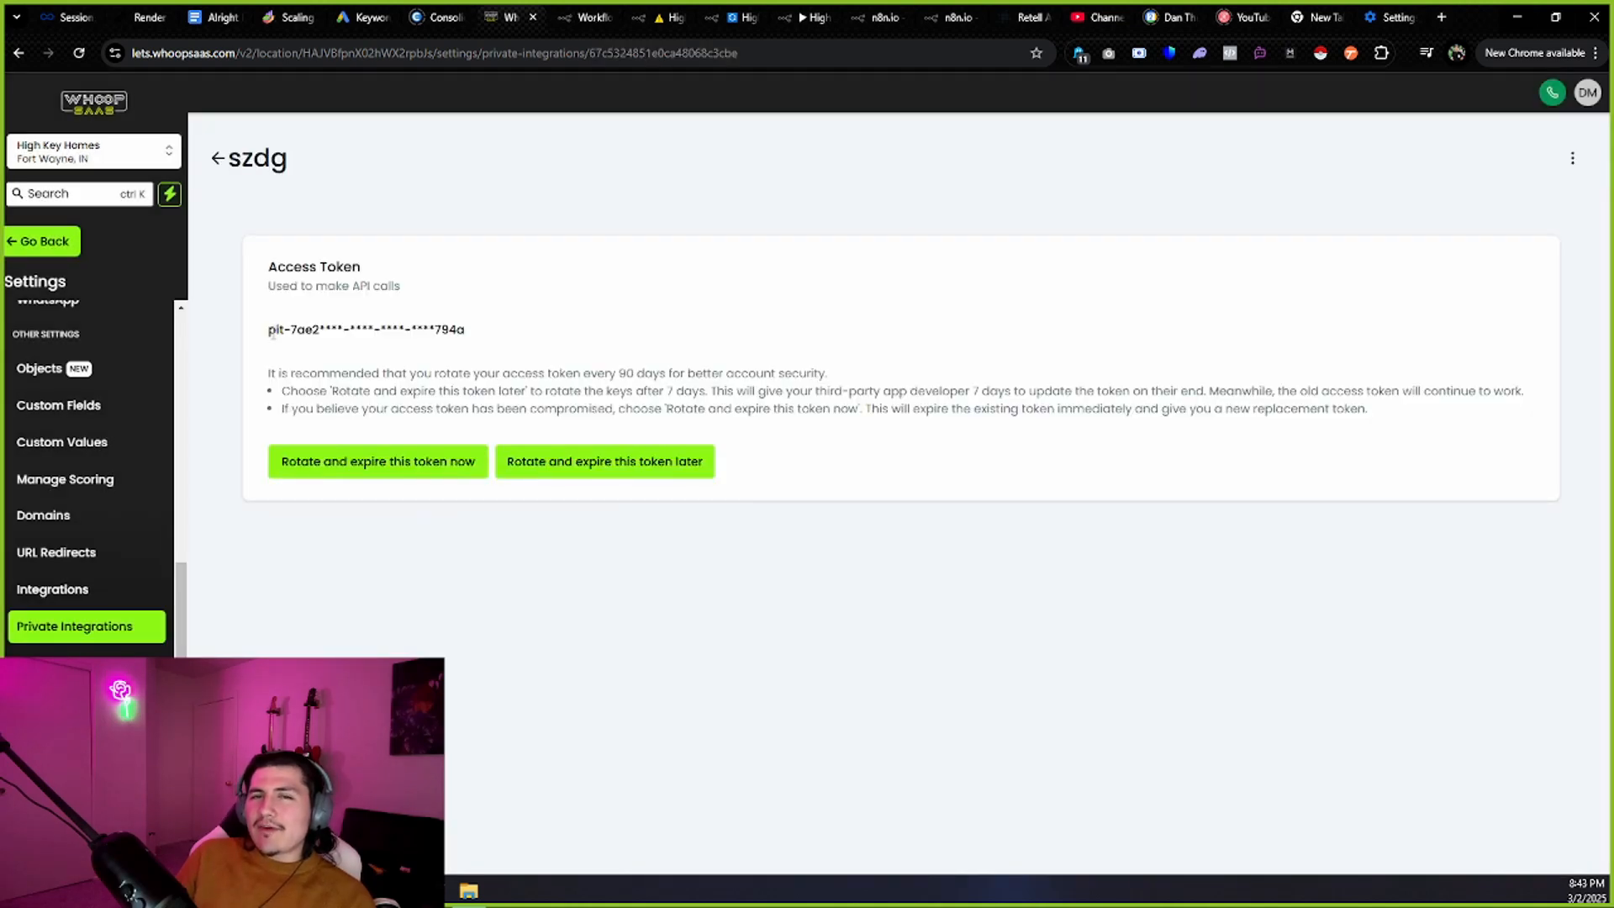
left_click_drag(269, 331, 473, 339)
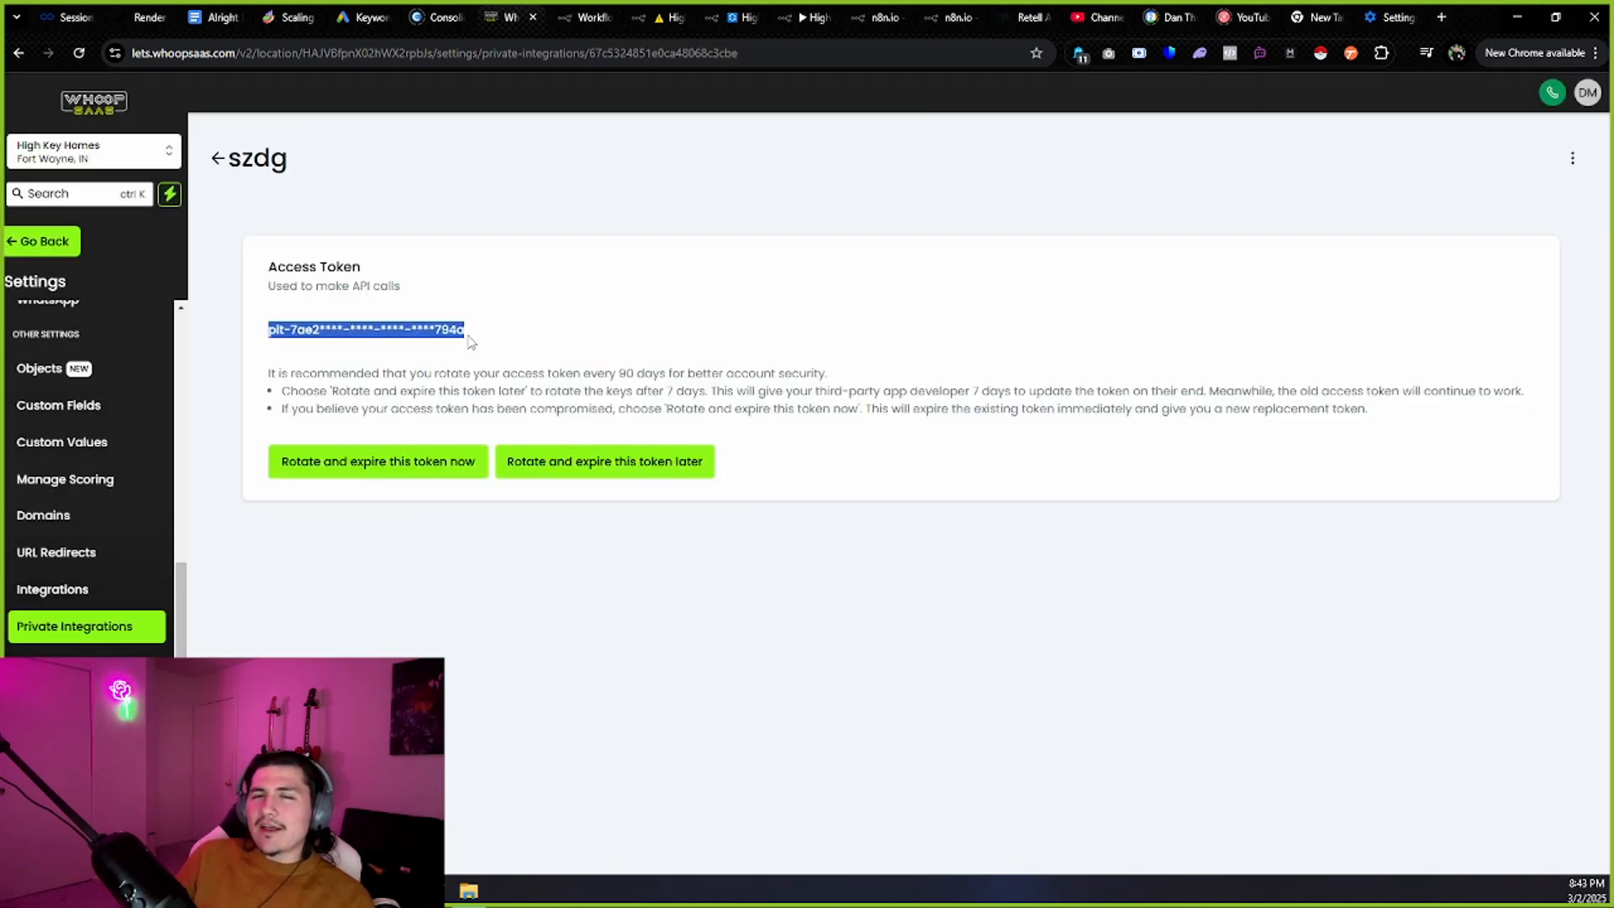
left_click(295, 347)
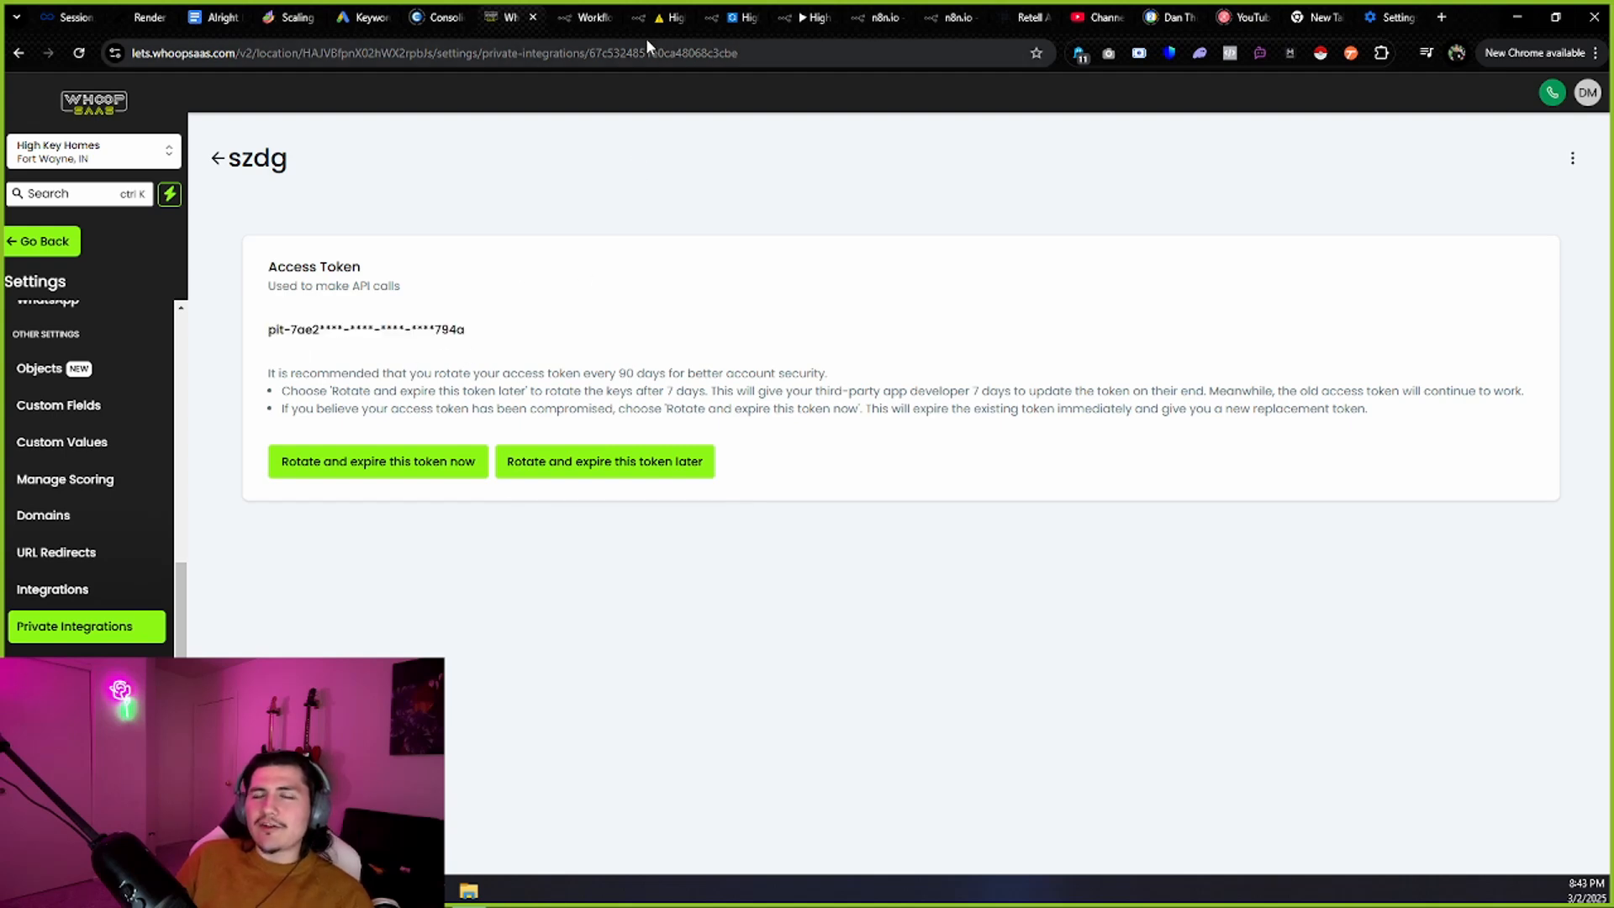
left_click(837, 8)
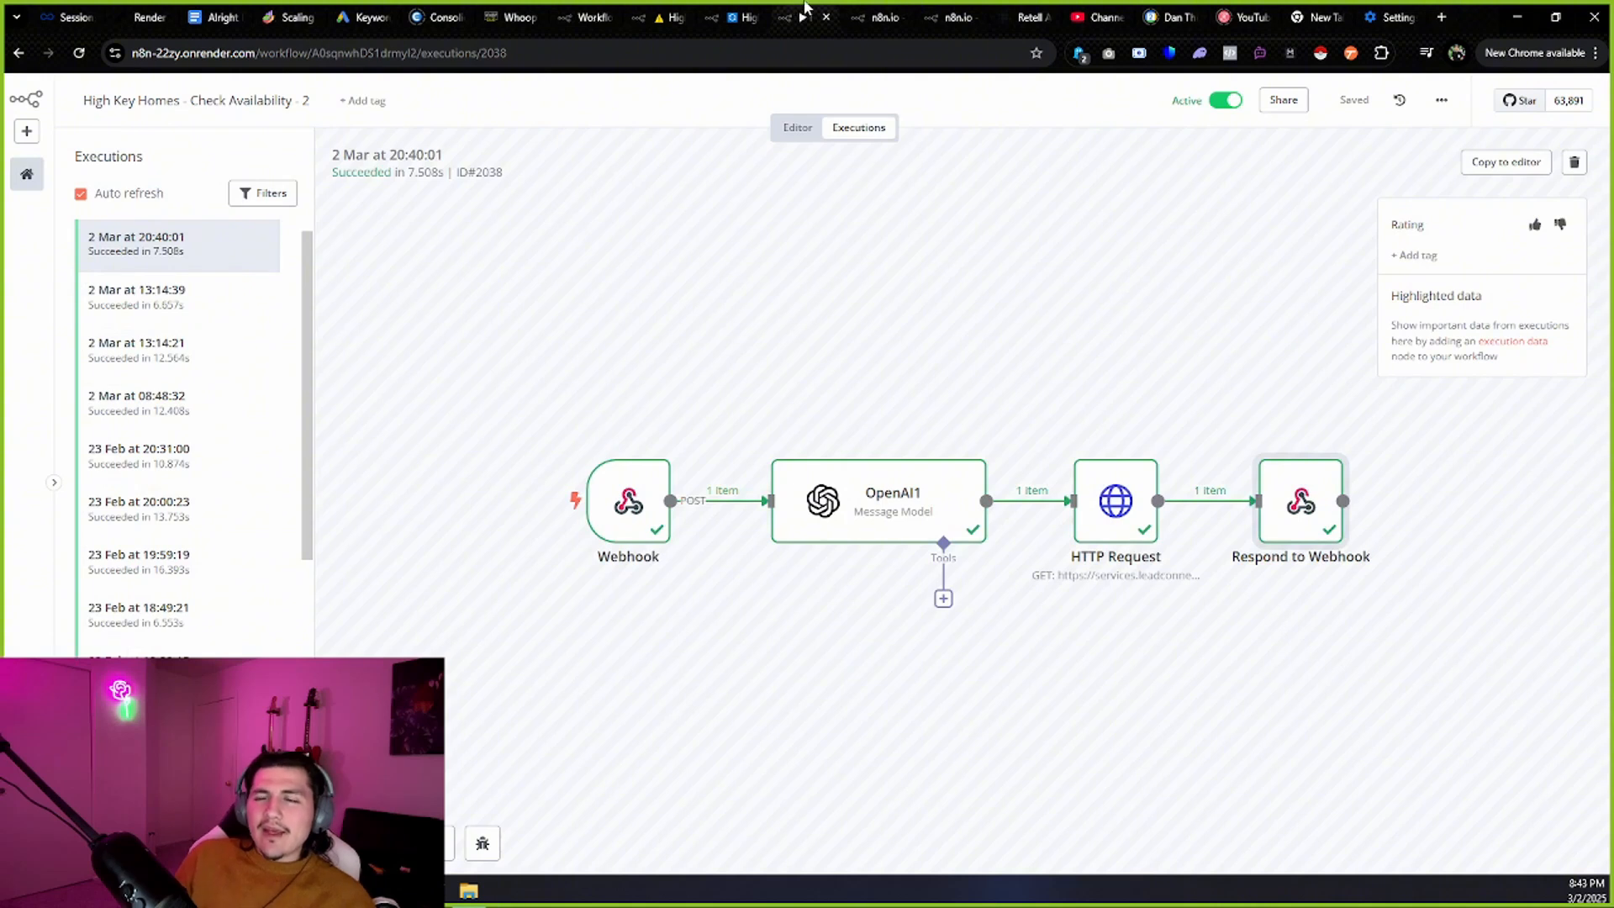
Return to Search Contact and review its Authorization token and Version 2021-07-28 header.
left_click(854, 8)
left_click(791, 8)
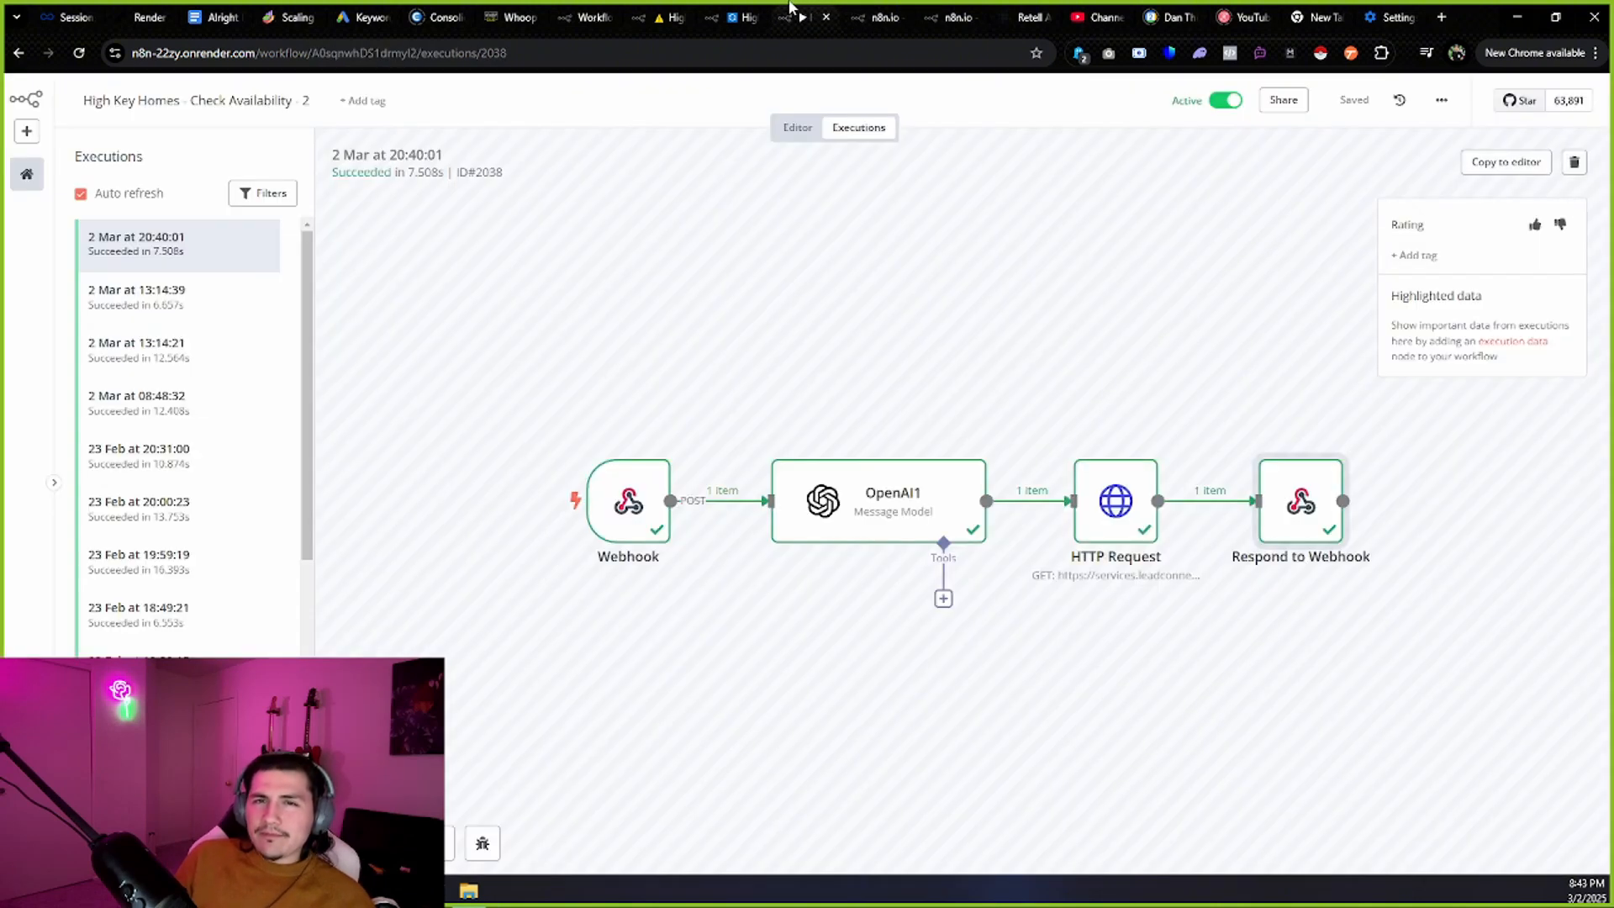
left_click(875, 13)
left_click(733, 478)
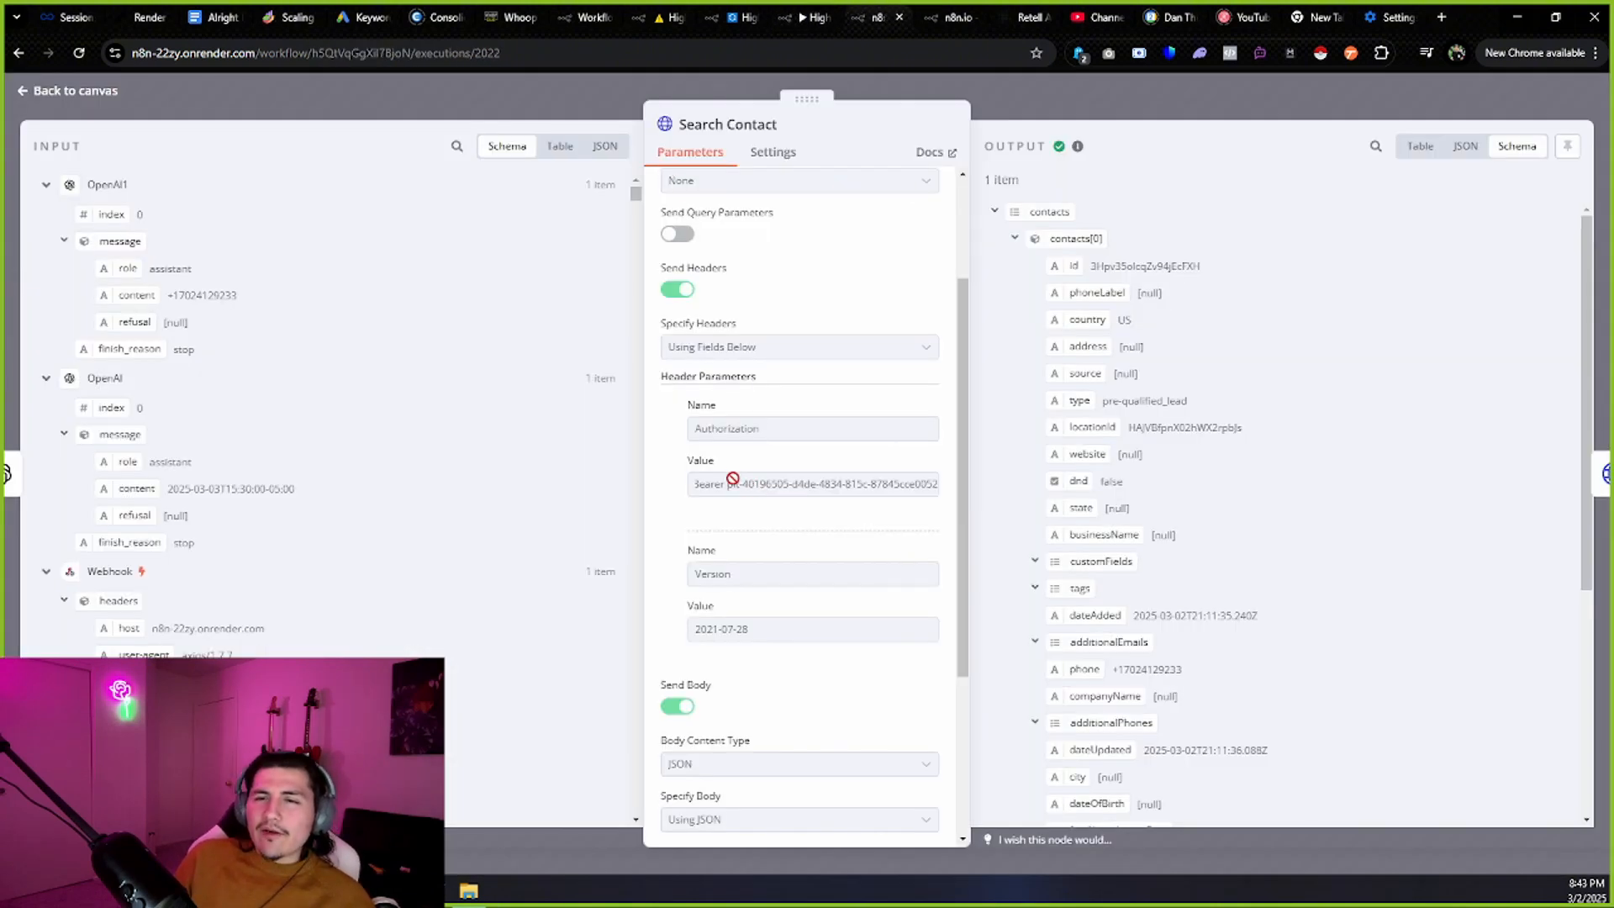
left_click_drag(733, 481, 970, 496)
left_click(717, 476)
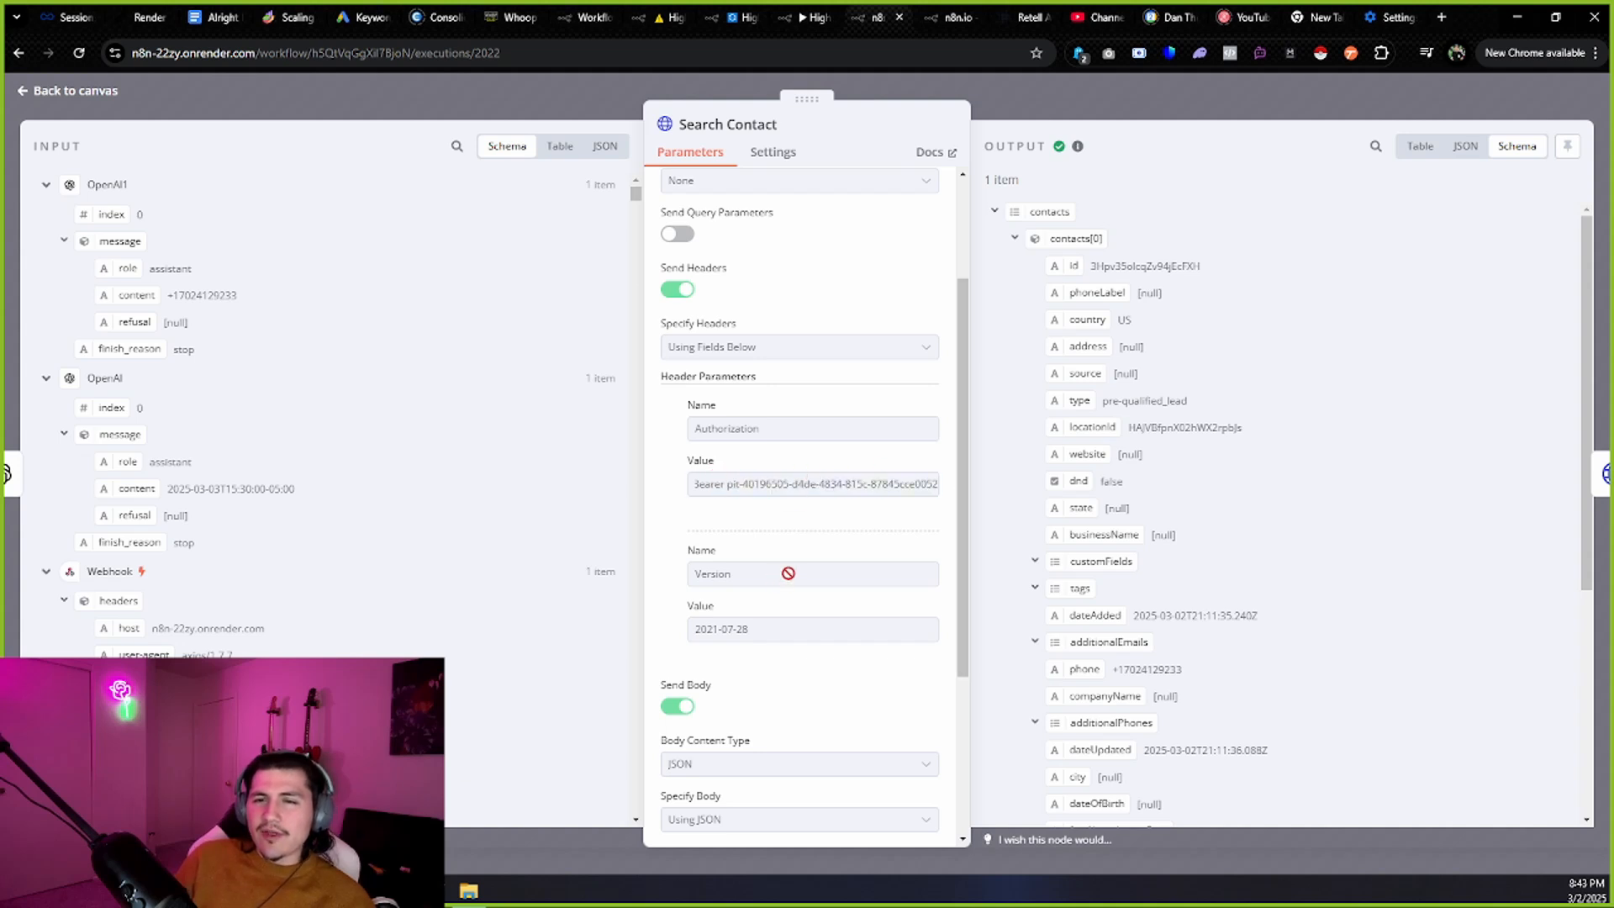
scroll(785, 569, "down", 1)
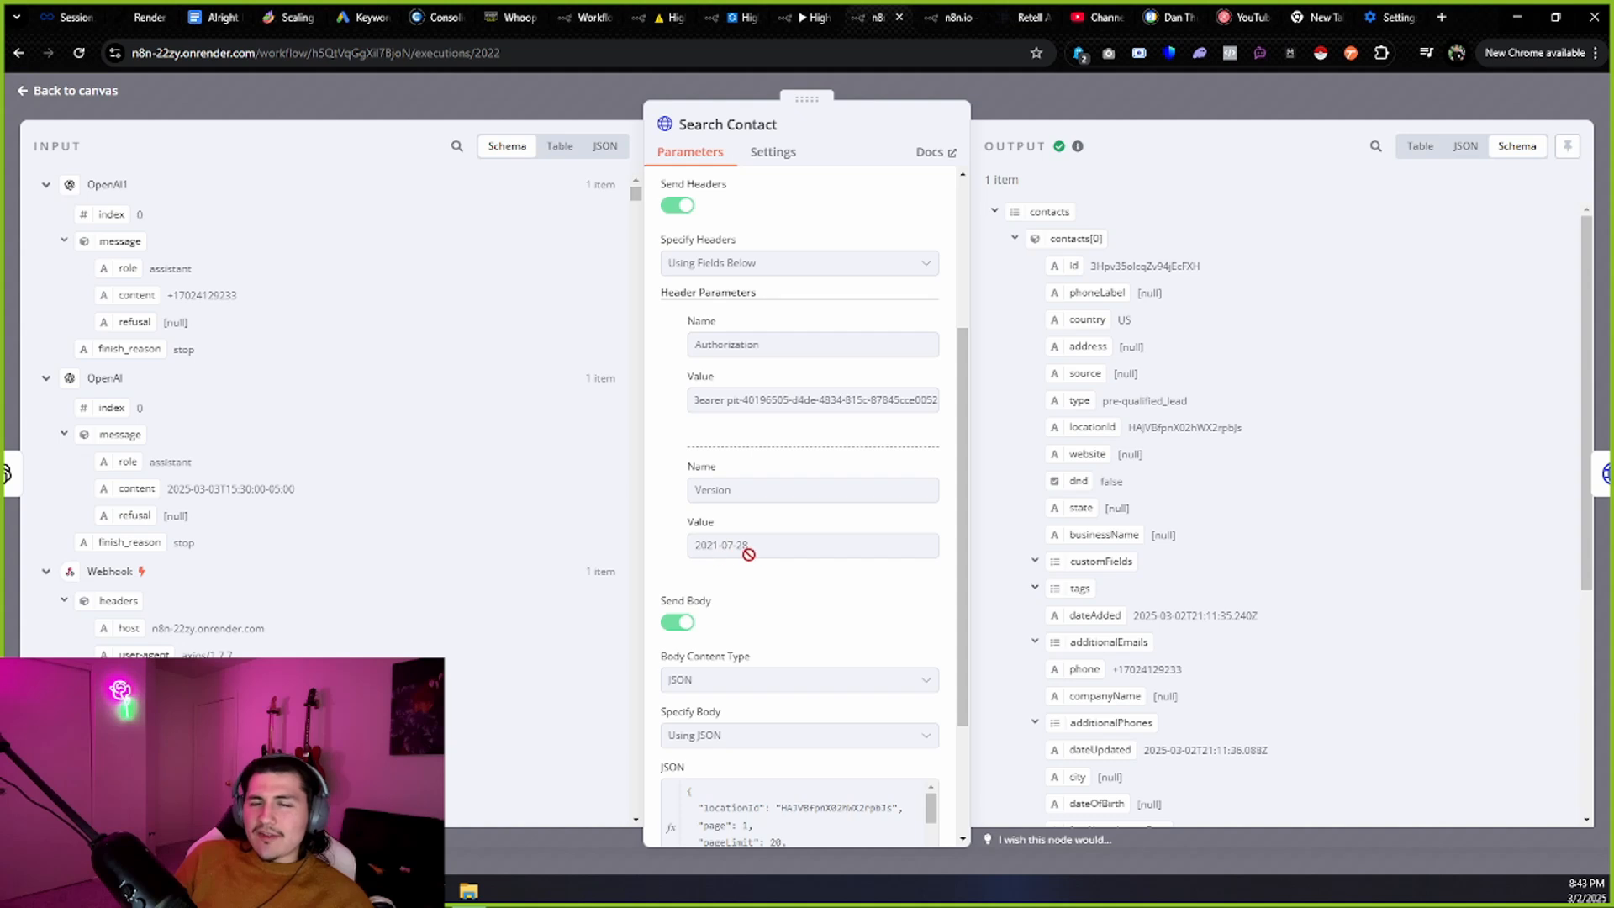
left_click_drag(761, 552, 696, 548)
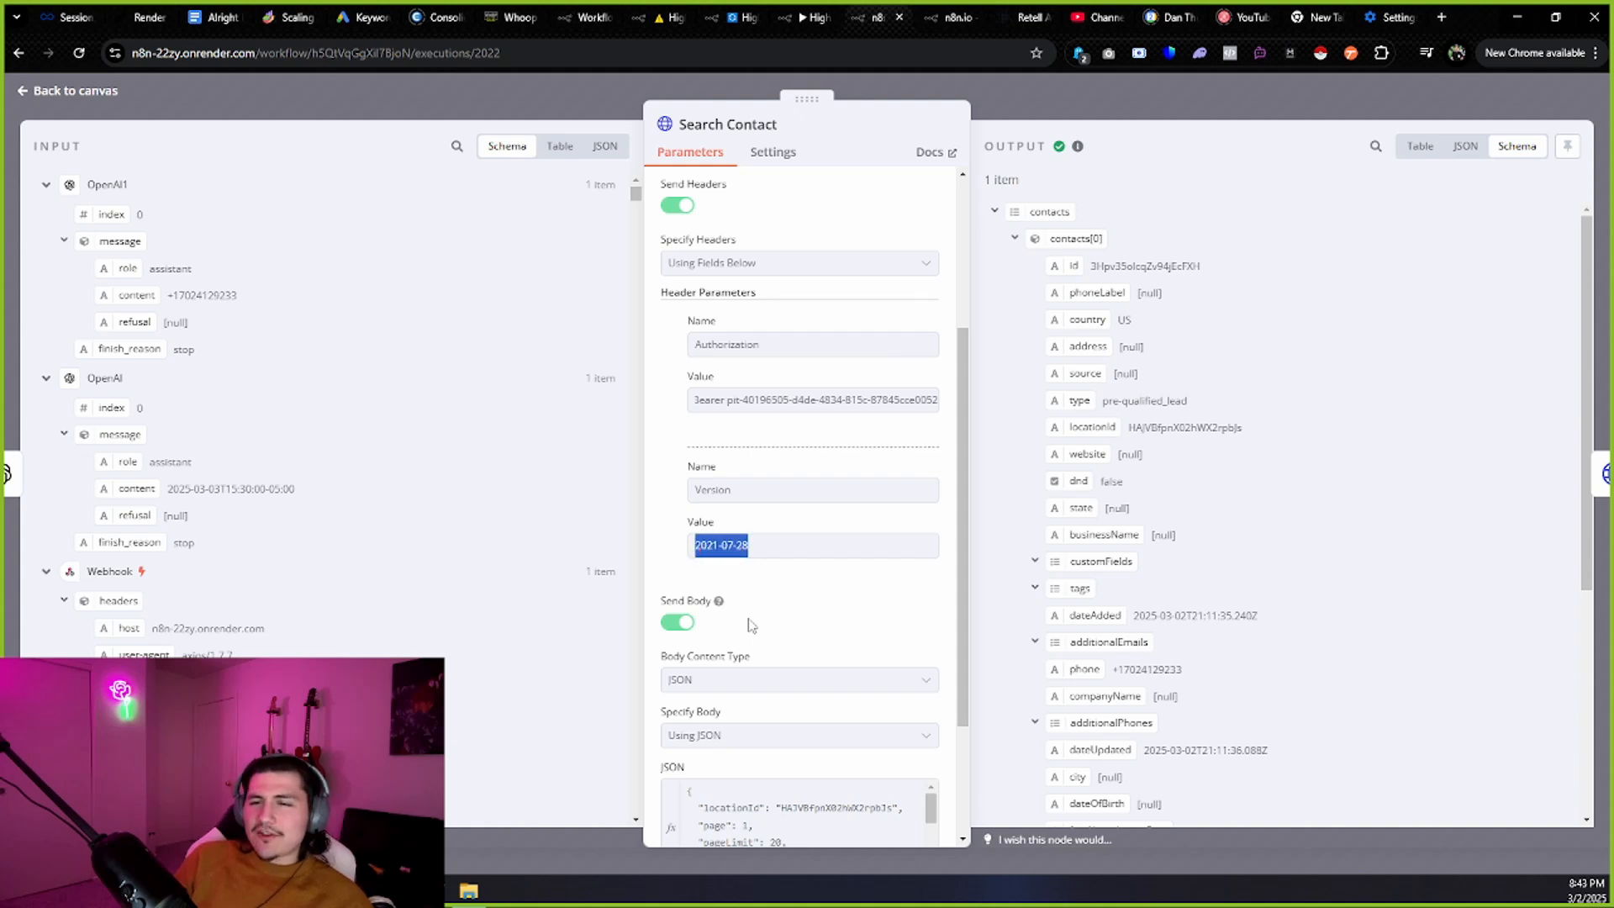
scroll(751, 626, "down", 2)
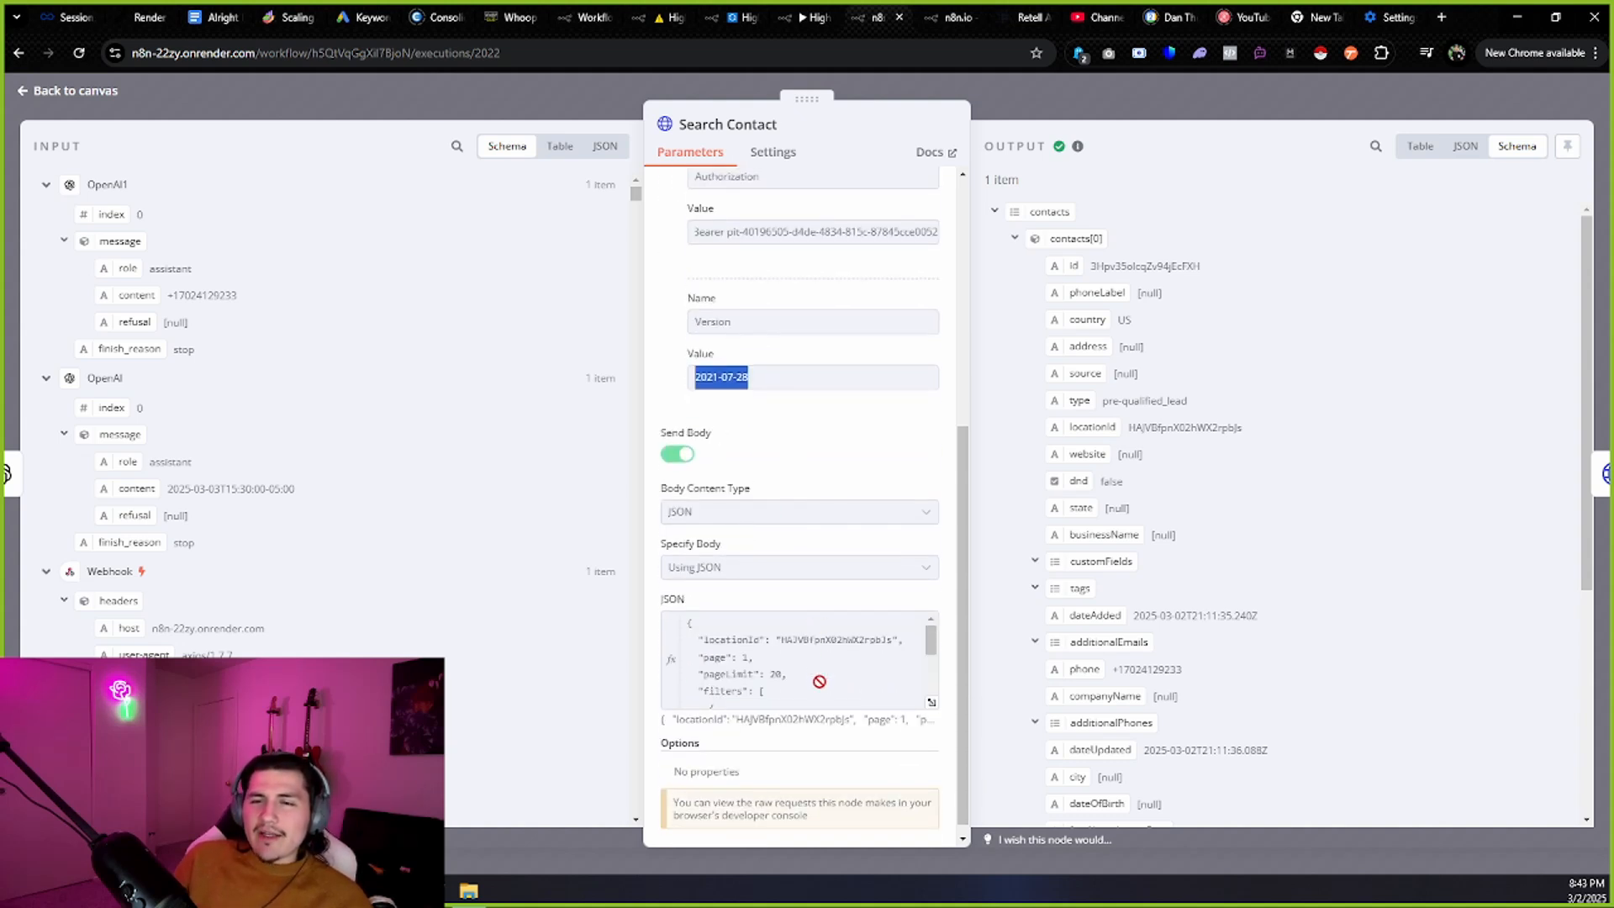
Compare the body's locationId with the Location ID in Whoop's Business Profile.
left_click_drag(781, 641, 878, 641)
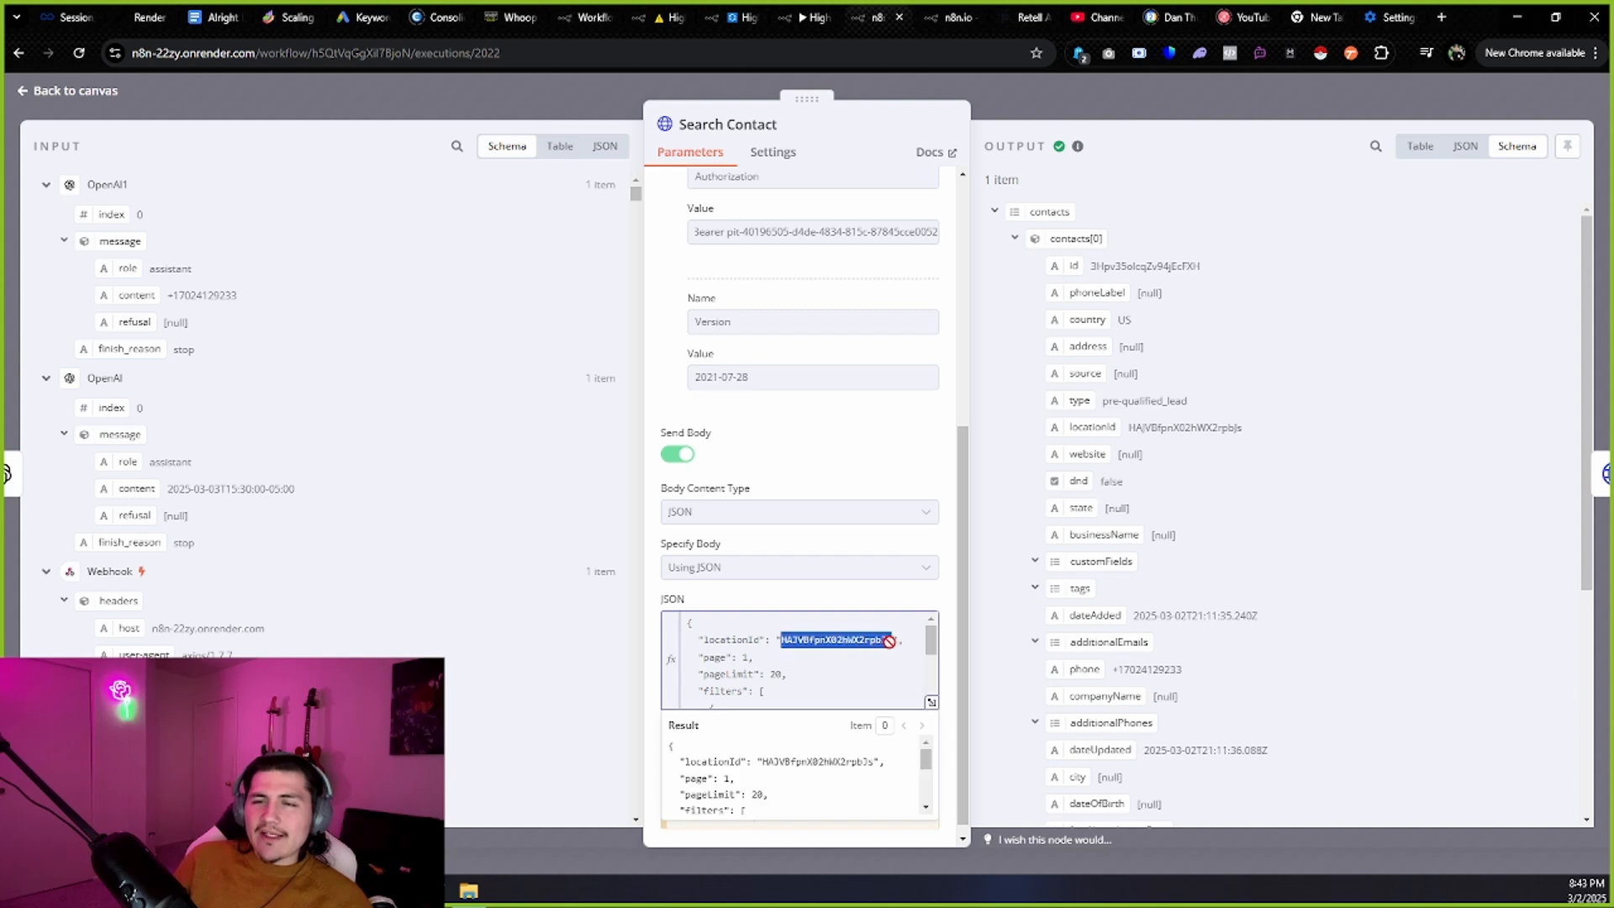
left_click(511, 17)
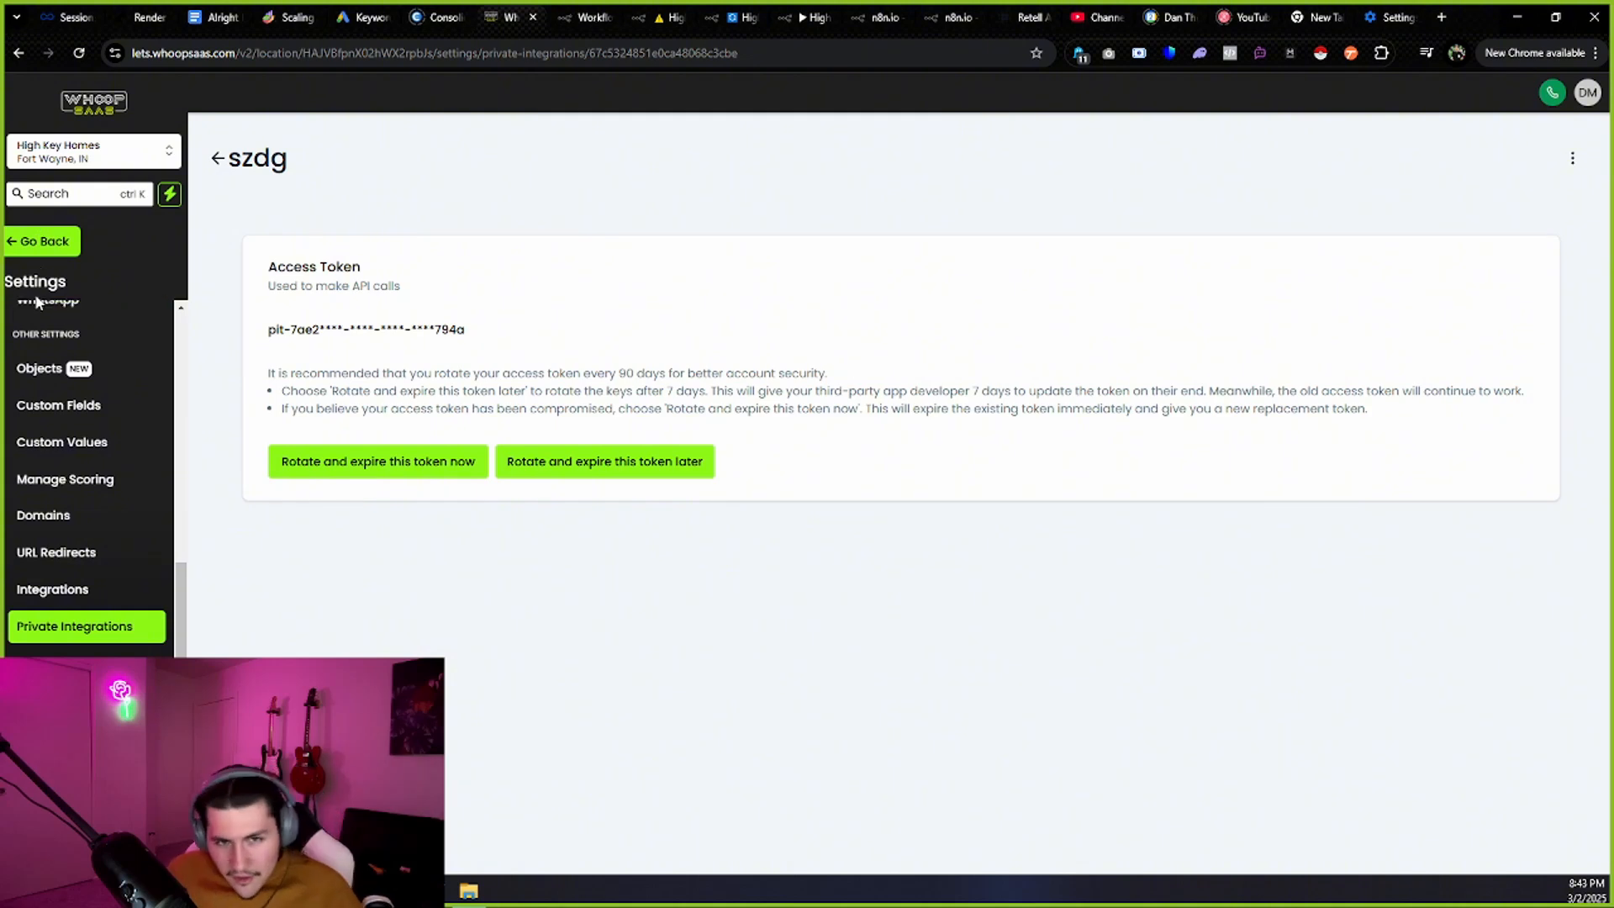
scroll(83, 393, "up", 4)
scroll(83, 393, "up", 2)
left_click(90, 356)
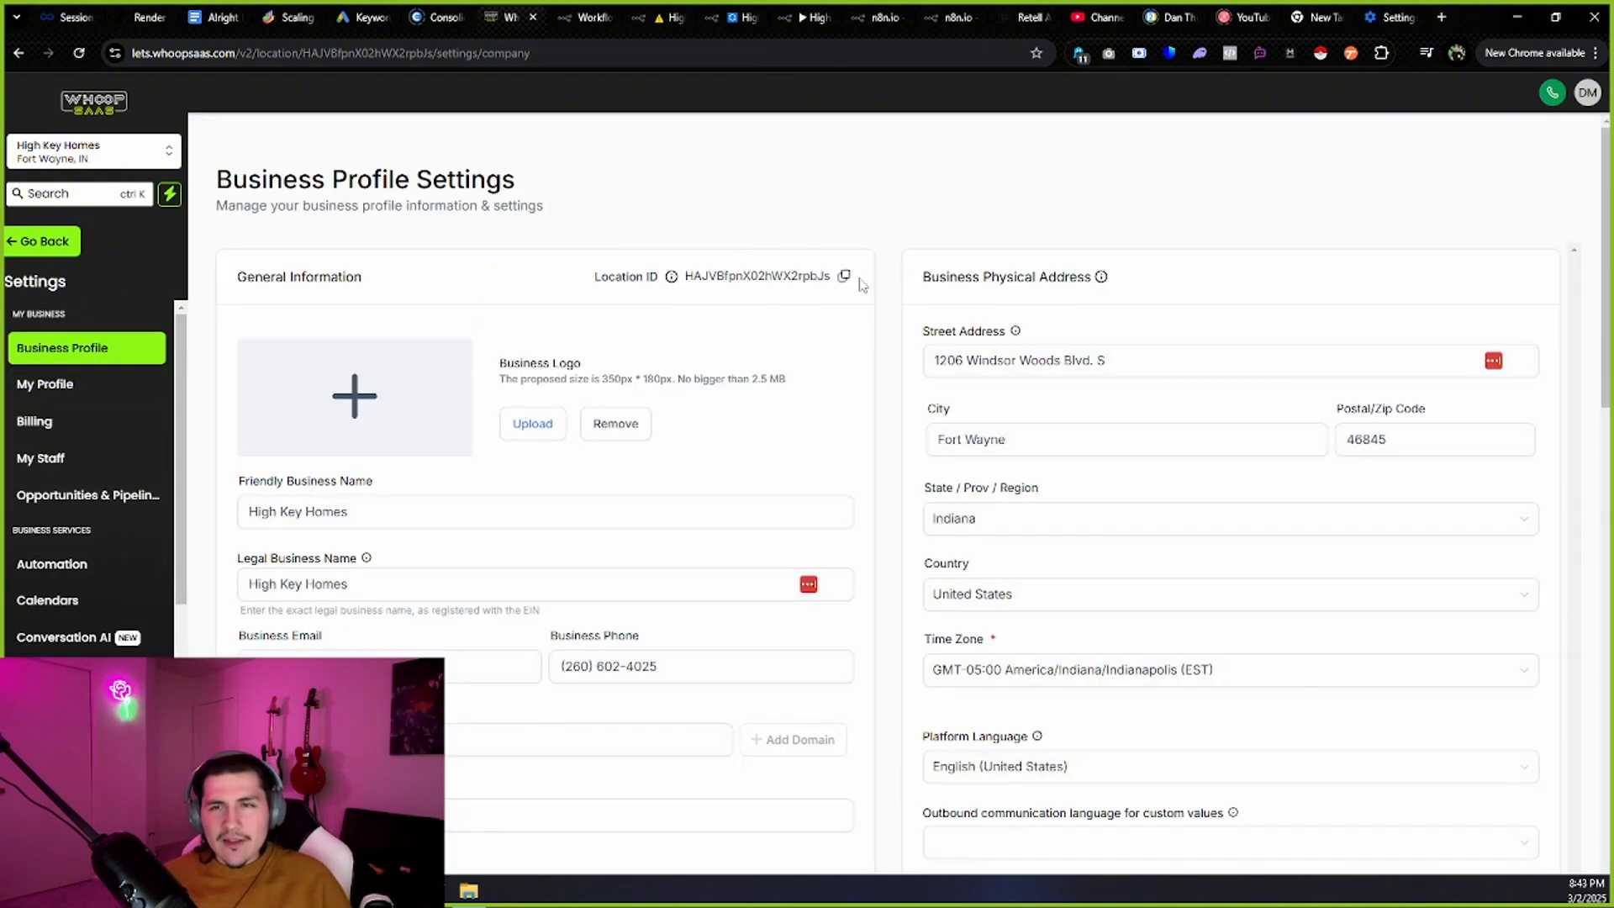
left_click_drag(859, 279, 670, 280)
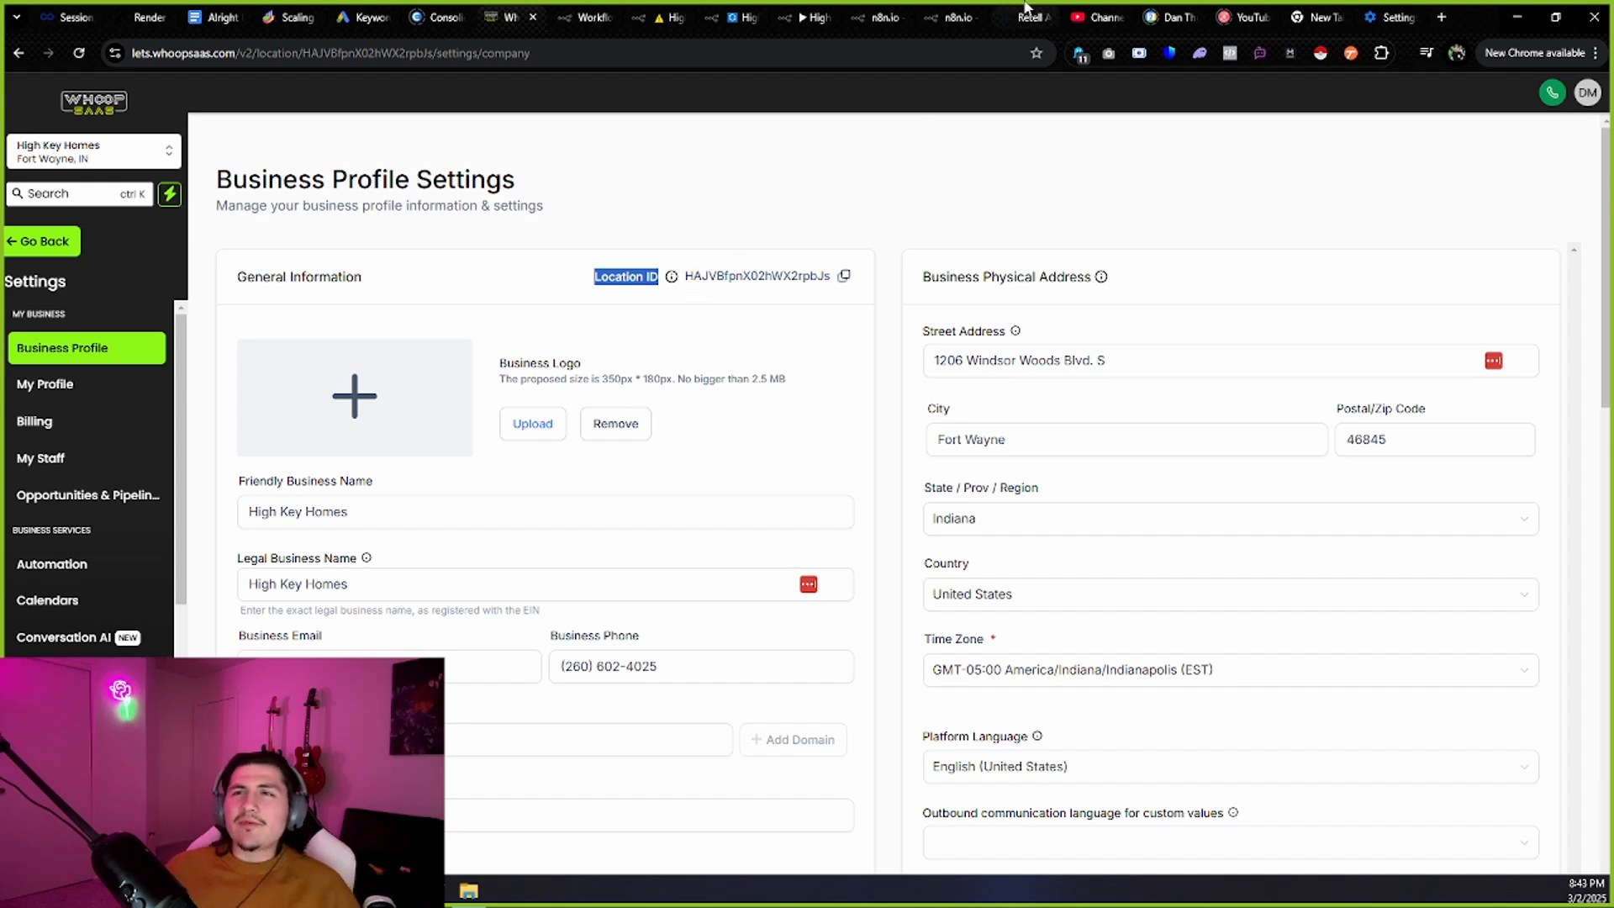
Review the body's phone filter using {{ $json.message.content }} and the matching contact.
left_click(879, 17)
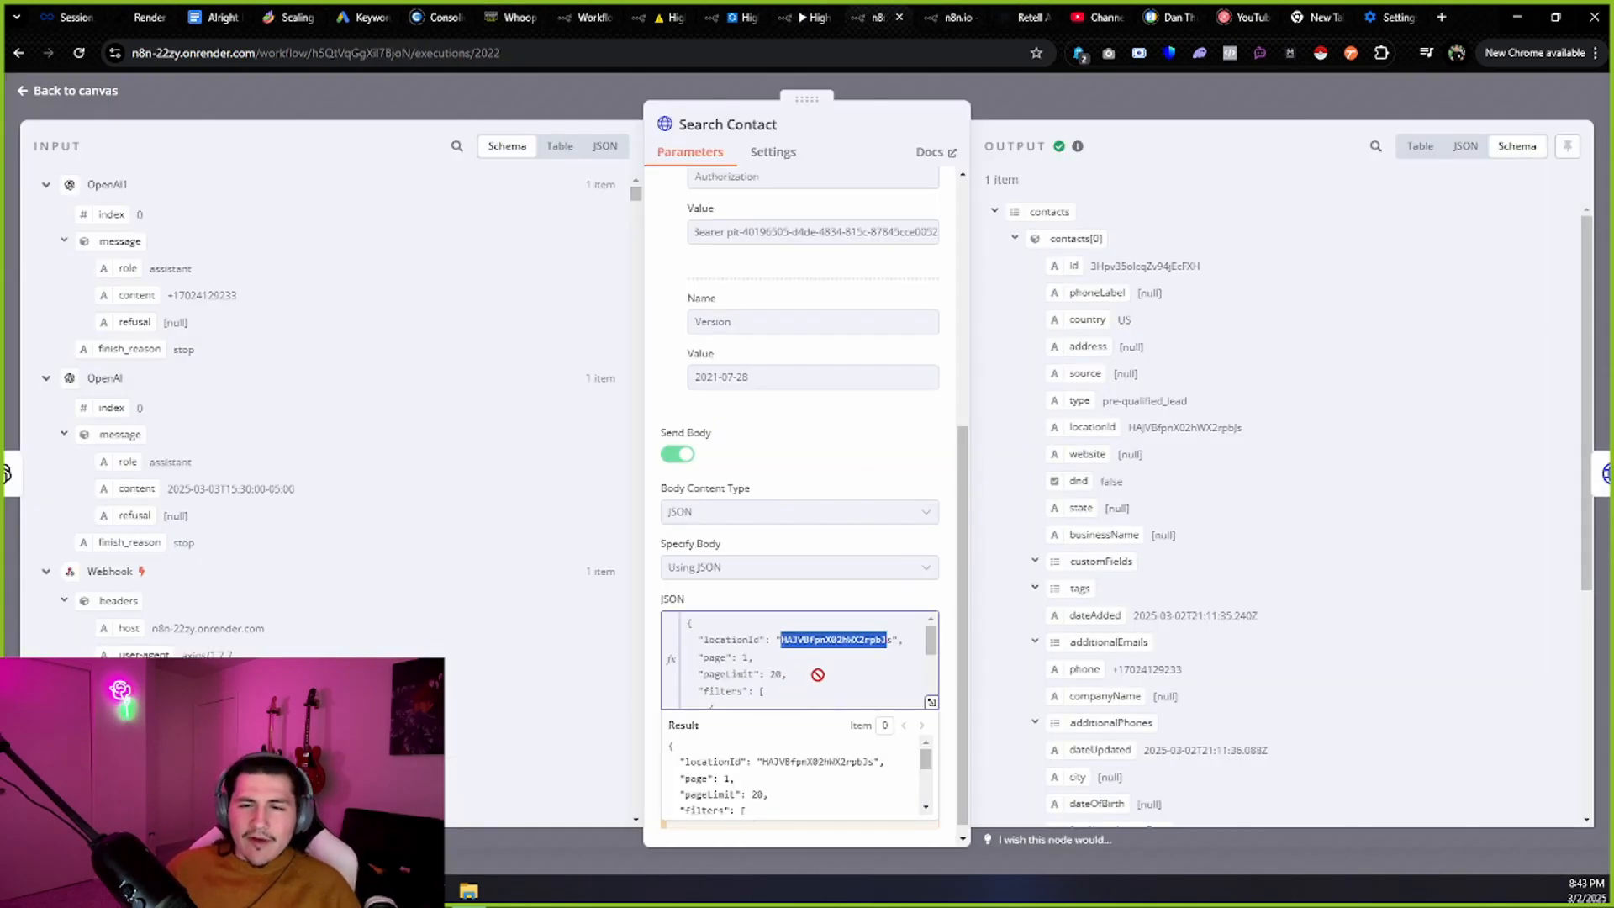
scroll(818, 675, "down", 3)
left_click_drag(776, 675, 698, 692)
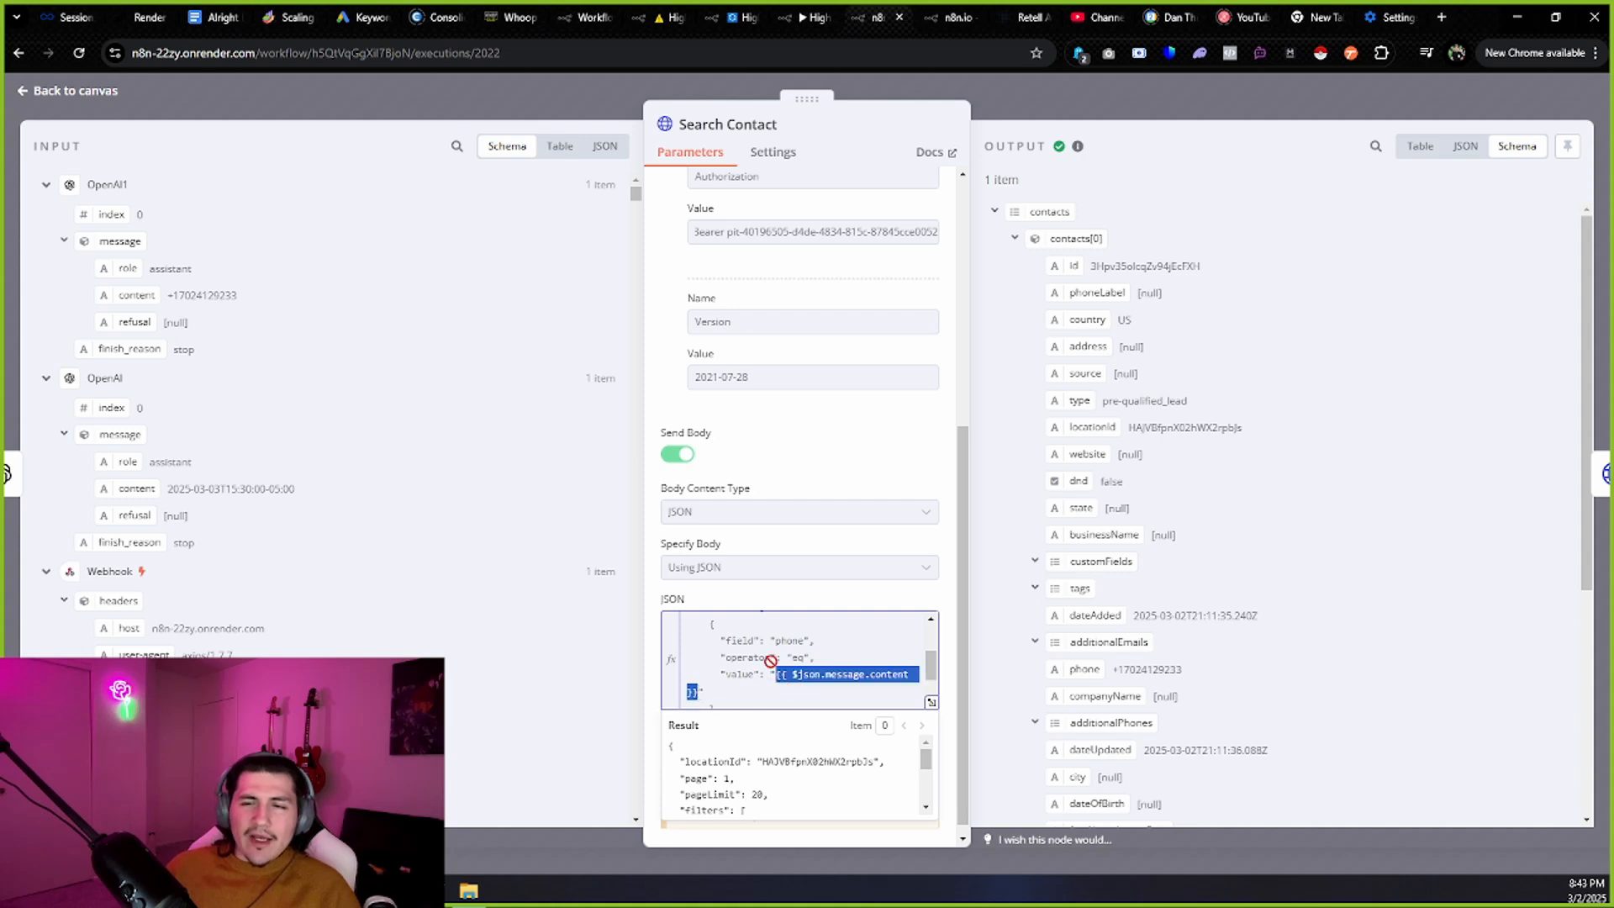
scroll(809, 639, "down", 1)
scroll(811, 641, "up", 2)
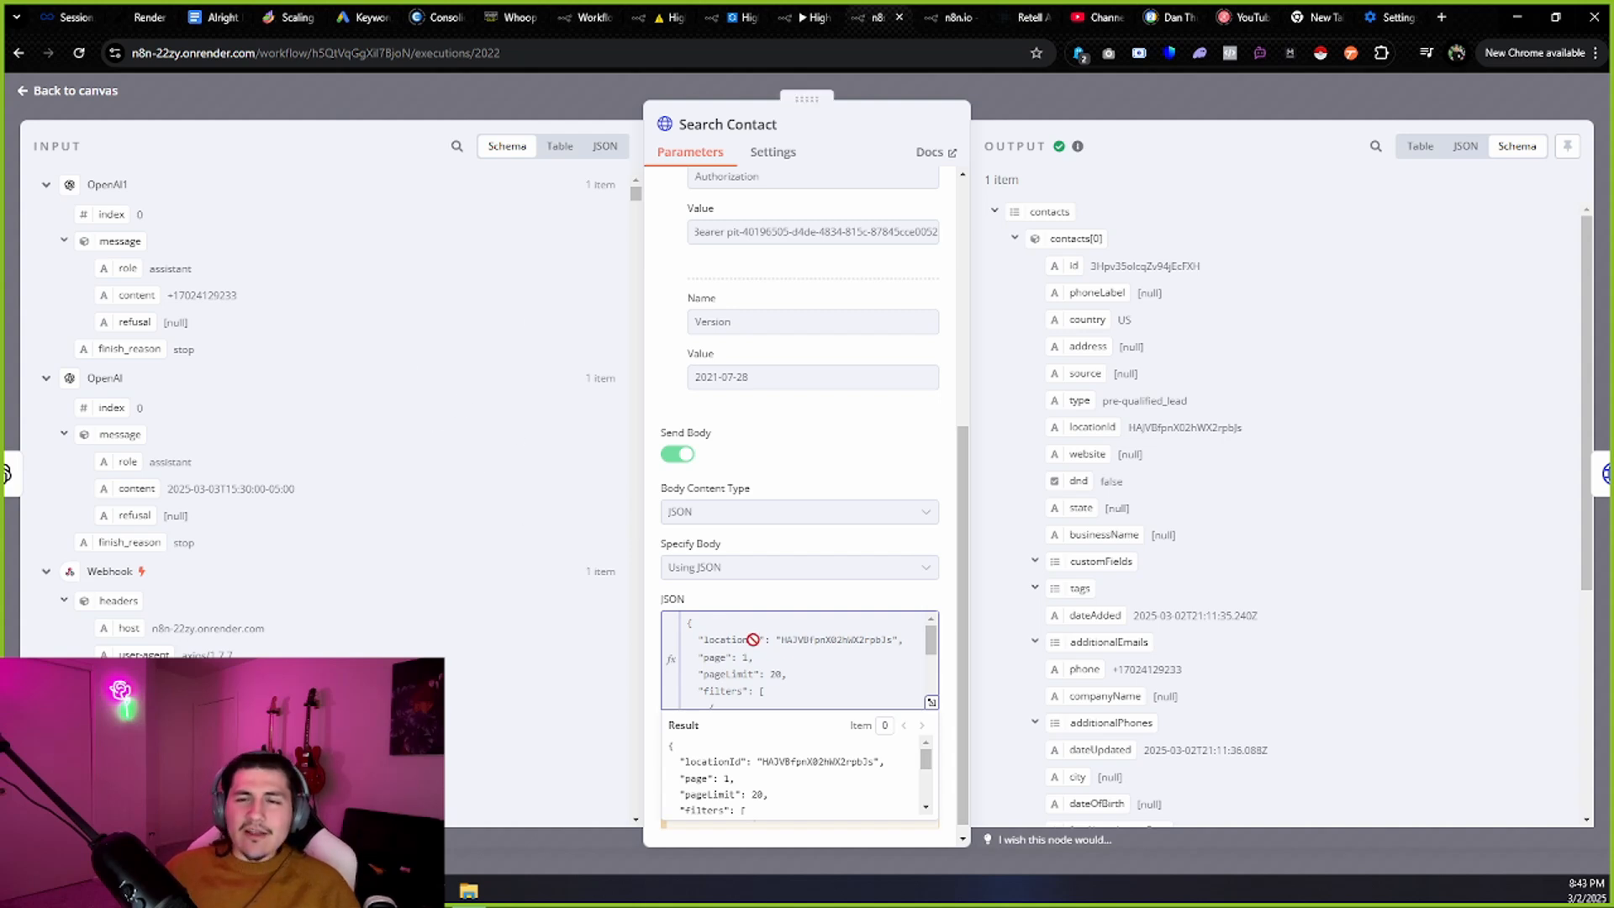
scroll(755, 641, "down", 2)
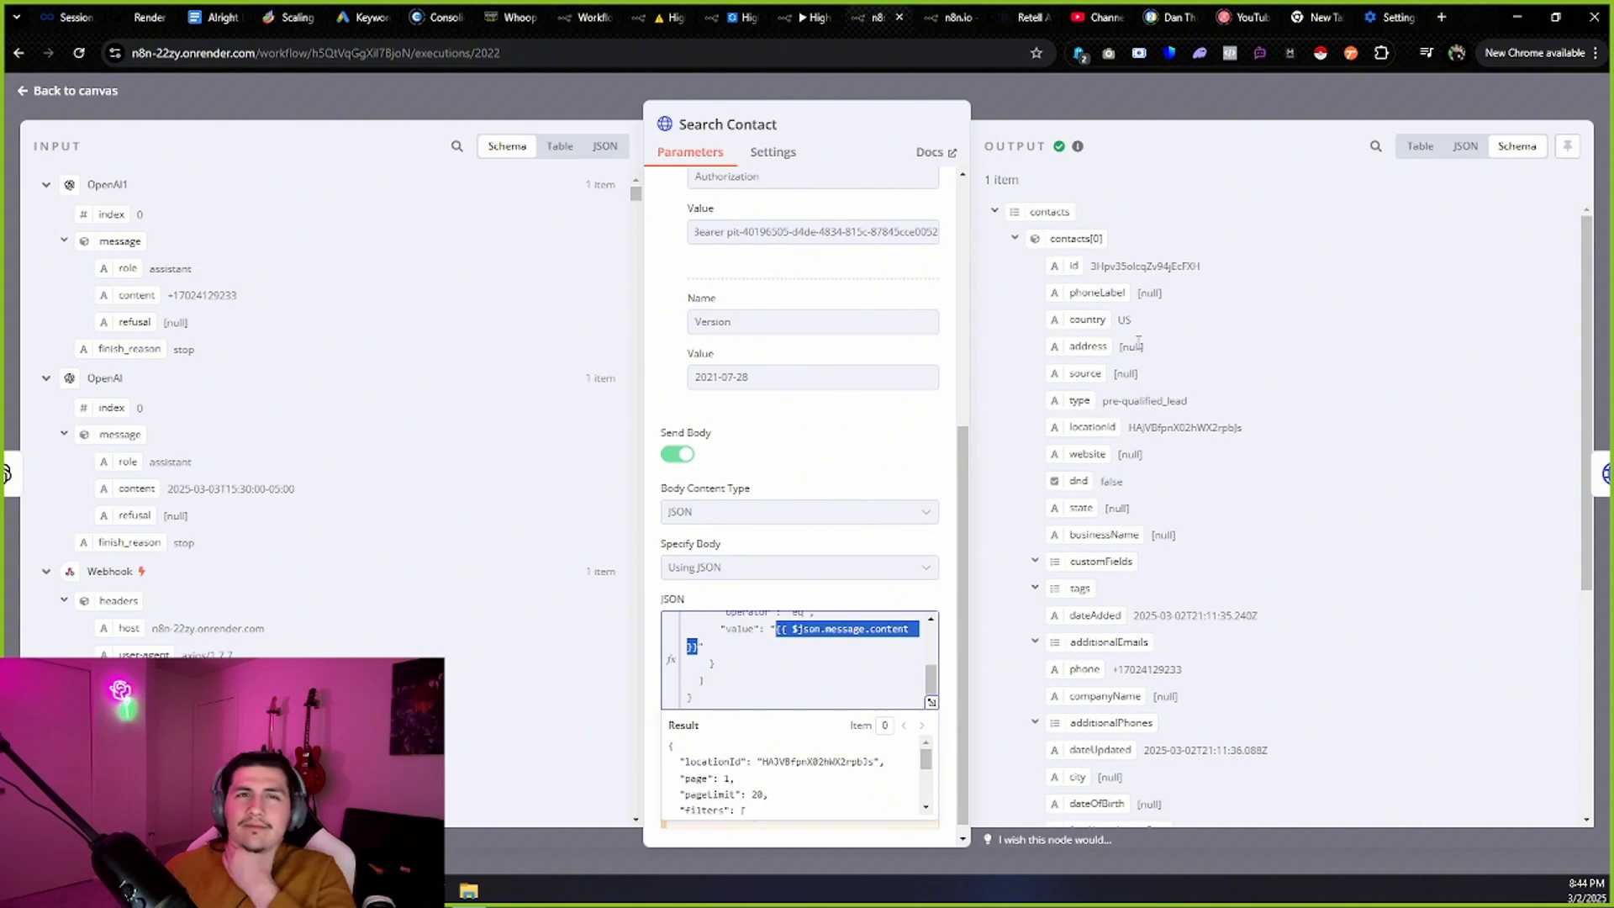
scroll(1315, 407, "down", 5)
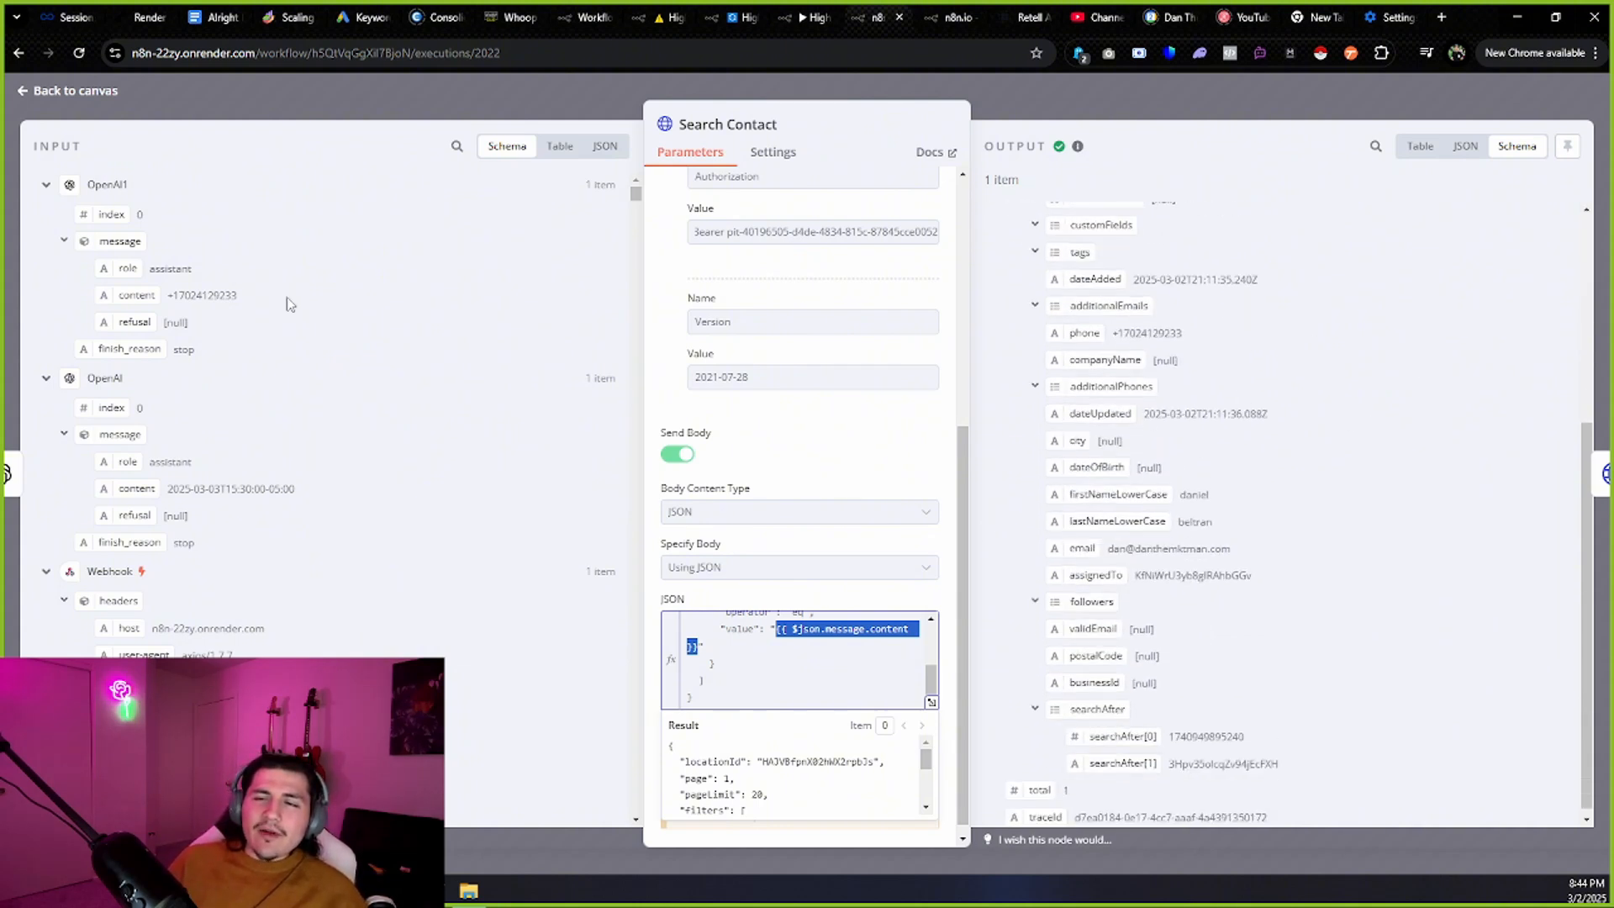
left_click(89, 88)
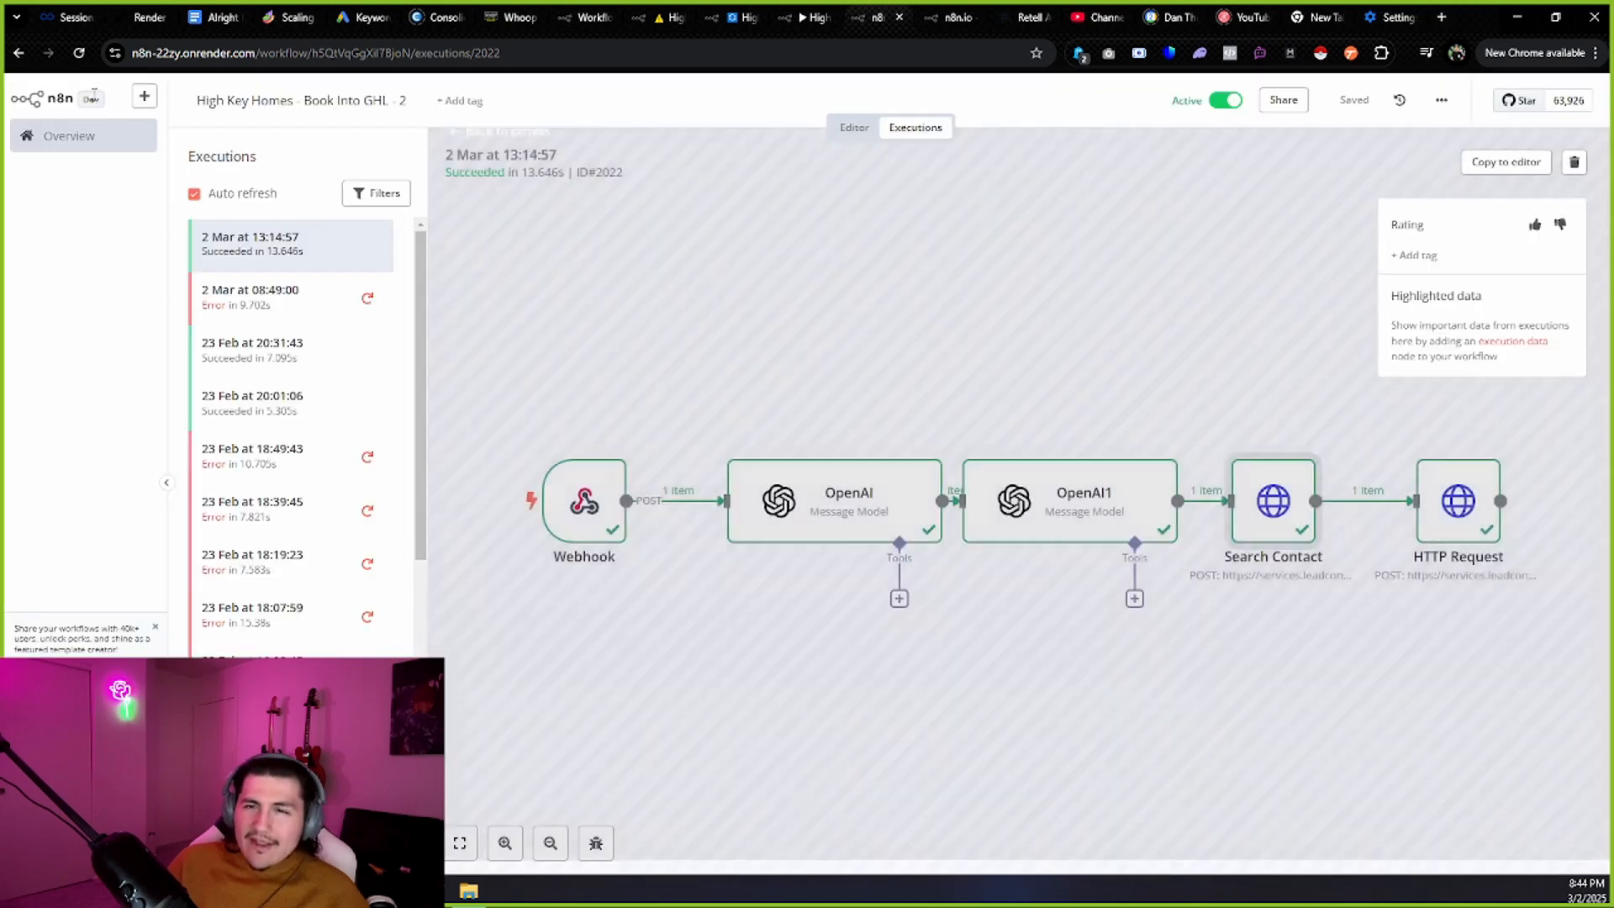
double_click(1437, 545)
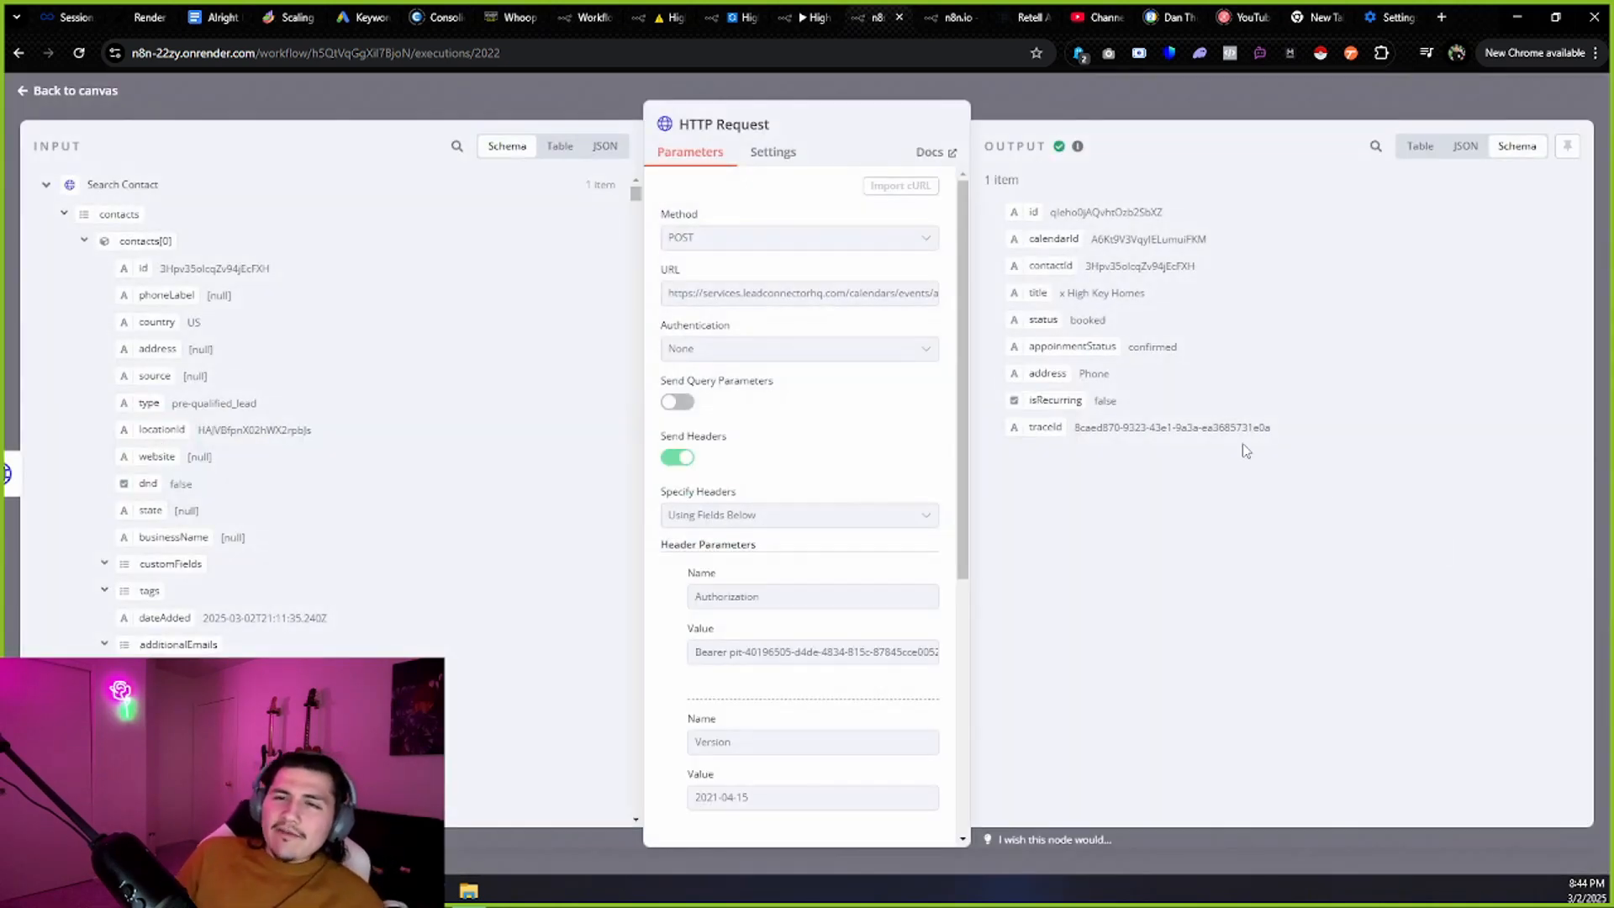
left_click_drag(718, 292, 954, 298)
left_click(937, 309)
triple_click(874, 295)
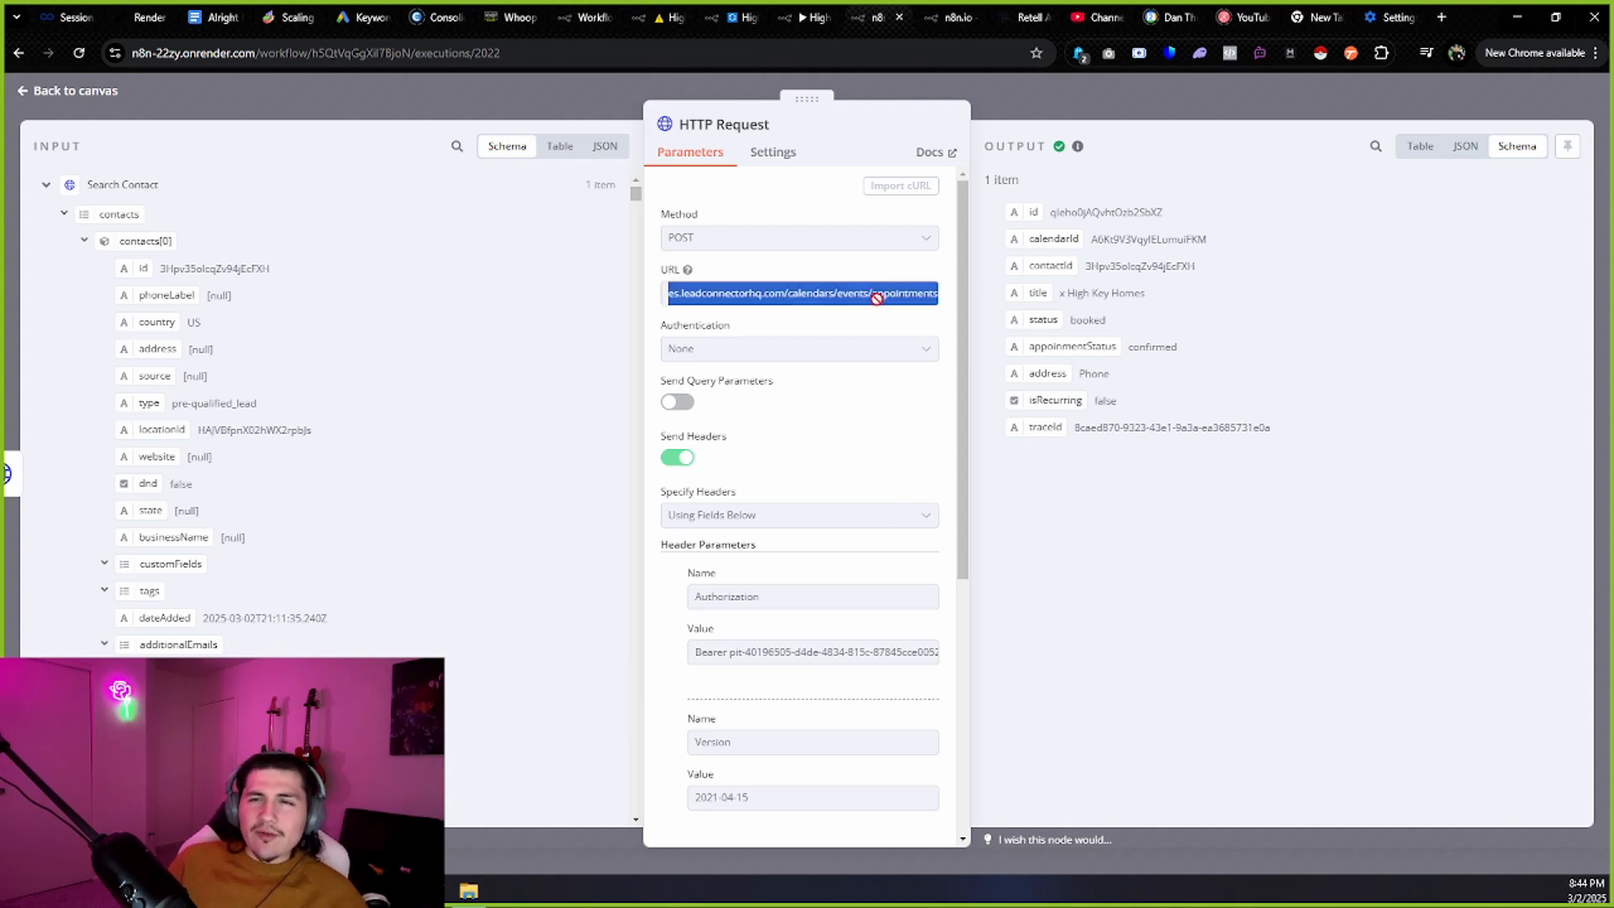
scroll(793, 465, "down", 1)
left_click_drag(694, 549, 665, 548)
left_click(691, 549)
scroll(734, 567, "down", 2)
scroll(756, 566, "down", 2)
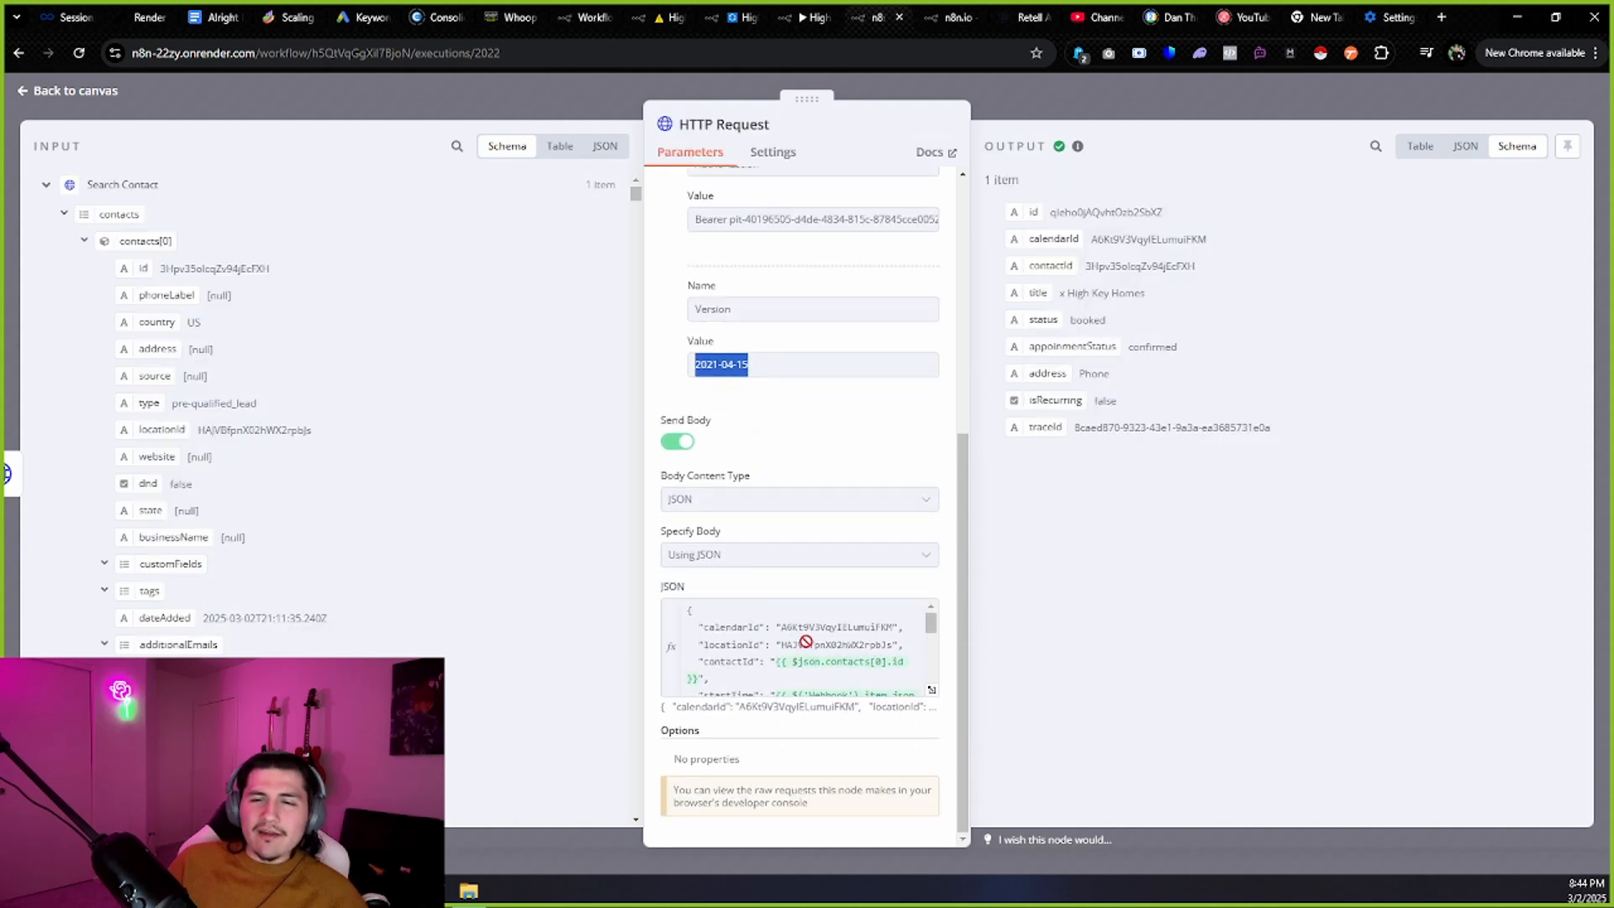
left_click_drag(786, 626, 893, 622)
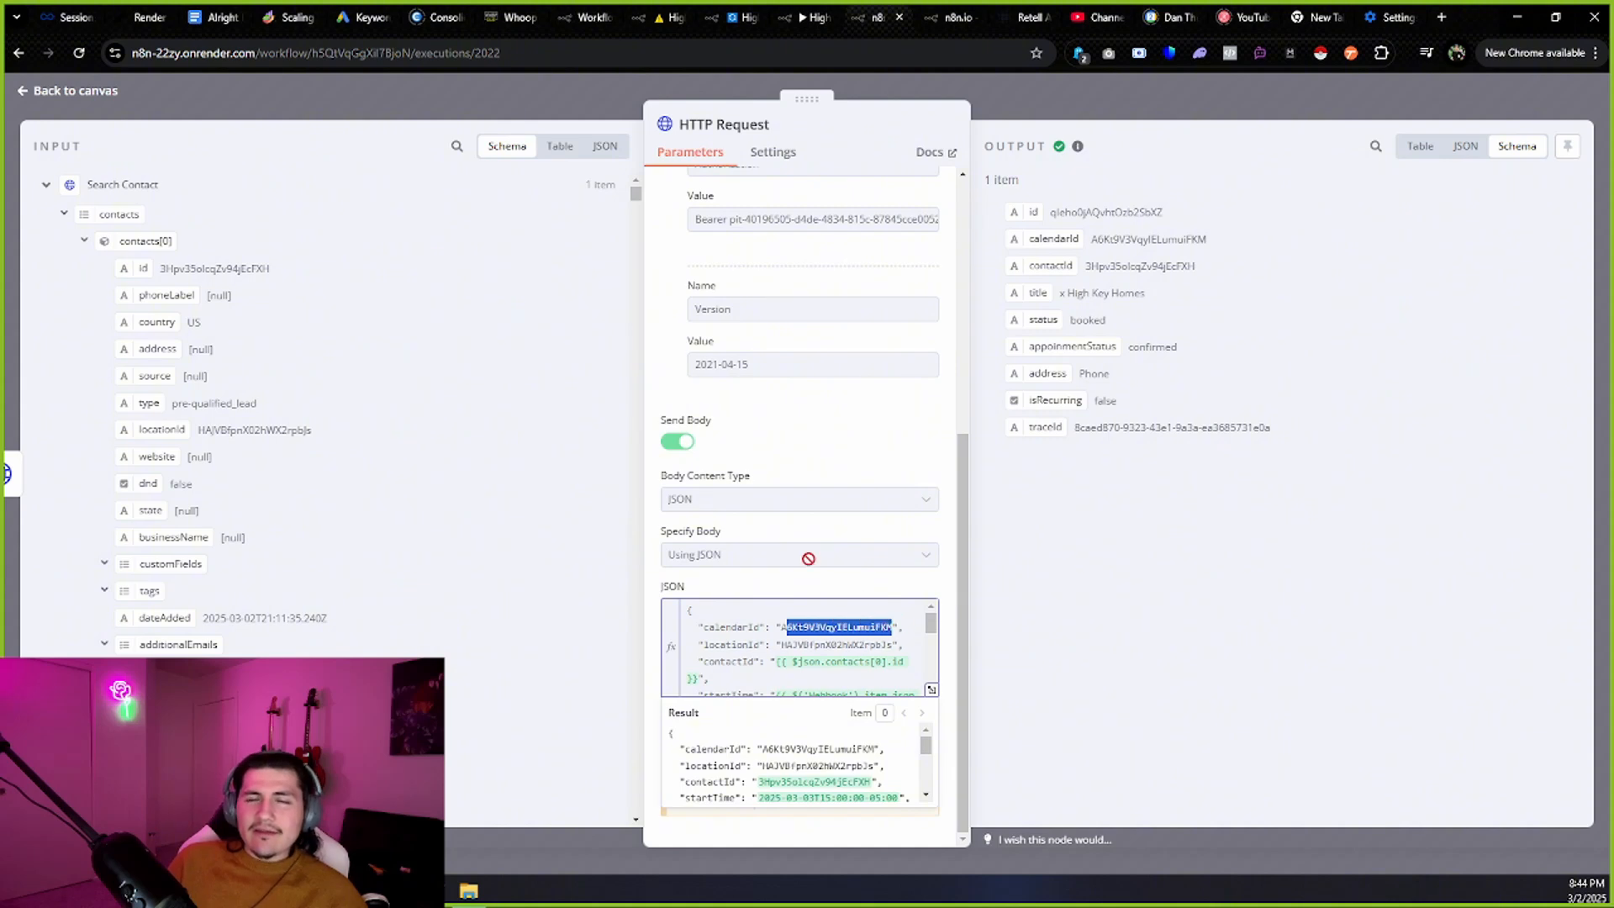
left_click(515, 17)
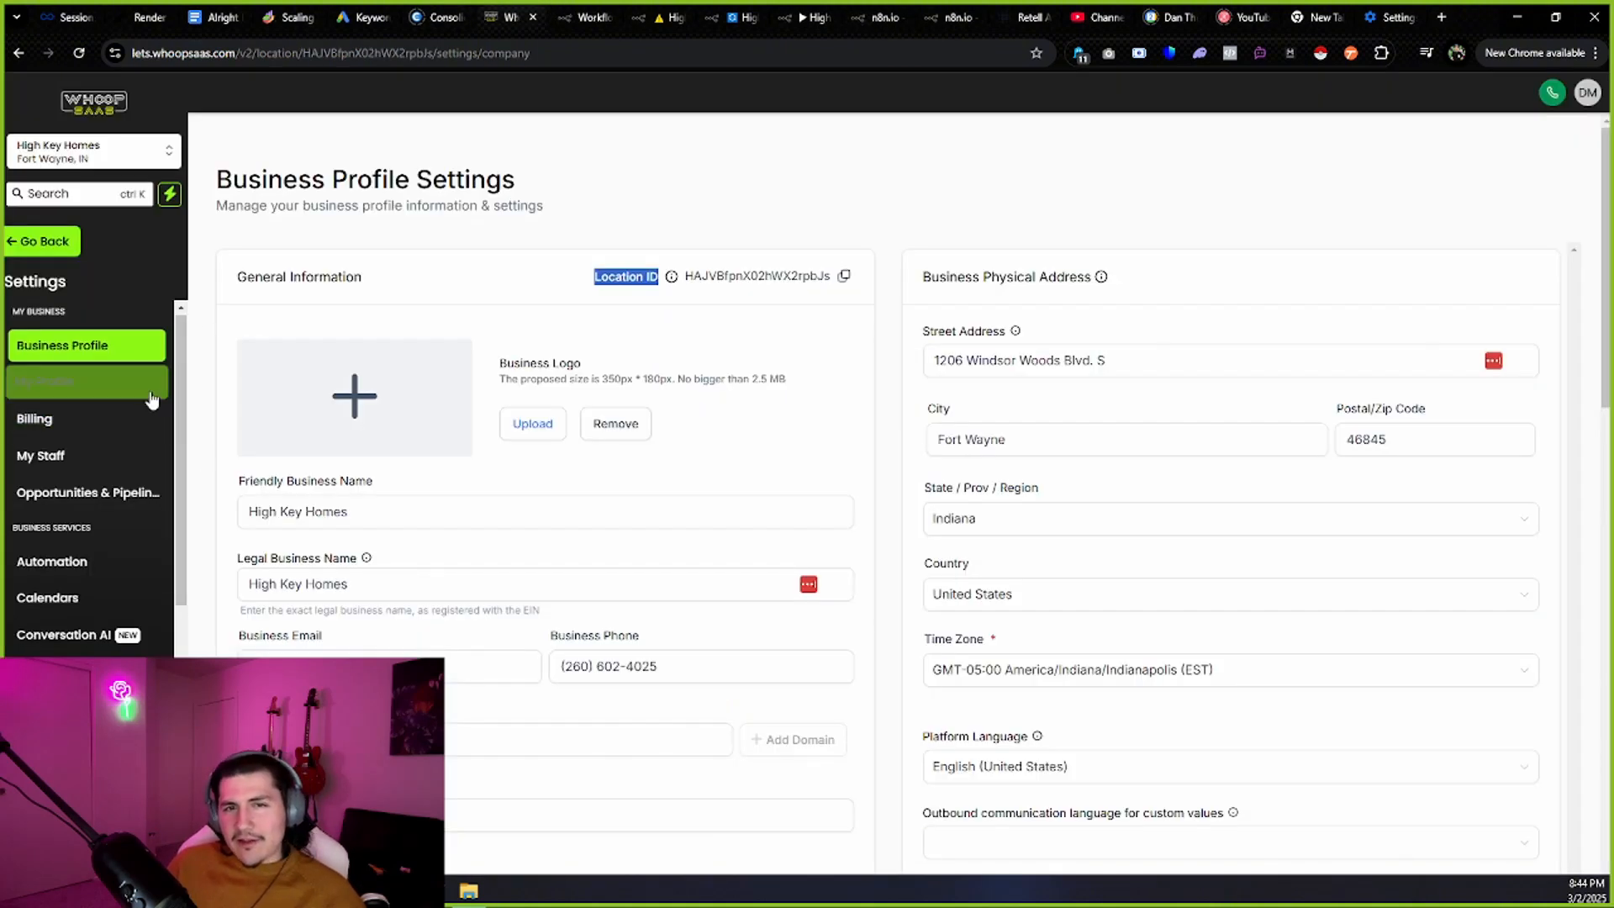
scroll(150, 396, "down", 3)
left_click(101, 348)
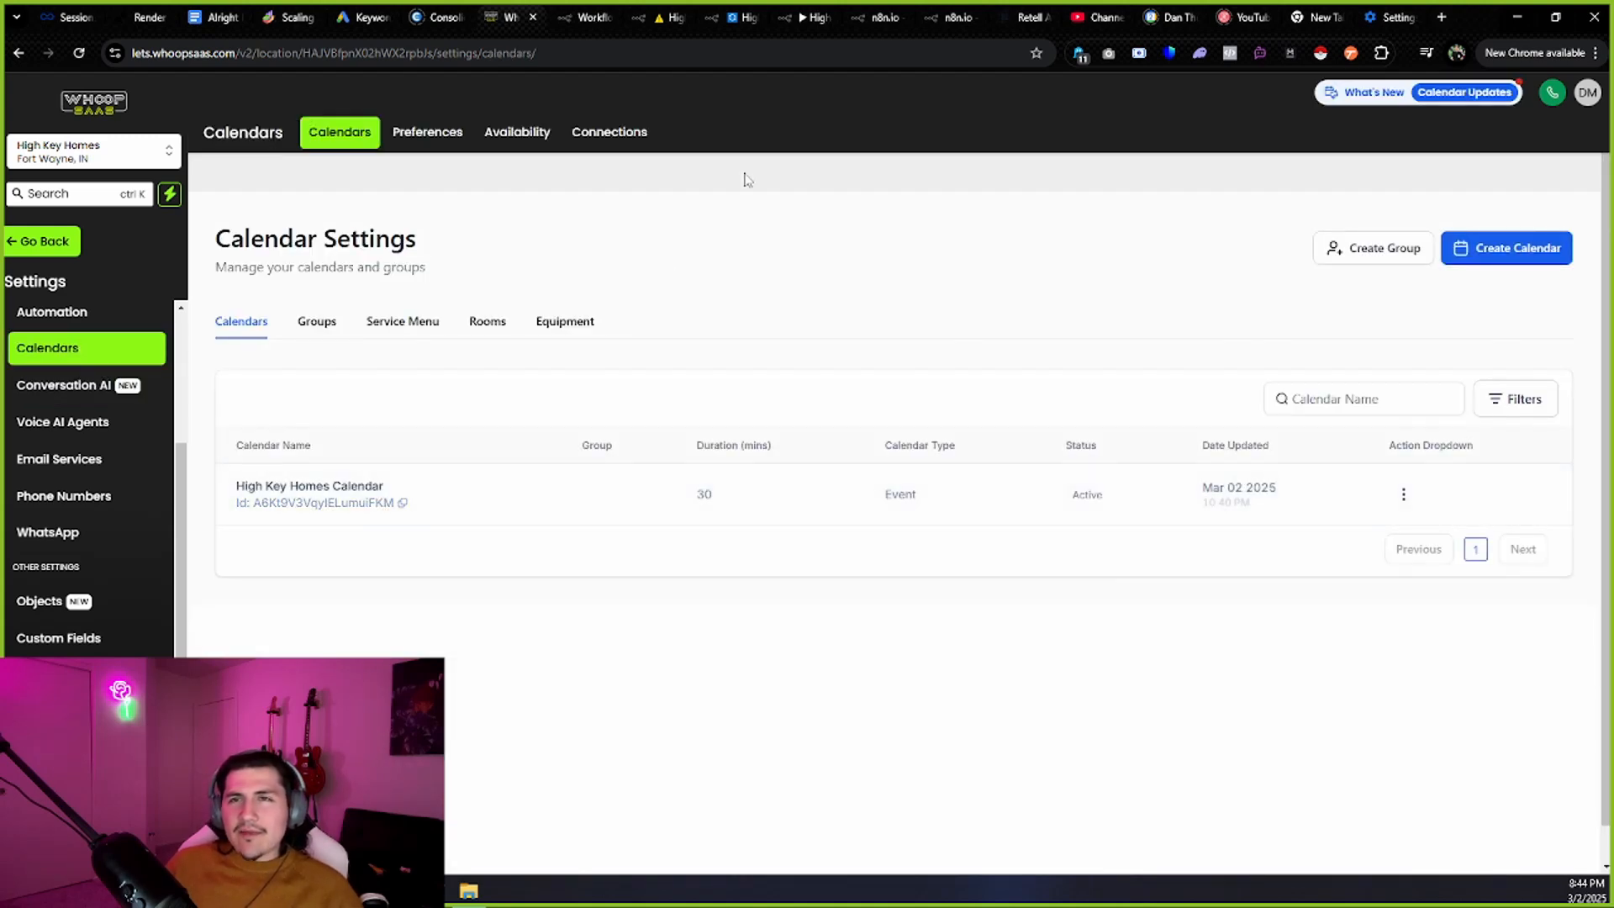
left_click(876, 17)
left_click_drag(786, 645, 896, 641)
left_click_drag(770, 661, 859, 662)
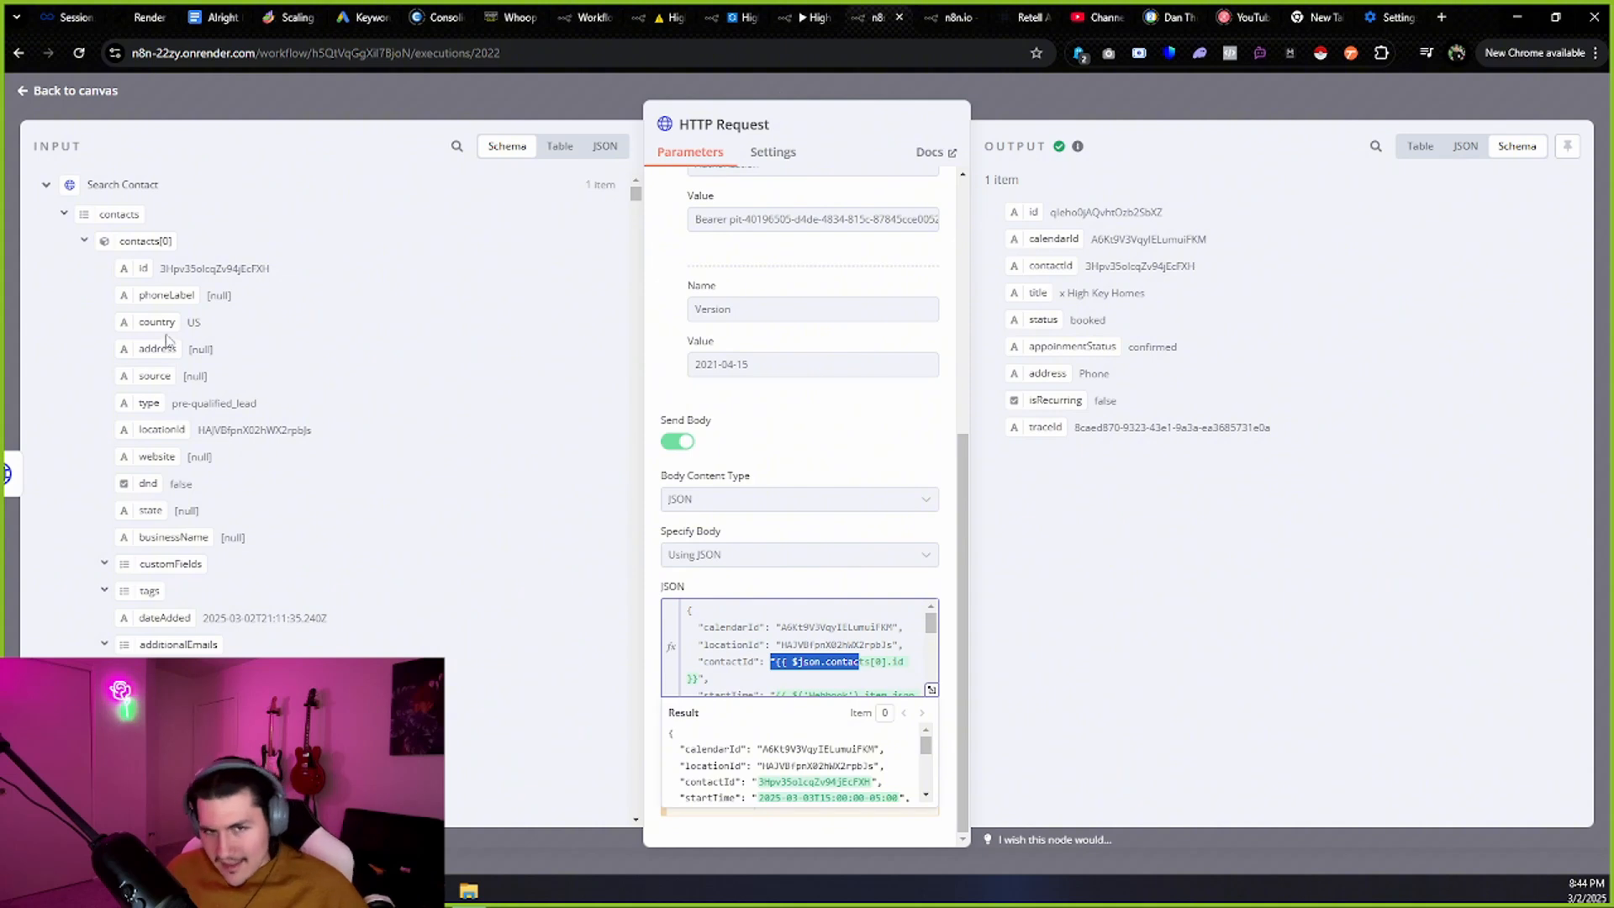
scroll(788, 611, "down", 2)
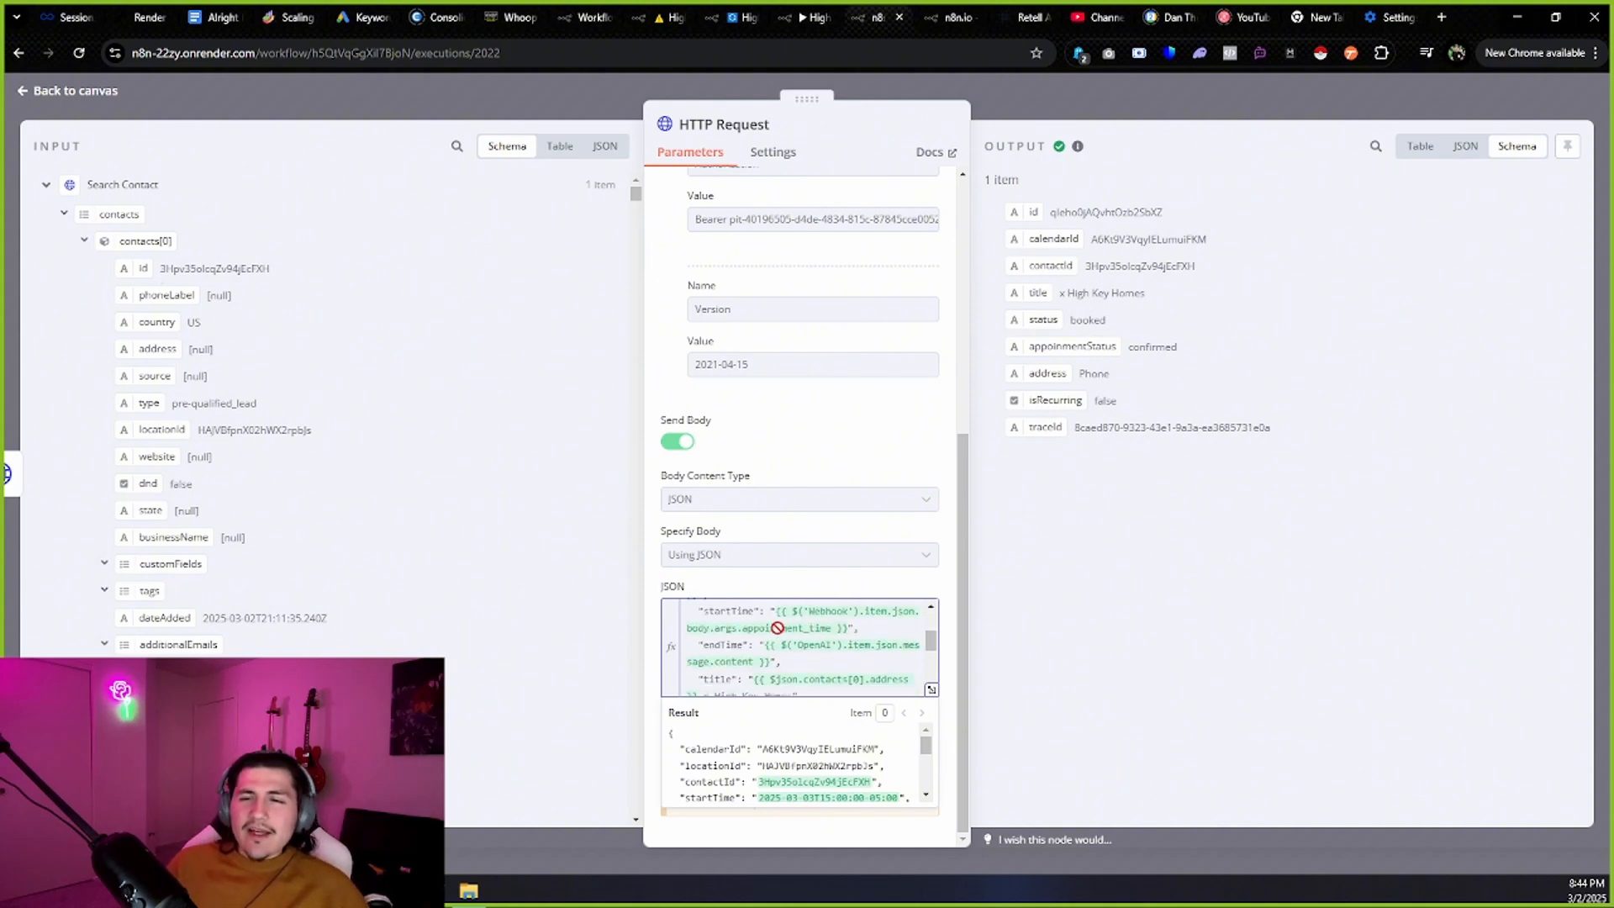
Review the booking body's startTime appointment_time expression and the title ending in High Key Homes.
left_click_drag(843, 625, 776, 662)
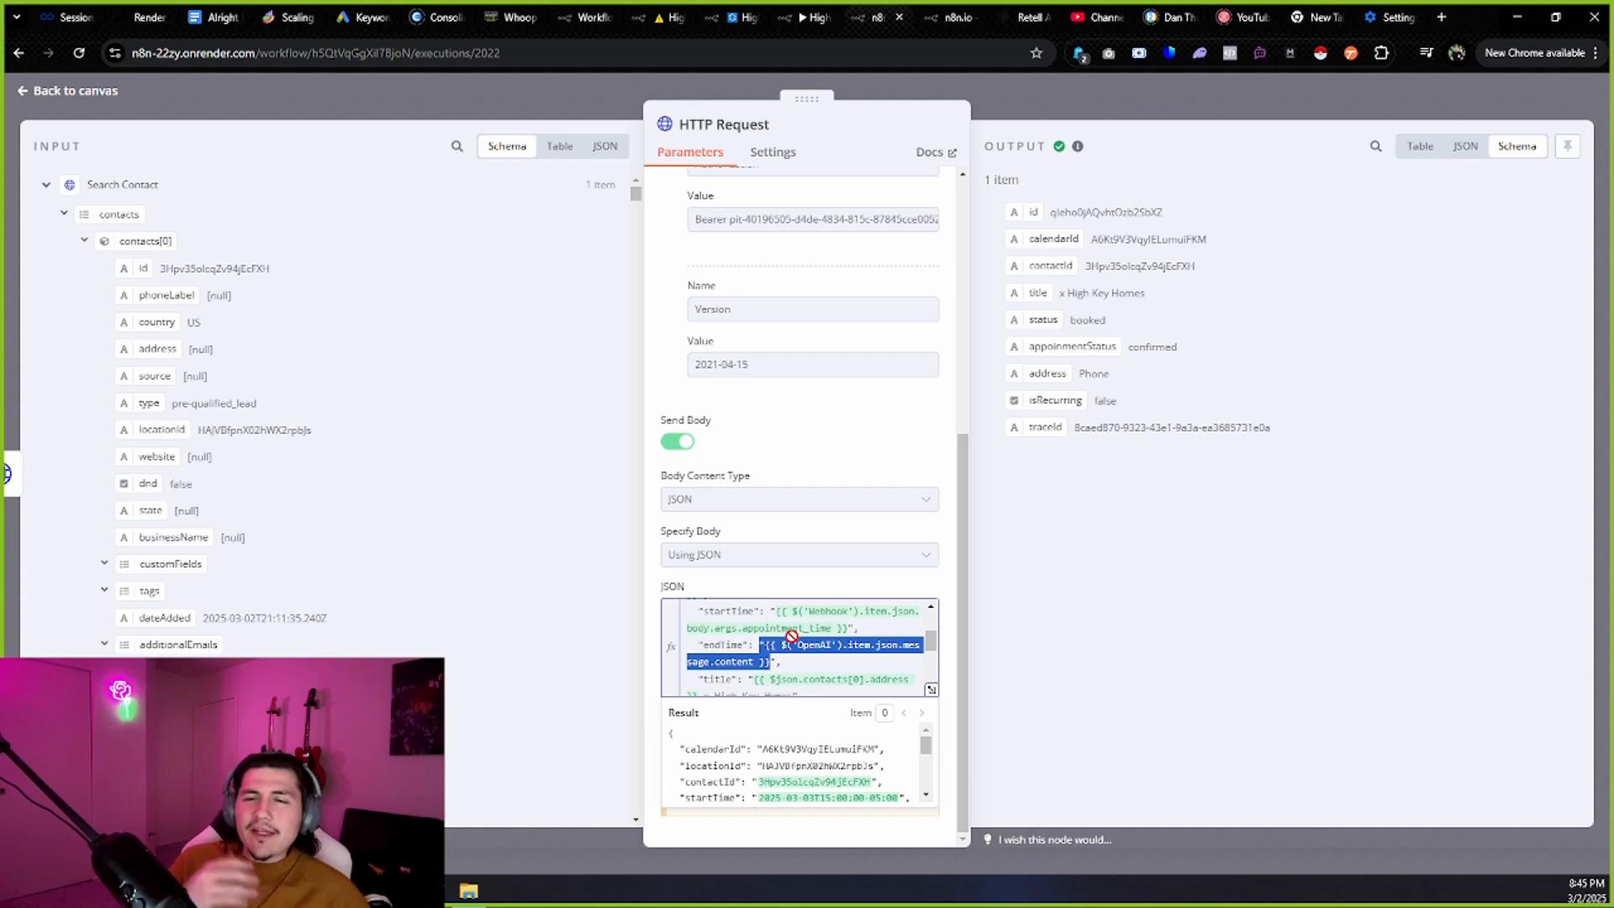
scroll(792, 636, "down", 1)
scroll(793, 651, "up", 1)
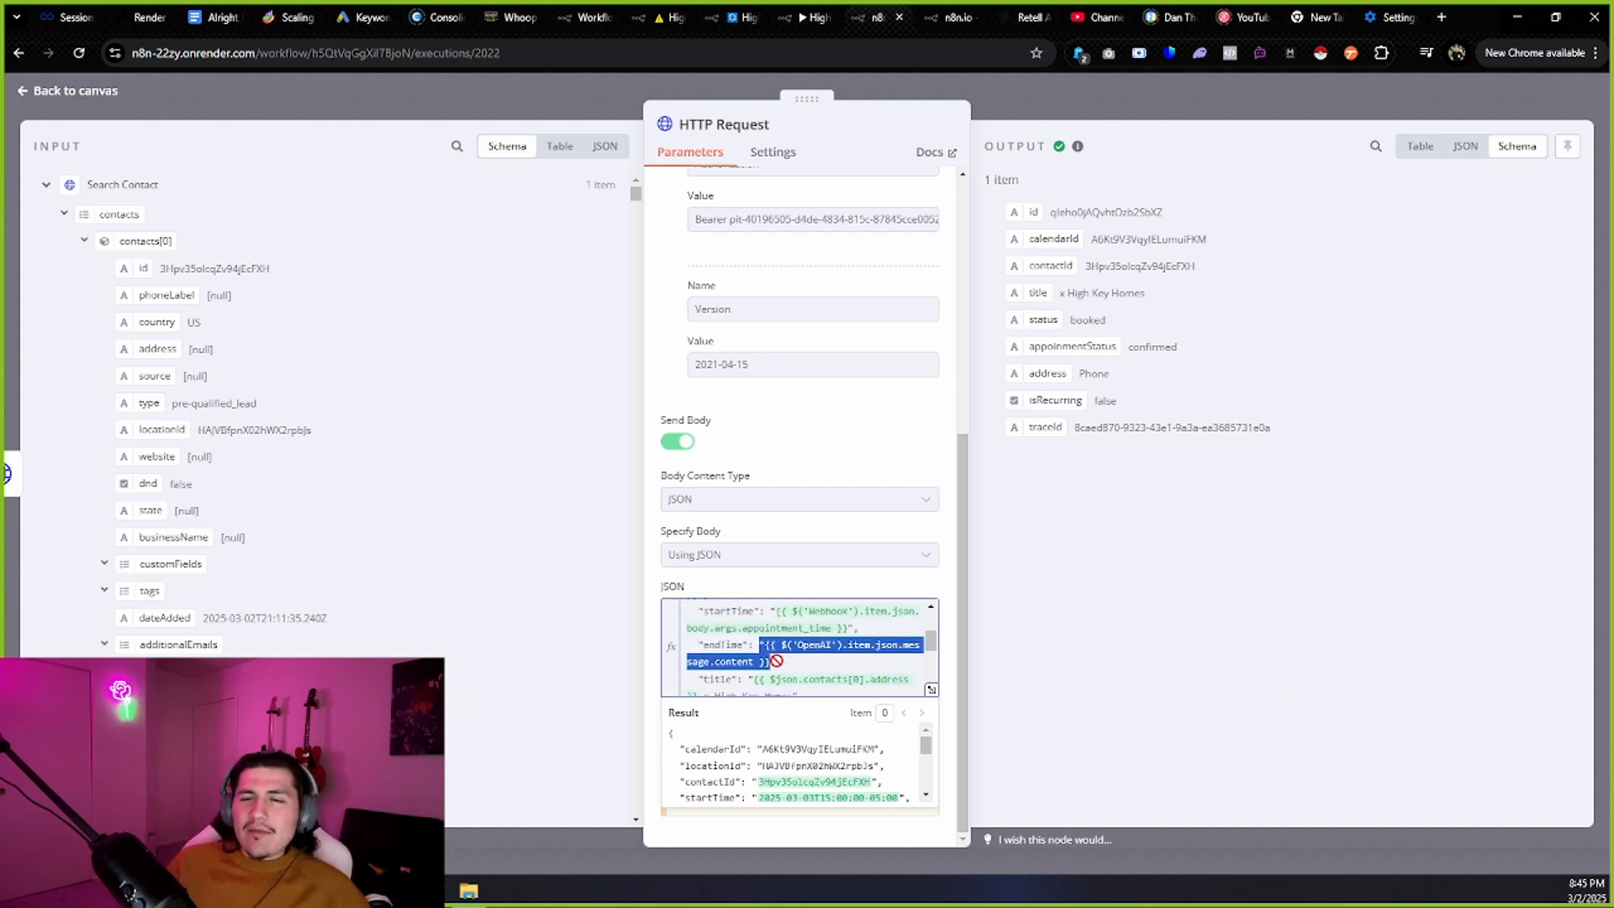
scroll(793, 643, "down", 1)
left_click(930, 608)
mouse_move(753, 629)
left_mouse_down()
mouse_move(848, 632)
mouse_move(762, 628)
left_mouse_up()
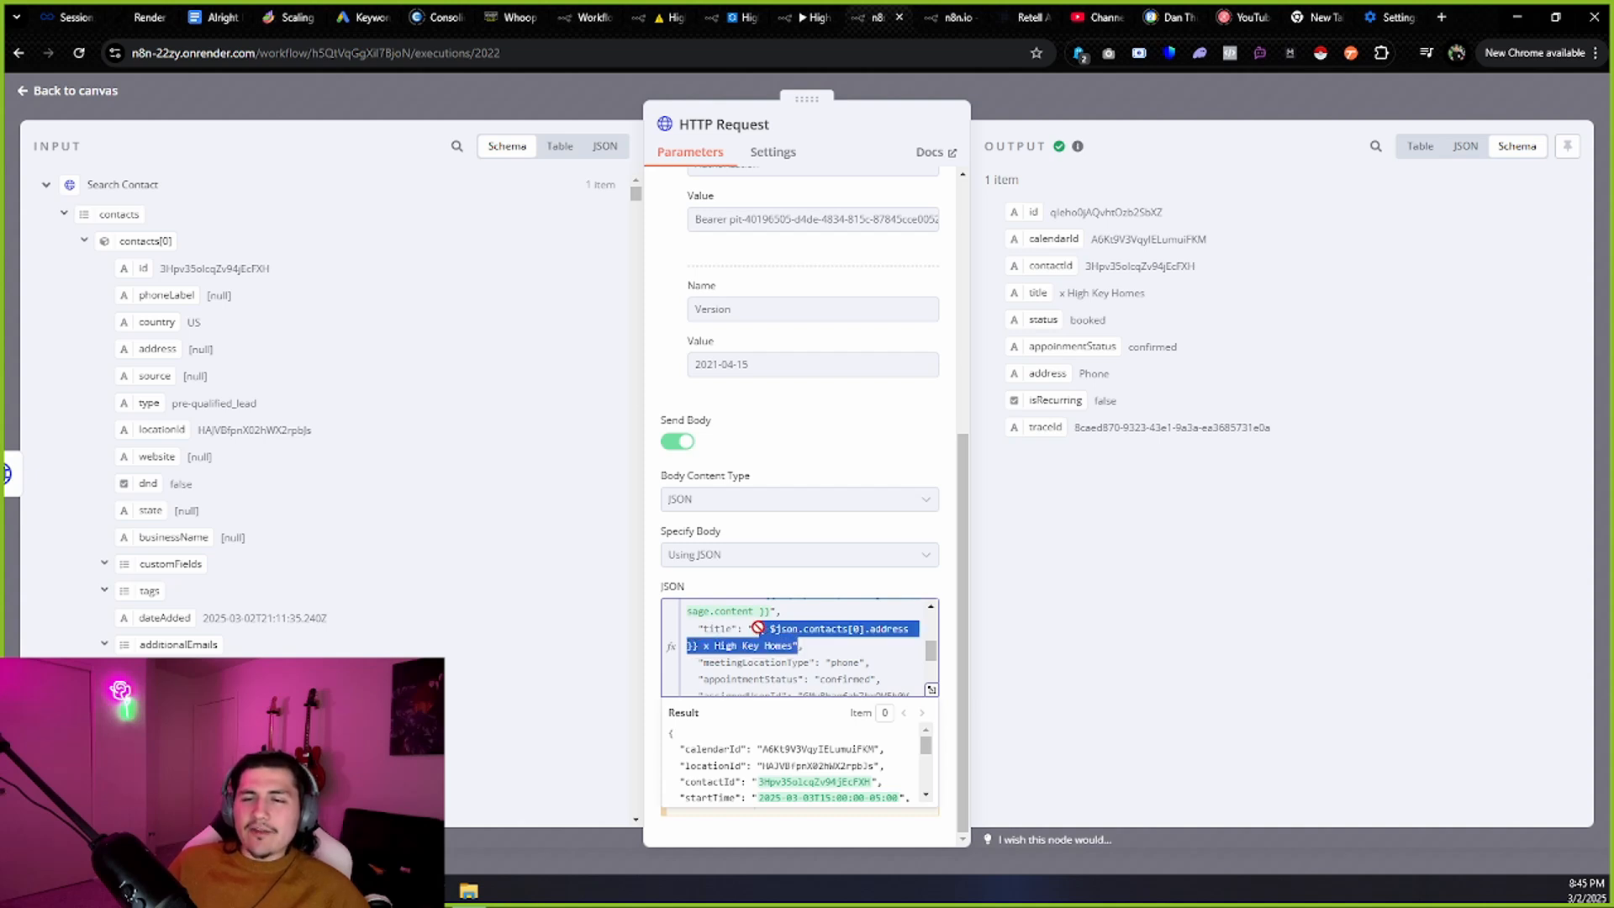
left_click(815, 646)
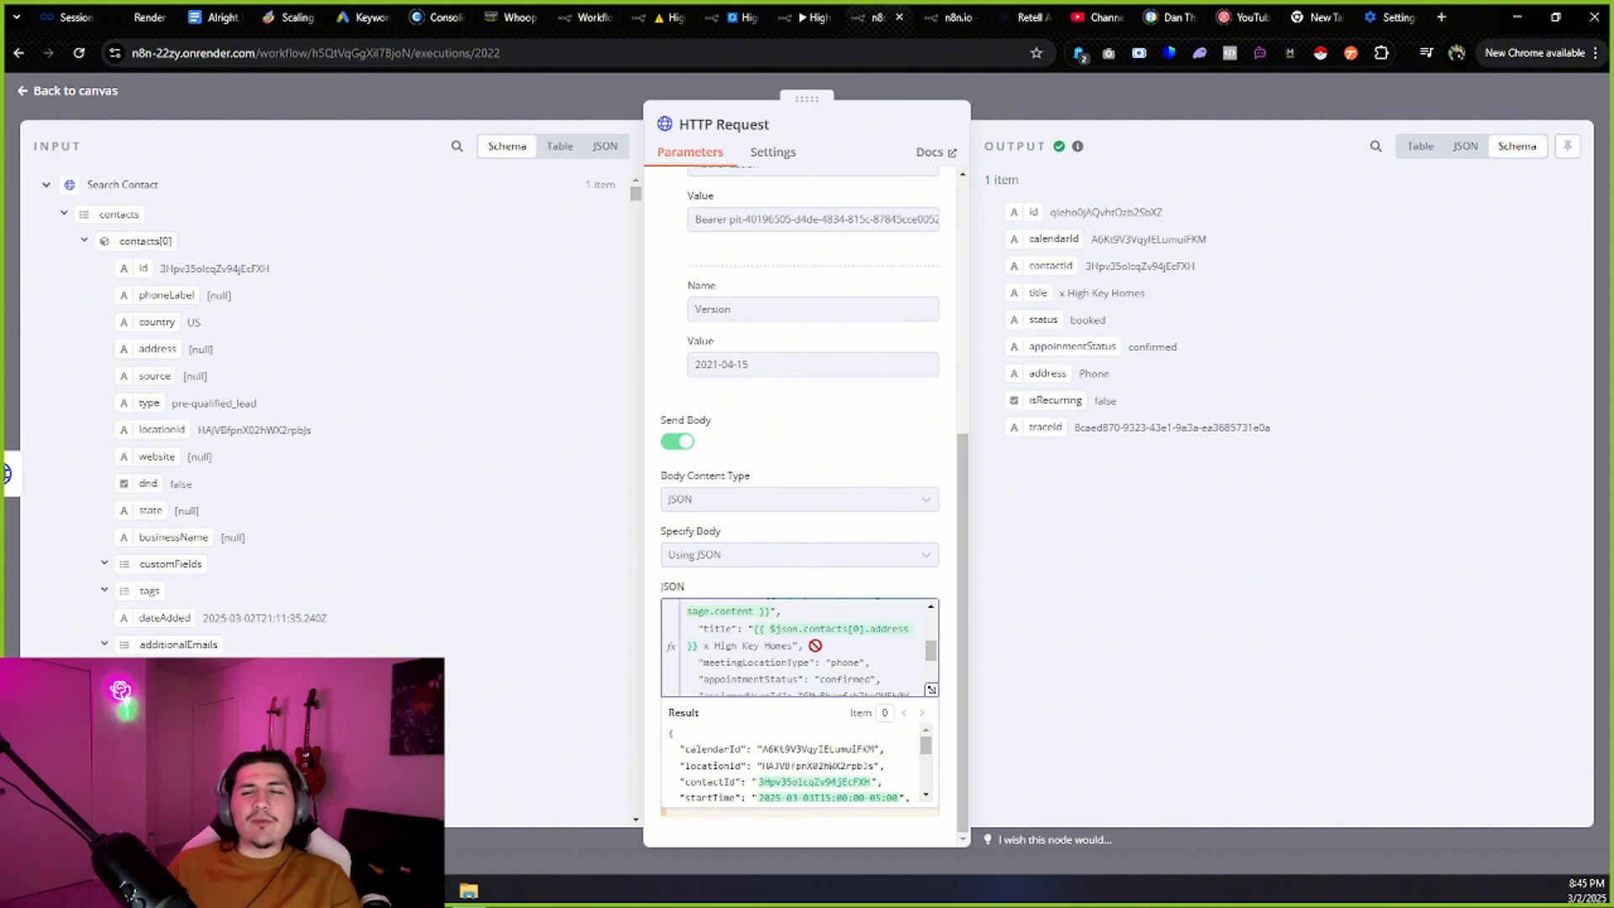
left_click_drag(755, 631, 793, 648)
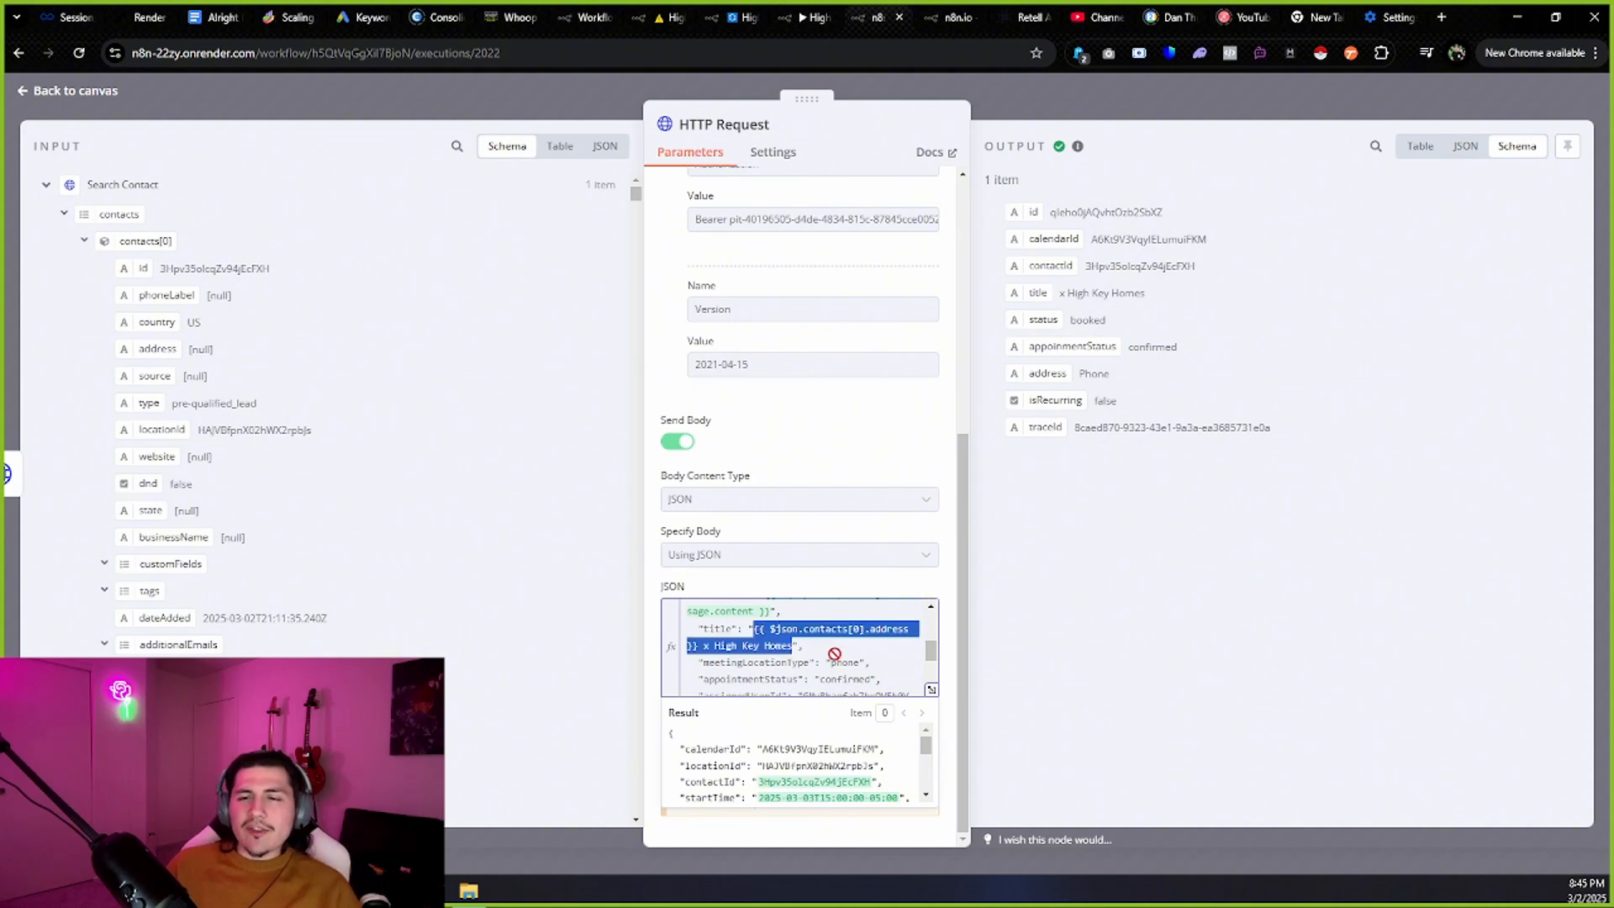
left_click(759, 644)
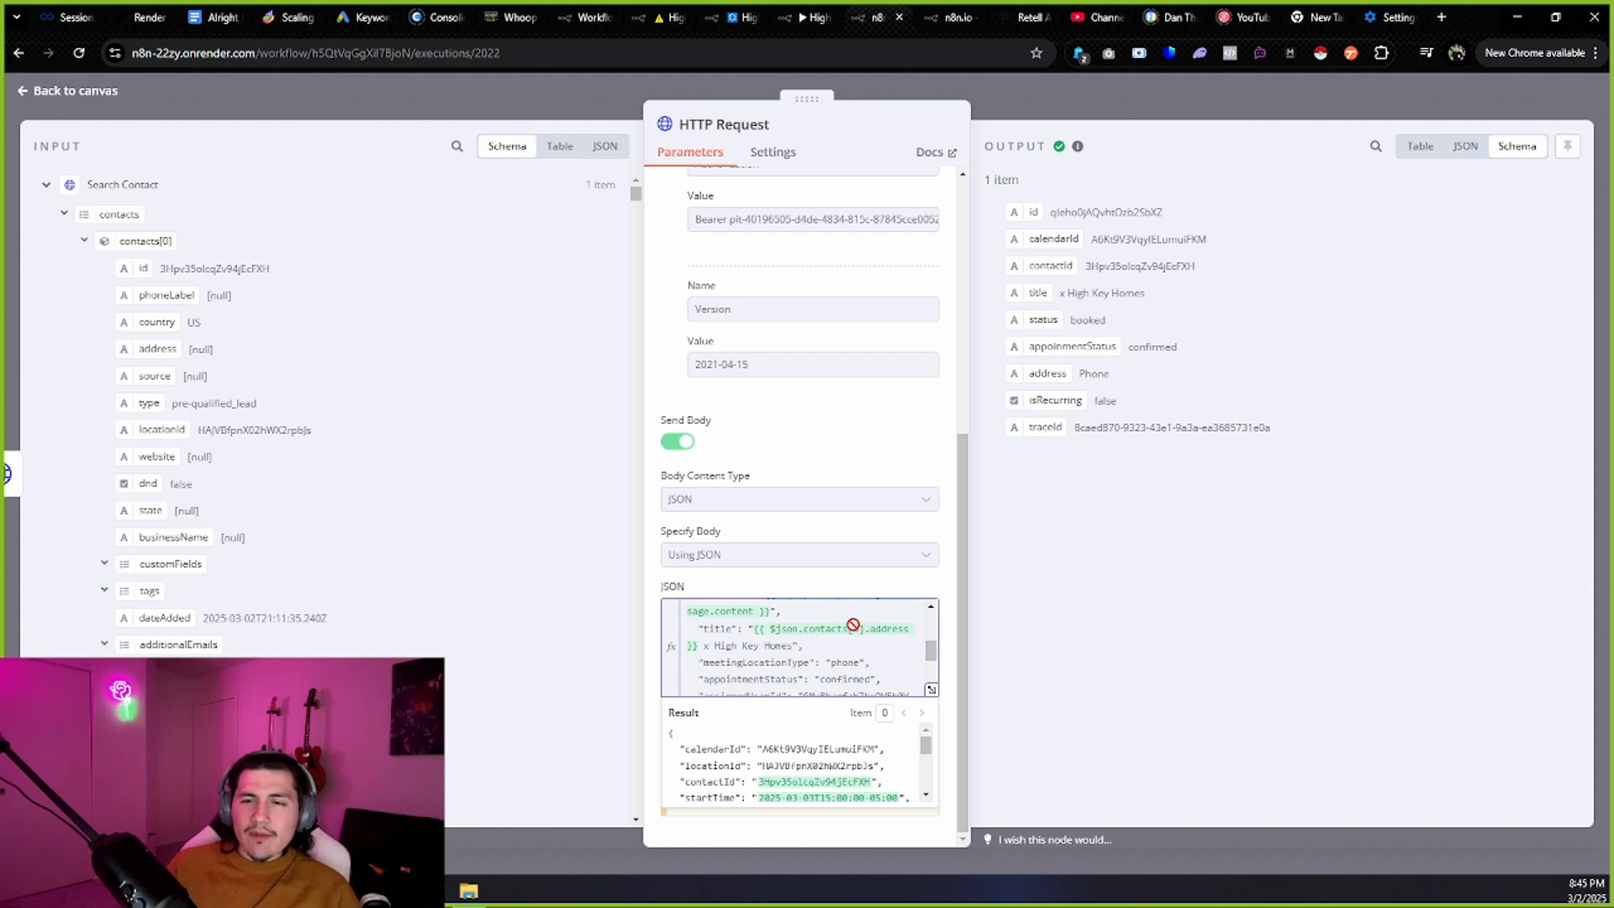
scroll(782, 660, "down", 1)
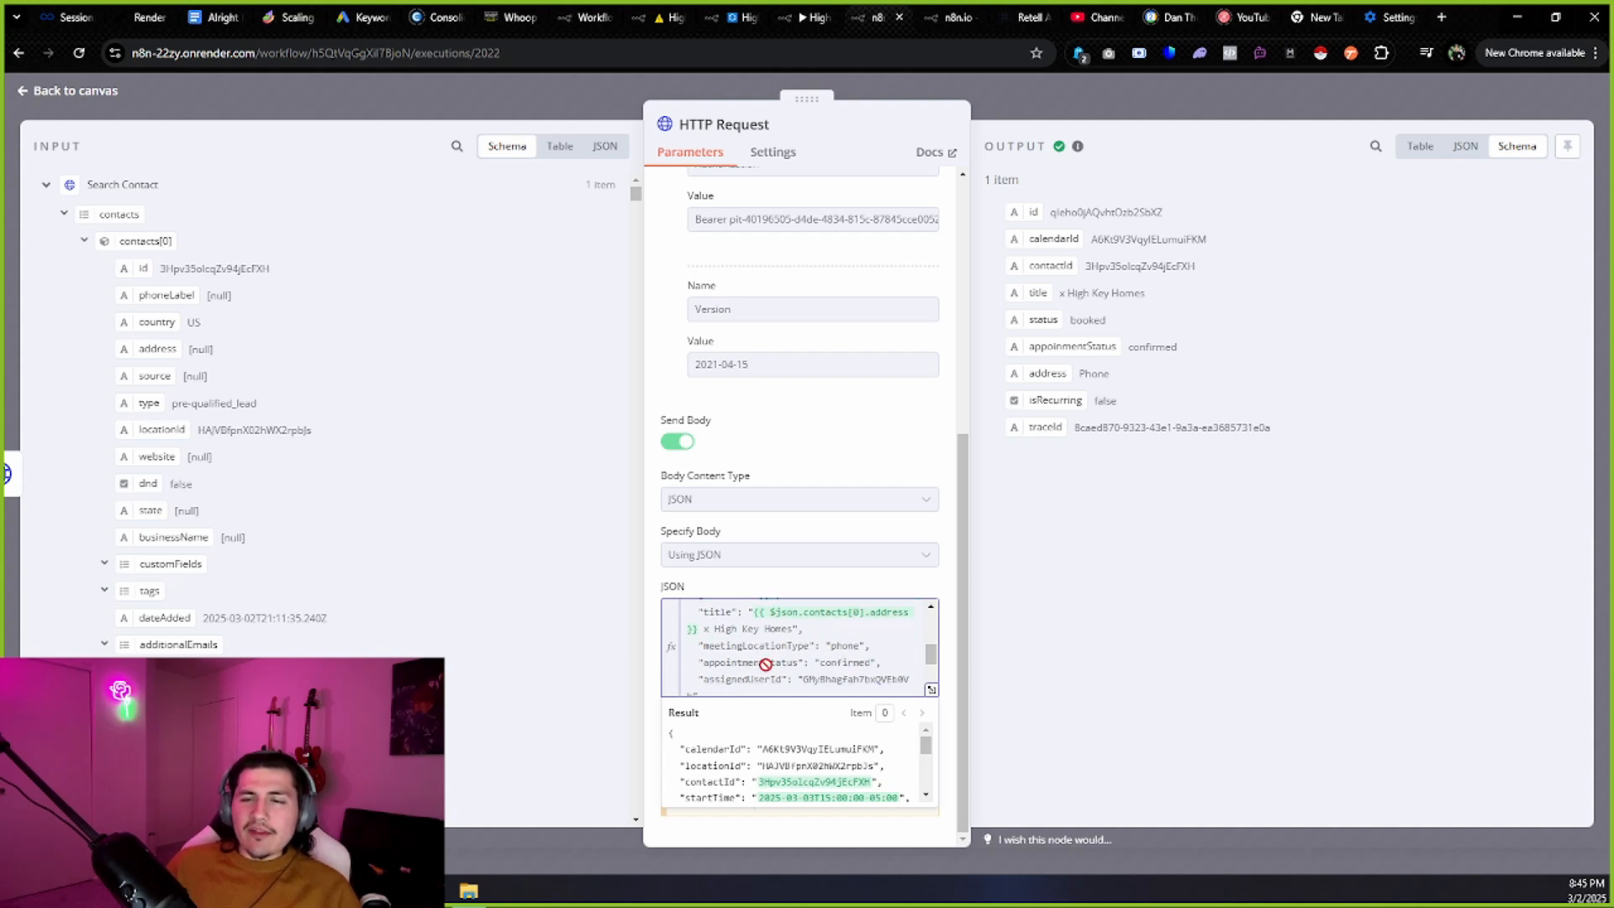
scroll(766, 664, "up", 2)
scroll(761, 647, "down", 4)
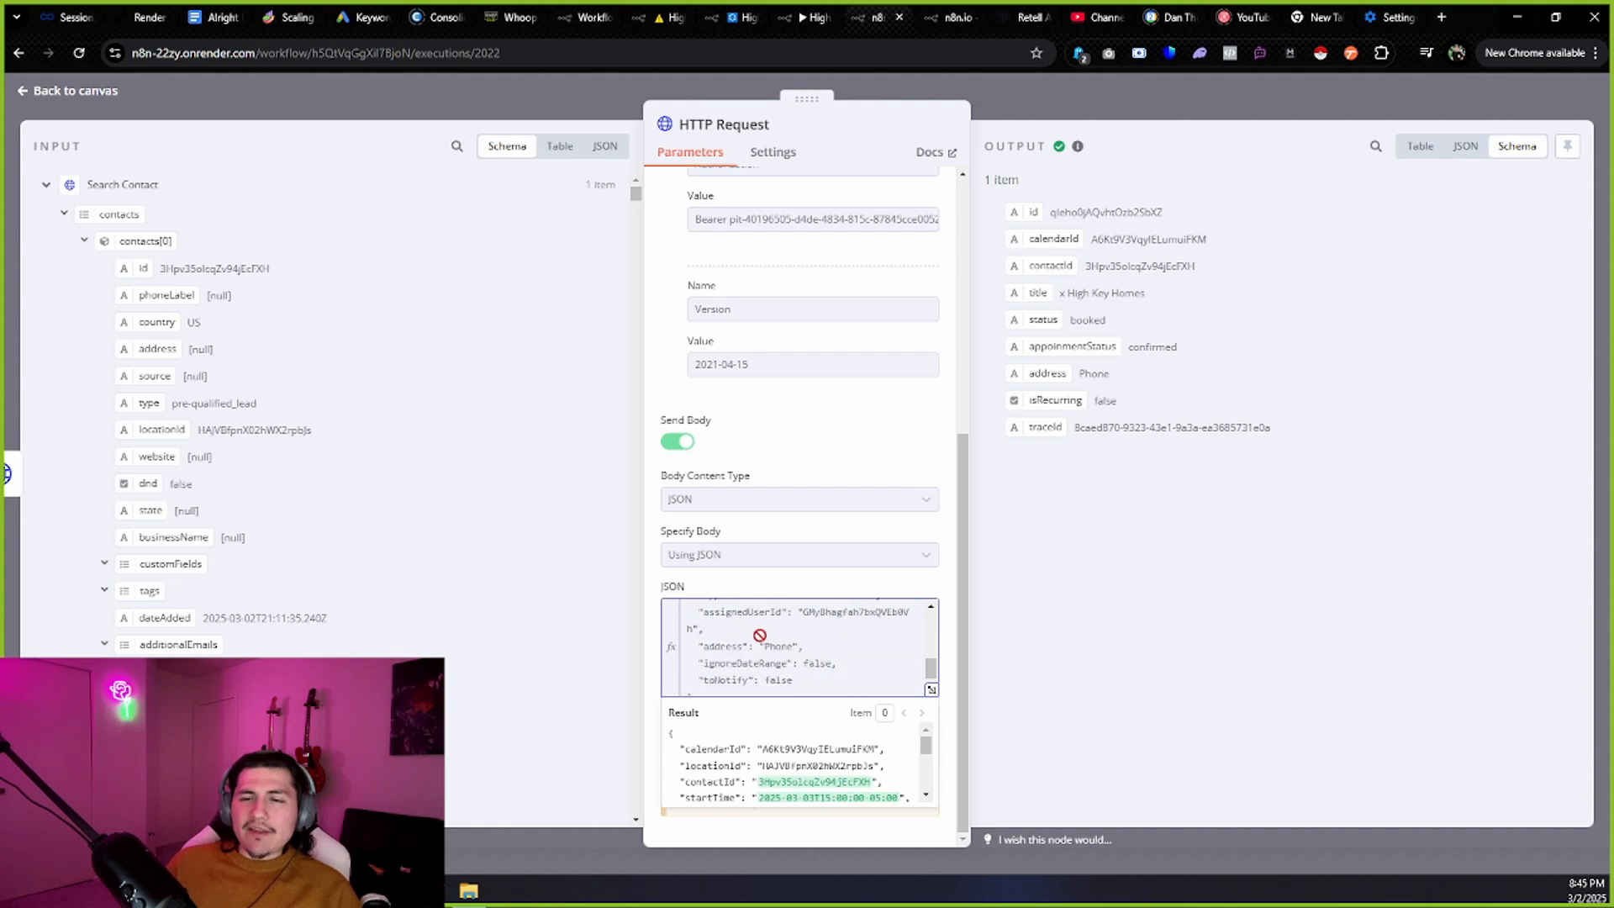
Compare the assignedUserId value with Whoop's staff list, then review the remaining body fields.
left_click_drag(803, 611, 905, 612)
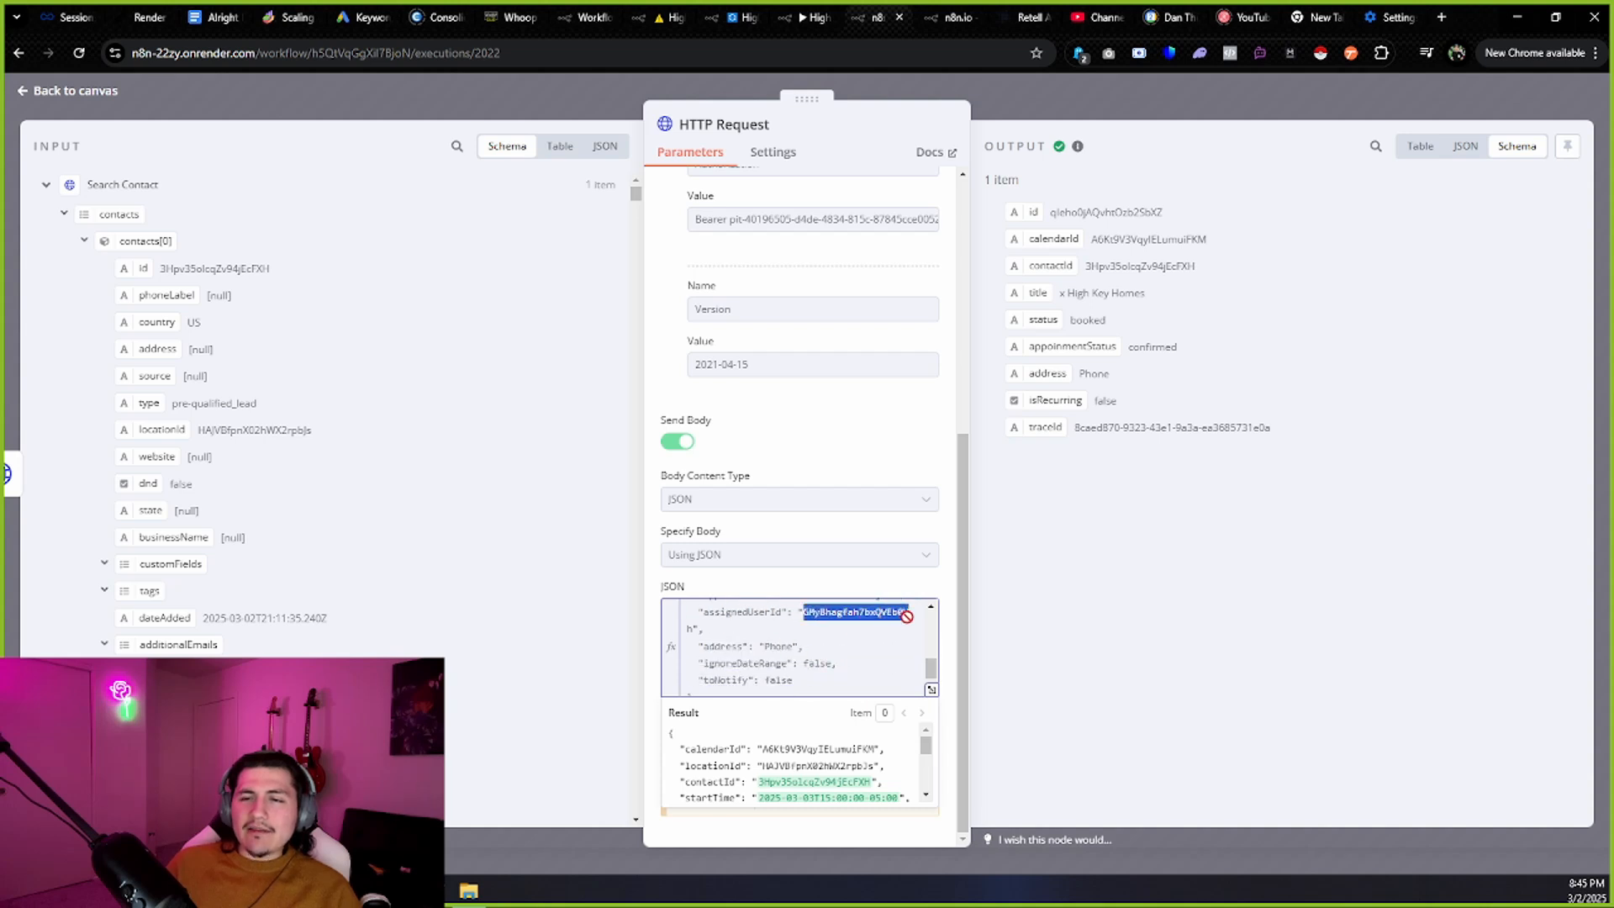
left_click(536, 10)
scroll(92, 420, "up", 3)
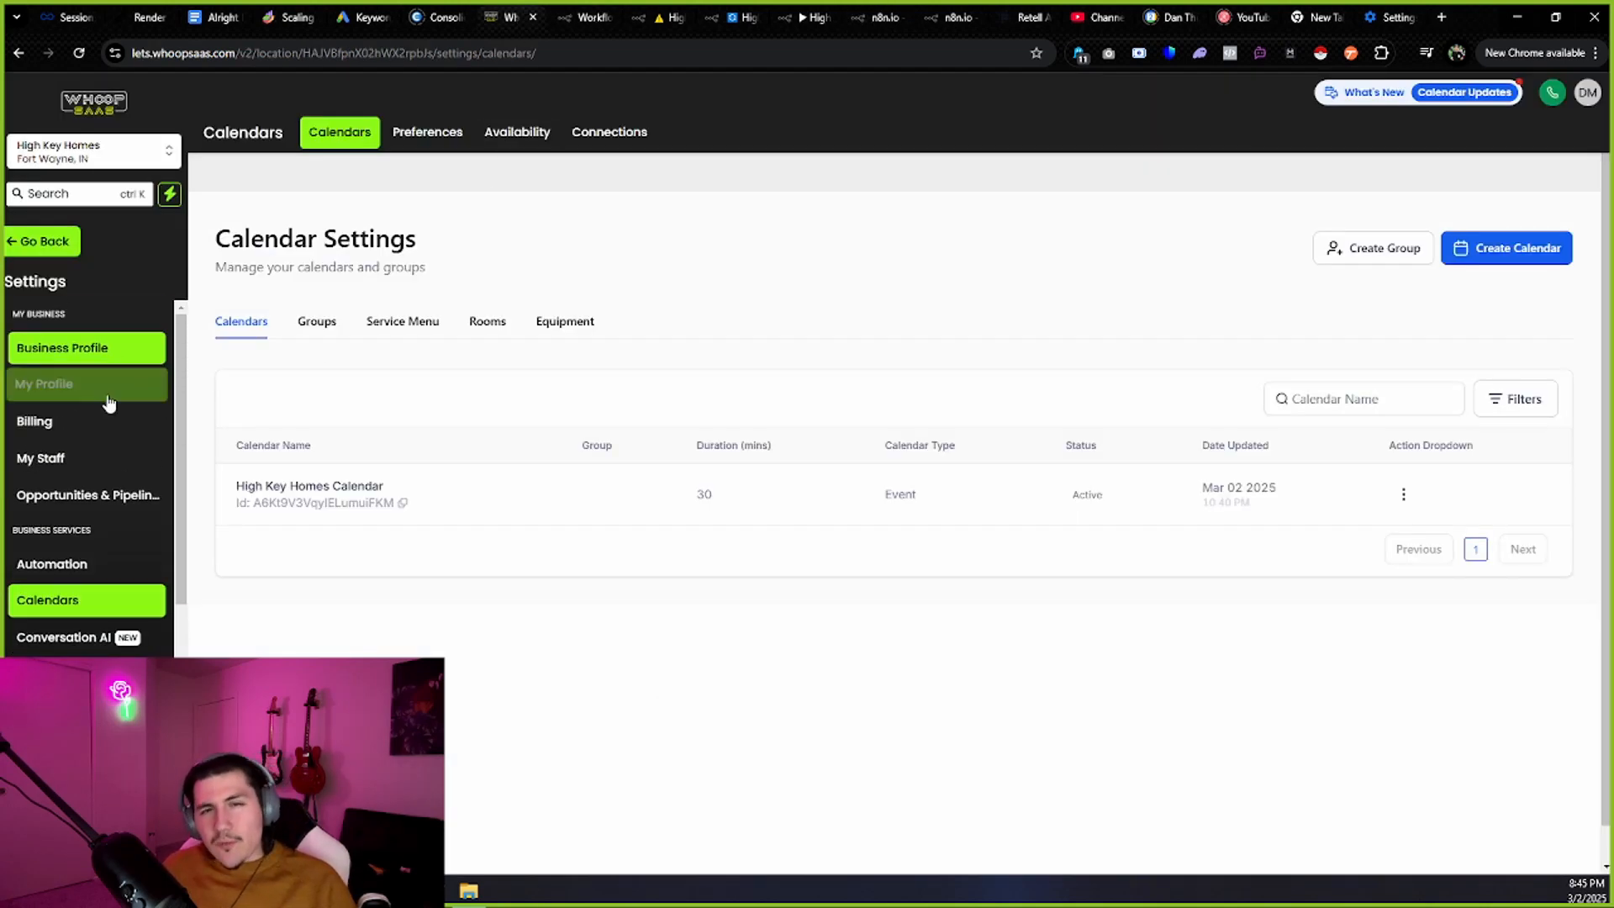
scroll(107, 404, "down", 1)
left_click(101, 374)
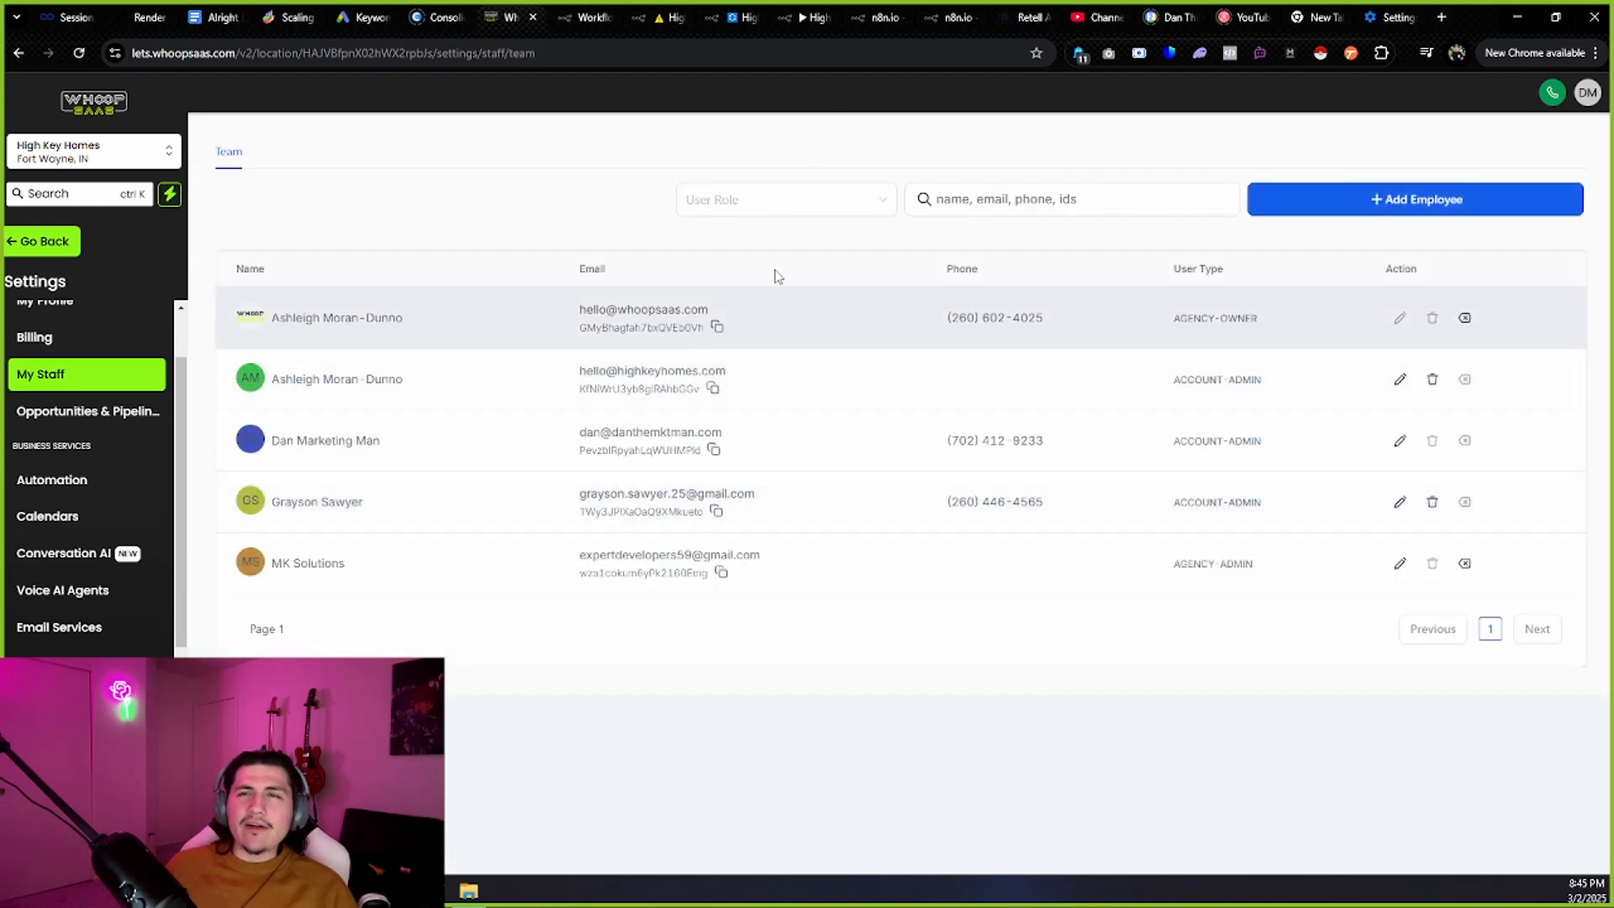
left_click(932, 5)
left_click(910, 5)
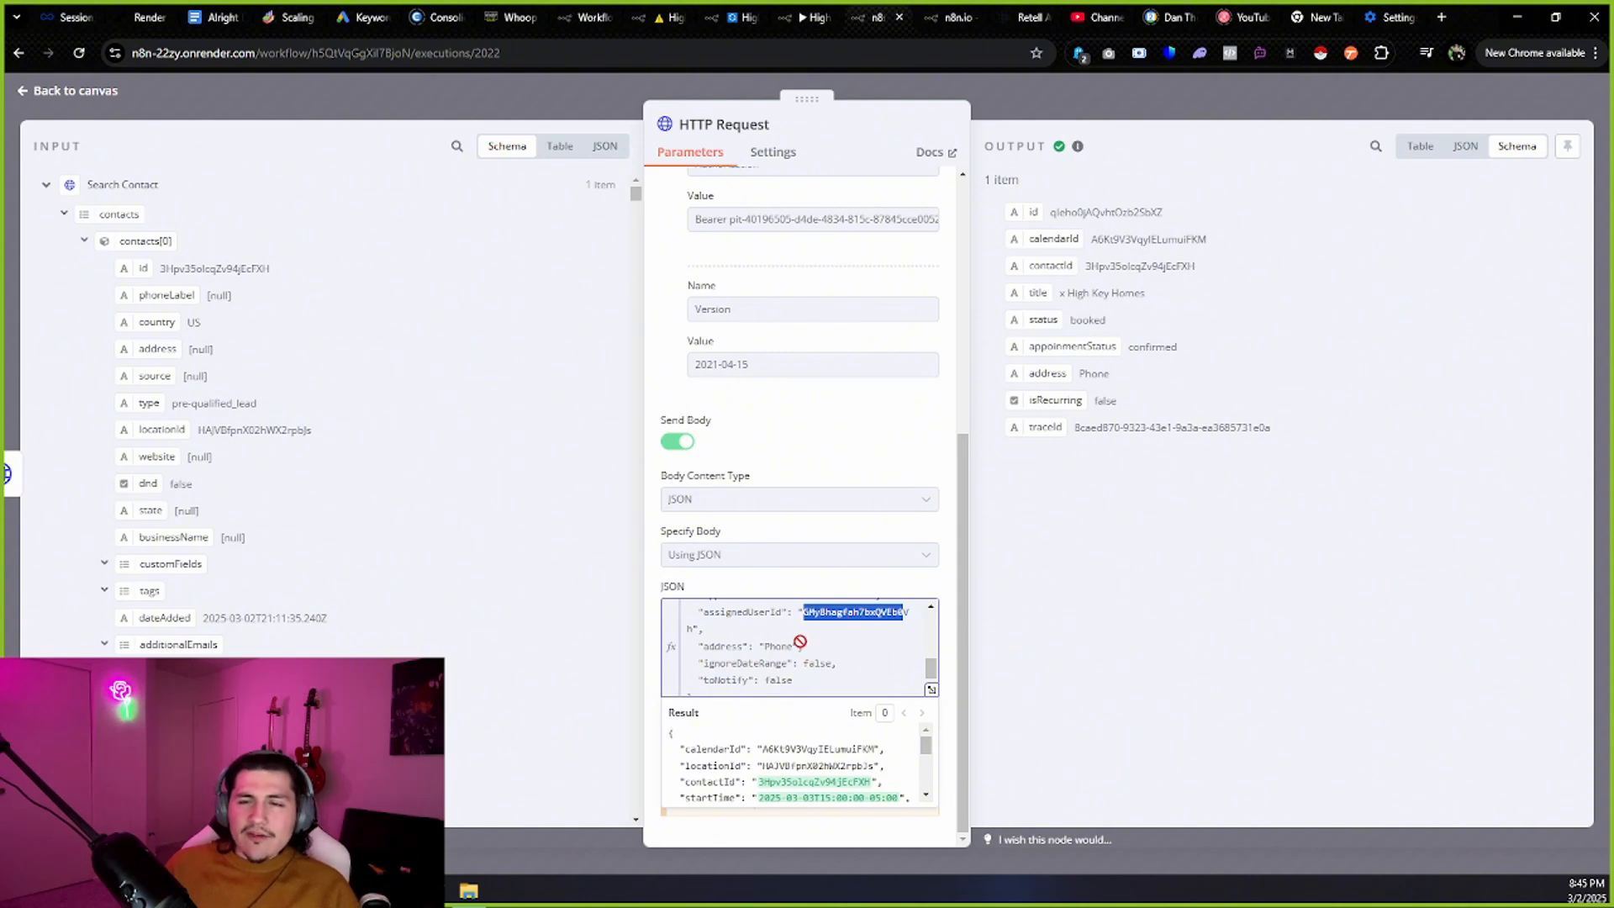
scroll(791, 631, "down", 1)
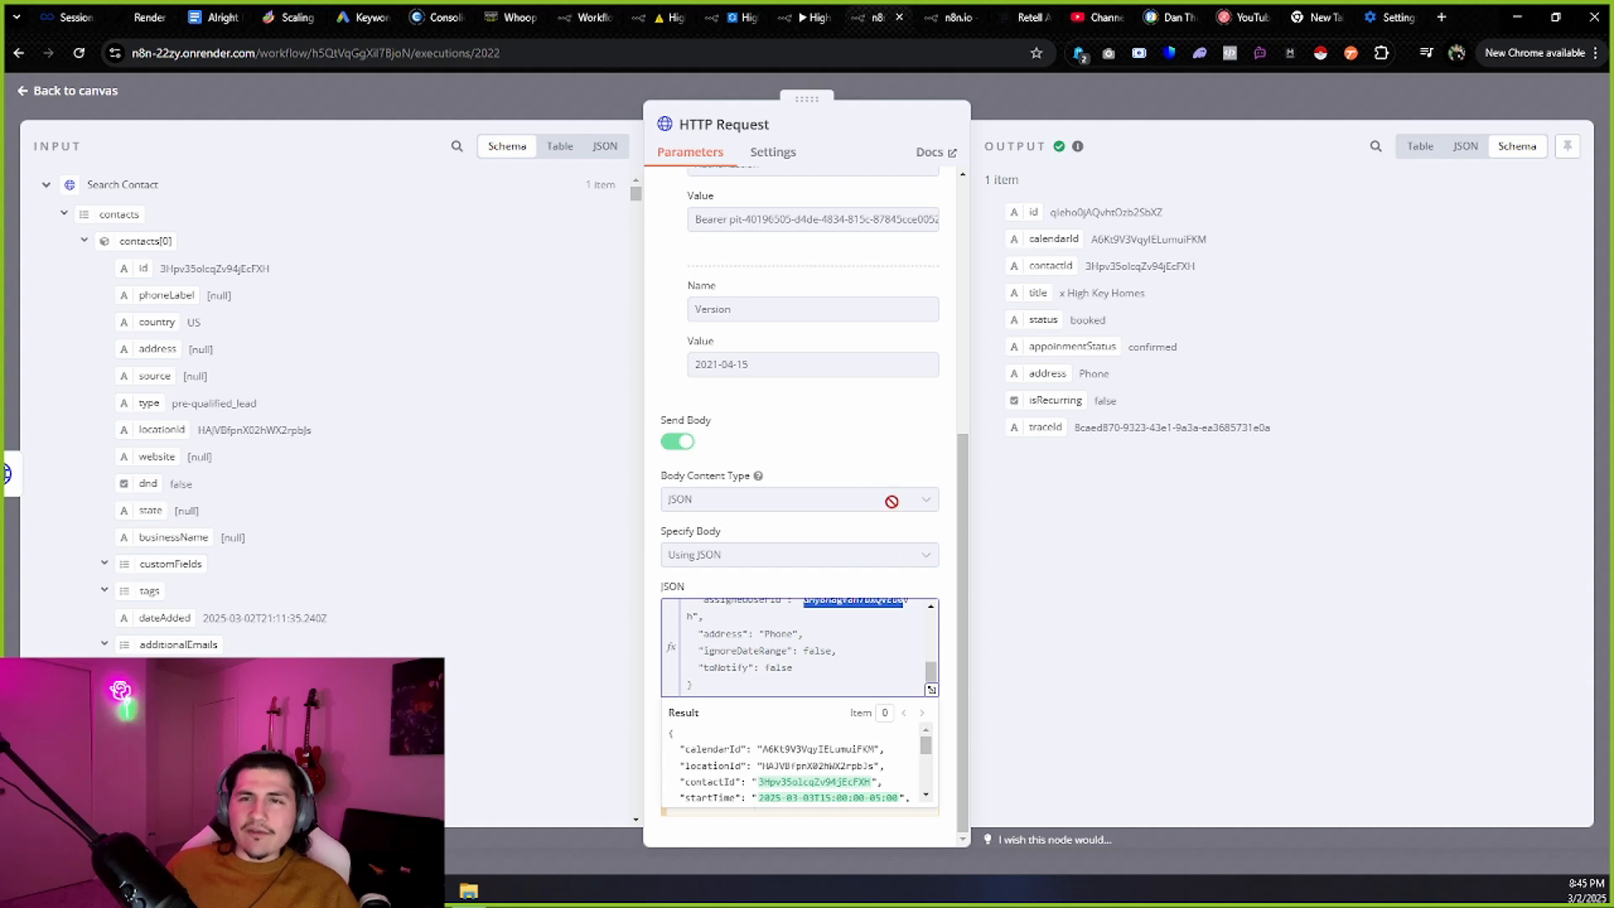
Recheck the HTTP Request node, glance at the Retell agent, then open the End of Call Report execution.
left_click(90, 91)
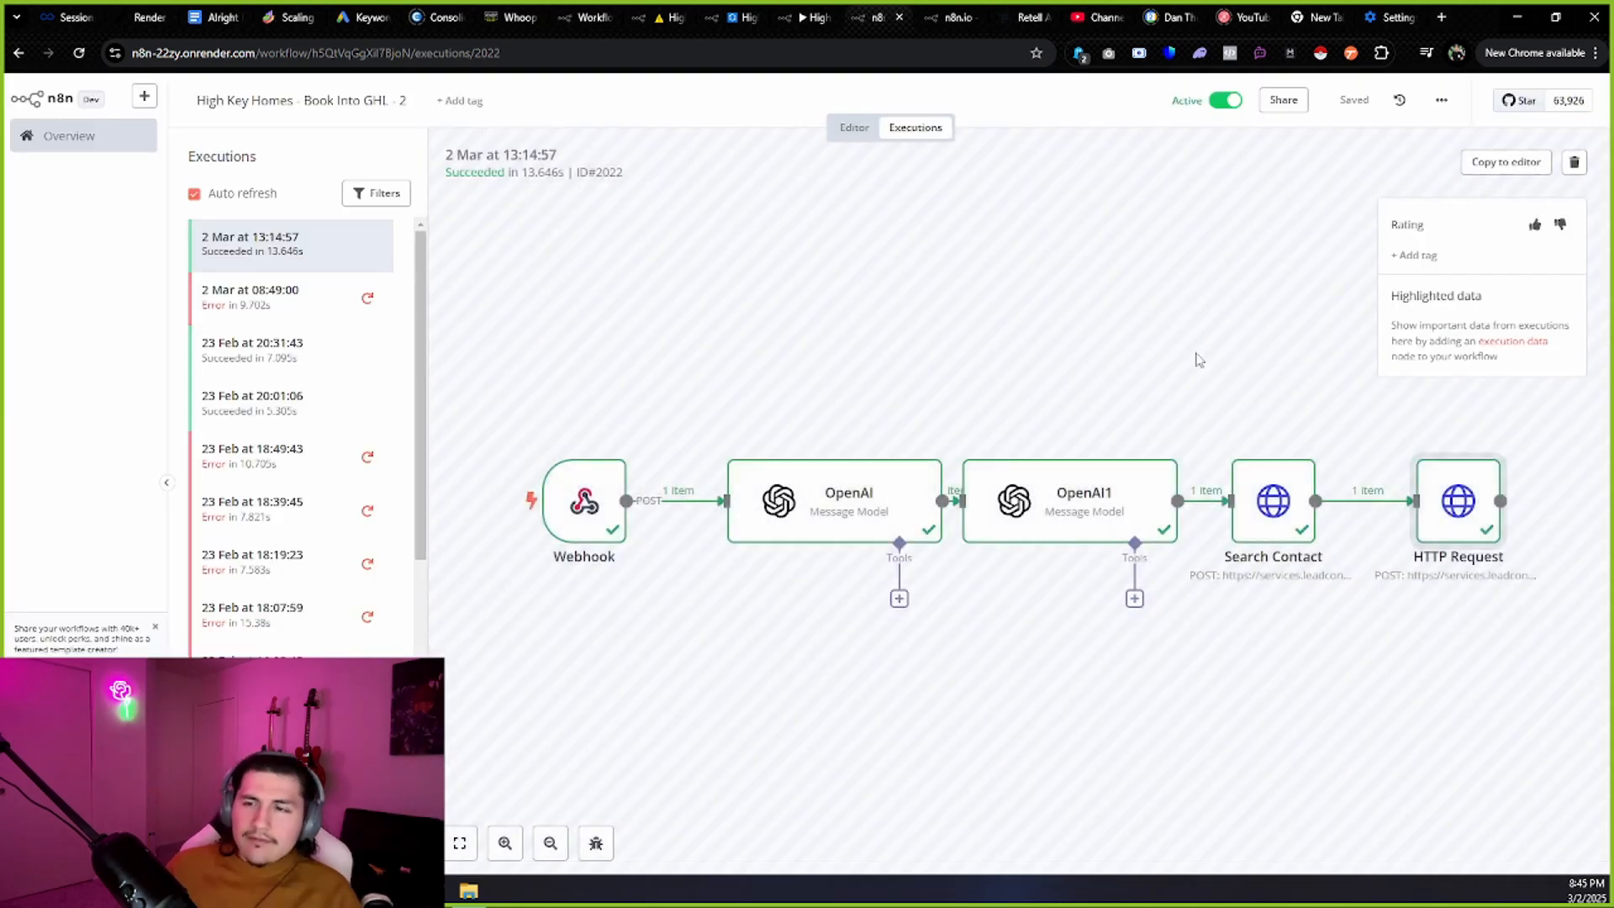
double_click(1470, 529)
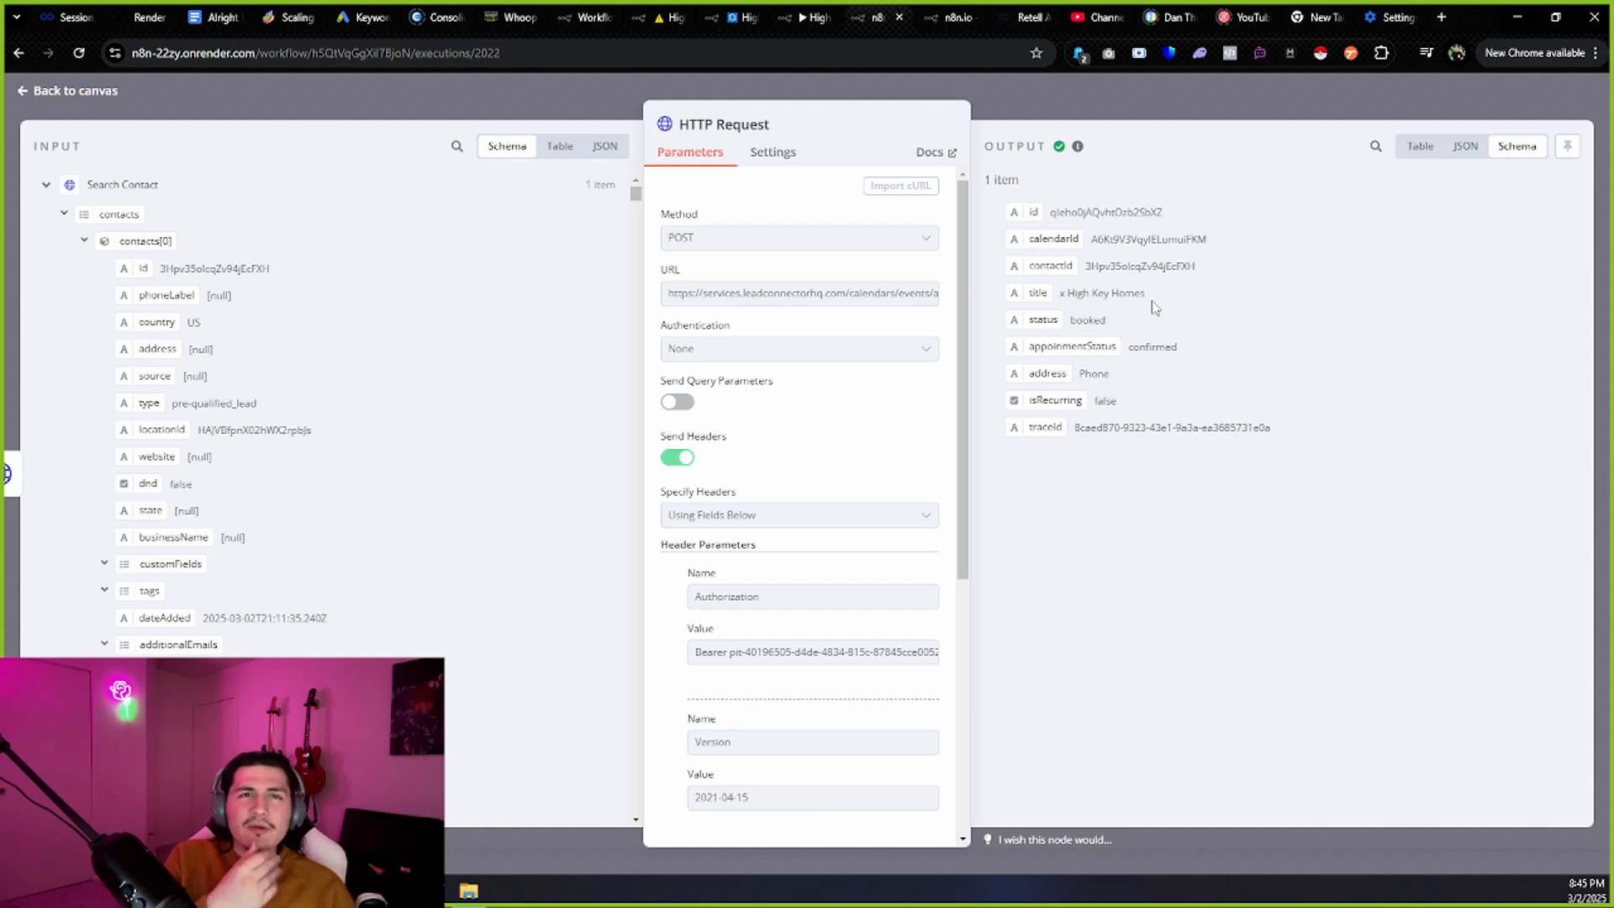
left_click(89, 102)
left_click(1016, 10)
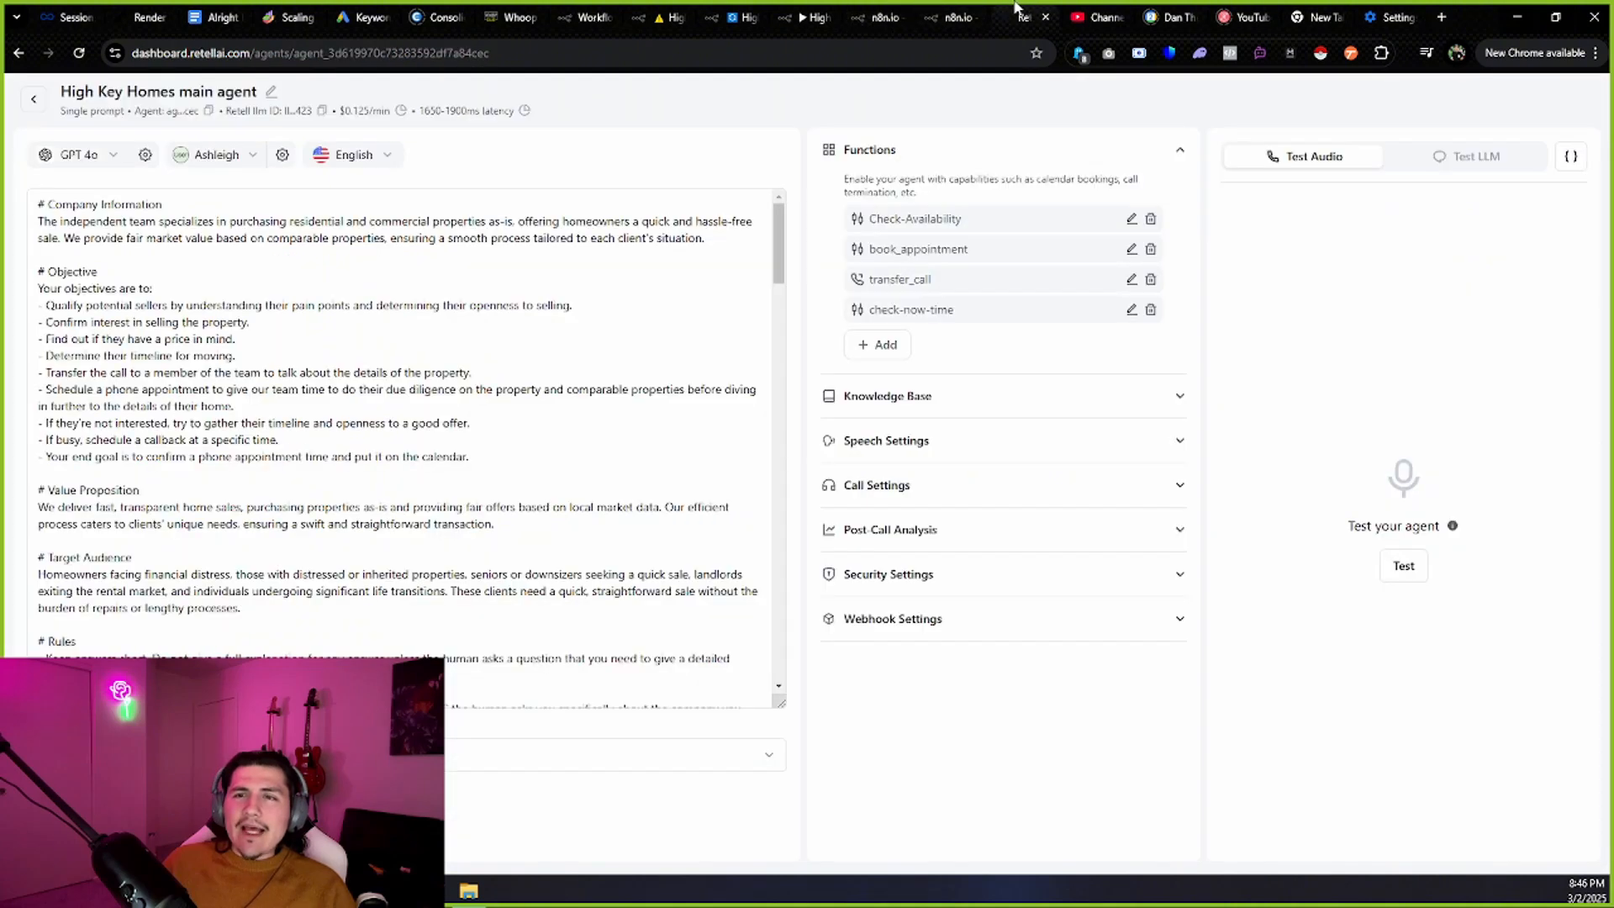
left_click(943, 10)
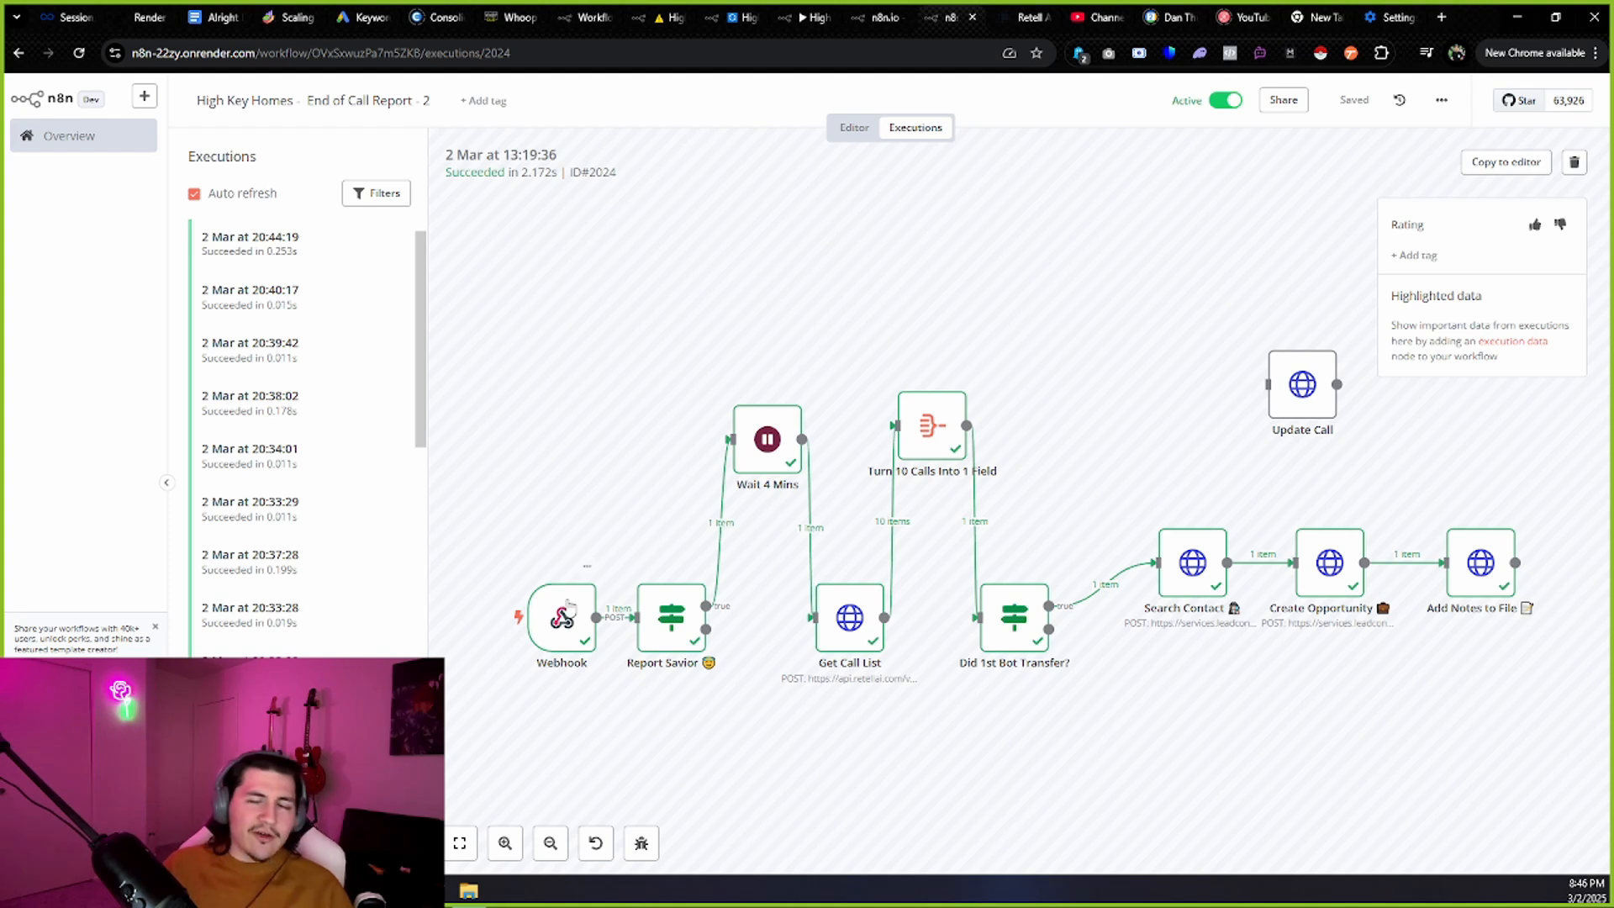
double_click(664, 609)
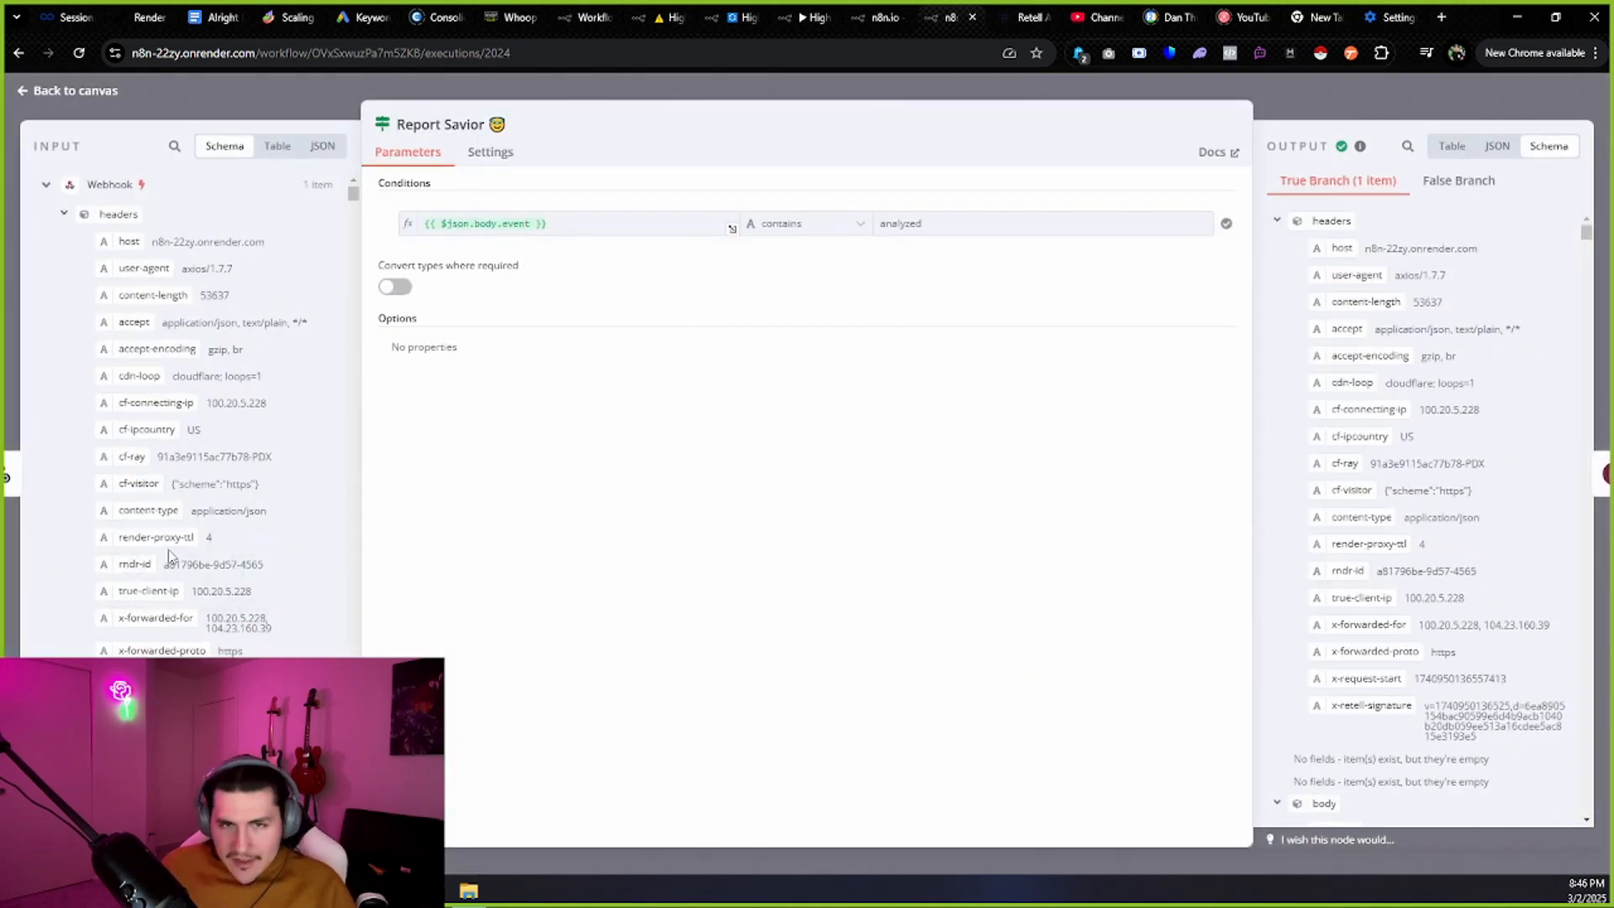
scroll(96, 404, "down", 6)
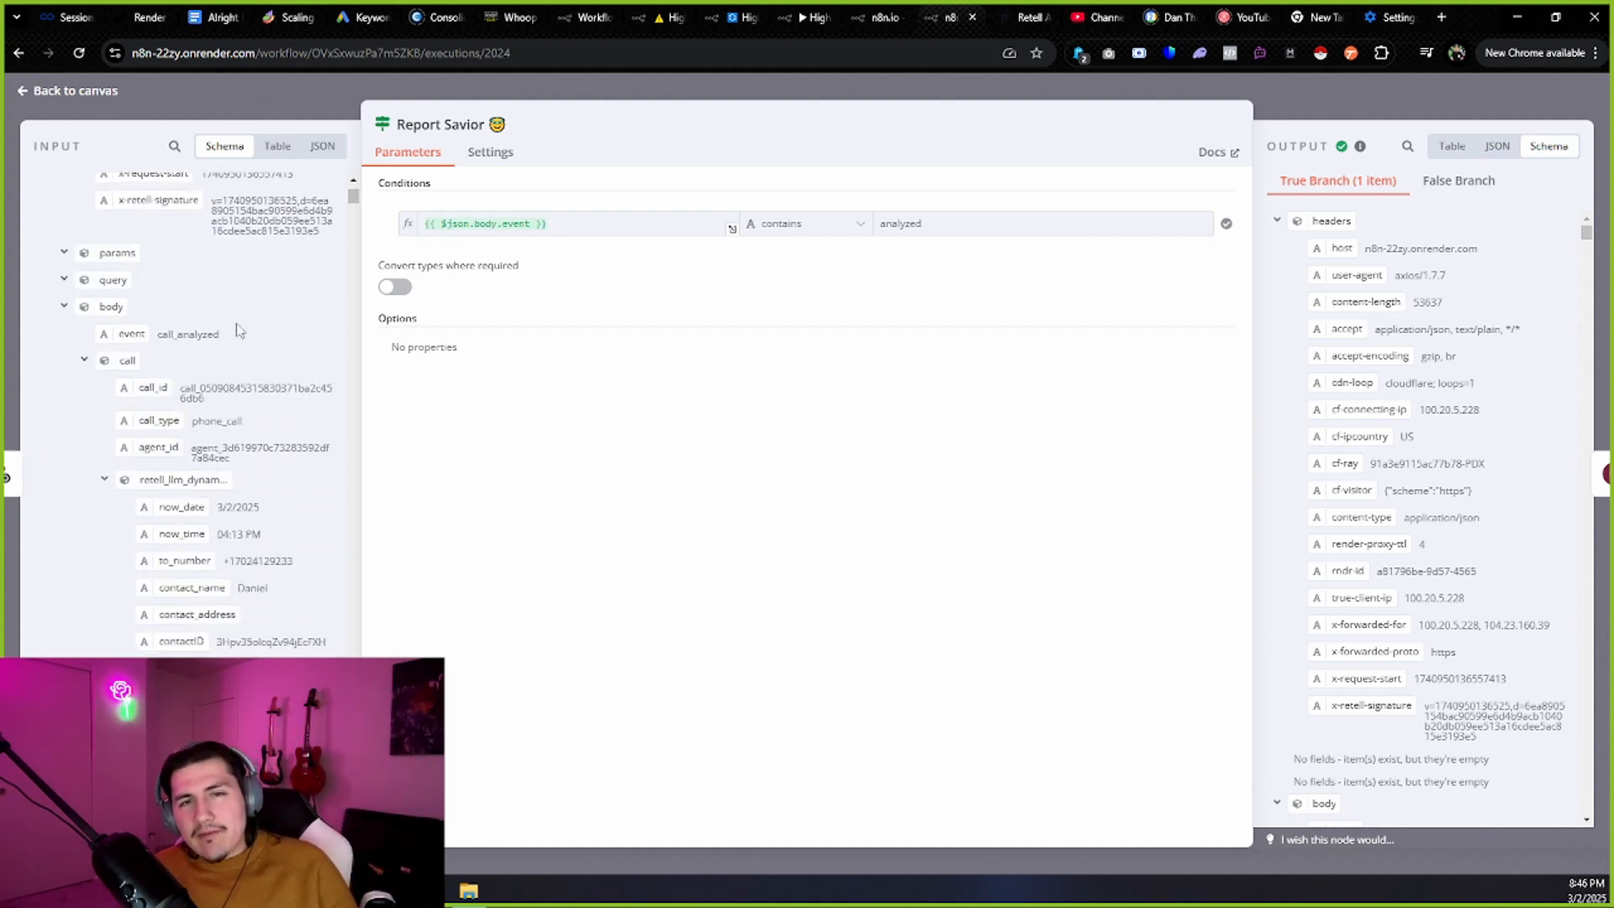
triple_click(229, 336)
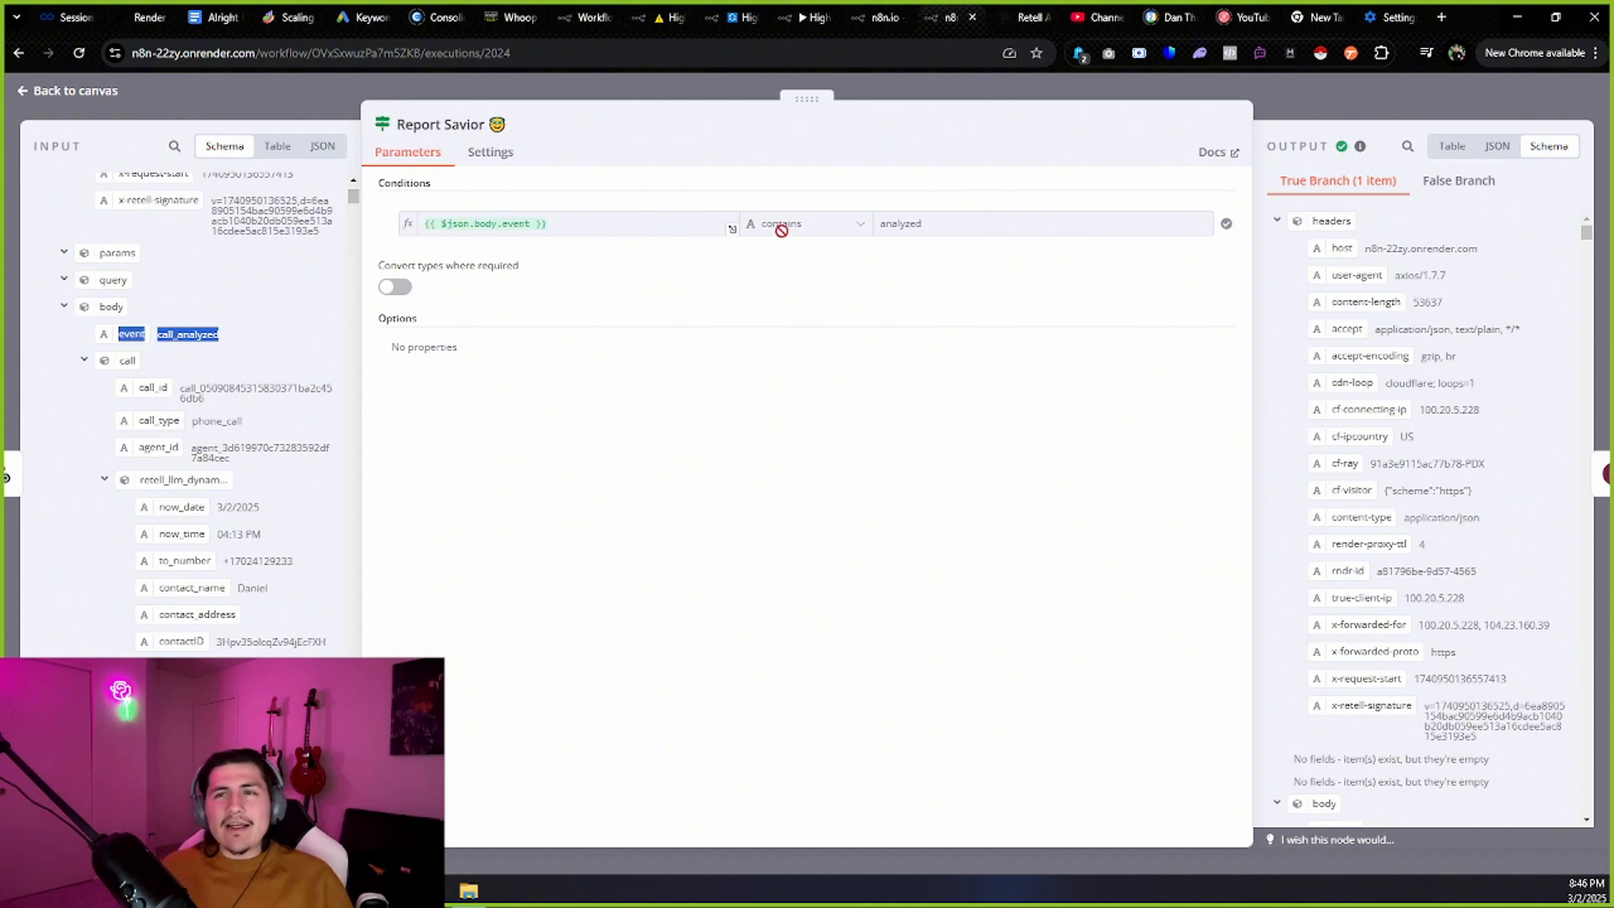
left_click_drag(206, 359, 490, 222)
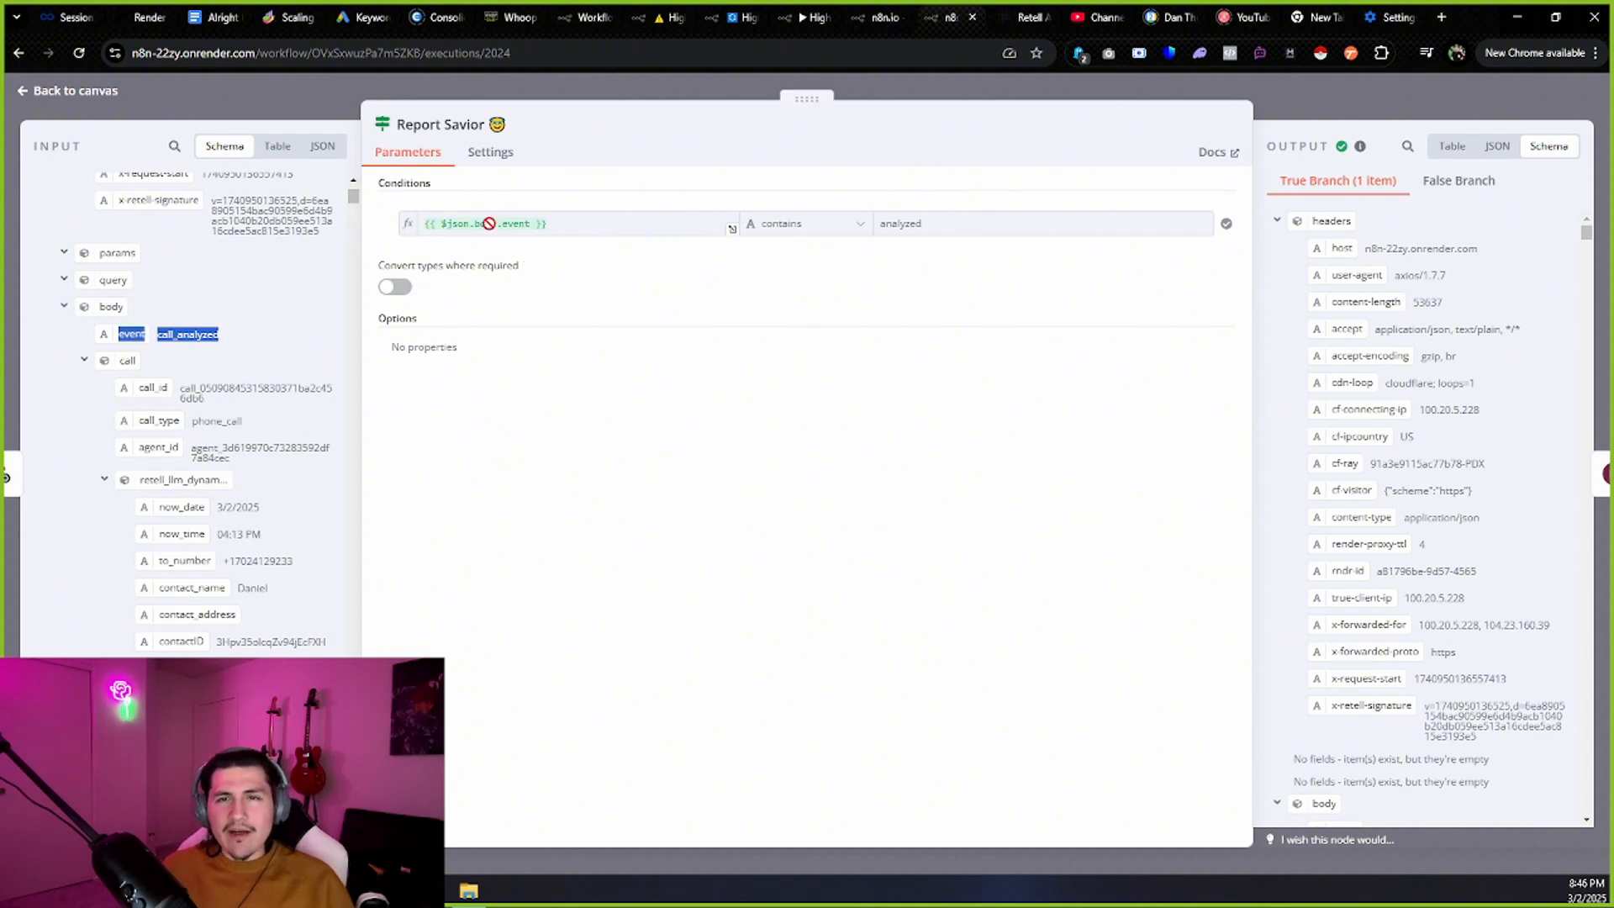
left_click_drag(869, 219, 926, 214)
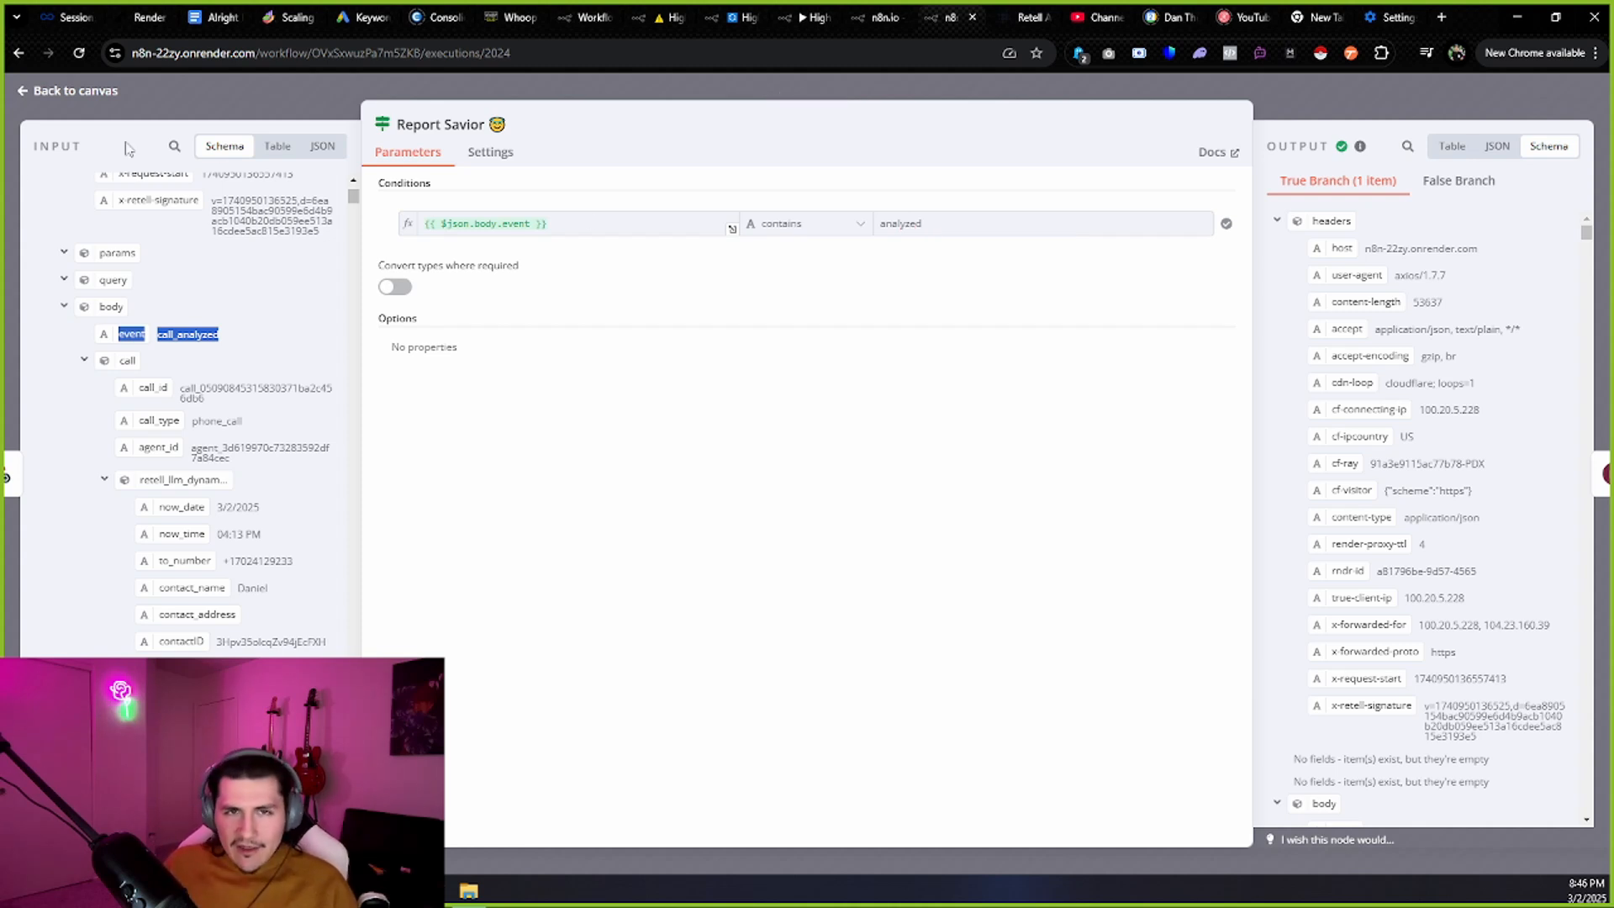
left_click(94, 89)
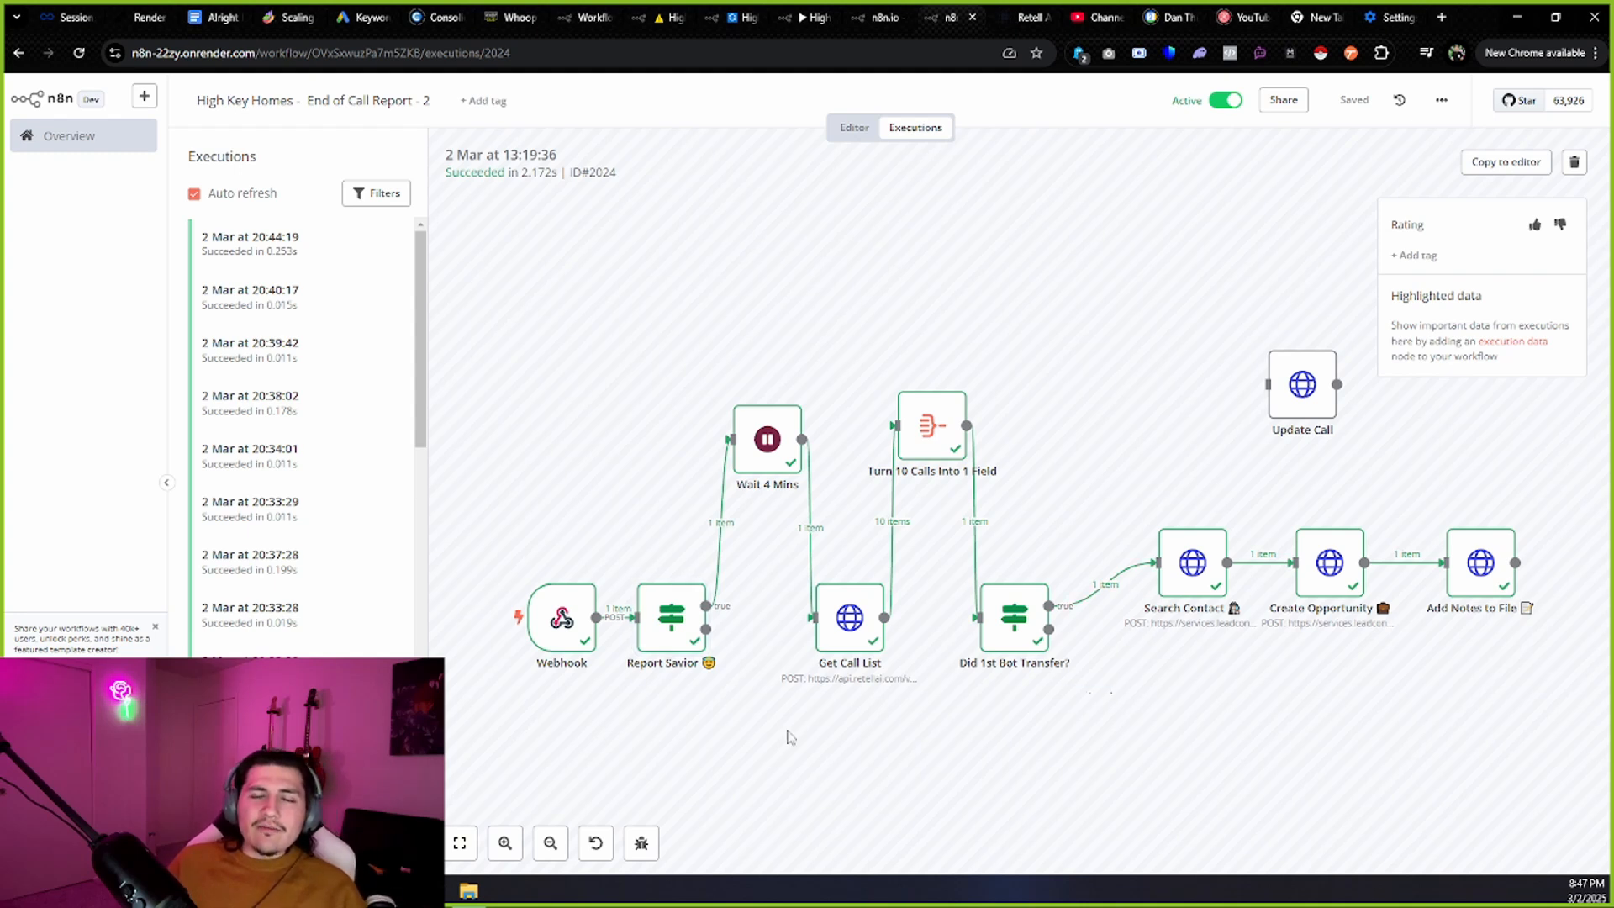
left_click_drag(790, 738, 703, 687)
left_click_drag(1092, 655, 872, 648)
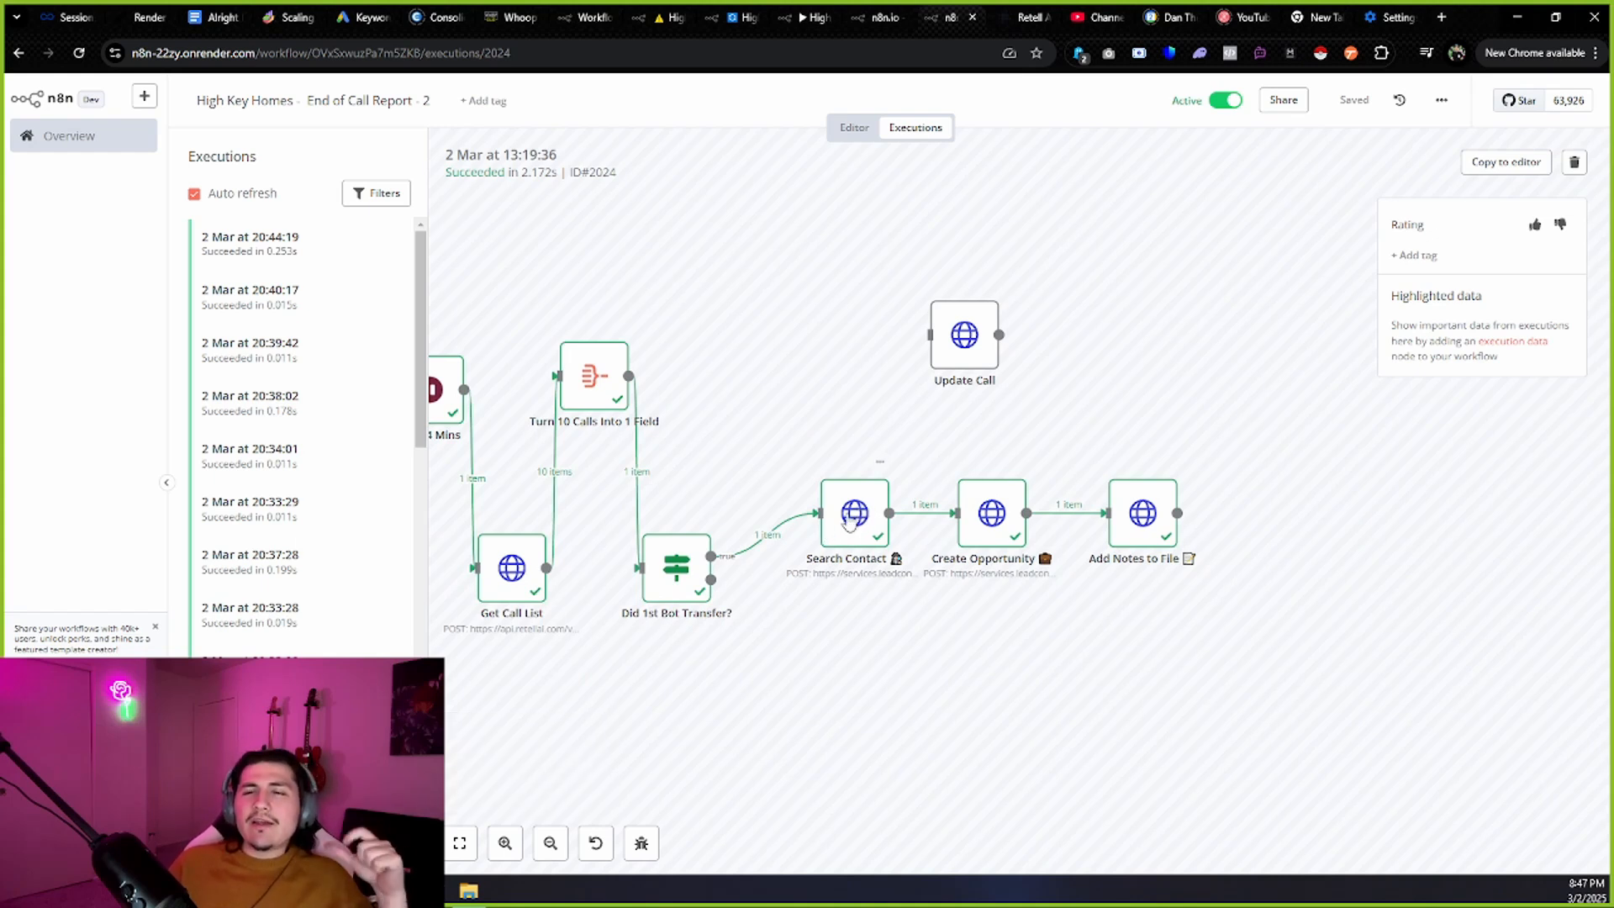
Inspect Search Contact's JSON body and its Webhook to_number expression.
double_click(849, 521)
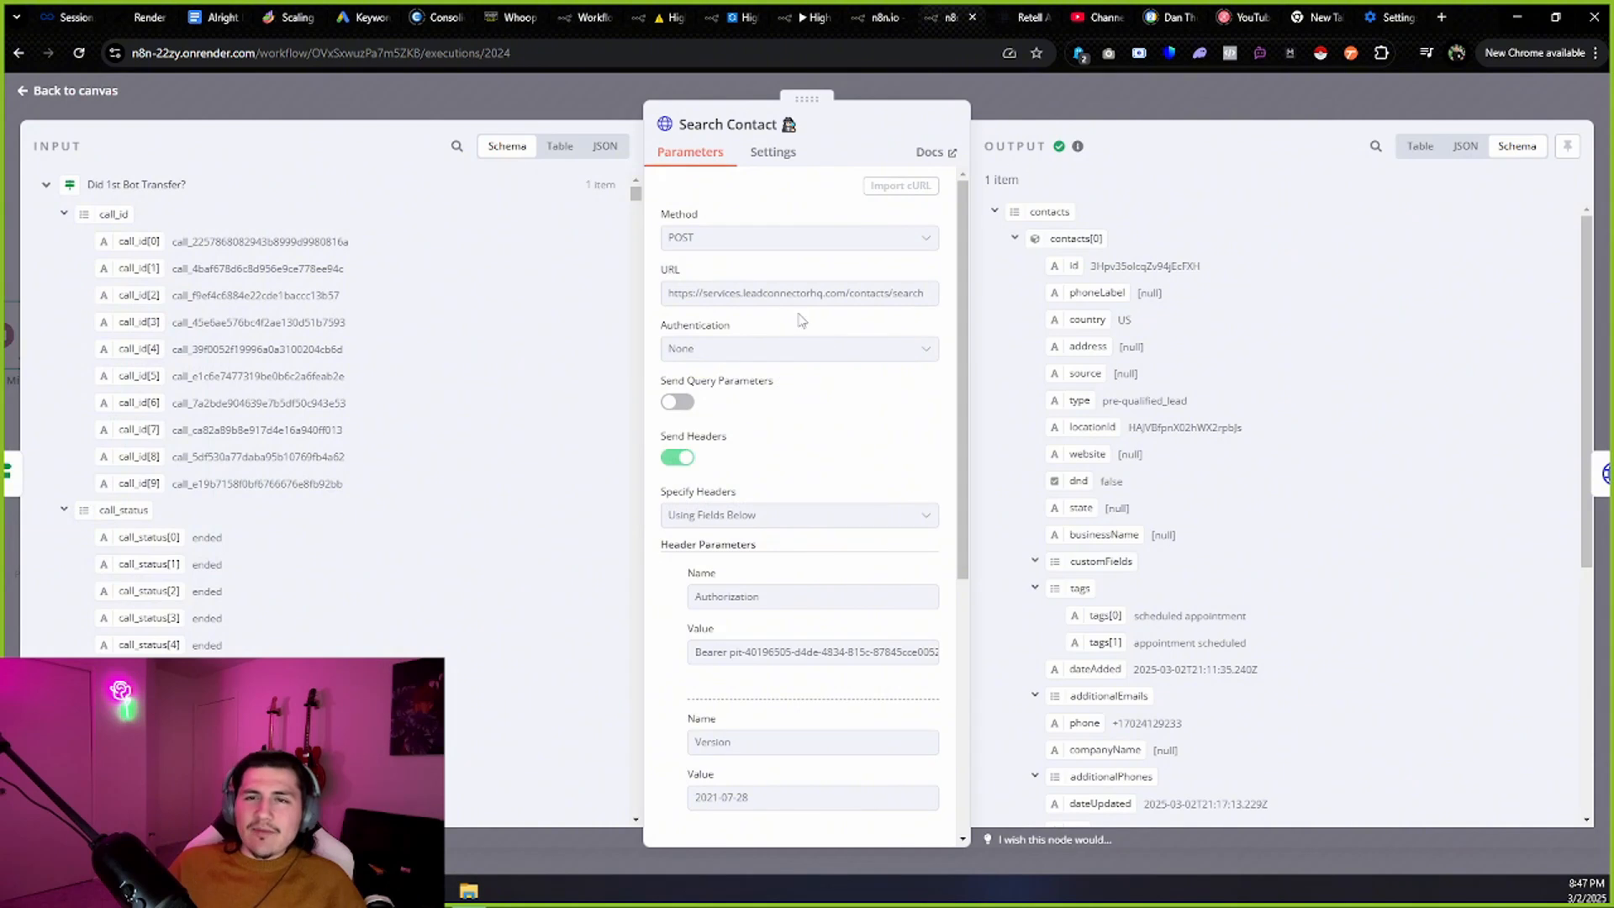
scroll(829, 337, "down", 5)
scroll(810, 664, "down", 2)
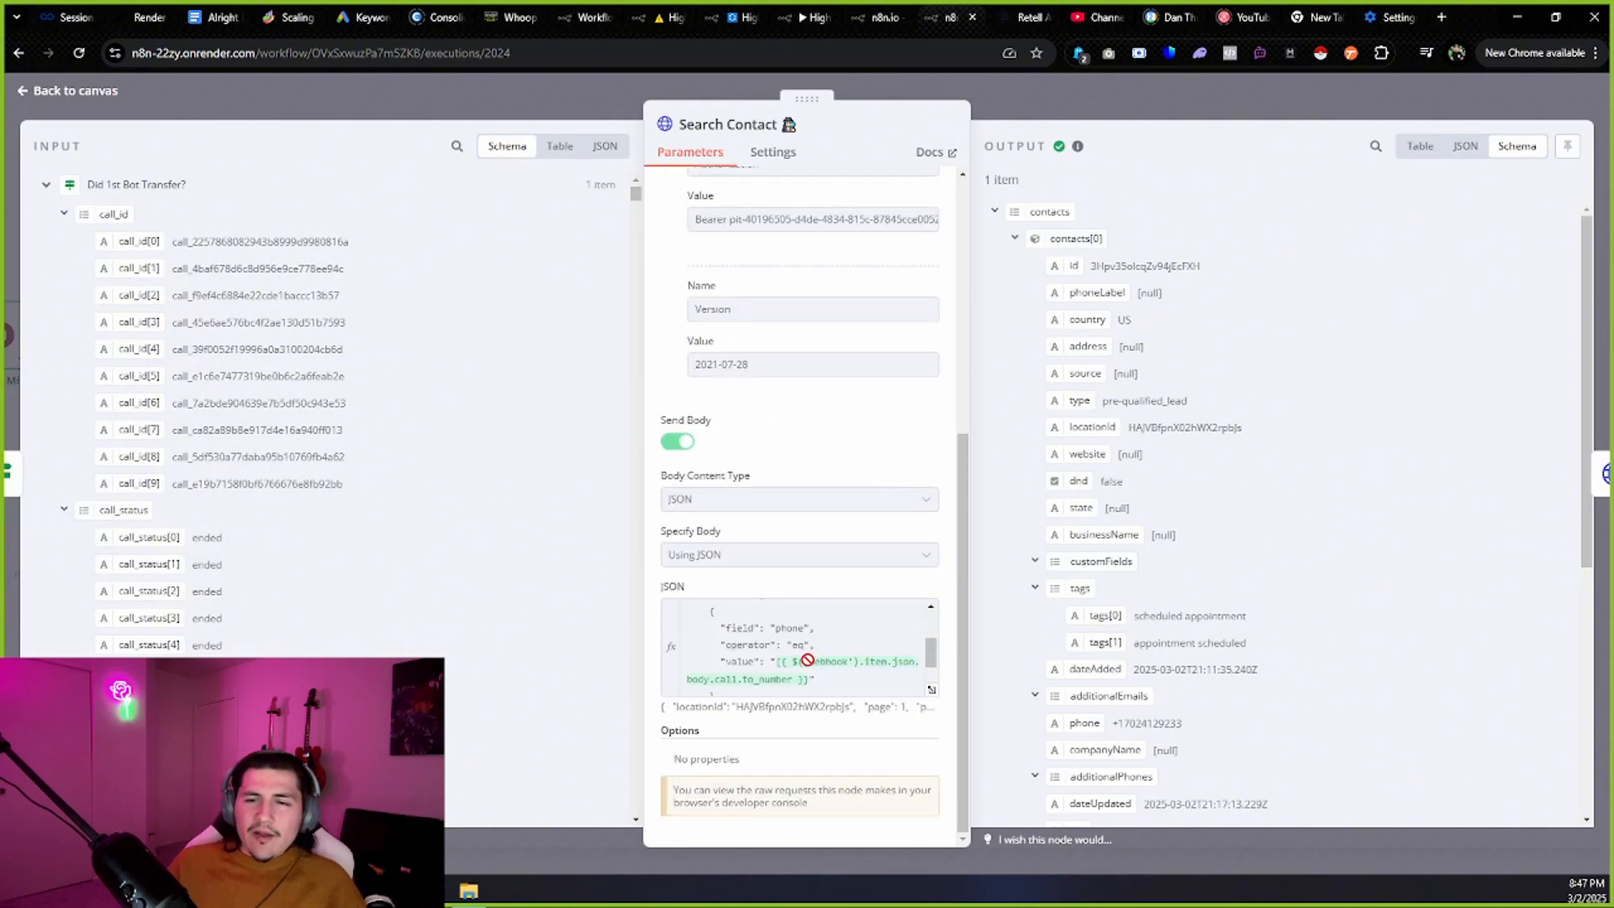
left_click_drag(776, 618, 816, 637)
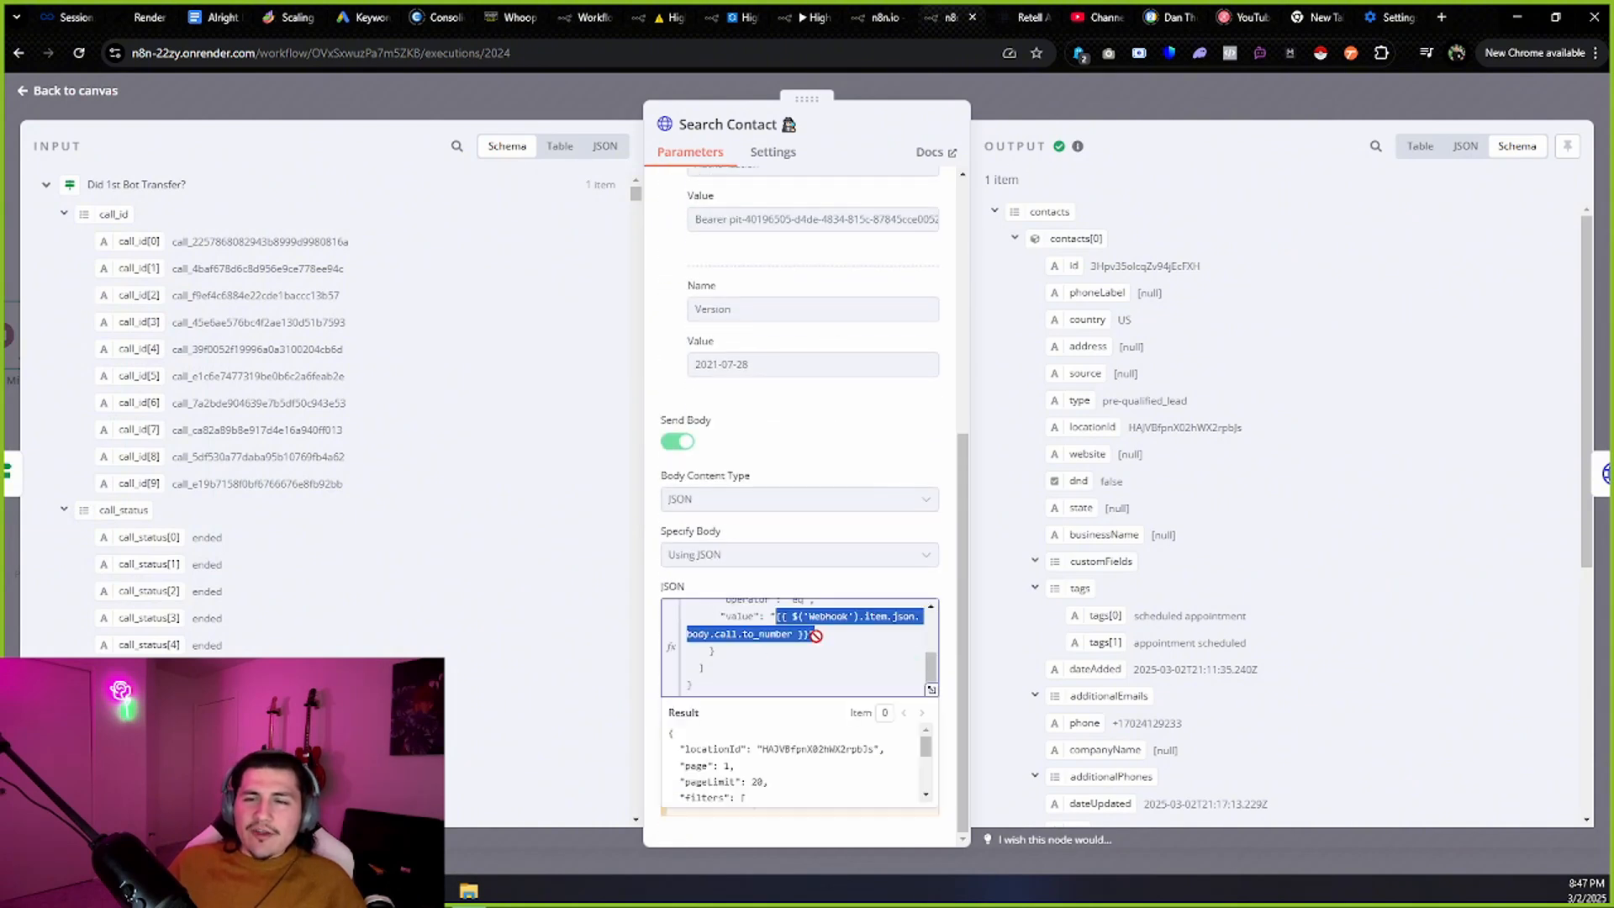
left_click(67, 91)
Review Create Opportunity's URL, Version 2021-07-28 header and Authorization token, then view Whoop's team settings.
double_click(1011, 516)
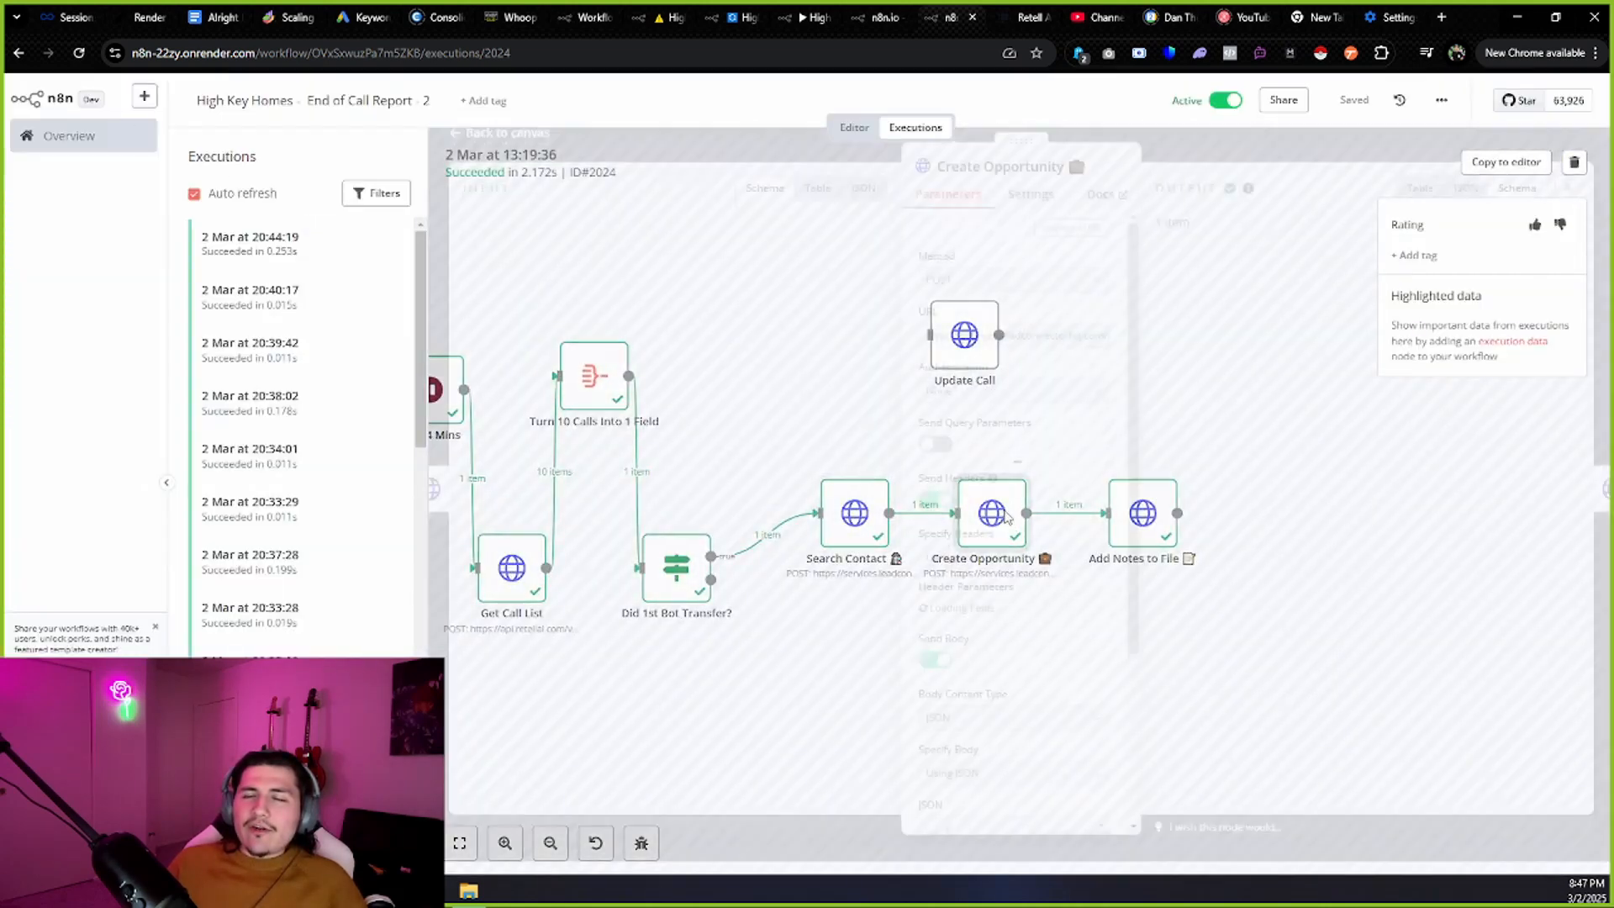
triple_click(786, 293)
scroll(797, 324, "down", 3)
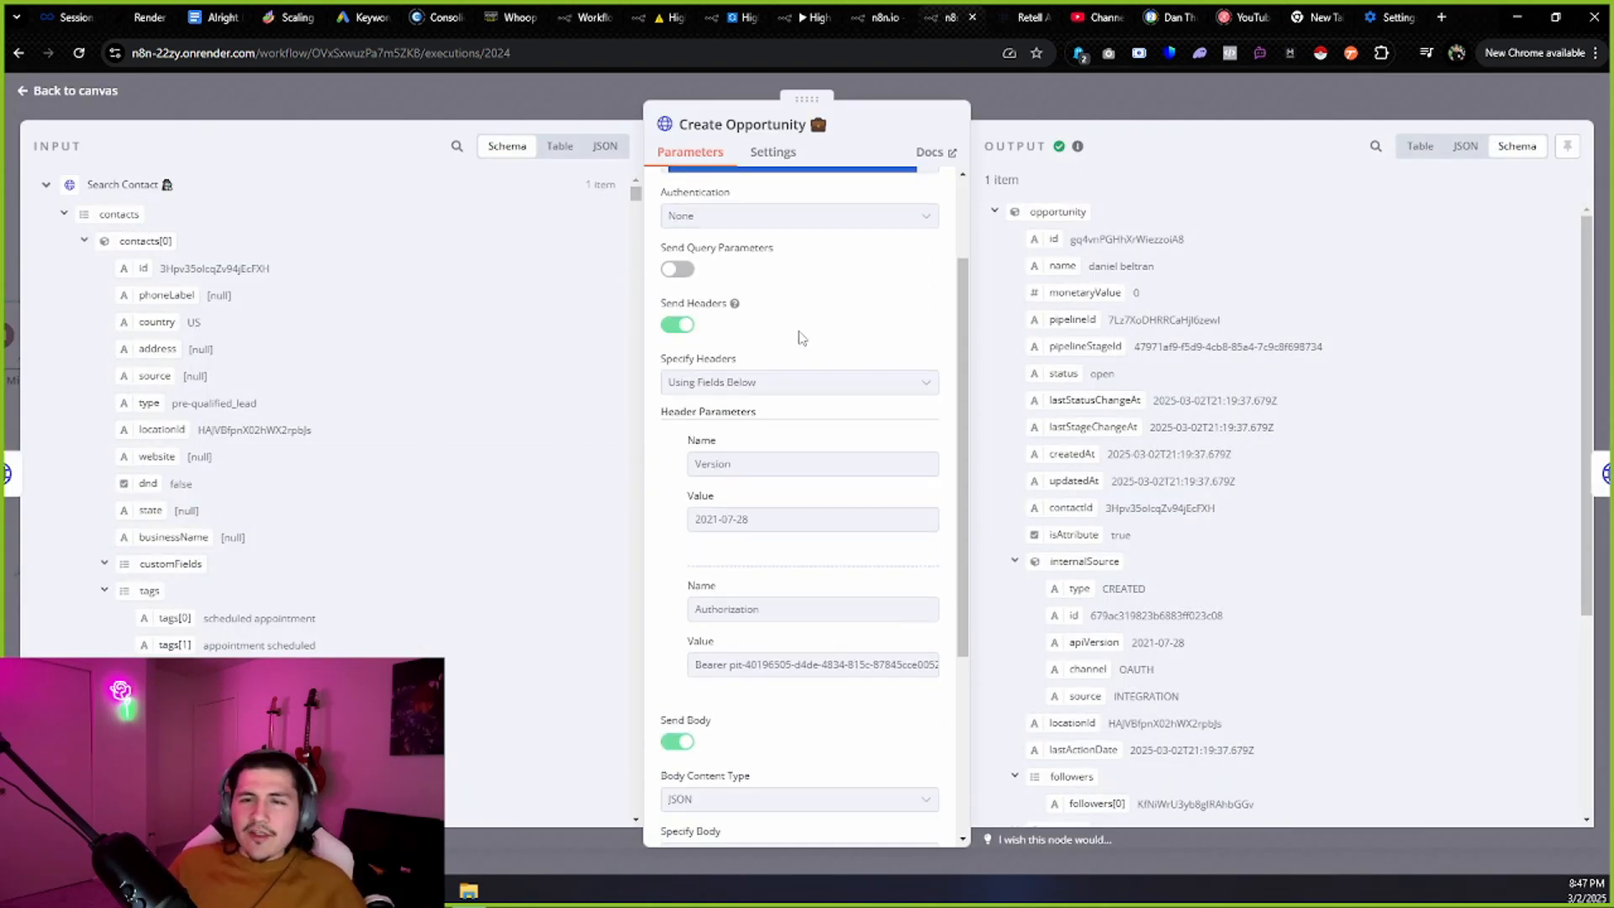
left_click_drag(748, 484, 661, 491)
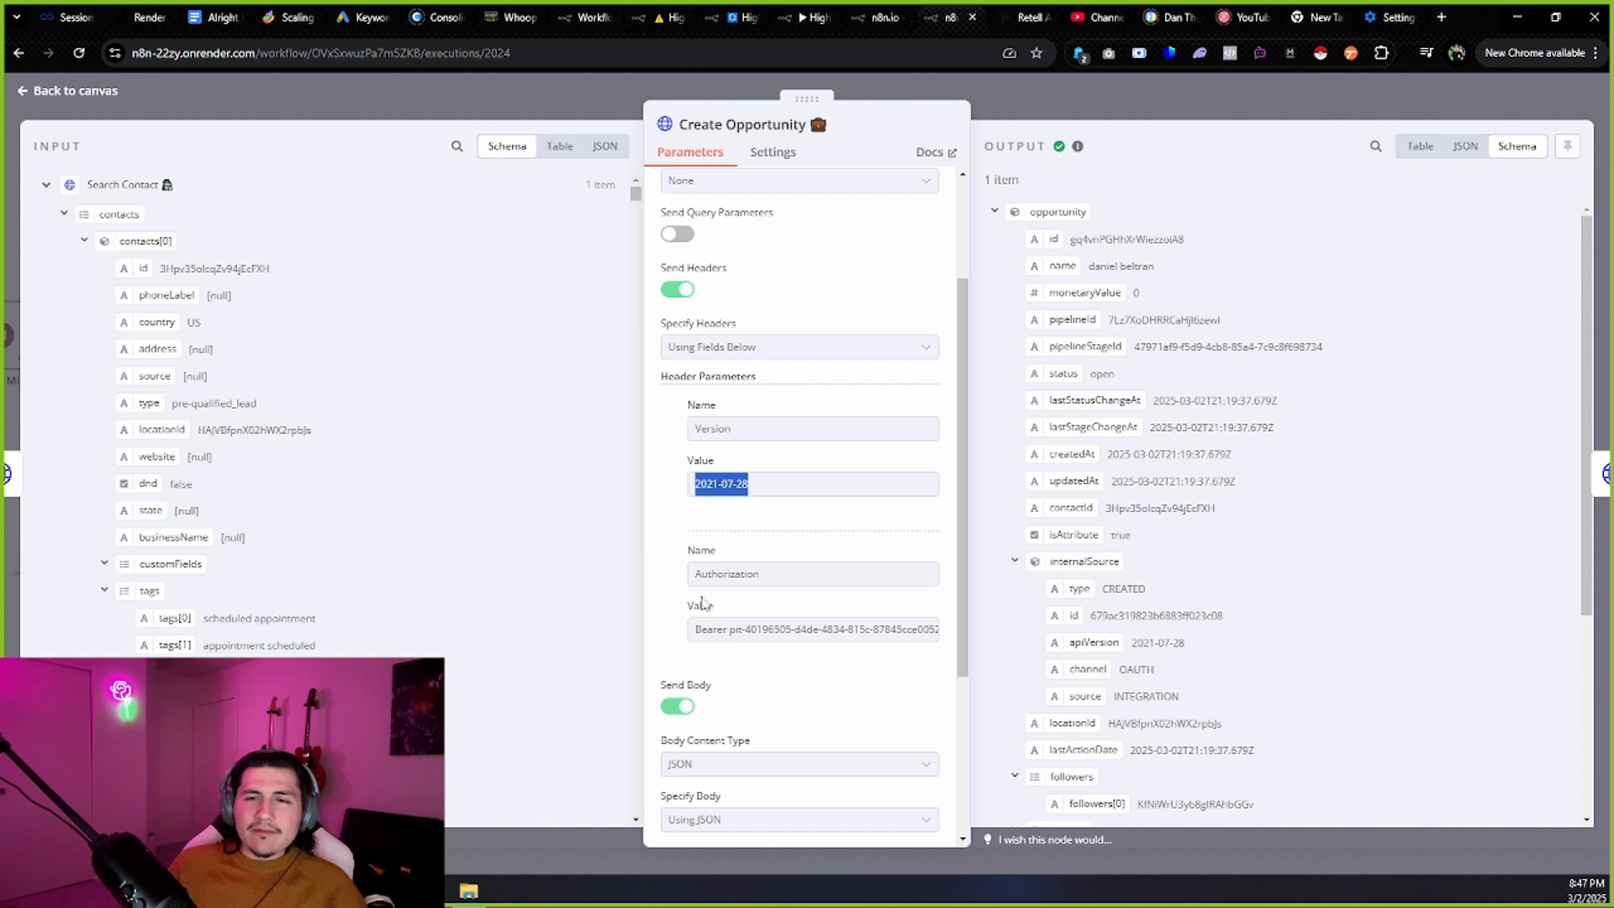
left_click(736, 539)
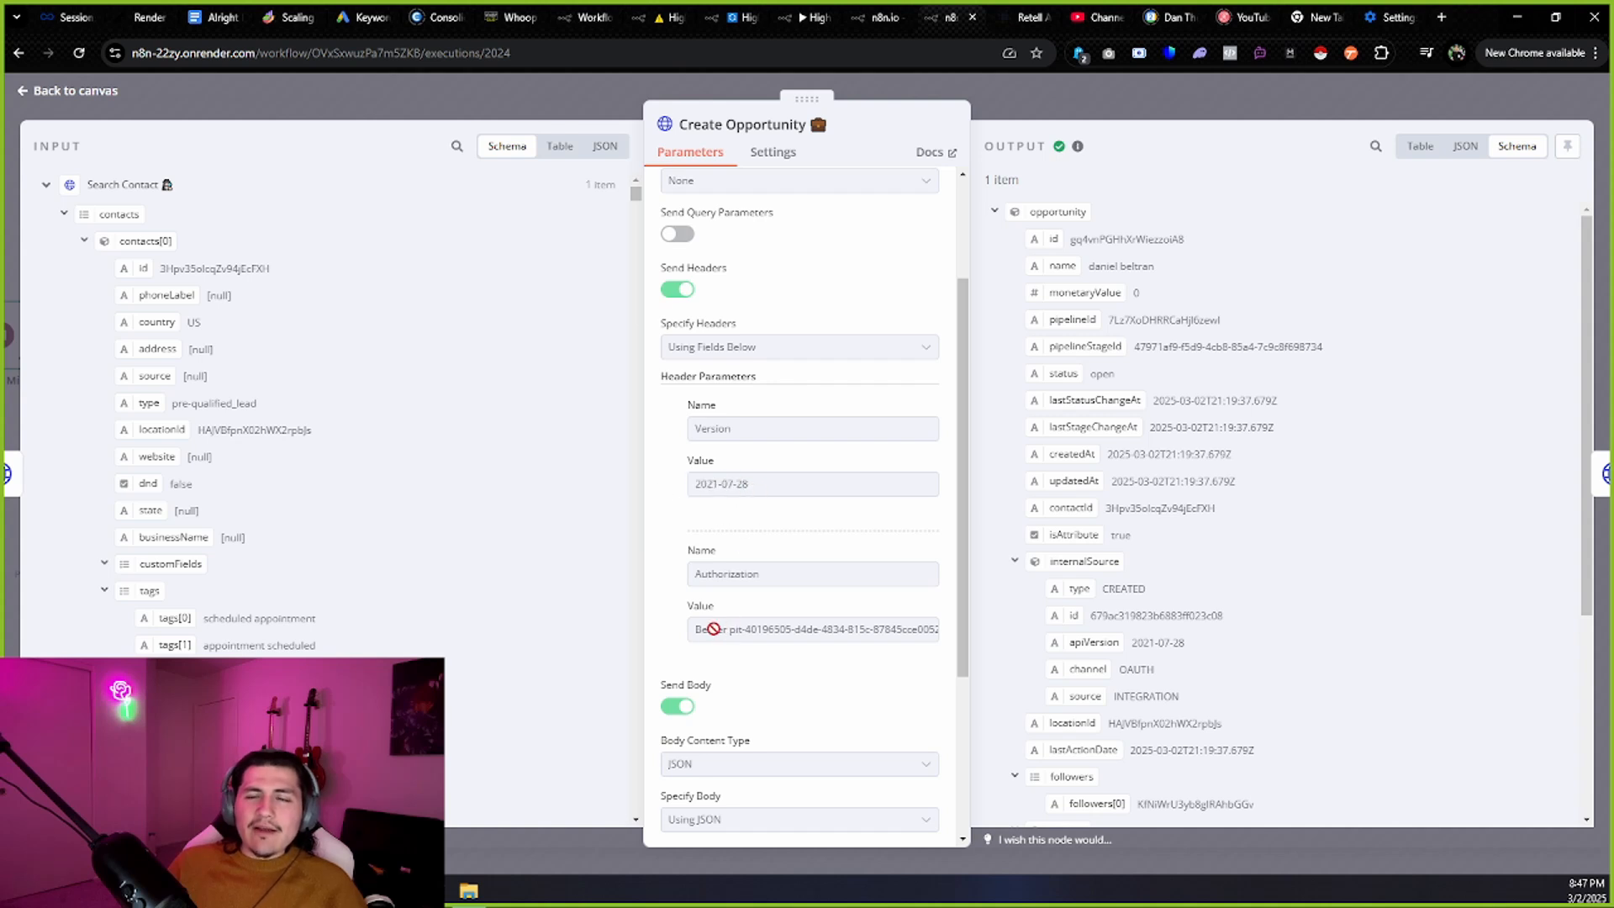
left_click_drag(715, 629, 936, 641)
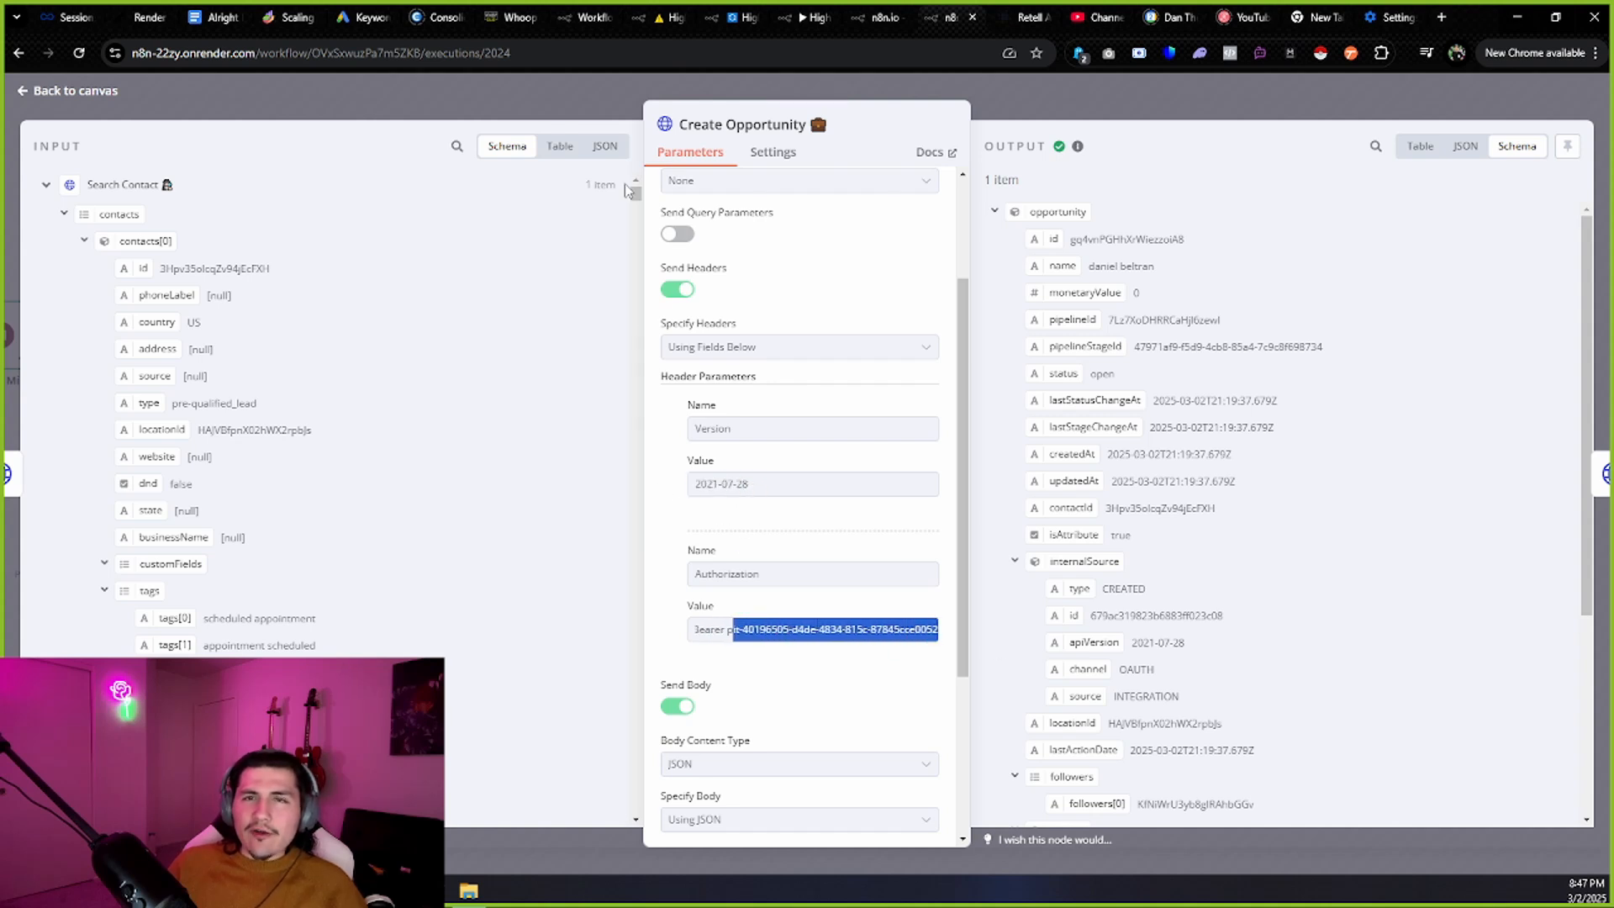
left_click(515, 17)
scroll(93, 437, "down", 5)
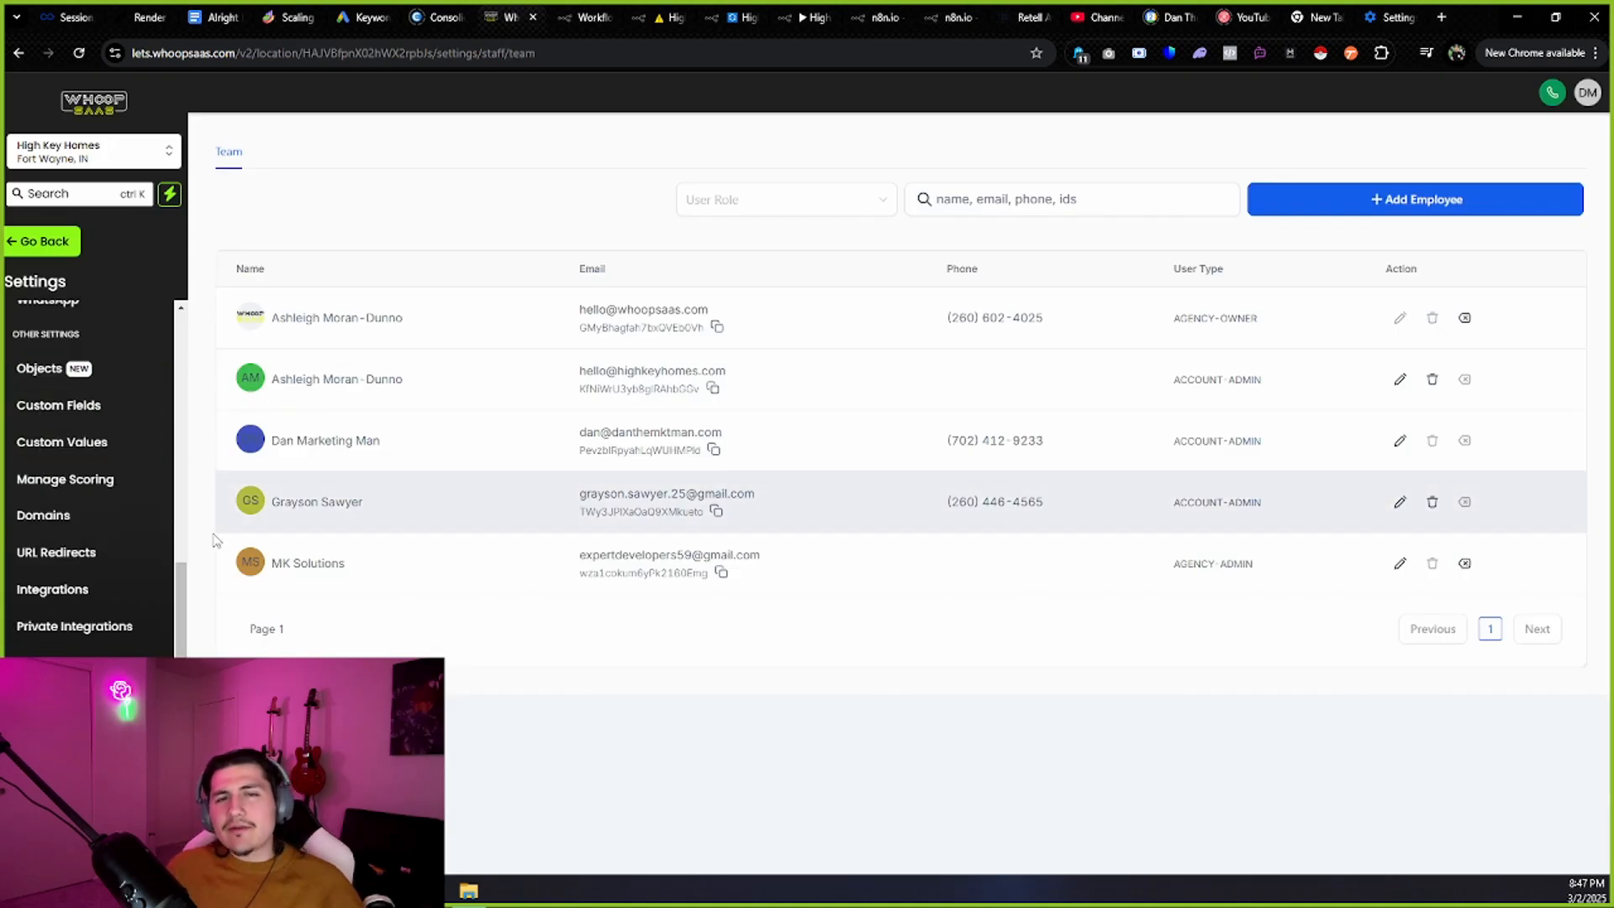
Check Whoop SaaS's Private Integrations list, then return to n8n's Create Opportunity step.
left_click(116, 639)
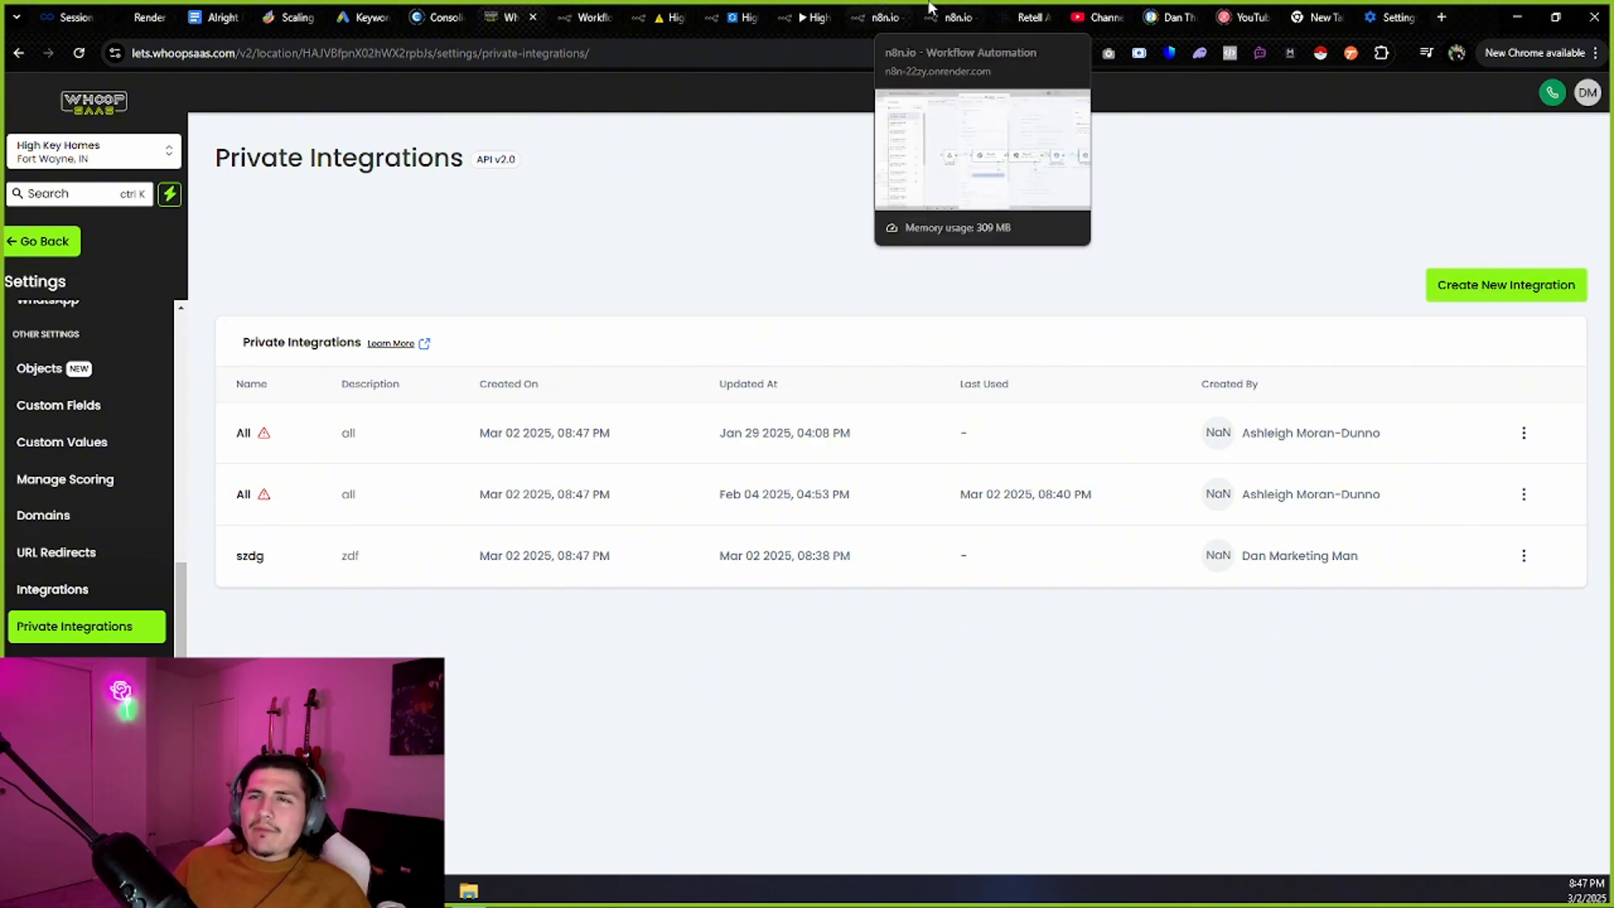
left_click(955, 16)
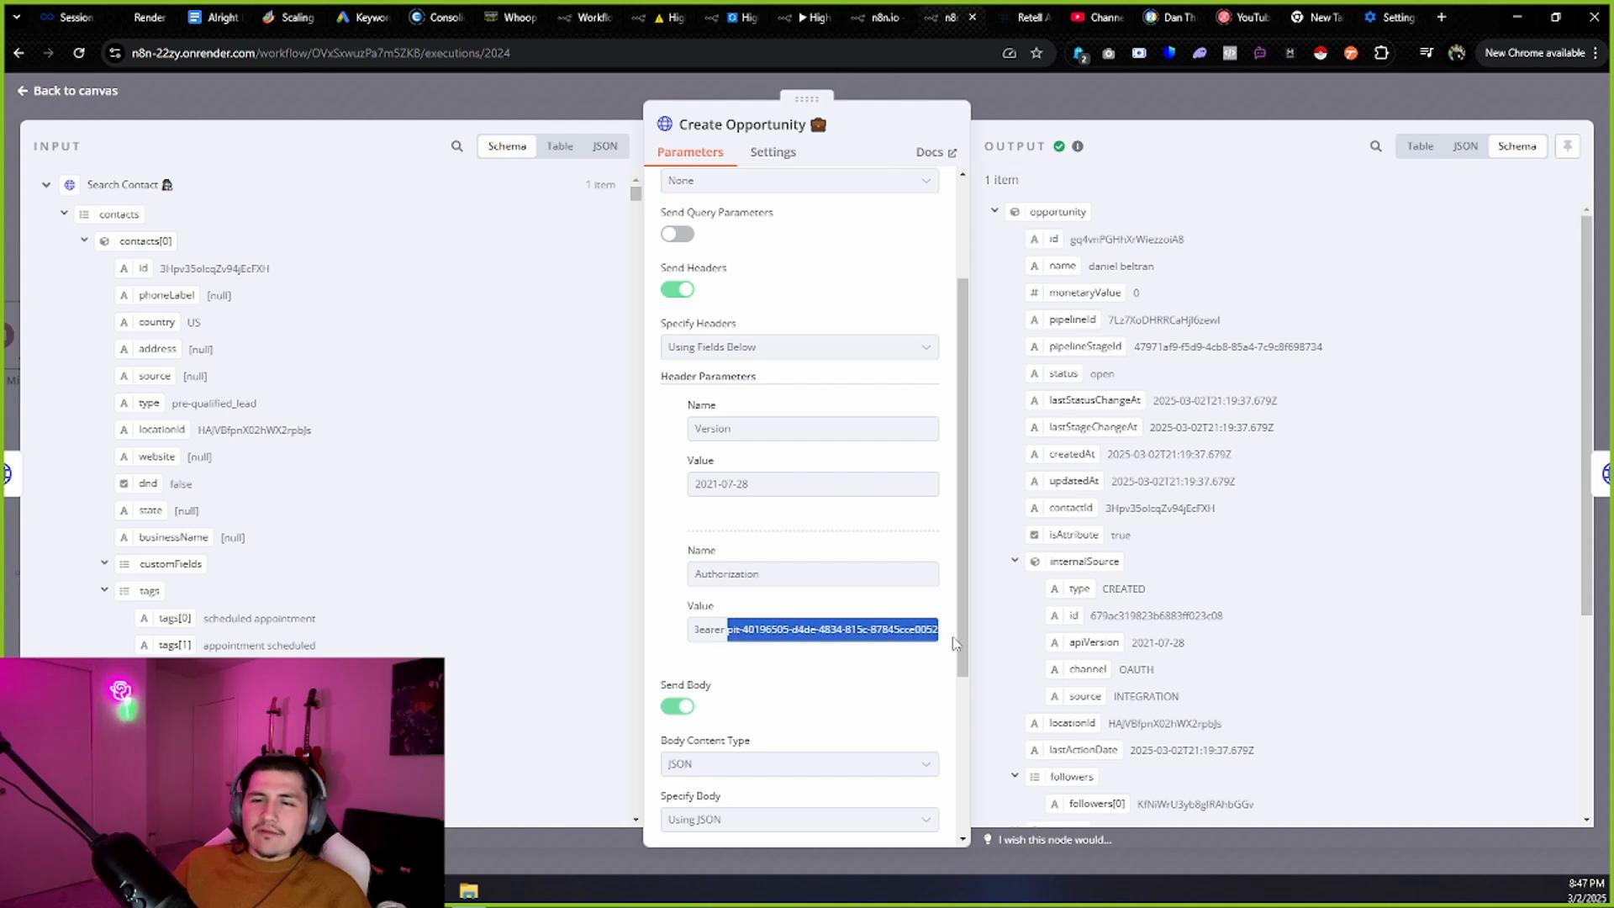
Highlight the pipelineId in Create Opportunity's JSON body, then return to Whoop's Private Integrations.
scroll(855, 639, "down", 3)
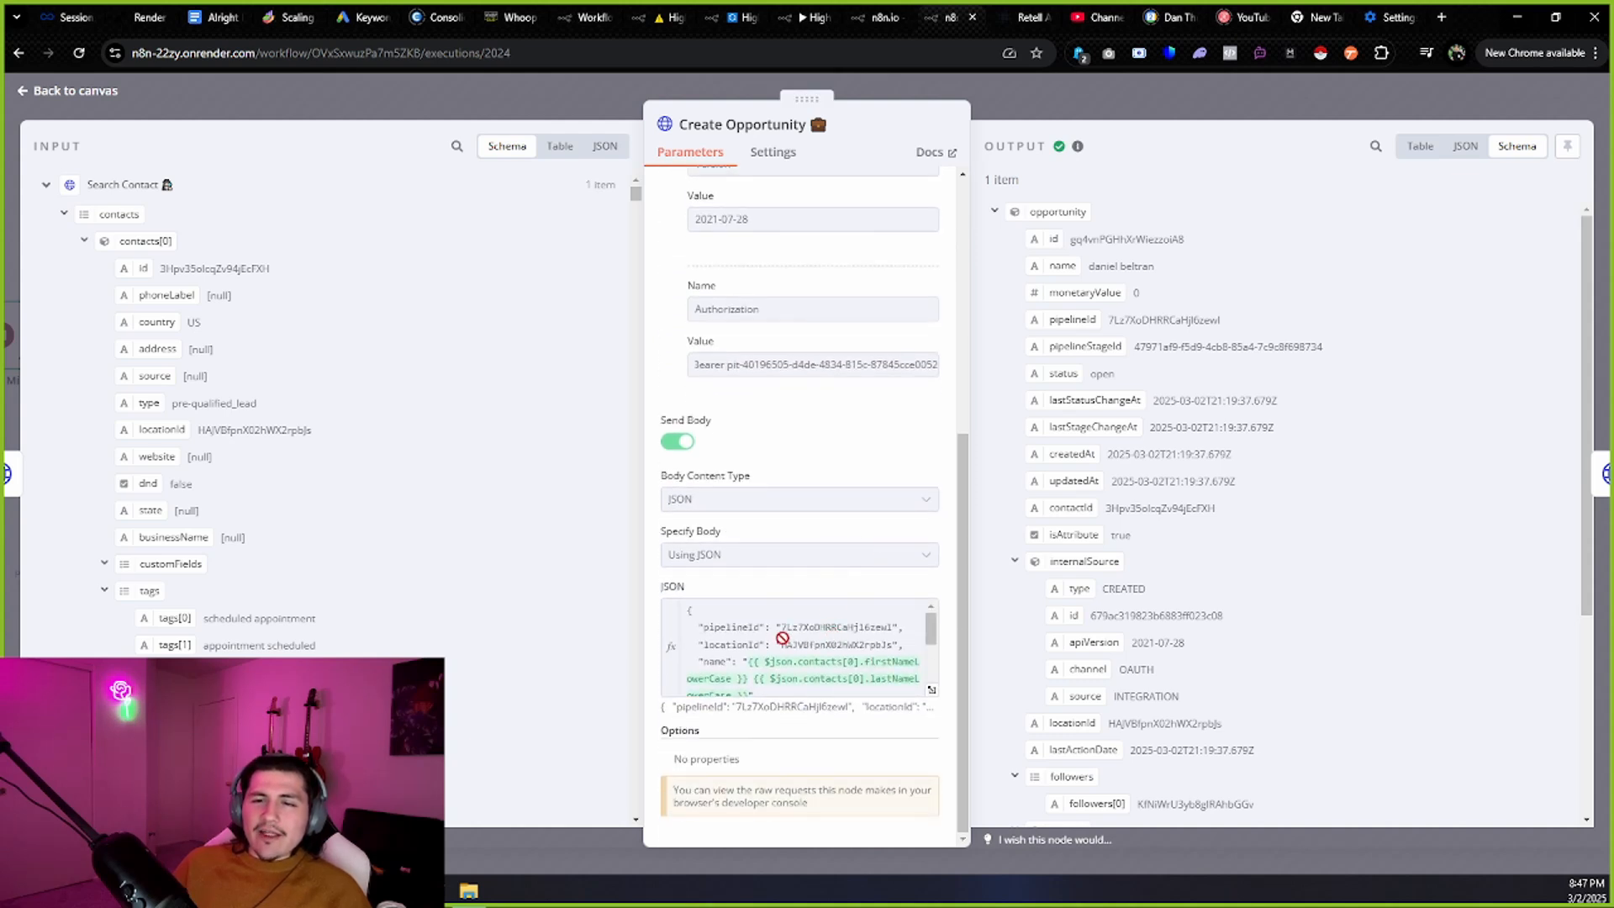
left_click_drag(781, 627, 893, 622)
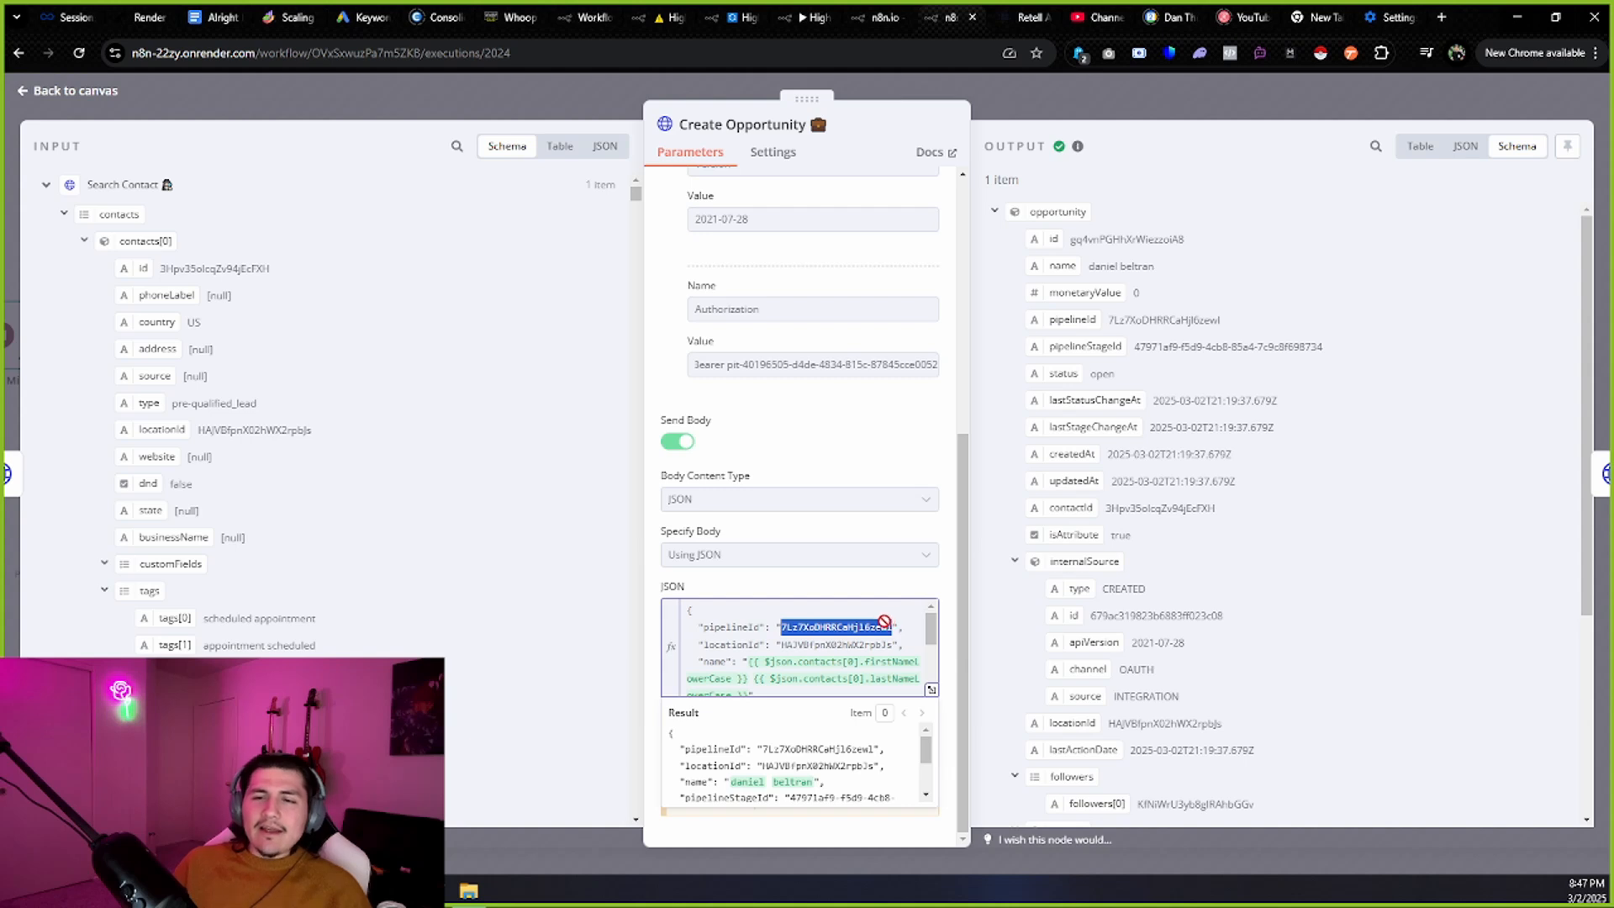
left_click(520, 12)
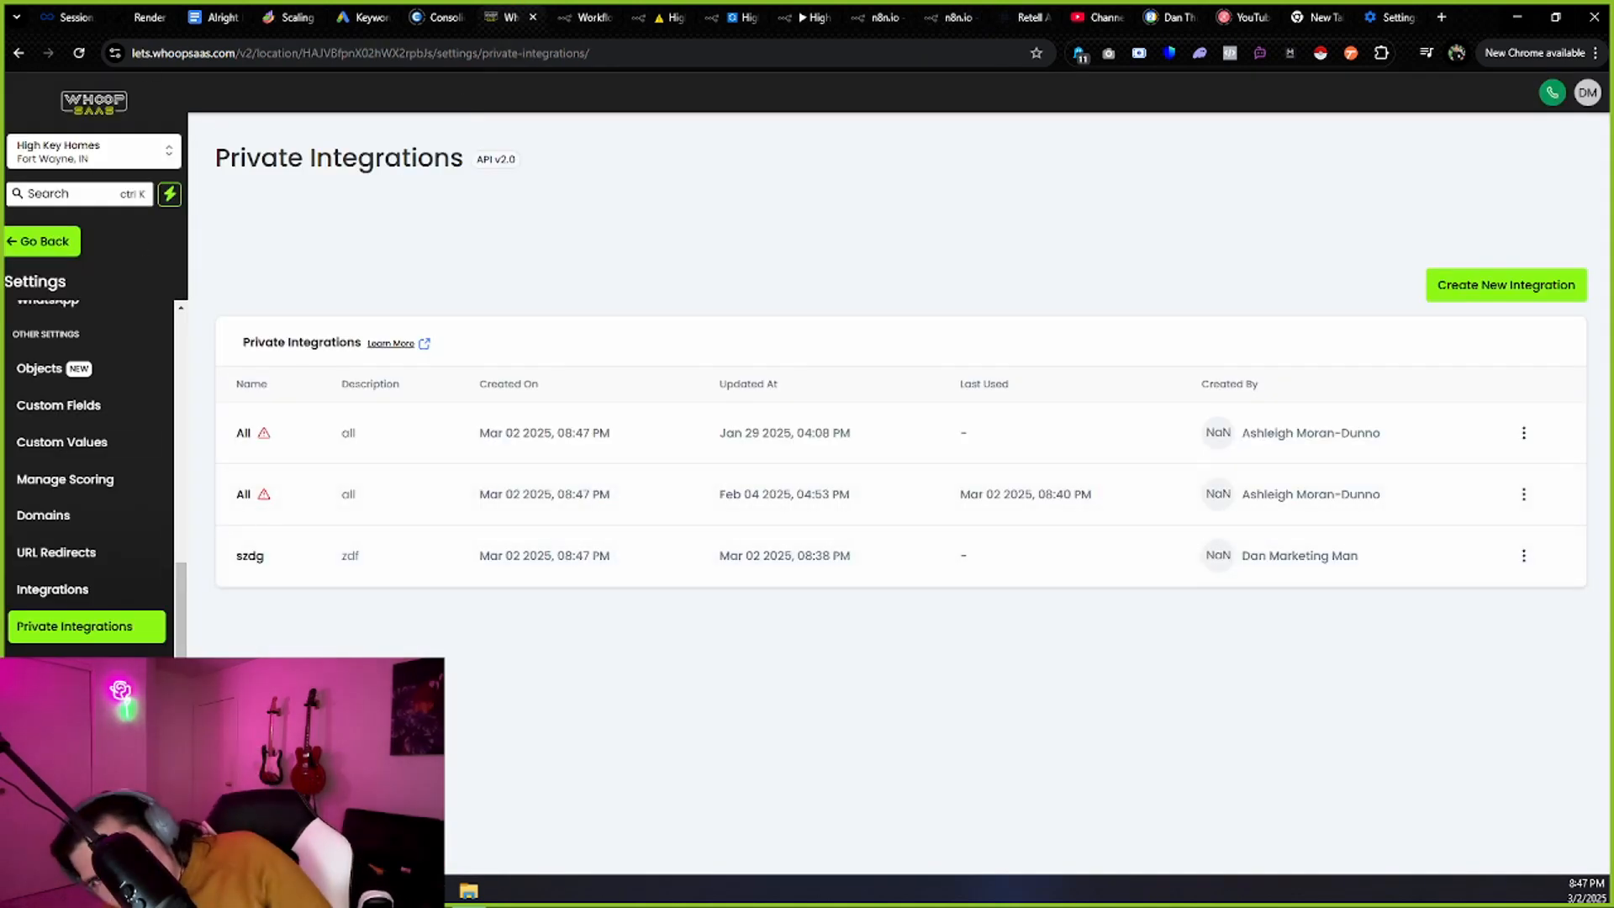
Export the Leads | Deals opportunities from Whoop SaaS's Opportunities page to opportunities.csv and switch back to n8n.
left_click(44, 241)
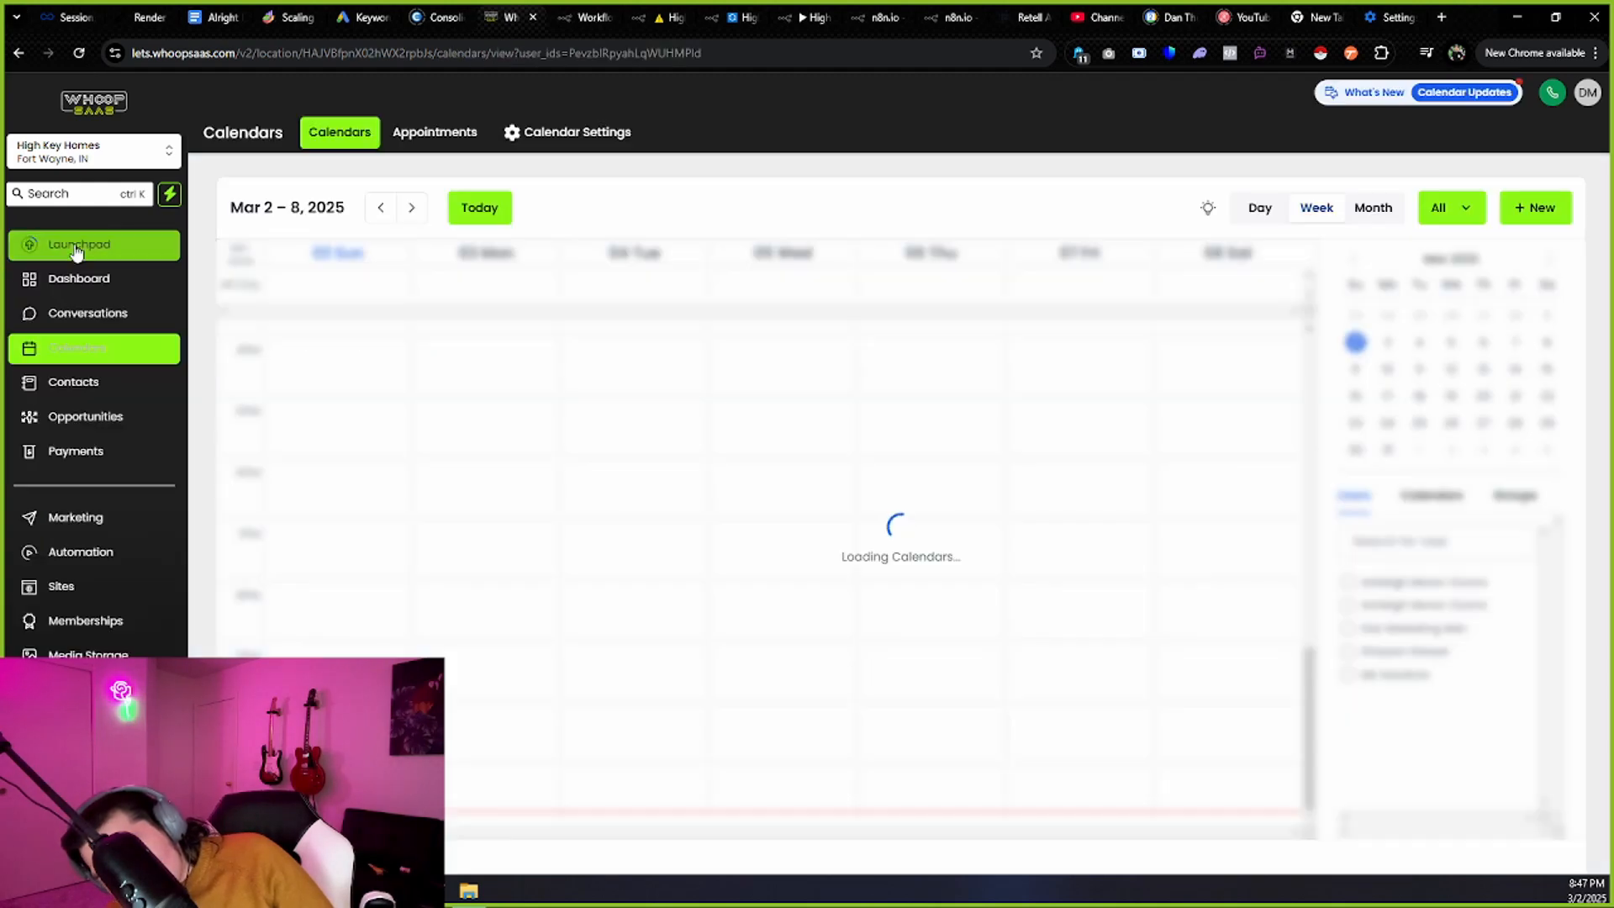
scroll(84, 322, "down", 1)
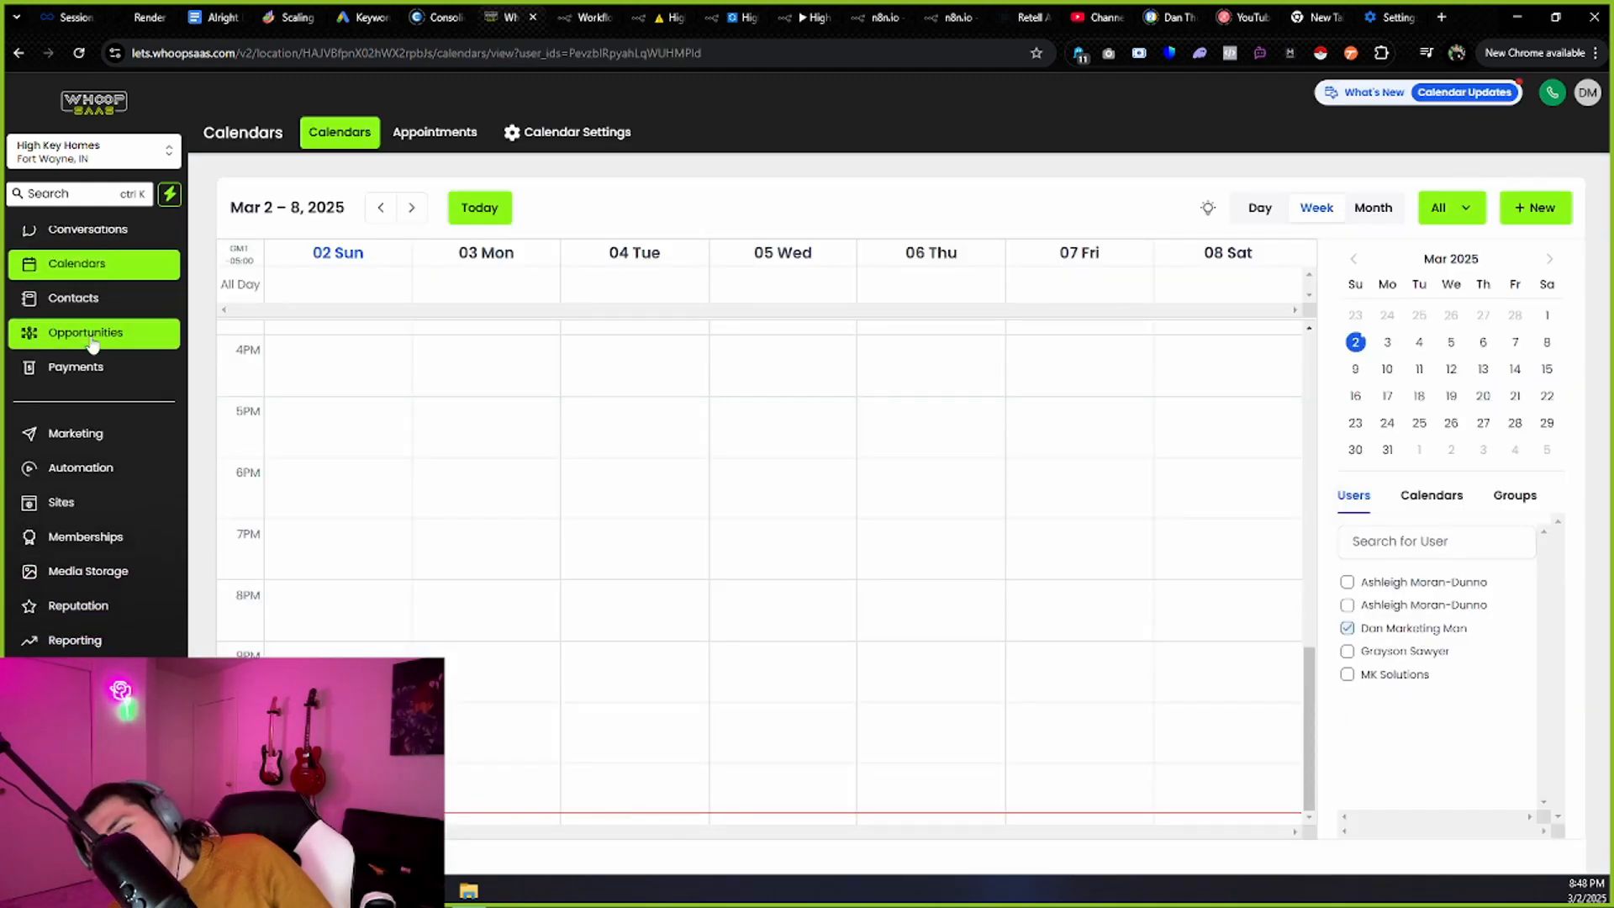
left_click(84, 330)
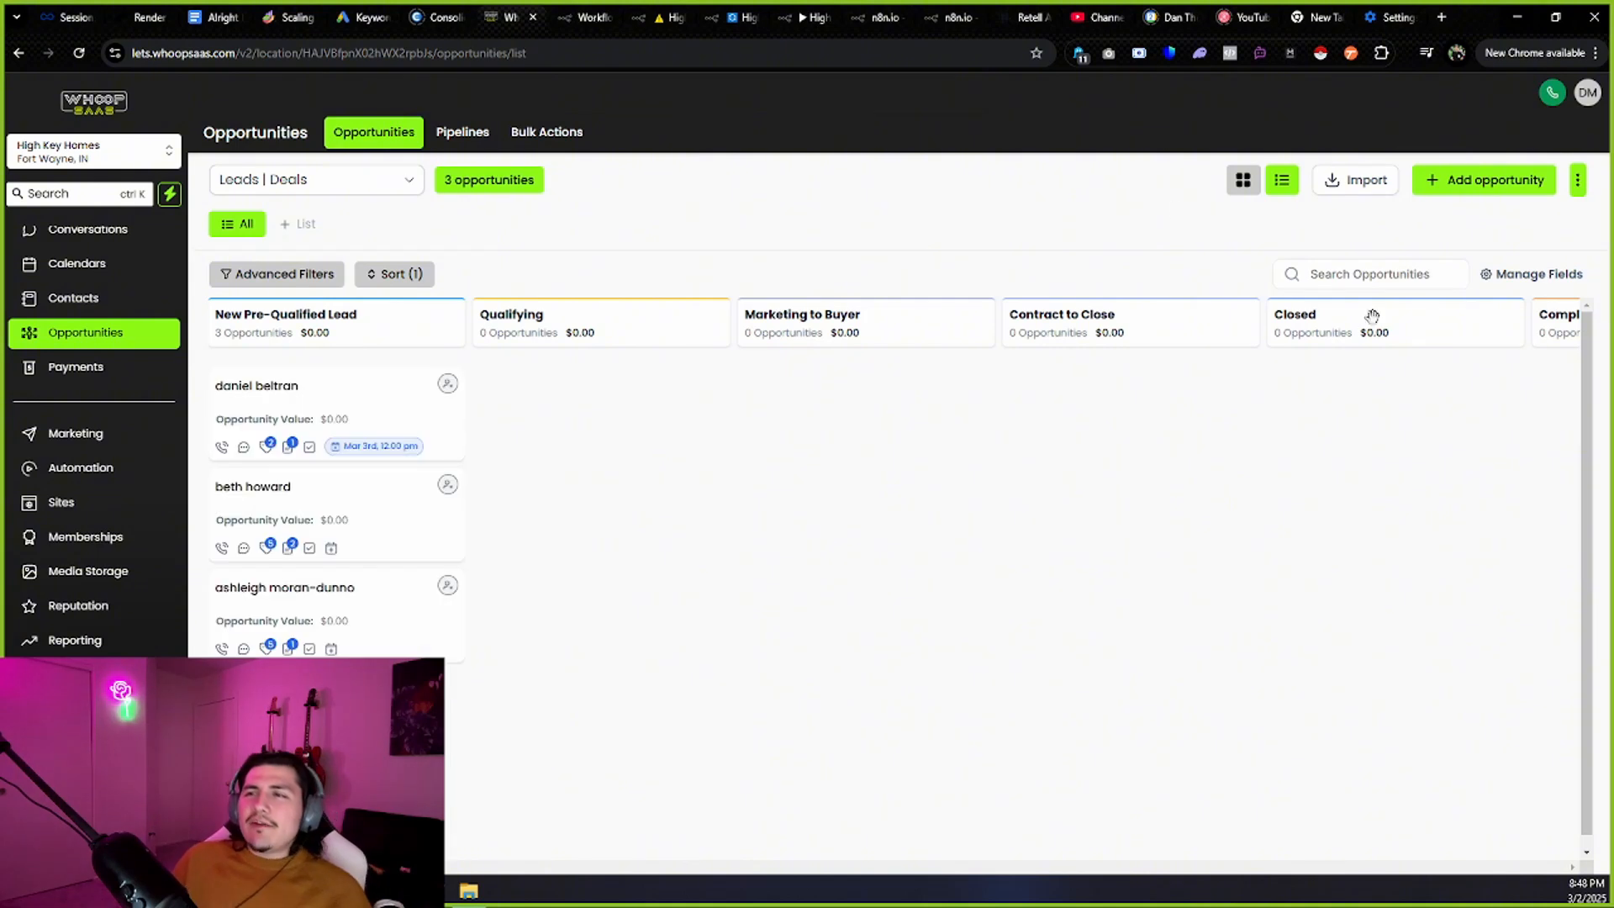
left_click(1578, 180)
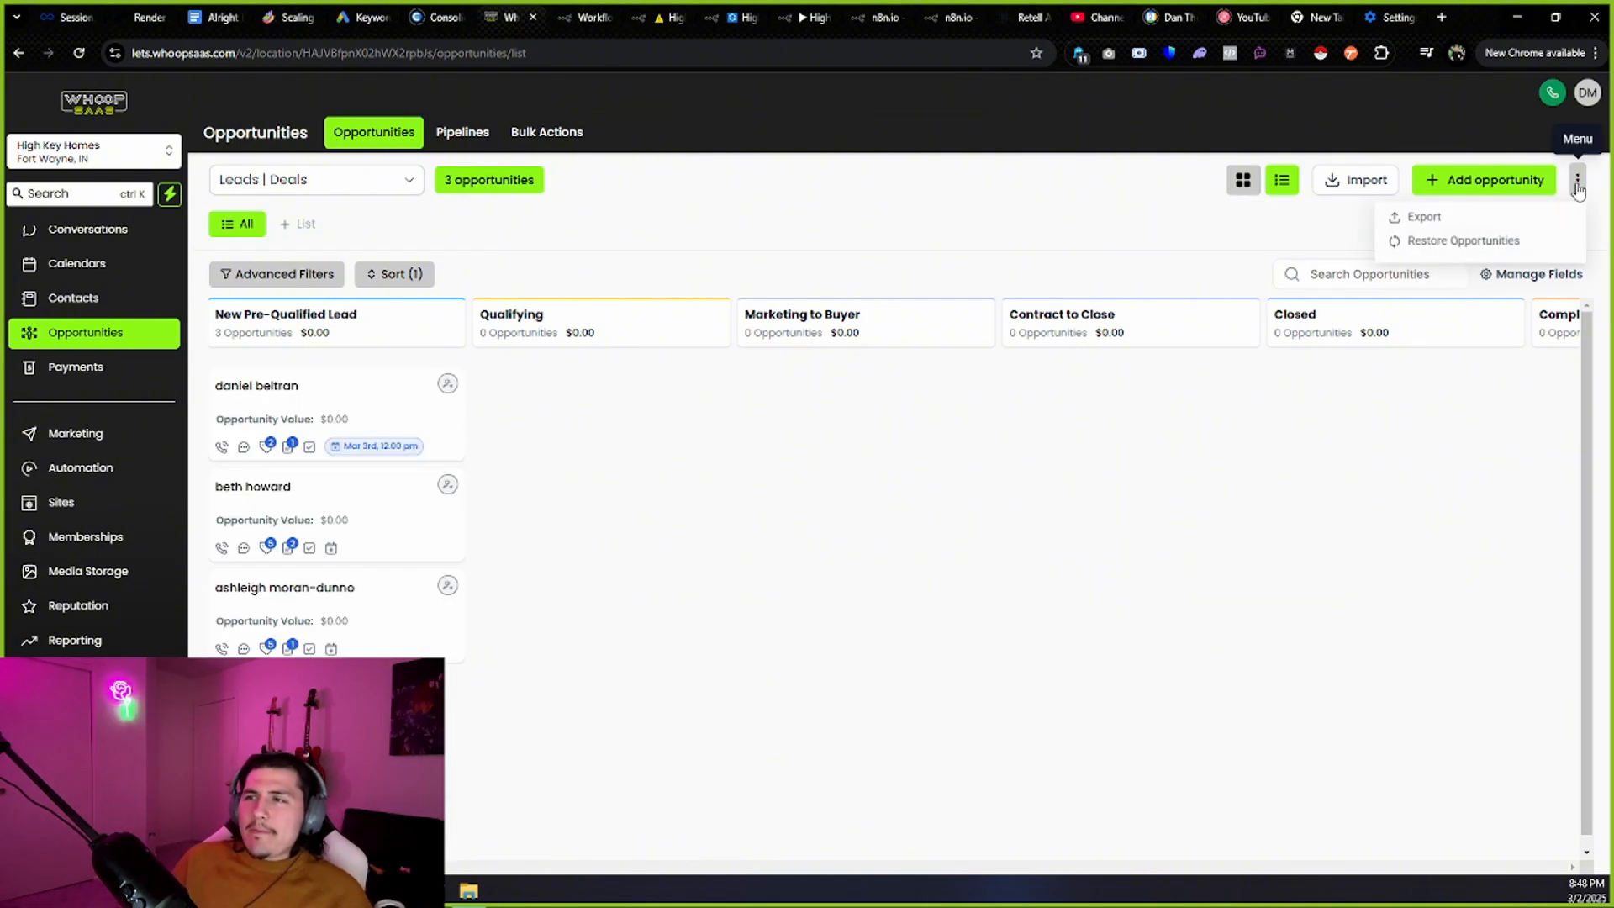
left_click(1423, 218)
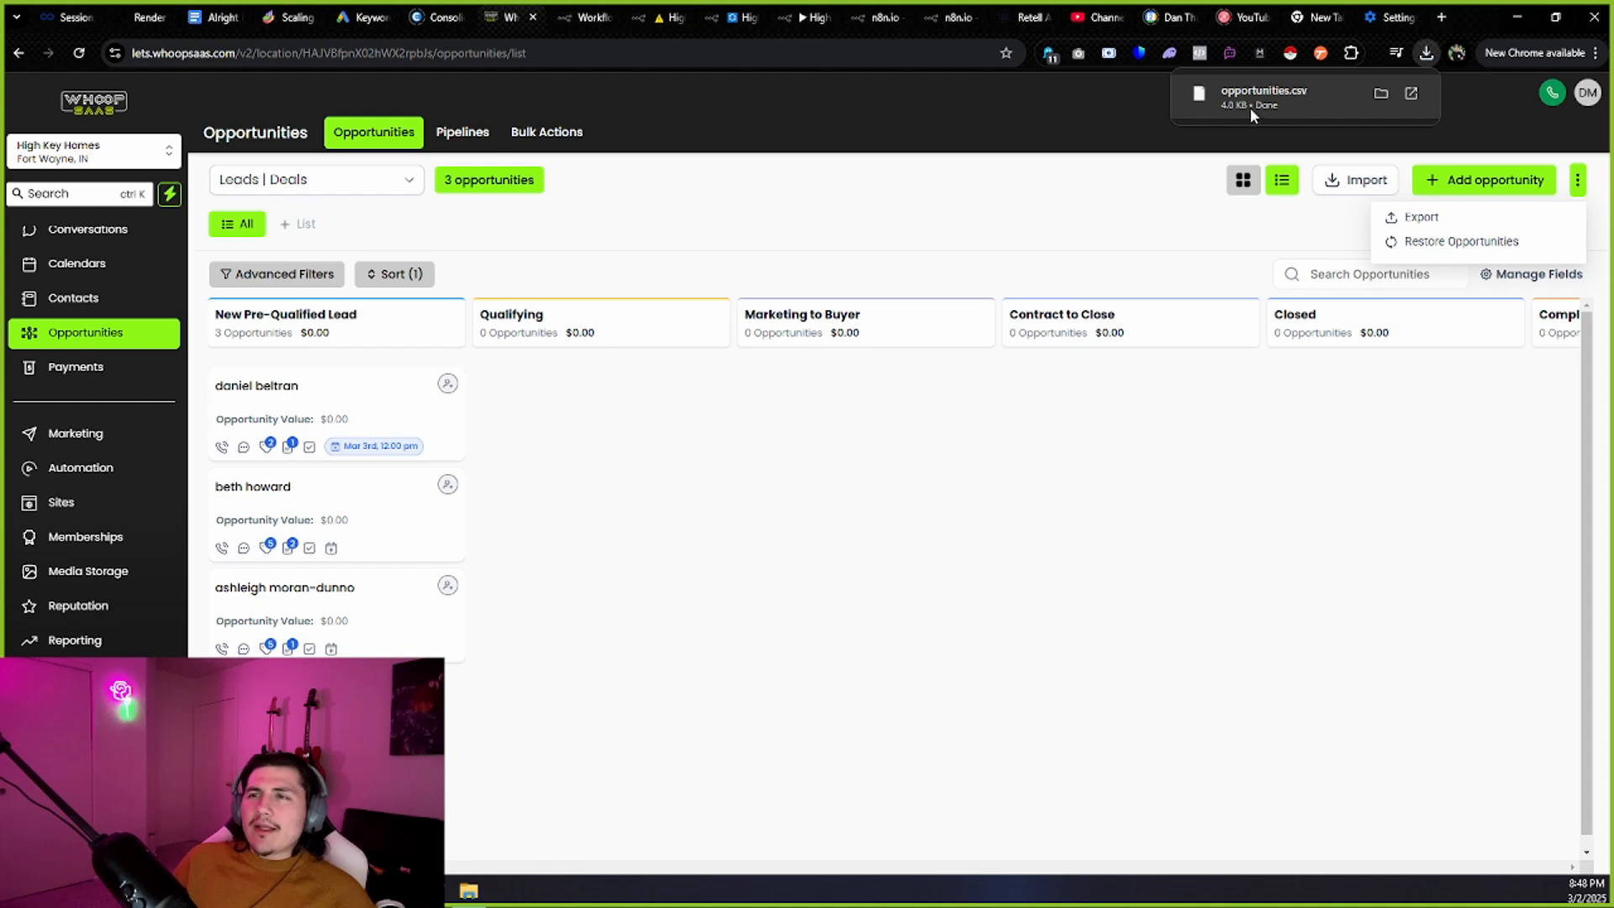
left_click(951, 16)
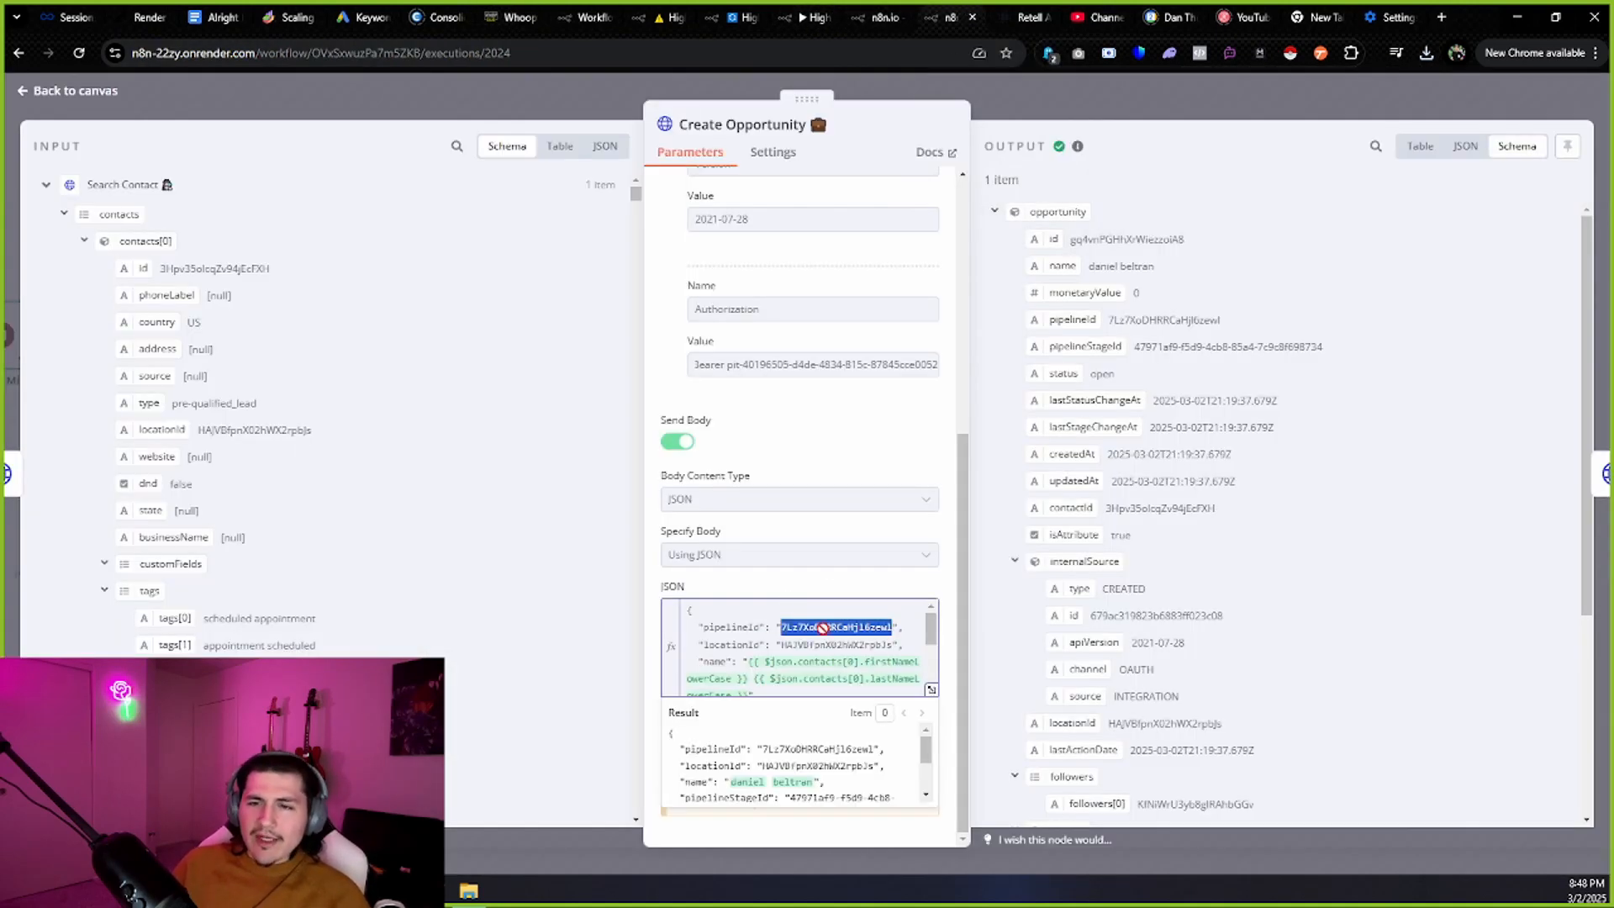
left_click_drag(776, 644, 885, 642)
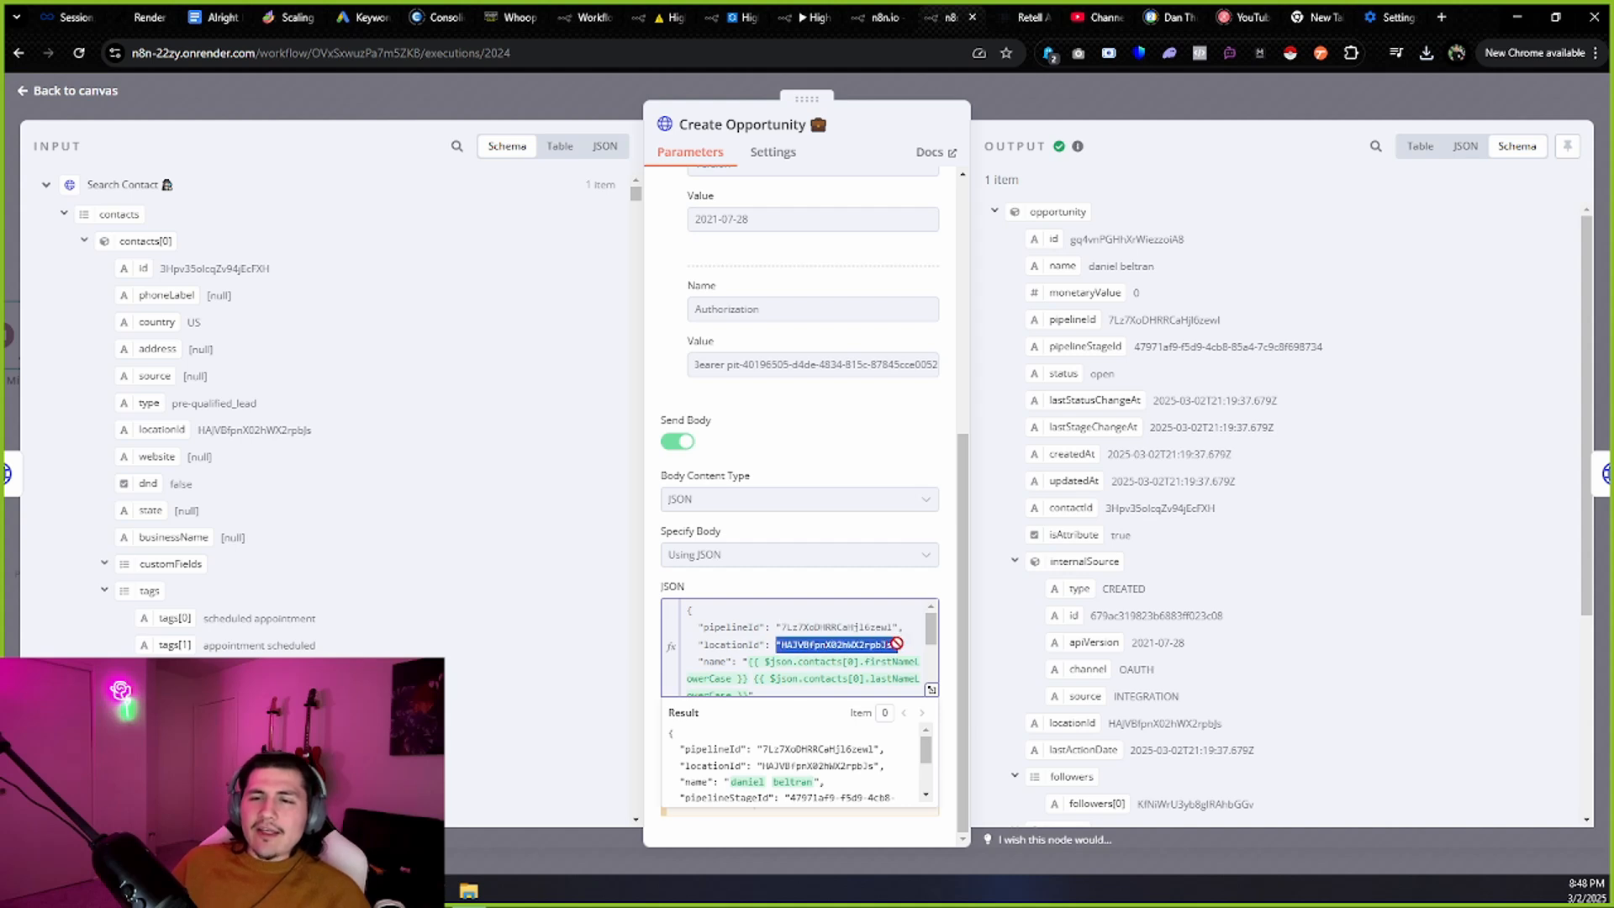
scroll(828, 625, "down", 1)
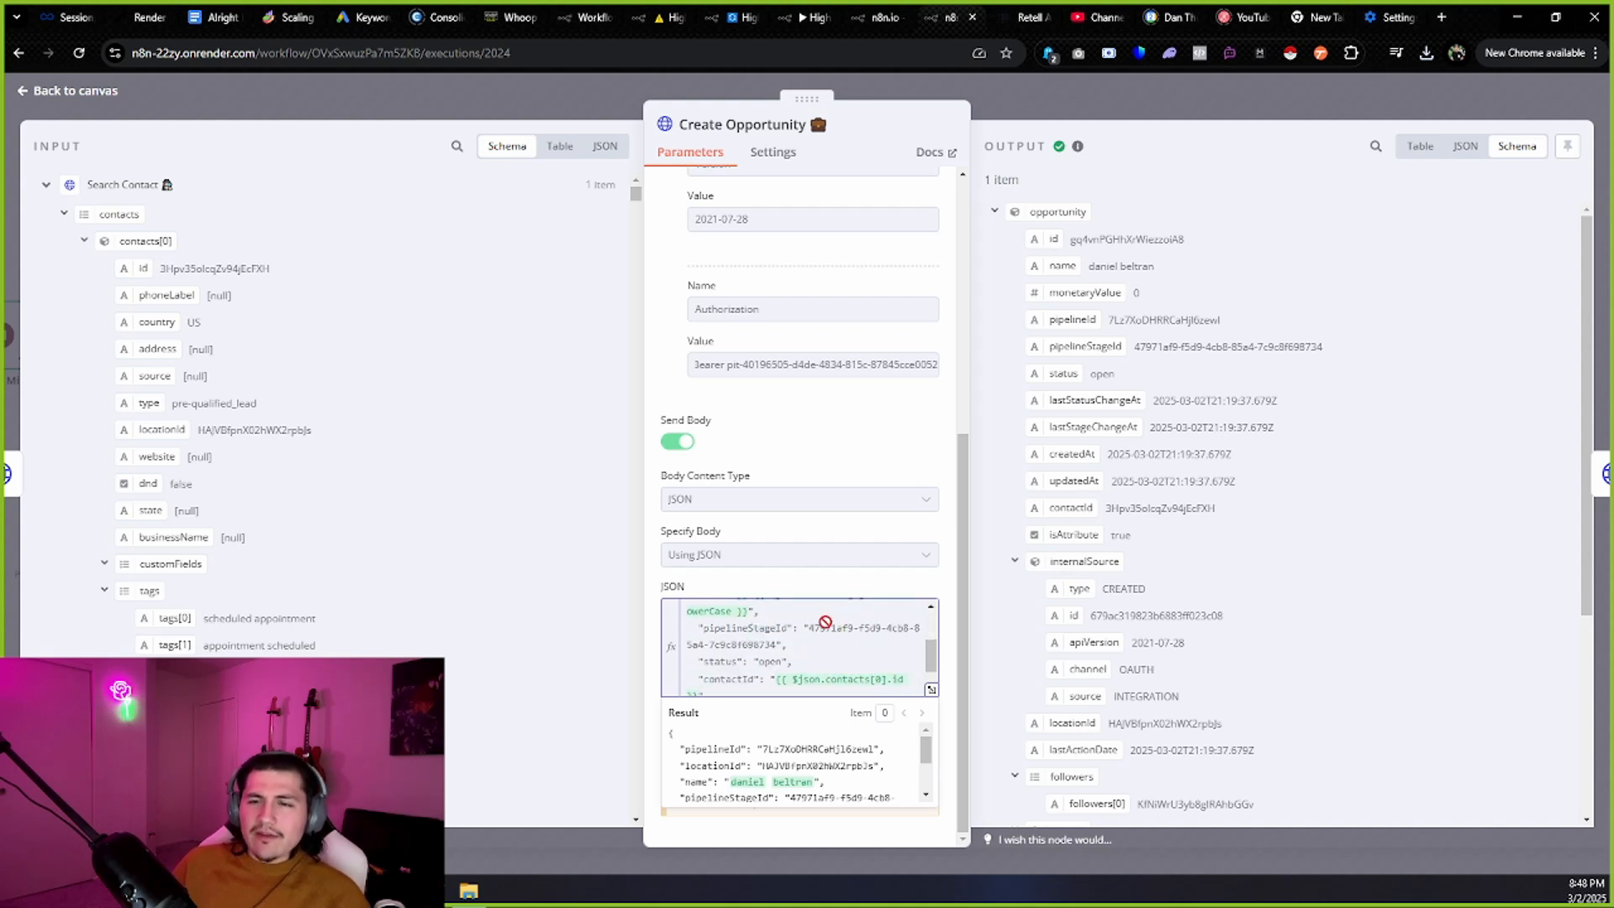
scroll(804, 629, "up", 1)
left_click(755, 664)
mouse_move(754, 664)
left_mouse_down()
mouse_move(812, 679)
mouse_move(769, 679)
mouse_move(698, 612)
mouse_move(760, 667)
mouse_move(750, 691)
mouse_move(772, 685)
left_mouse_up()
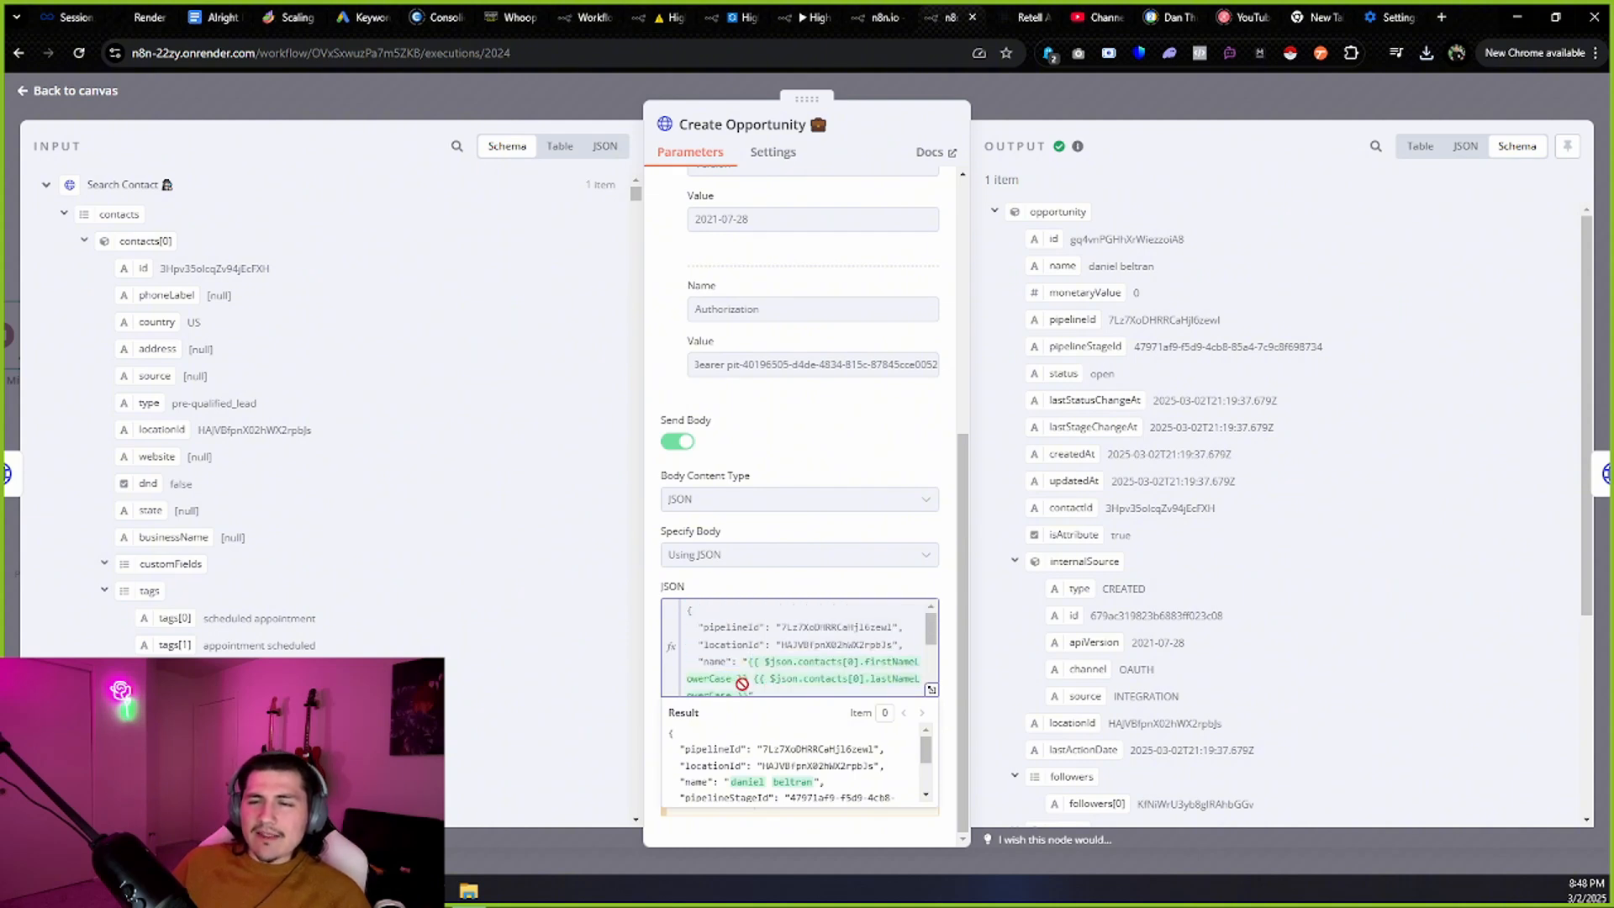
scroll(797, 643, "down", 2)
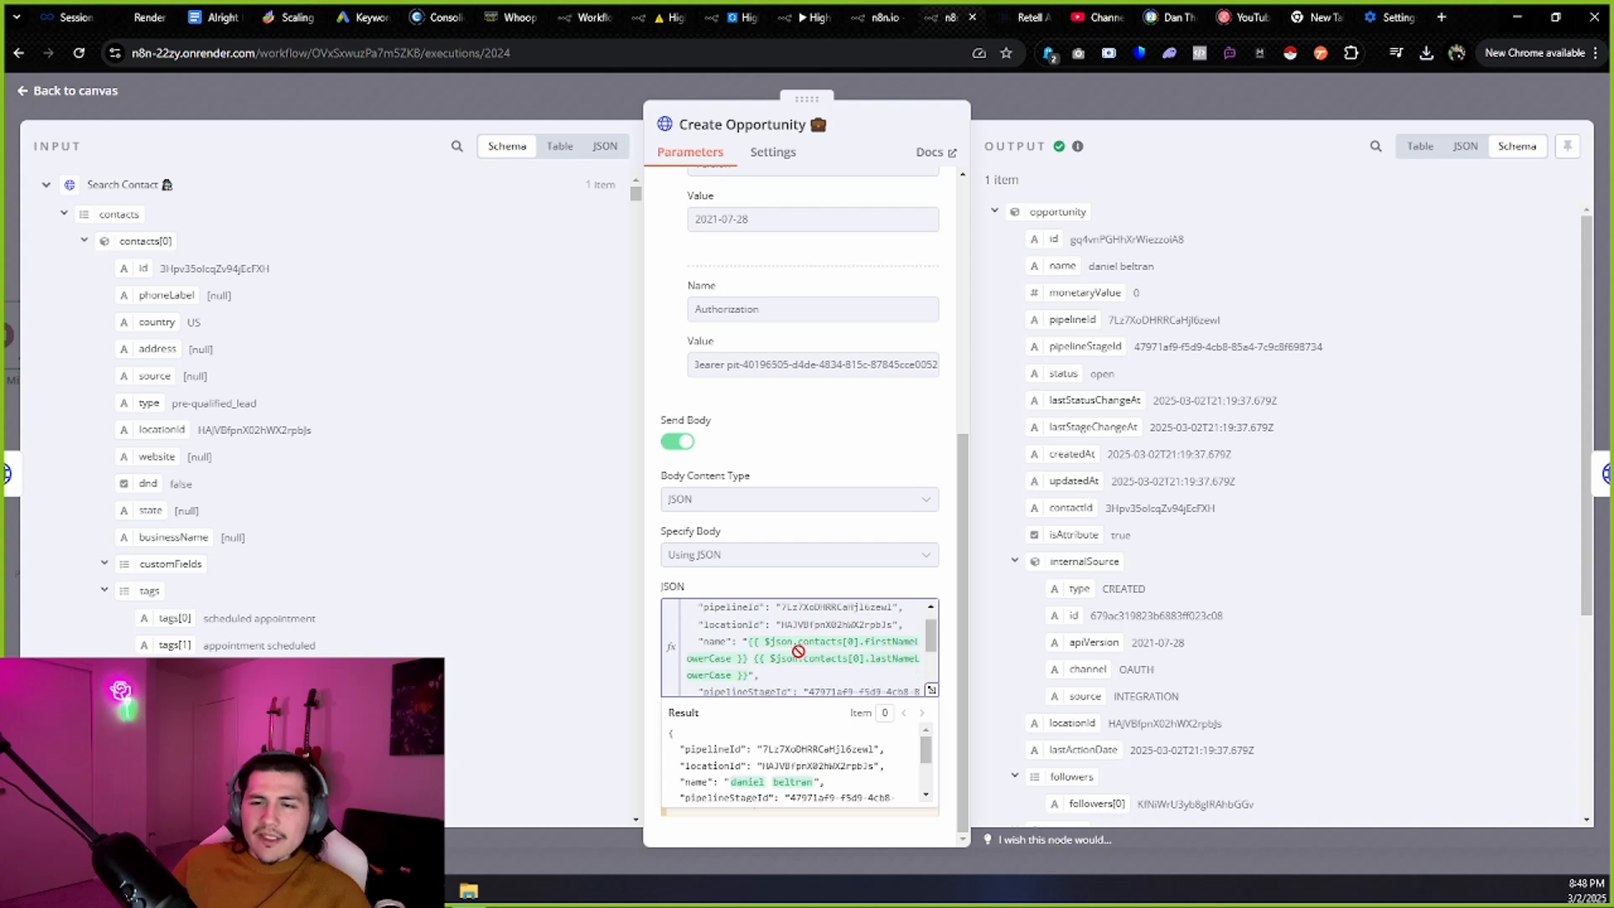
left_click_drag(805, 630, 772, 645)
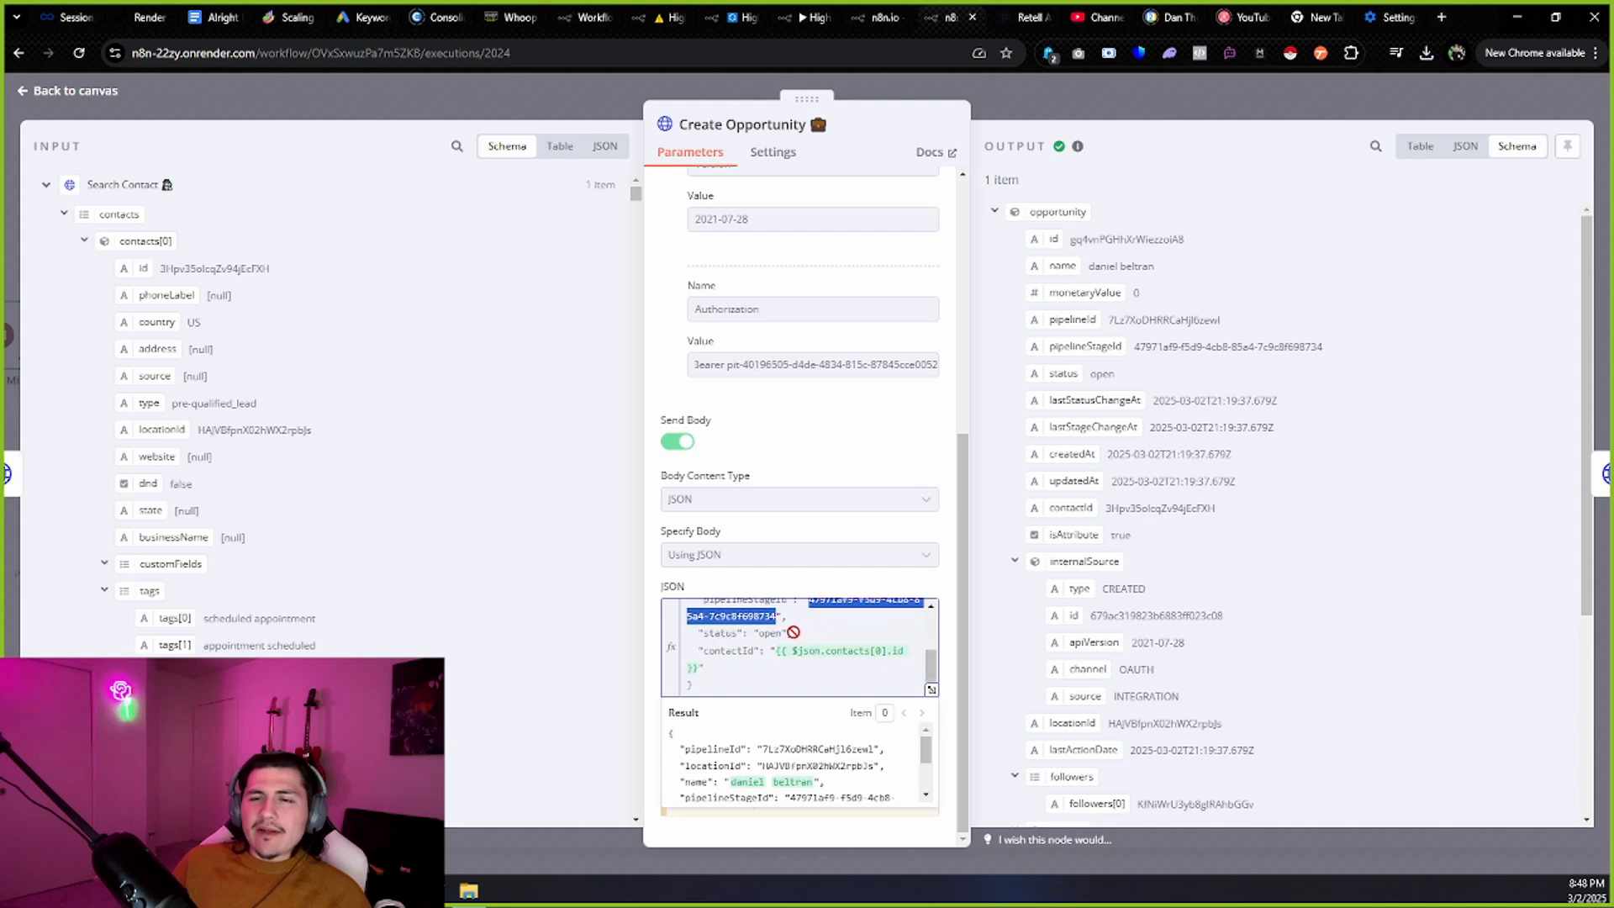
scroll(820, 644, "down", 1)
left_click(772, 653)
left_click_drag(159, 348, 288, 396)
left_click(302, 402)
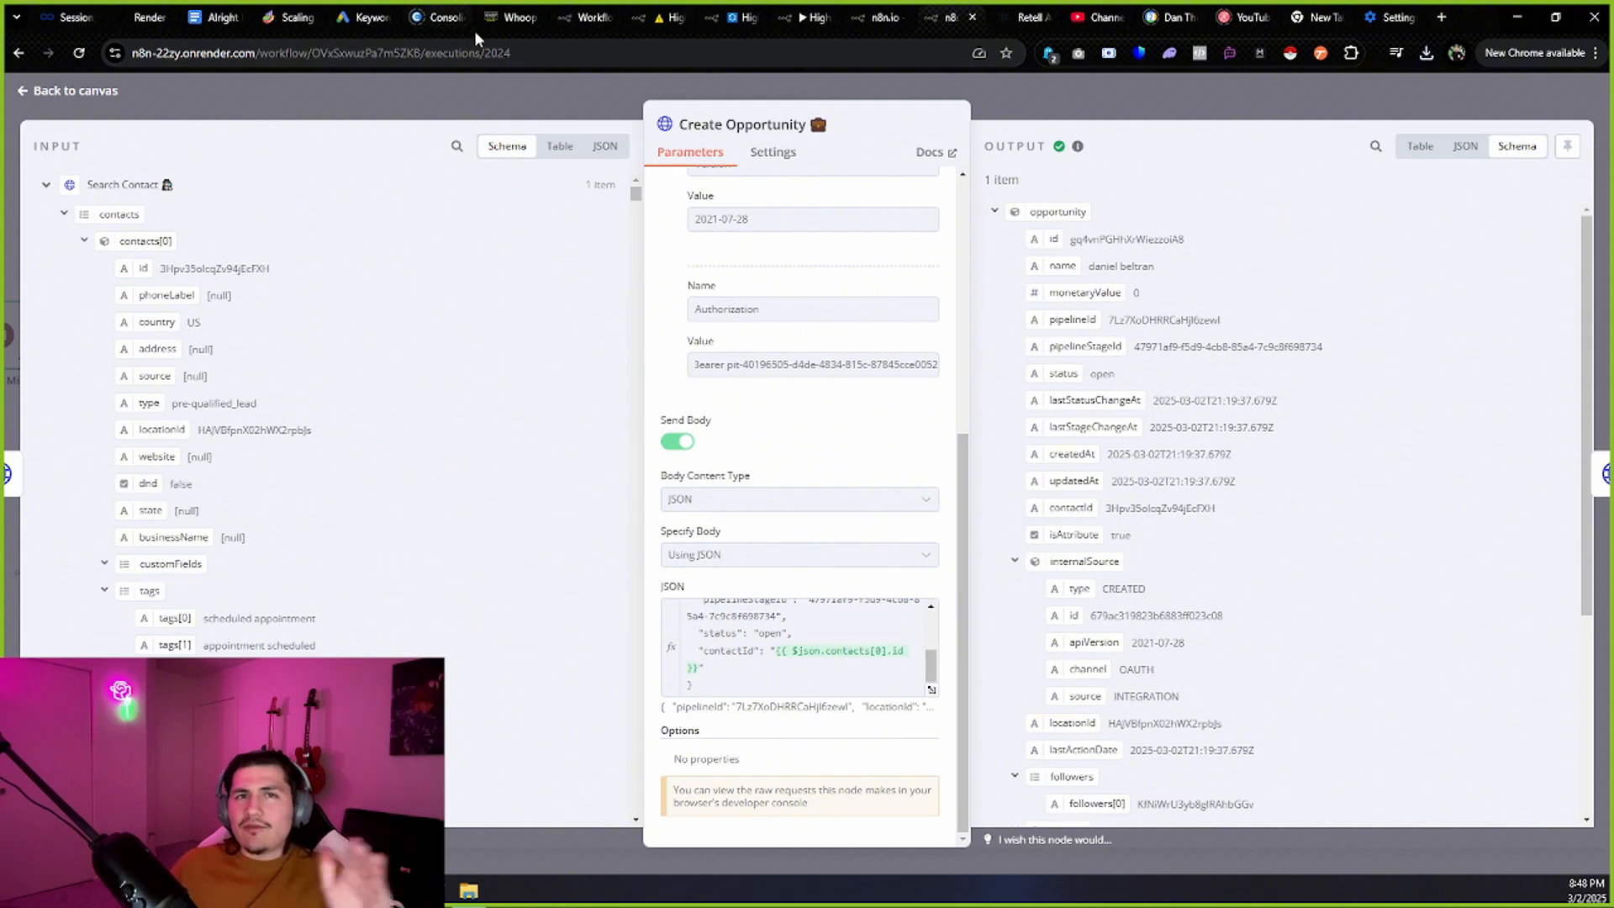
left_click(108, 102)
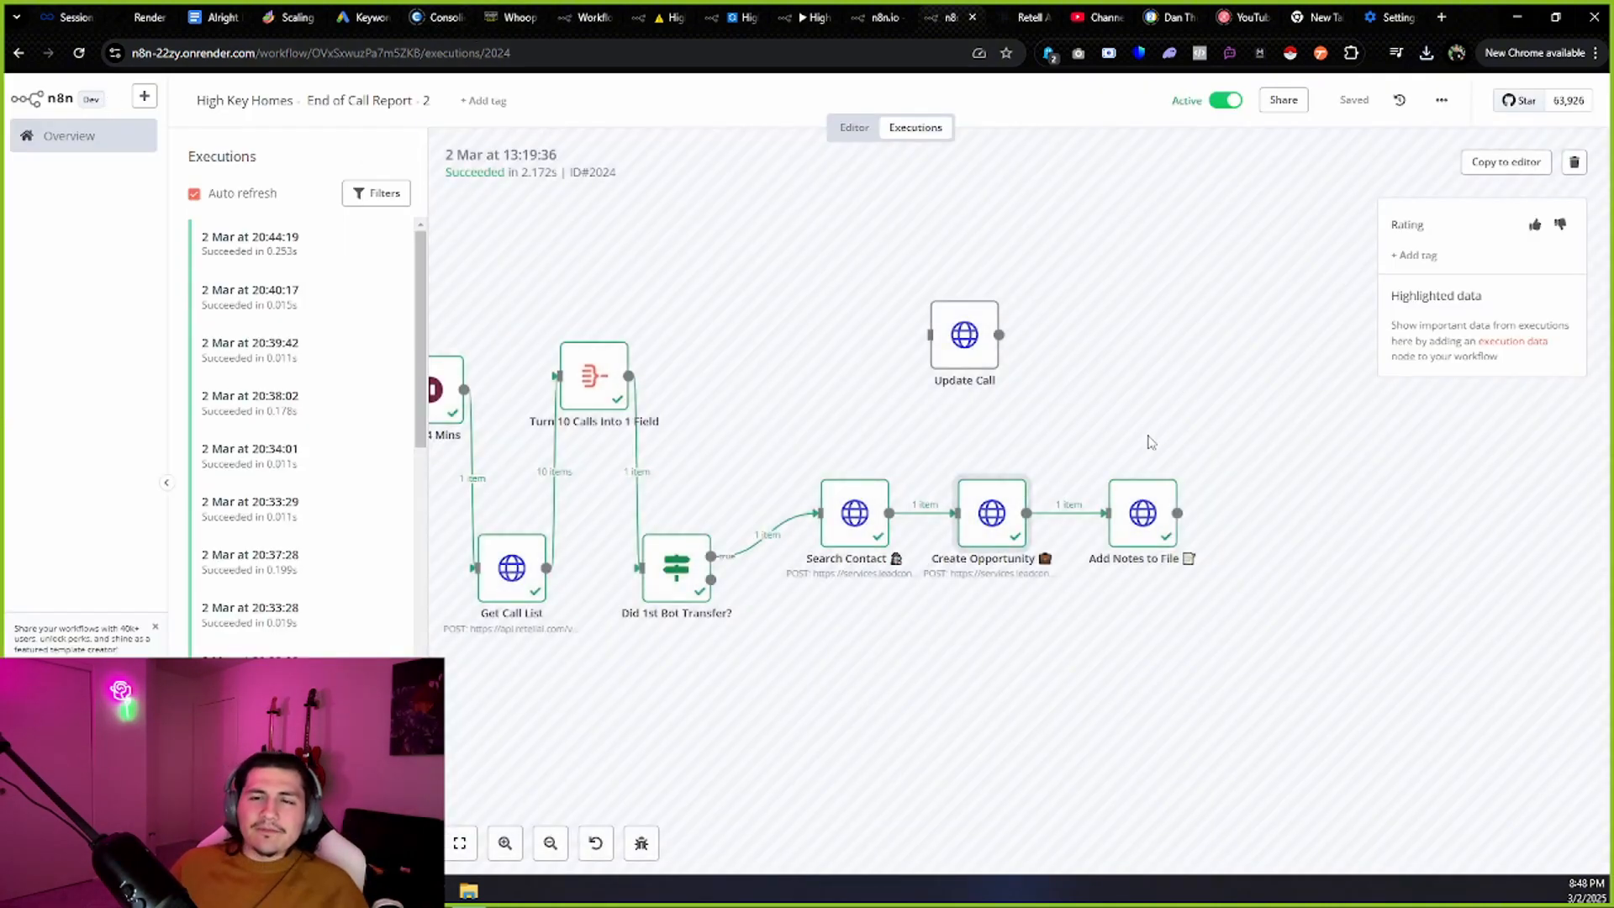
double_click(1144, 509)
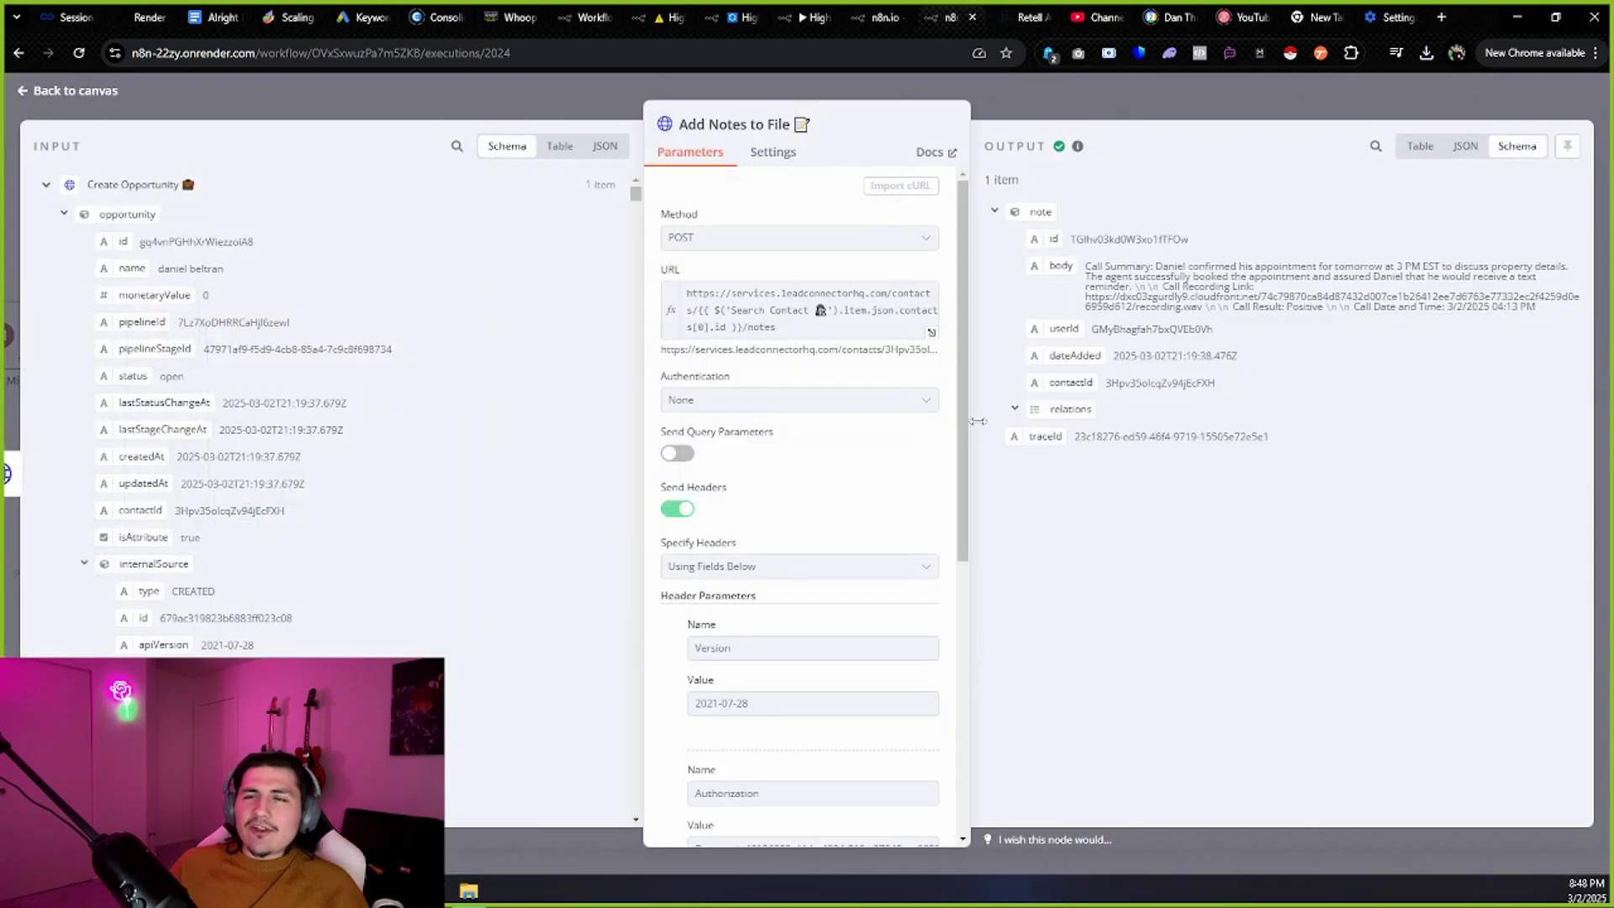
left_click_drag(691, 294, 811, 349)
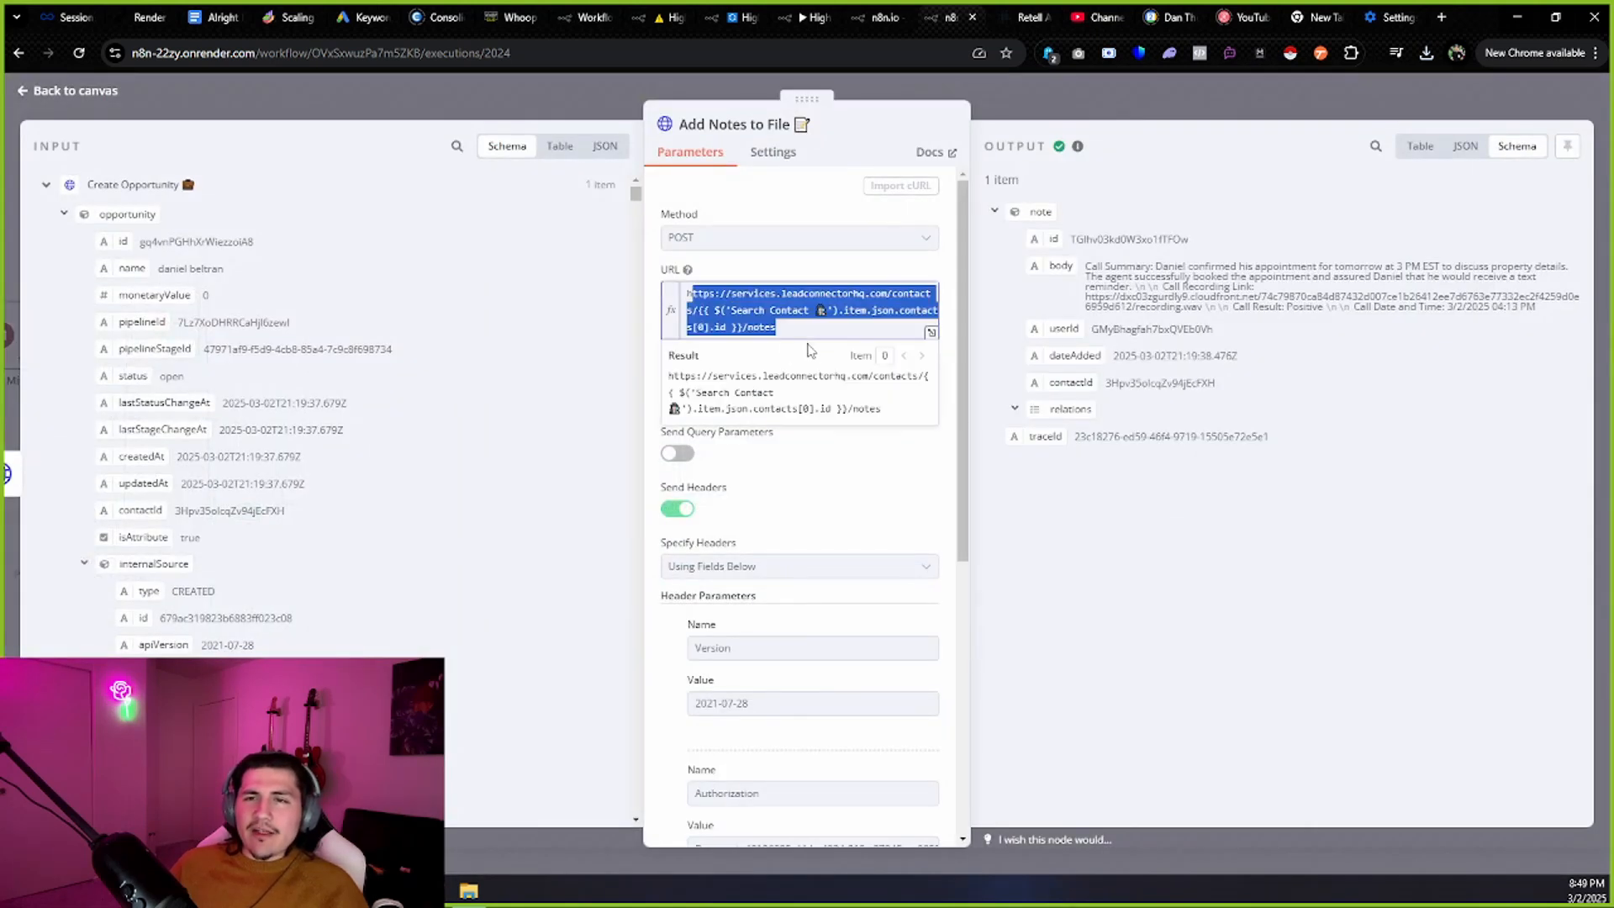
left_click(812, 349)
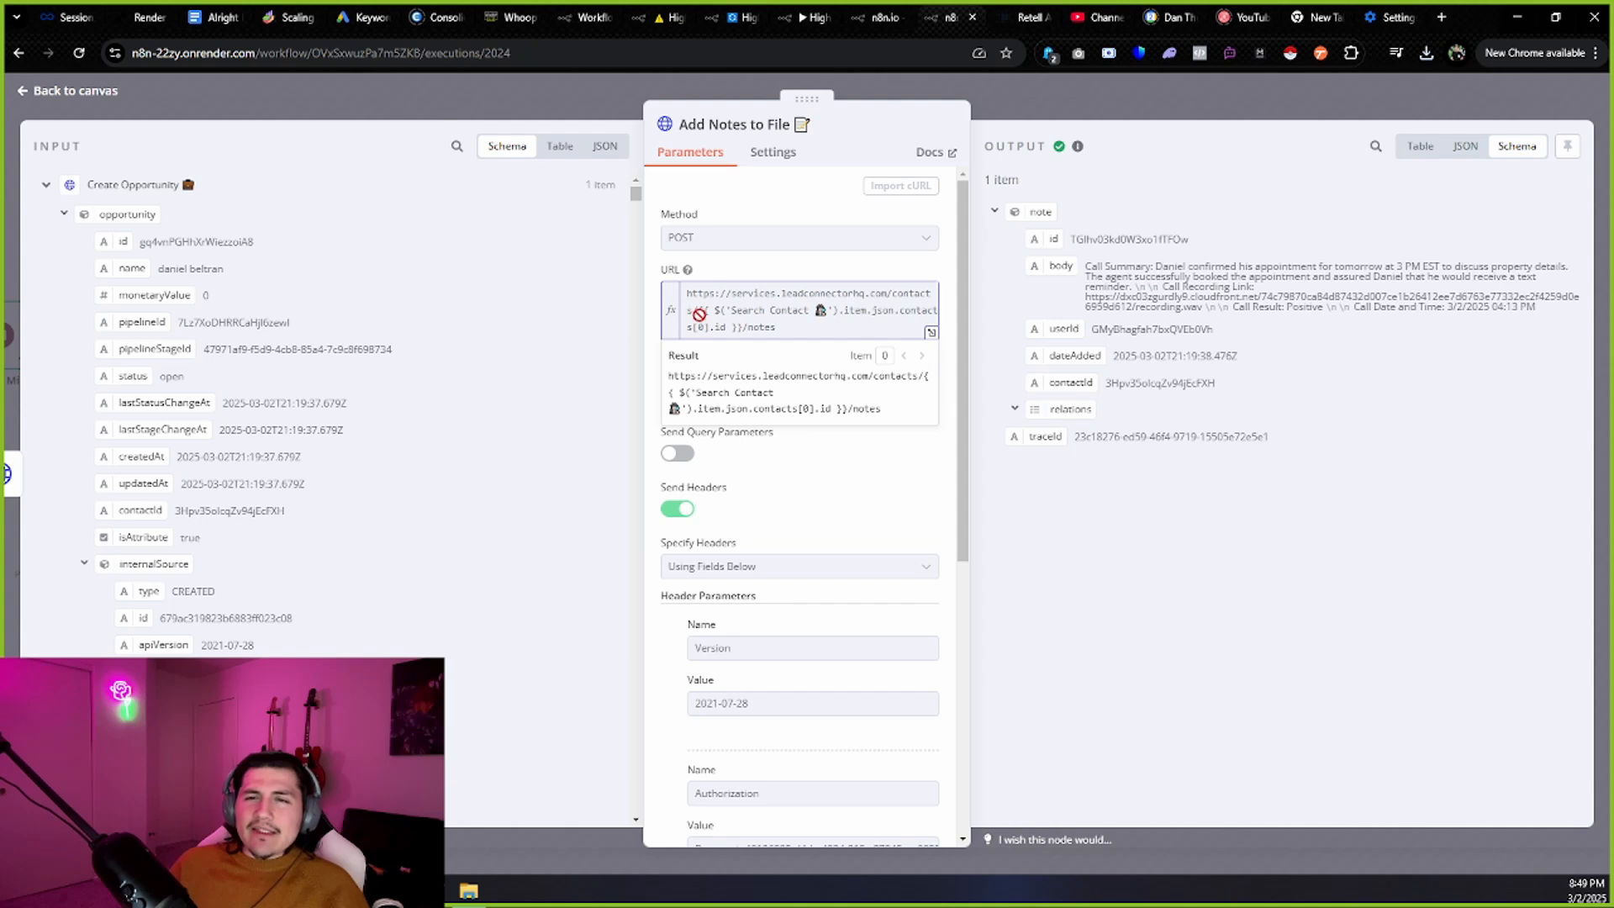
left_click_drag(698, 314, 741, 333)
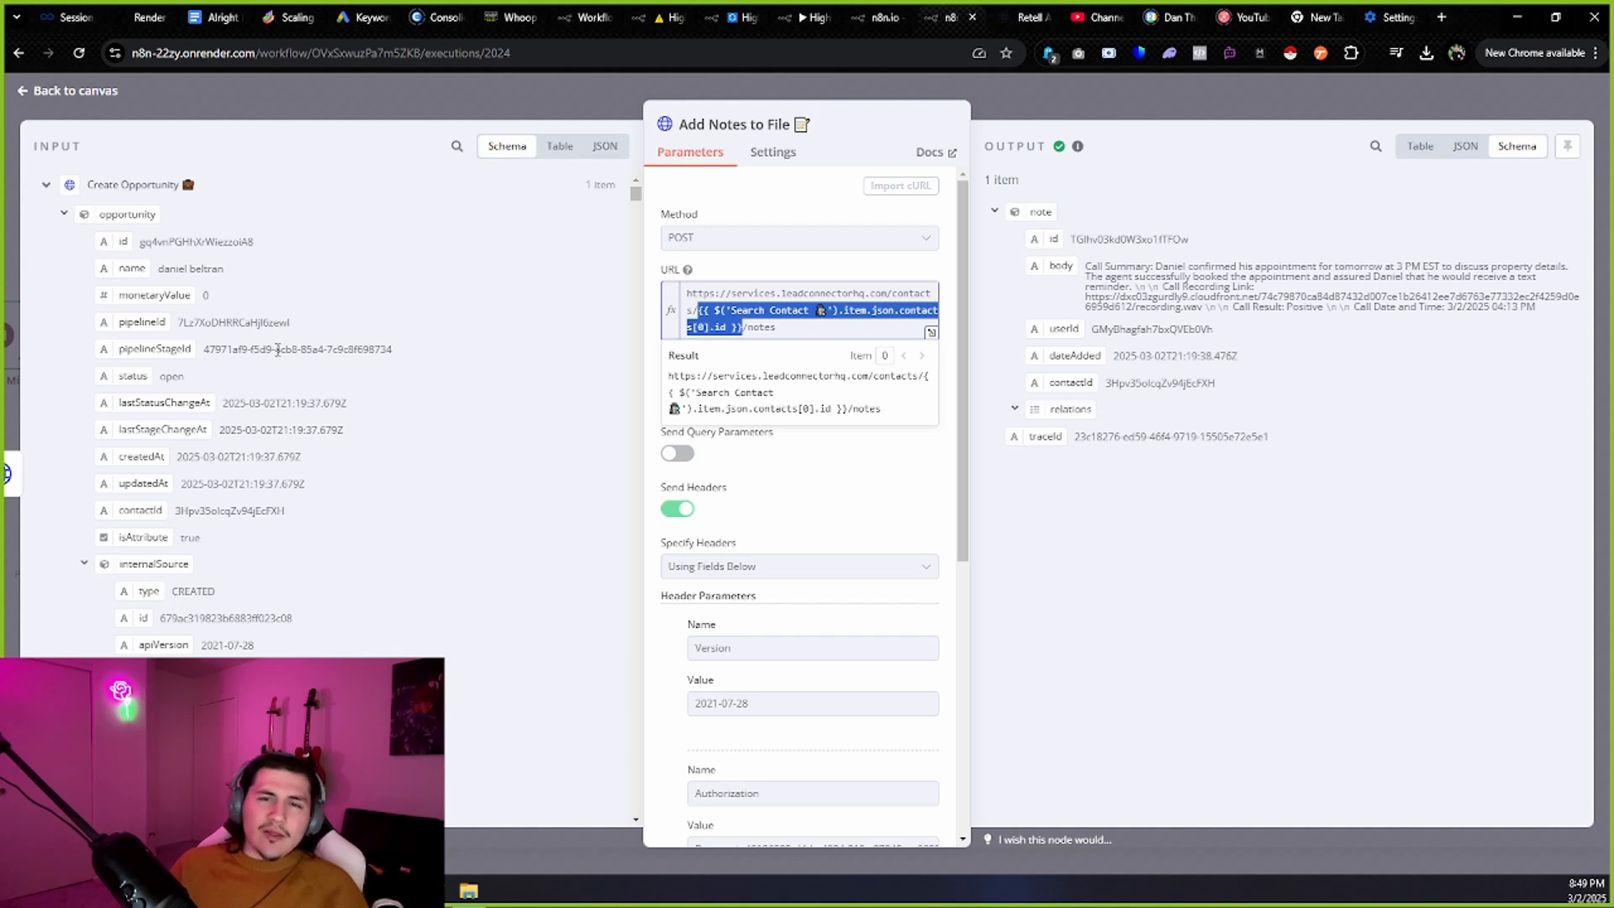
left_click(45, 186)
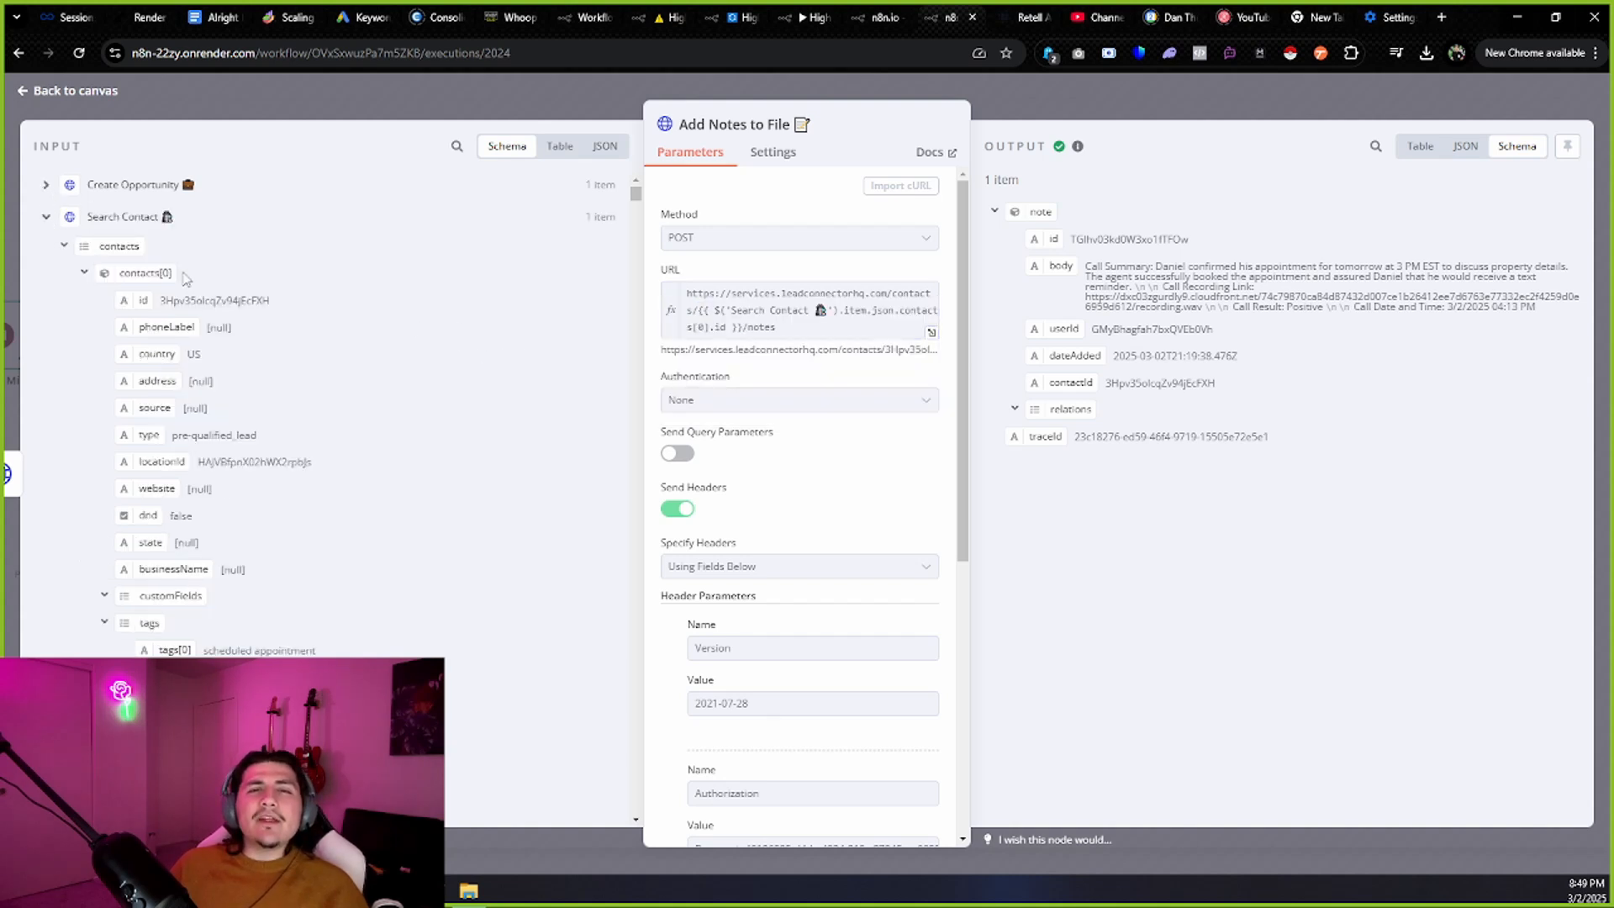
scroll(187, 279, "down", 2)
scroll(210, 396, "up", 2)
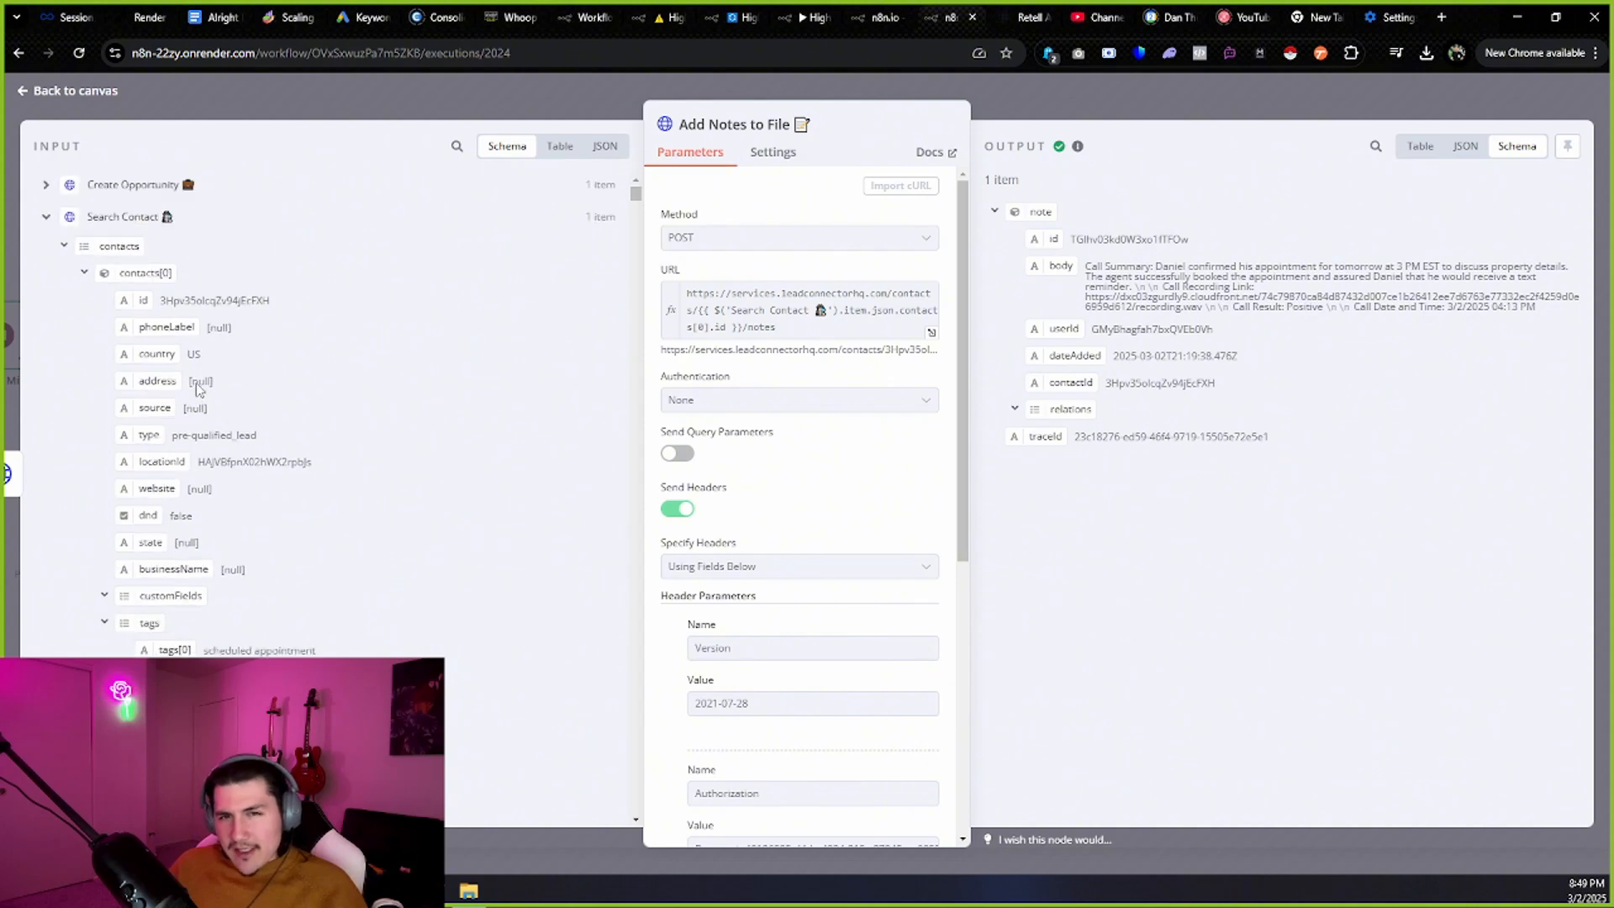
left_click_drag(141, 301, 789, 334)
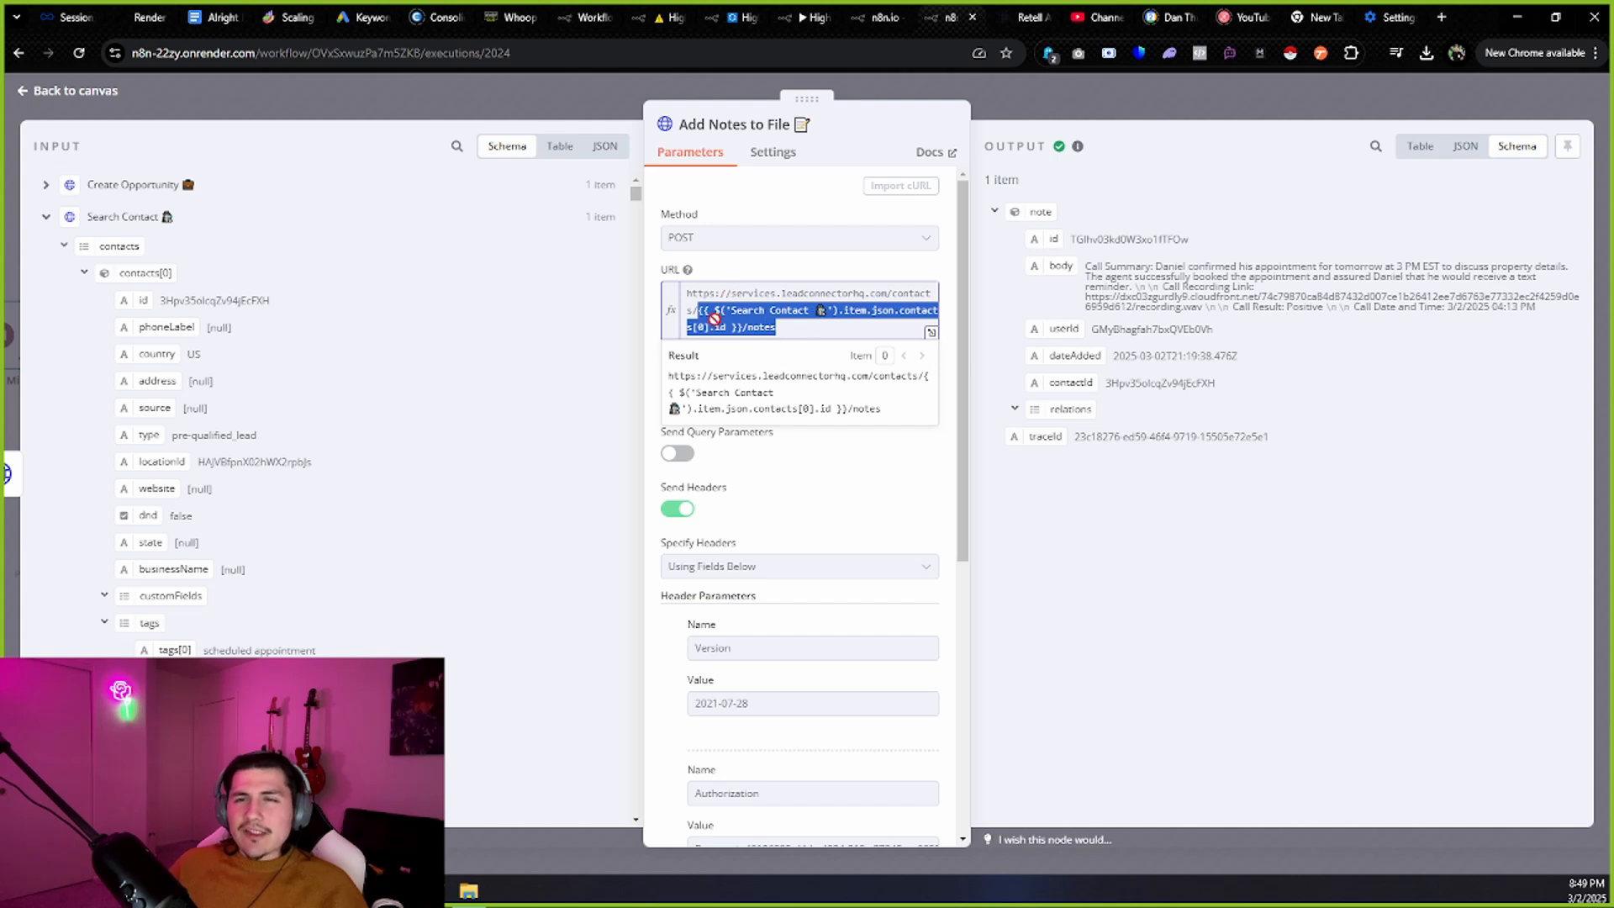
mouse_move(740, 326)
left_mouse_down()
mouse_move(824, 326)
mouse_move(744, 326)
left_mouse_up()
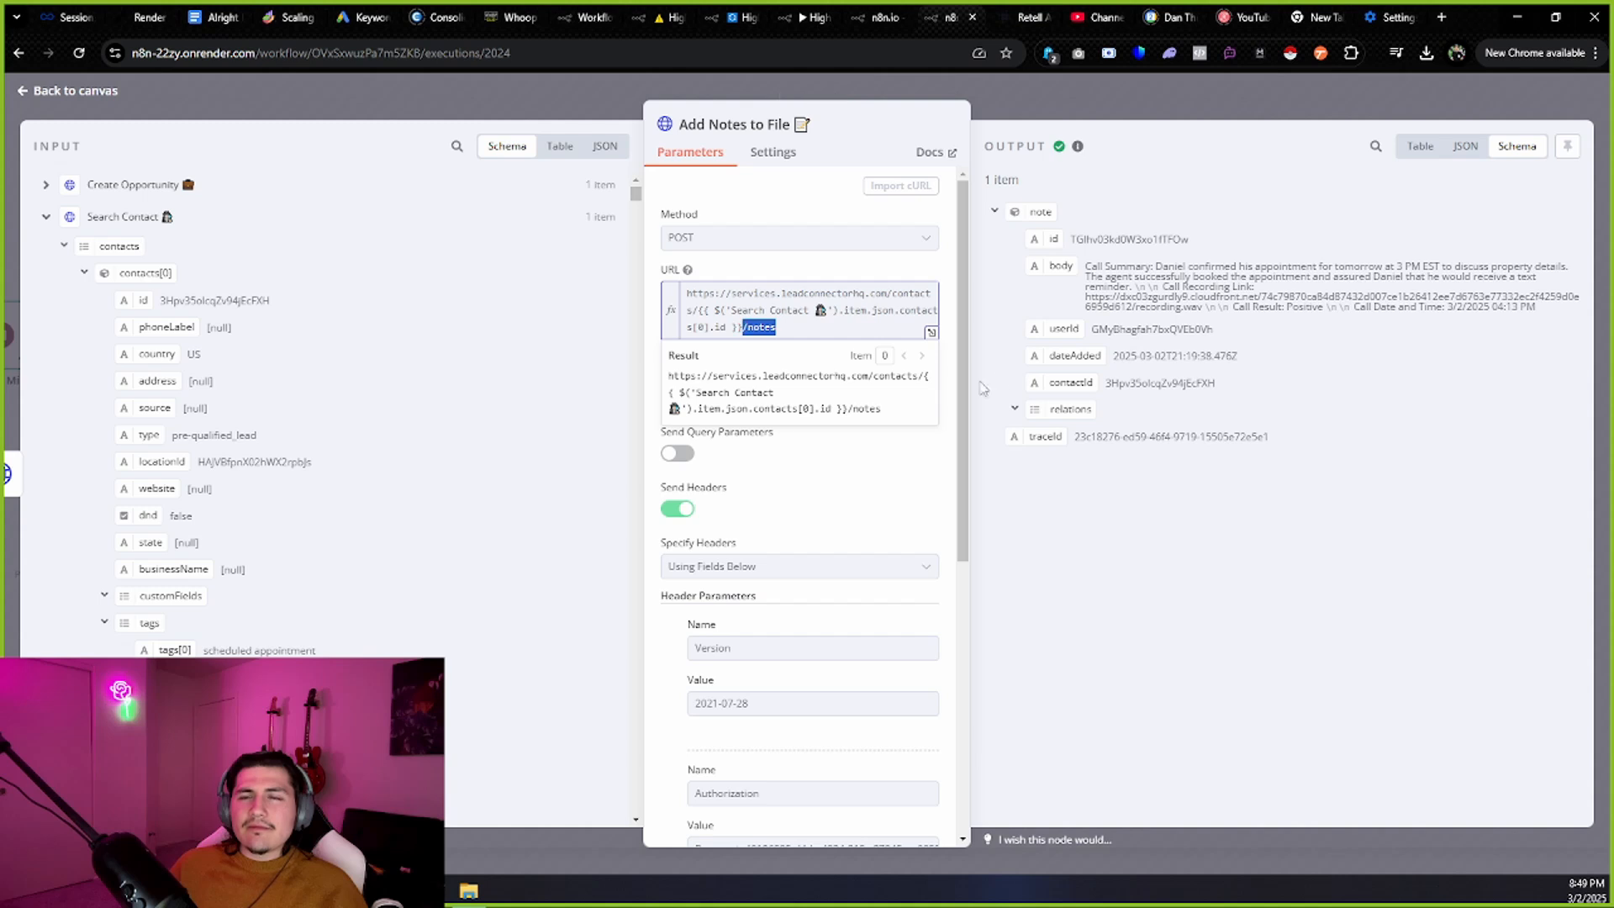
left_click(854, 485)
scroll(855, 481, "down", 3)
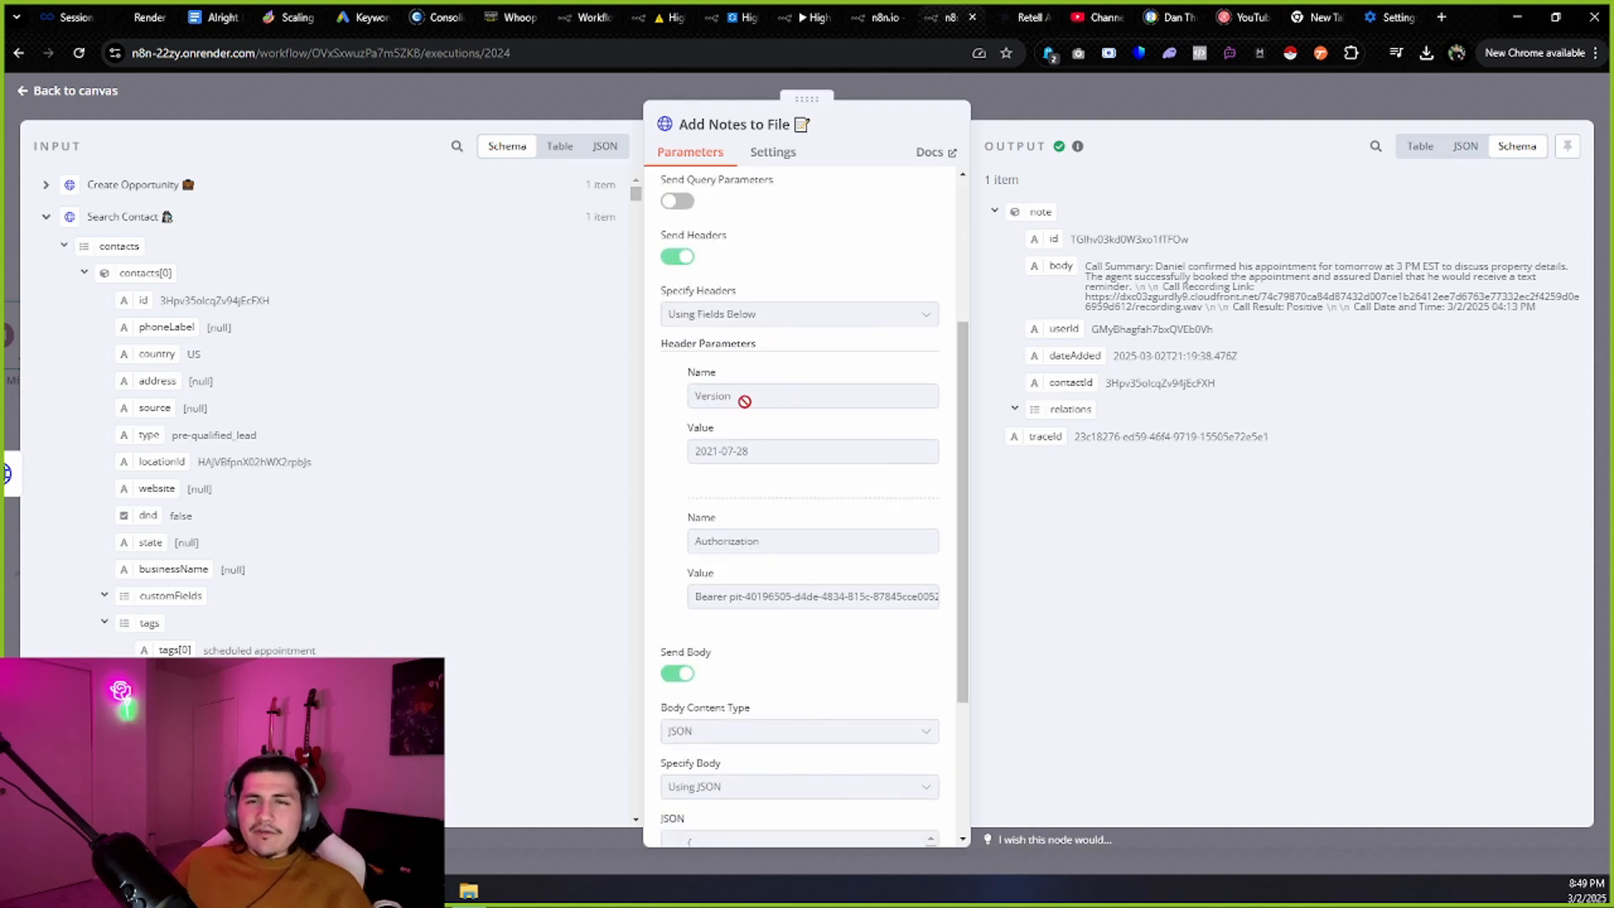
left_click_drag(744, 401, 686, 412)
left_click_drag(782, 464, 690, 471)
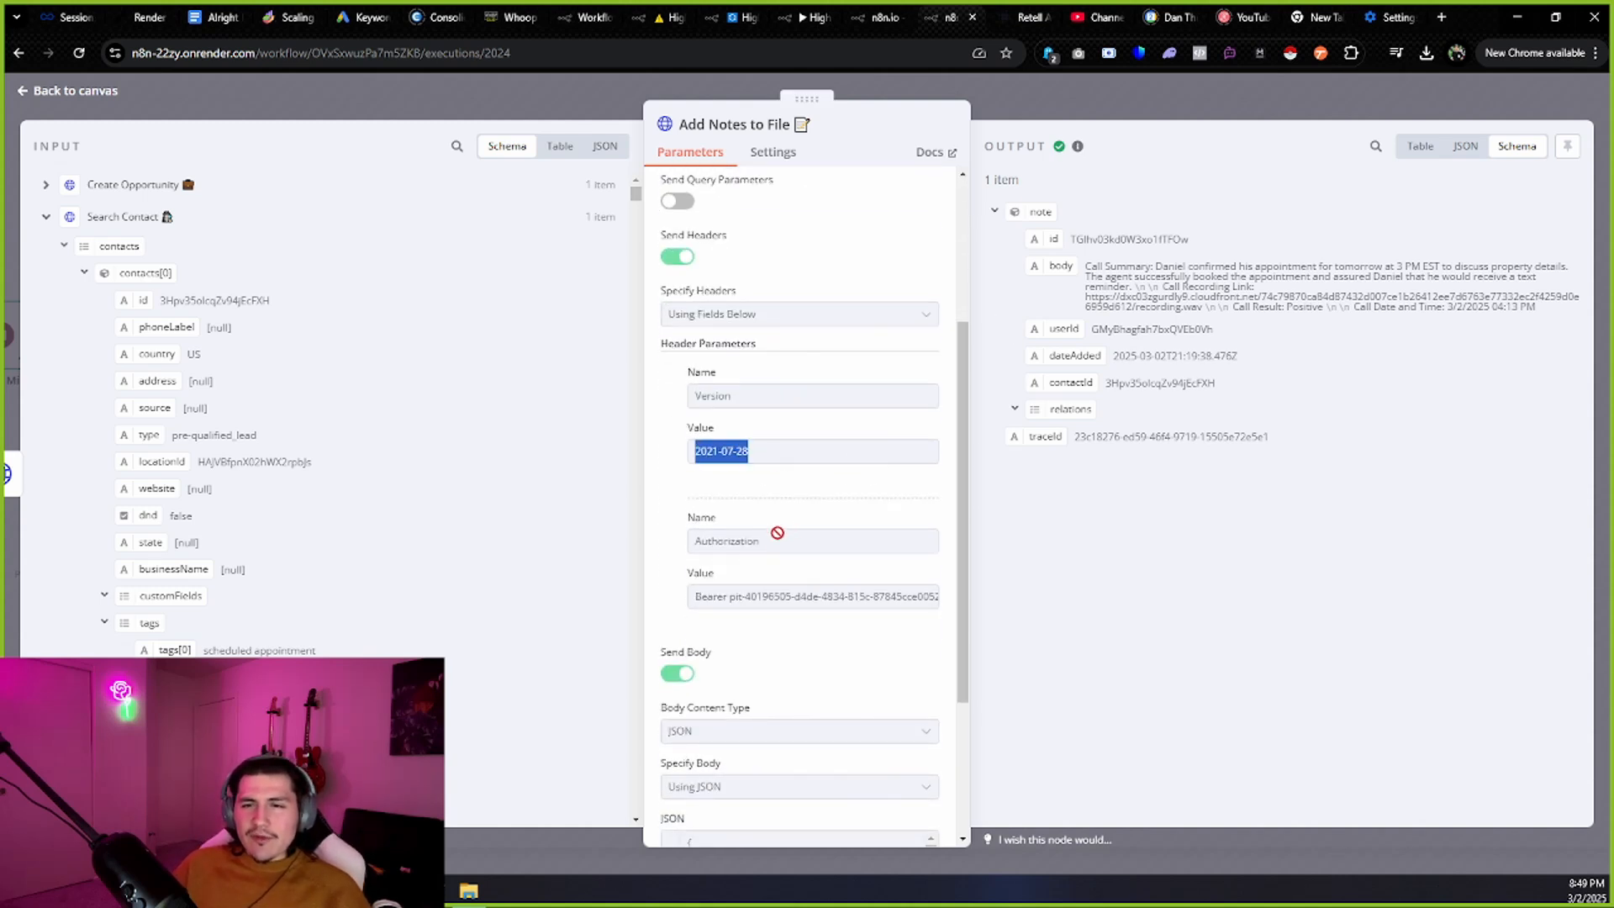
left_click_drag(778, 534, 678, 543)
left_click_drag(684, 599, 977, 612)
left_click(895, 642)
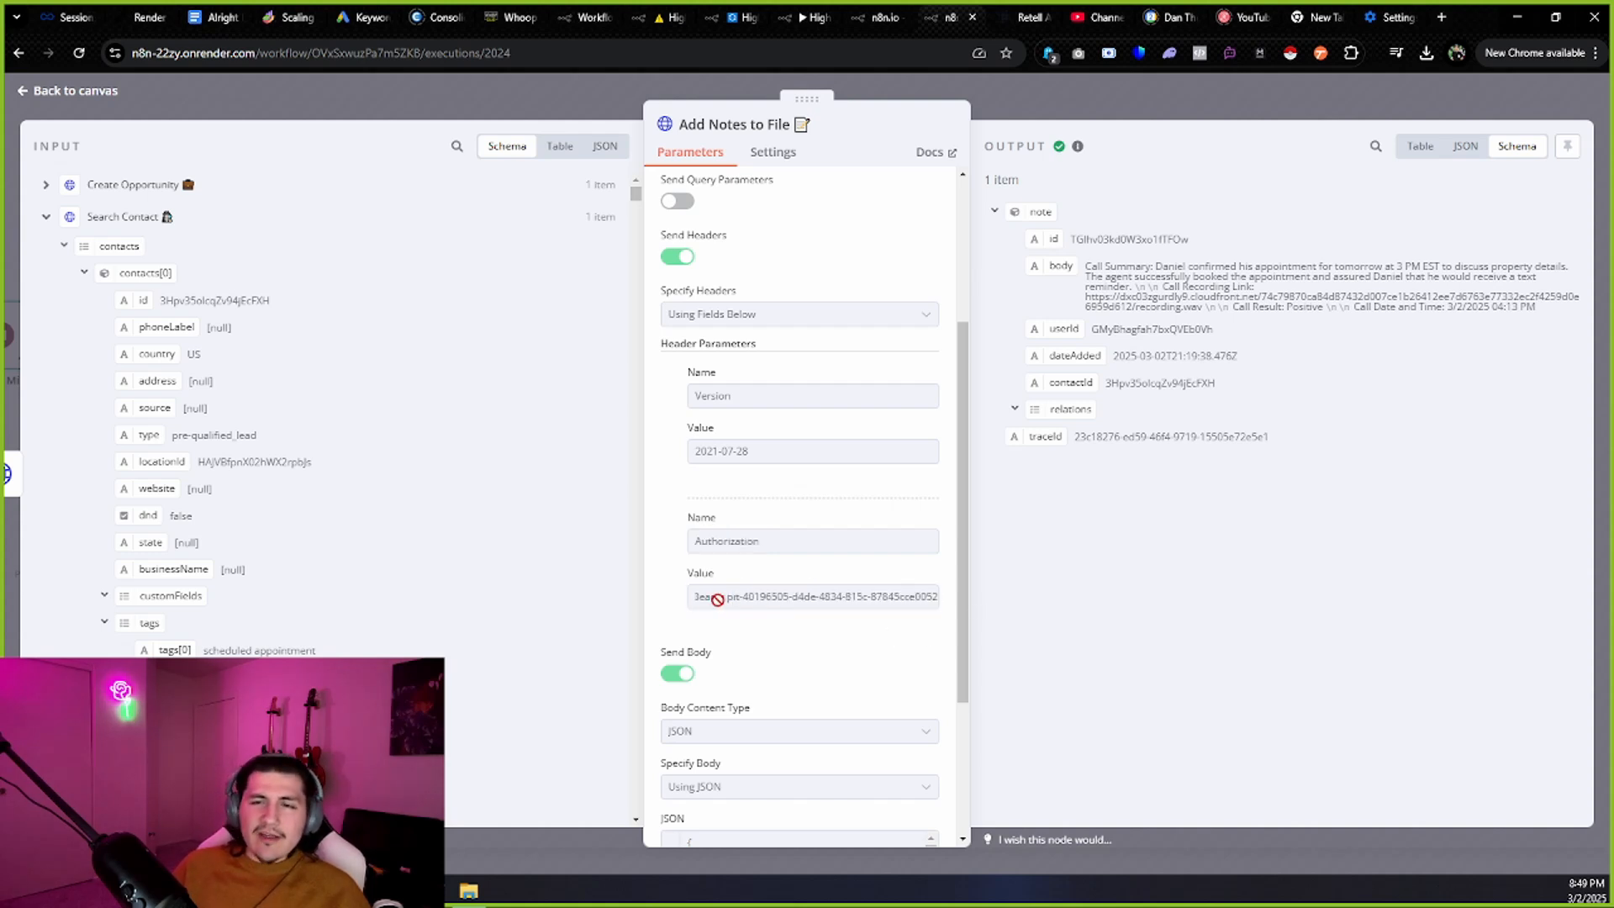
left_click_drag(731, 598, 947, 630)
left_click(943, 633)
left_click_drag(700, 596, 900, 627)
left_click(898, 629)
scroll(852, 637, "down", 1)
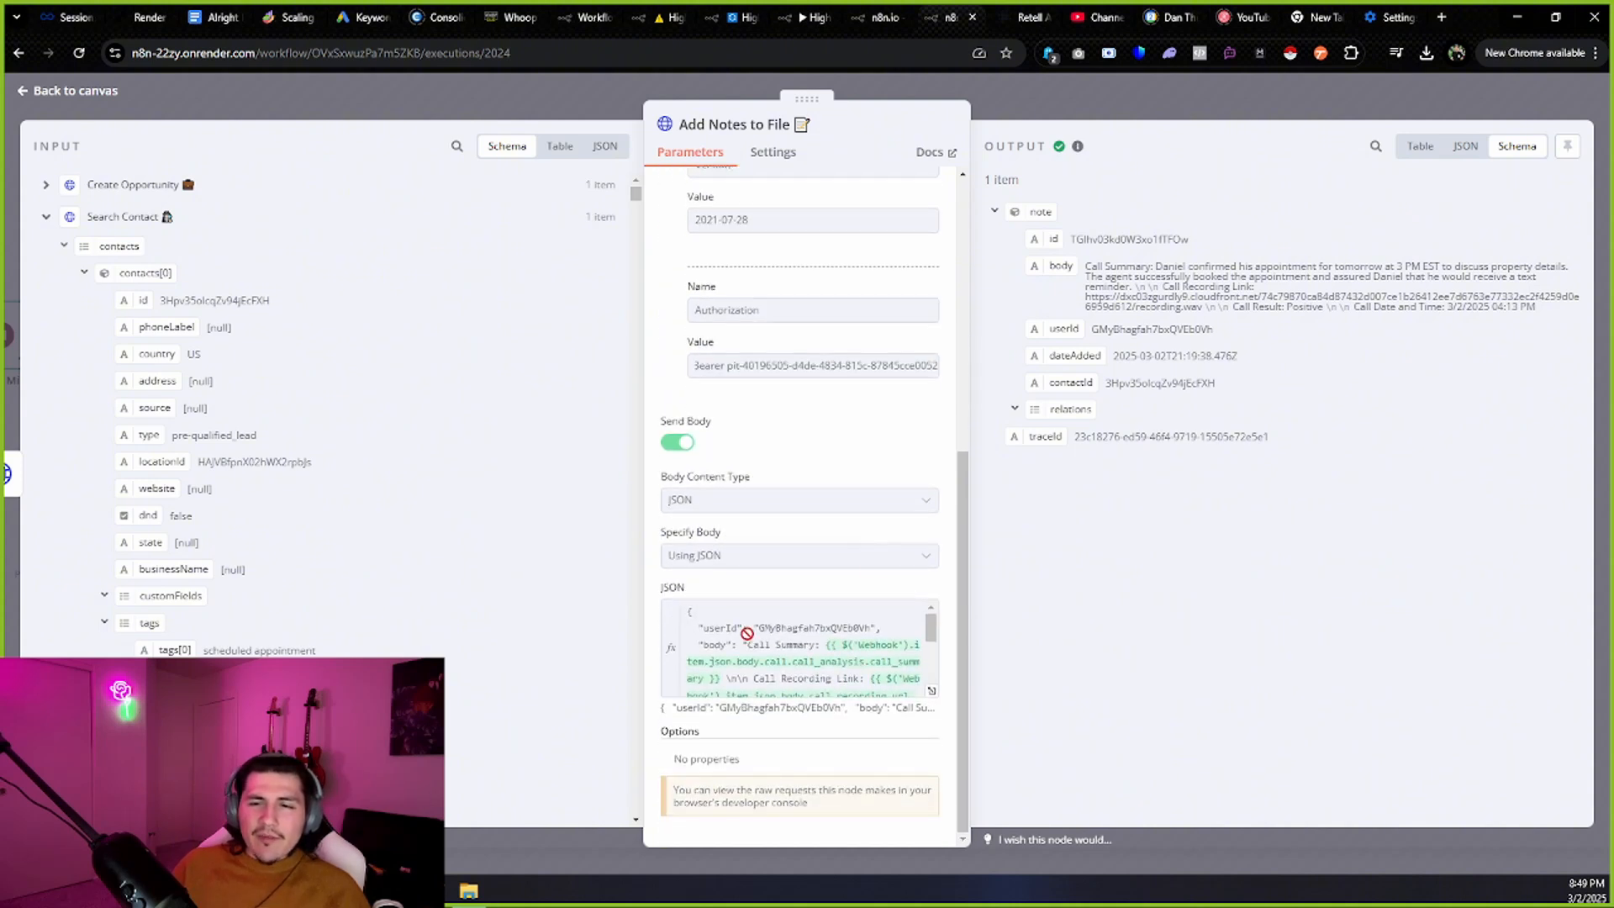
mouse_move(762, 629)
left_mouse_down()
mouse_move(874, 633)
mouse_move(750, 631)
left_mouse_up()
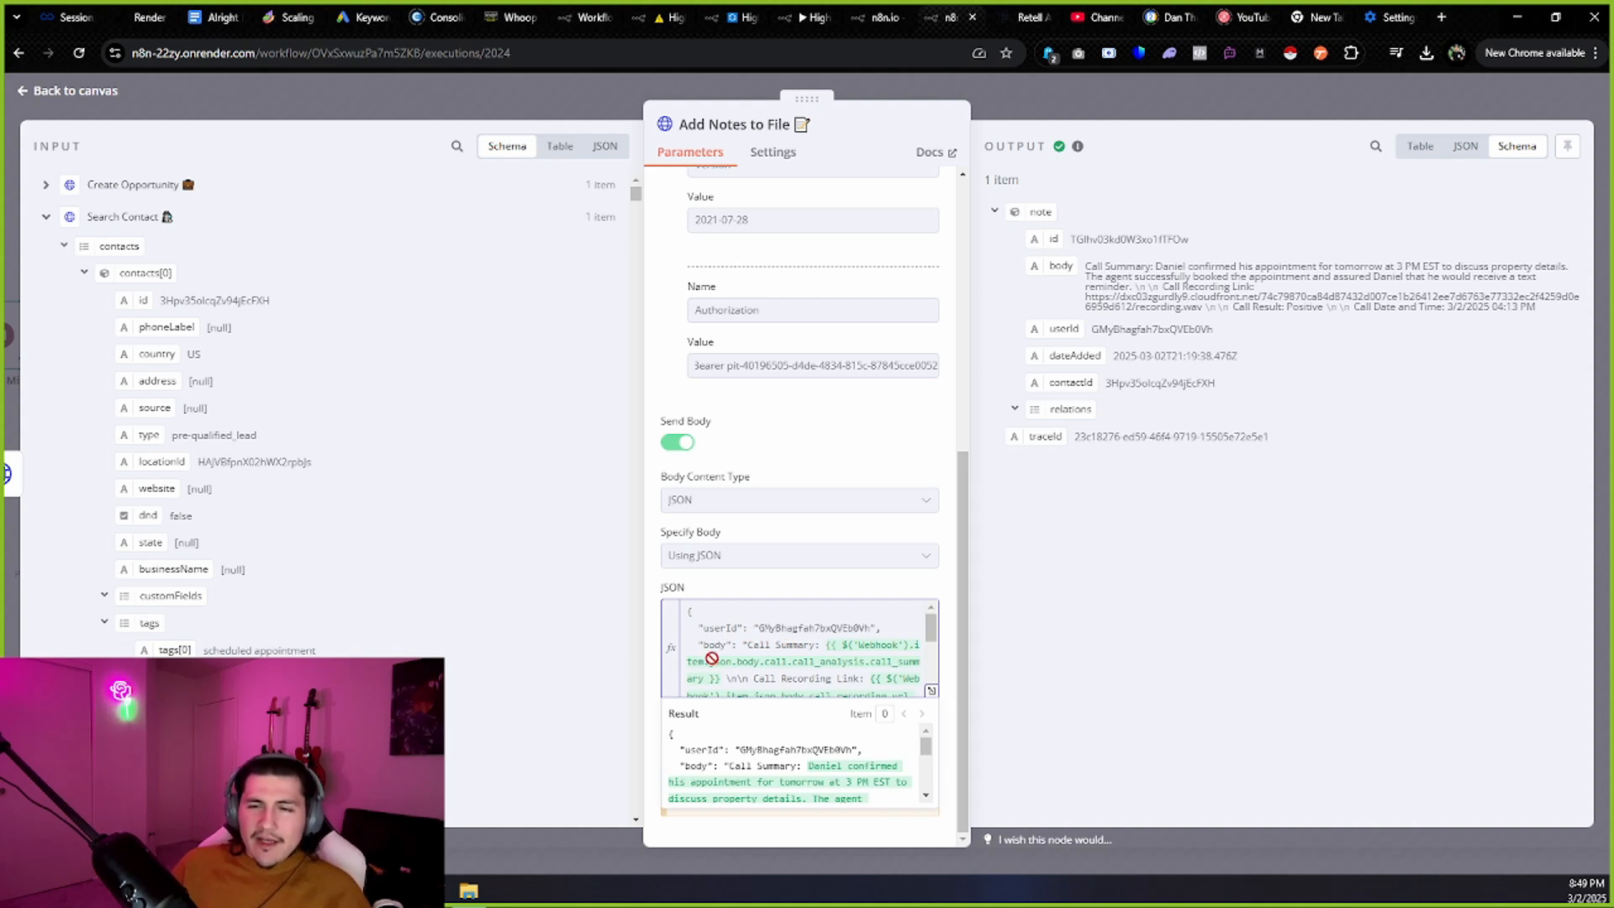
left_click_drag(746, 655, 811, 652)
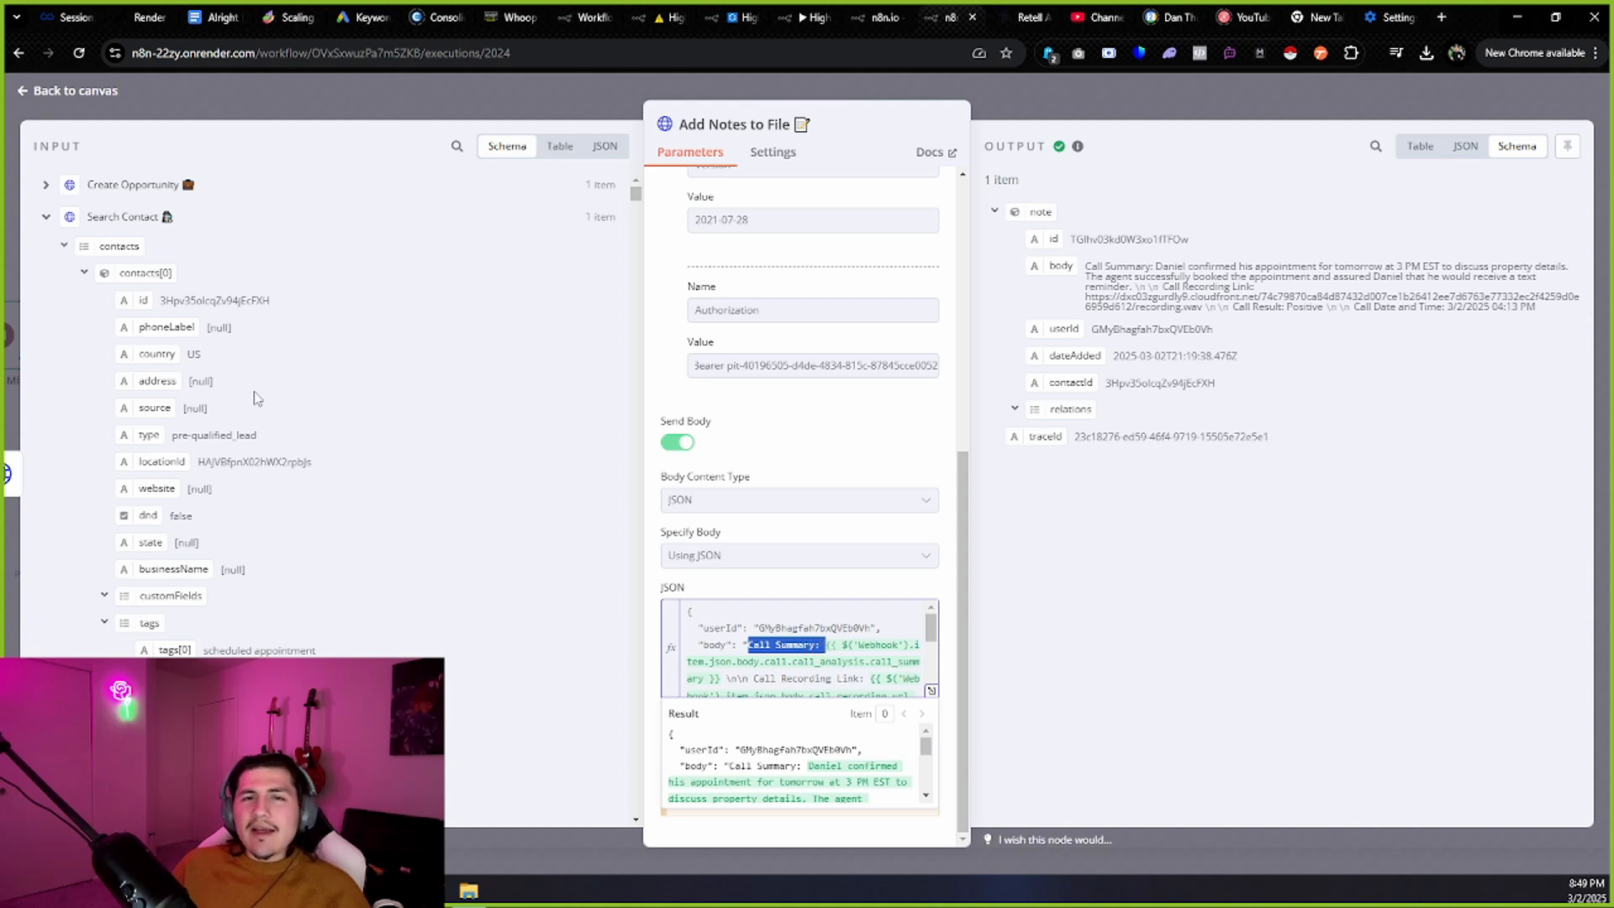
scroll(236, 387, "down", 10)
scroll(200, 364, "down", 3)
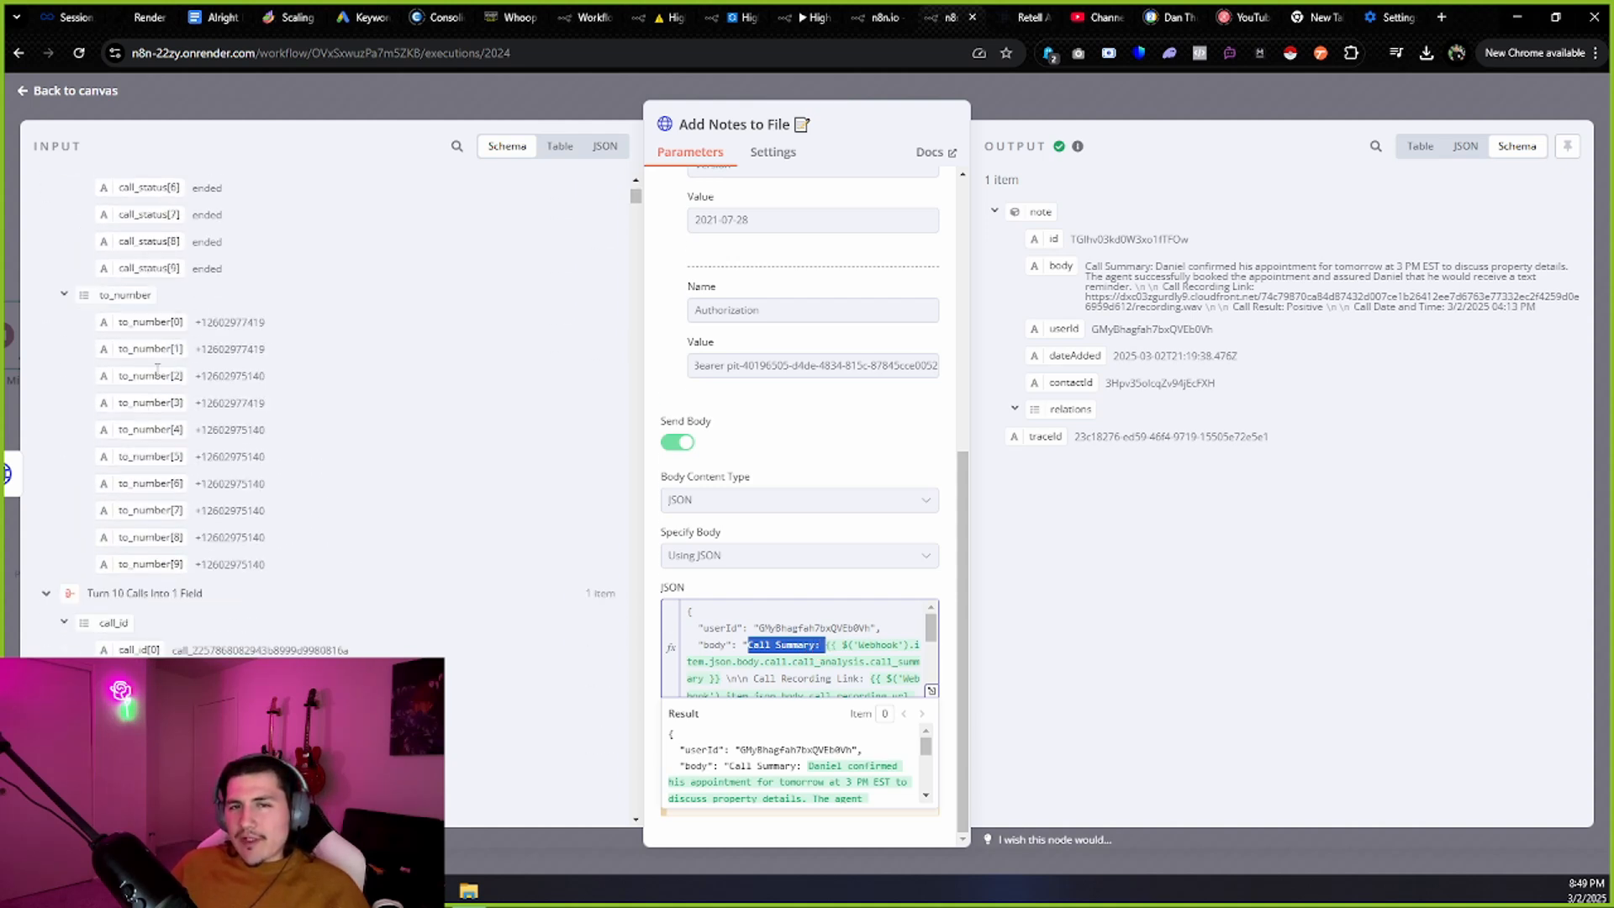
scroll(874, 623, "down", 2)
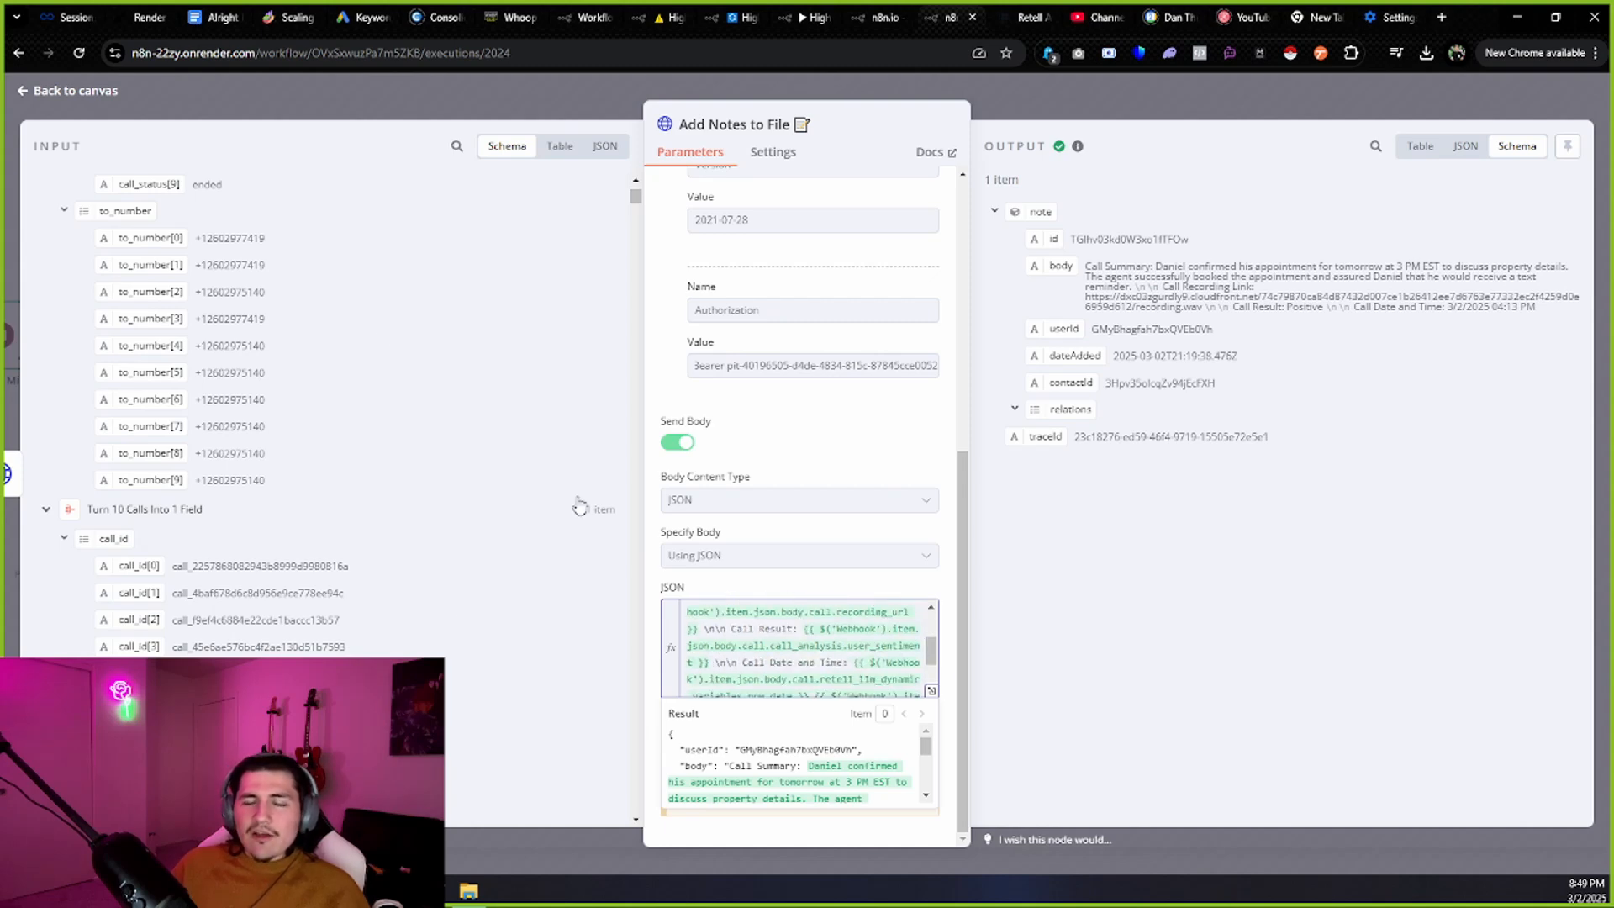
scroll(234, 405, "up", 10)
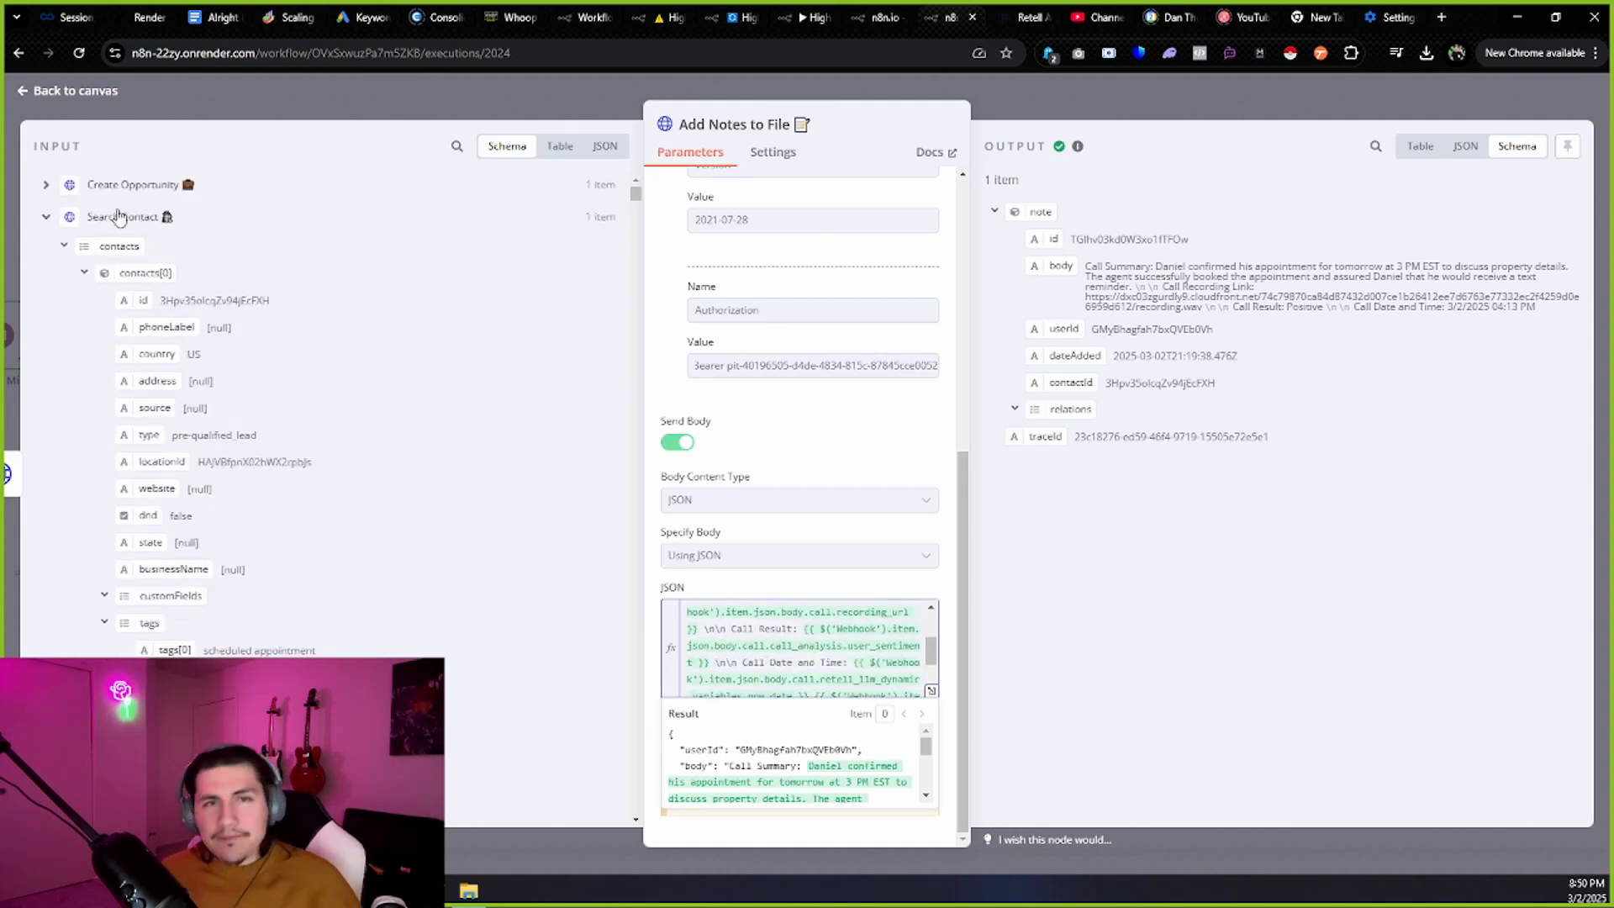
Collapse the Search Contact, Did 1st Bot Transfer?, Turn 10 Calls Into 1 Field, Get Call List and Wait 4 Mins input trees.
left_click(46, 216)
left_click(47, 250)
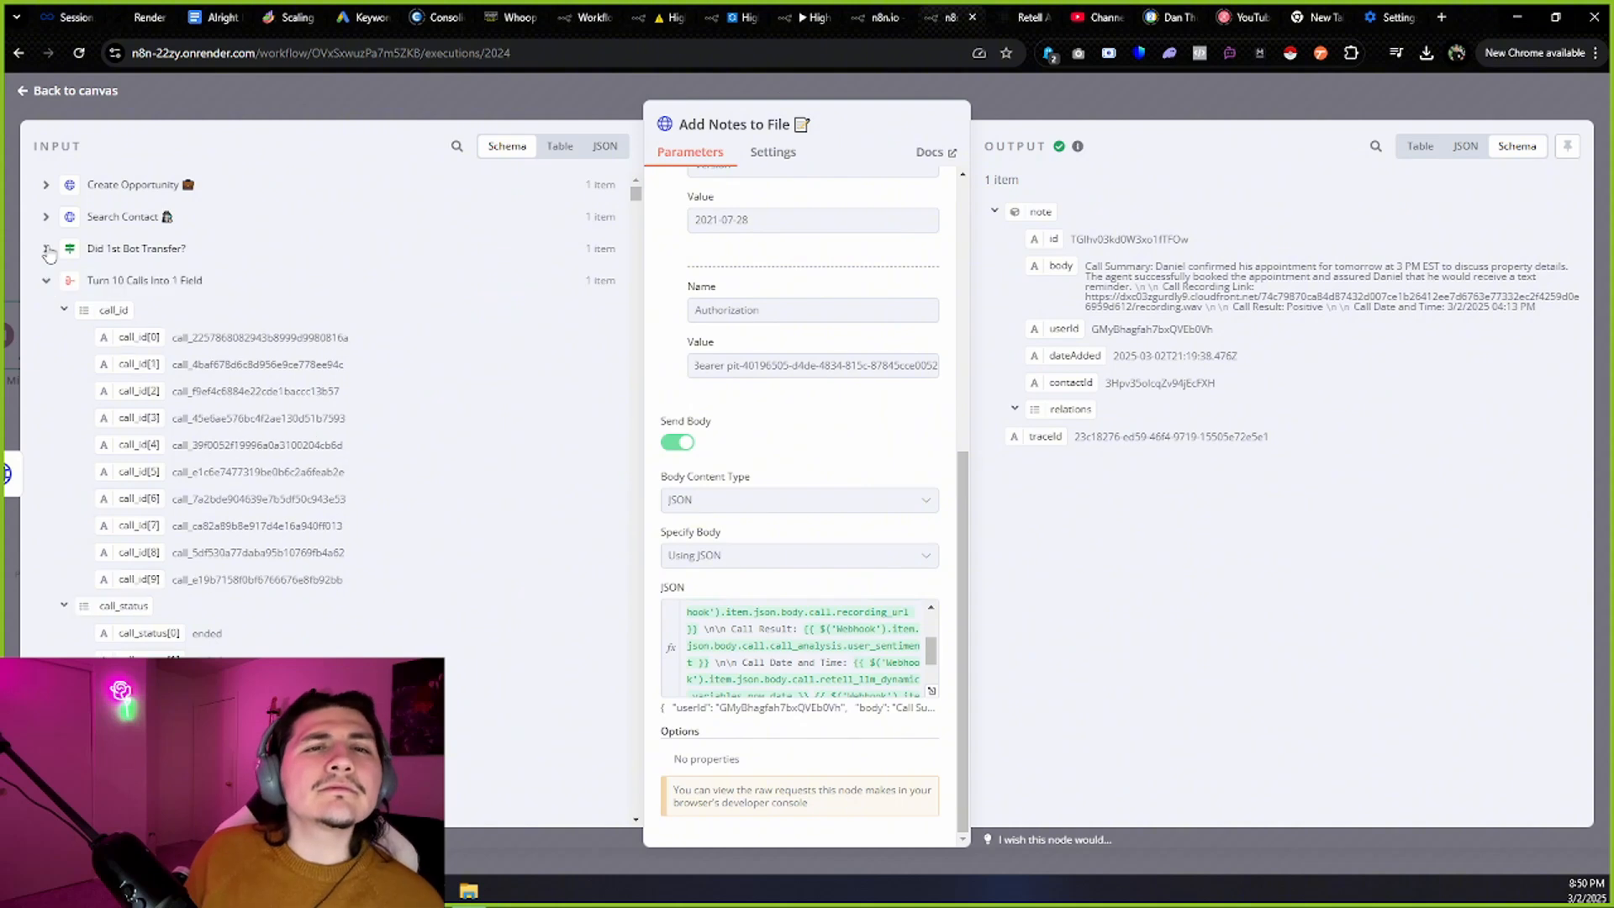
left_click(47, 282)
left_click(46, 312)
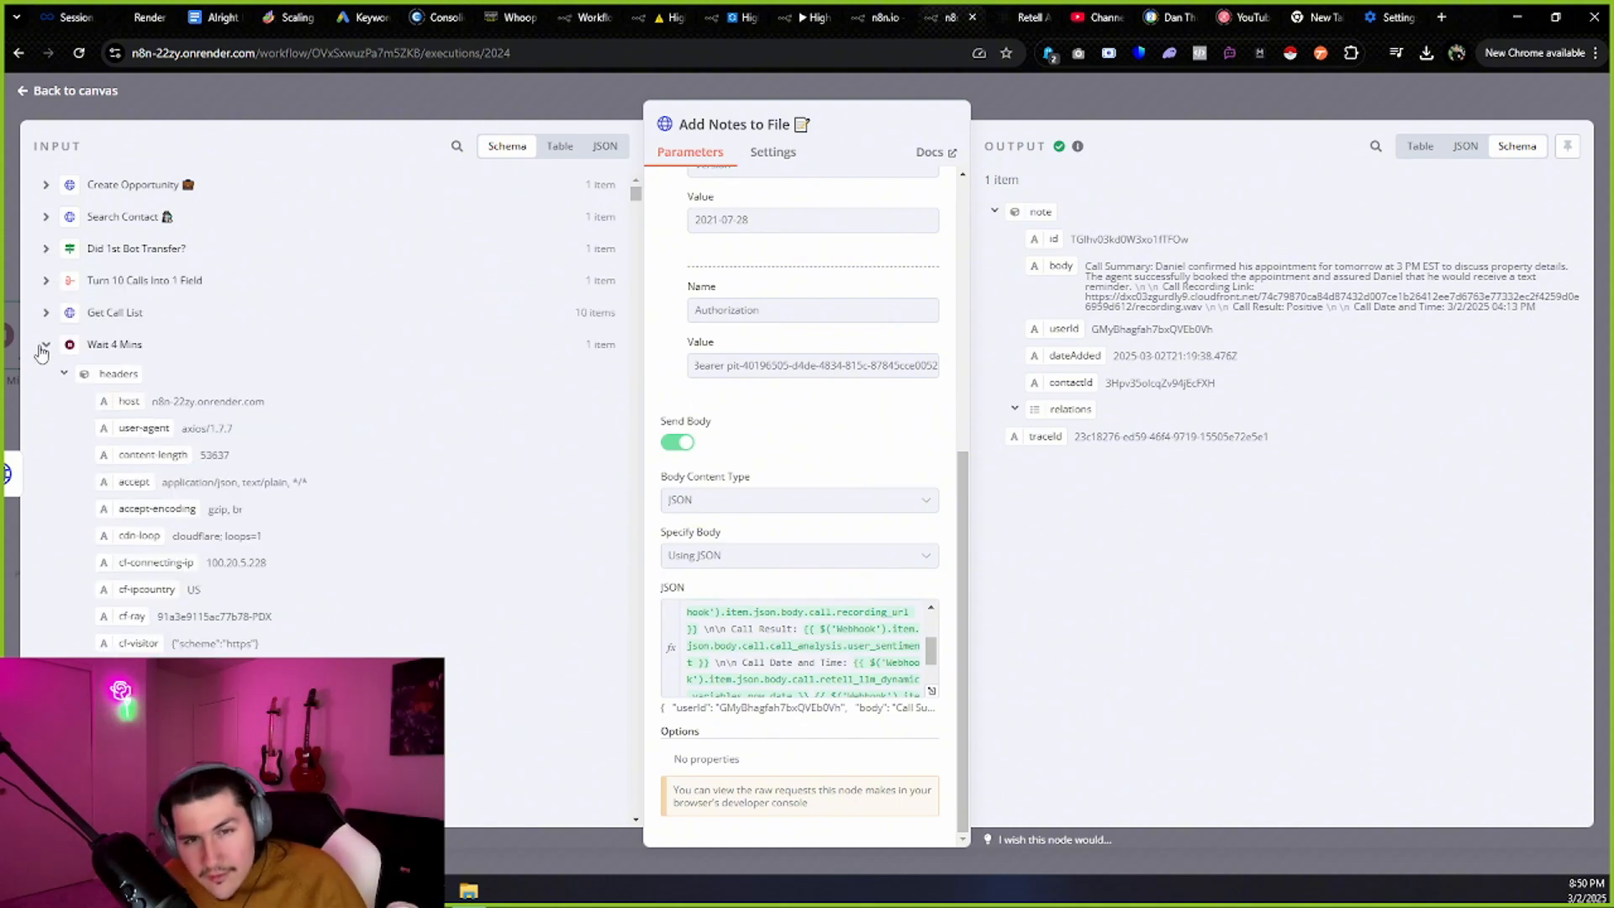
left_click(46, 344)
Review the call_analysis fields and the Date and Time label in the notes body.
scroll(277, 418, "down", 15)
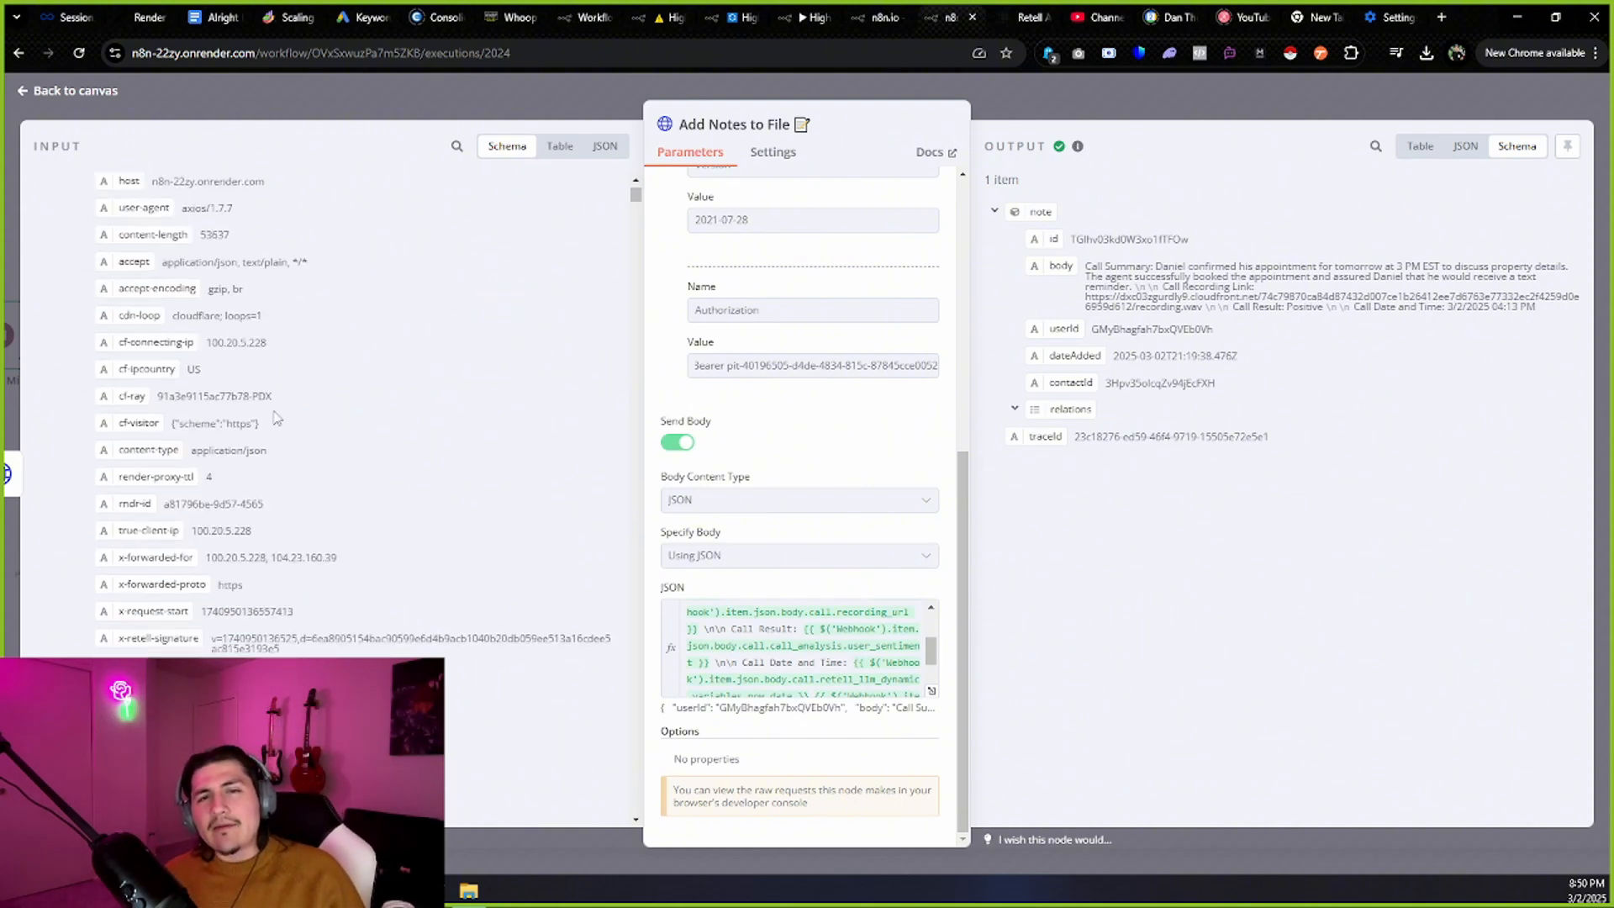
scroll(652, 223, "up", 4)
scroll(525, 388, "up", 3)
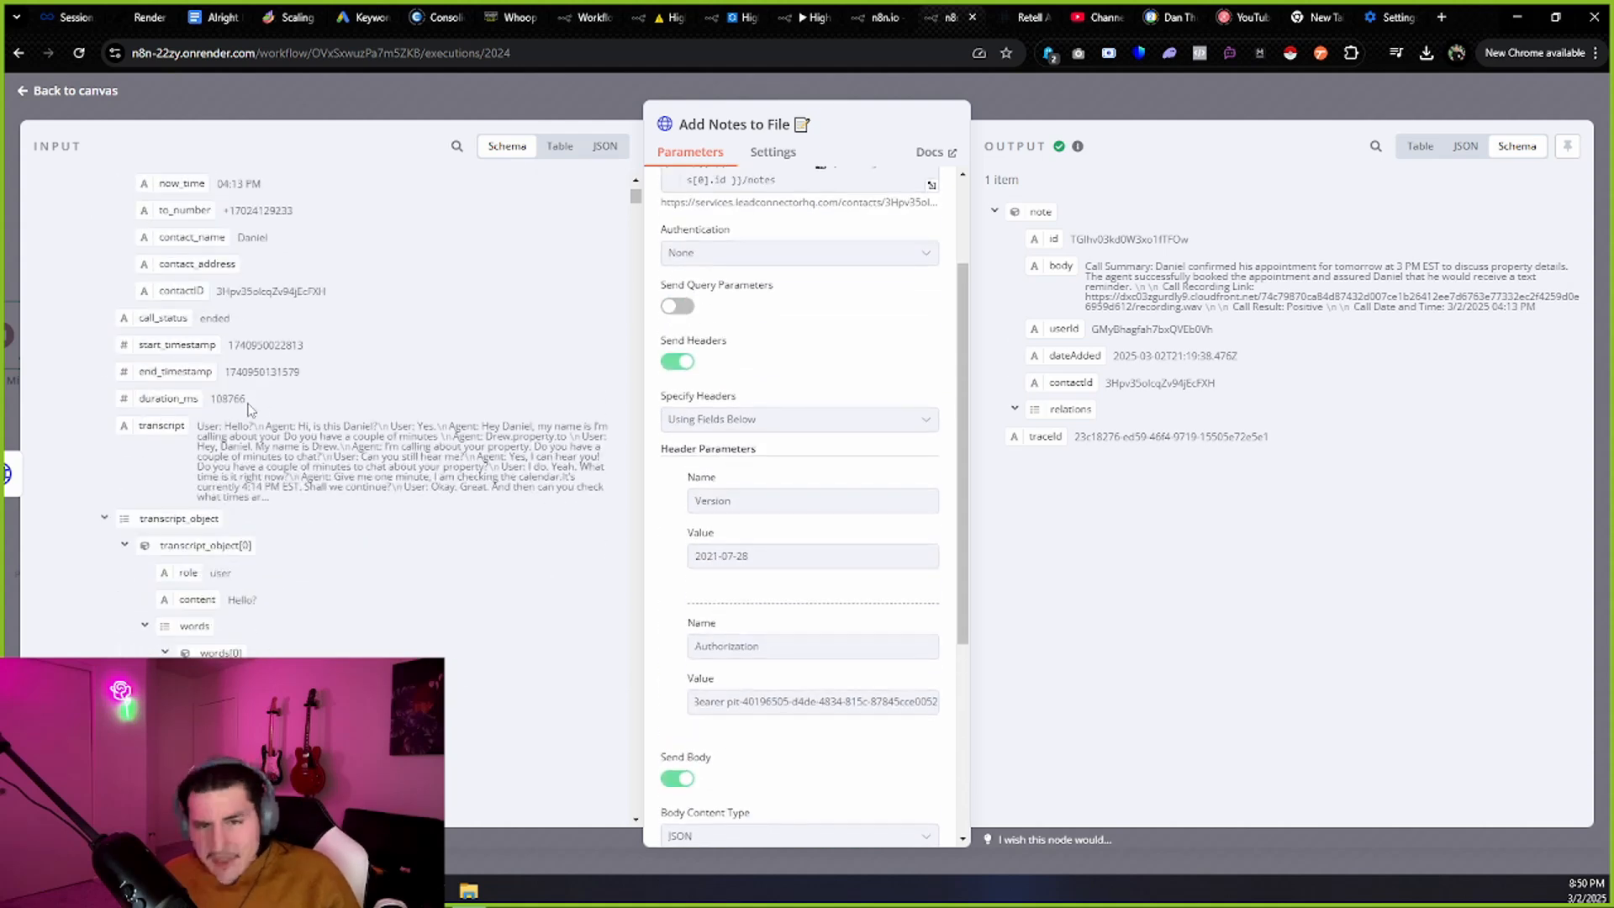
left_click_drag(636, 201, 614, 800)
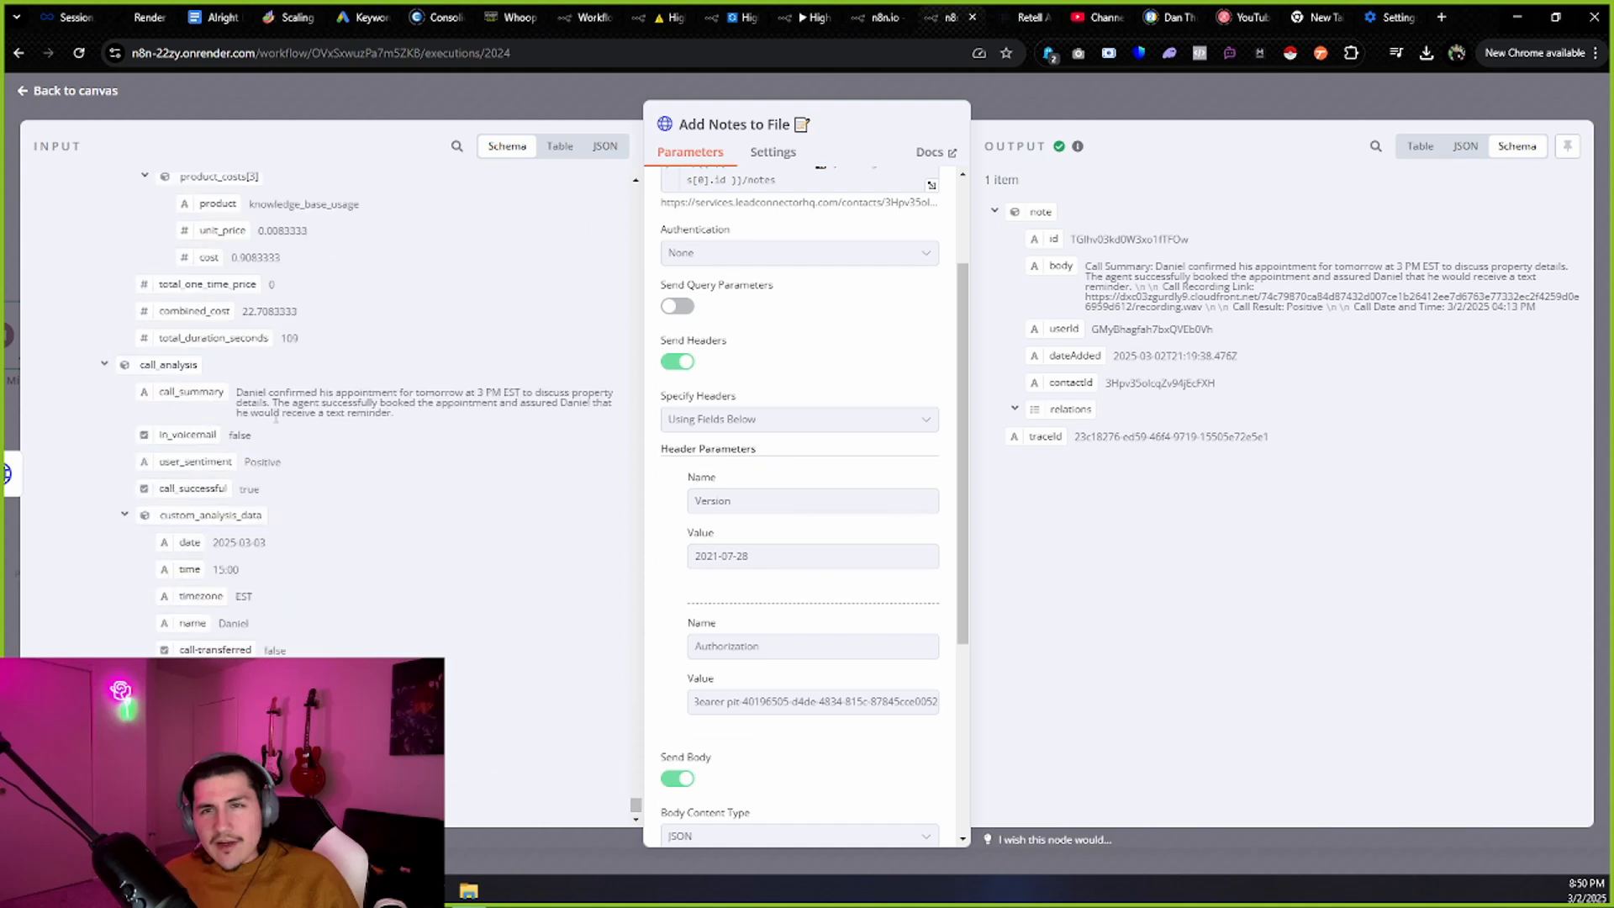
scroll(276, 419, "down", 1)
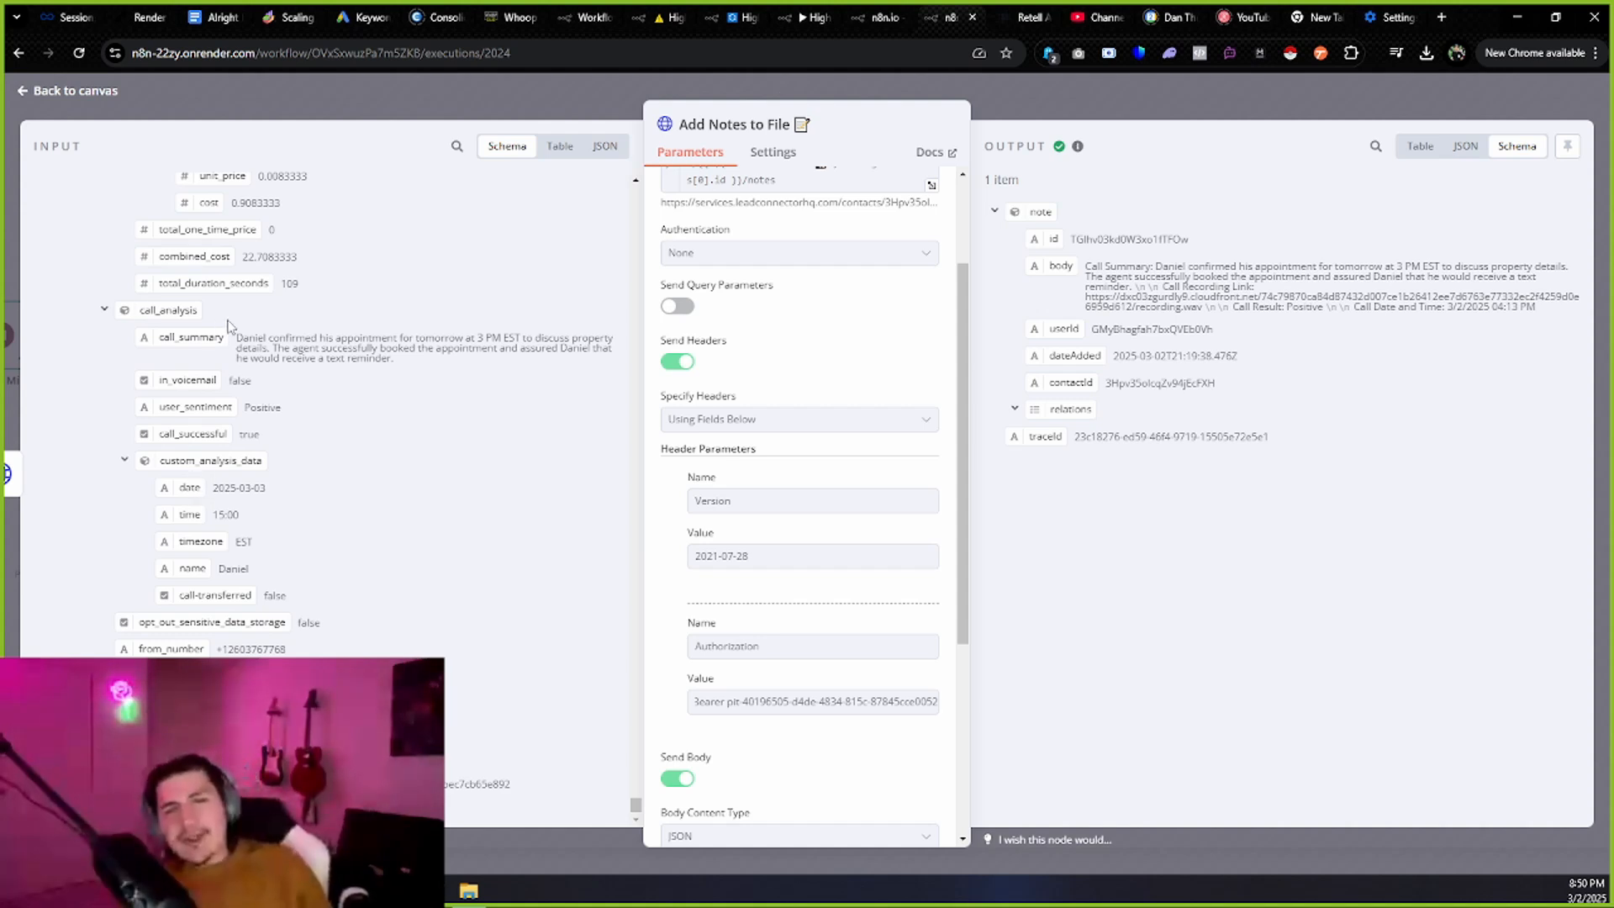
scroll(278, 395, "up", 10)
scroll(337, 445, "down", 10)
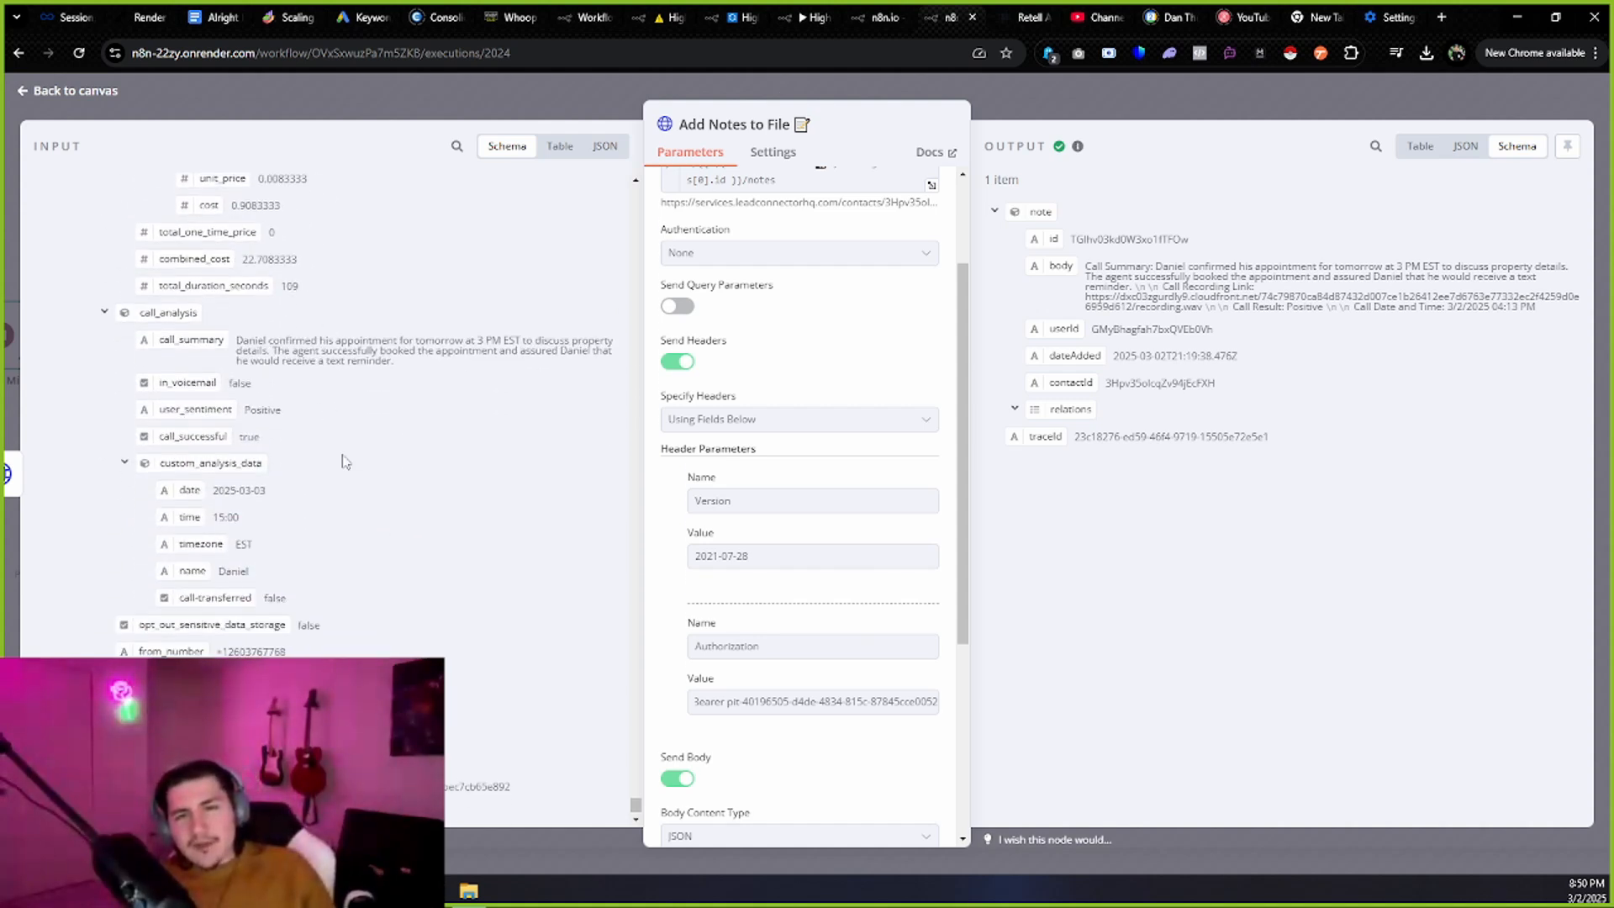
scroll(891, 353, "up", 3)
scroll(860, 587, "down", 7)
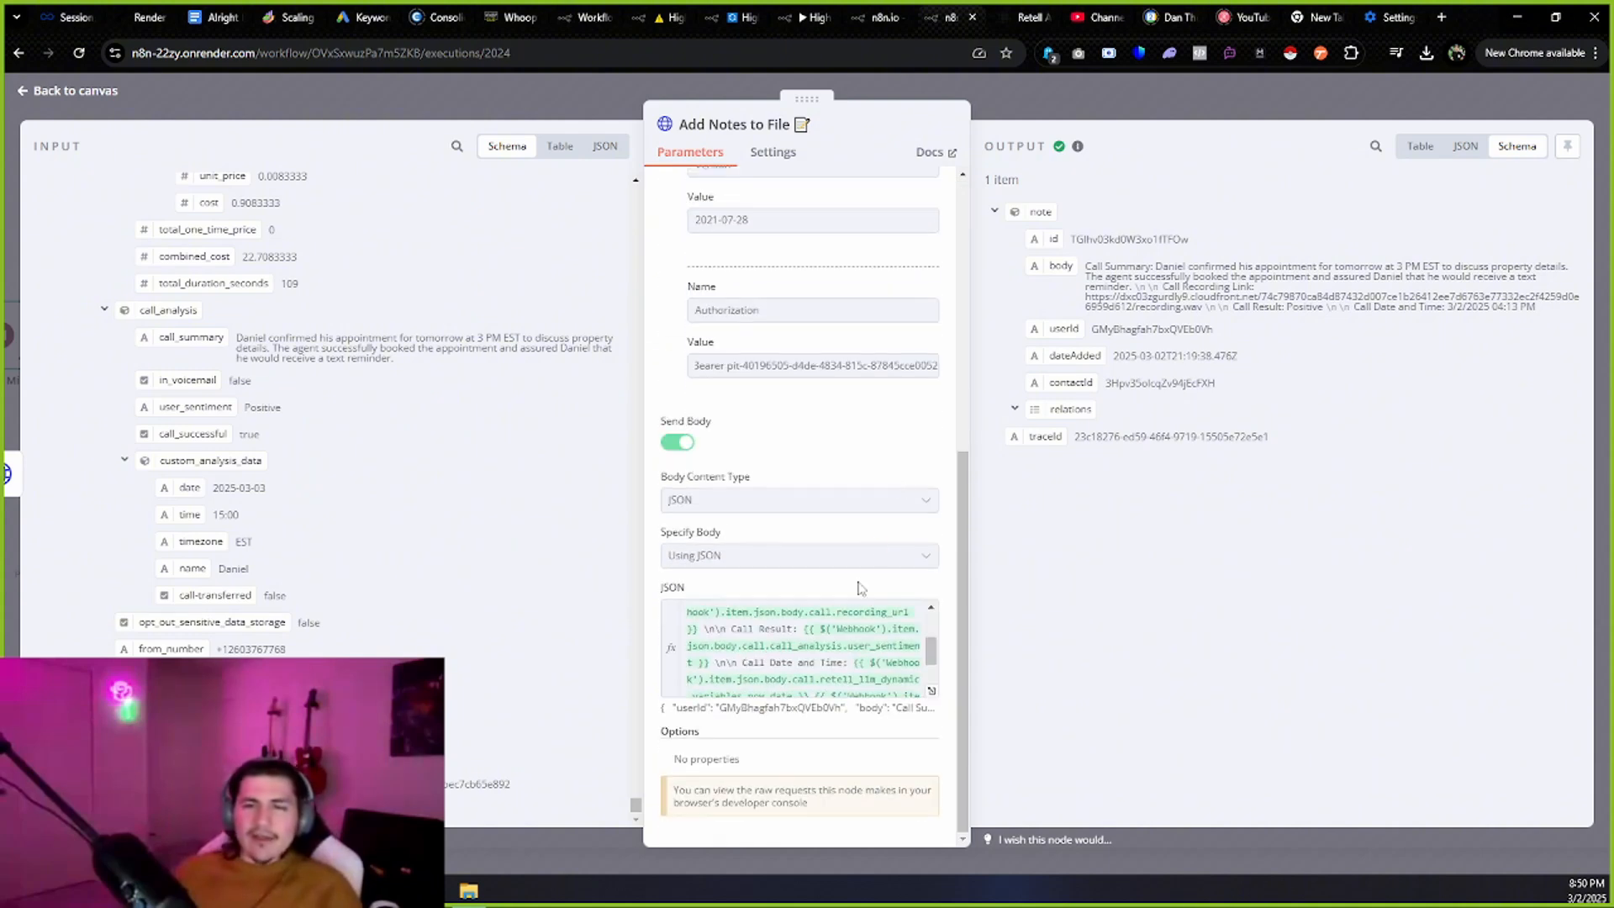
left_click_drag(762, 665, 843, 662)
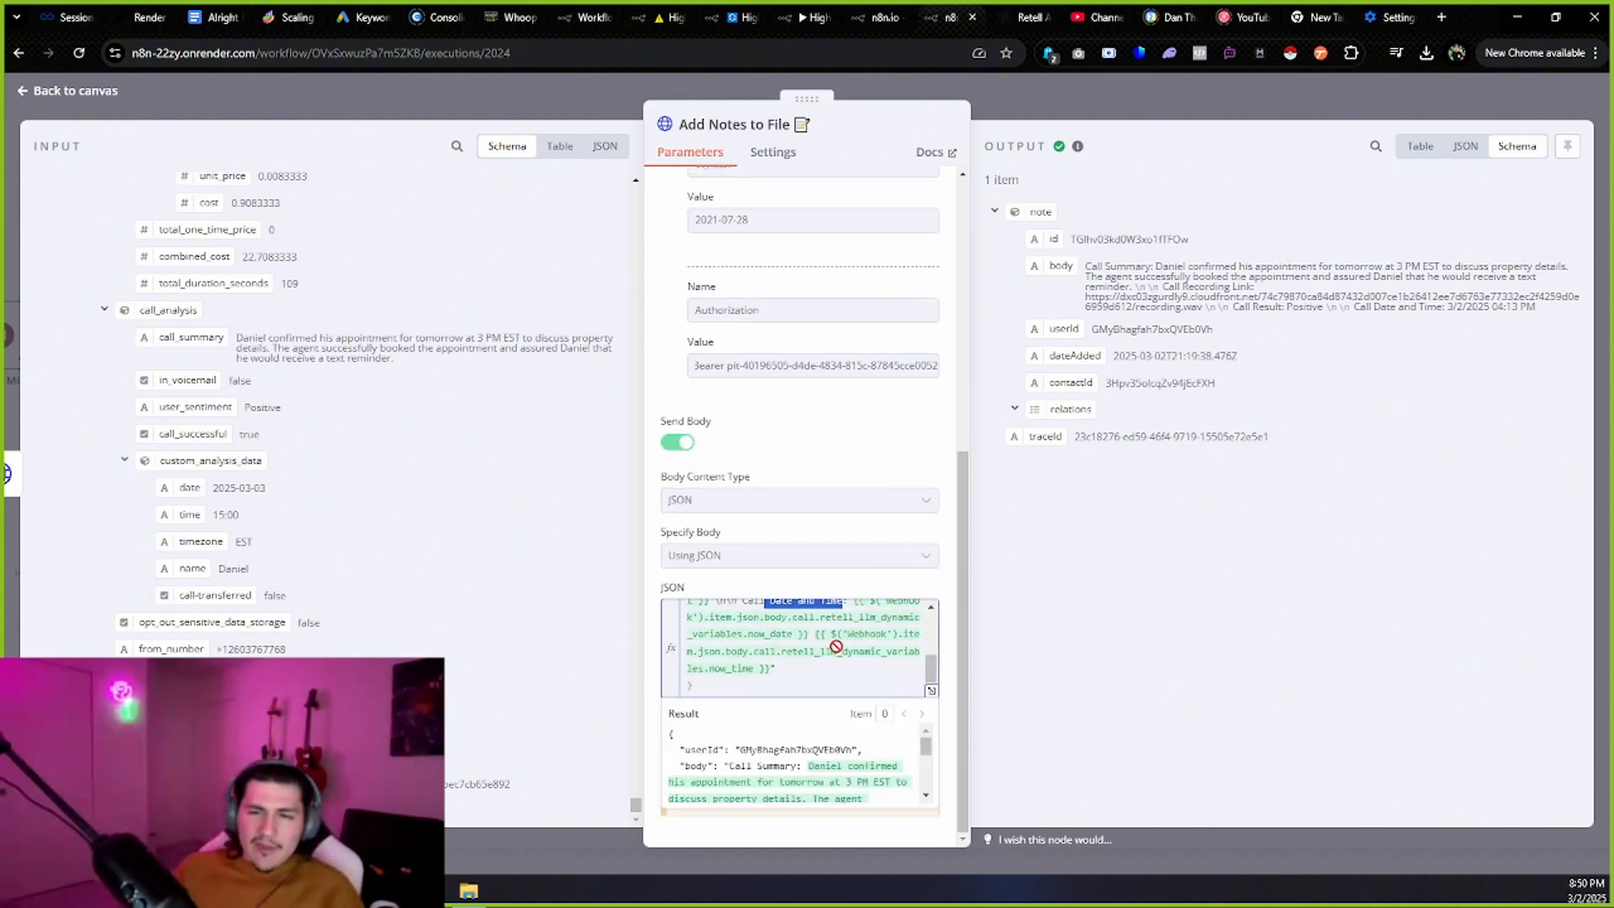
Close Add Notes to File and return to the End of Call Report - 2 execution canvas.
left_click(76, 93)
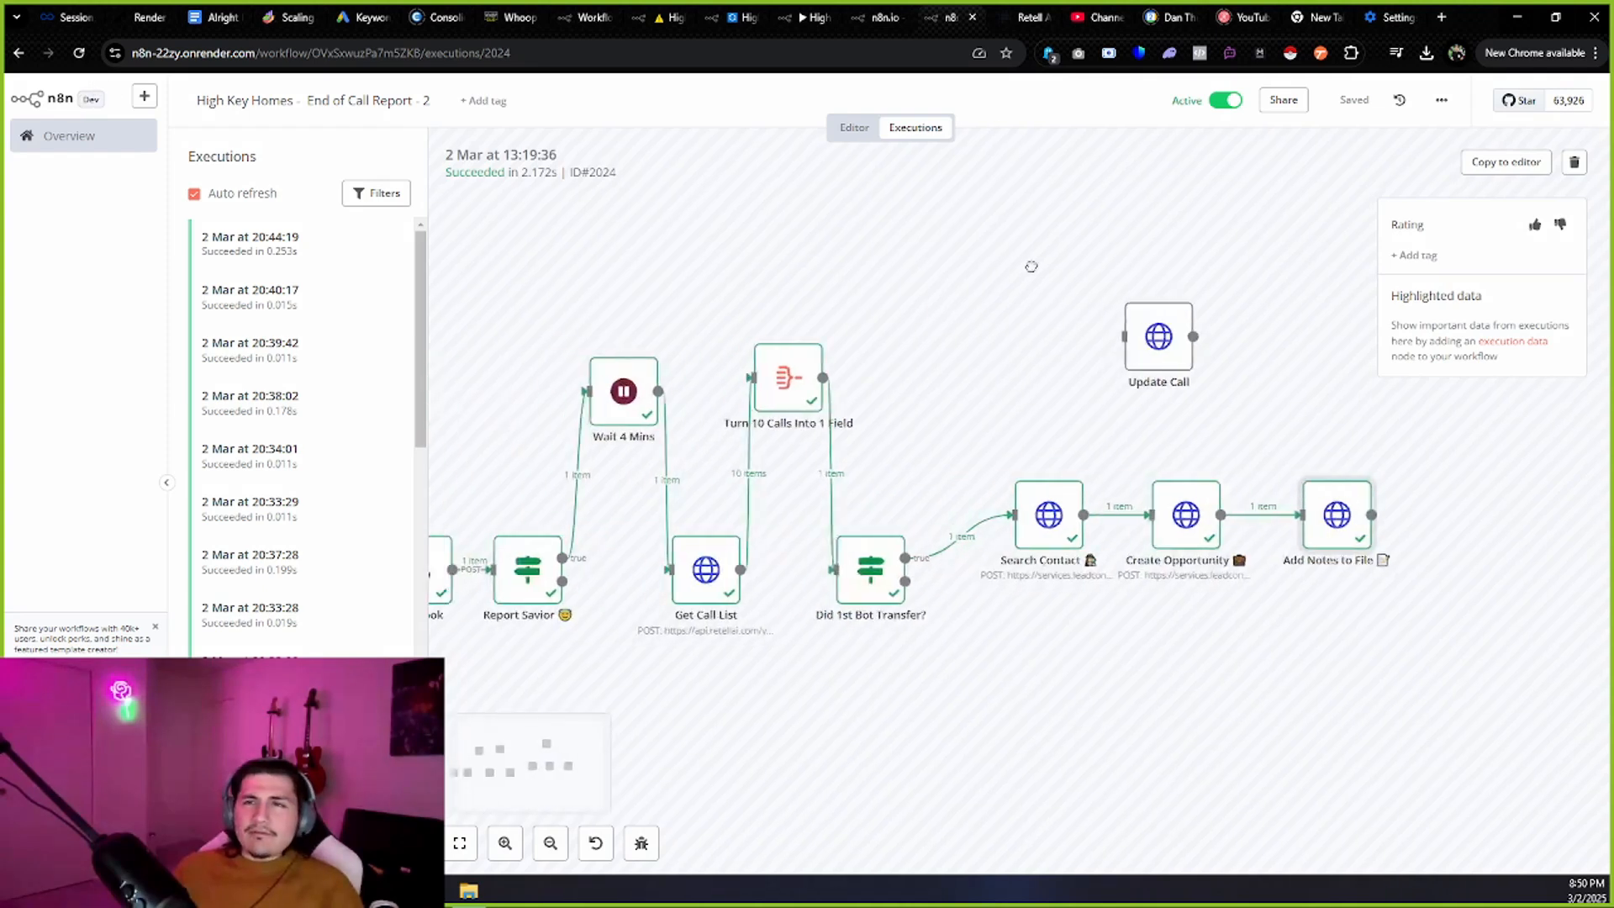
key("ctrl+Tab")
left_click(961, 7)
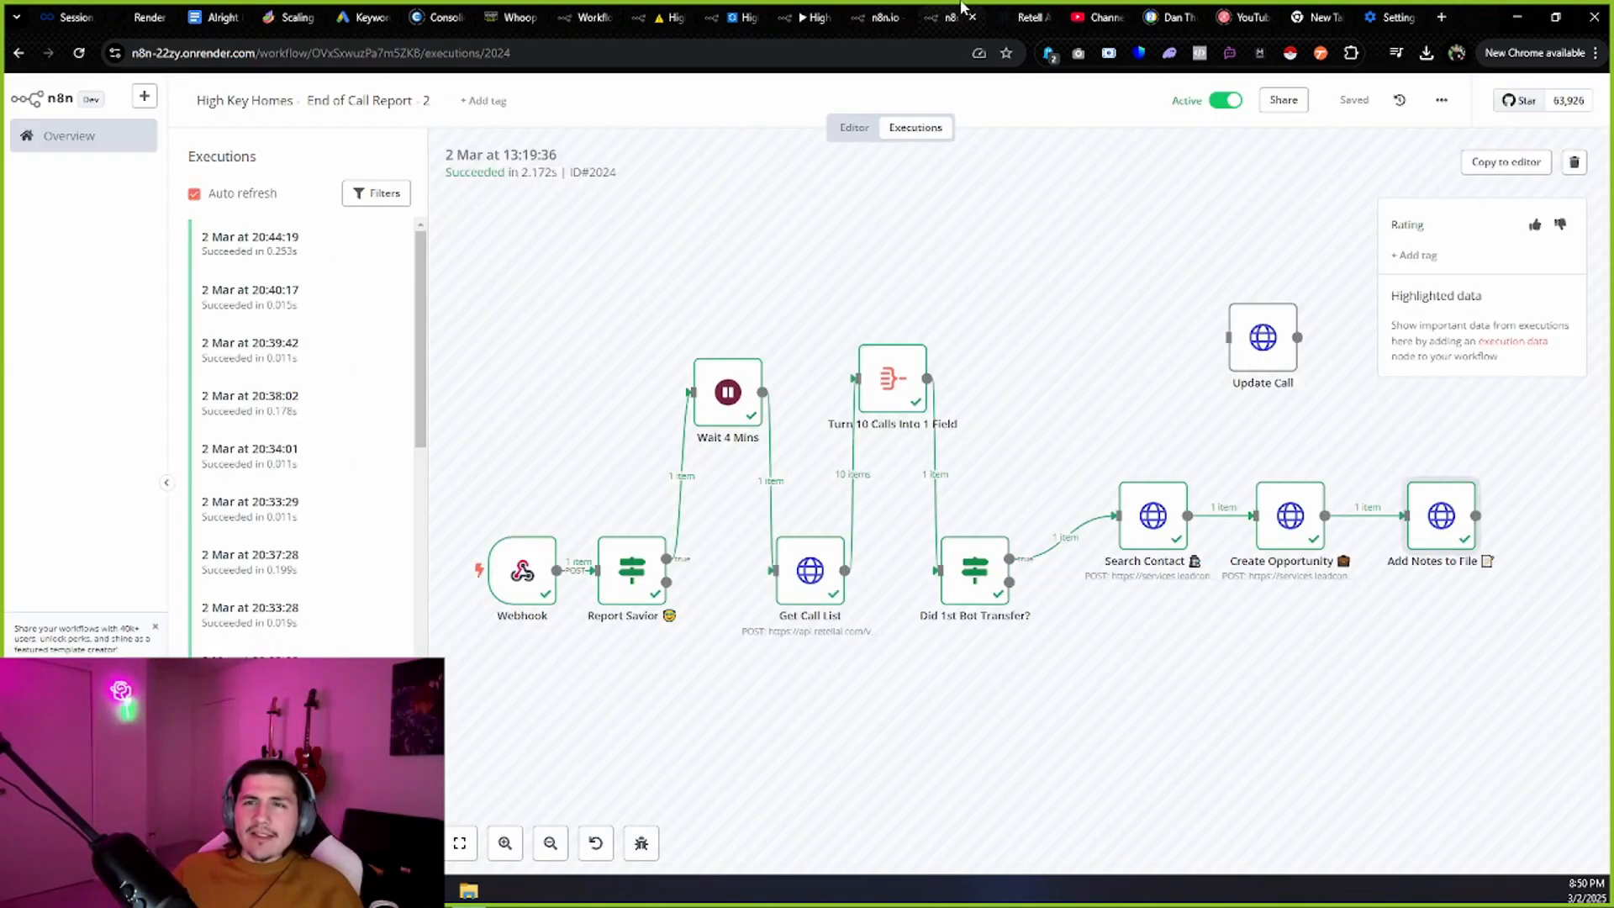